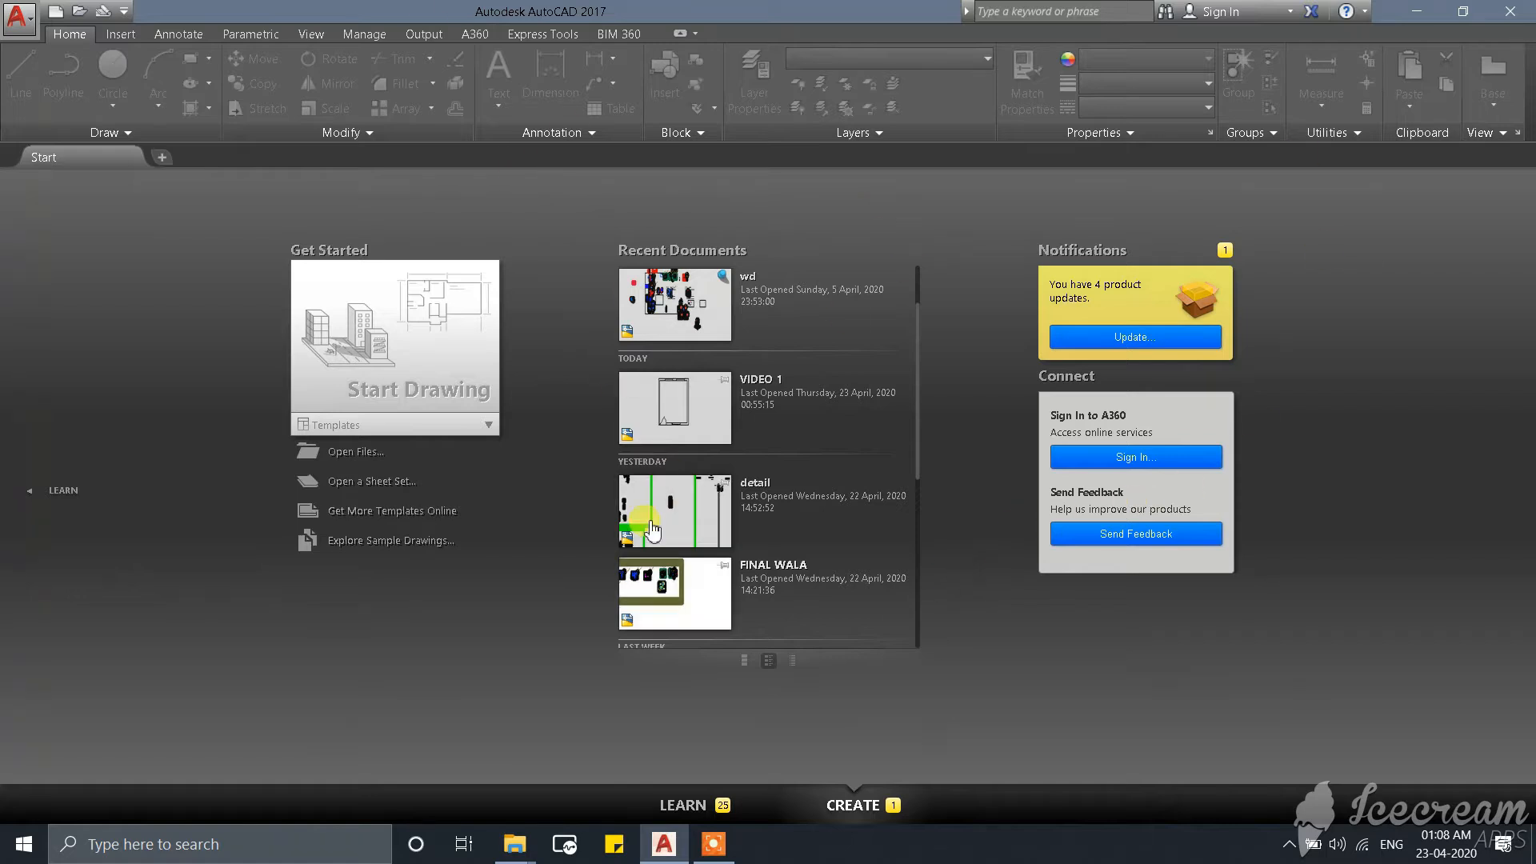
Start a new blank drawing.
{"action": "left_click", "coordinate": [384, 367]}
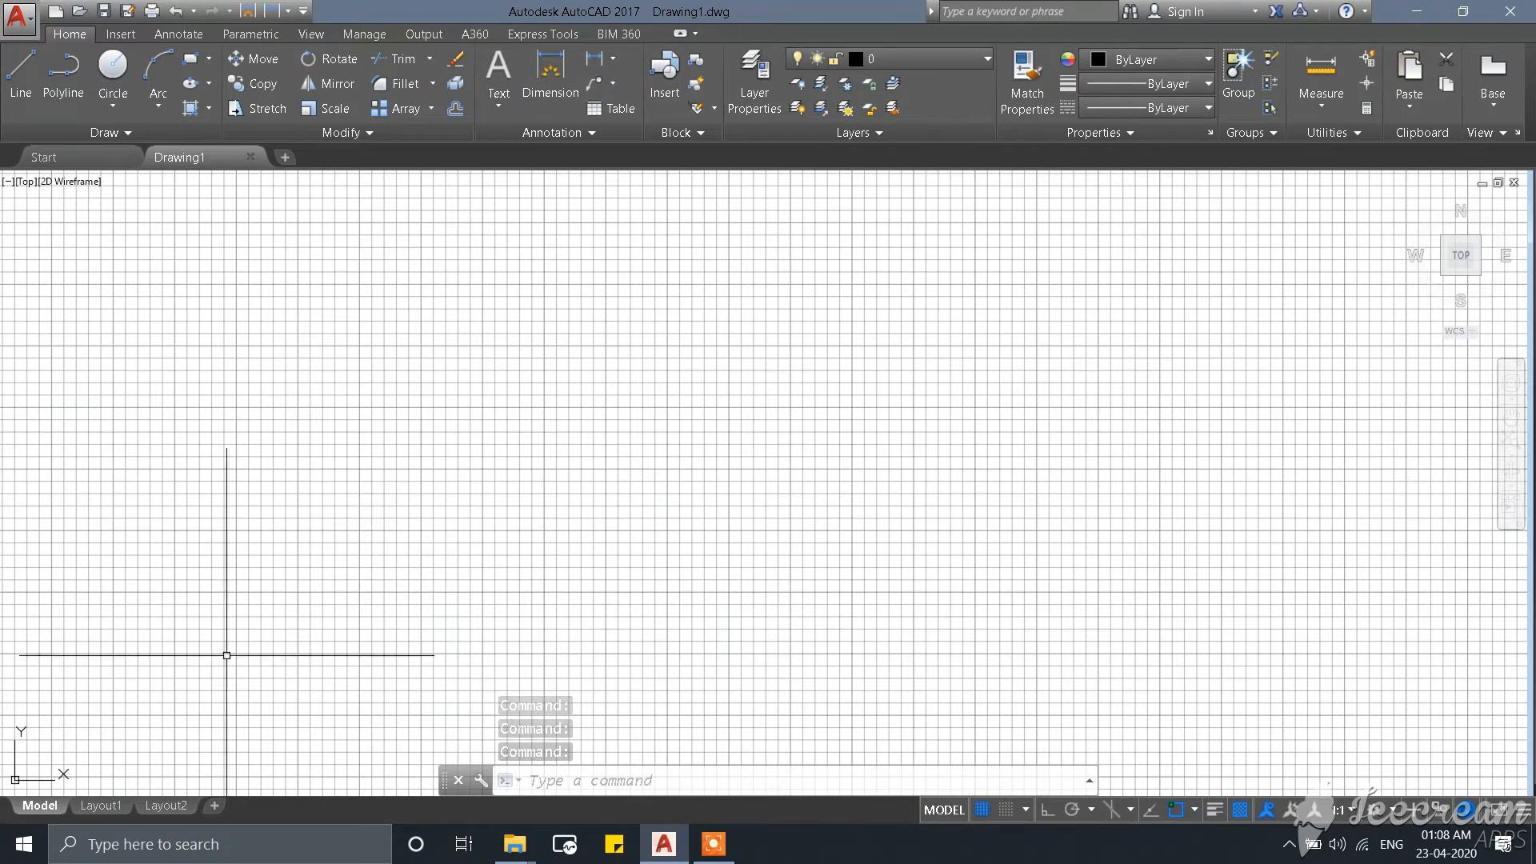
{"action": "scroll", "coordinate": [352, 480], "scroll_direction": "down", "scroll_amount": 3}
{"action": "scroll", "coordinate": [199, 531], "scroll_direction": "up", "scroll_amount": 2}
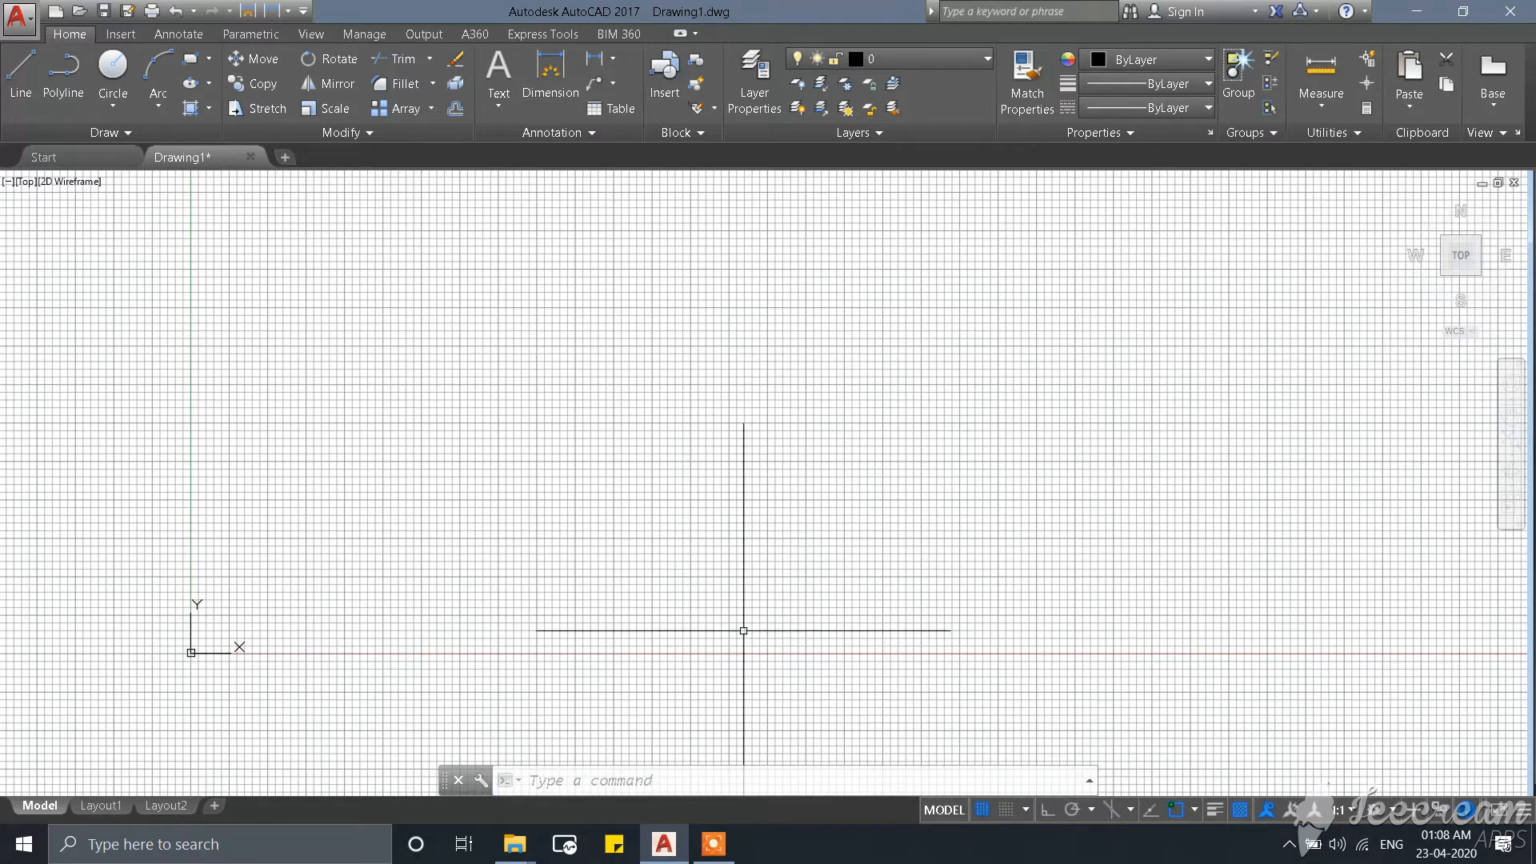
Review the saving, plotting, user preference, 3D modeling, selection and profile settings in the program options.
{"action": "right_click", "coordinate": [470, 376]}
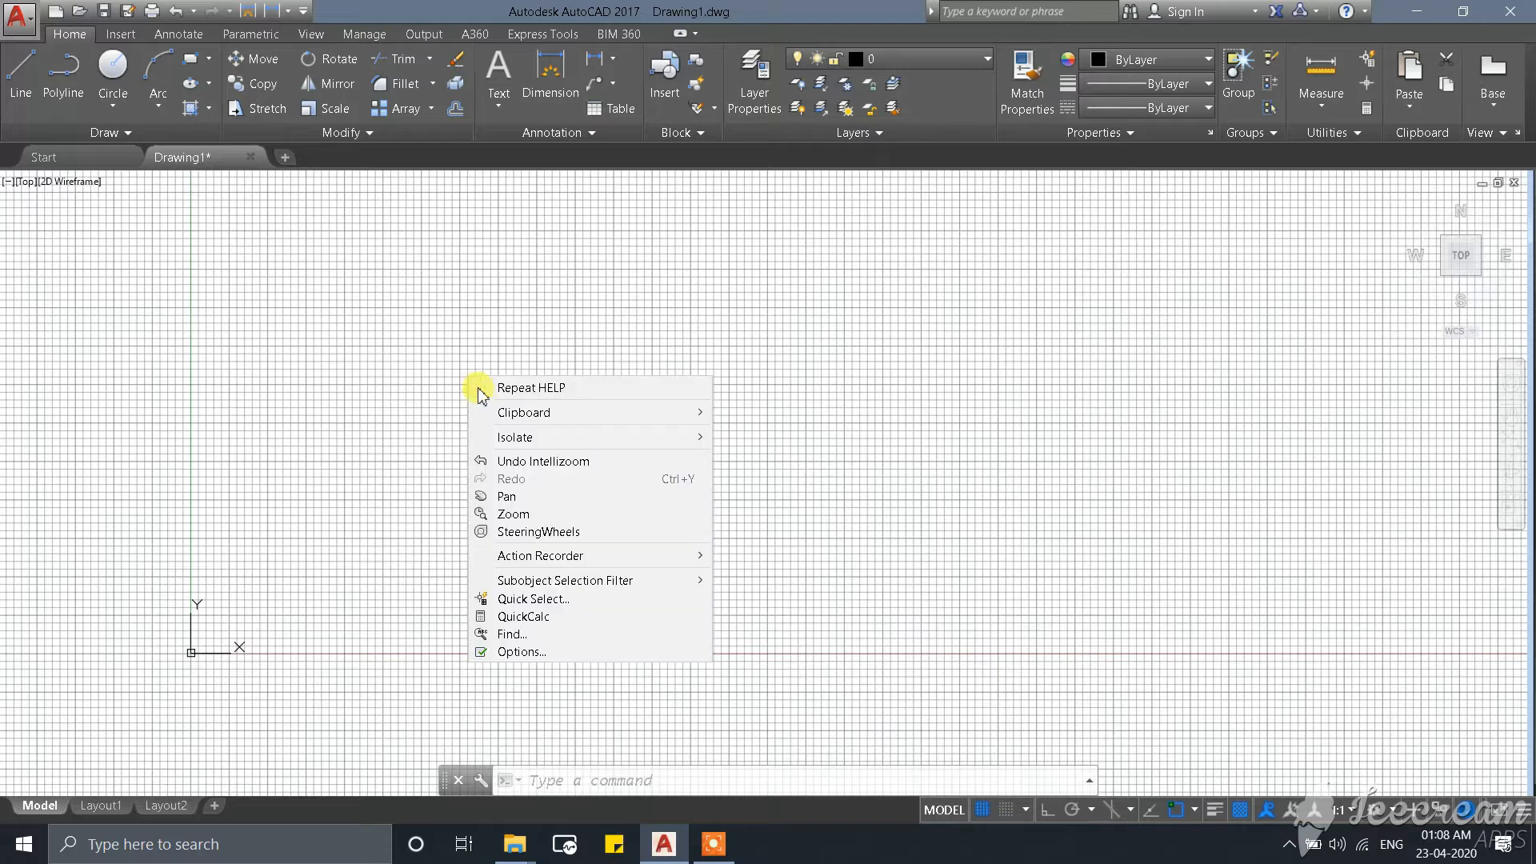
{"action": "left_click", "coordinate": [597, 652]}
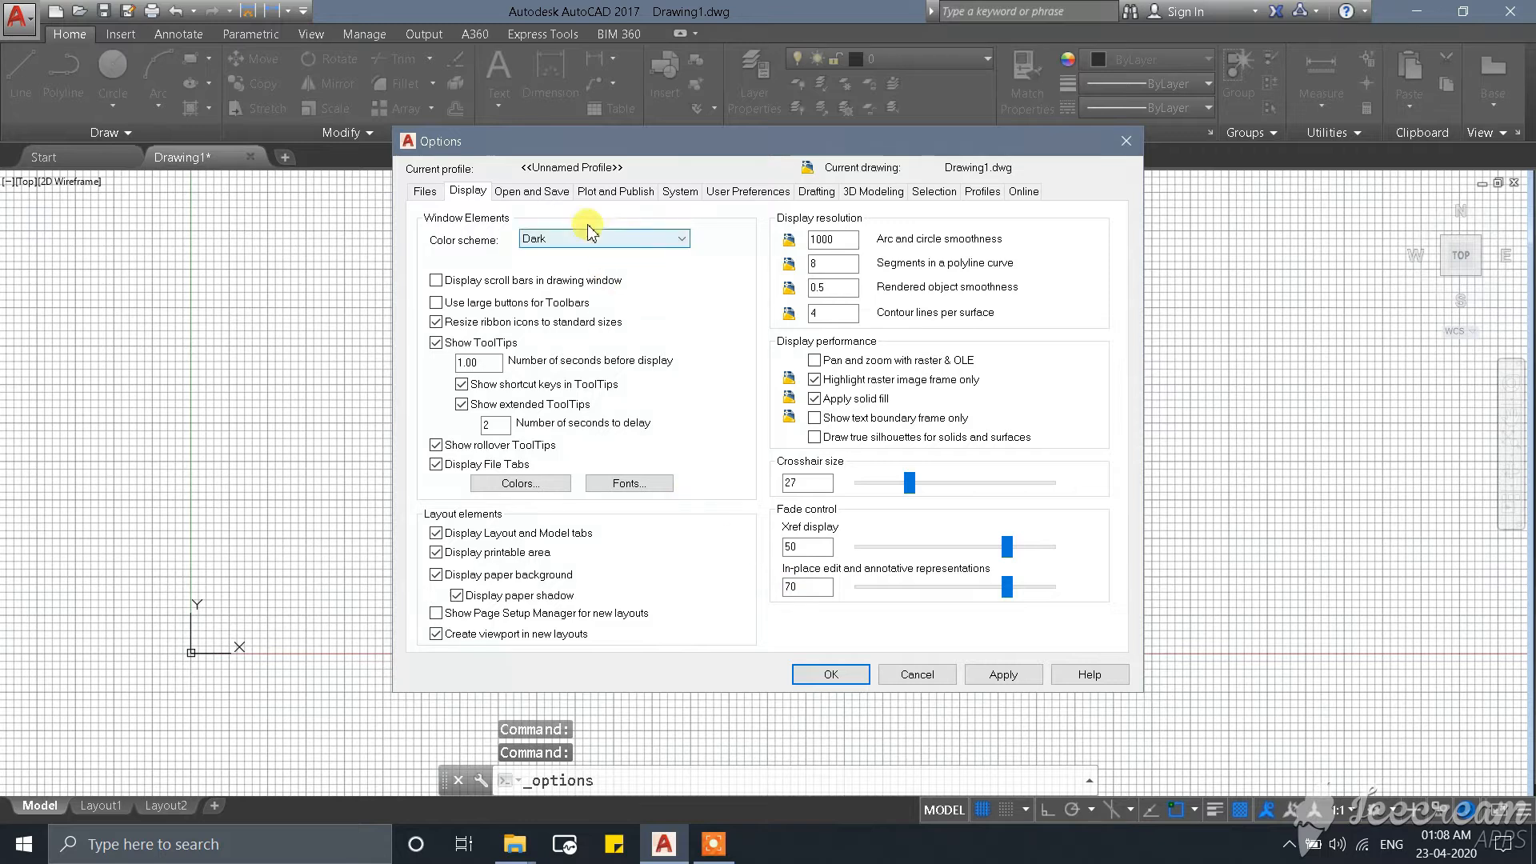
{"action": "left_click", "coordinate": [547, 193]}
{"action": "left_click", "coordinate": [620, 192]}
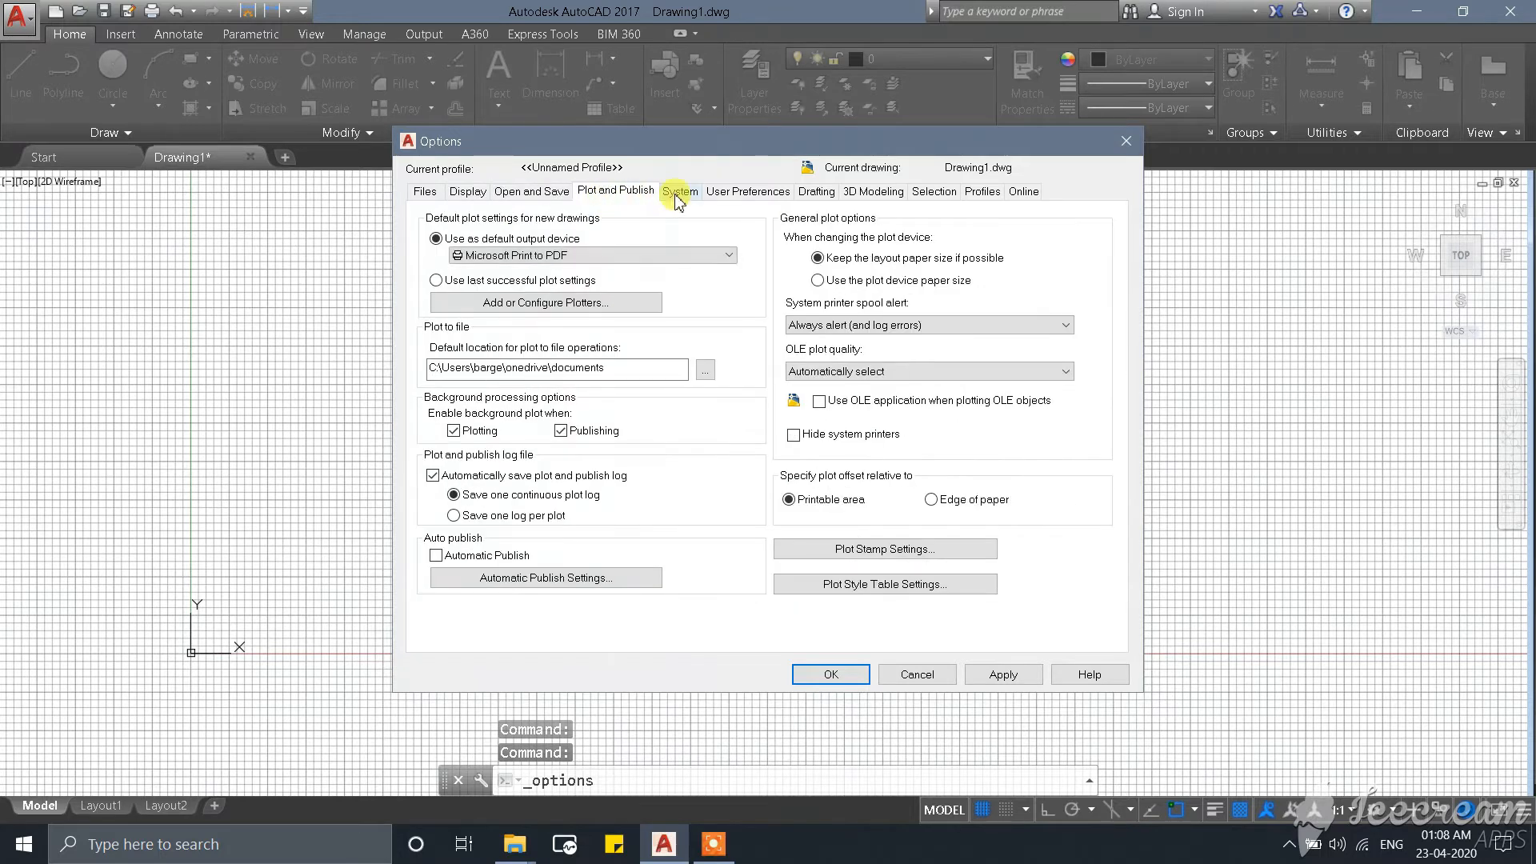
{"action": "left_click", "coordinate": [738, 192]}
{"action": "left_click", "coordinate": [872, 192]}
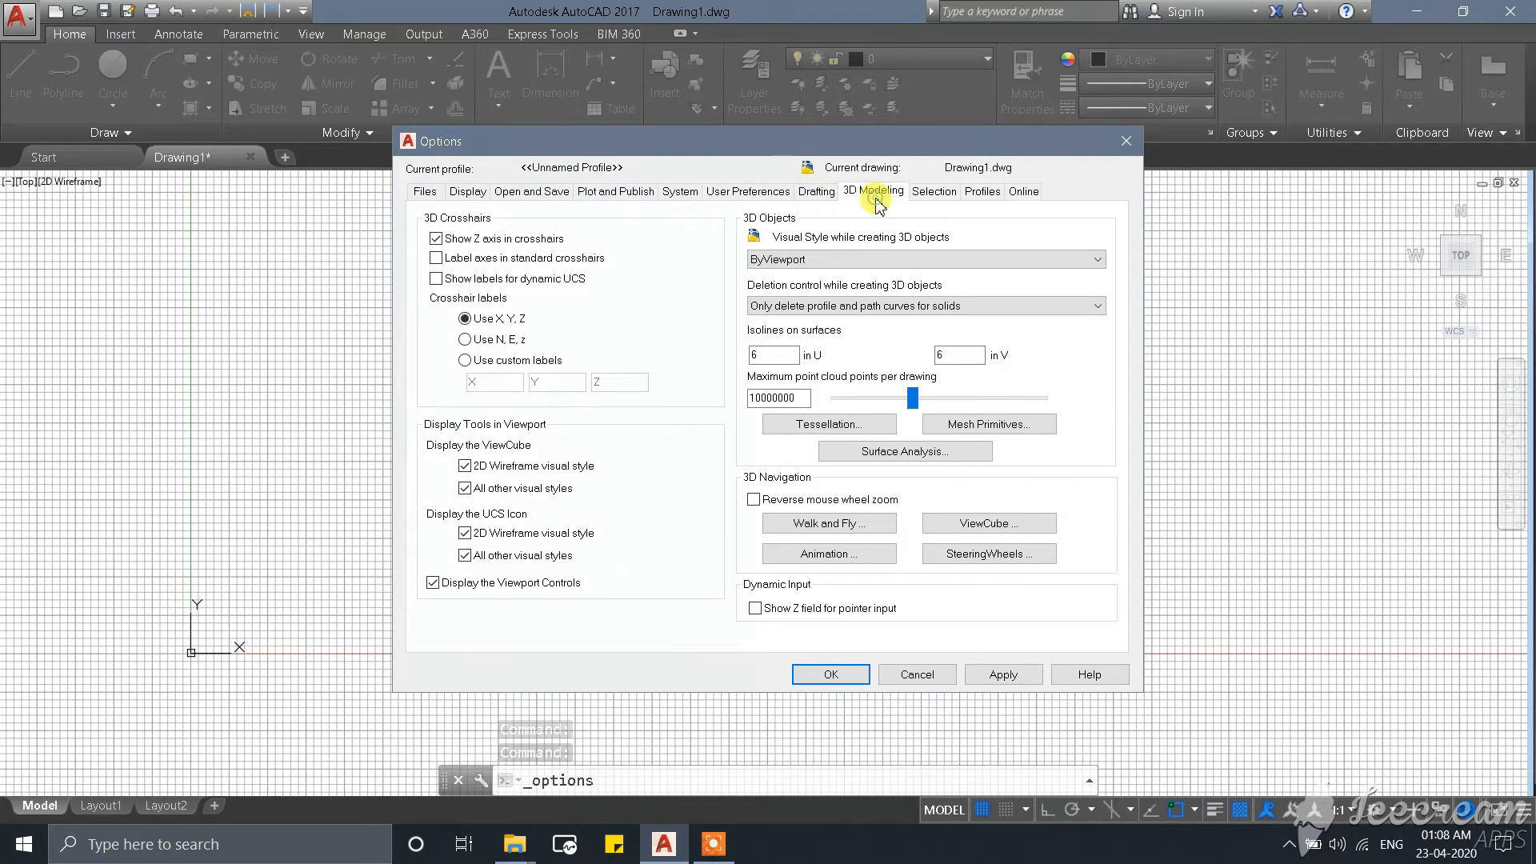
{"action": "left_click", "coordinate": [936, 192]}
{"action": "left_click", "coordinate": [981, 192]}
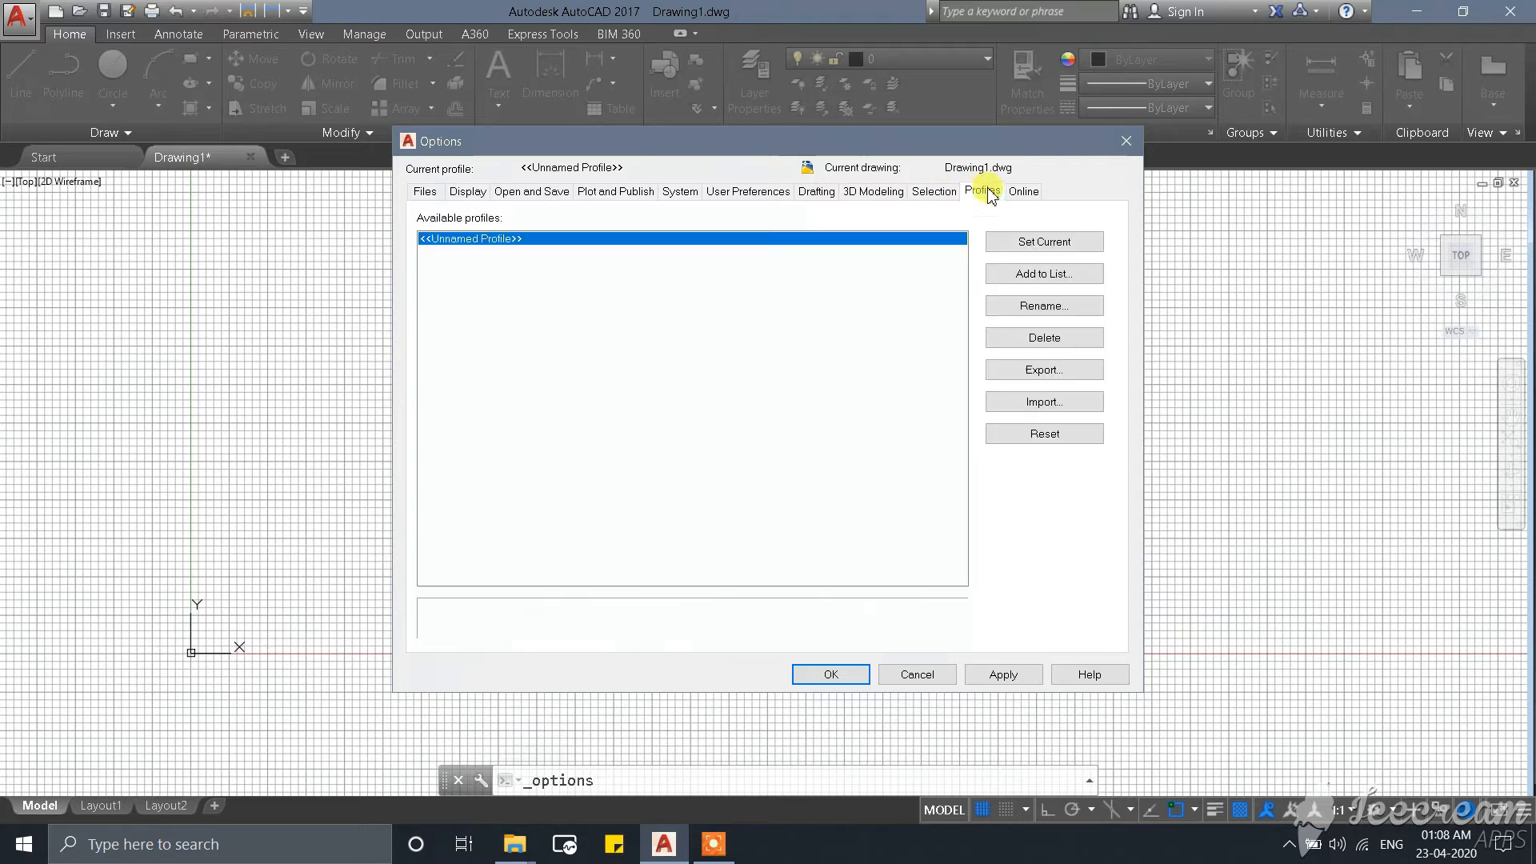
{"action": "left_click", "coordinate": [940, 195]}
Select the Dark color scheme in the display options and accept the options.
{"action": "left_click", "coordinate": [478, 190]}
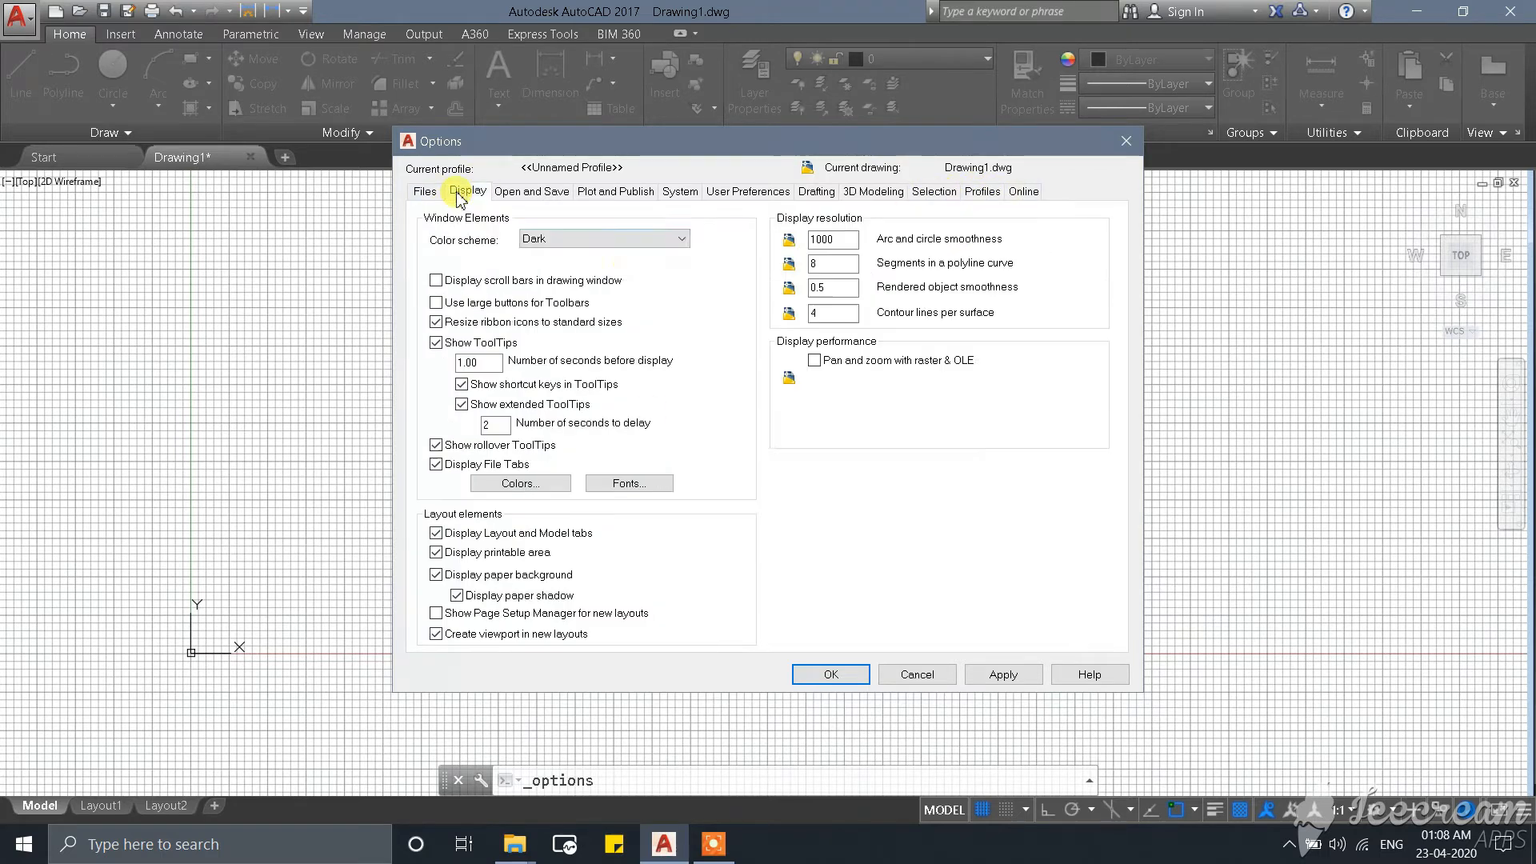
{"action": "left_click", "coordinate": [656, 245]}
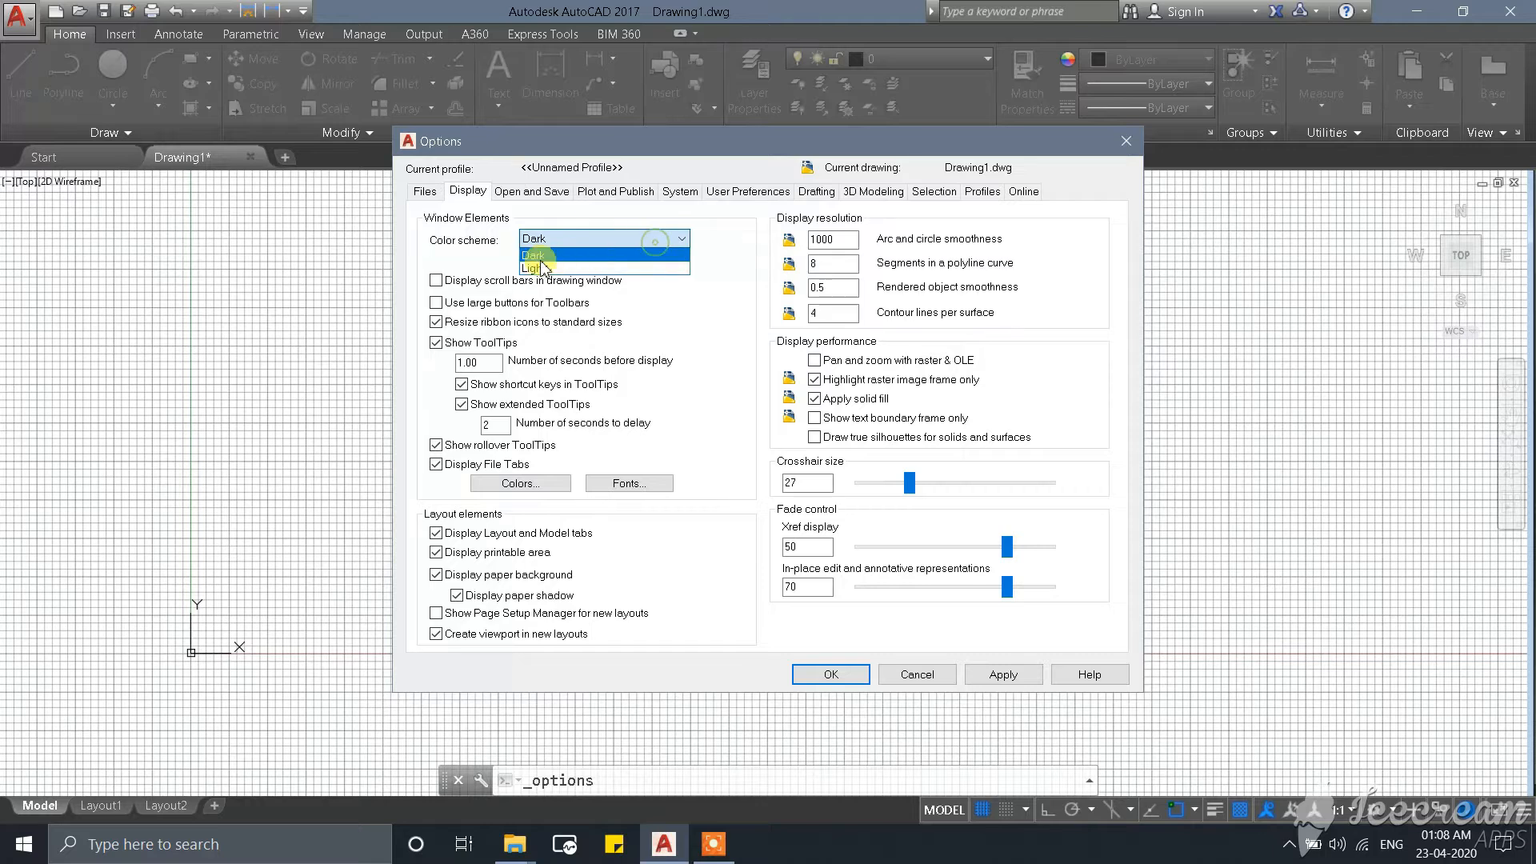
{"action": "left_click", "coordinate": [648, 254]}
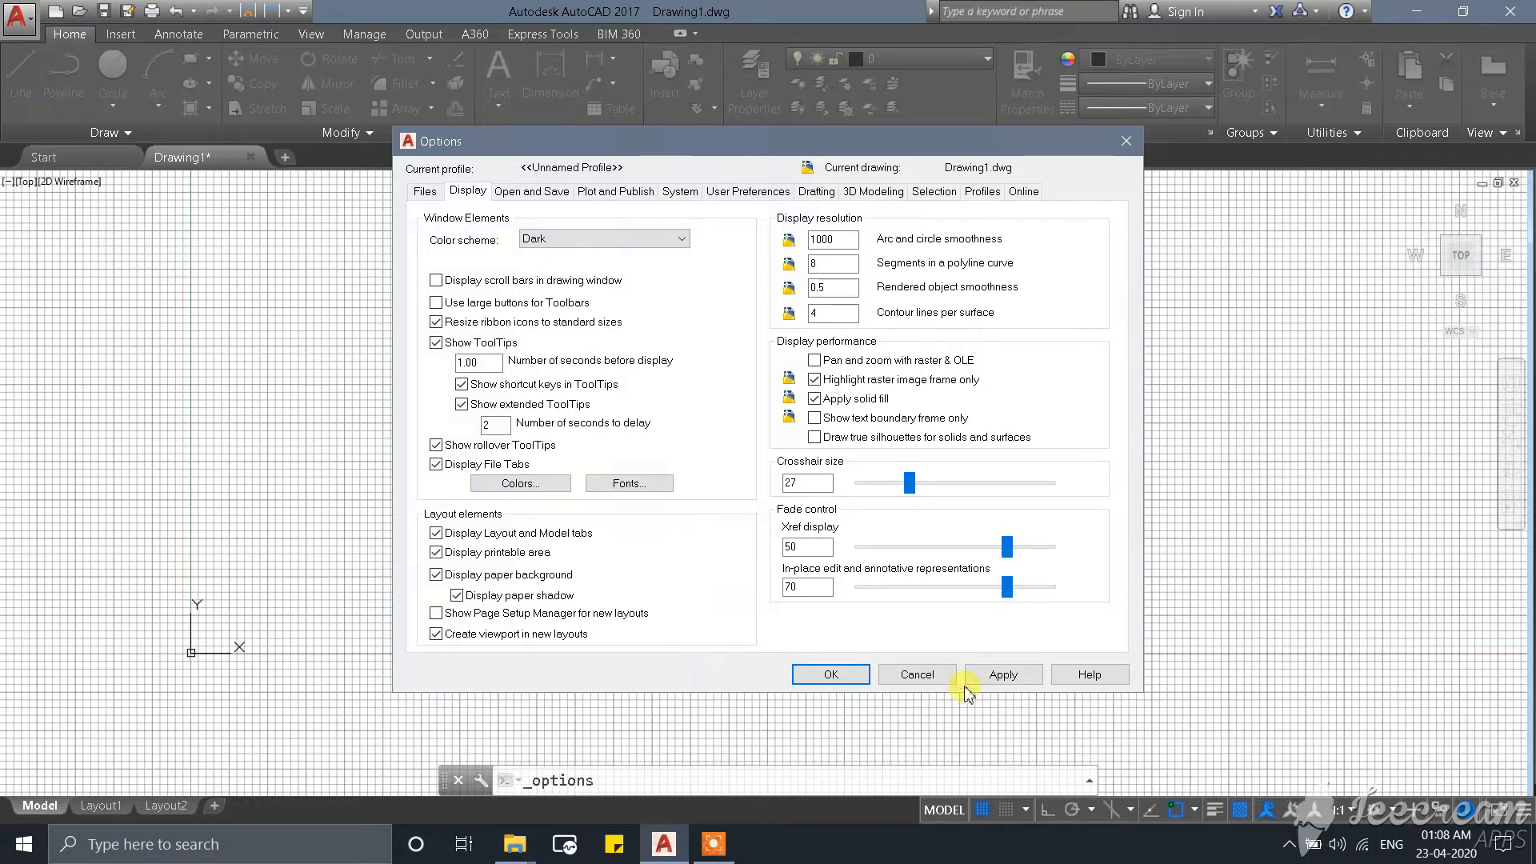
{"action": "left_click", "coordinate": [425, 190]}
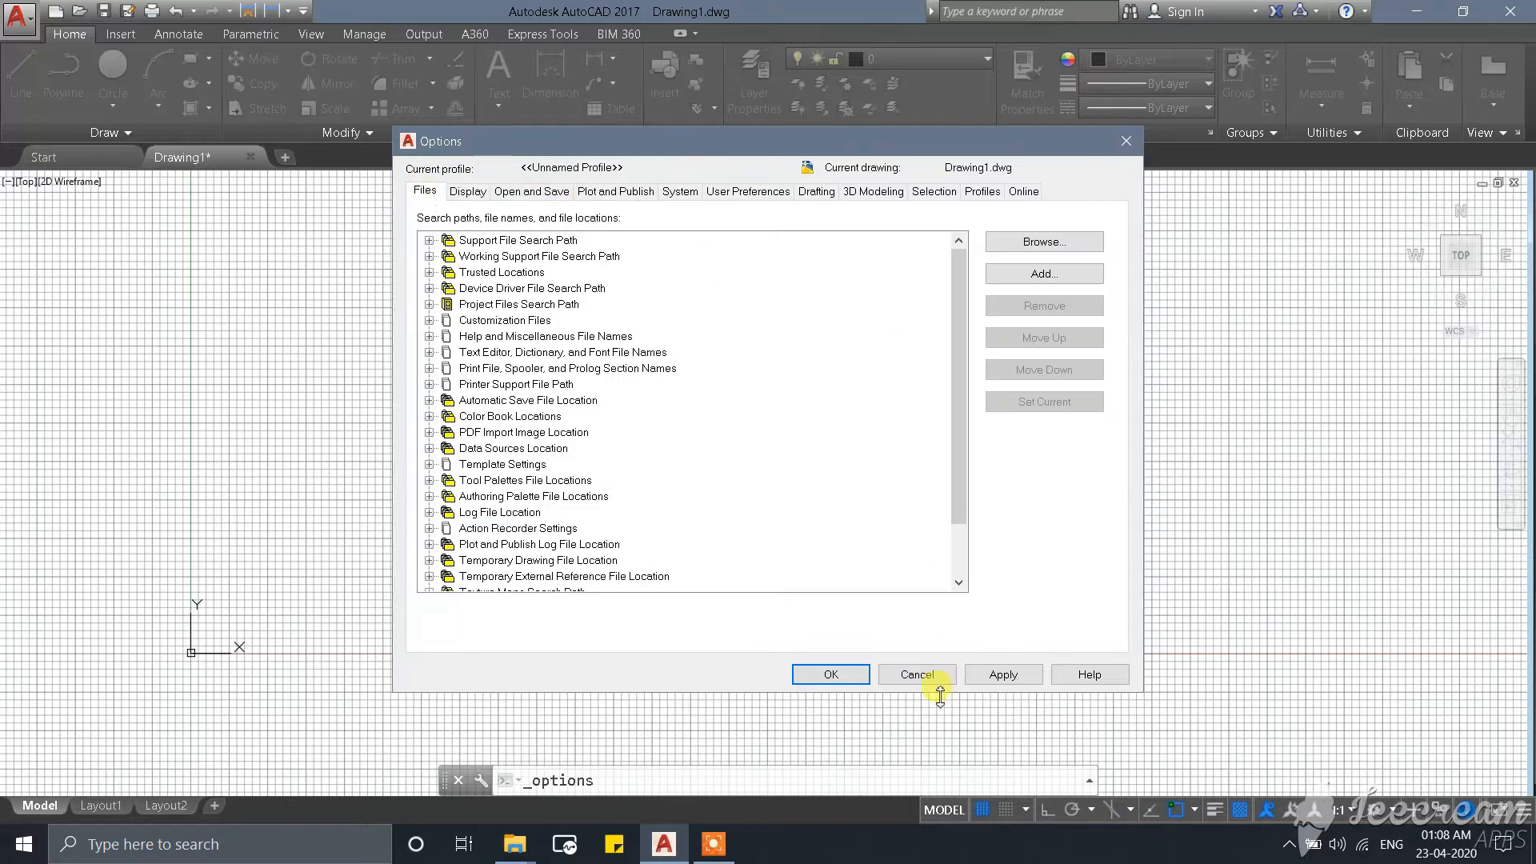
{"action": "left_click", "coordinate": [840, 677]}
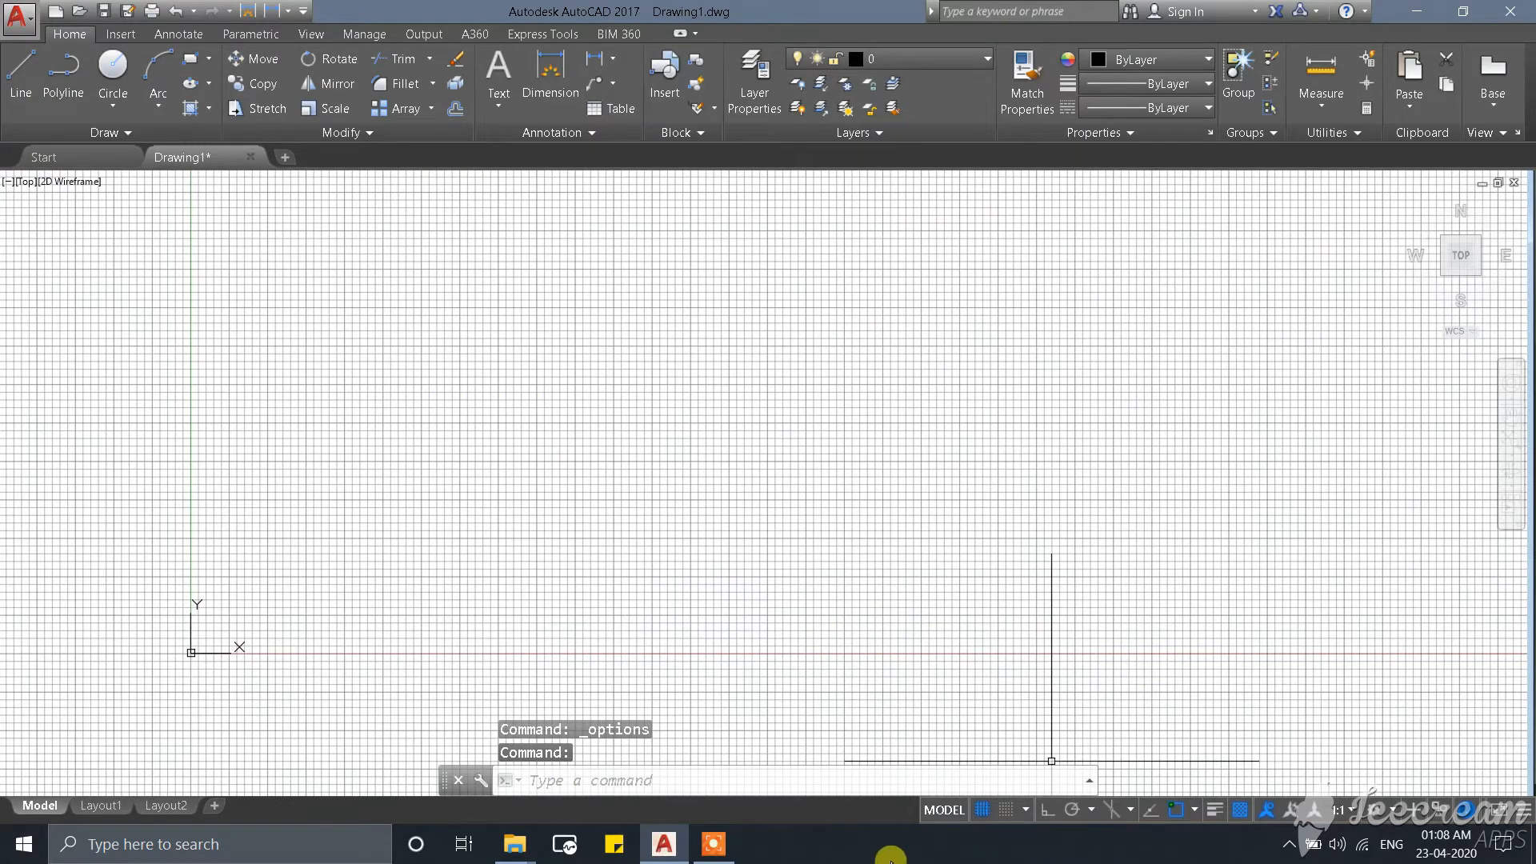
Turn off the background grid in the drawing area.
{"action": "scroll", "coordinate": [536, 515], "scroll_direction": "down", "scroll_amount": 1}
{"action": "scroll", "coordinate": [390, 553], "scroll_direction": "up", "scroll_amount": 1}
{"action": "scroll", "coordinate": [312, 624], "scroll_direction": "up", "scroll_amount": 1}
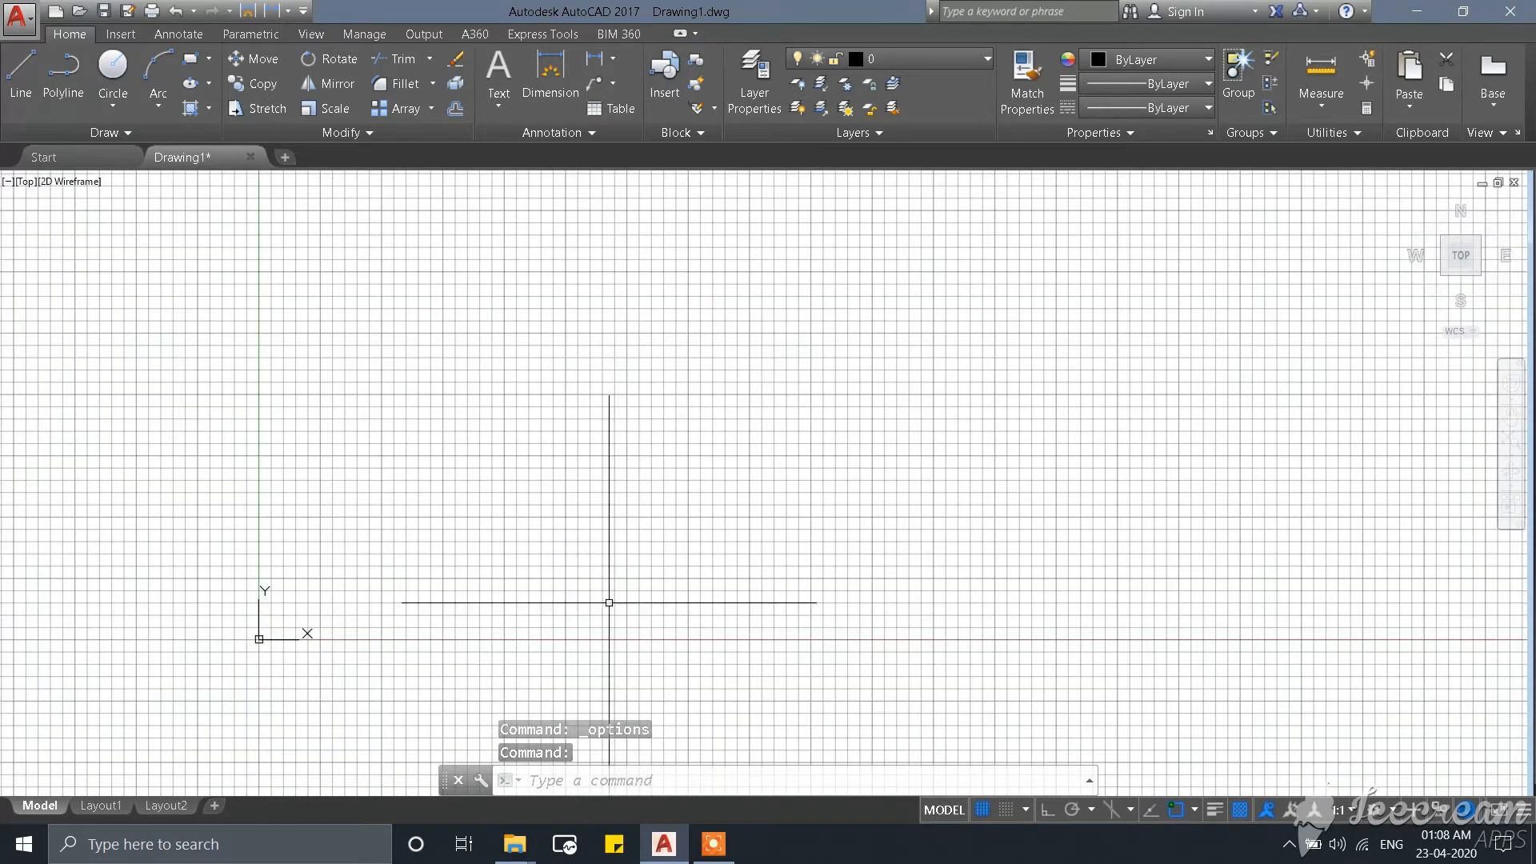
{"action": "left_click", "coordinate": [982, 810]}
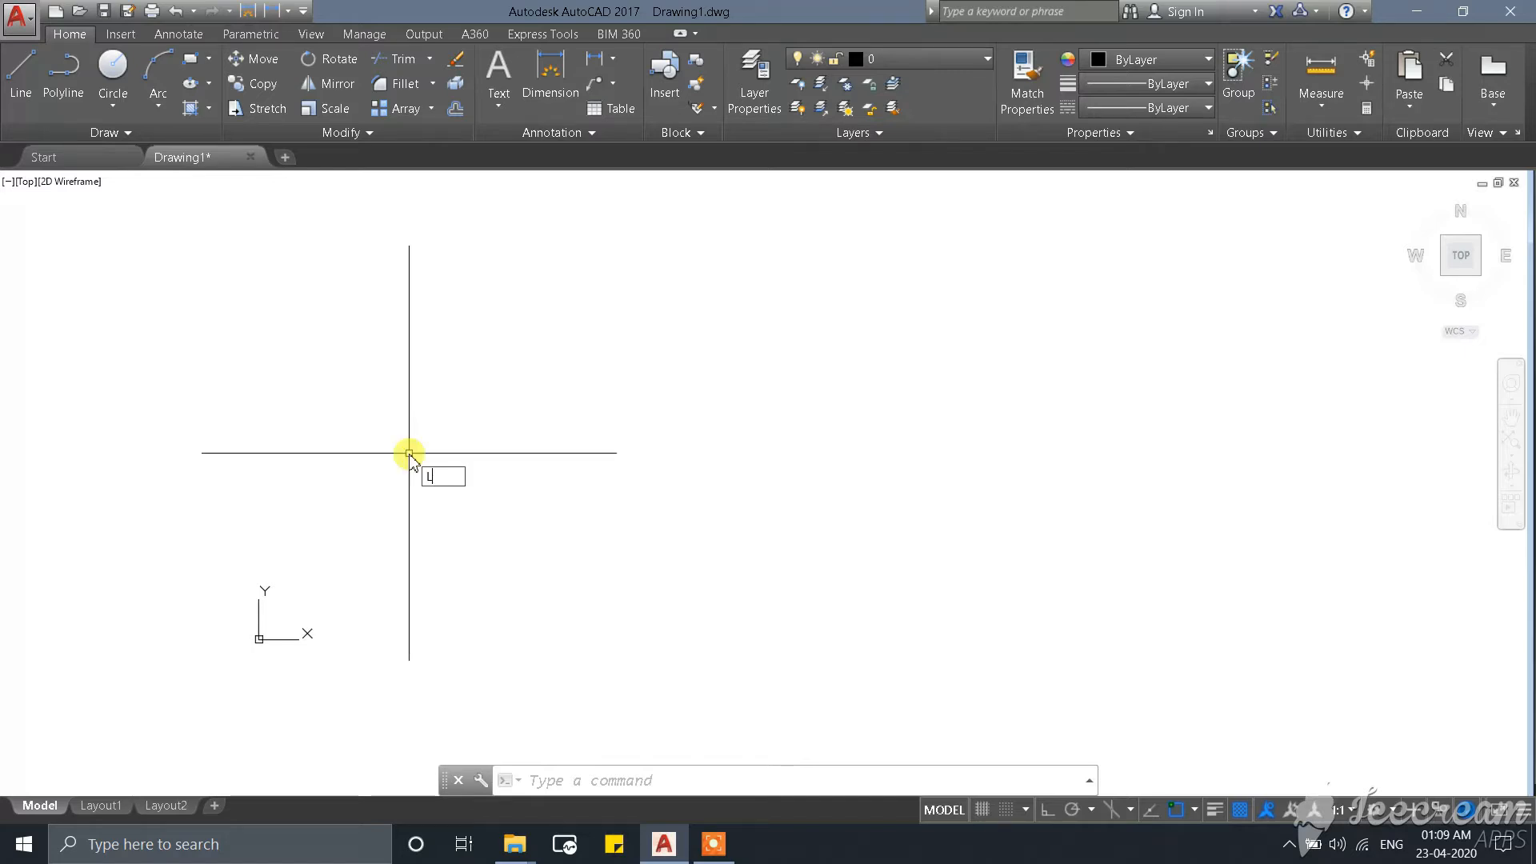
{"action": "key", "text": "Return"}
{"action": "left_click", "coordinate": [371, 476]}
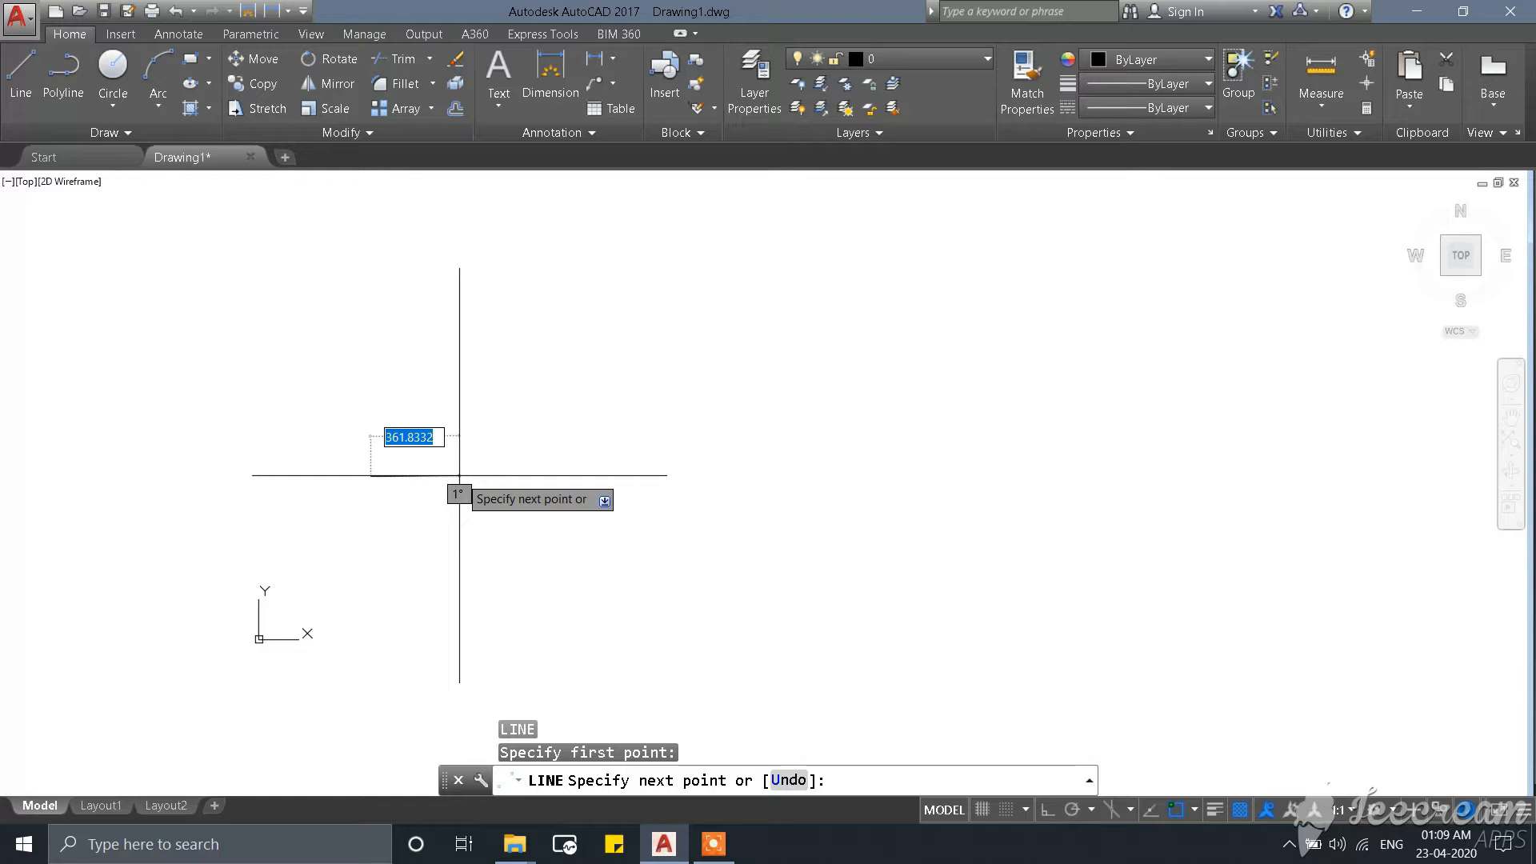
{"action": "key", "text": "Escape"}
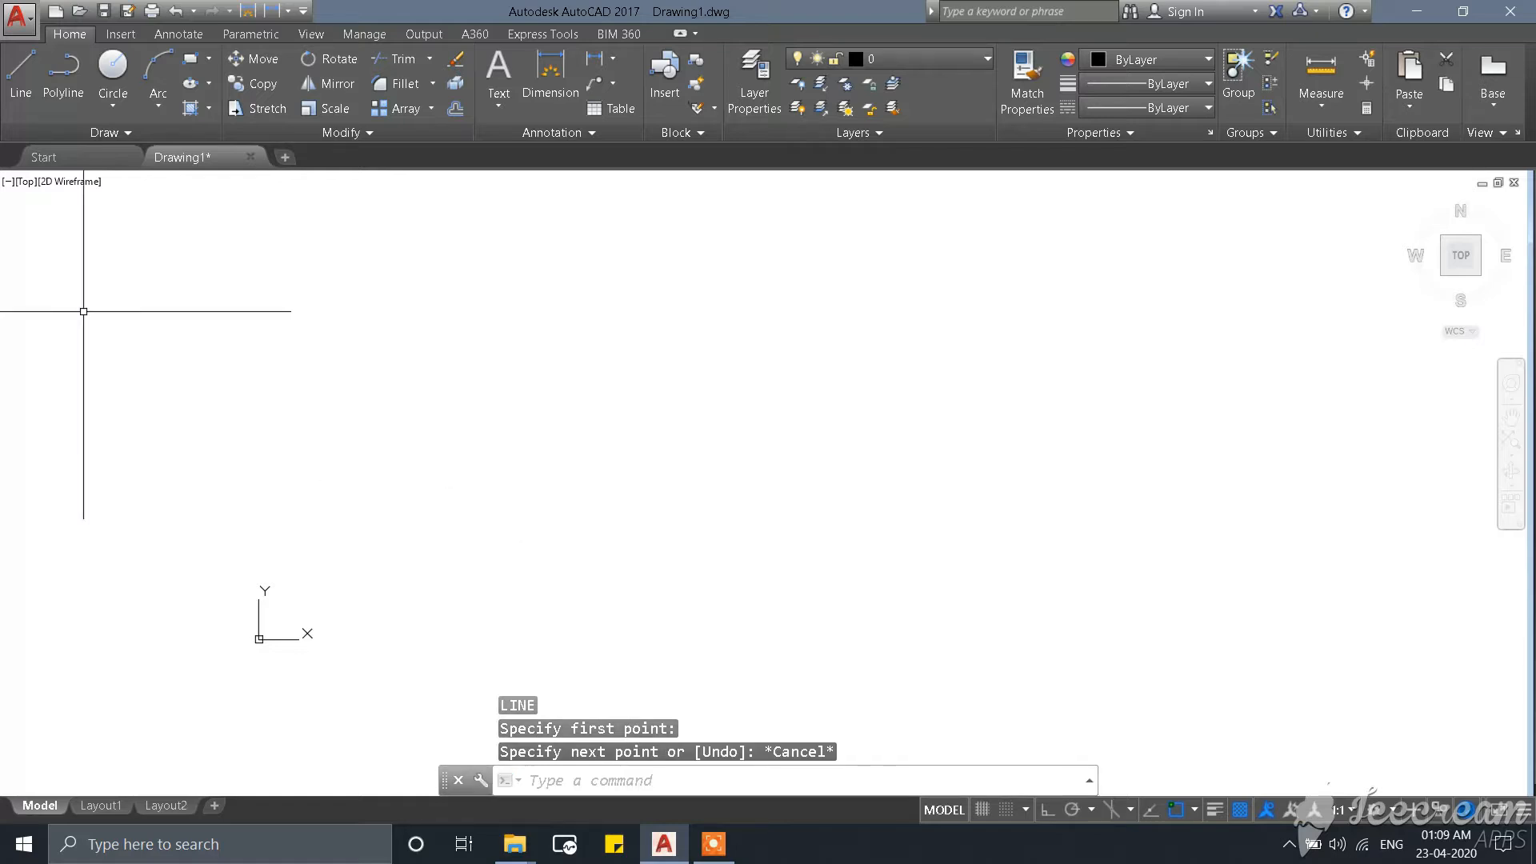
Start a line above the origin and enable Ortho mode to restrict it to horizontal and vertical directions.
{"action": "left_click", "coordinate": [19, 71]}
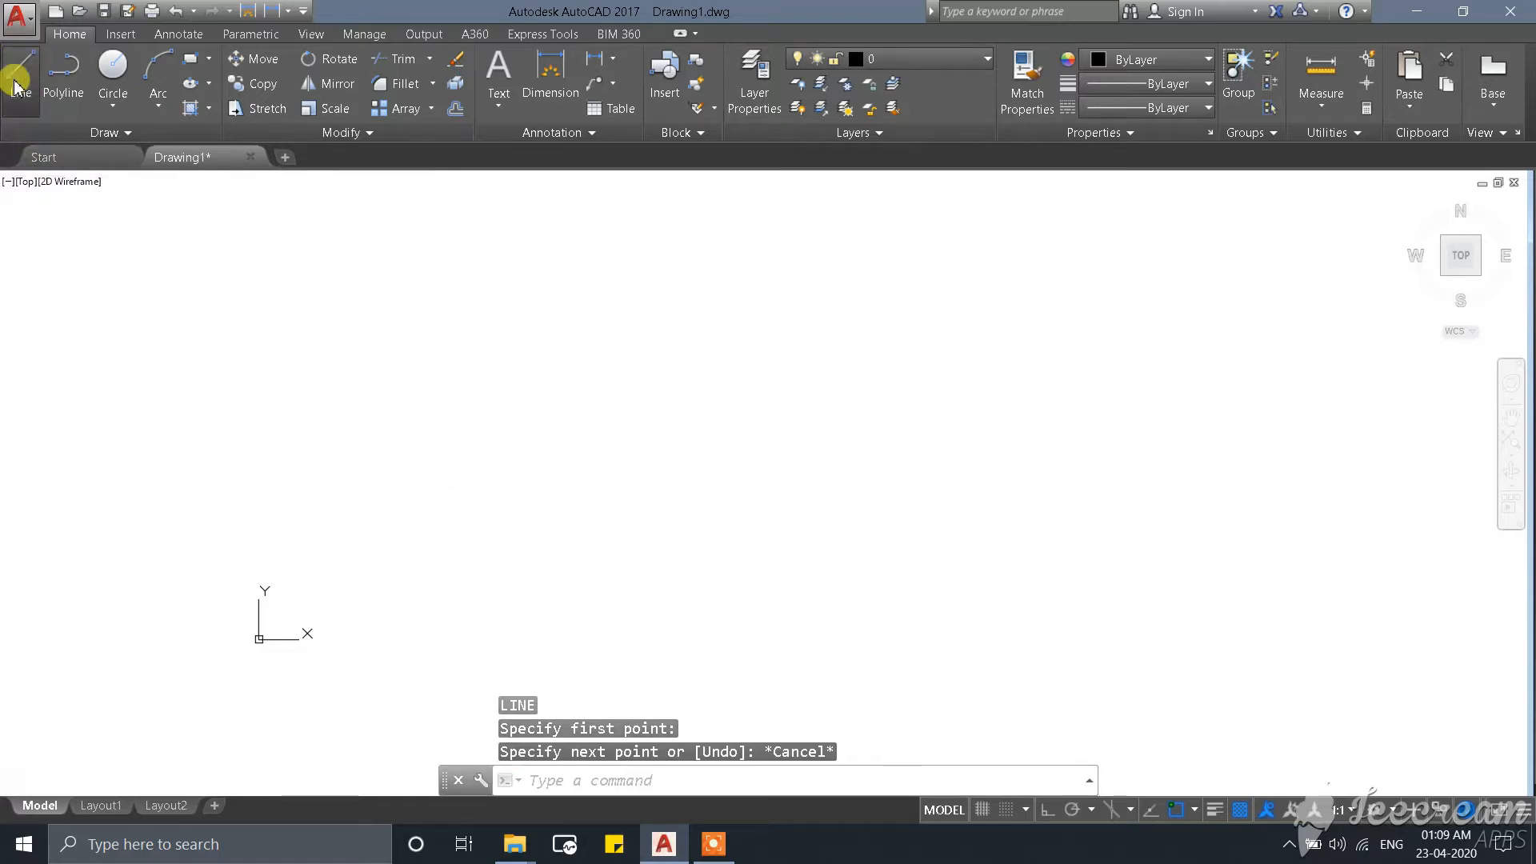
{"action": "left_click", "coordinate": [287, 462]}
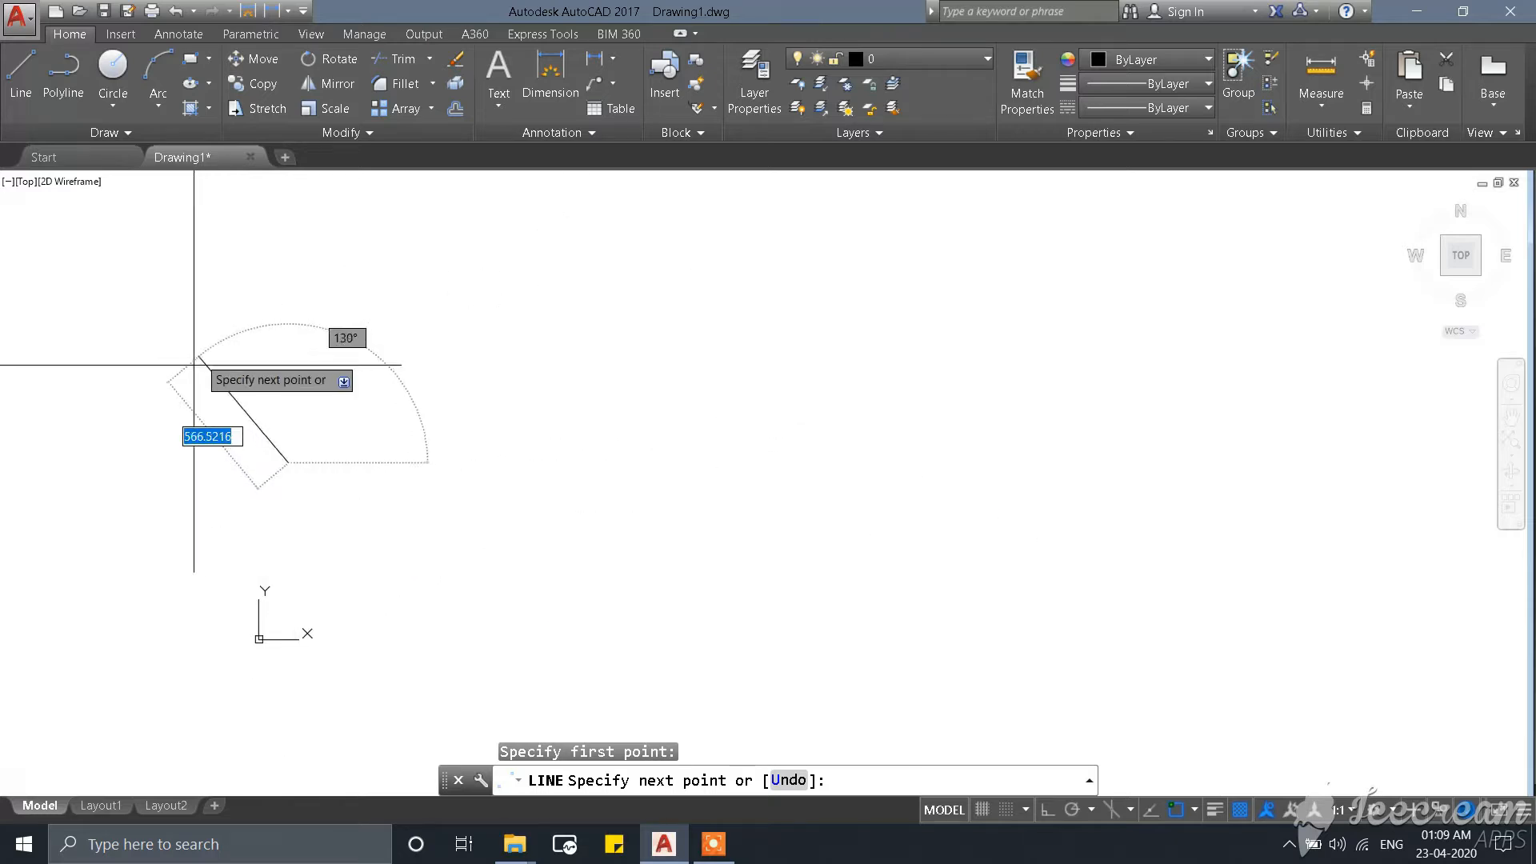
{"action": "scroll", "coordinate": [596, 497], "scroll_direction": "down", "scroll_amount": 3}
{"action": "scroll", "coordinate": [428, 480], "scroll_direction": "up", "scroll_amount": 5}
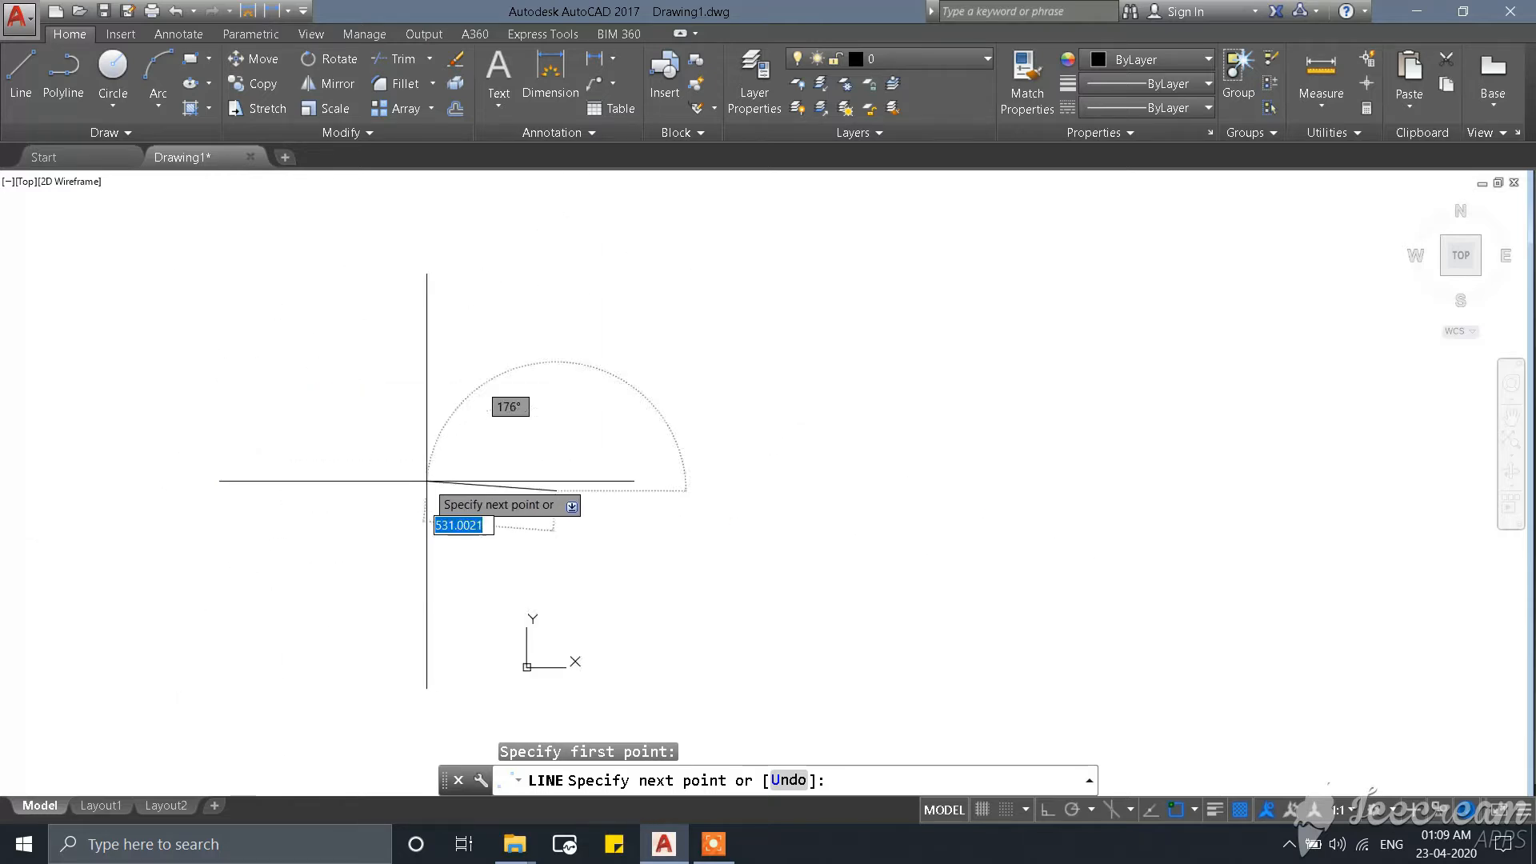
{"action": "scroll", "coordinate": [675, 549], "scroll_direction": "down", "scroll_amount": 3}
{"action": "scroll", "coordinate": [824, 600], "scroll_direction": "up", "scroll_amount": 4}
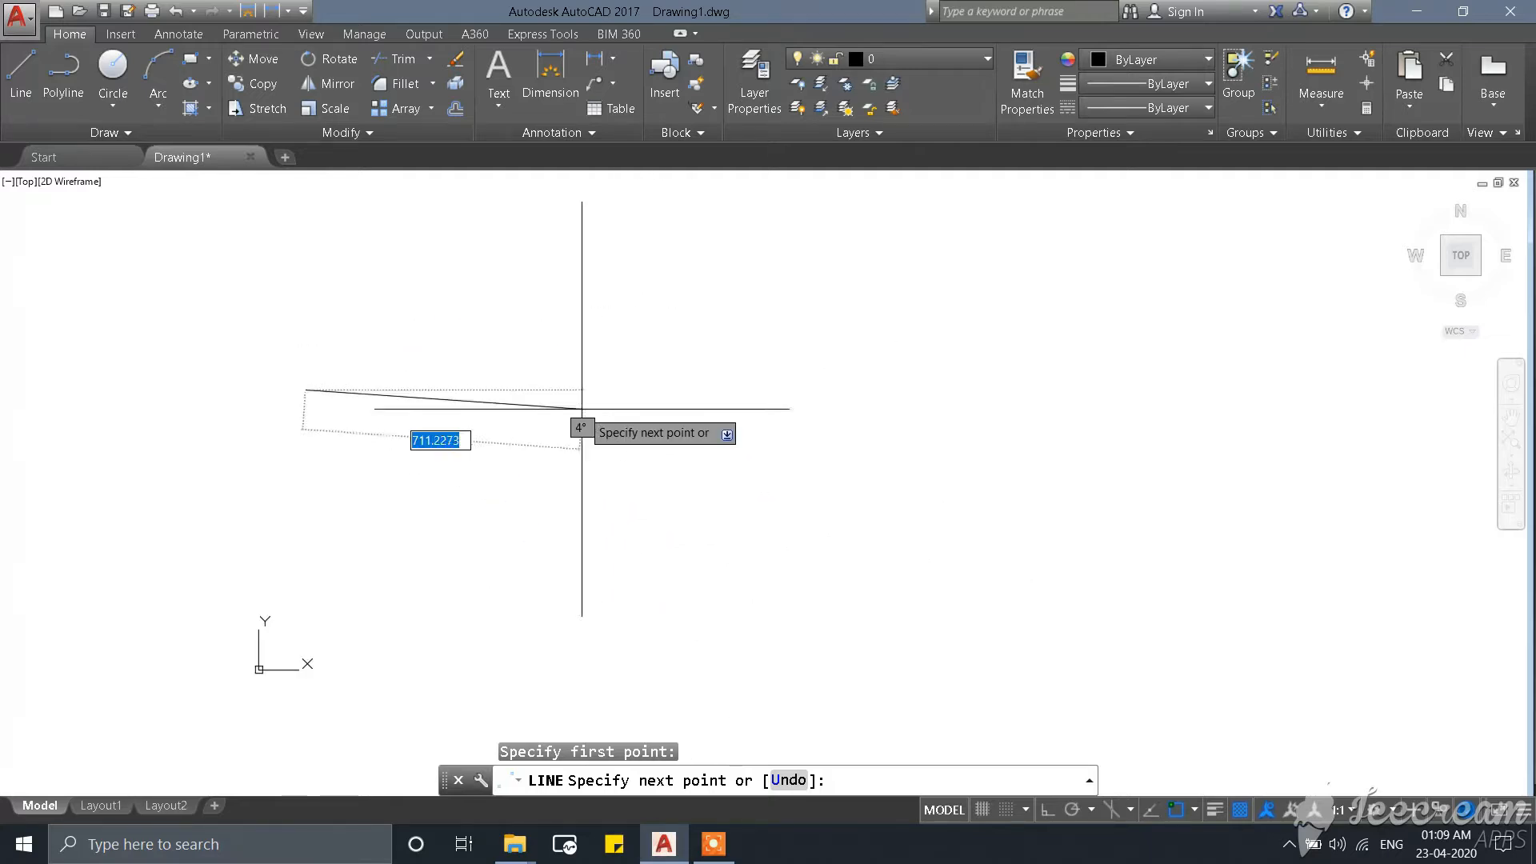
{"action": "scroll", "coordinate": [608, 480], "scroll_direction": "down", "scroll_amount": 3}
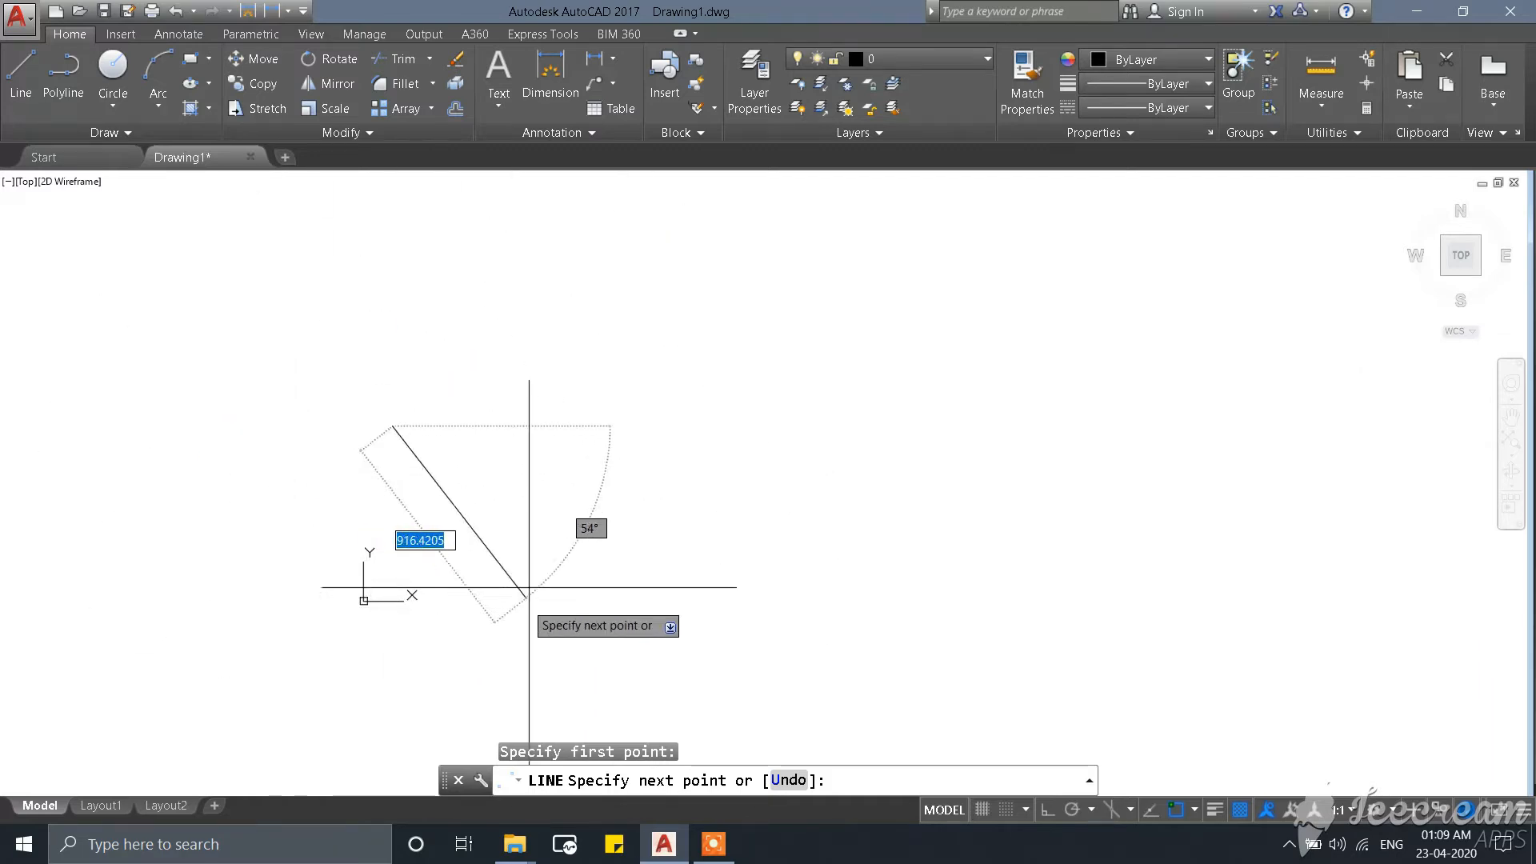
{"action": "scroll", "coordinate": [540, 391], "scroll_direction": "up", "scroll_amount": 2}
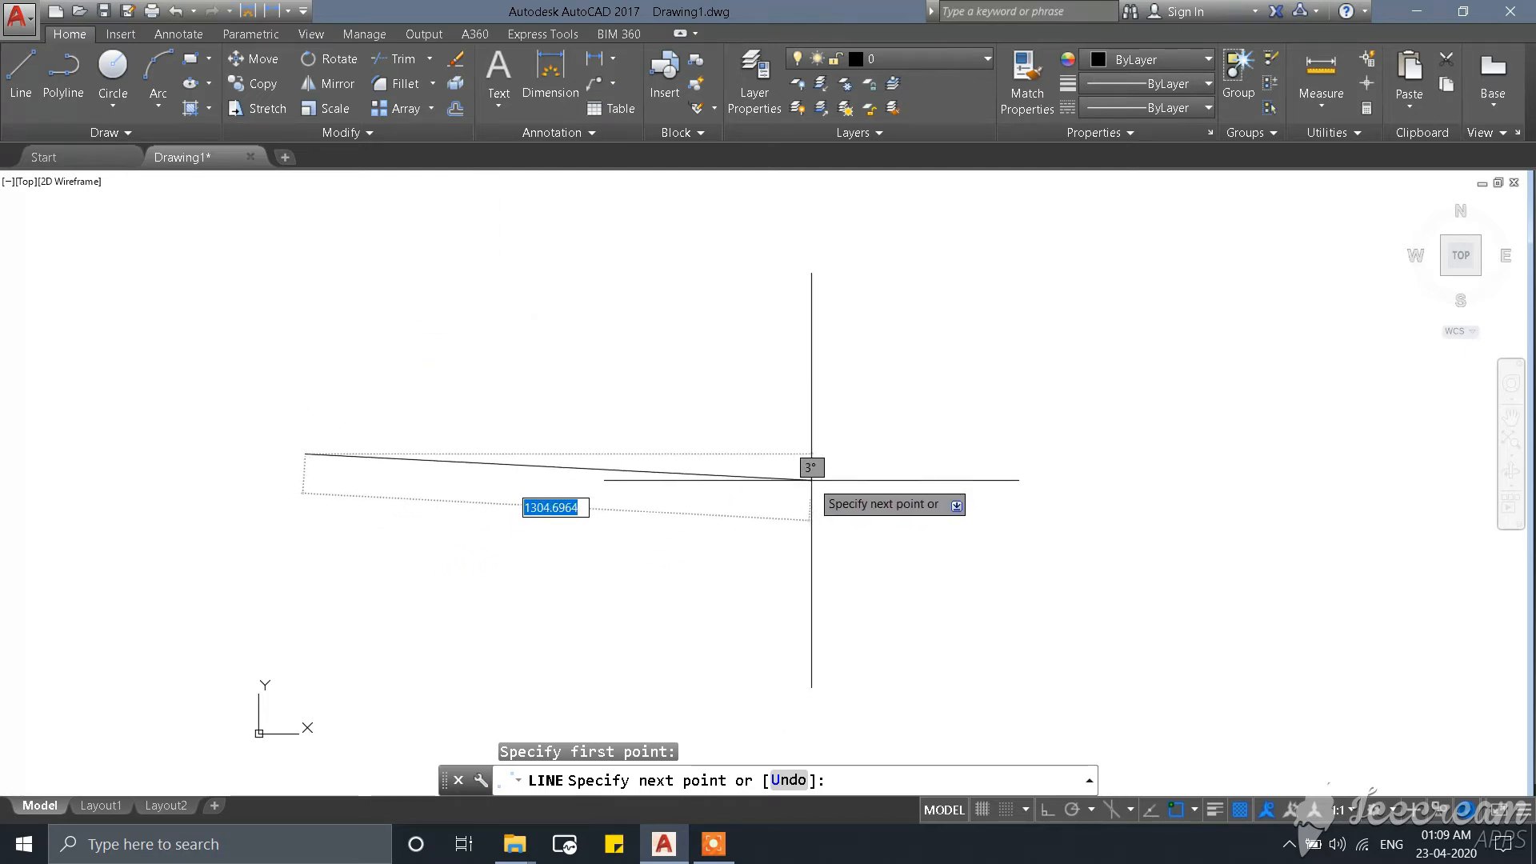
{"action": "key", "text": "F8"}
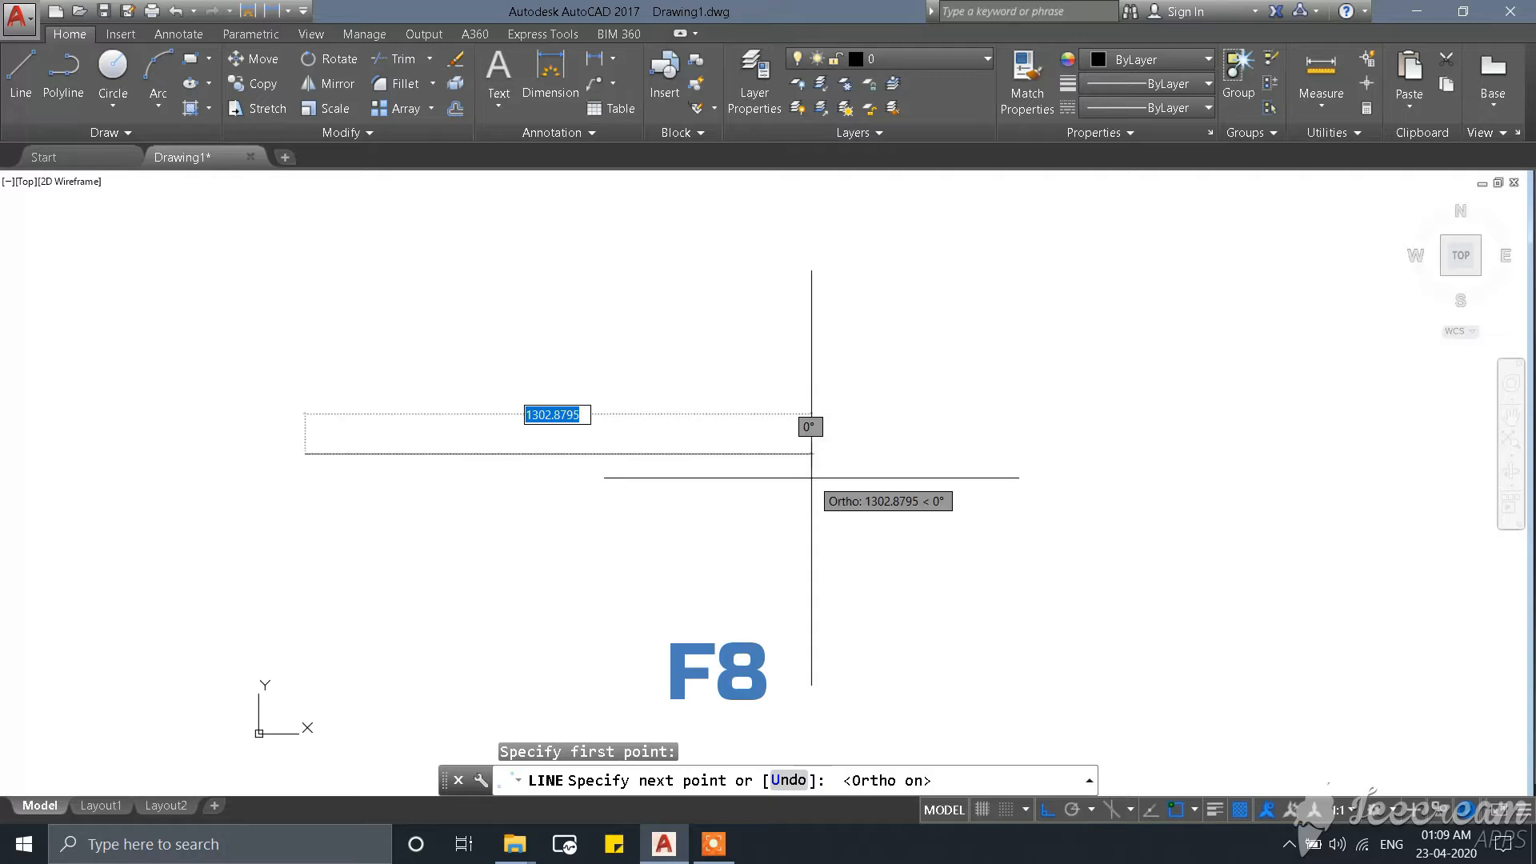
{"action": "left_click", "coordinate": [1044, 814]}
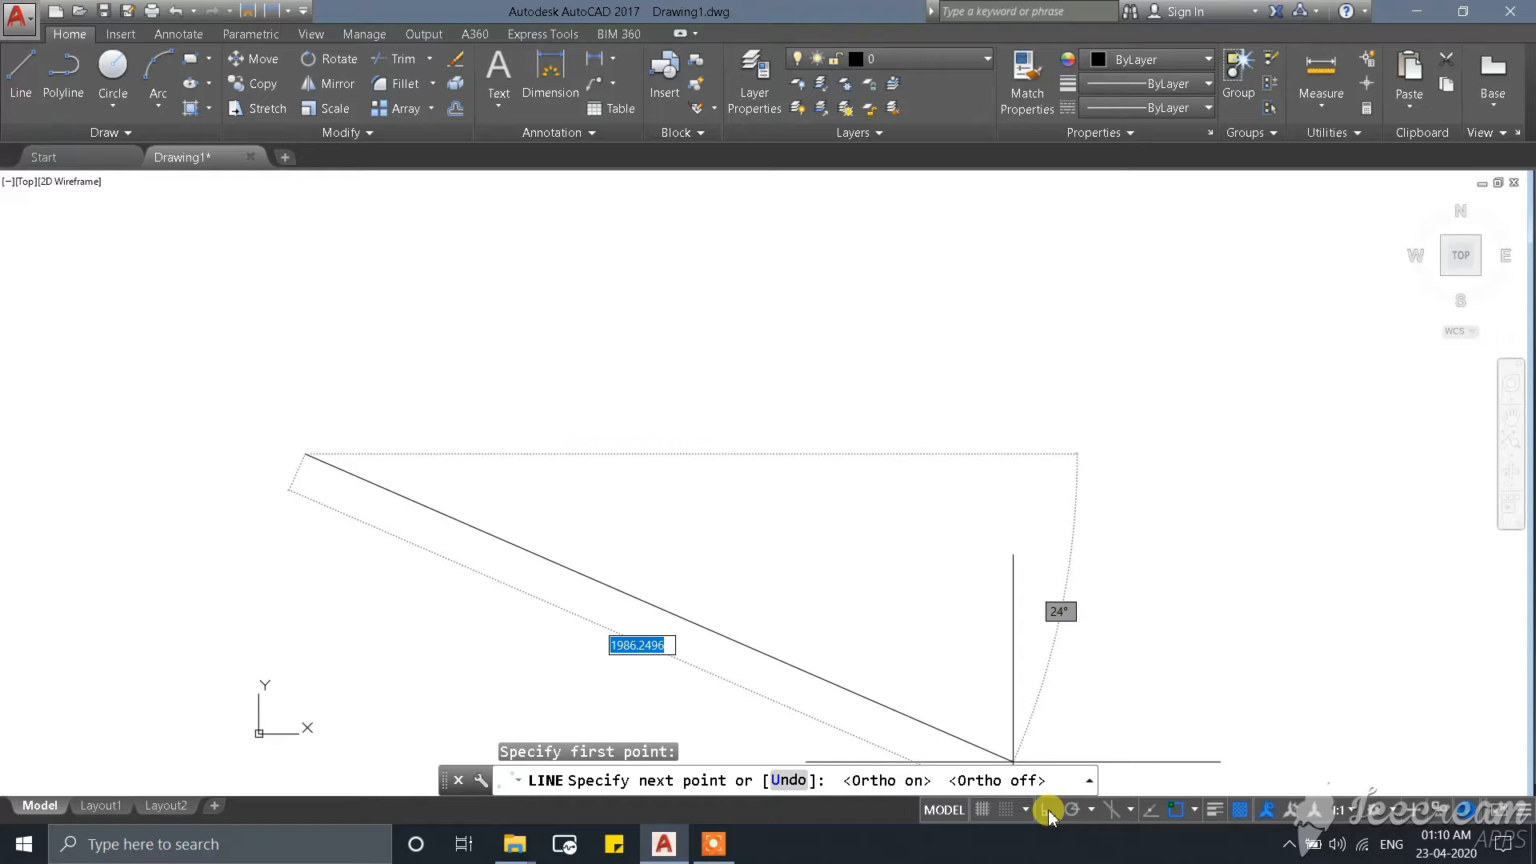
{"action": "left_click", "coordinate": [1048, 809]}
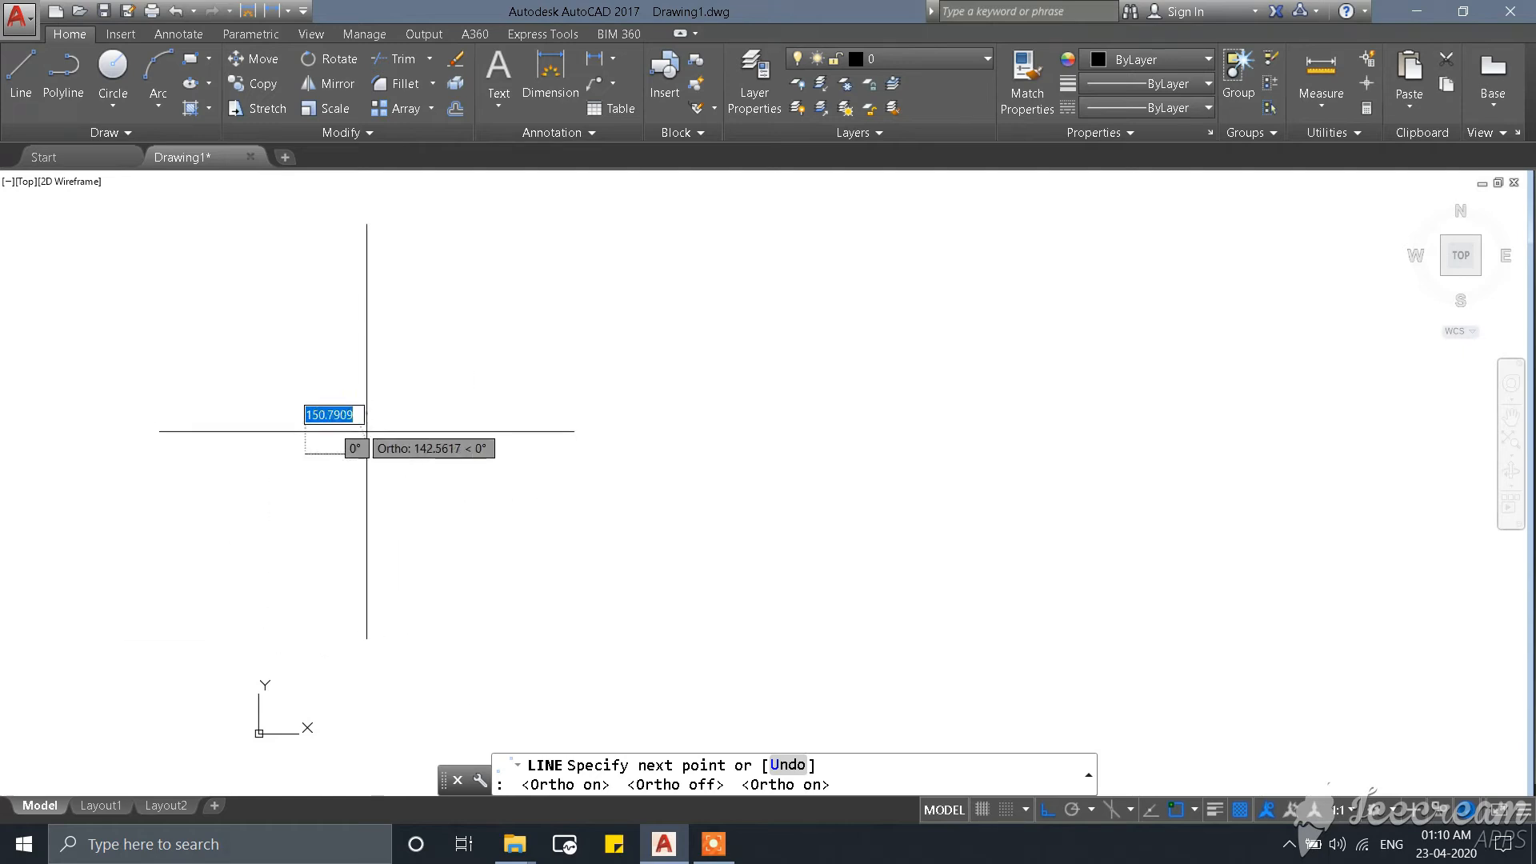
Draw three connected segments with the Line tool: one horizontal to the right, one vertical upward and a shorter horizontal one back left.
{"action": "left_click", "coordinate": [720, 476]}
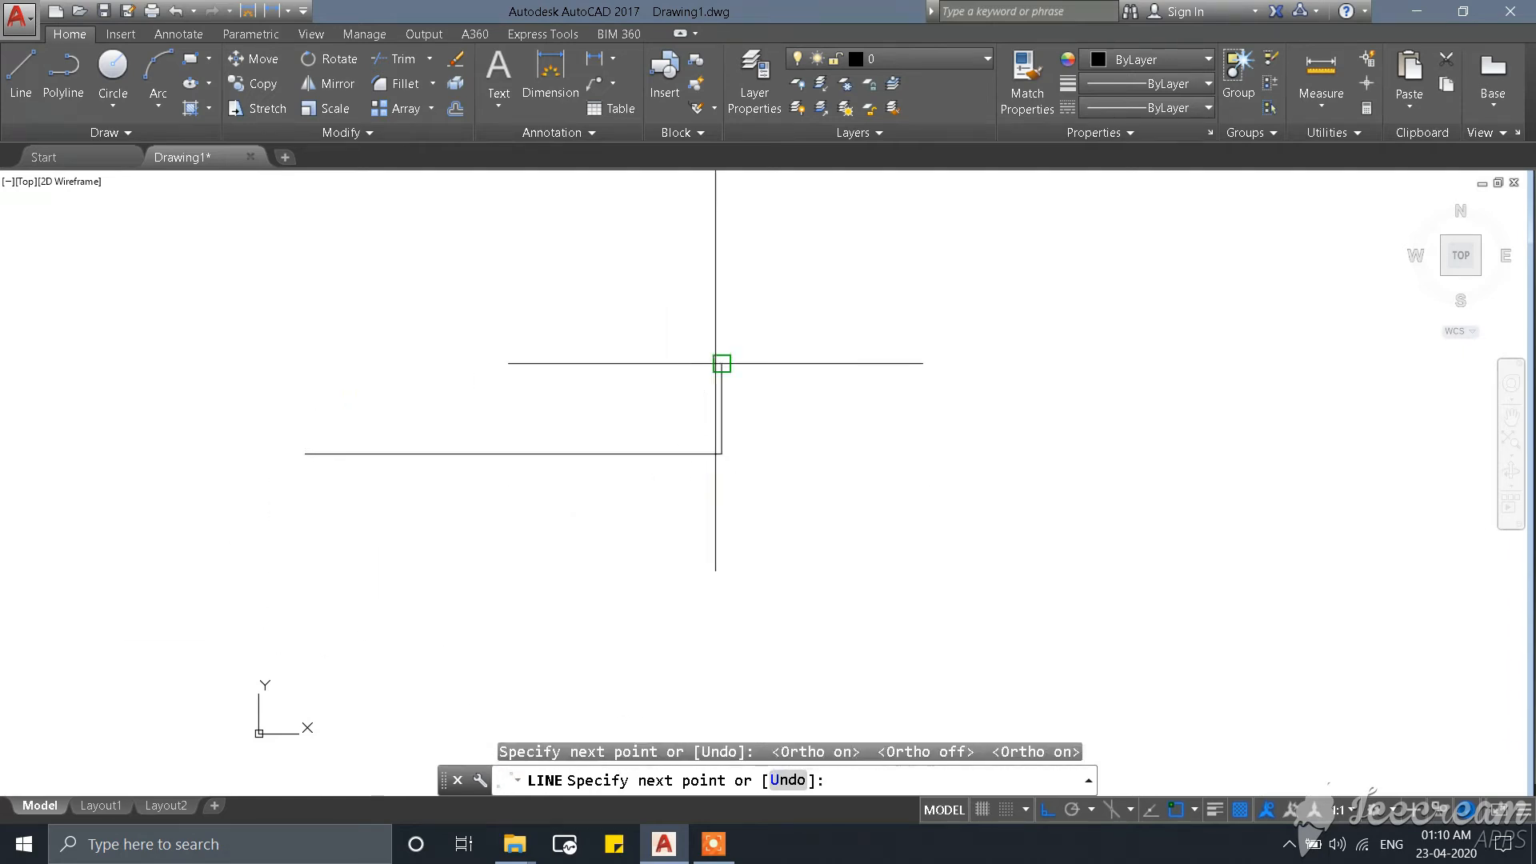
{"action": "left_click", "coordinate": [721, 364]}
{"action": "left_click", "coordinate": [458, 364]}
{"action": "key", "text": "Escape"}
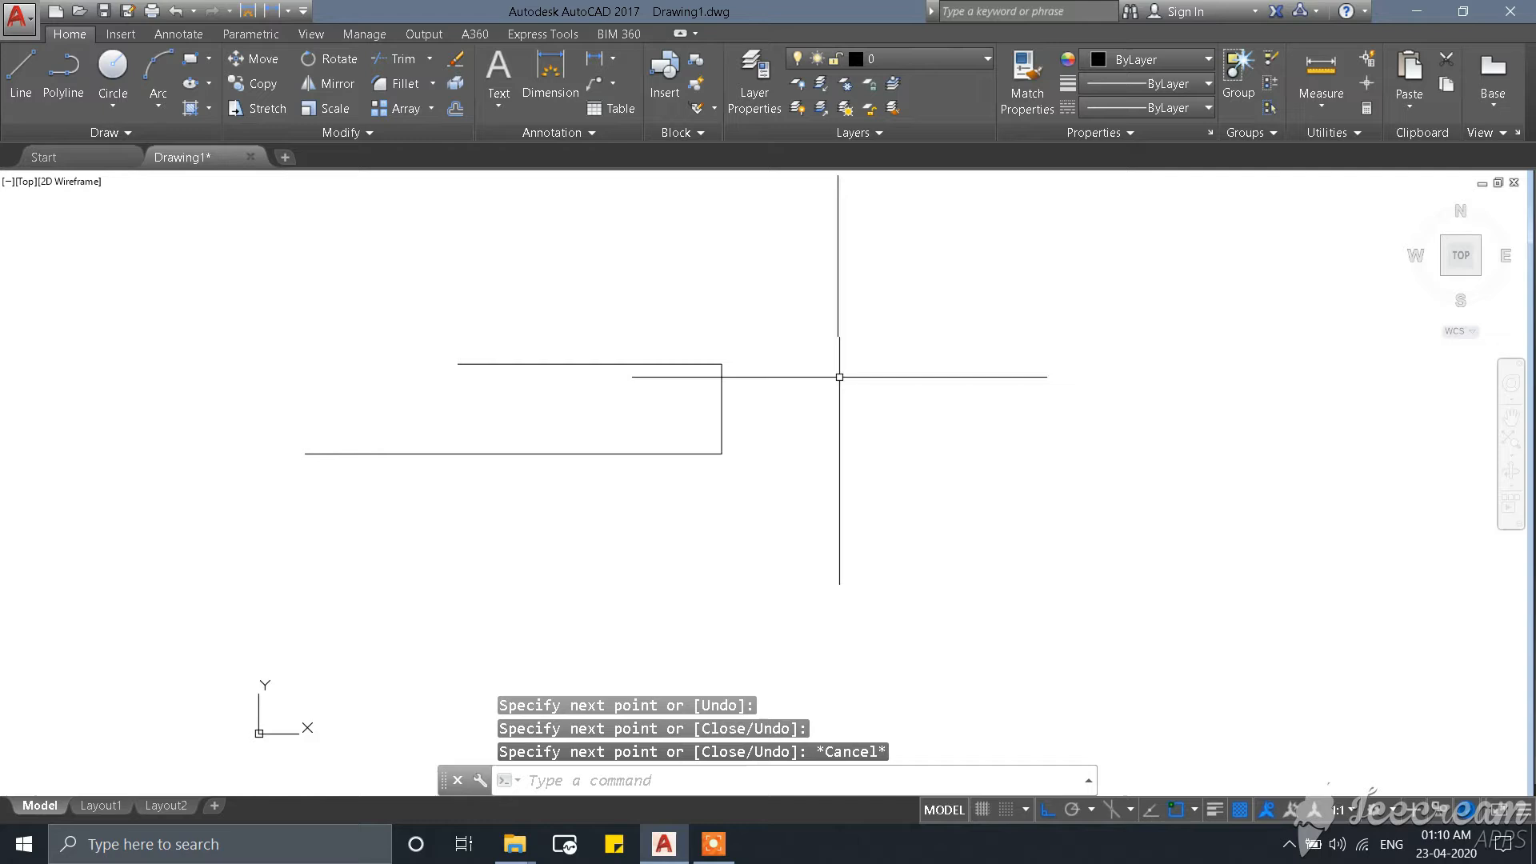
Erase all three connected line segments from the drawing.
{"action": "left_click", "coordinate": [851, 327]}
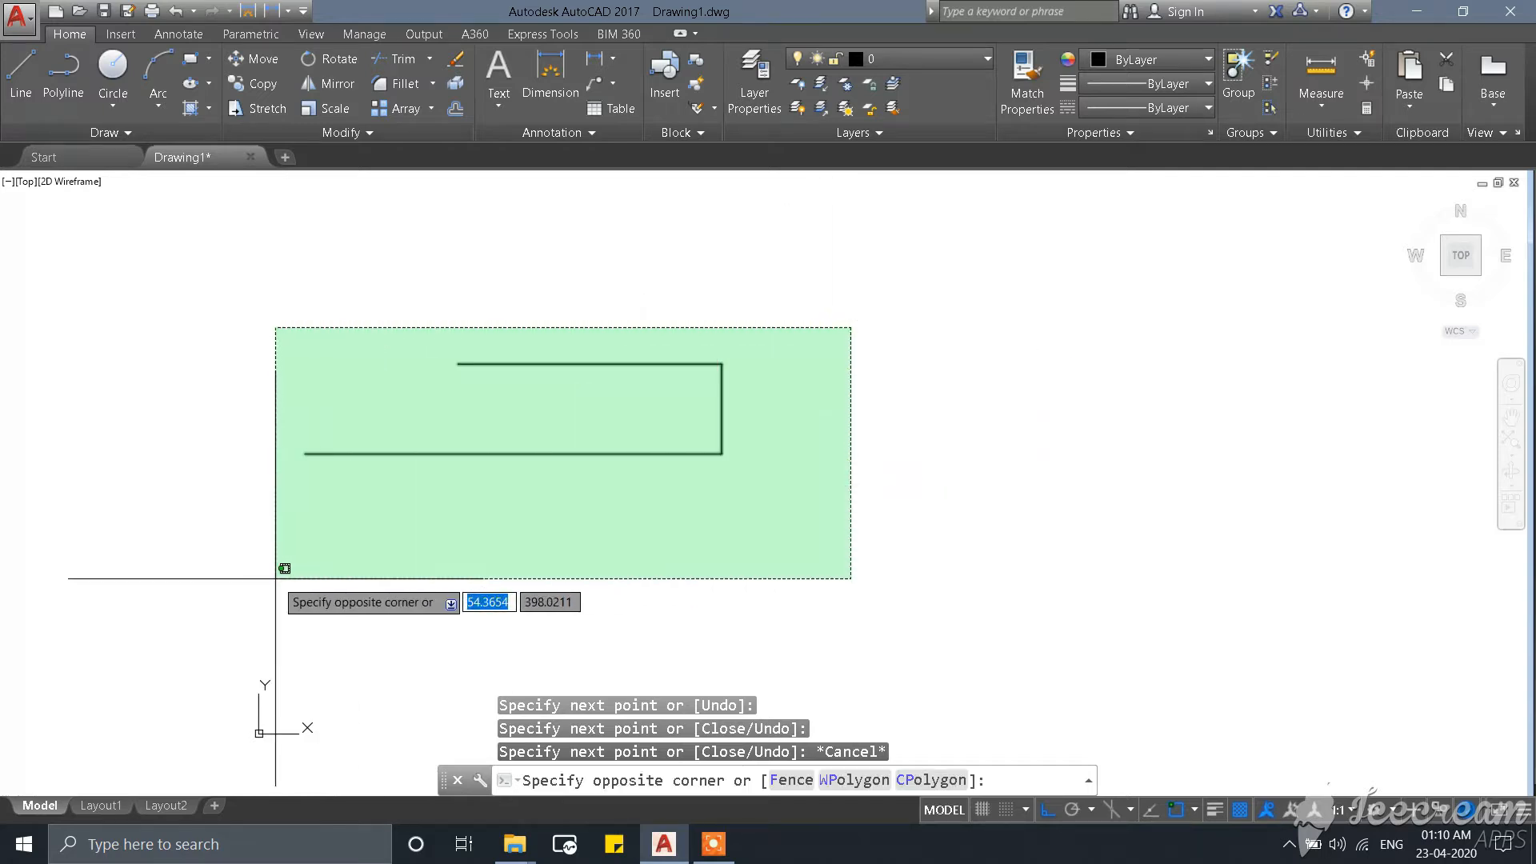
{"action": "left_click", "coordinate": [245, 579]}
{"action": "type", "text": "E"}
{"action": "key", "text": "Return"}
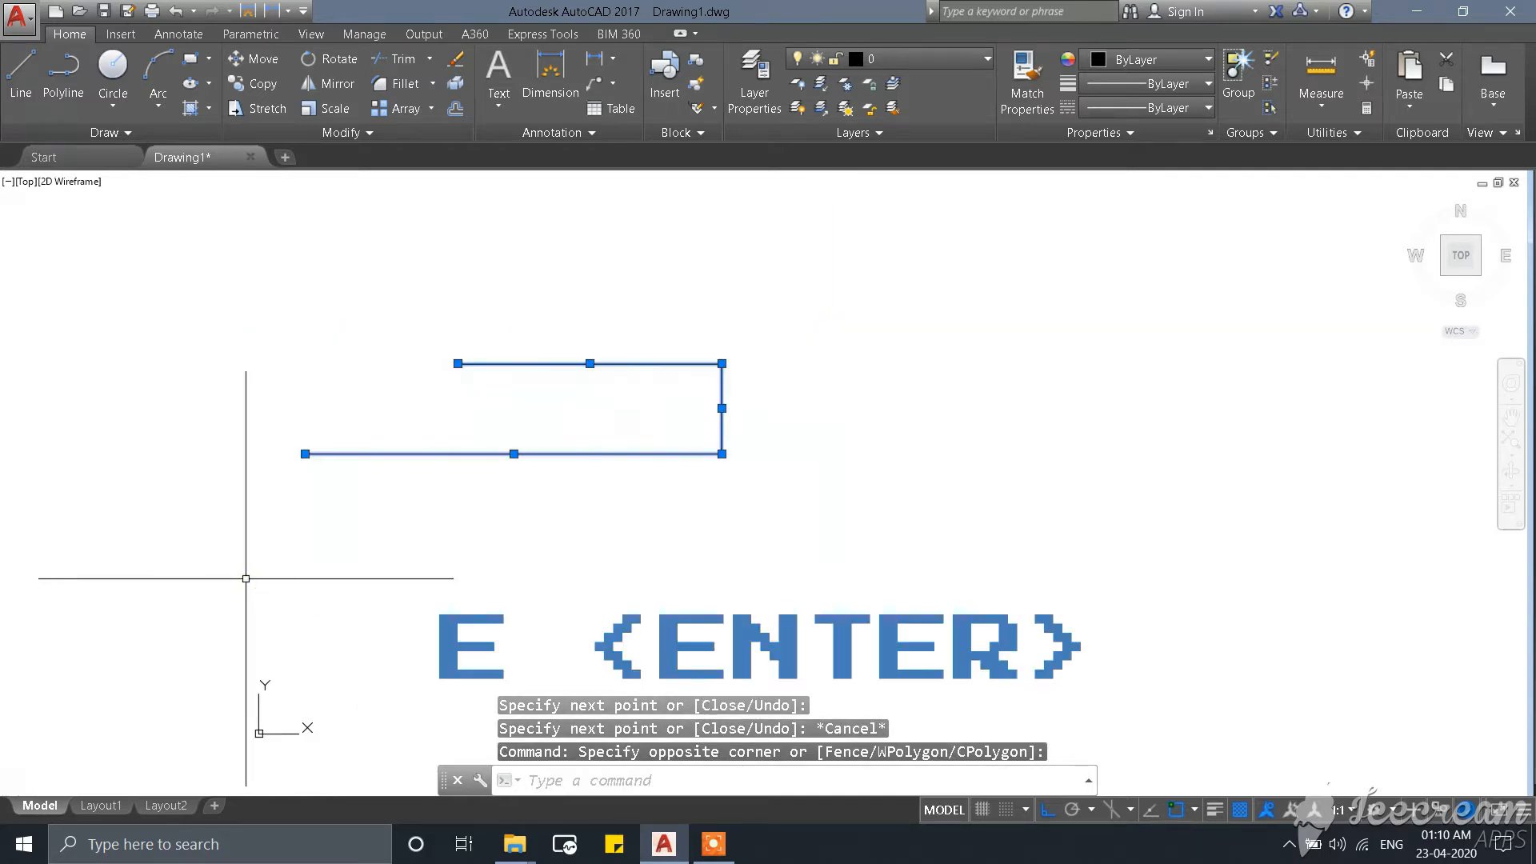
Open the drawing units settings with the UNITS command and choose Decimal as the length type.
{"action": "scroll", "coordinate": [271, 335], "scroll_direction": "down", "scroll_amount": 5}
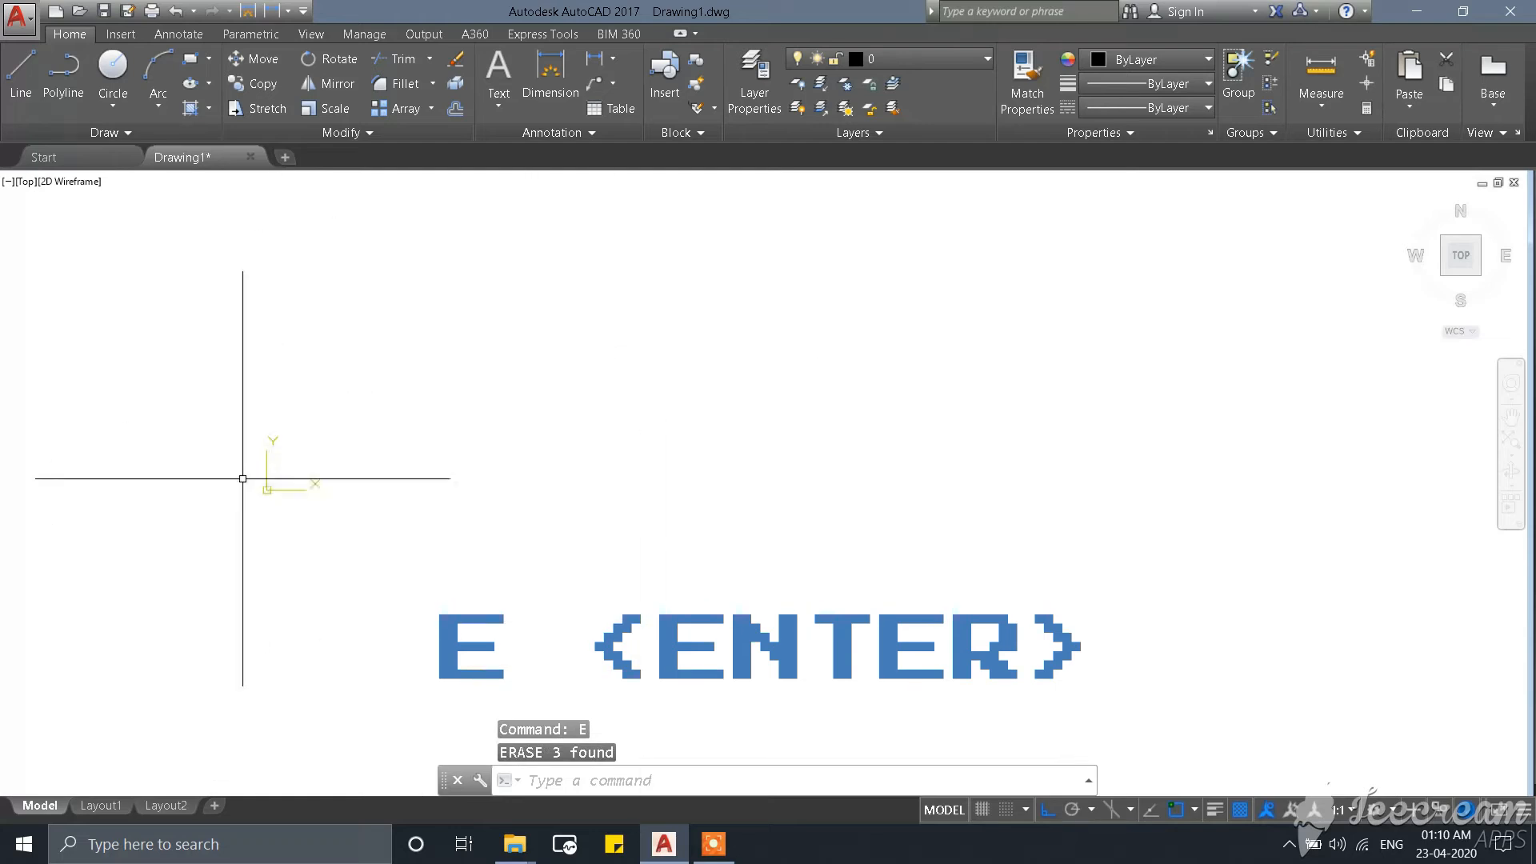
{"action": "scroll", "coordinate": [240, 479], "scroll_direction": "up", "scroll_amount": 2}
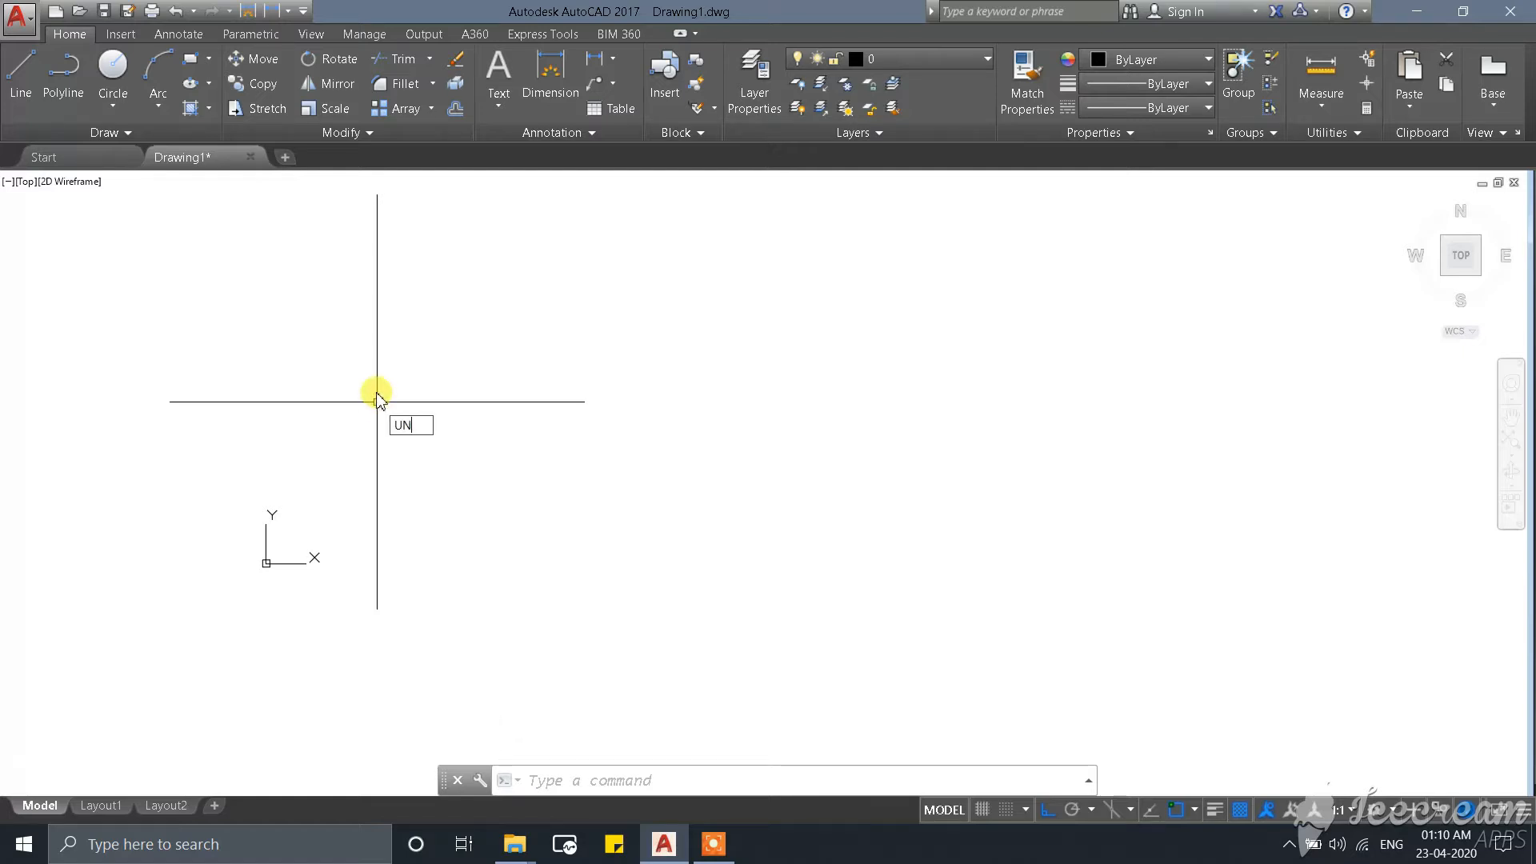
{"action": "type", "text": "ITS"}
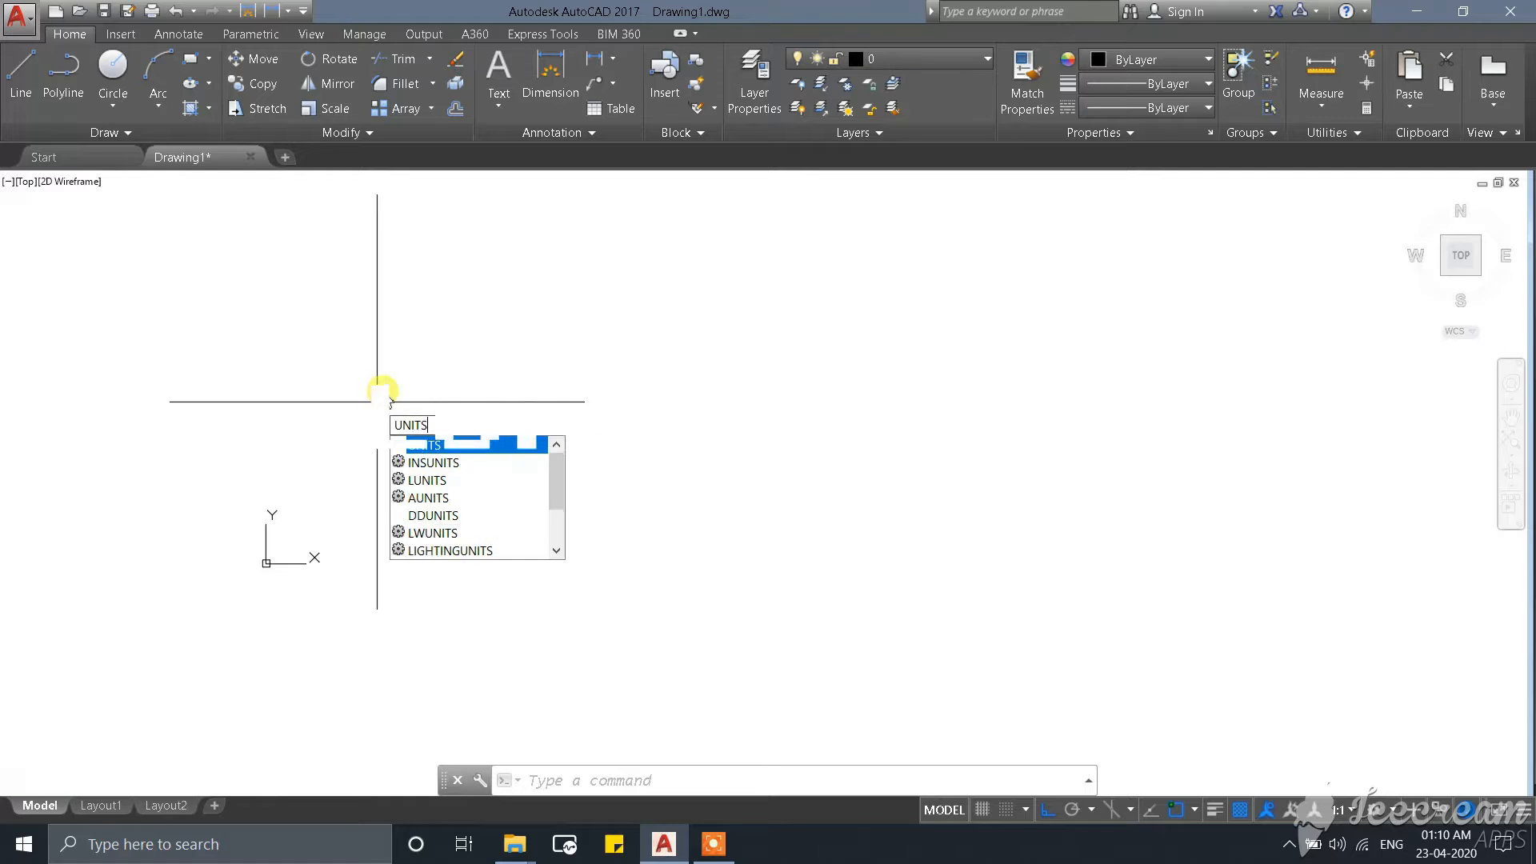
{"action": "key", "text": "Return"}
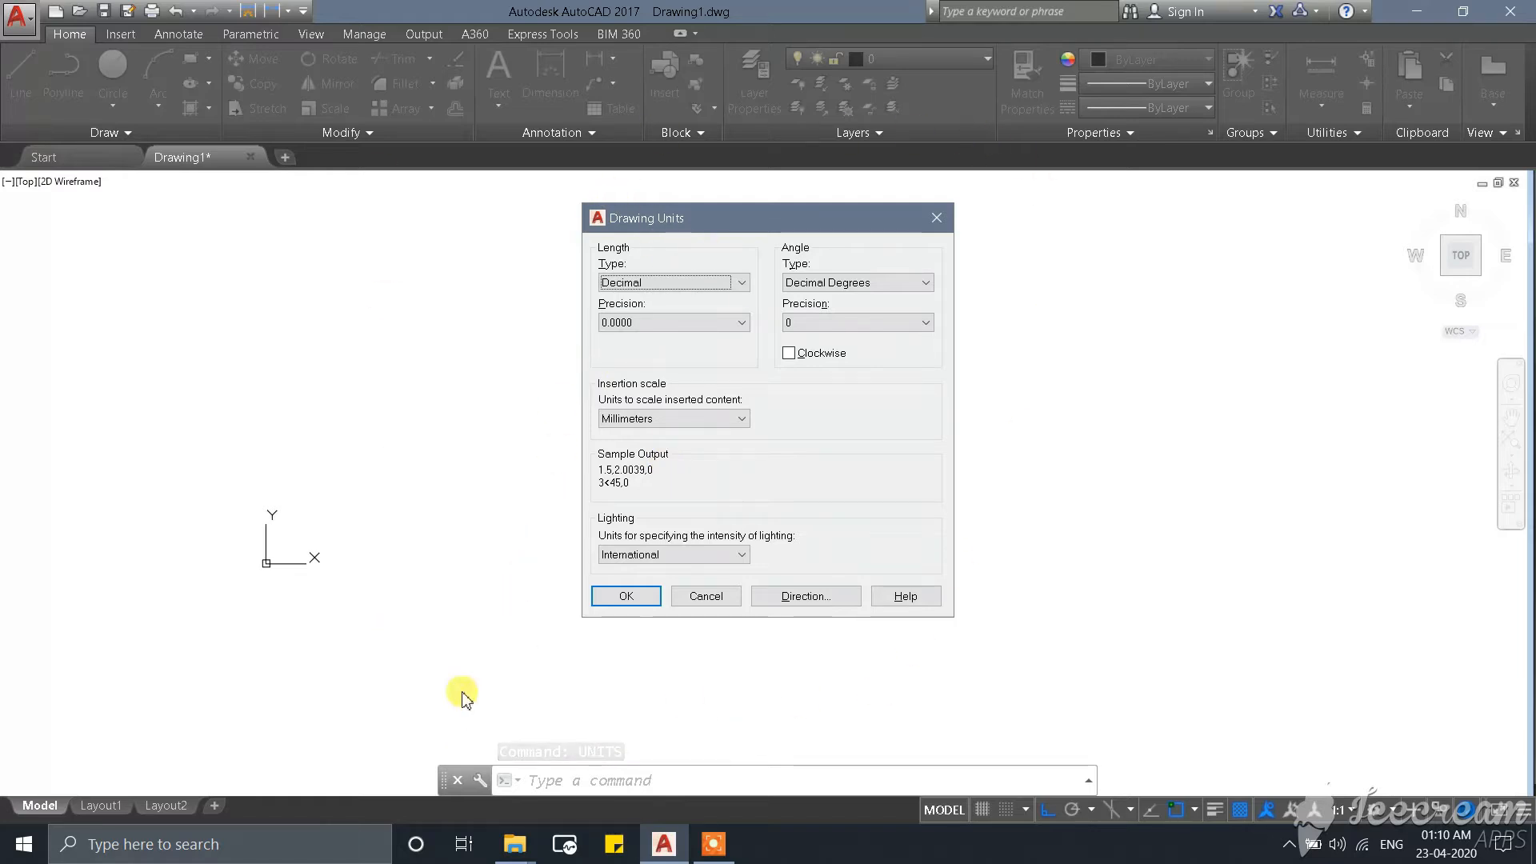
{"action": "left_click", "coordinate": [737, 284]}
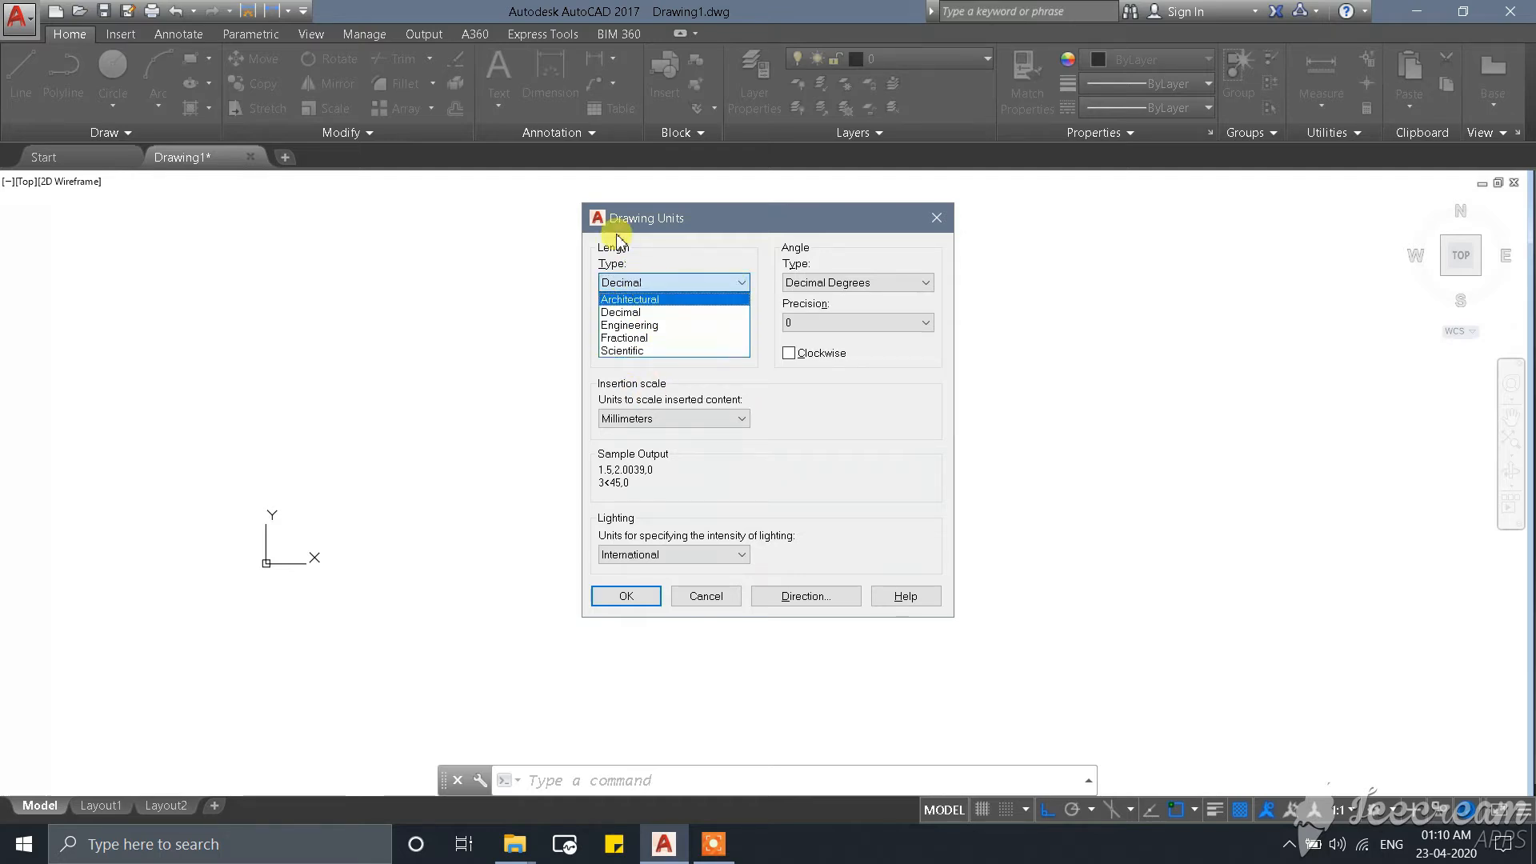
{"action": "left_click", "coordinate": [640, 313]}
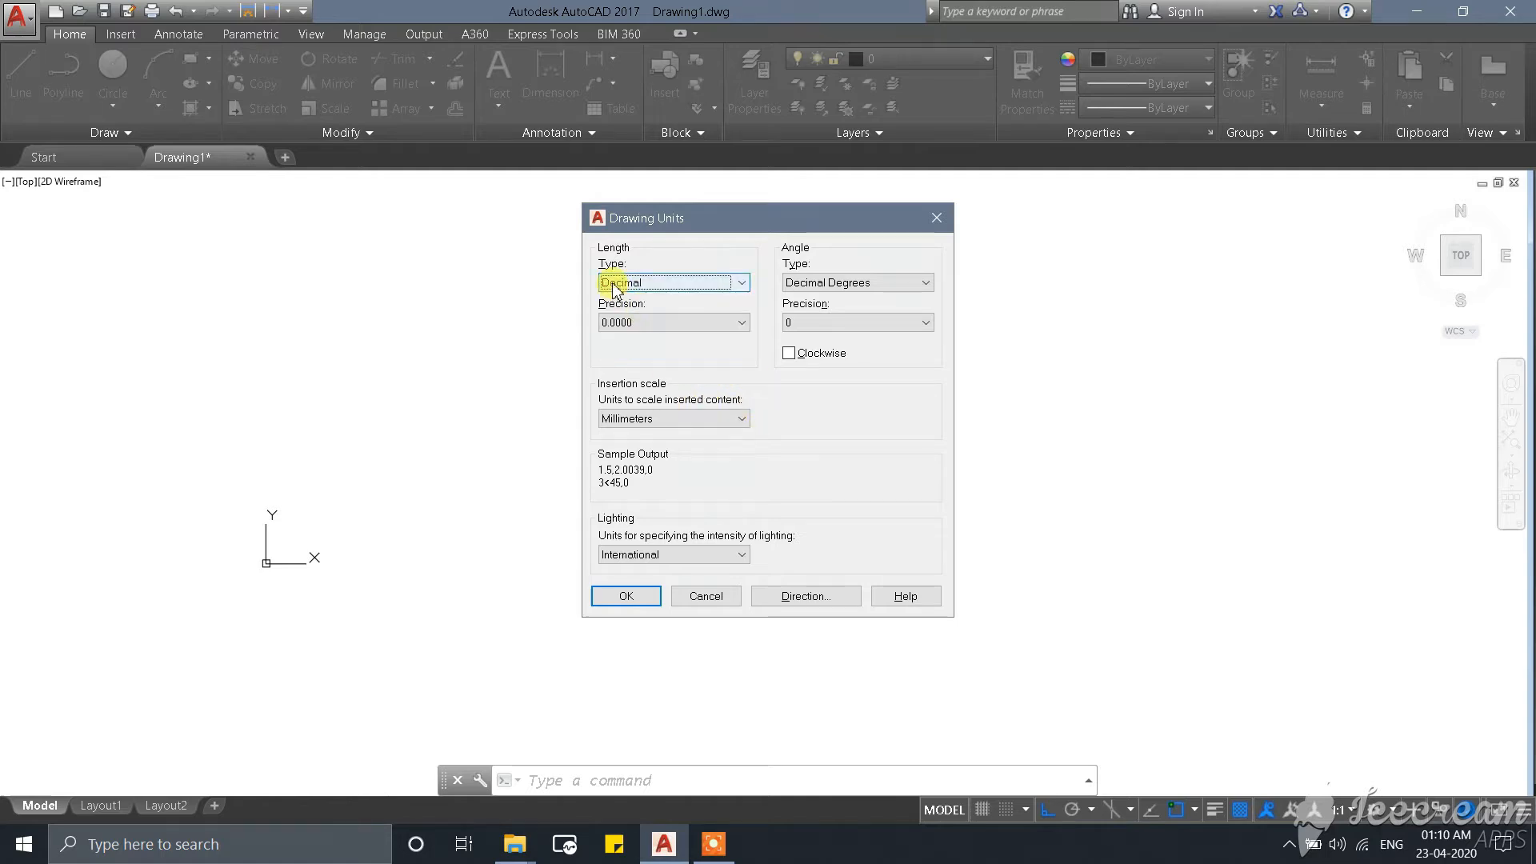
Set the insertion scale units to Millimeters and accept the drawing units settings.
{"action": "left_click", "coordinate": [742, 419]}
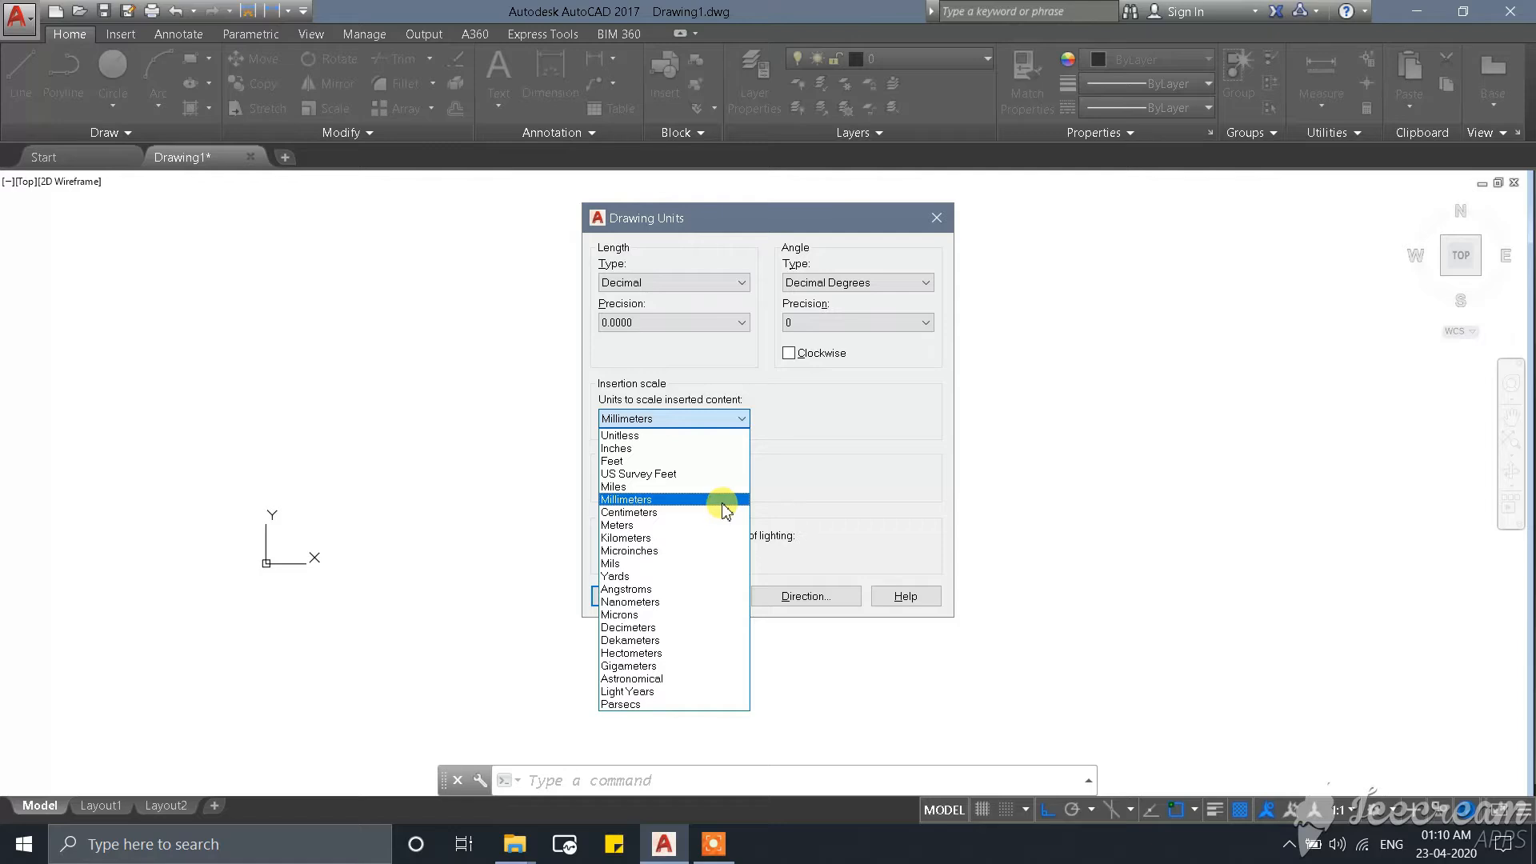
{"action": "left_click", "coordinate": [640, 499]}
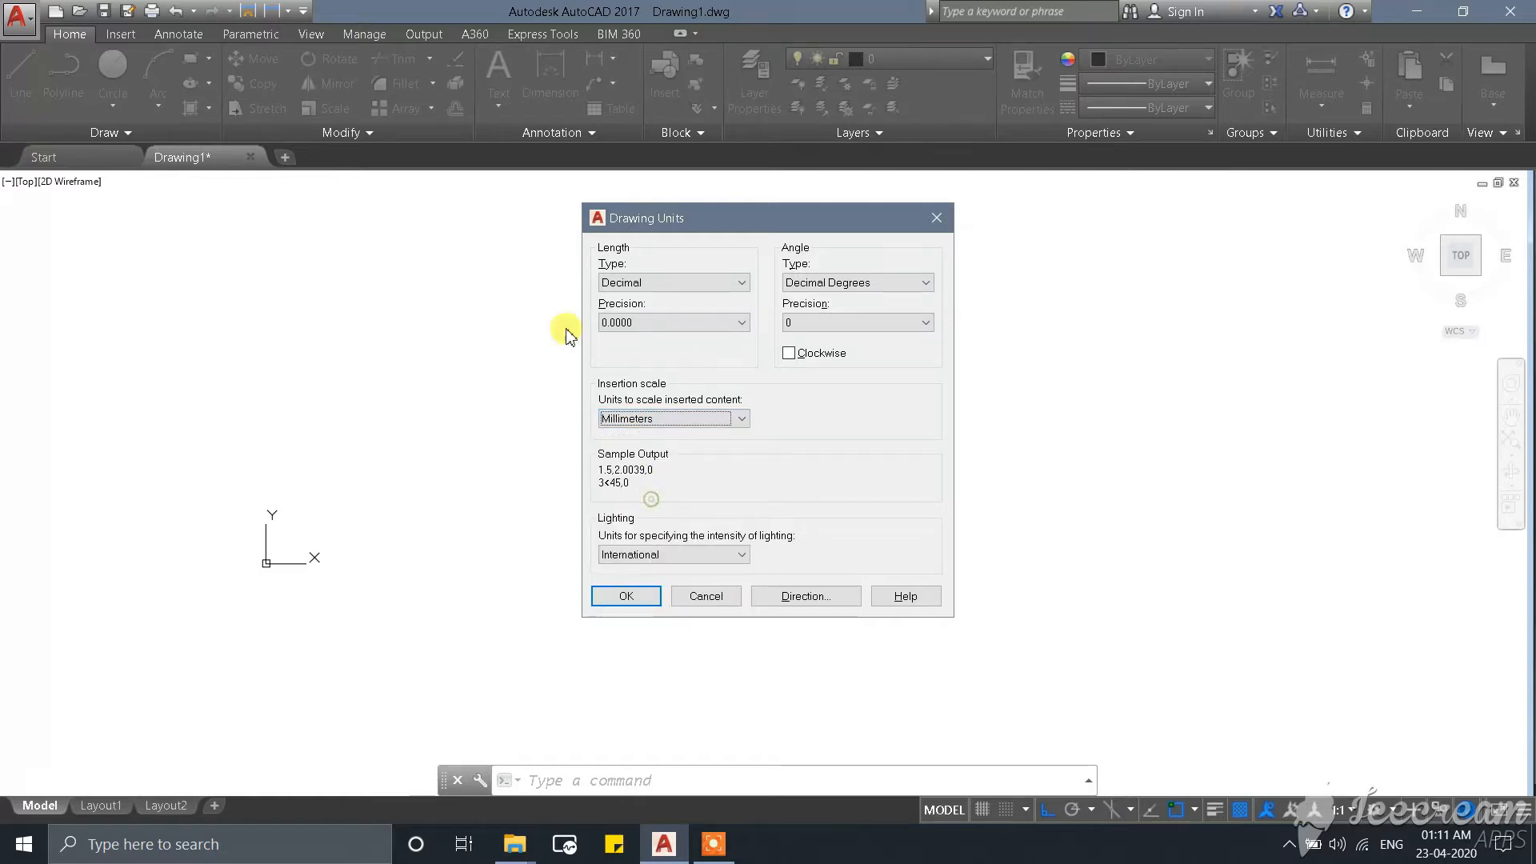
{"action": "left_click", "coordinate": [628, 596]}
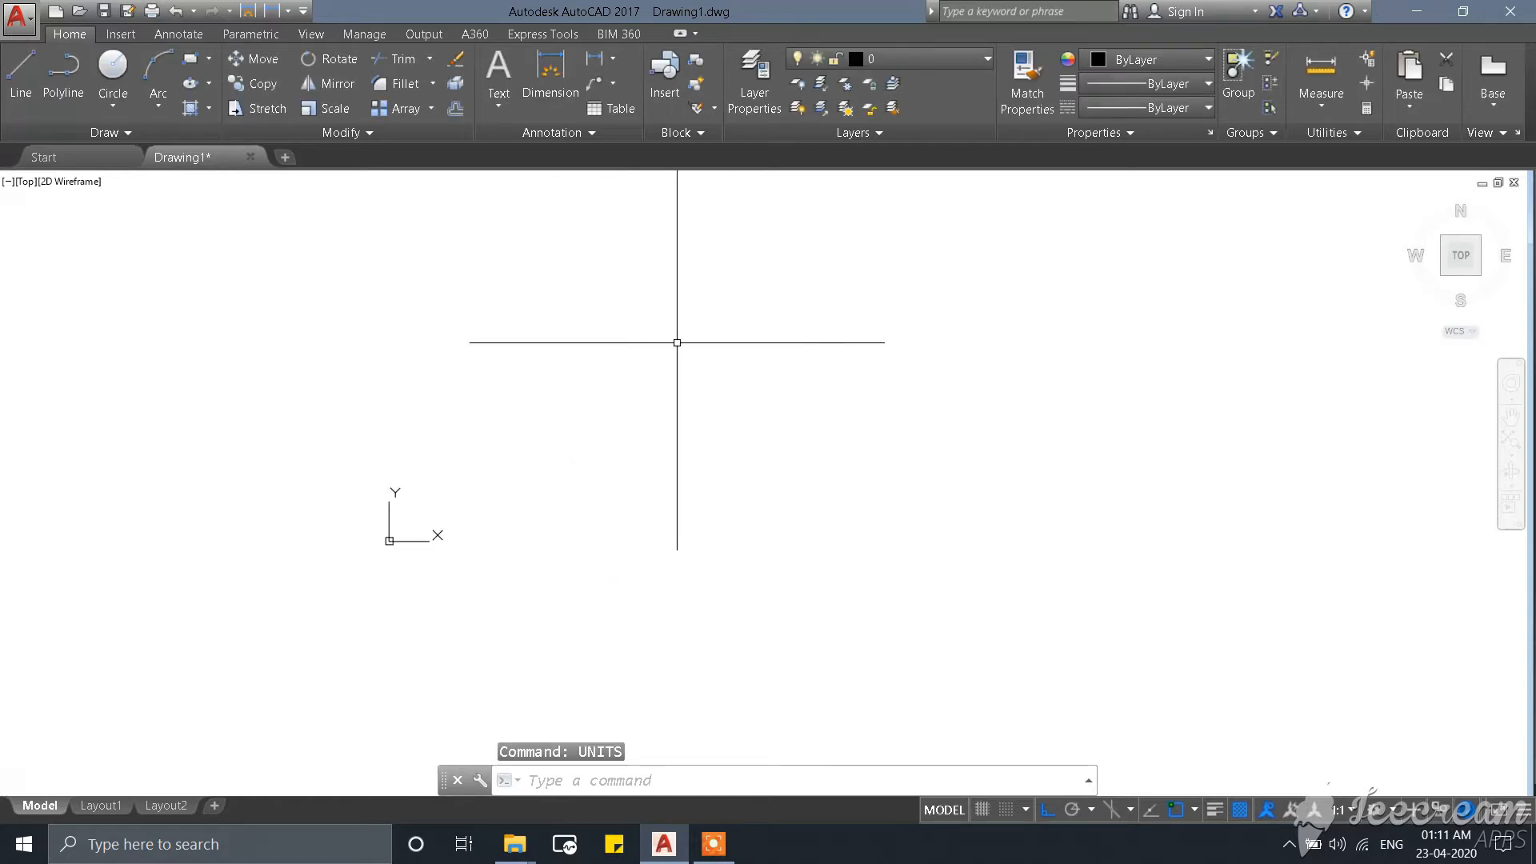
Draw a horizontal line 5000 mm long to the right, starting just above and right of the origin.
{"action": "type", "text": "L"}
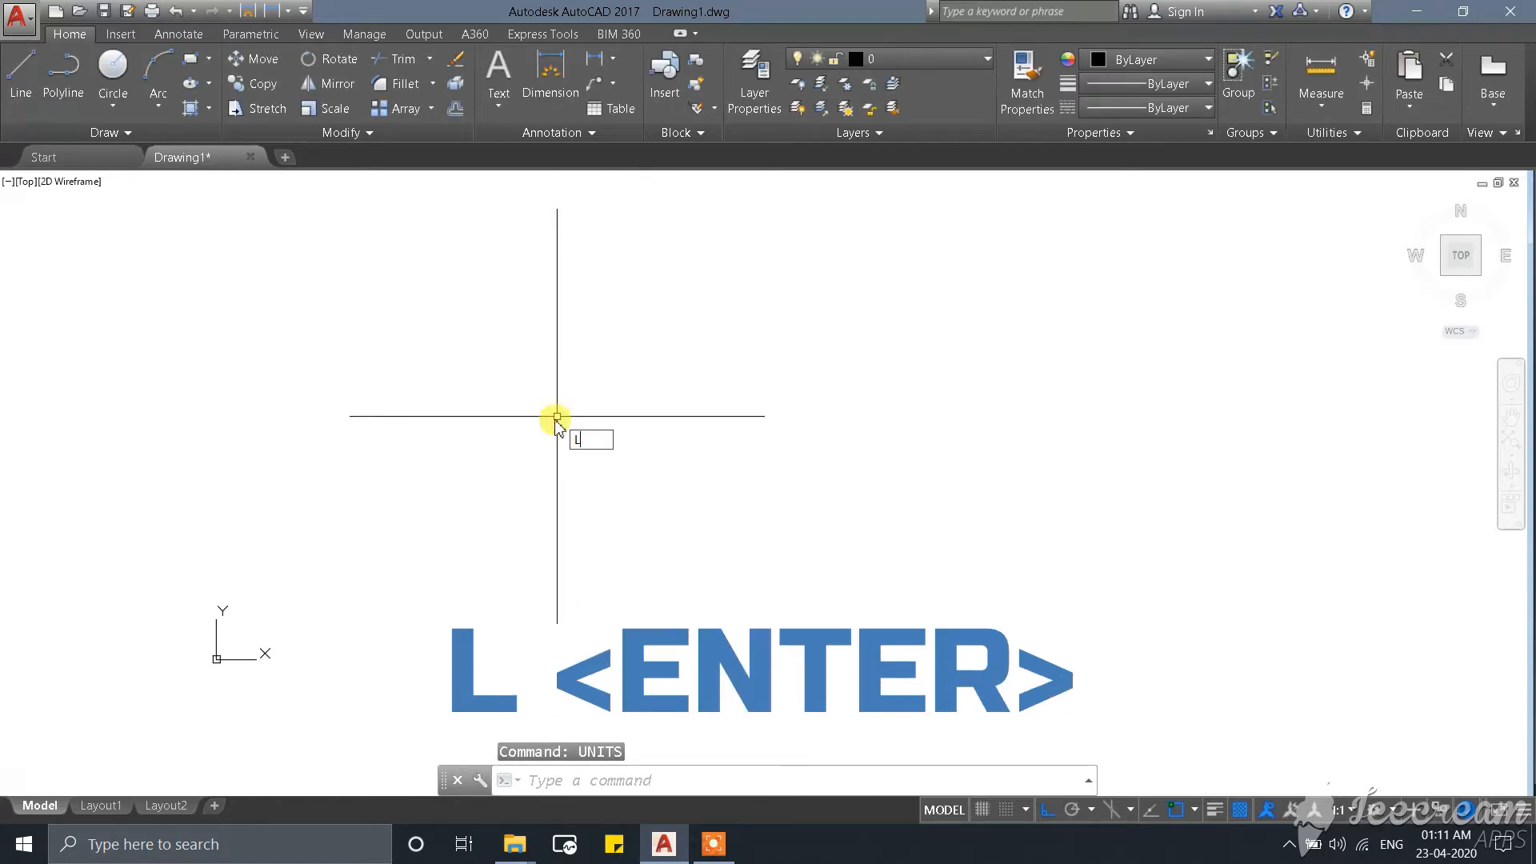
{"action": "key", "text": "Return"}
{"action": "left_click", "coordinate": [306, 588]}
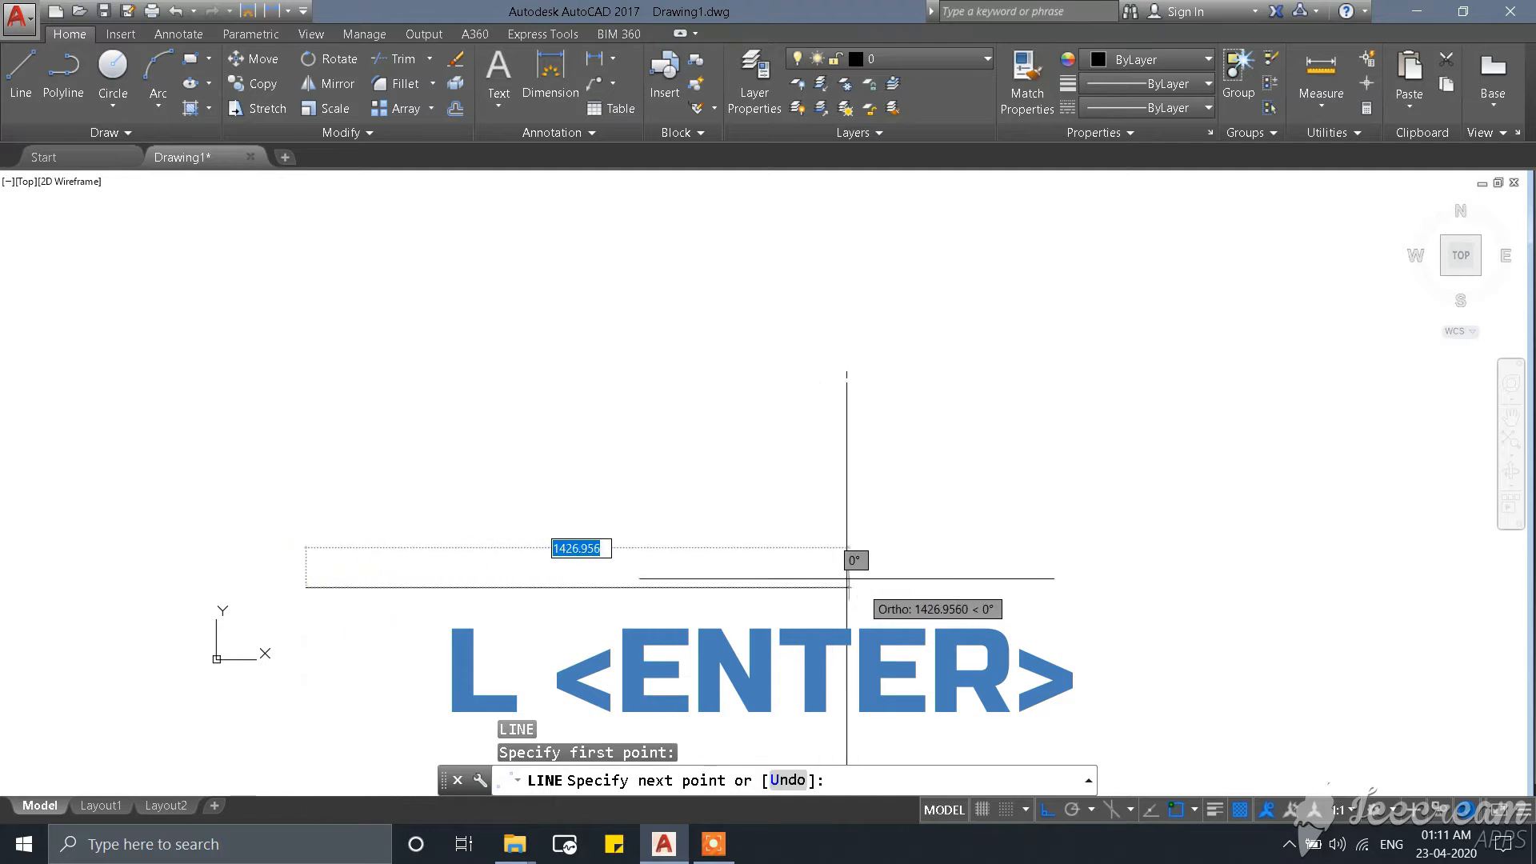
{"action": "scroll", "coordinate": [828, 550], "scroll_direction": "down", "scroll_amount": 1}
{"action": "scroll", "coordinate": [777, 601], "scroll_direction": "up", "scroll_amount": 2}
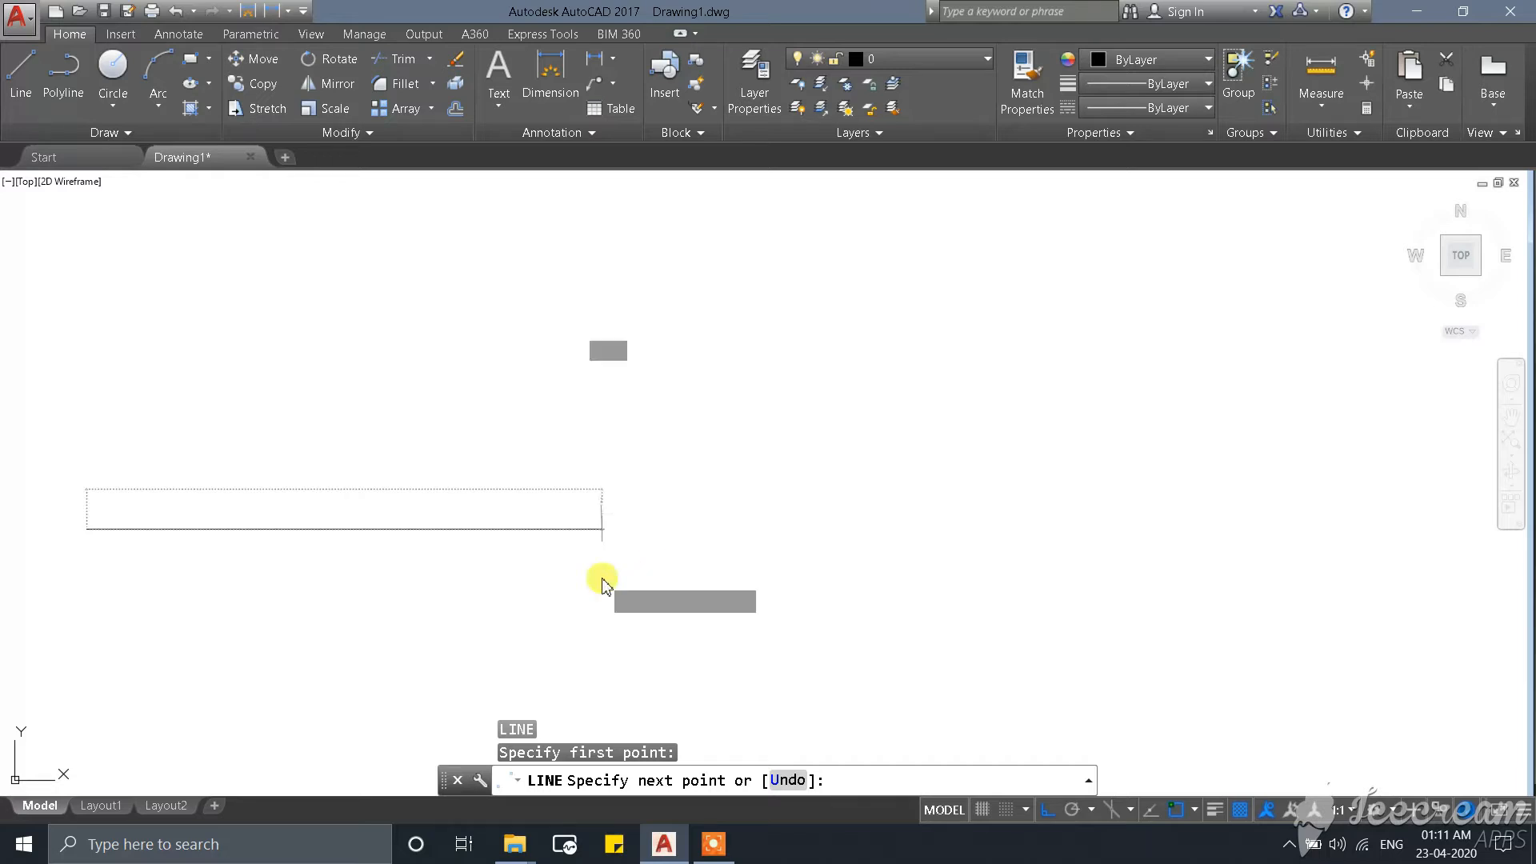
{"action": "key", "text": "Return"}
{"action": "scroll", "coordinate": [758, 581], "scroll_direction": "down", "scroll_amount": 5}
{"action": "scroll", "coordinate": [1088, 575], "scroll_direction": "down", "scroll_amount": 2}
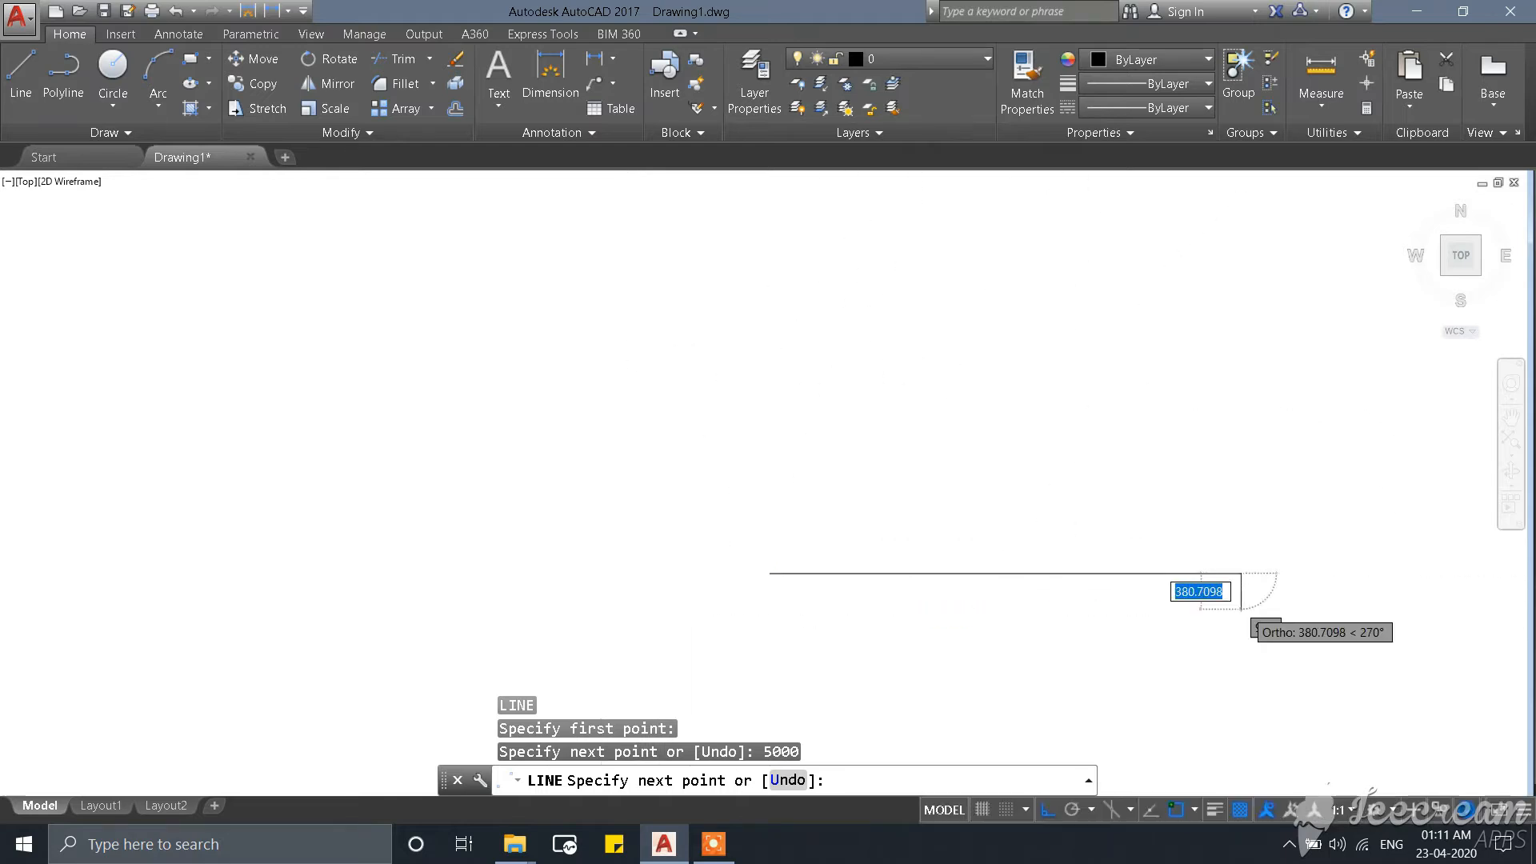
{"action": "key", "text": "Escape"}
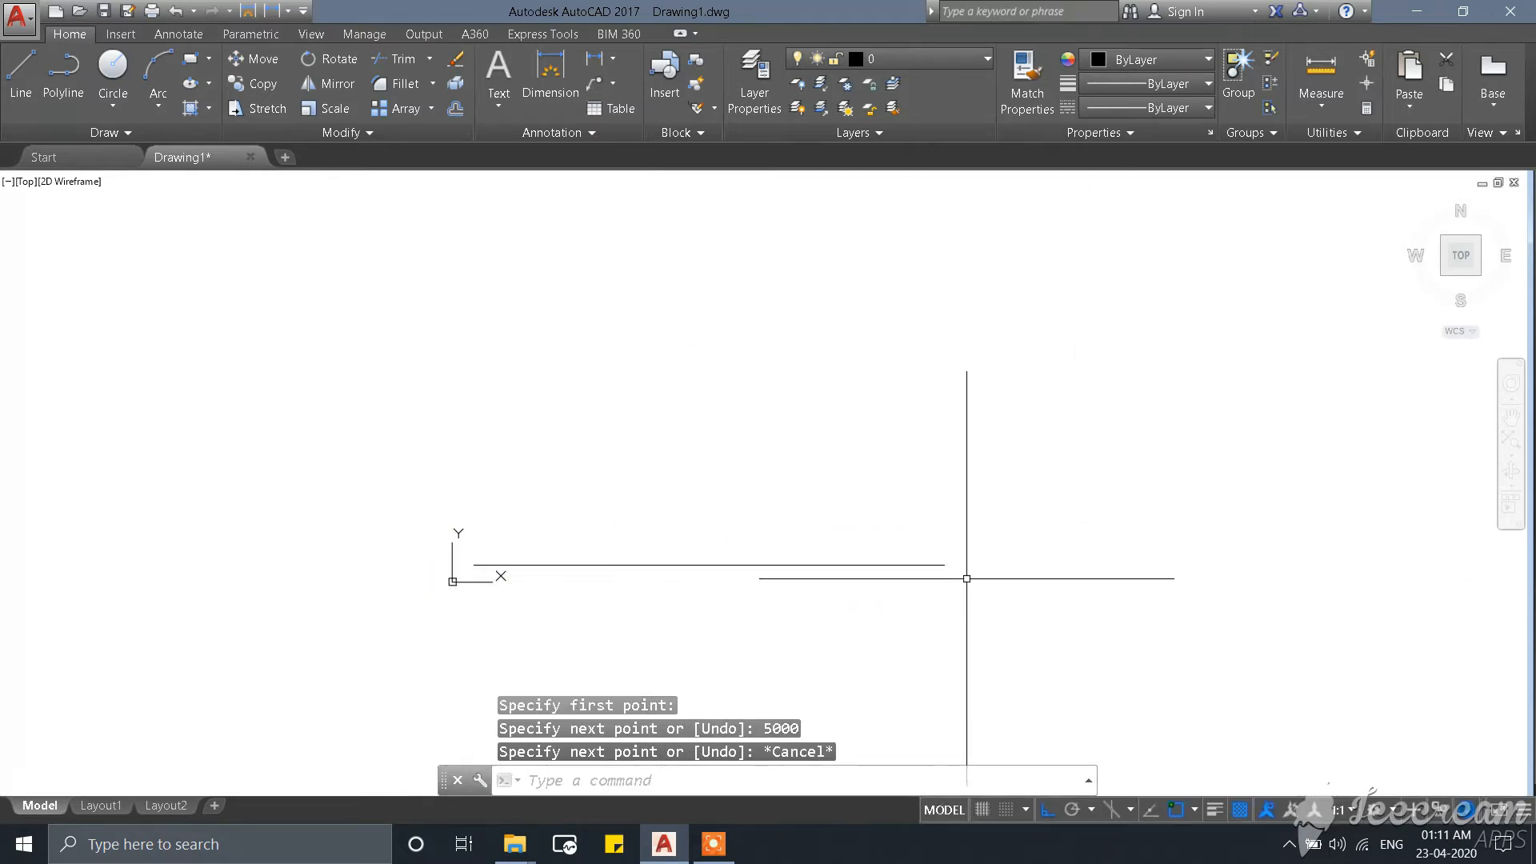
Start a new line at the right end of the horizontal line and draw it 5000 mm vertically upward.
{"action": "scroll", "coordinate": [969, 575], "scroll_direction": "down", "scroll_amount": 2}
{"action": "scroll", "coordinate": [990, 574], "scroll_direction": "up", "scroll_amount": 4}
{"action": "key", "text": "Escape"}
{"action": "scroll", "coordinate": [906, 545], "scroll_direction": "down", "scroll_amount": 4}
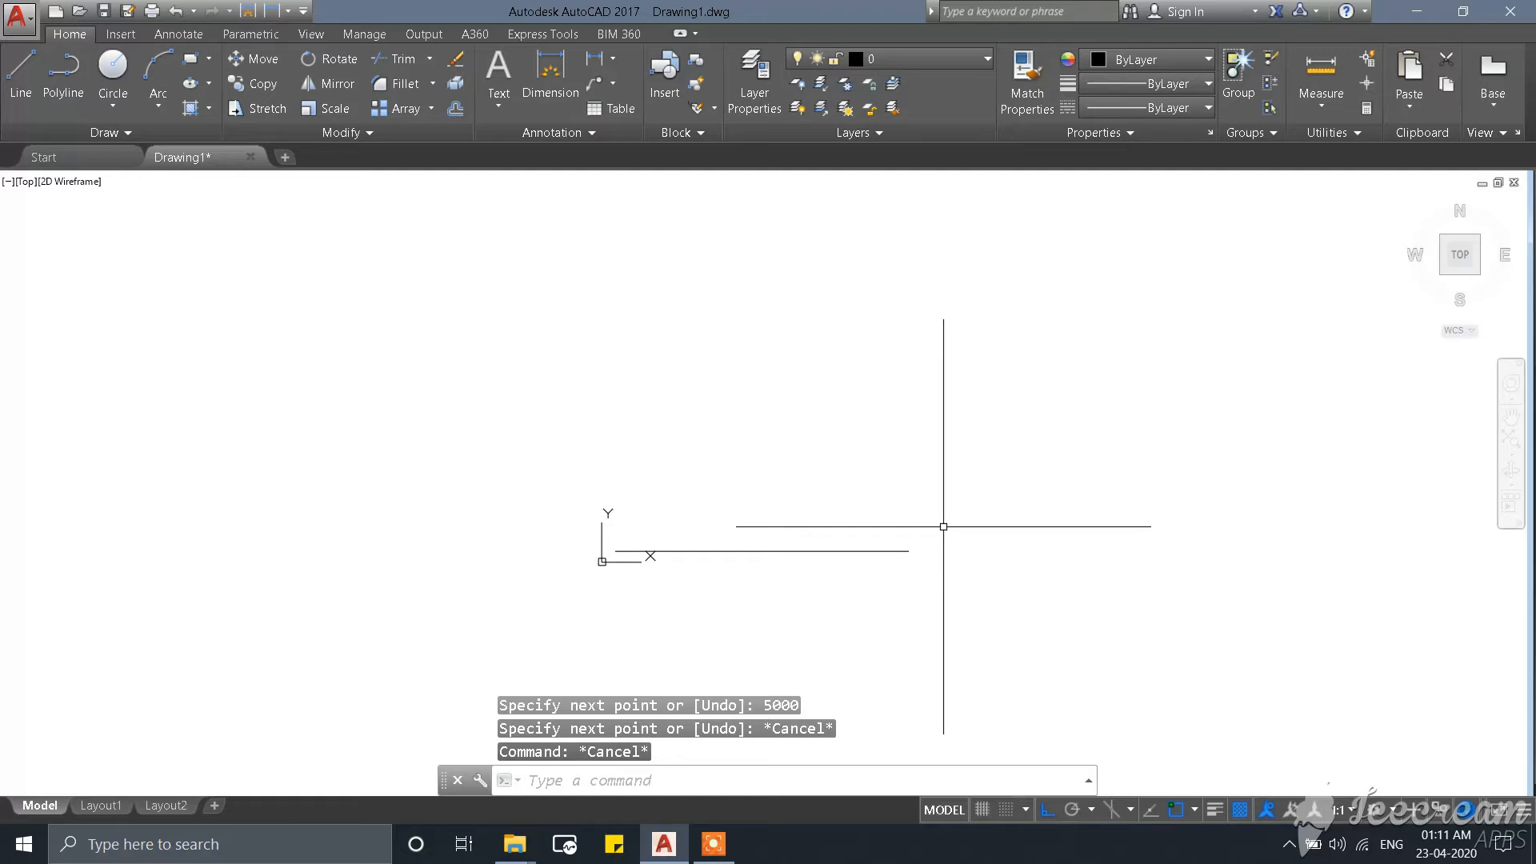
{"action": "scroll", "coordinate": [964, 512], "scroll_direction": "up", "scroll_amount": 3}
{"action": "scroll", "coordinate": [816, 240], "scroll_direction": "down", "scroll_amount": 3}
{"action": "scroll", "coordinate": [758, 184], "scroll_direction": "up", "scroll_amount": 2}
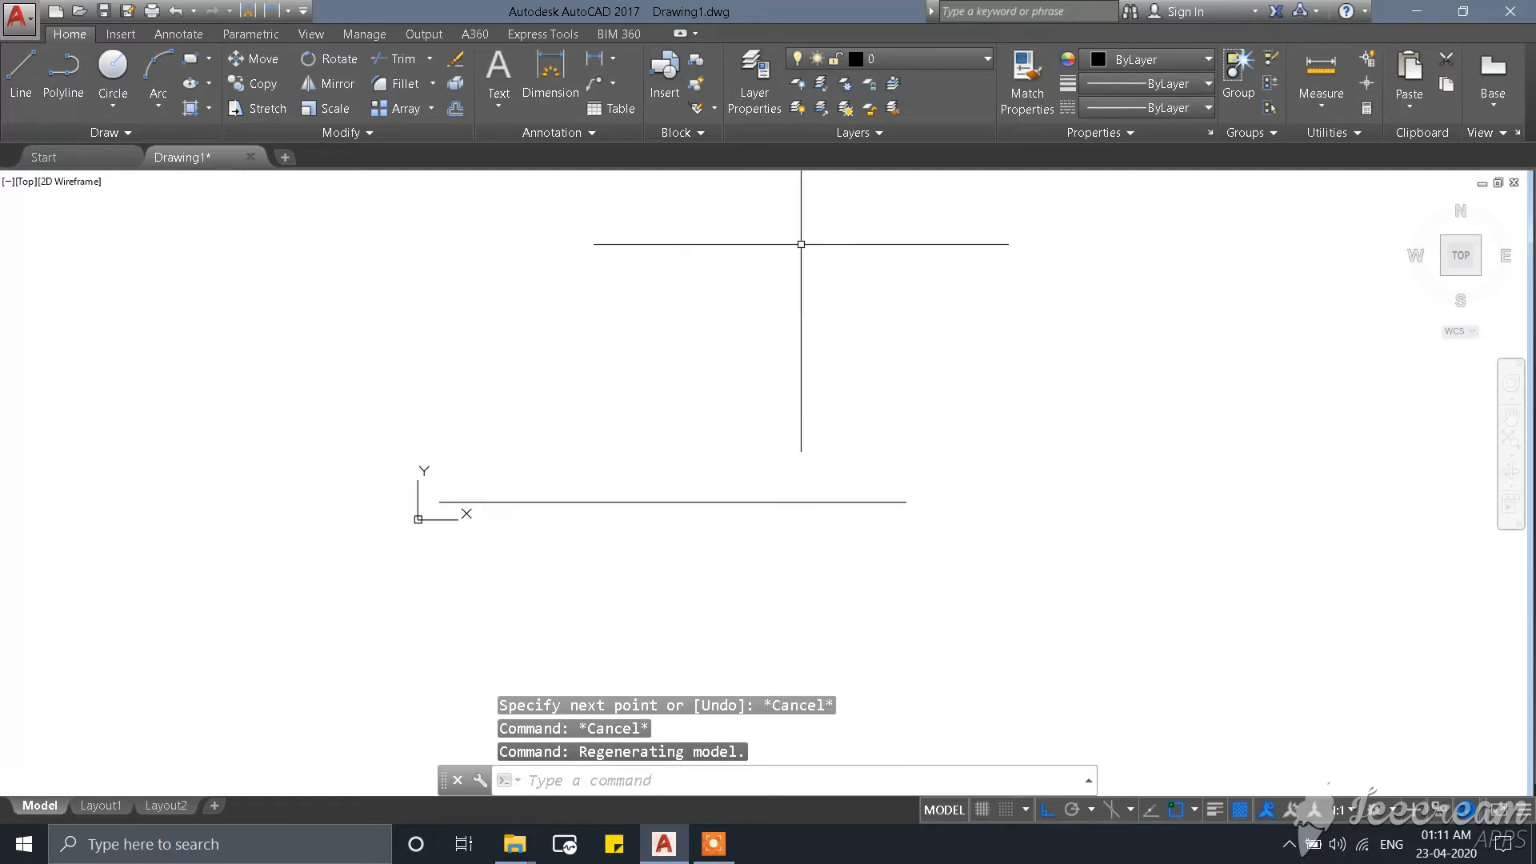
{"action": "key", "text": "Return"}
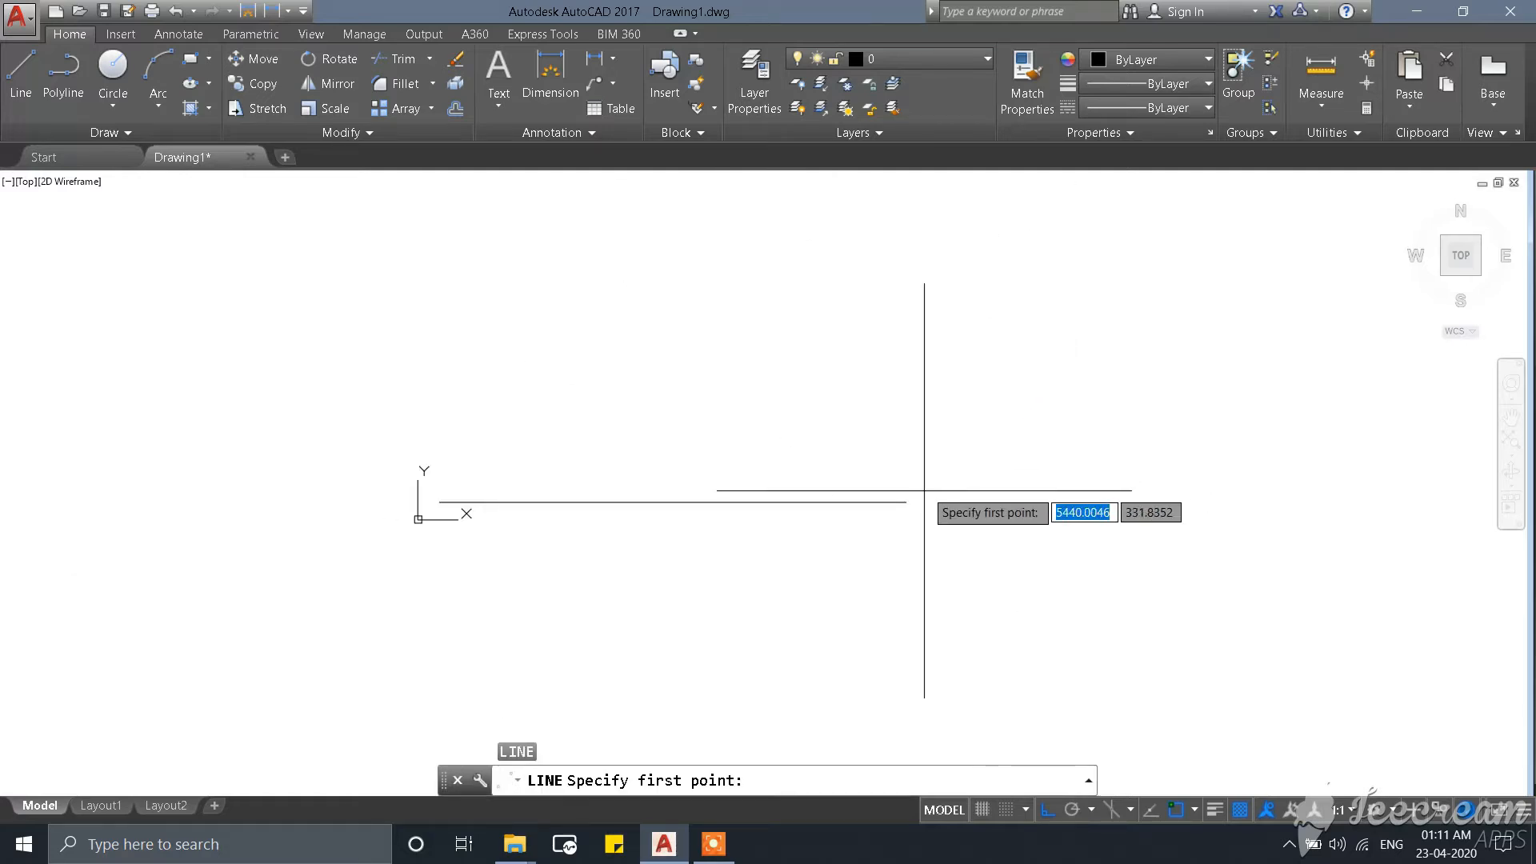
{"action": "left_click", "coordinate": [912, 499]}
{"action": "scroll", "coordinate": [953, 300], "scroll_direction": "up", "scroll_amount": 3}
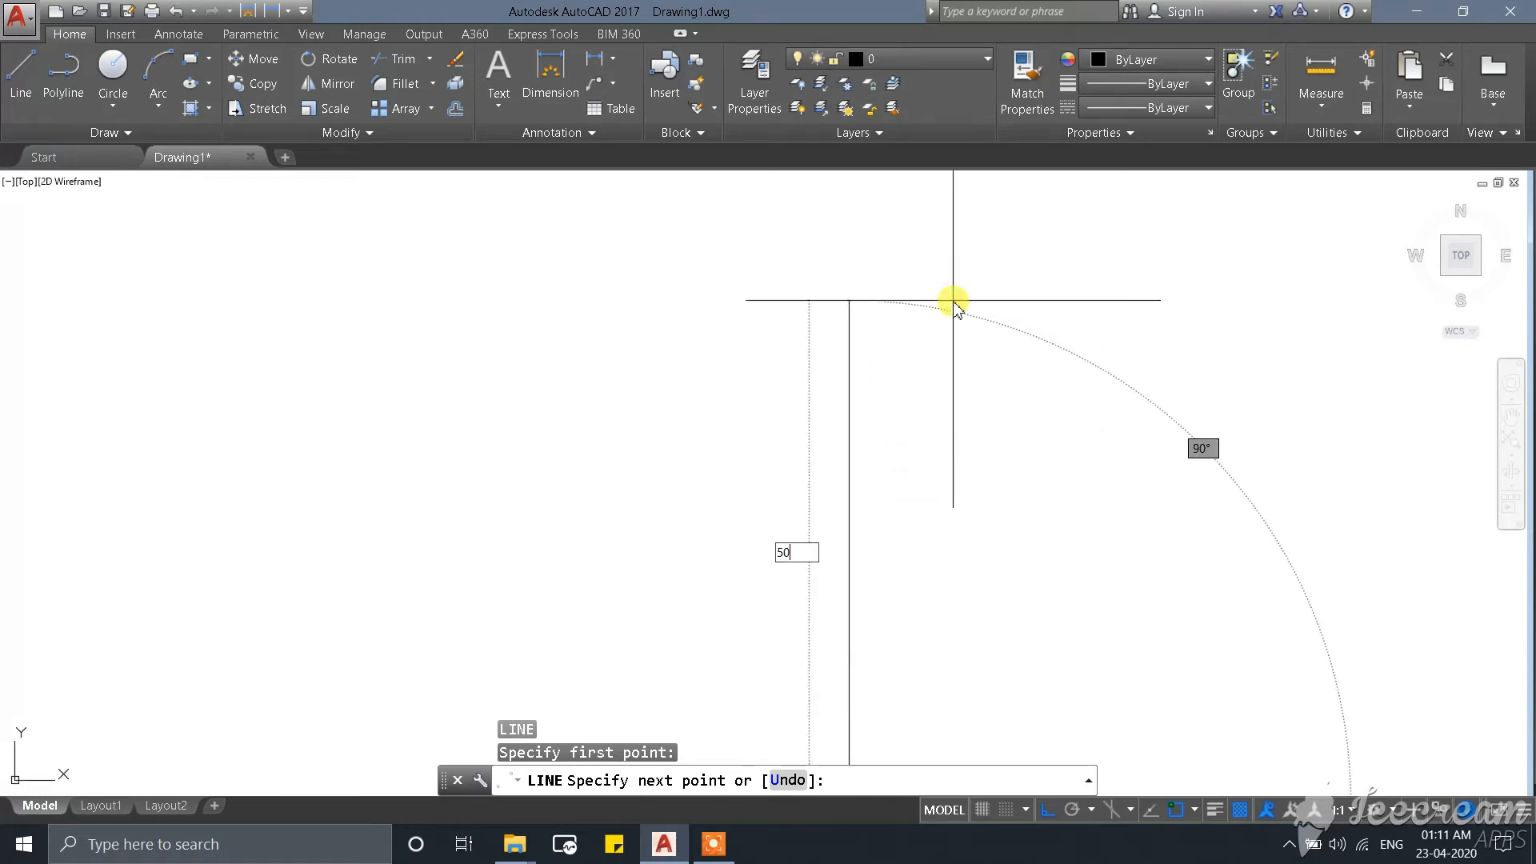
{"action": "key", "text": "Return"}
{"action": "scroll", "coordinate": [944, 302], "scroll_direction": "down", "scroll_amount": 3}
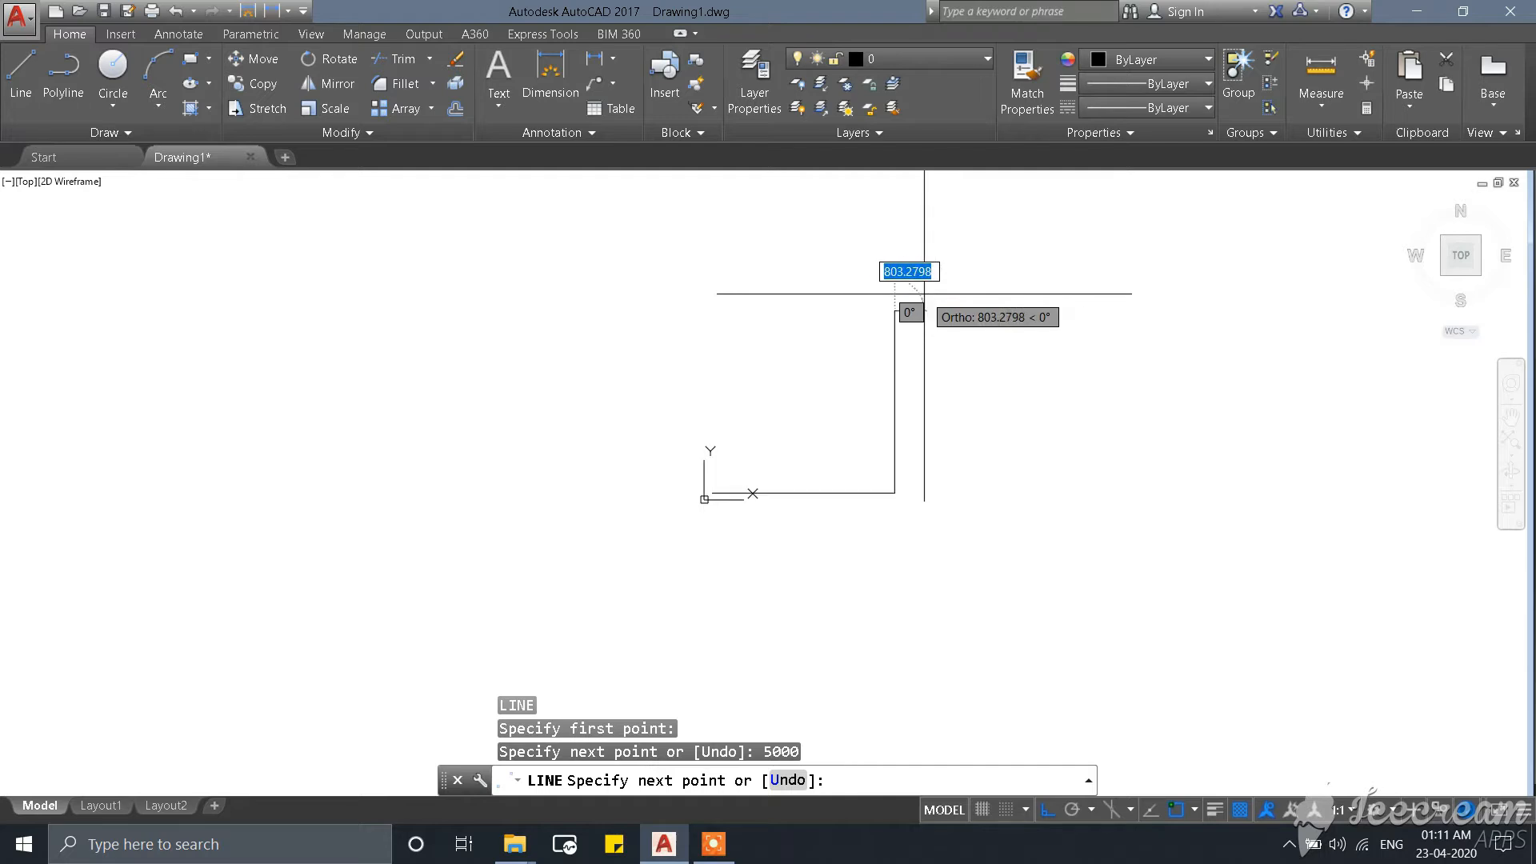
Continue with a 5000 mm segment to the left and close the square down to the first line's start point.
{"action": "scroll", "coordinate": [1064, 282], "scroll_direction": "up", "scroll_amount": 2}
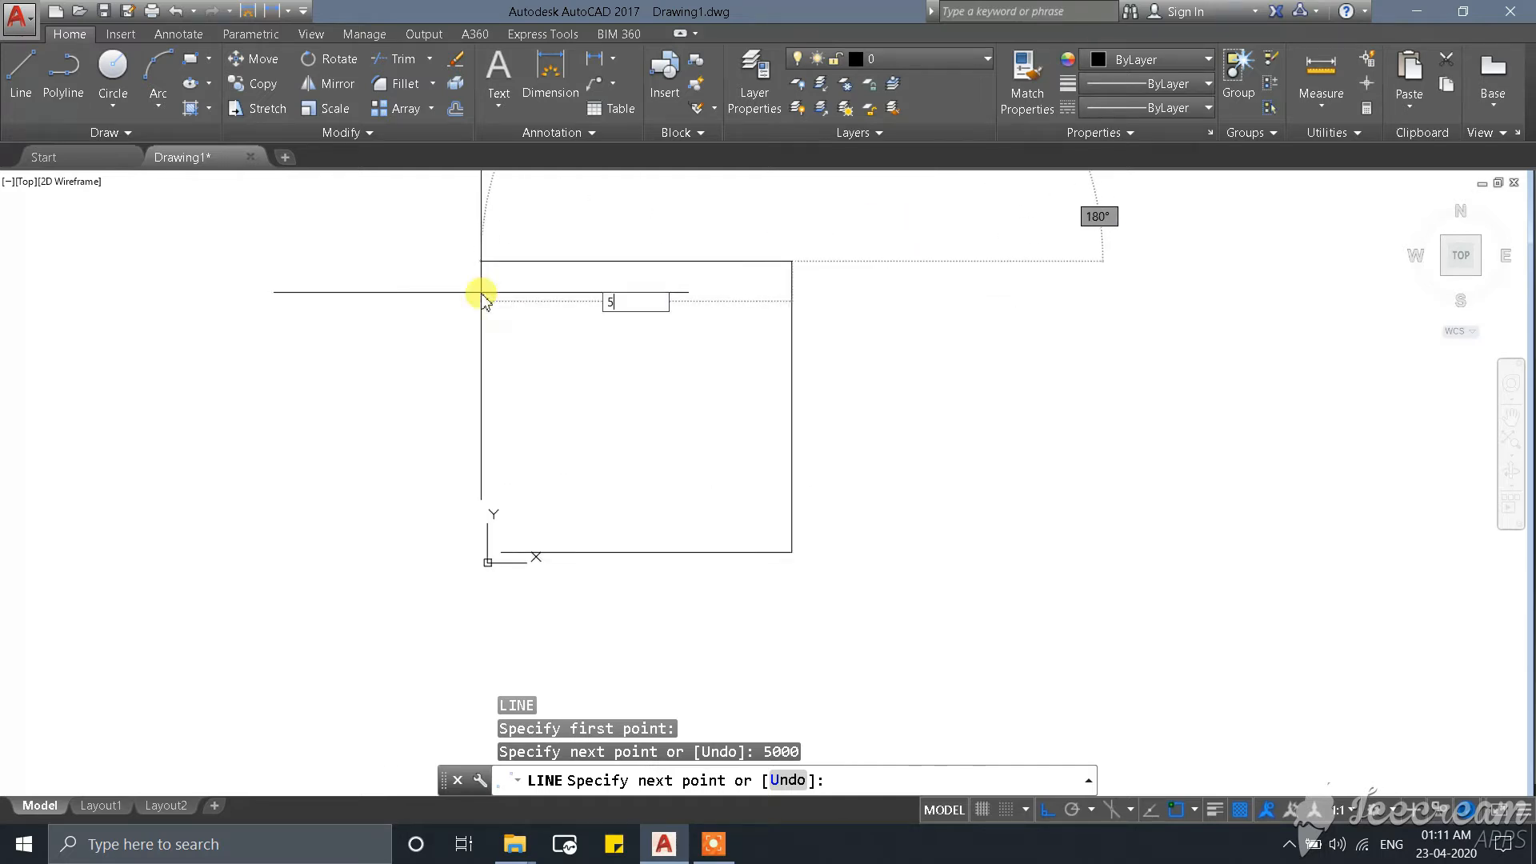
{"action": "type", "text": "5000"}
{"action": "key", "text": "Return"}
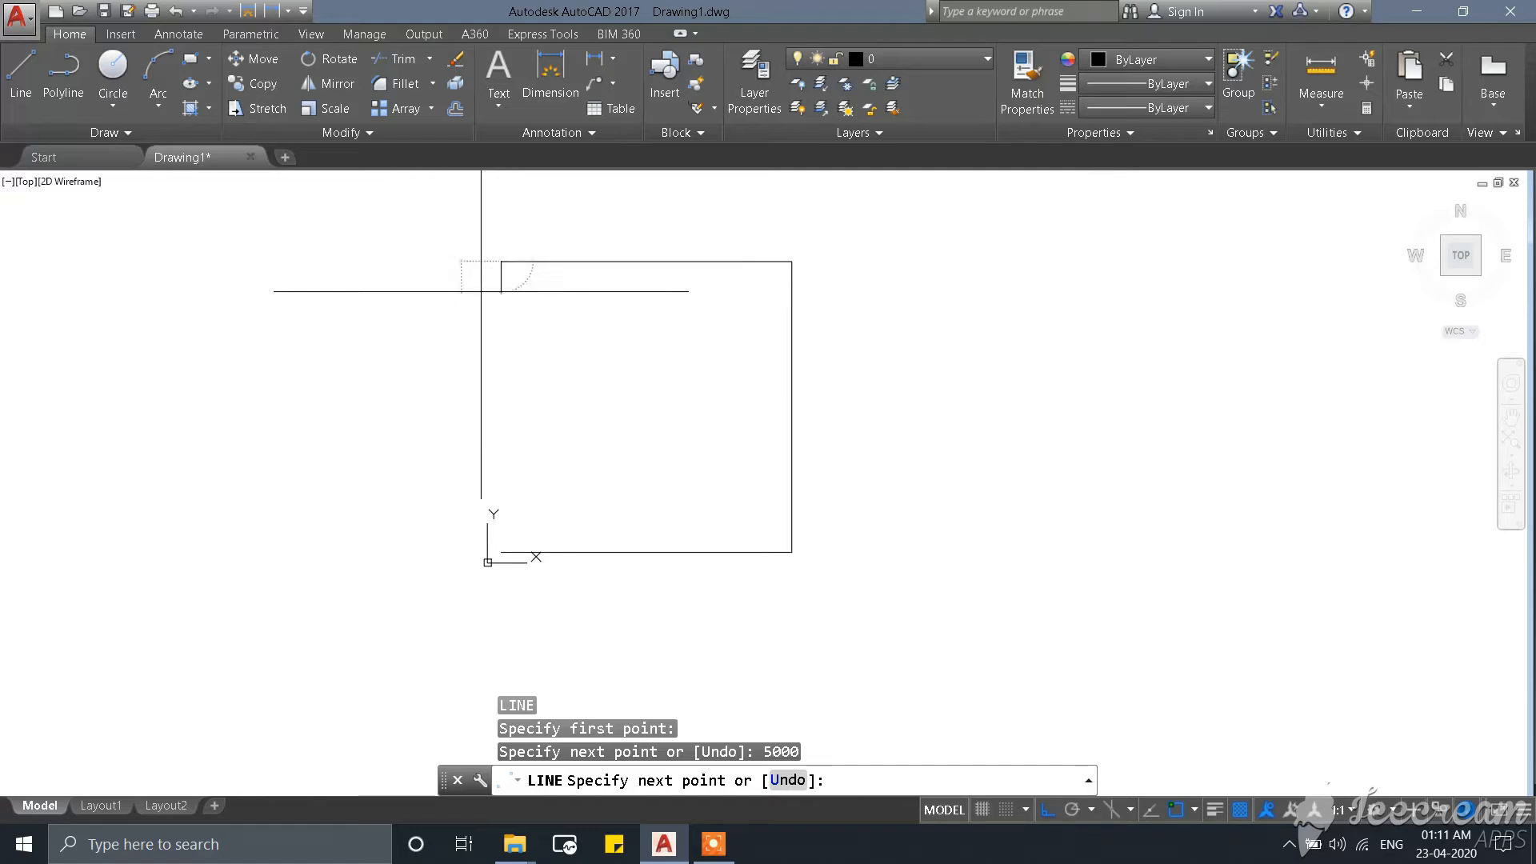
{"action": "scroll", "coordinate": [480, 528], "scroll_direction": "up", "scroll_amount": 2}
{"action": "left_click", "coordinate": [480, 561]}
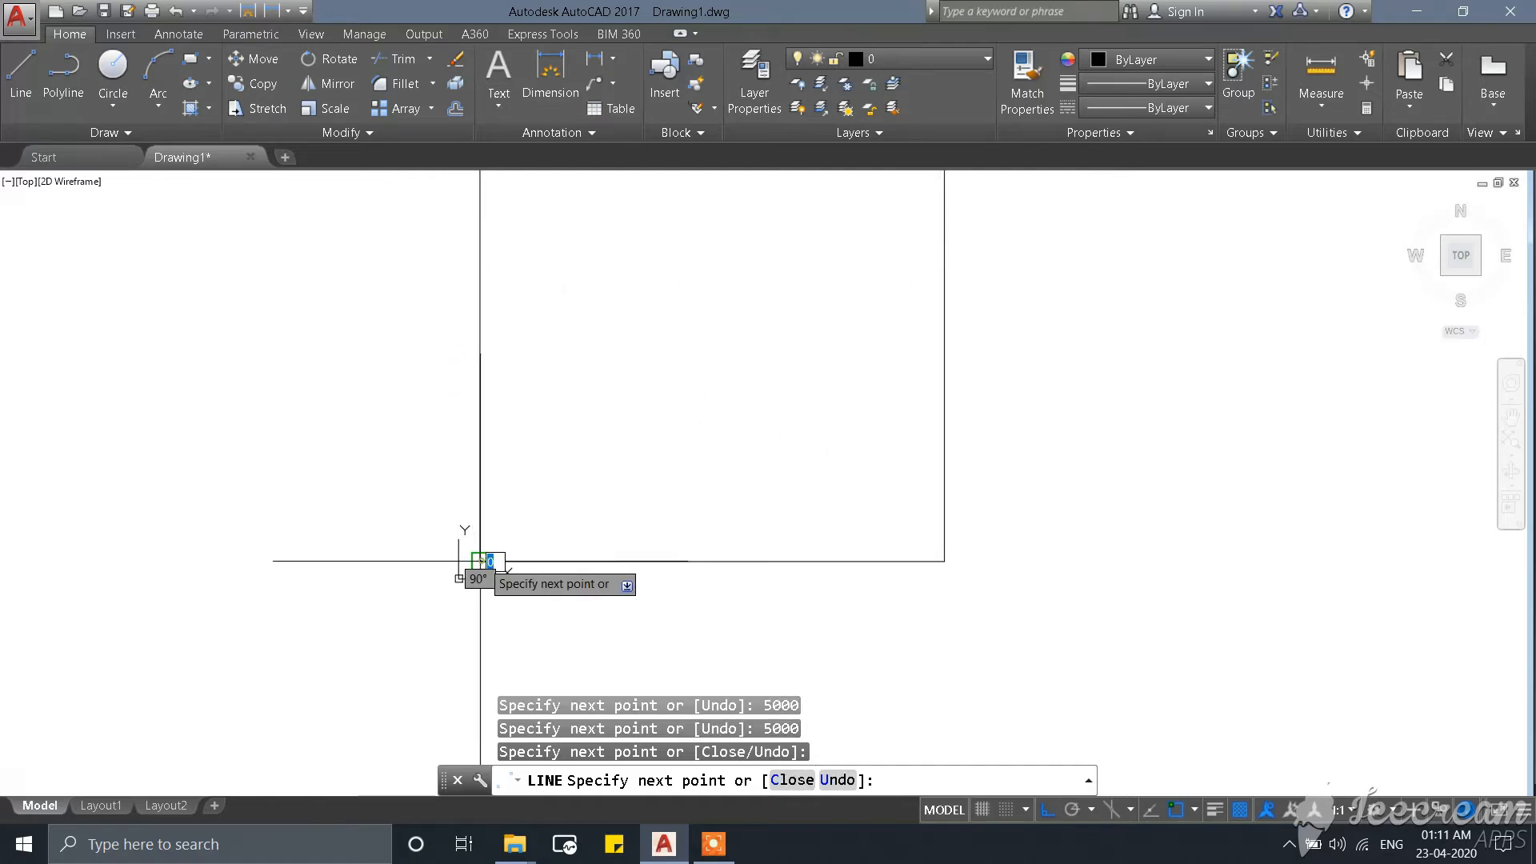
{"action": "scroll", "coordinate": [480, 560], "scroll_direction": "down", "scroll_amount": 3}
{"action": "scroll", "coordinate": [939, 300], "scroll_direction": "up", "scroll_amount": 3}
{"action": "key", "text": "Escape"}
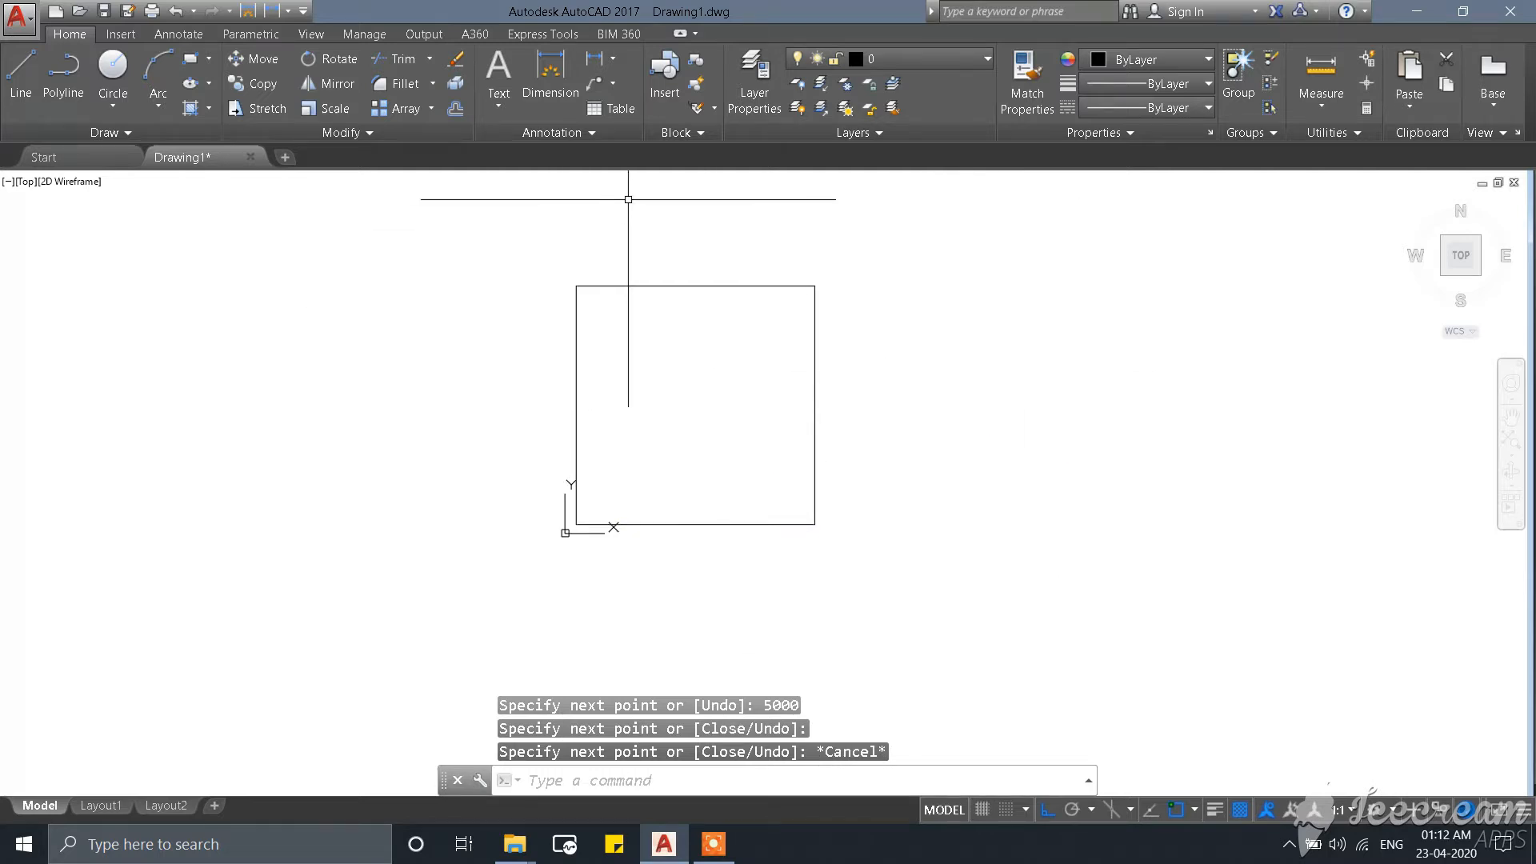
Move the UCS origin slightly farther left of the square's lower-left corner using the UCS icon's origin grip.
{"action": "scroll", "coordinate": [944, 480], "scroll_direction": "down", "scroll_amount": 2}
{"action": "scroll", "coordinate": [811, 503], "scroll_direction": "up", "scroll_amount": 2}
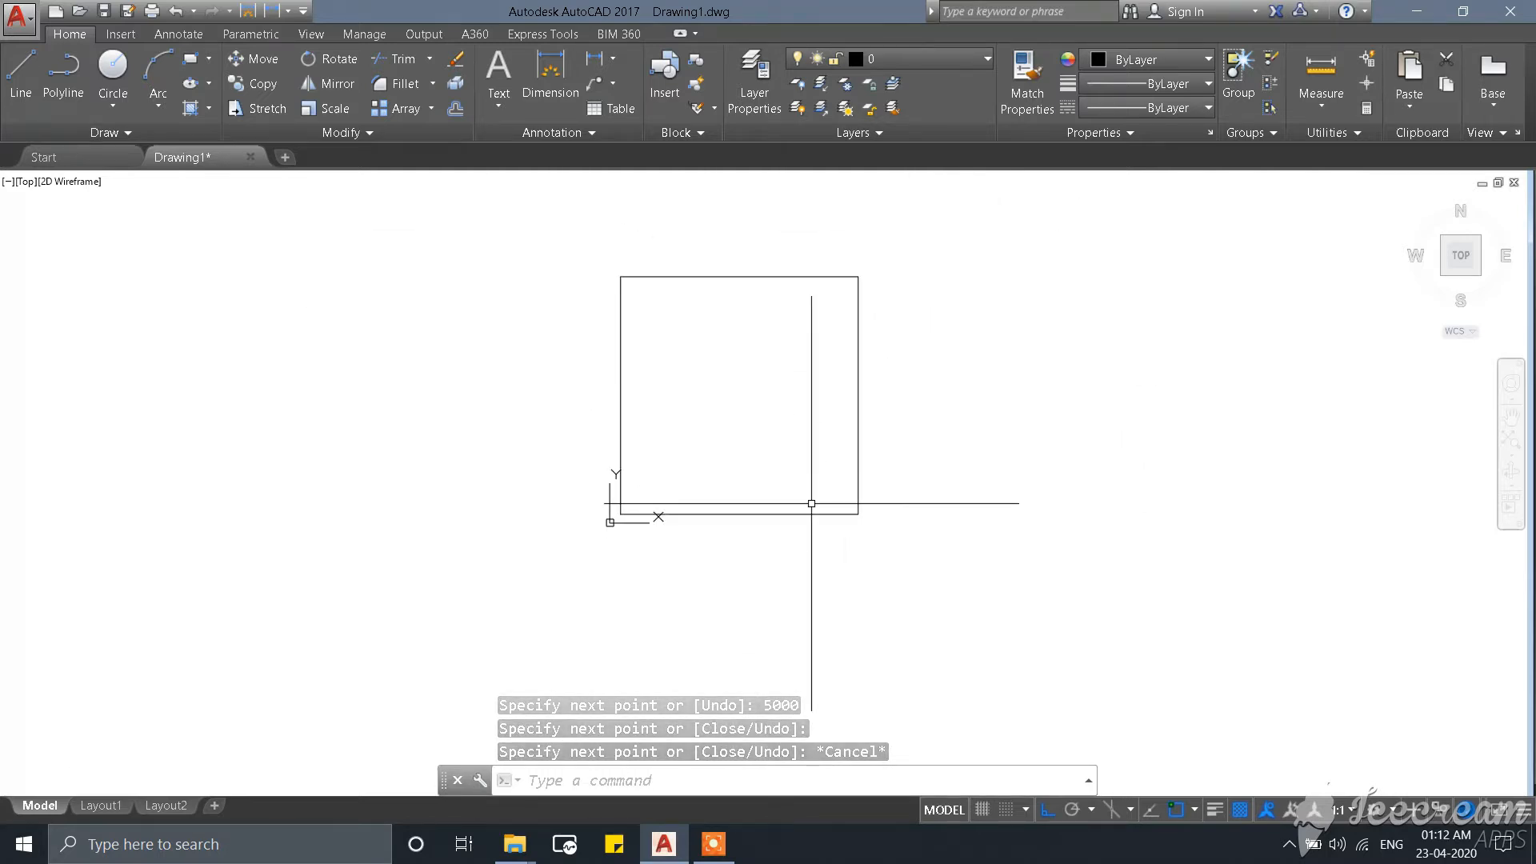
{"action": "scroll", "coordinate": [759, 512], "scroll_direction": "up", "scroll_amount": 2}
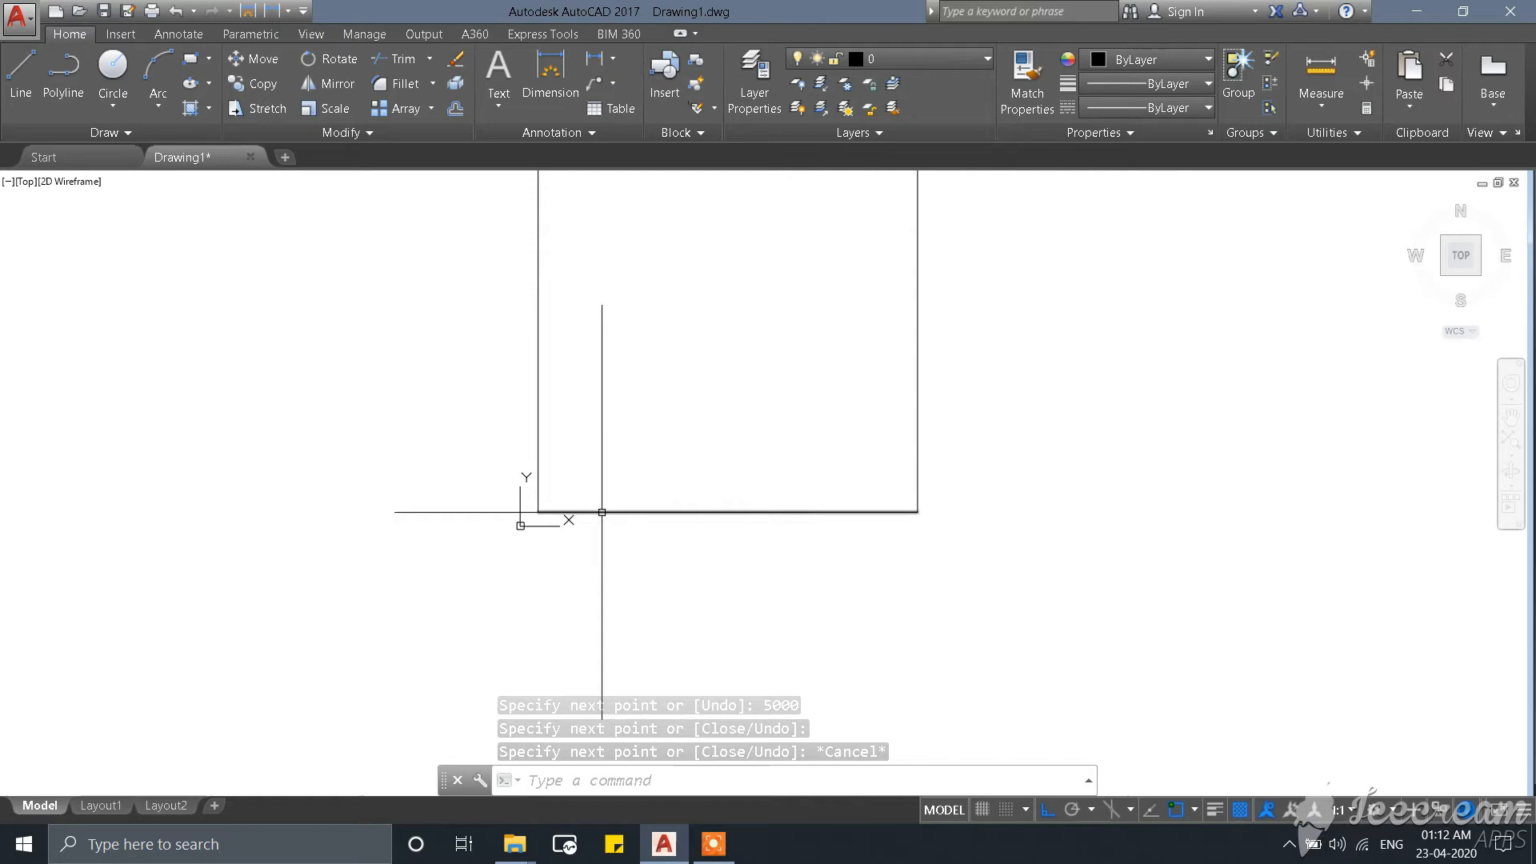
{"action": "left_click", "coordinate": [521, 528]}
{"action": "left_click", "coordinate": [519, 526]}
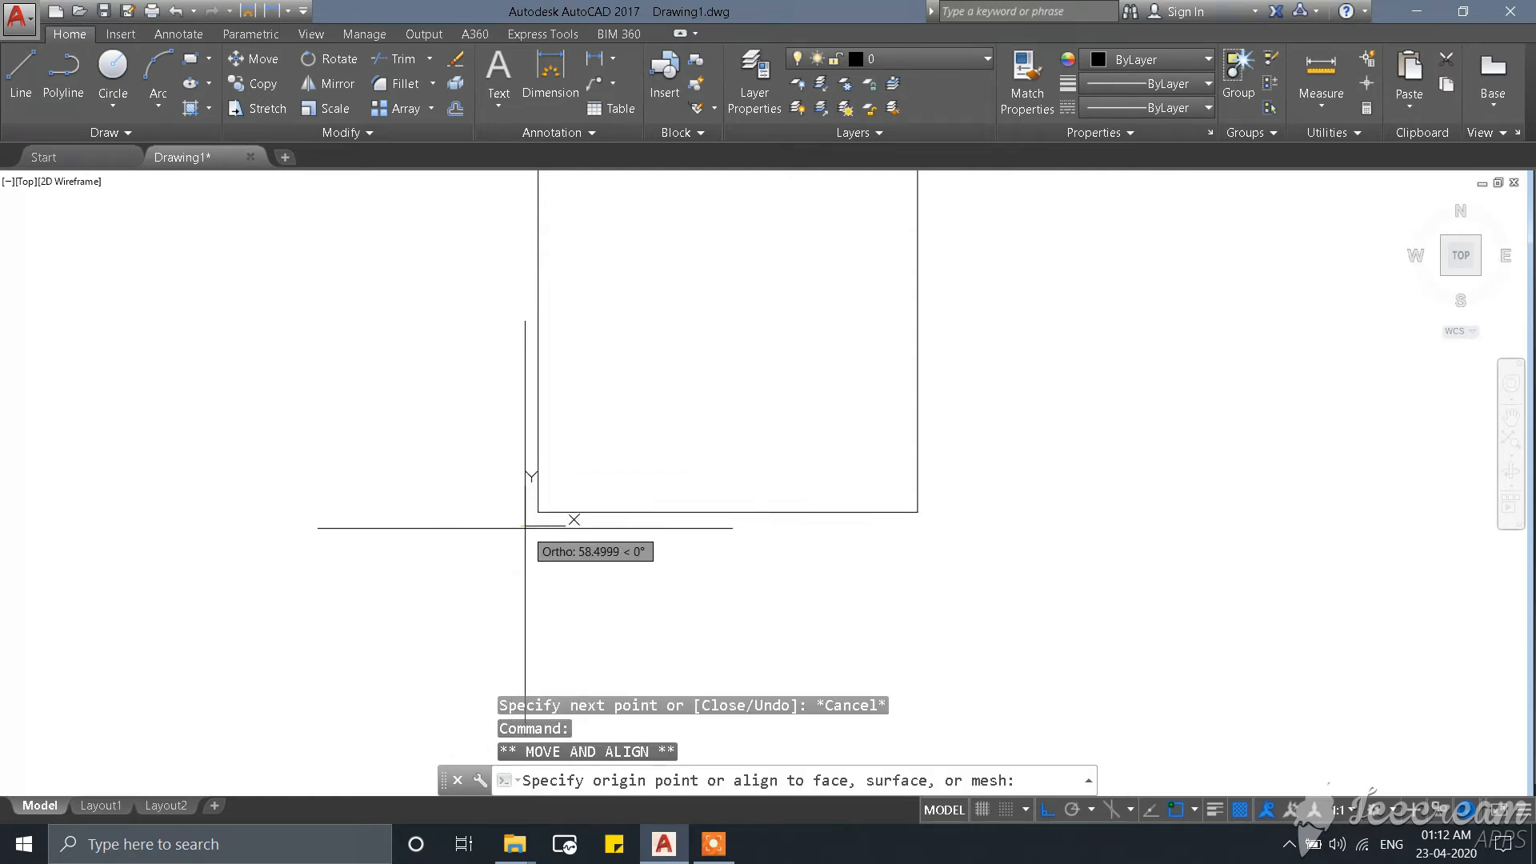
{"action": "key", "text": "Escape"}
{"action": "key", "text": "Escape"}
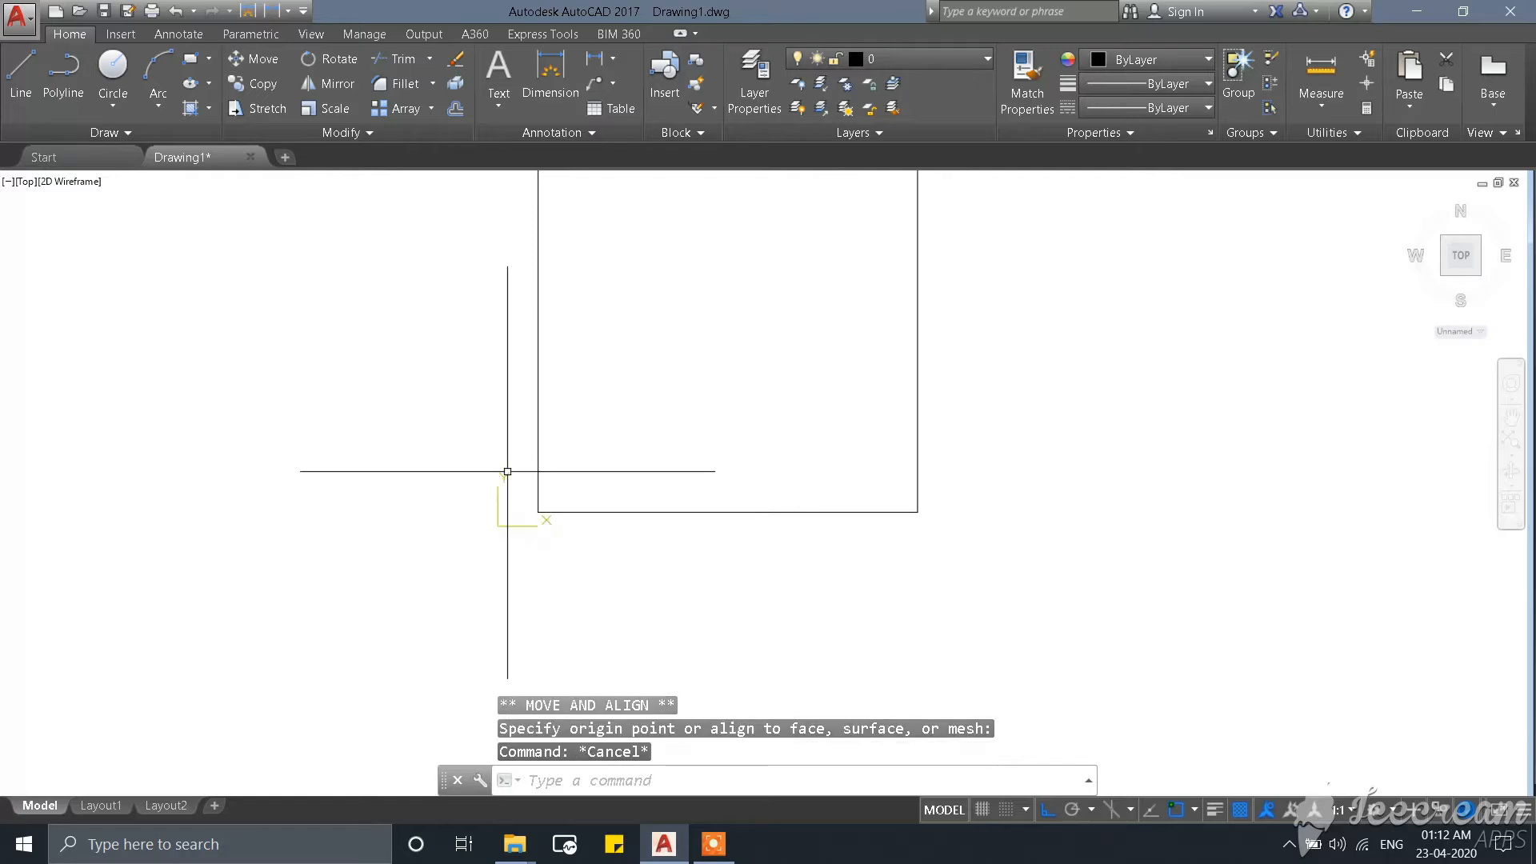
Examine the square and the relocated UCS icon at different zoom levels.
{"action": "scroll", "coordinate": [475, 444], "scroll_direction": "down", "scroll_amount": 1}
{"action": "scroll", "coordinate": [543, 442], "scroll_direction": "down", "scroll_amount": 1}
{"action": "scroll", "coordinate": [616, 313], "scroll_direction": "up", "scroll_amount": 1}
{"action": "scroll", "coordinate": [557, 370], "scroll_direction": "down", "scroll_amount": 2}
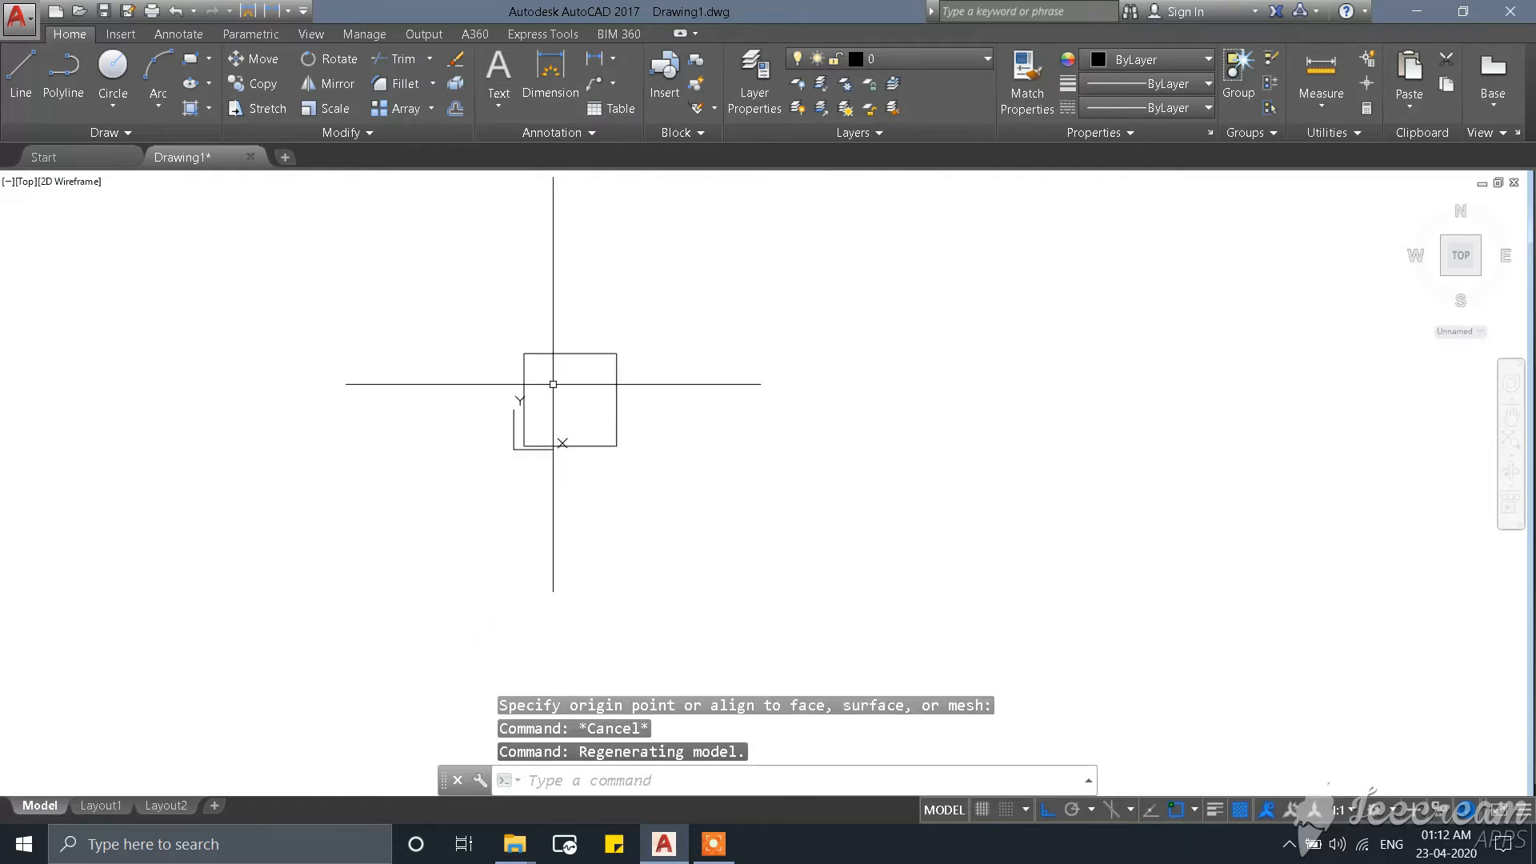
{"action": "scroll", "coordinate": [553, 384], "scroll_direction": "down", "scroll_amount": 2}
{"action": "scroll", "coordinate": [552, 393], "scroll_direction": "up", "scroll_amount": 3}
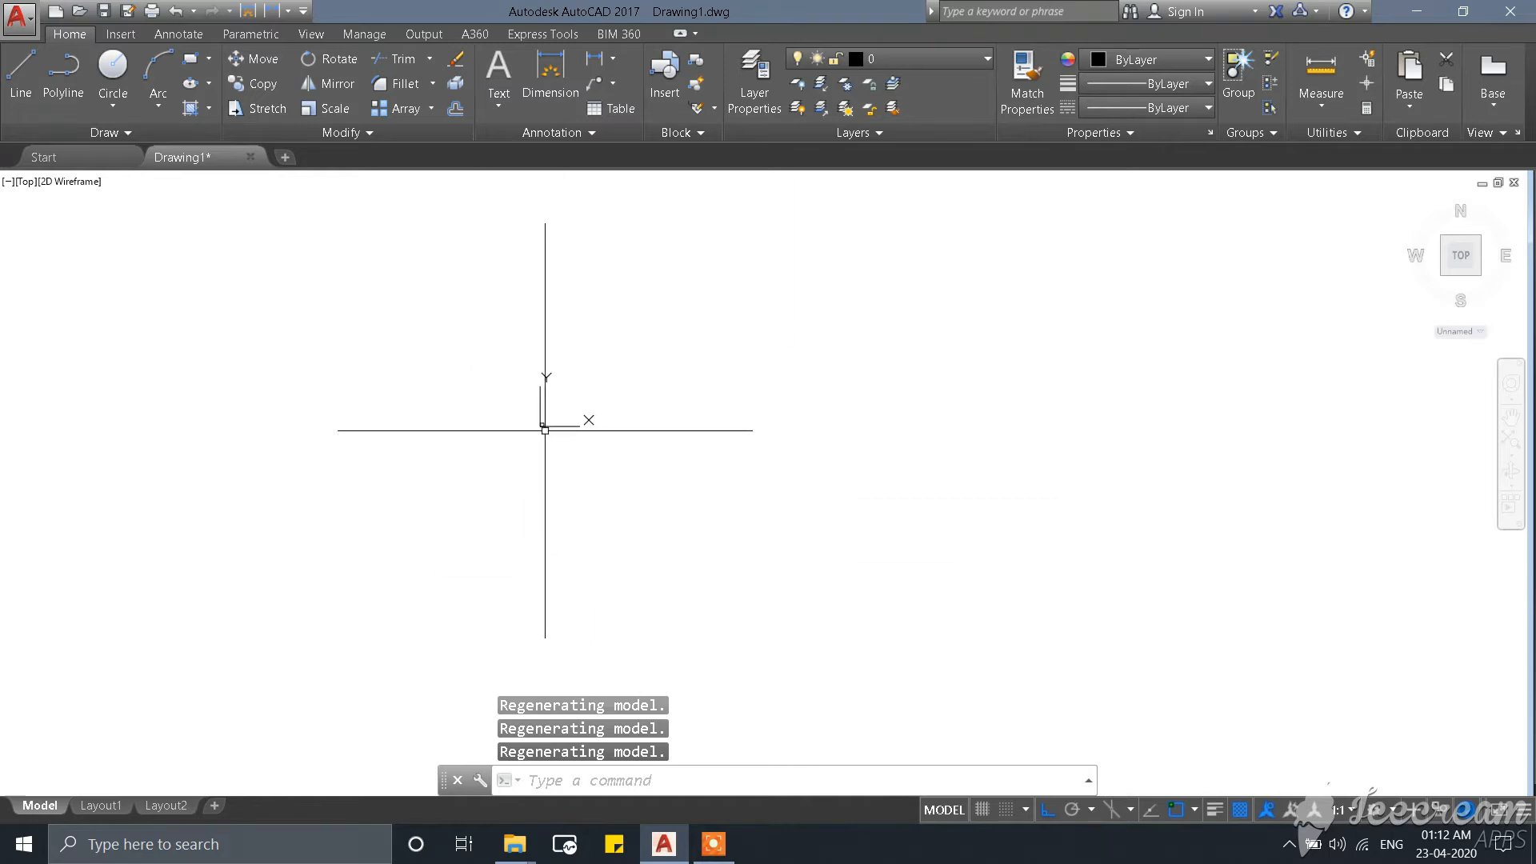
{"action": "scroll", "coordinate": [554, 430], "scroll_direction": "up", "scroll_amount": 4}
{"action": "scroll", "coordinate": [460, 379], "scroll_direction": "up", "scroll_amount": 4}
{"action": "key", "text": "Escape"}
{"action": "left_click", "coordinate": [382, 356]}
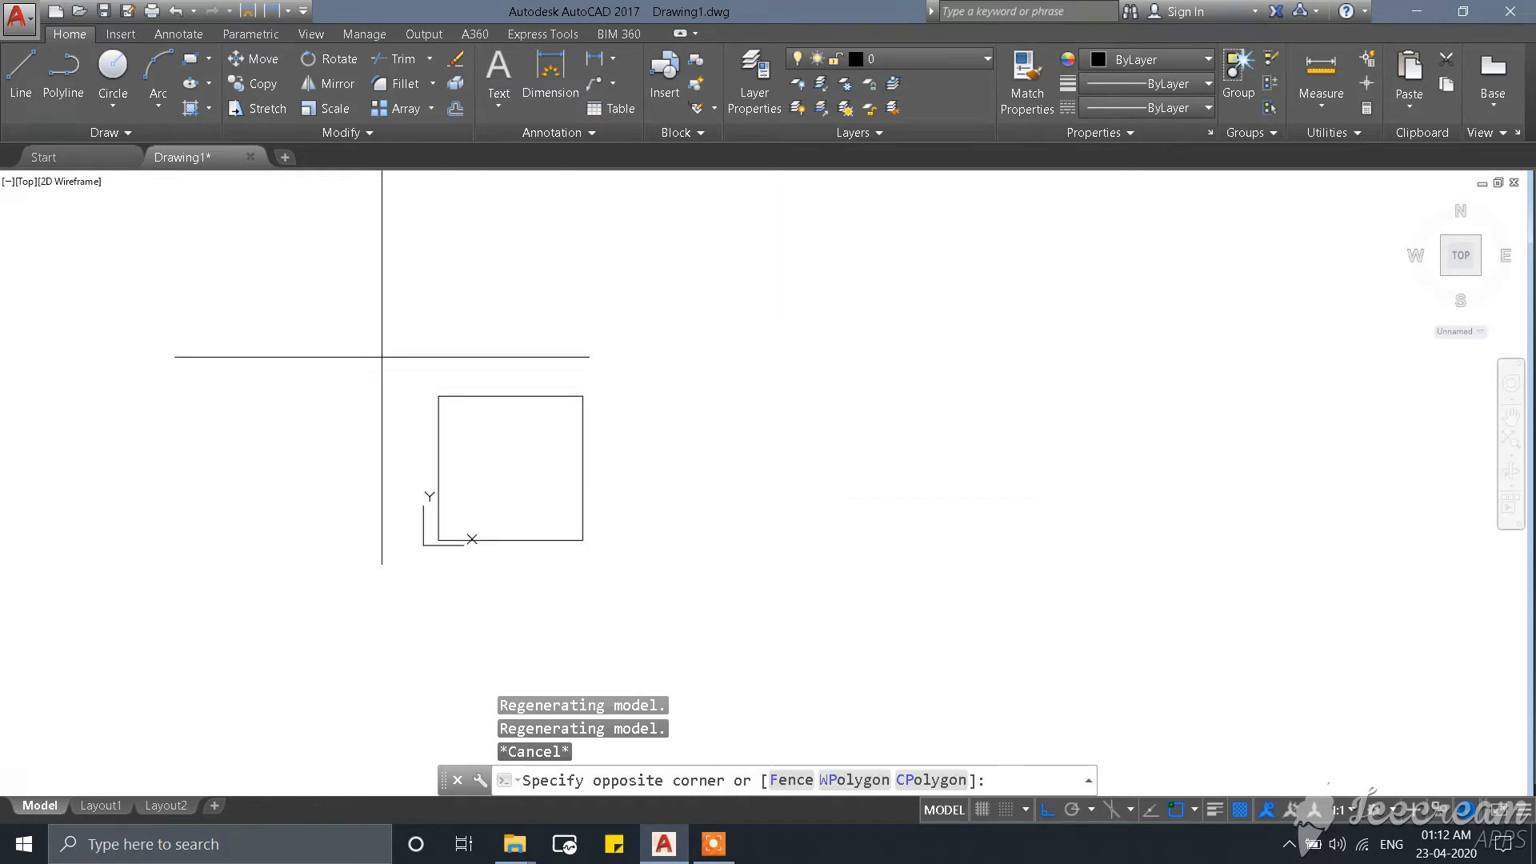
{"action": "left_click", "coordinate": [659, 572]}
{"action": "key", "text": "Escape"}
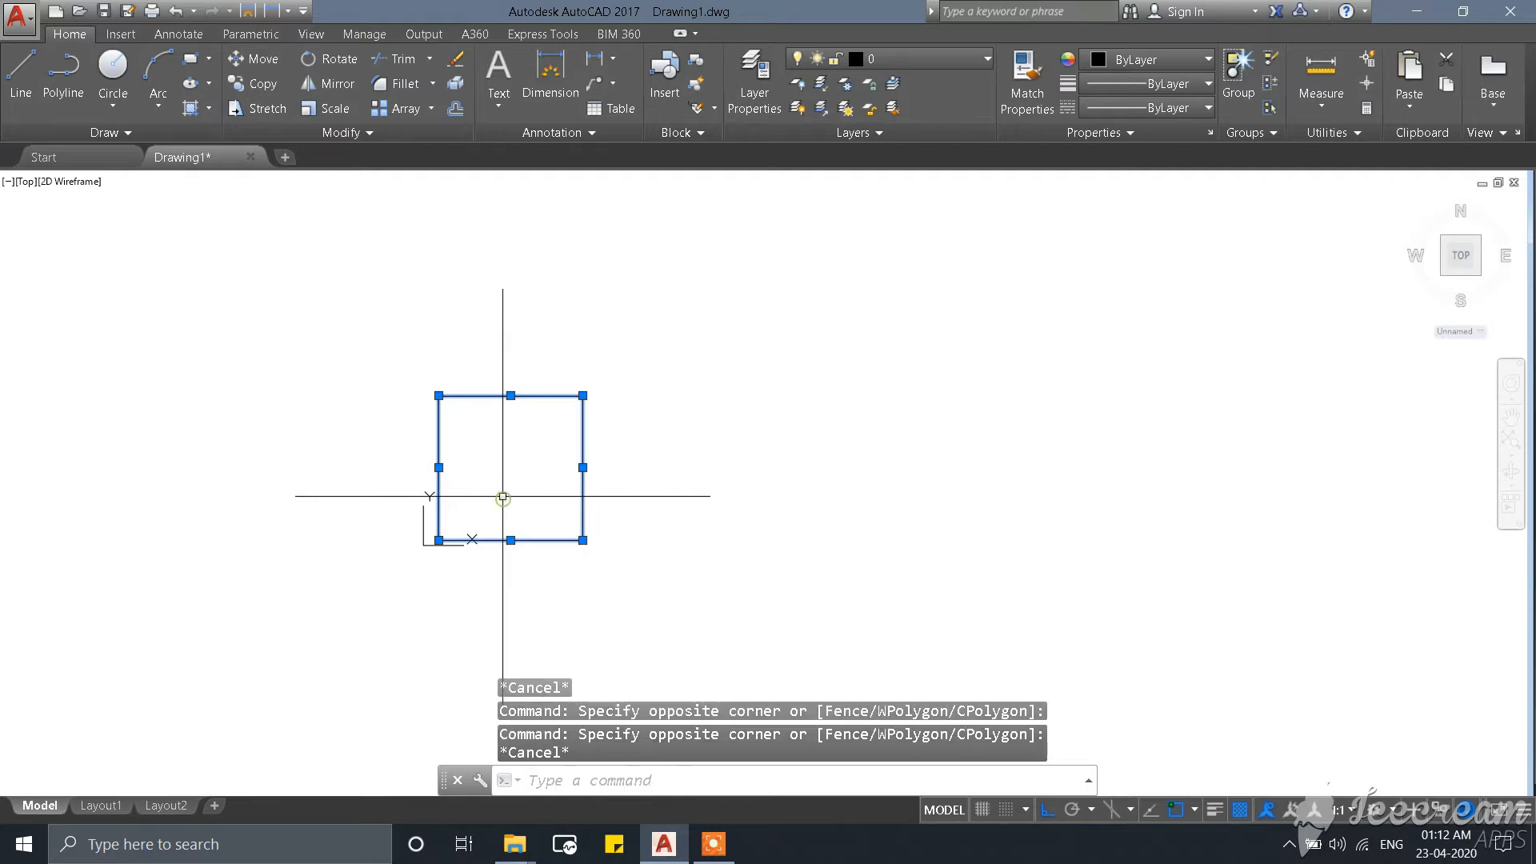
{"action": "scroll", "coordinate": [504, 484], "scroll_direction": "up", "scroll_amount": 2}
{"action": "key", "text": "Escape"}
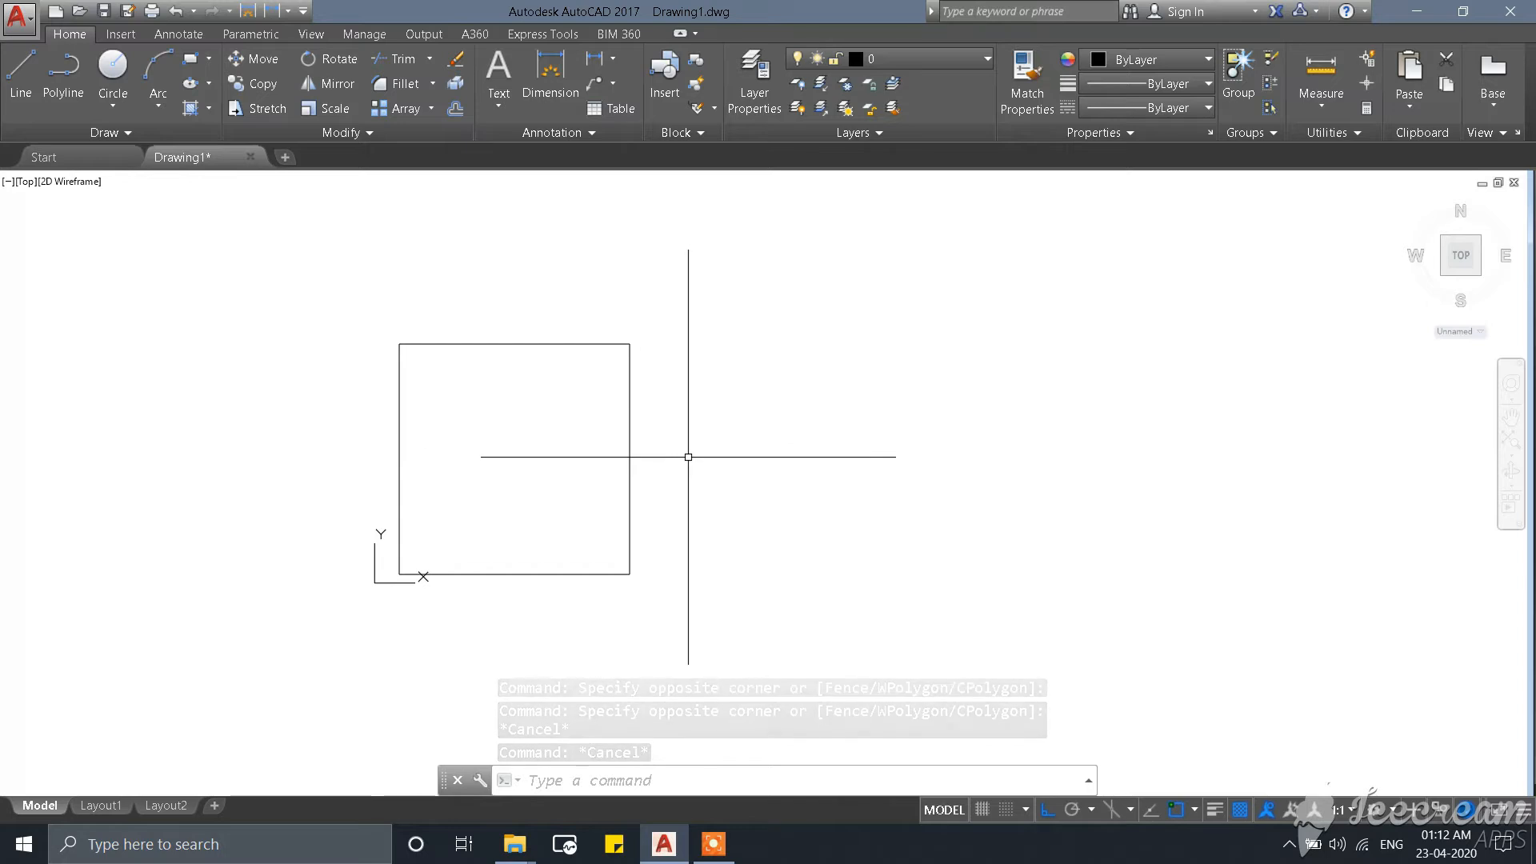
Turn off Ortho mode so that lines can be drawn in any direction.
{"action": "key", "text": "F8"}
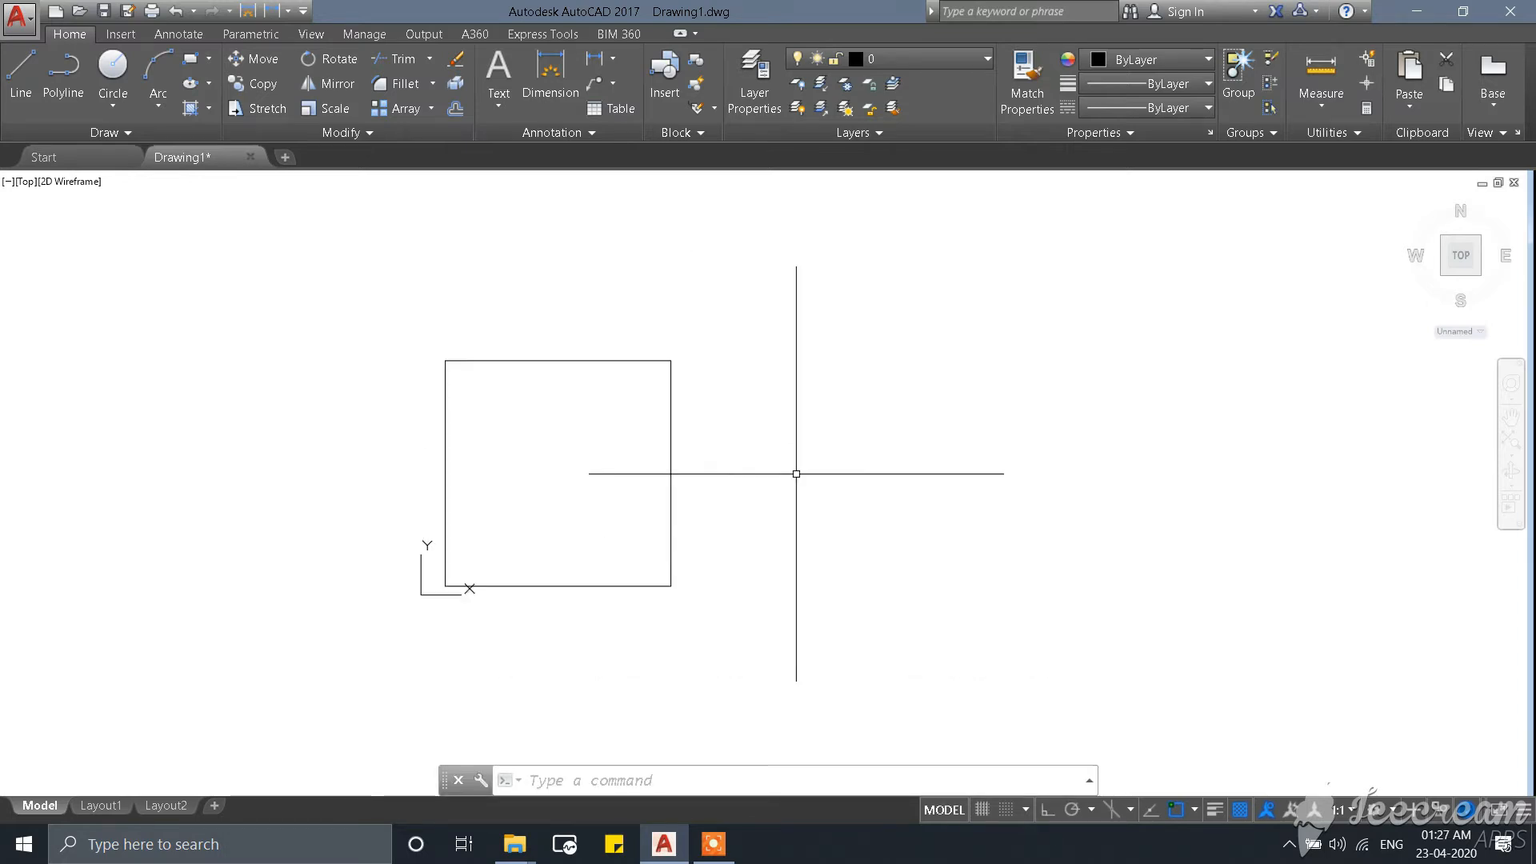
{"action": "scroll", "coordinate": [233, 240], "scroll_direction": "up", "scroll_amount": 4}
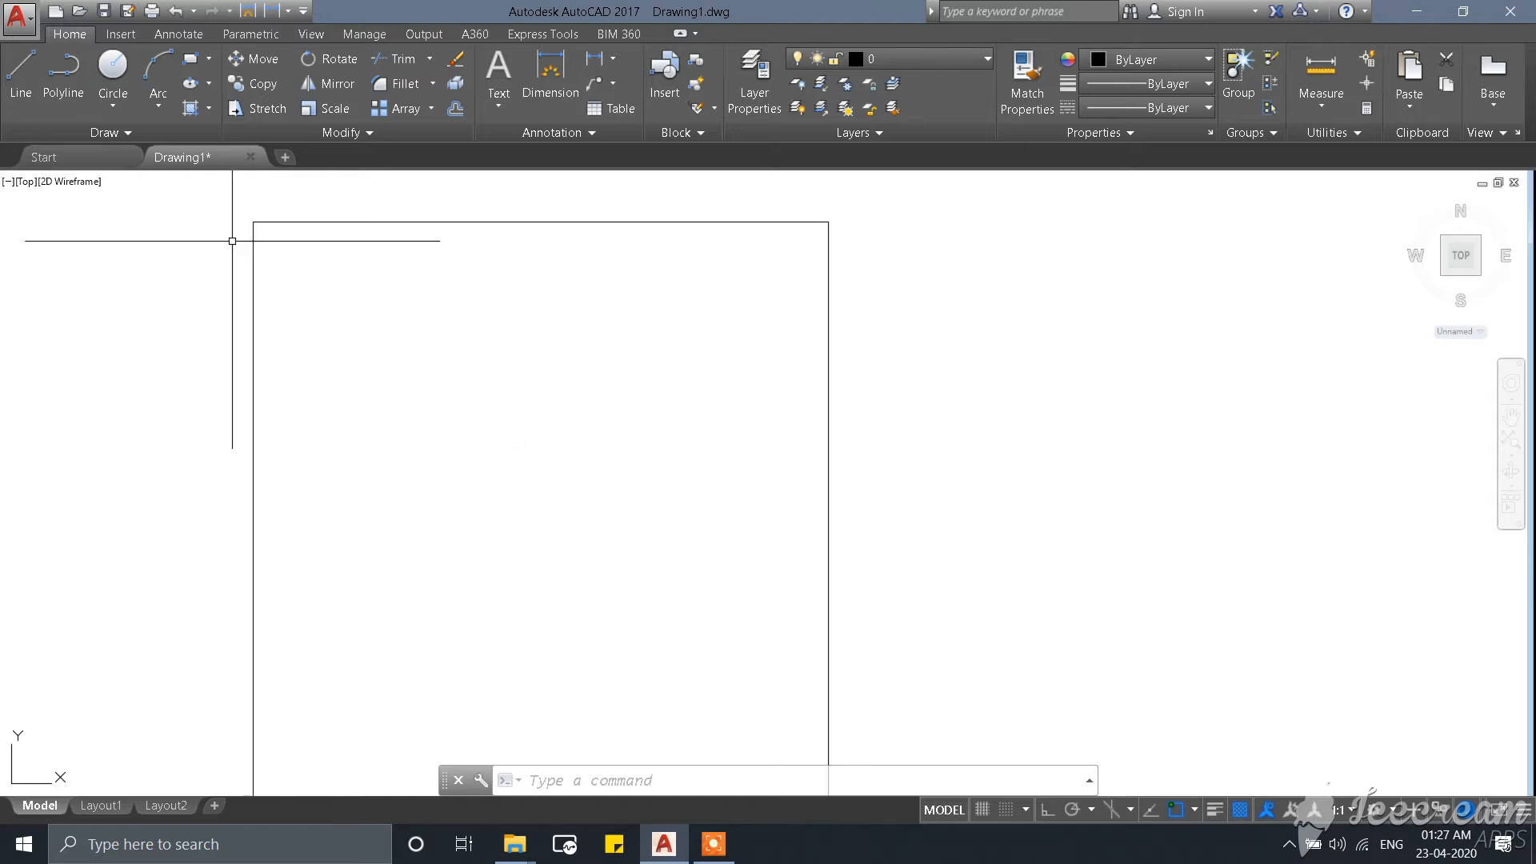
{"action": "scroll", "coordinate": [208, 231], "scroll_direction": "down", "scroll_amount": 6}
{"action": "scroll", "coordinate": [213, 221], "scroll_direction": "up", "scroll_amount": 2}
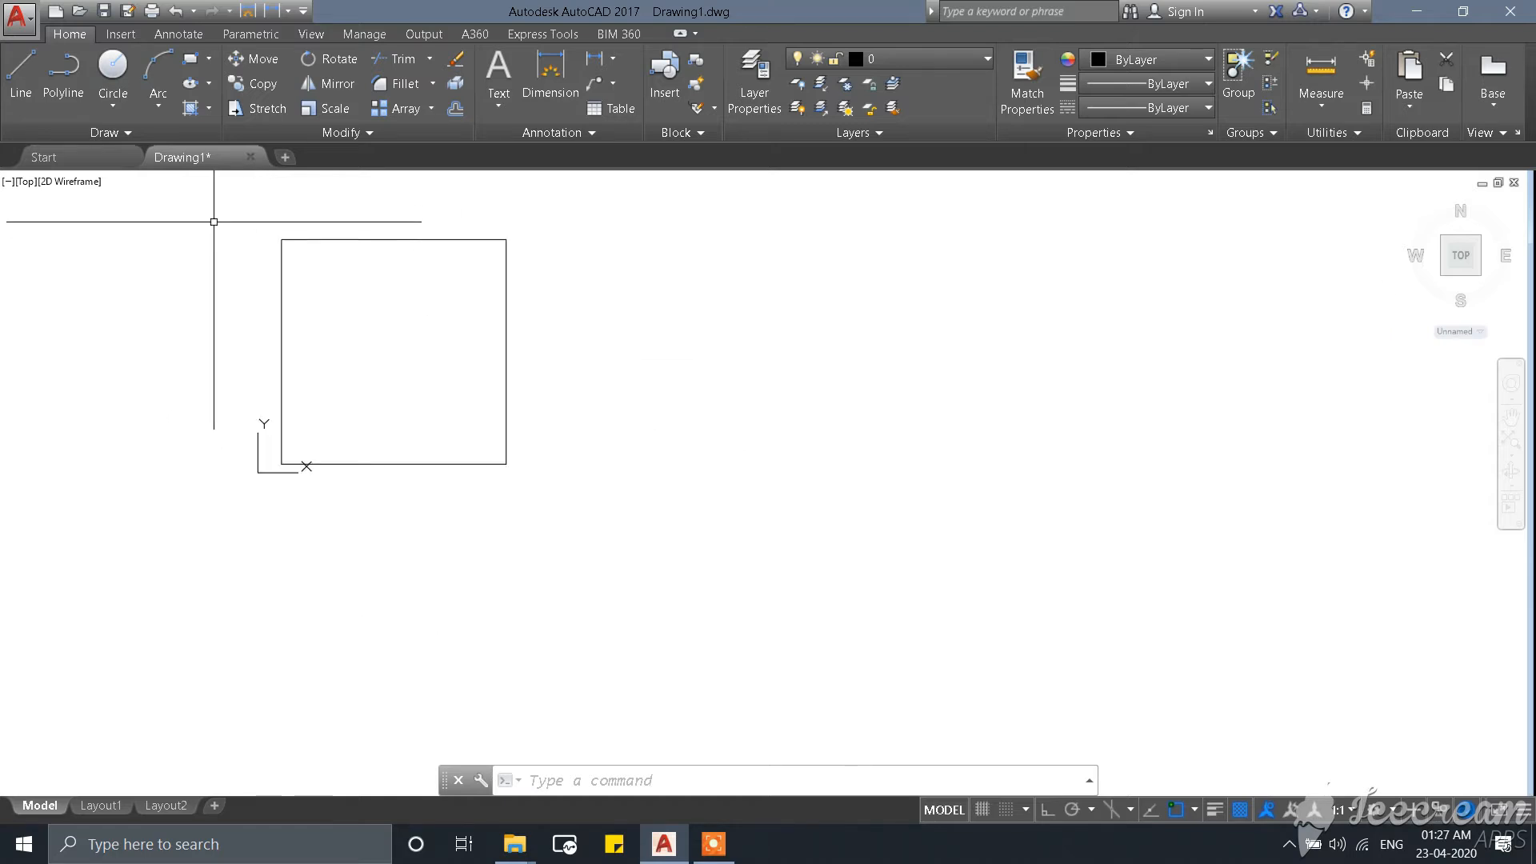
{"action": "scroll", "coordinate": [208, 269], "scroll_direction": "down", "scroll_amount": 4}
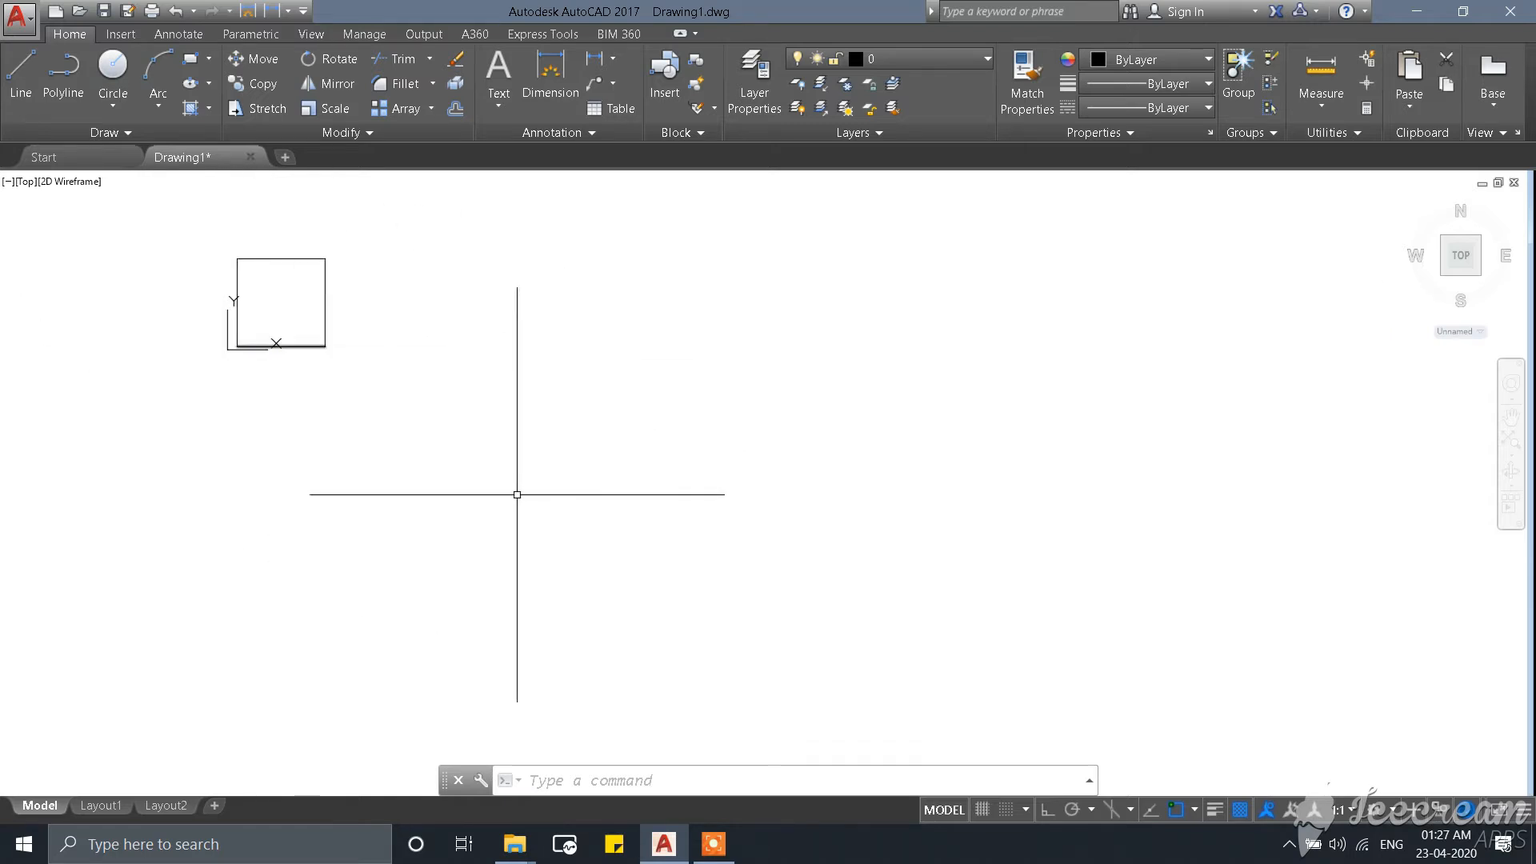
{"action": "scroll", "coordinate": [96, 194], "scroll_direction": "up", "scroll_amount": 4}
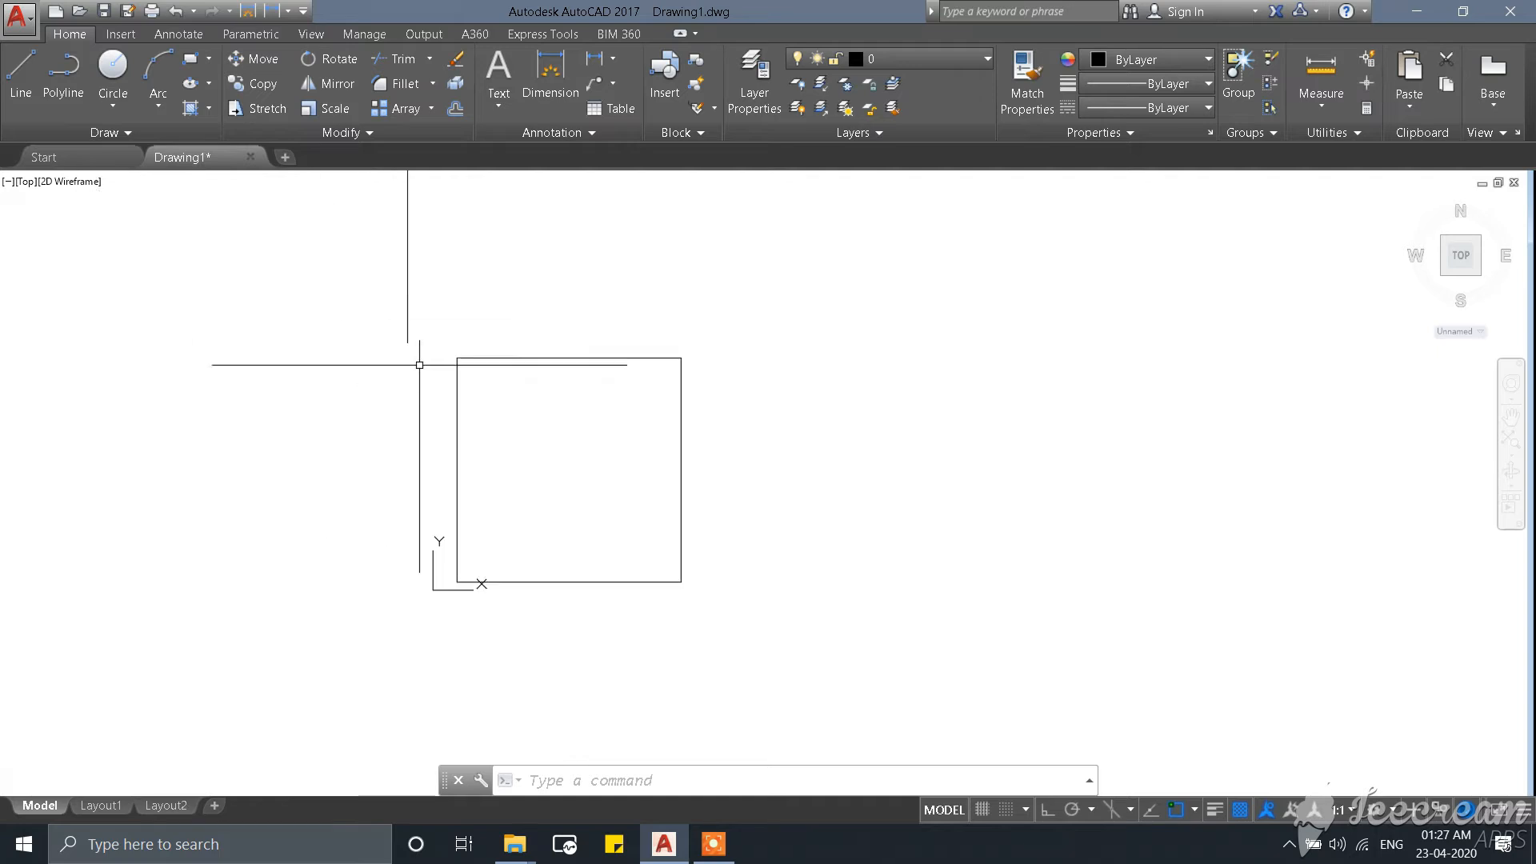
Select the whole square with a selection window and erase its four lines.
{"action": "left_click", "coordinate": [393, 295]}
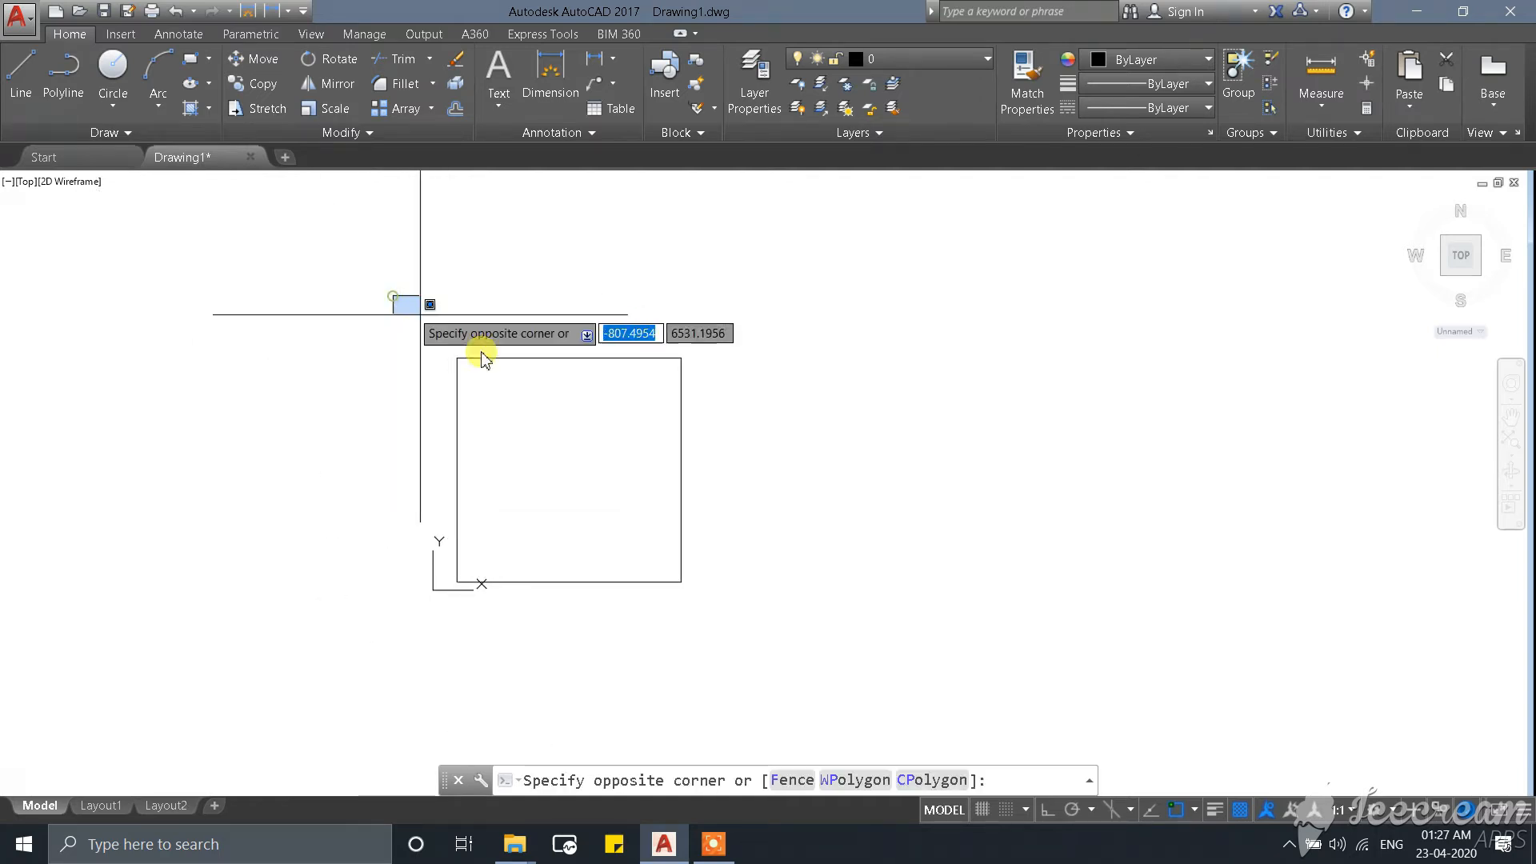
{"action": "left_click", "coordinate": [825, 635]}
{"action": "key", "text": "Return"}
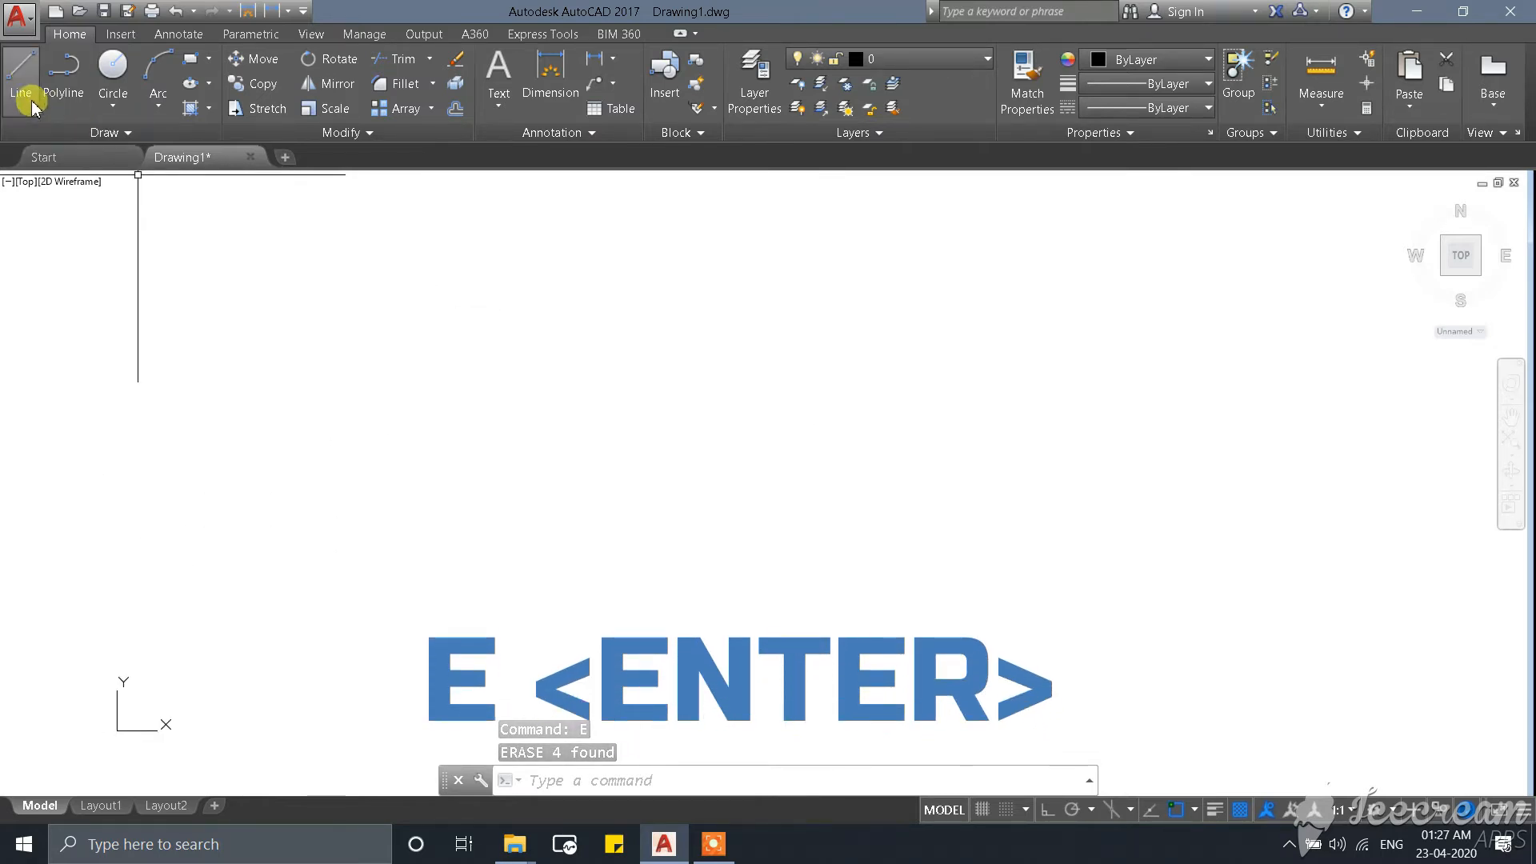
Start a line in the empty drawing area, turn on Ortho mode, and draw a 4000 mm horizontal segment to the right.
{"action": "type", "text": "L"}
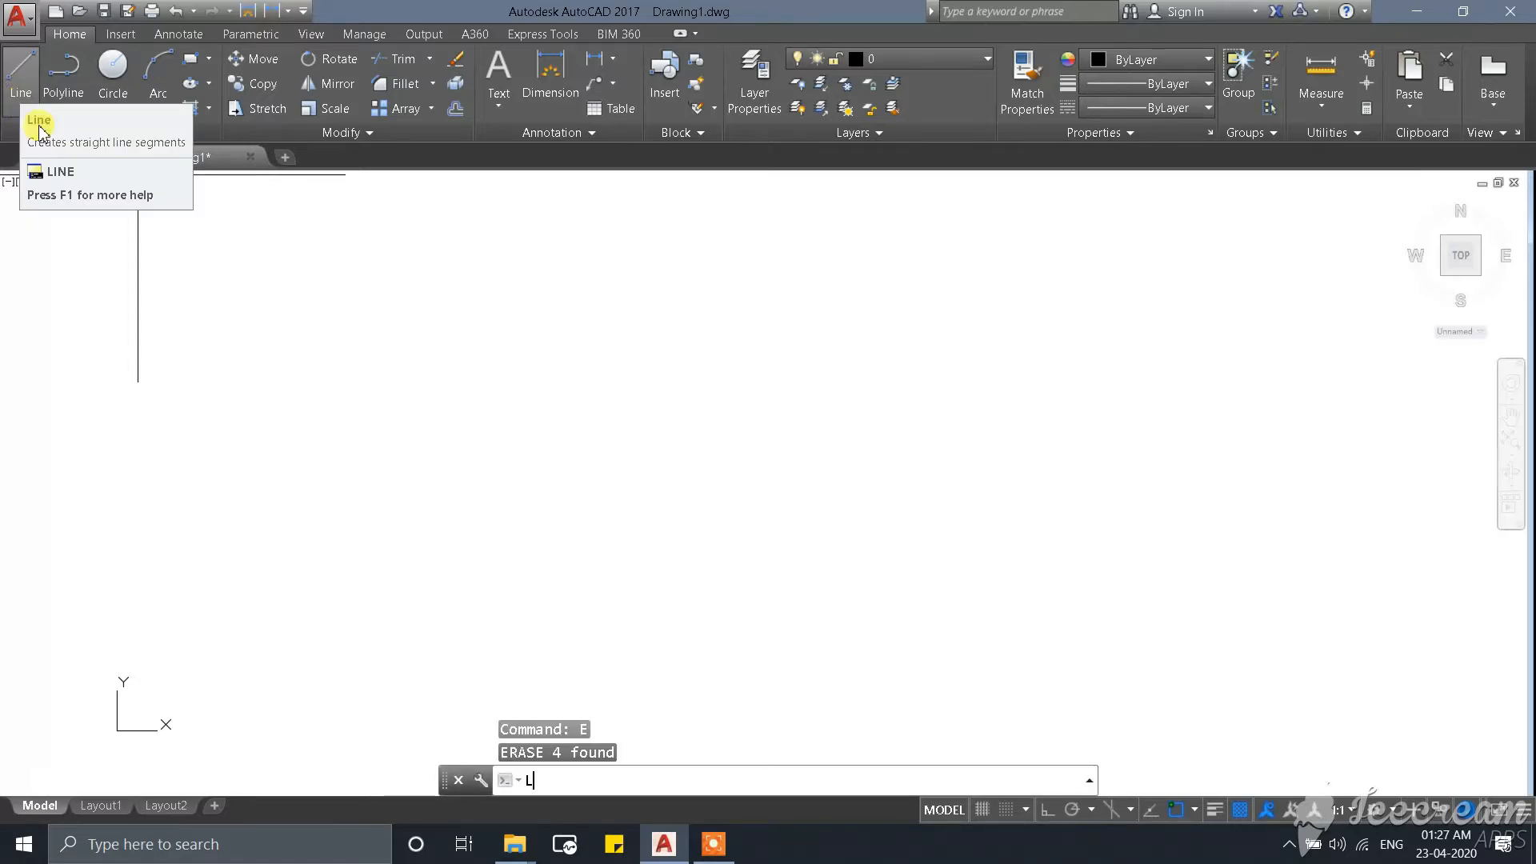
{"action": "key", "text": "Return"}
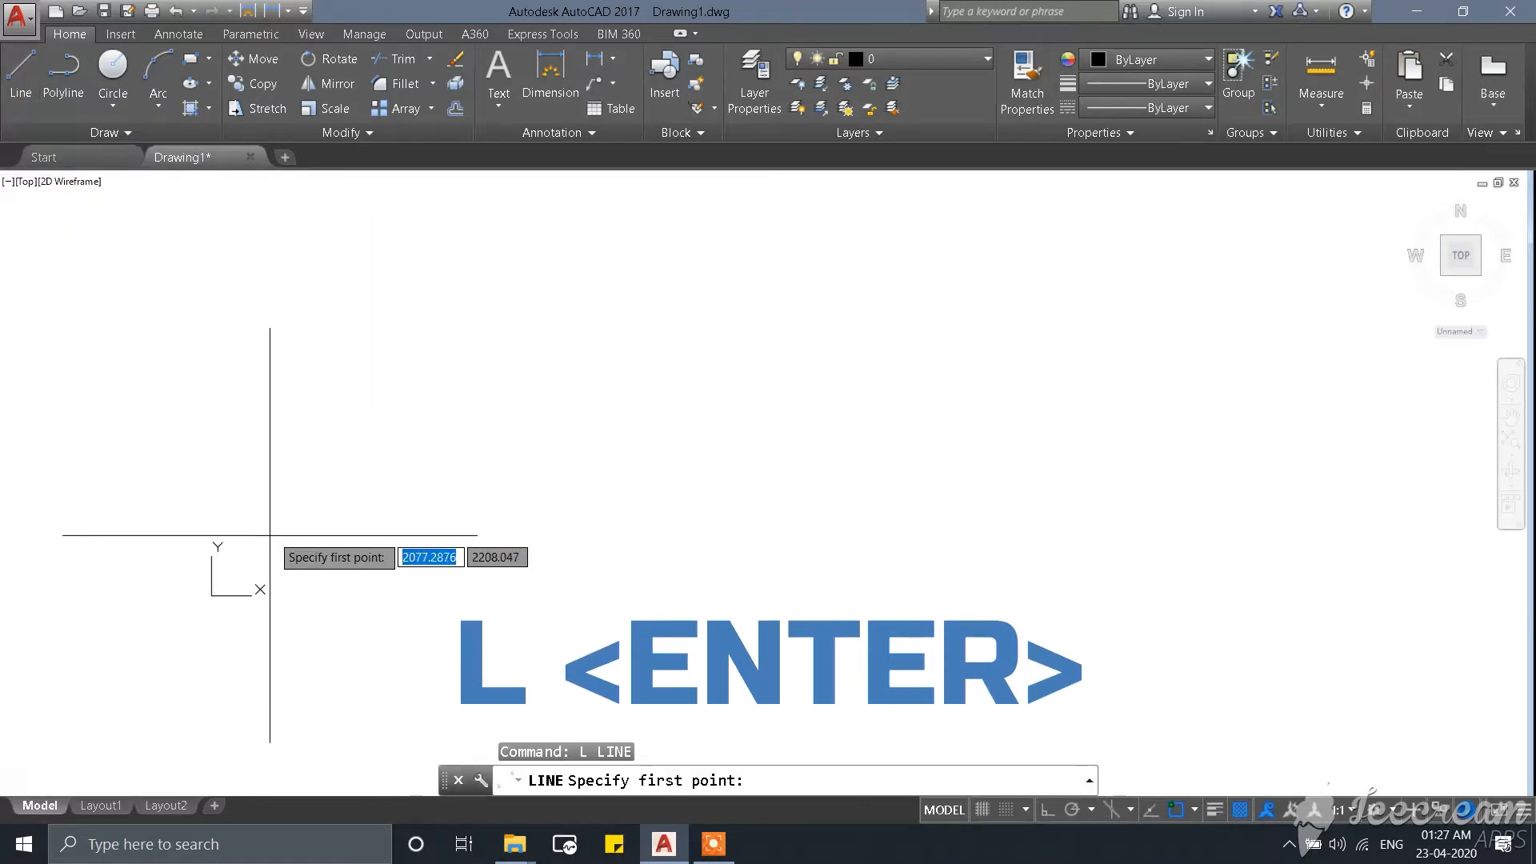
{"action": "left_click", "coordinate": [307, 521]}
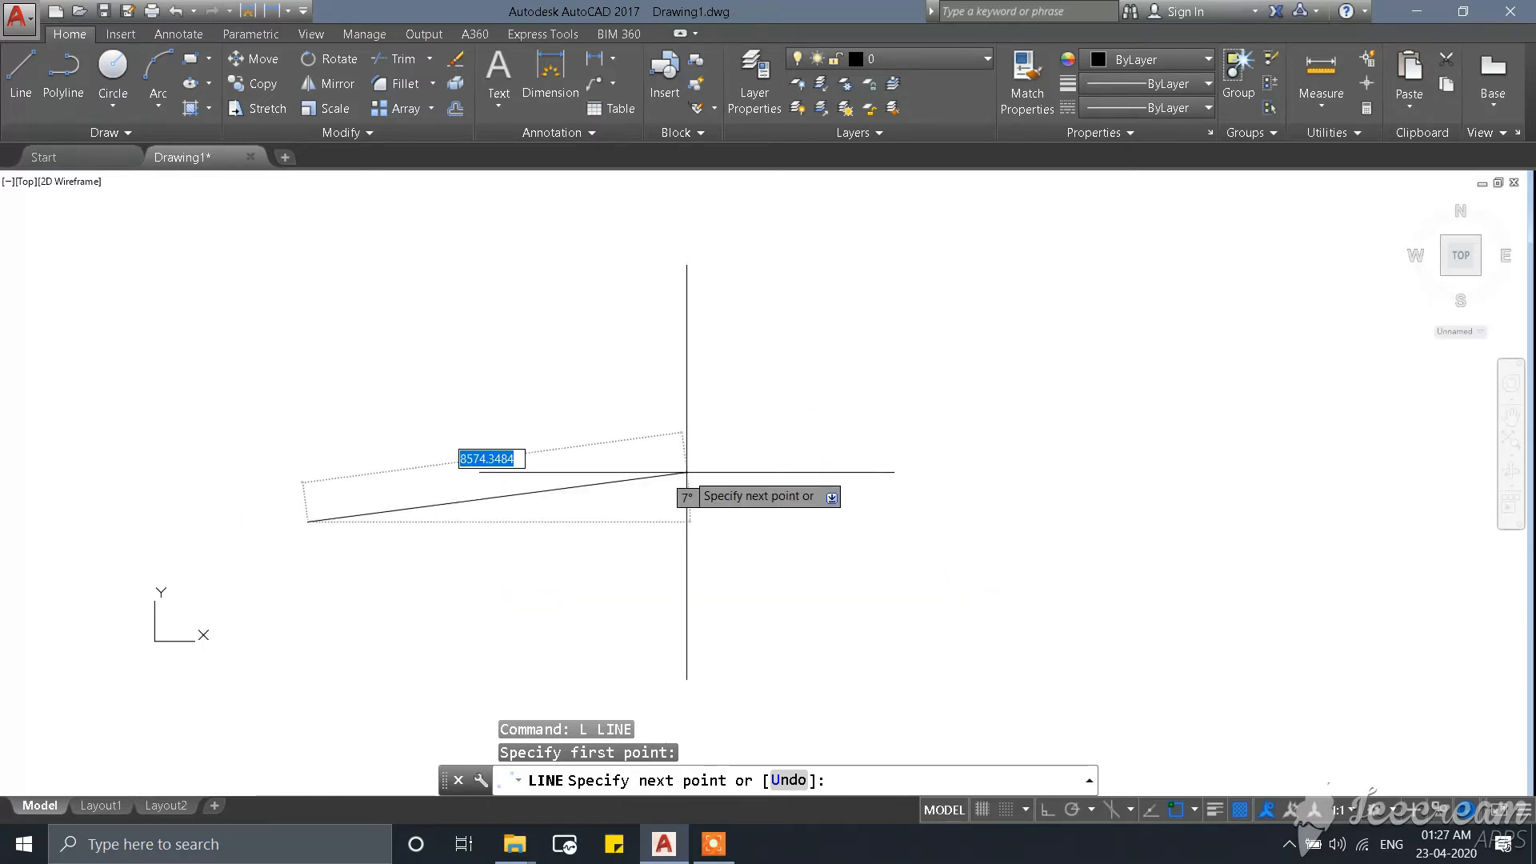
{"action": "key", "text": "F8"}
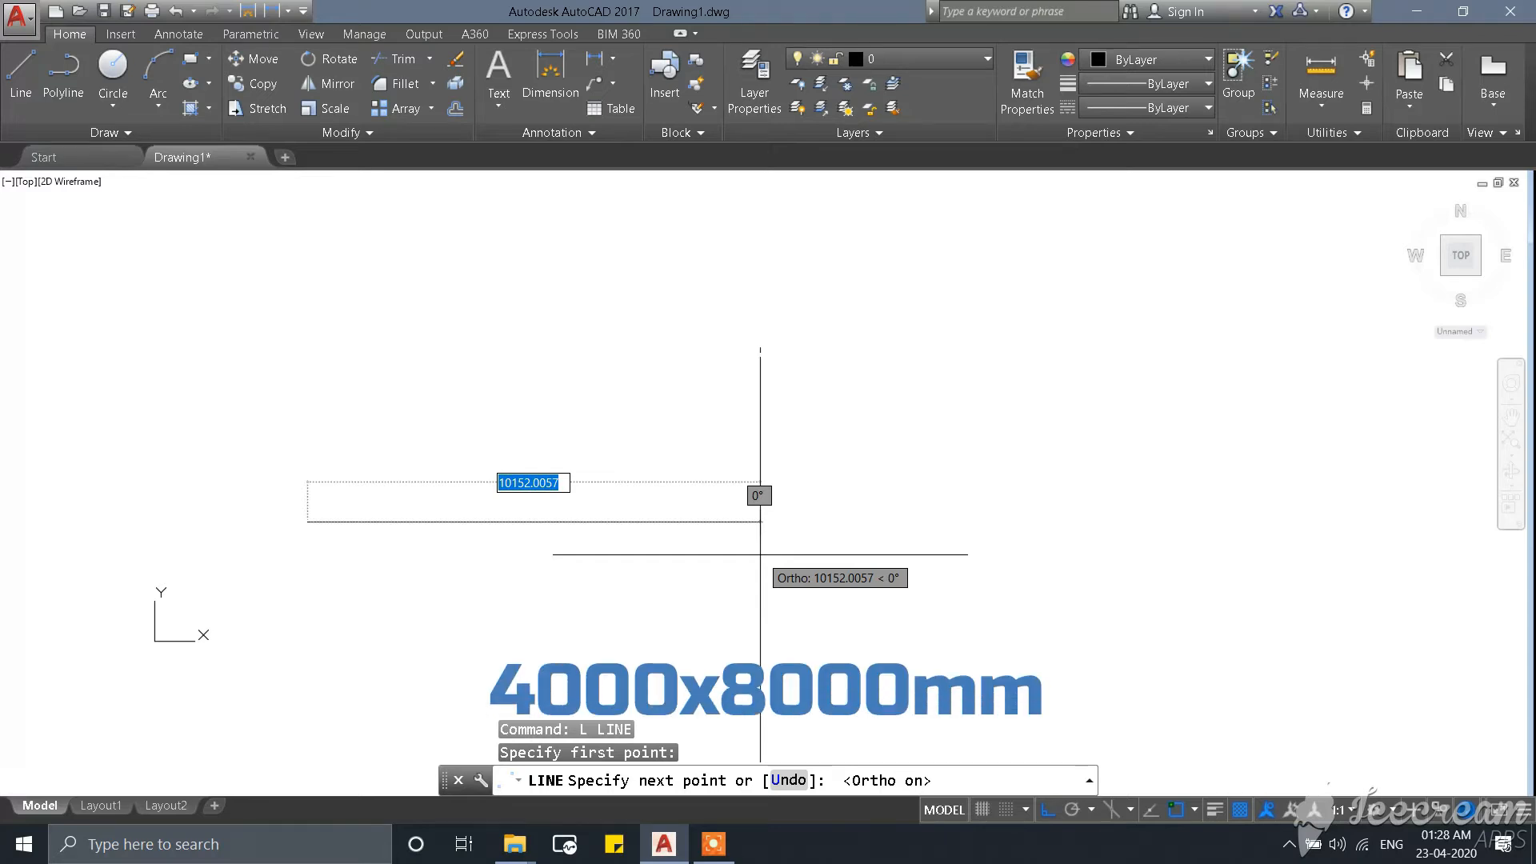
{"action": "type", "text": "4"}
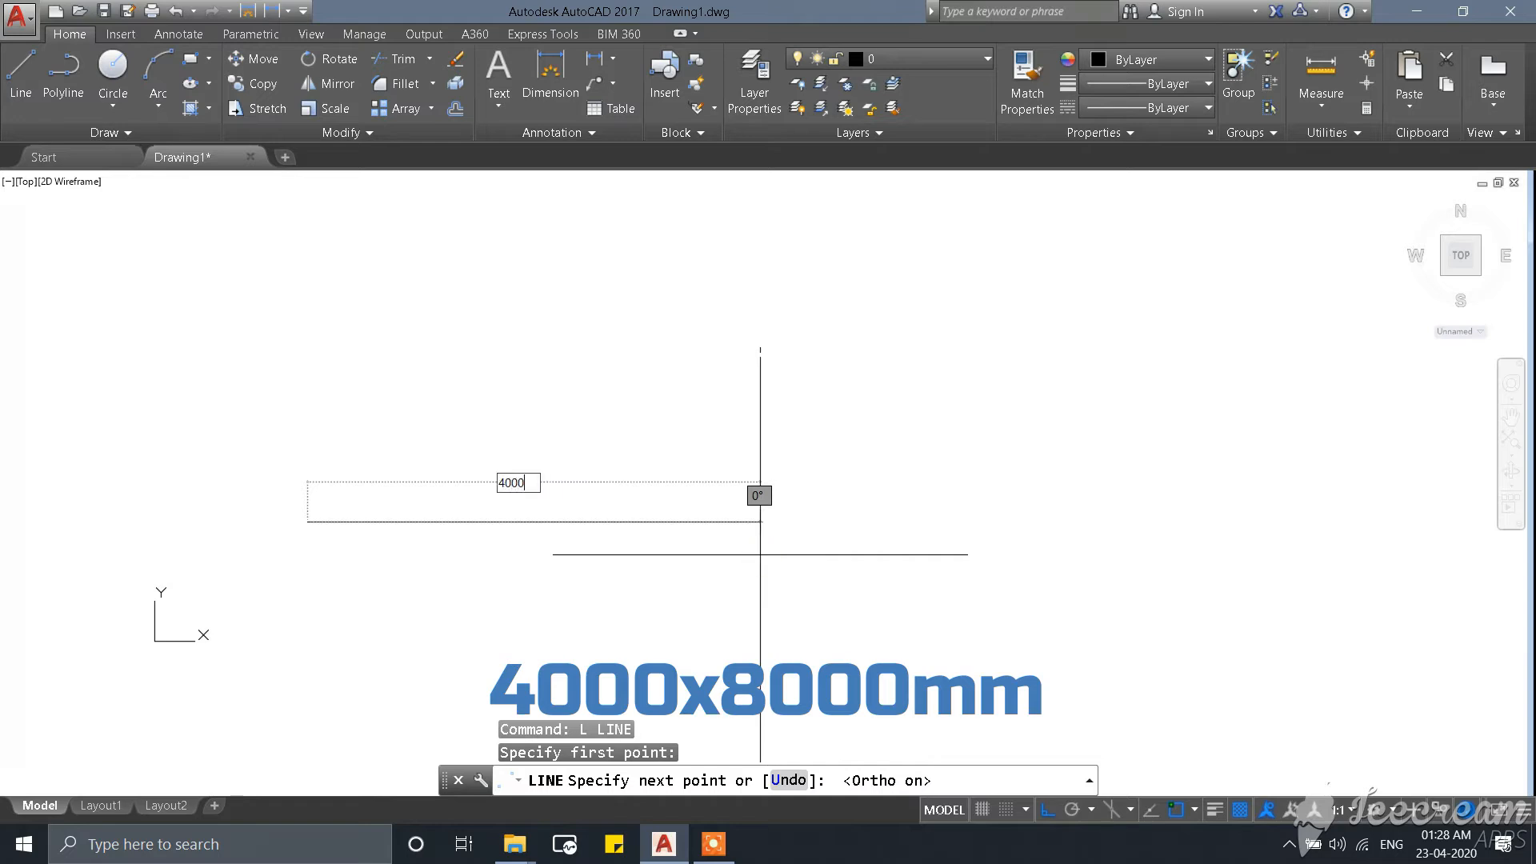
{"action": "type", "text": "000"}
{"action": "key", "text": "Return"}
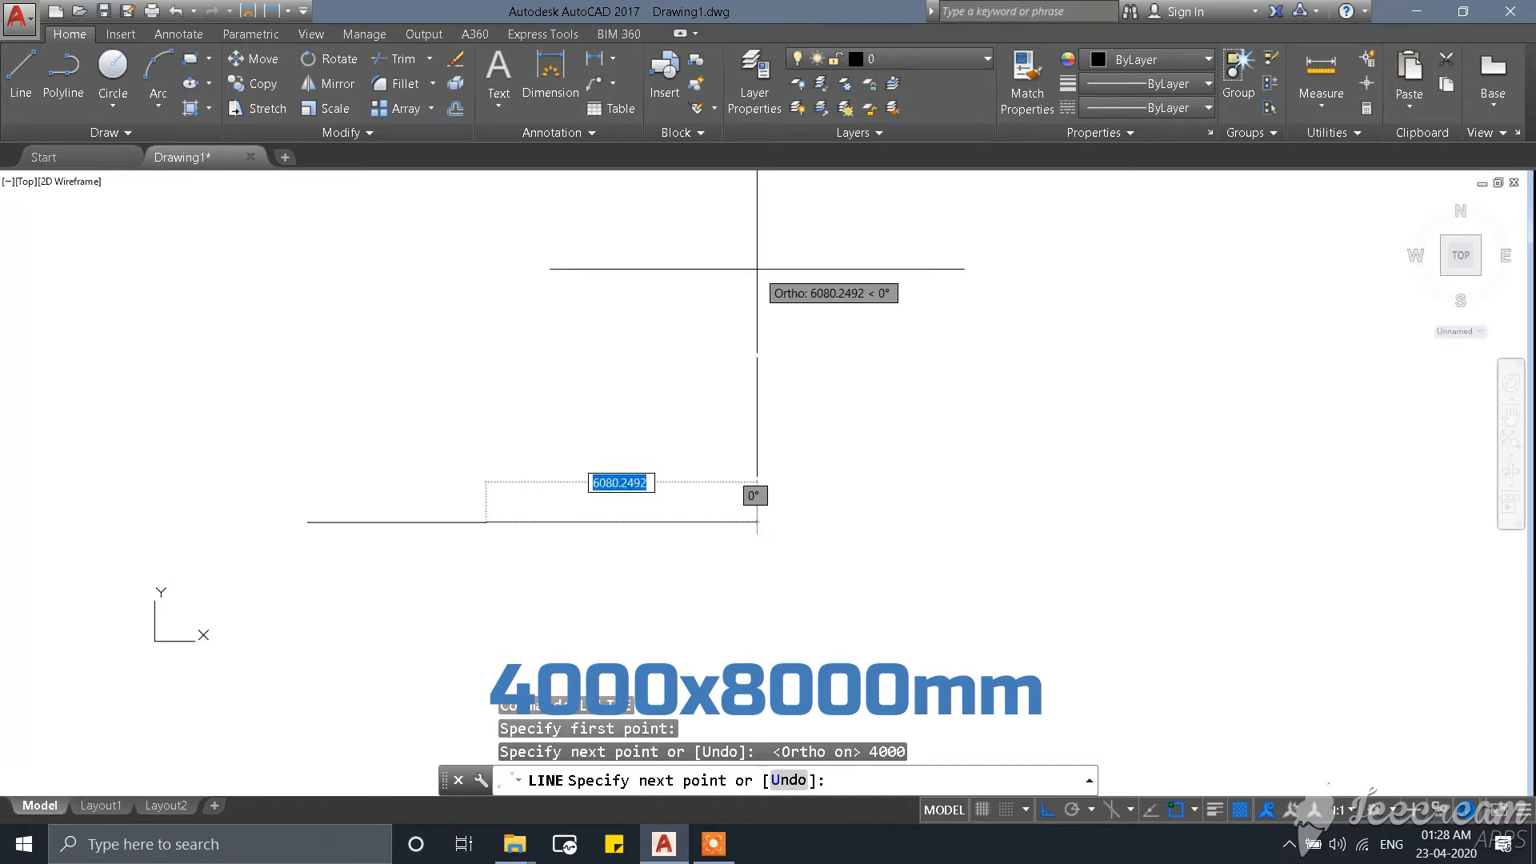
Continue the line 8000 mm straight up, followed by 4000 mm to the left, forming the rectangle's right and top sides.
{"action": "scroll", "coordinate": [755, 274], "scroll_direction": "down", "scroll_amount": 5}
{"action": "scroll", "coordinate": [680, 282], "scroll_direction": "up", "scroll_amount": 2}
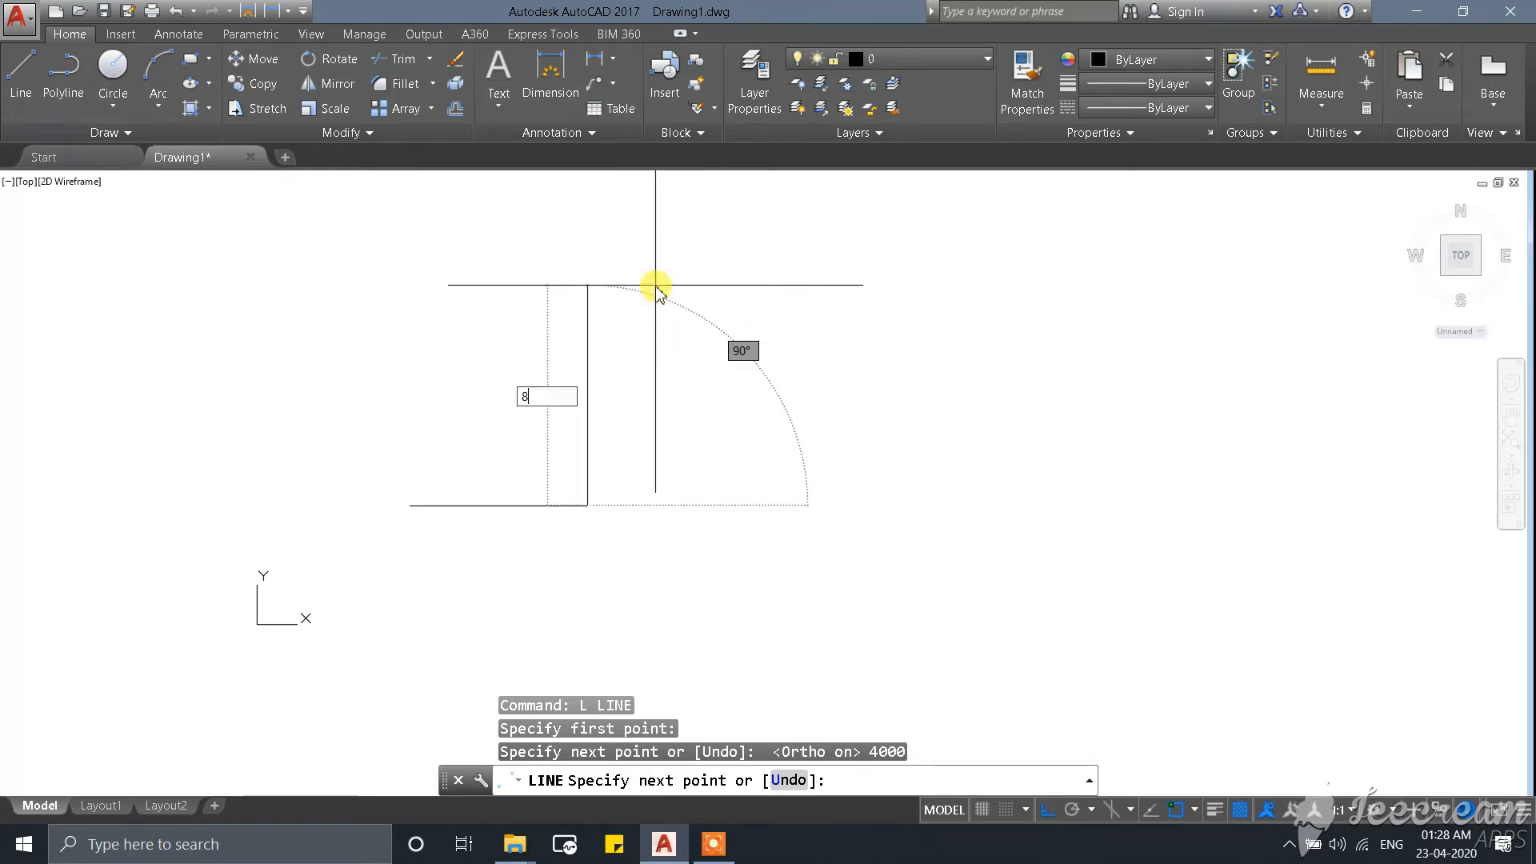
{"action": "key", "text": "Return"}
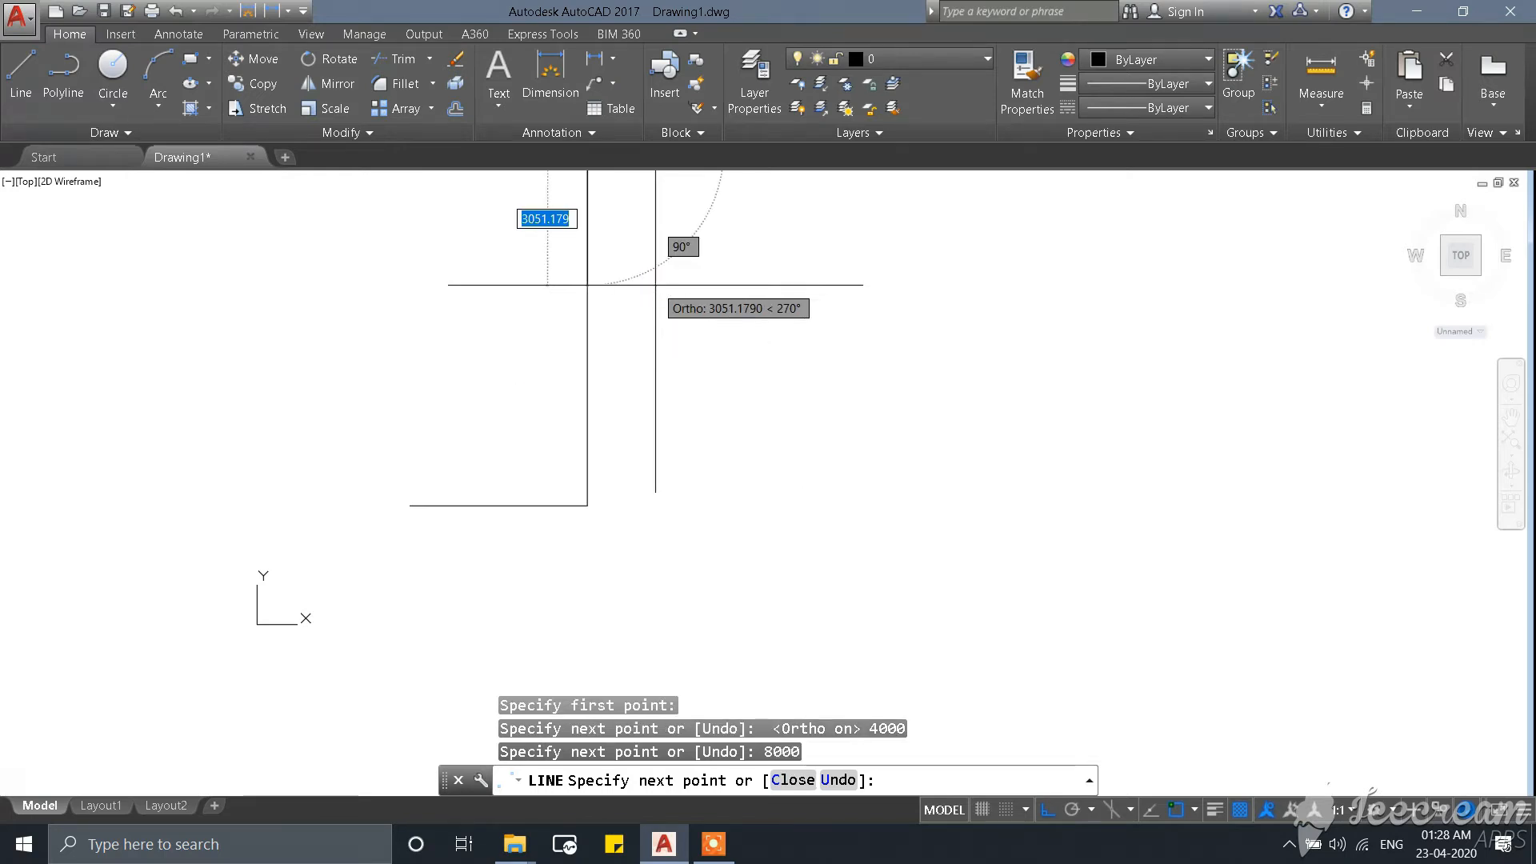
{"action": "scroll", "coordinate": [14, 457], "scroll_direction": "down", "scroll_amount": 4}
{"action": "scroll", "coordinate": [45, 314], "scroll_direction": "up", "scroll_amount": 2}
{"action": "scroll", "coordinate": [16, 360], "scroll_direction": "up", "scroll_amount": 2}
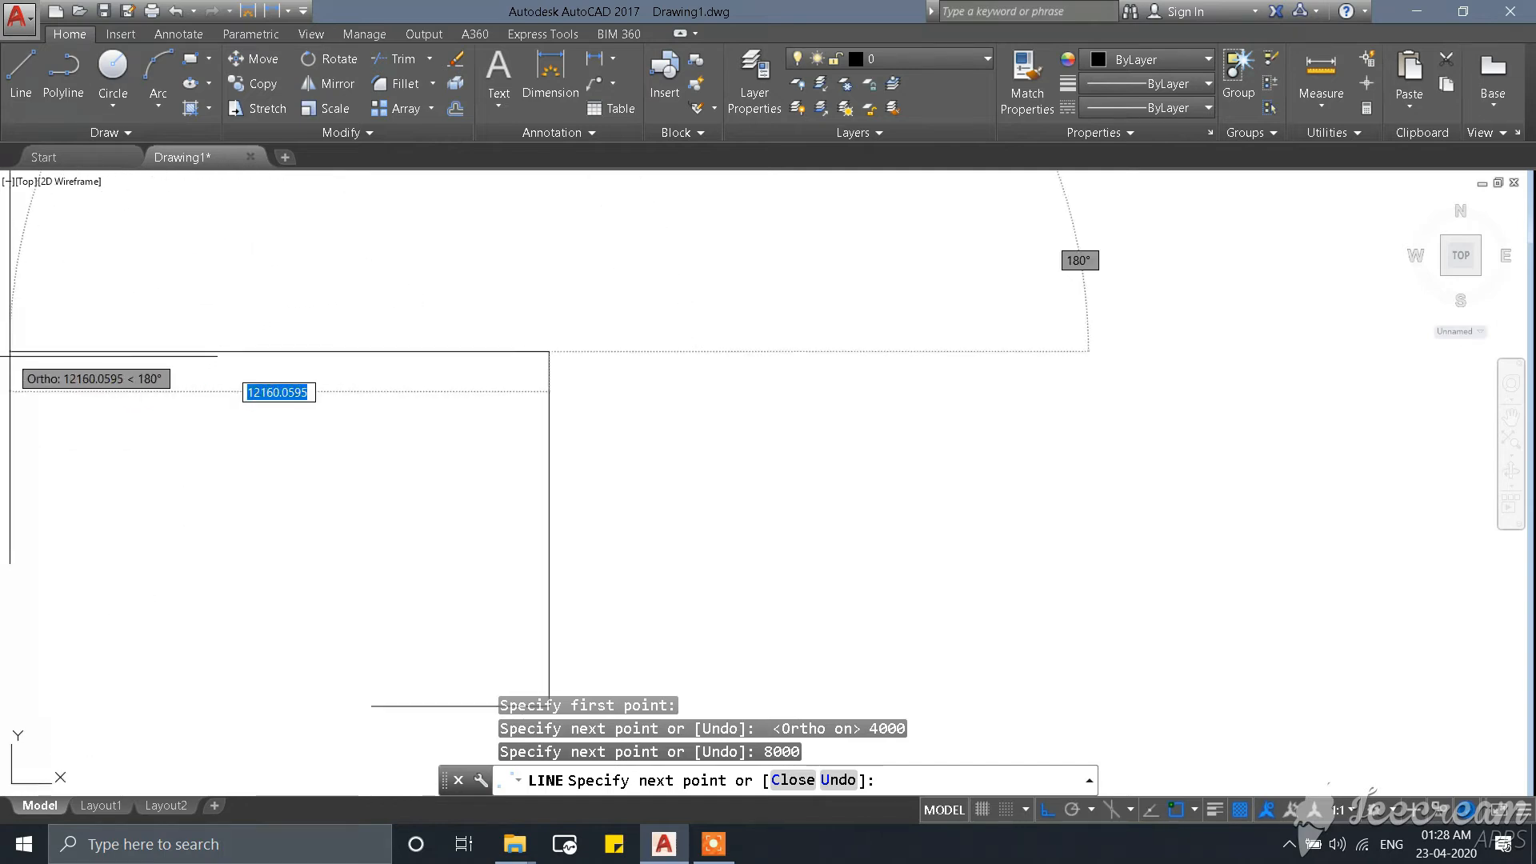
{"action": "type", "text": "4000"}
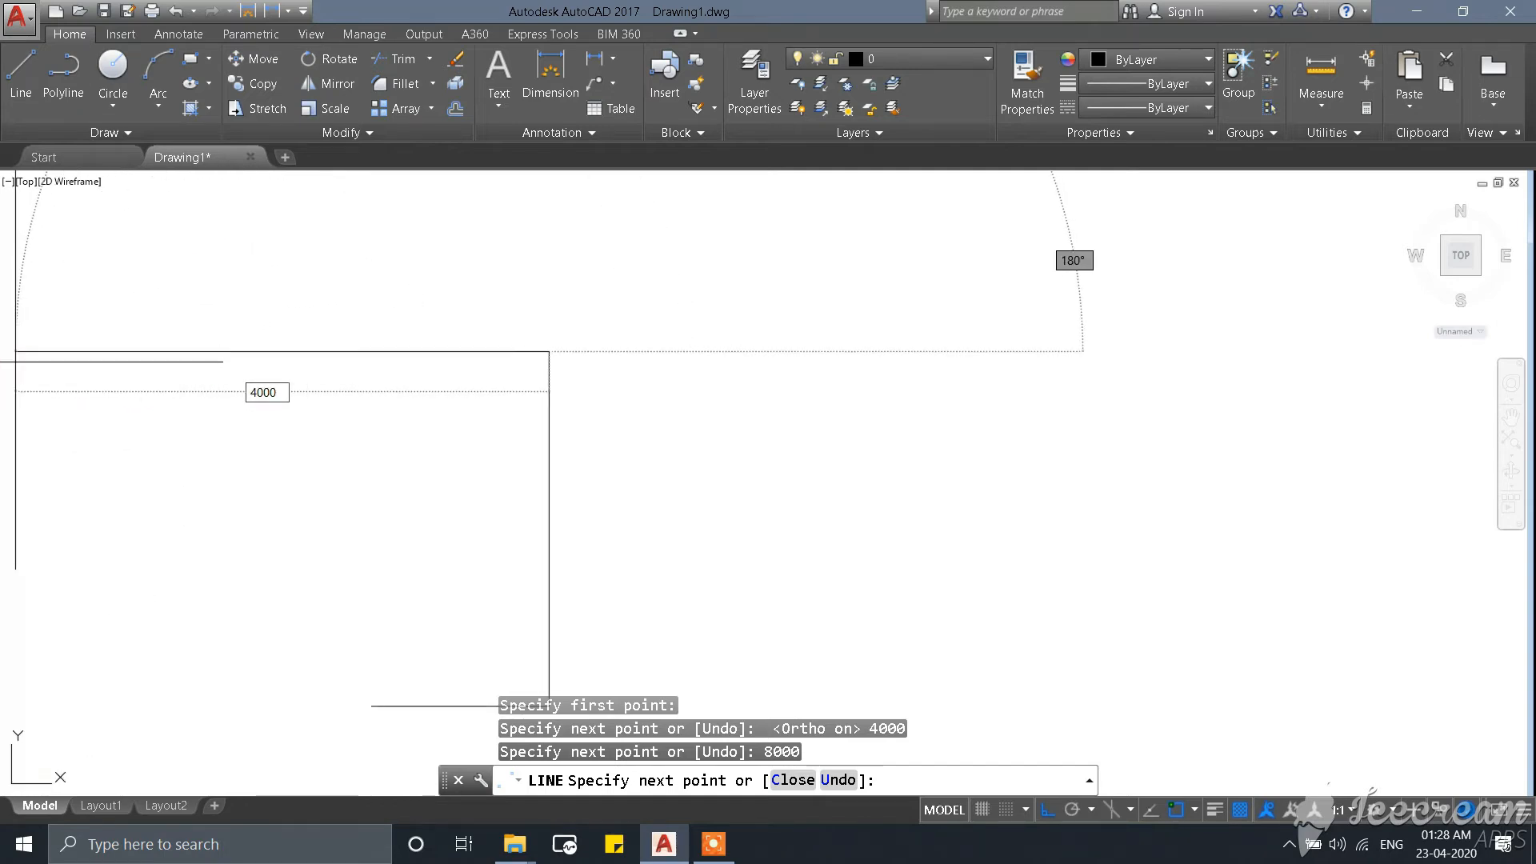
{"action": "key", "text": "Return"}
Close the rectangle by drawing its left side down to the starting endpoint, and end the Line command.
{"action": "scroll", "coordinate": [240, 456], "scroll_direction": "down", "scroll_amount": 4}
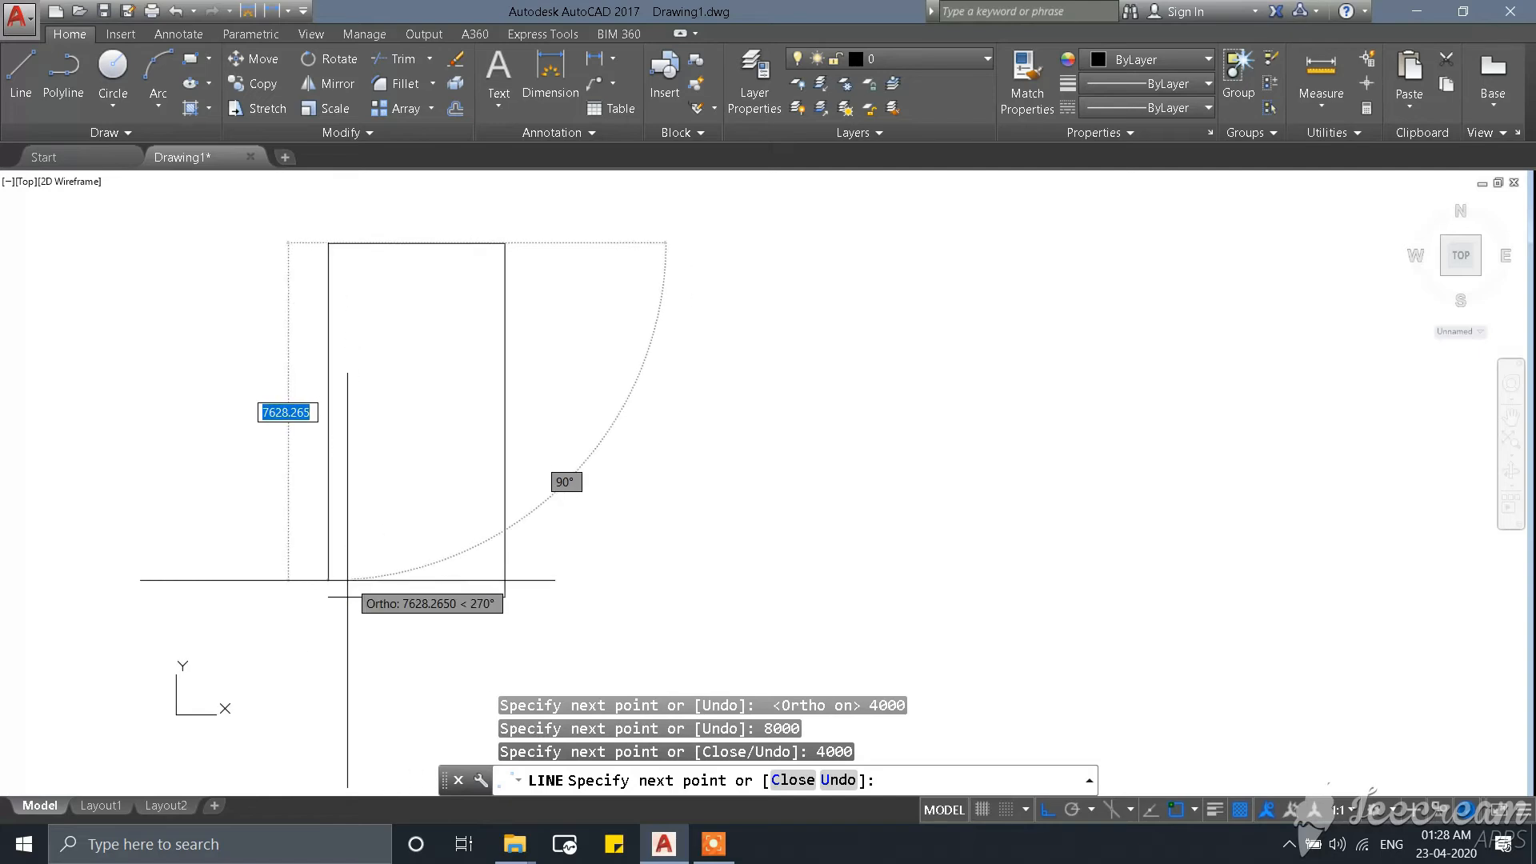
{"action": "scroll", "coordinate": [330, 596], "scroll_direction": "up", "scroll_amount": 4}
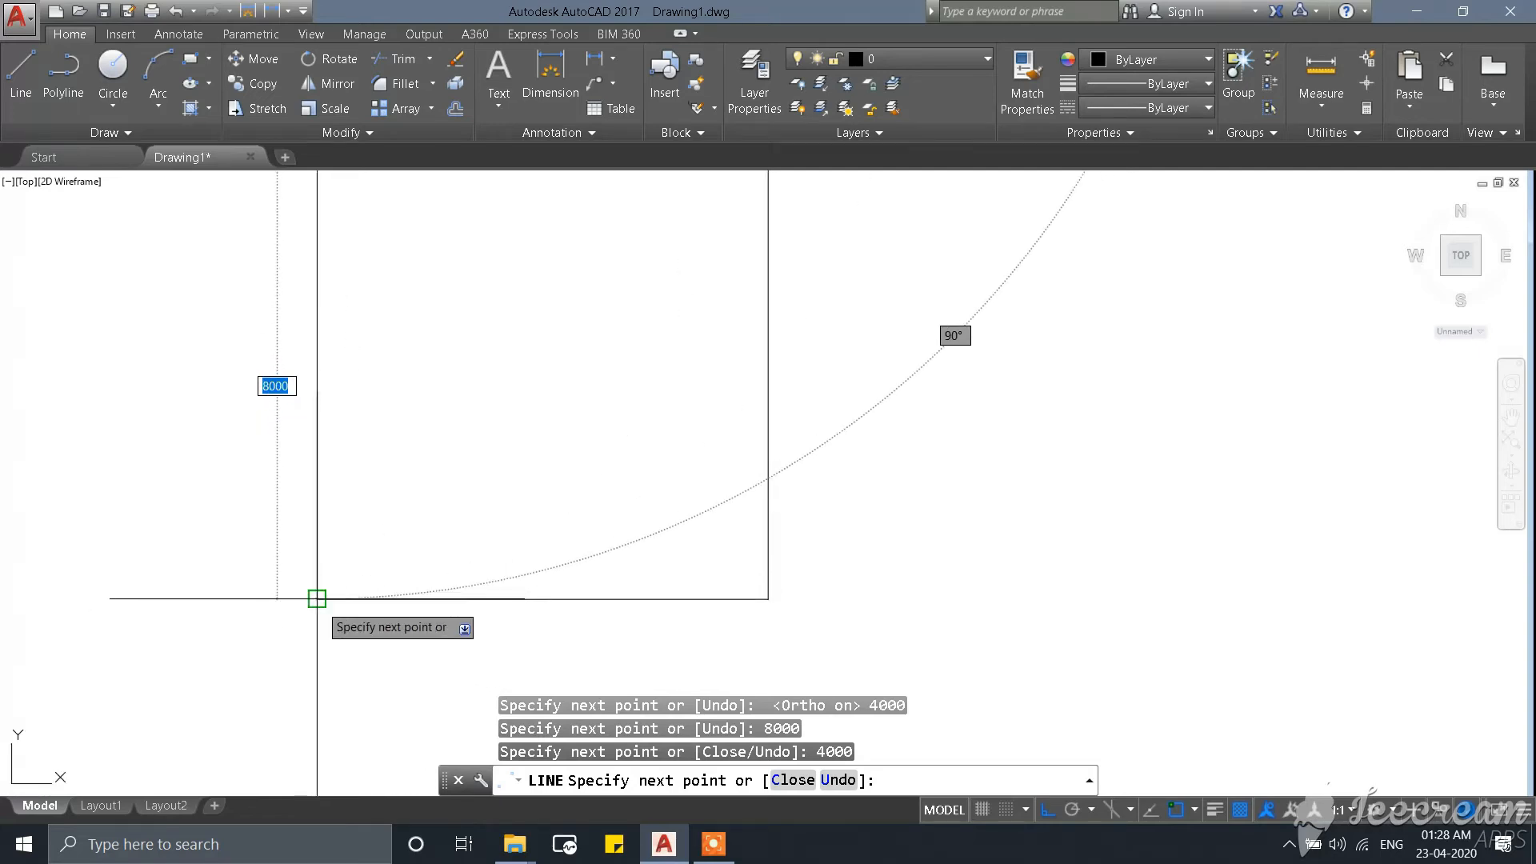
{"action": "scroll", "coordinate": [317, 598], "scroll_direction": "down", "scroll_amount": 6}
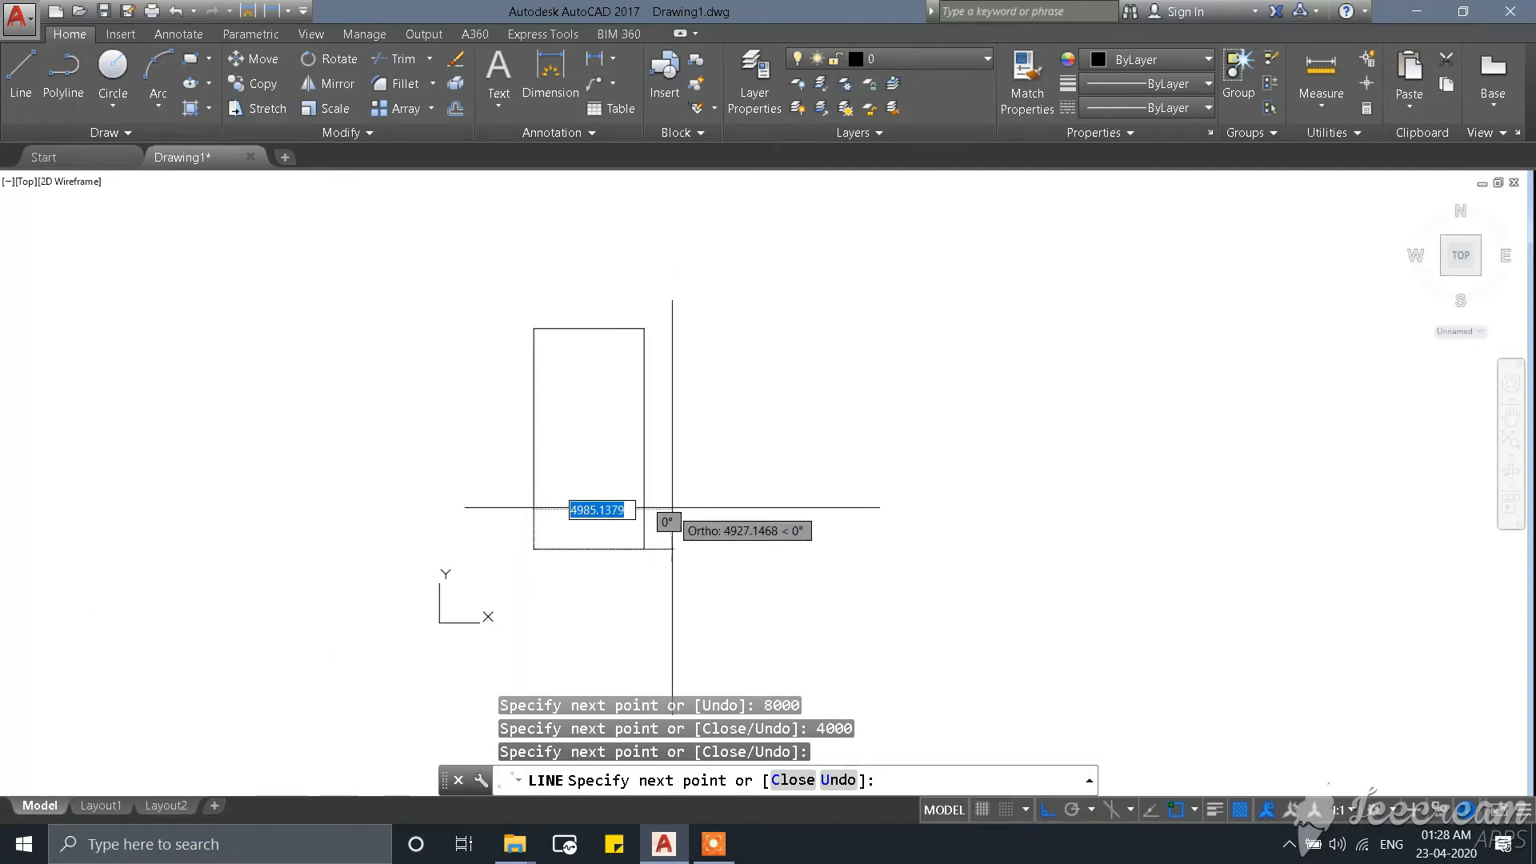
{"action": "key", "text": "Escape"}
Examine the finished rectangle and its top edge at different zoom levels.
{"action": "scroll", "coordinate": [804, 454], "scroll_direction": "up", "scroll_amount": 2}
{"action": "scroll", "coordinate": [453, 507], "scroll_direction": "down", "scroll_amount": 4}
{"action": "scroll", "coordinate": [563, 631], "scroll_direction": "up", "scroll_amount": 4}
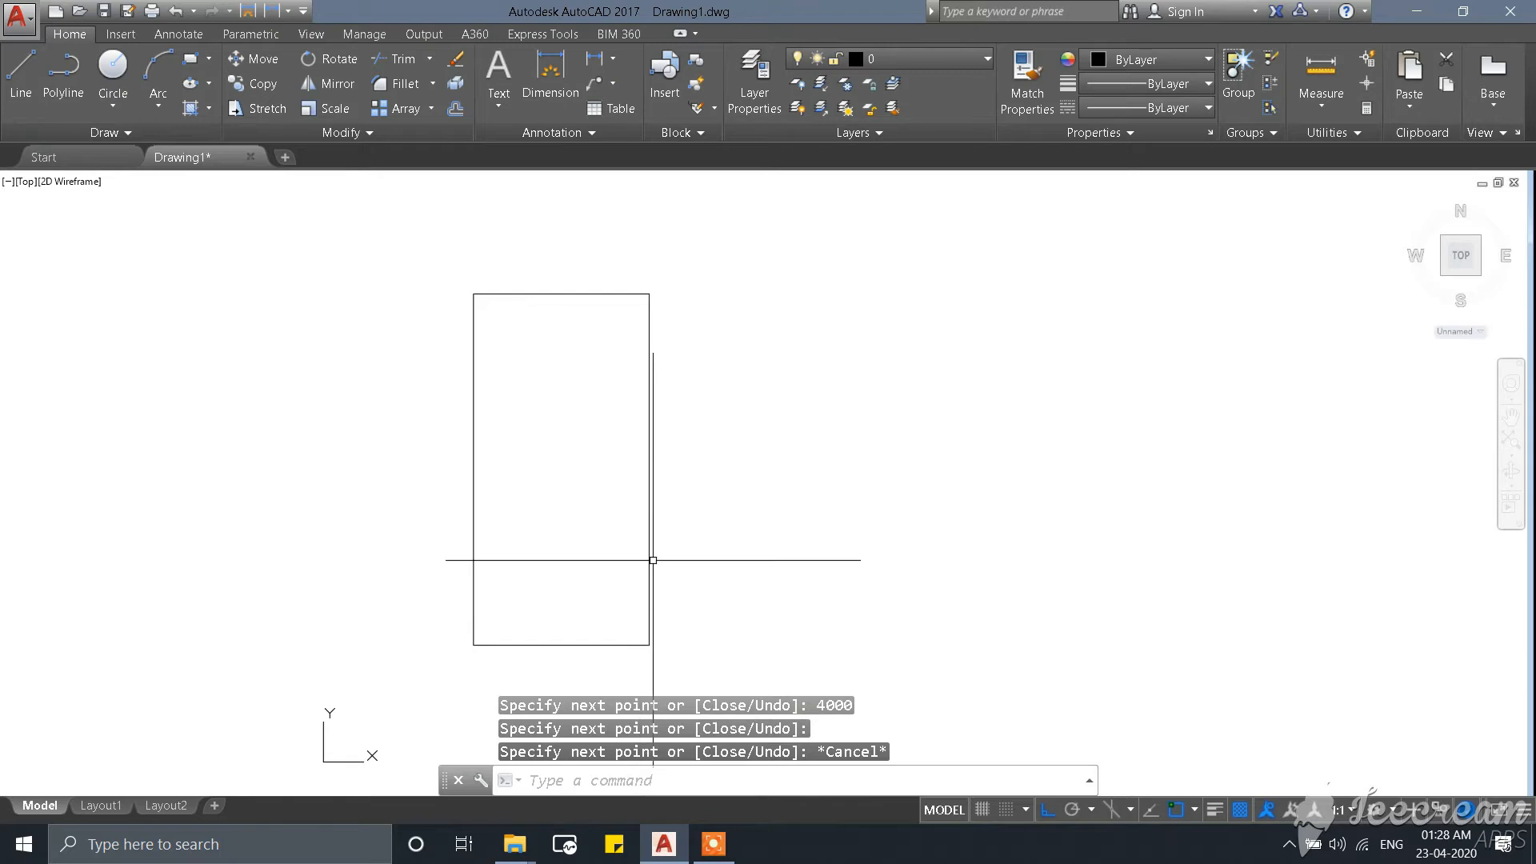
{"action": "scroll", "coordinate": [653, 560], "scroll_direction": "down", "scroll_amount": 2}
{"action": "scroll", "coordinate": [650, 376], "scroll_direction": "up", "scroll_amount": 4}
{"action": "scroll", "coordinate": [341, 414], "scroll_direction": "down", "scroll_amount": 2}
{"action": "middle_click_drag", "start_coordinate": [346, 581], "coordinate": [563, 491]}
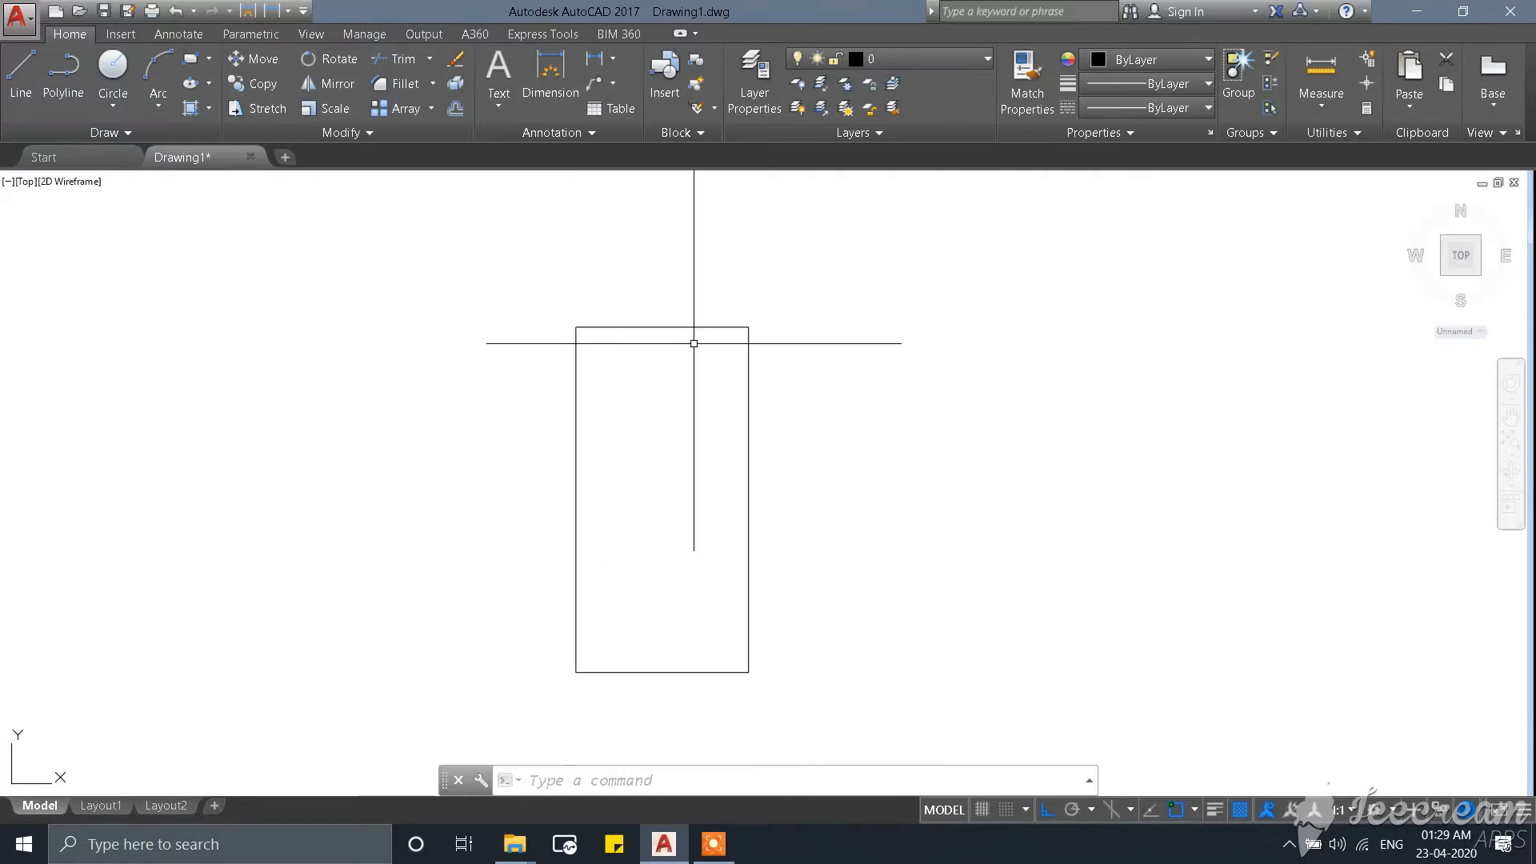
{"action": "scroll", "coordinate": [778, 326], "scroll_direction": "up", "scroll_amount": 4}
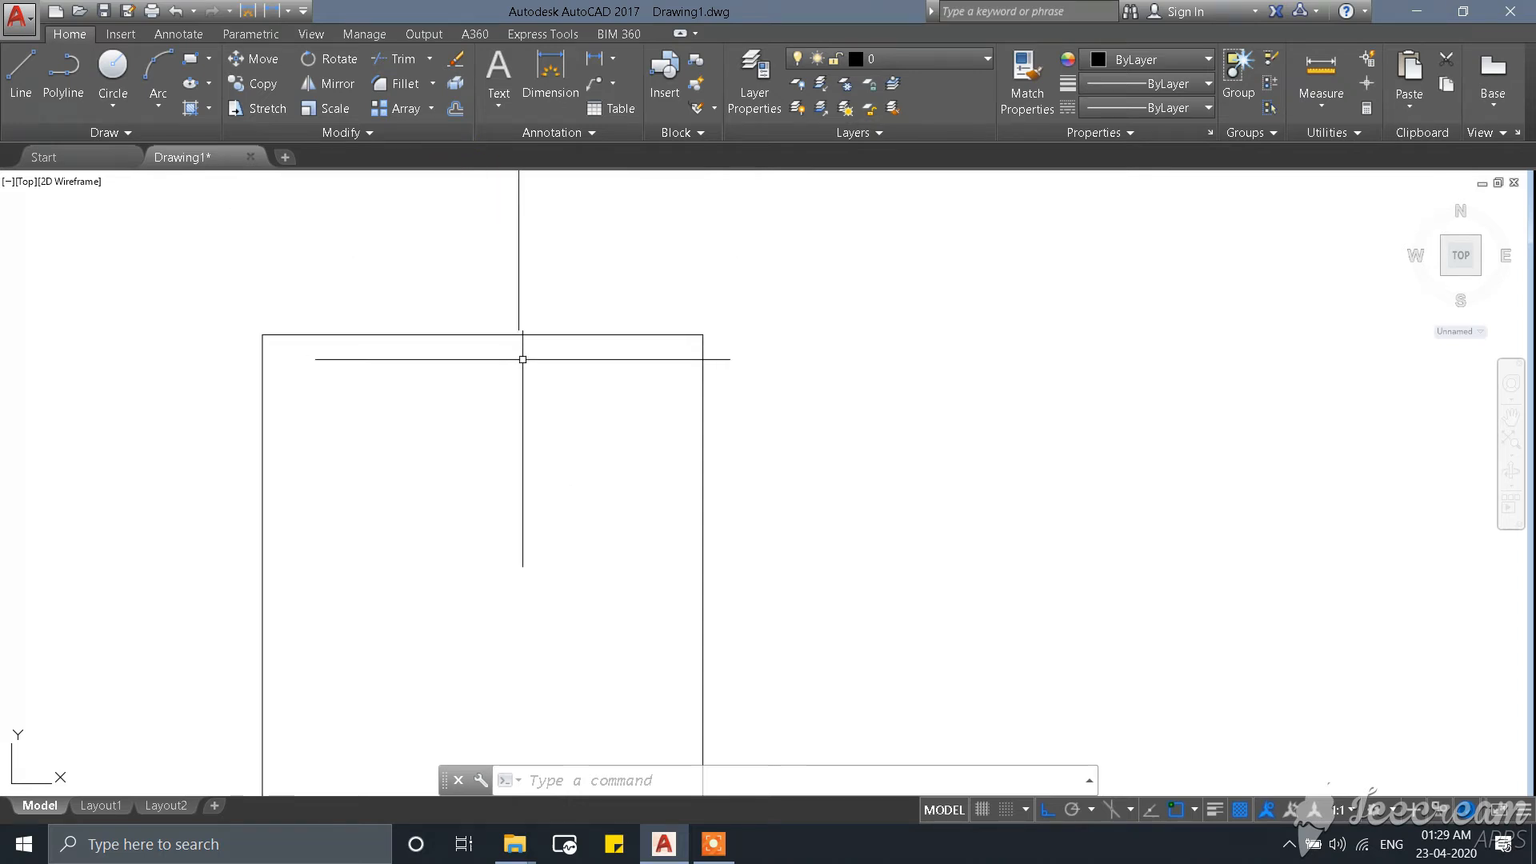
Offset the rectangle's top edge 230 mm outward with the Offset command to form the wall thickness.
{"action": "type", "text": "o"}
{"action": "key", "text": "Return"}
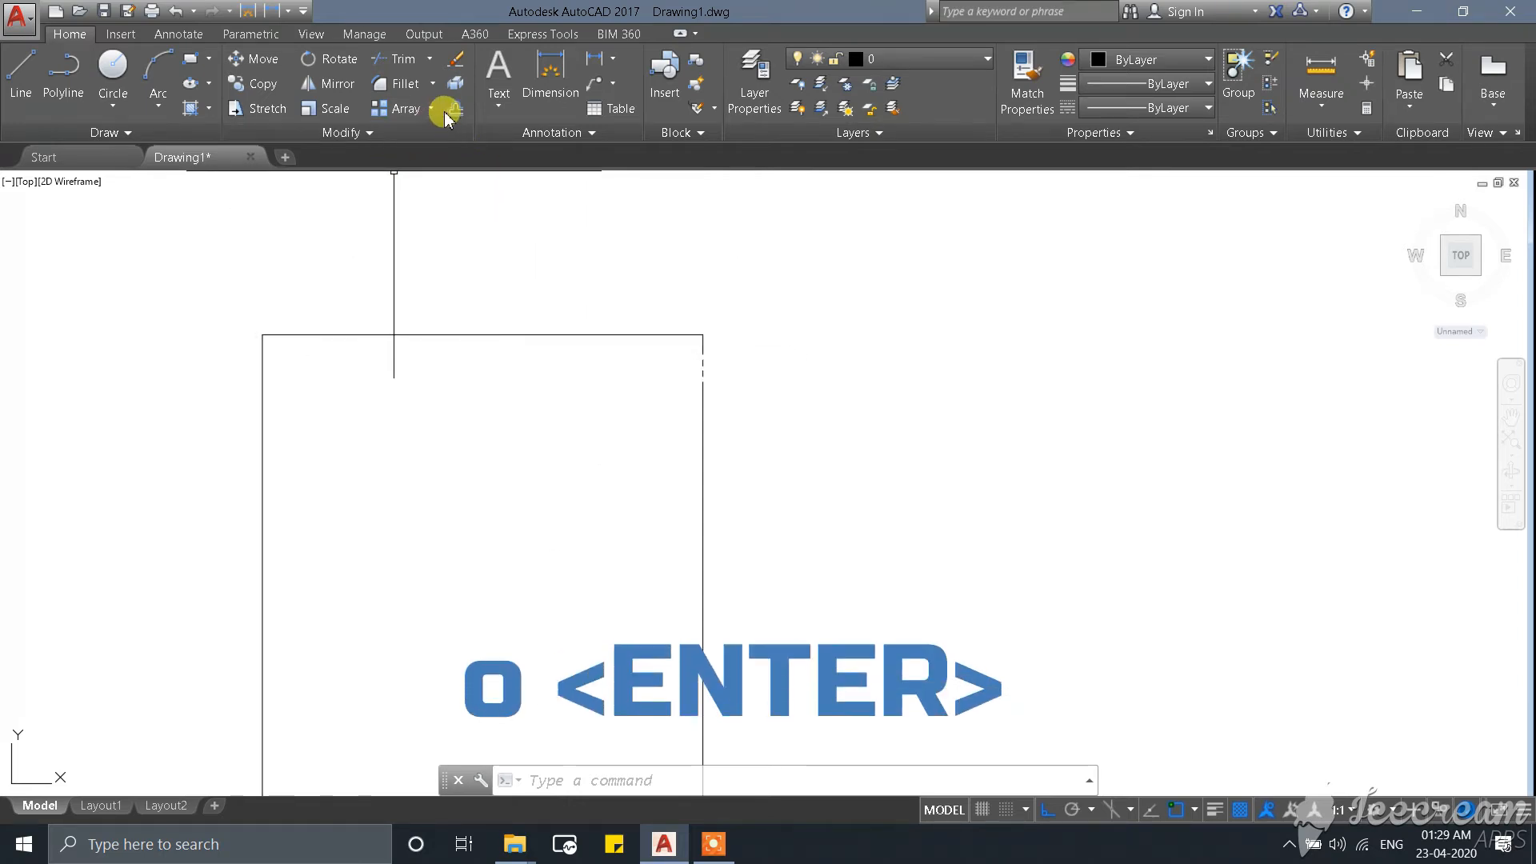
{"action": "type", "text": "o"}
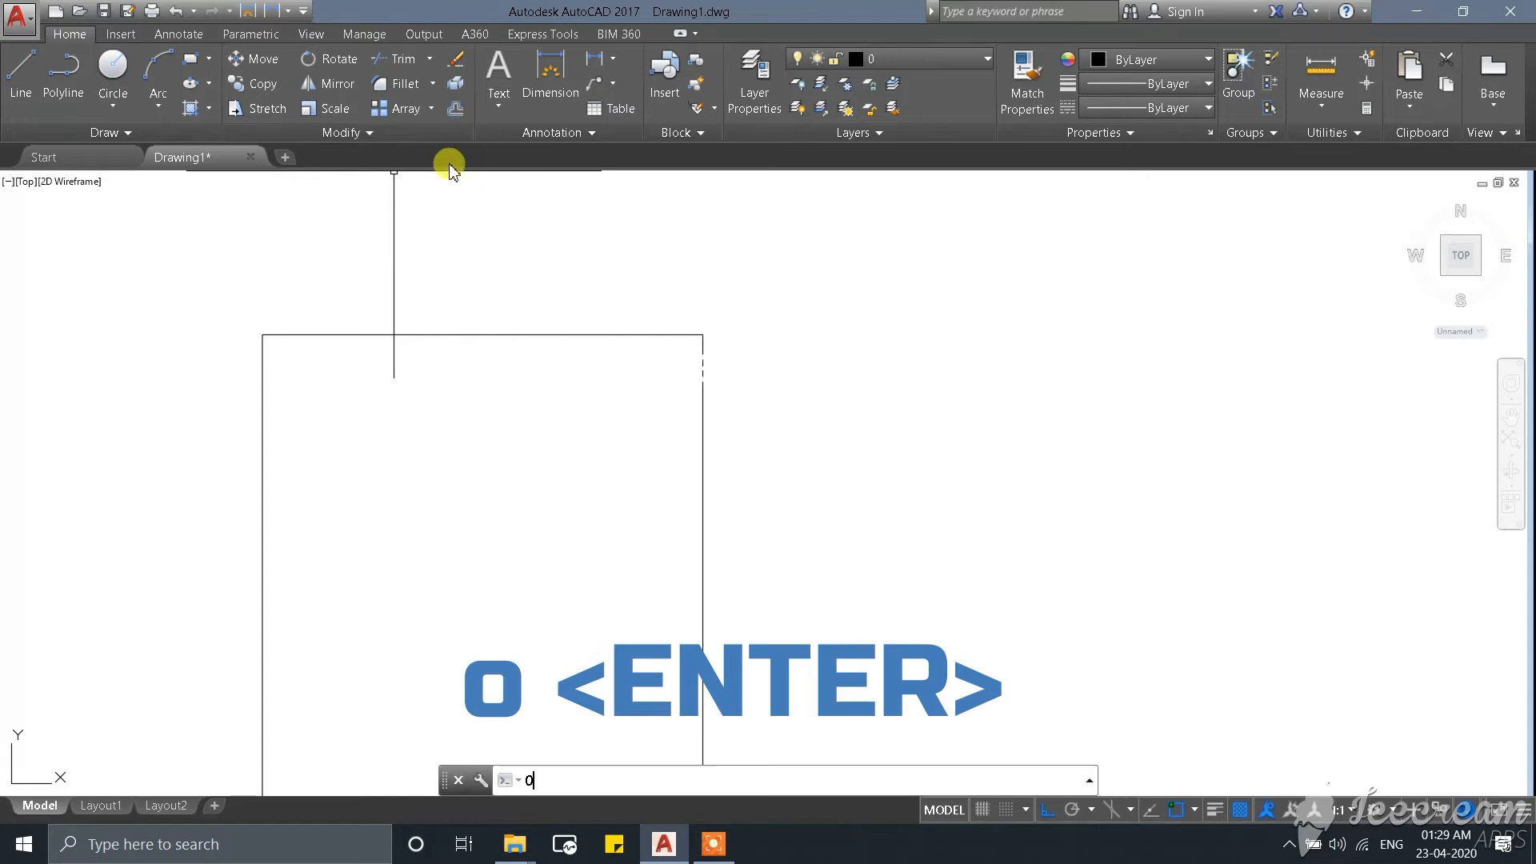
{"action": "key", "text": "Return"}
{"action": "scroll", "coordinate": [552, 286], "scroll_direction": "down", "scroll_amount": 2}
{"action": "scroll", "coordinate": [497, 240], "scroll_direction": "up", "scroll_amount": 3}
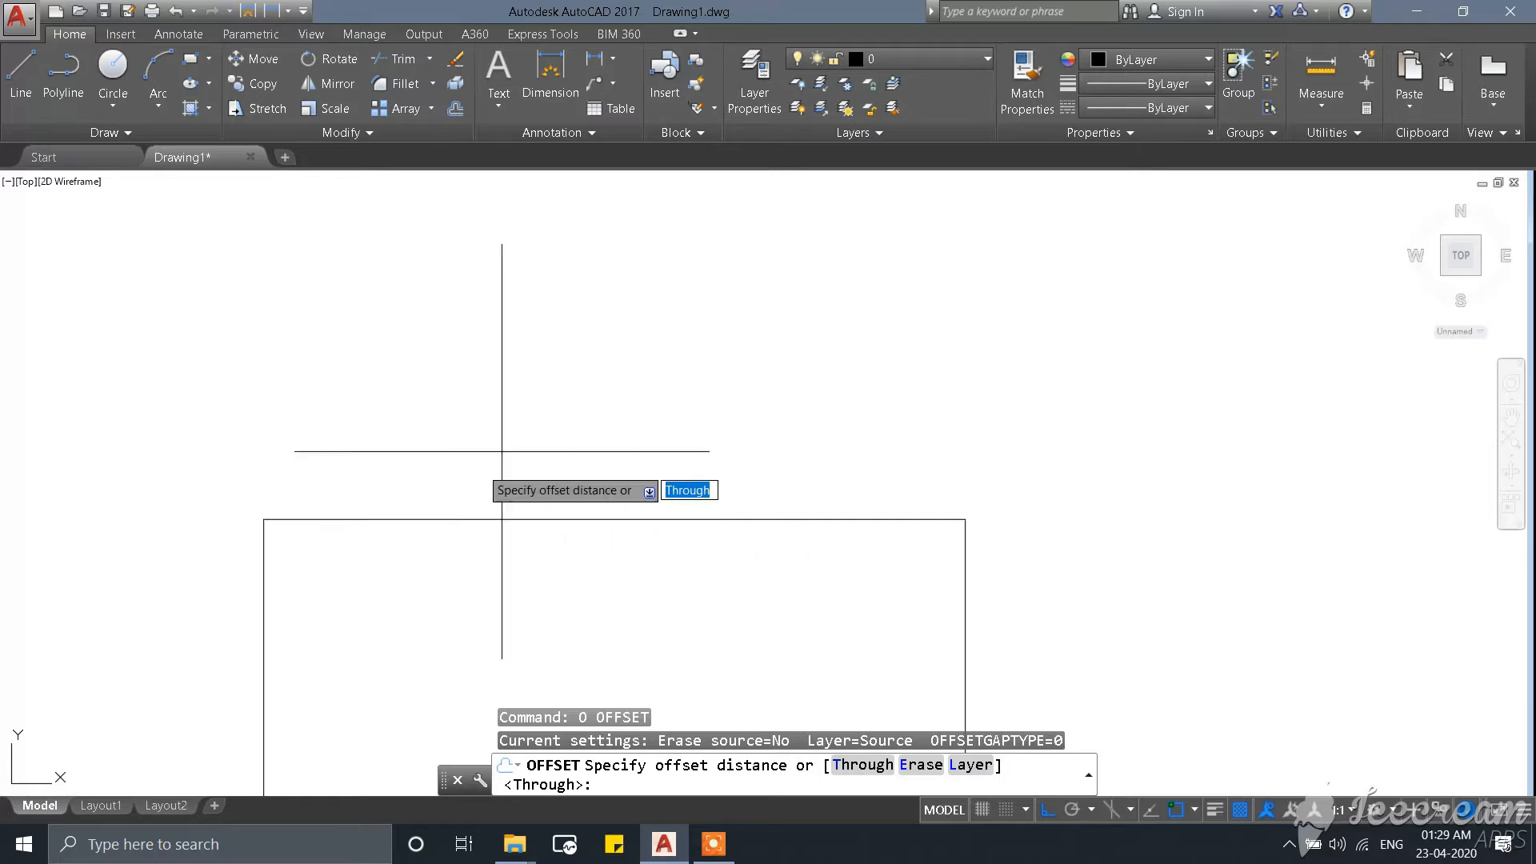
{"action": "scroll", "coordinate": [508, 446], "scroll_direction": "down", "scroll_amount": 2}
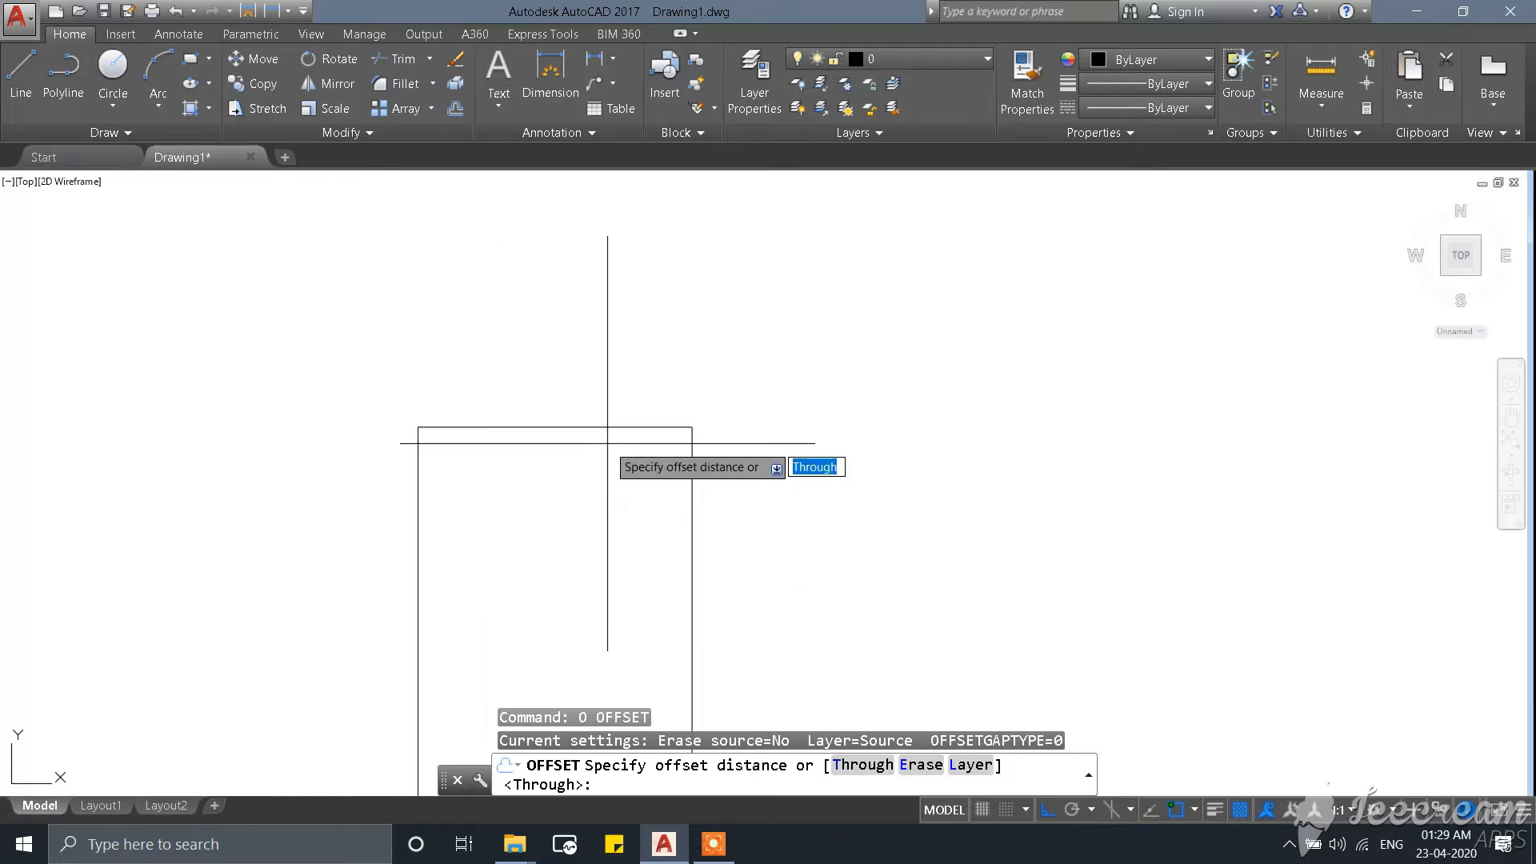
{"action": "left_click", "coordinate": [542, 442]}
{"action": "scroll", "coordinate": [509, 390], "scroll_direction": "up", "scroll_amount": 2}
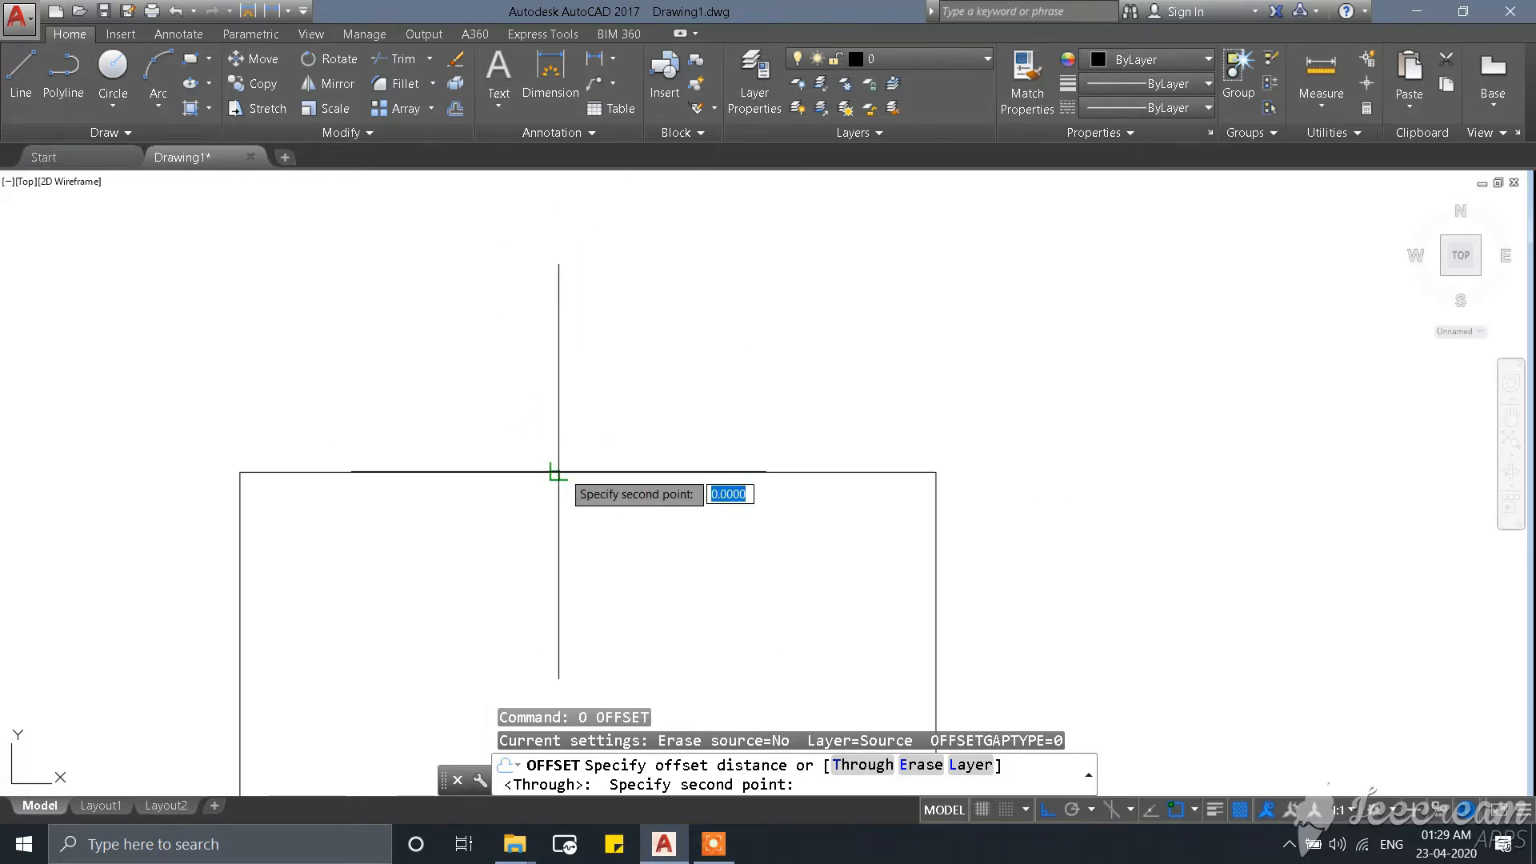
{"action": "scroll", "coordinate": [560, 472], "scroll_direction": "up", "scroll_amount": 1}
{"action": "scroll", "coordinate": [576, 369], "scroll_direction": "down", "scroll_amount": 1}
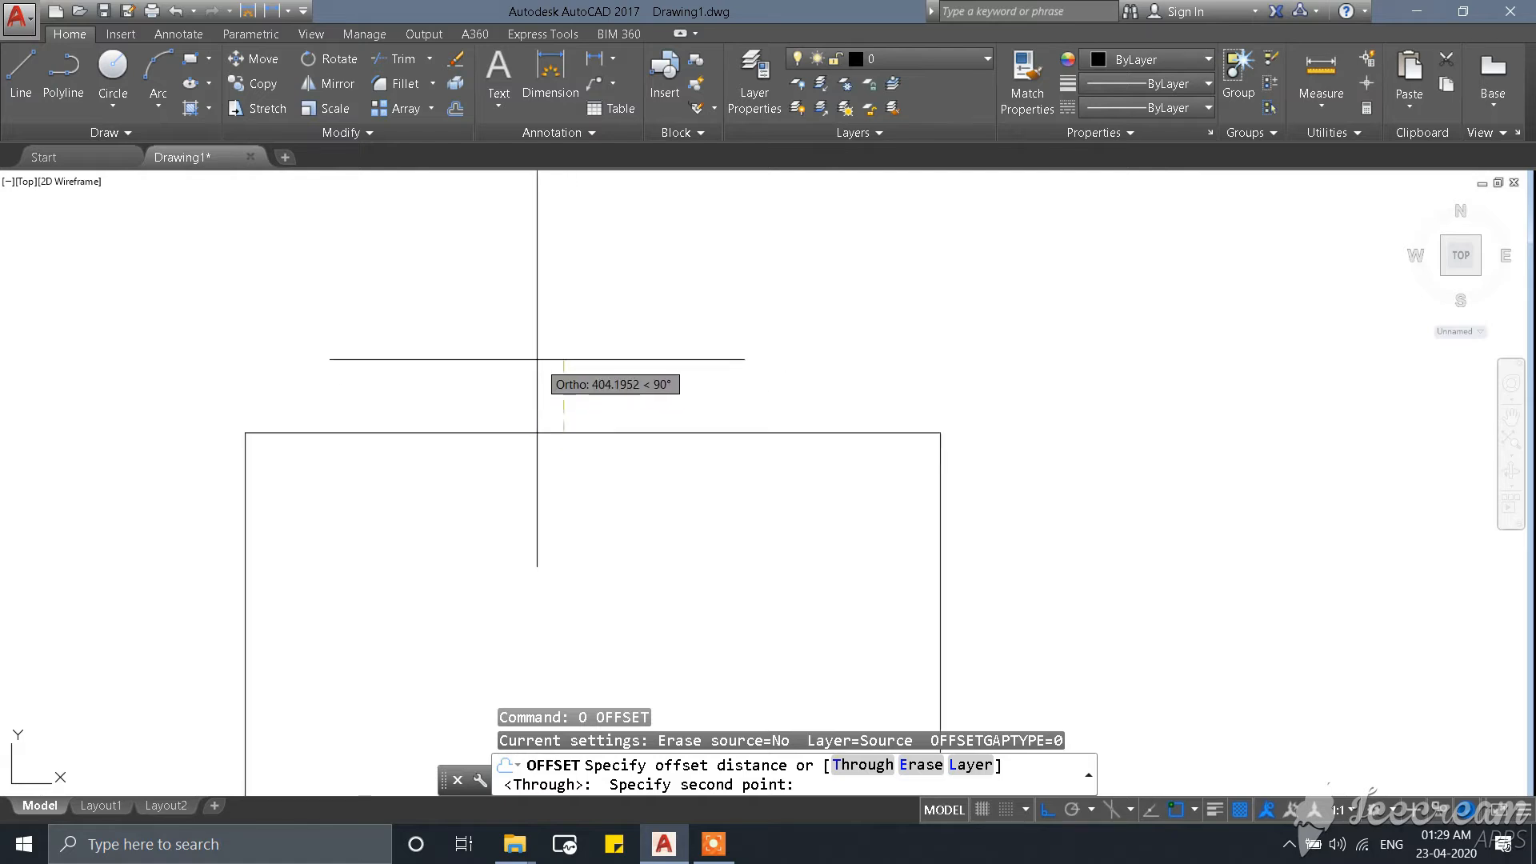
{"action": "scroll", "coordinate": [556, 363], "scroll_direction": "up", "scroll_amount": 2}
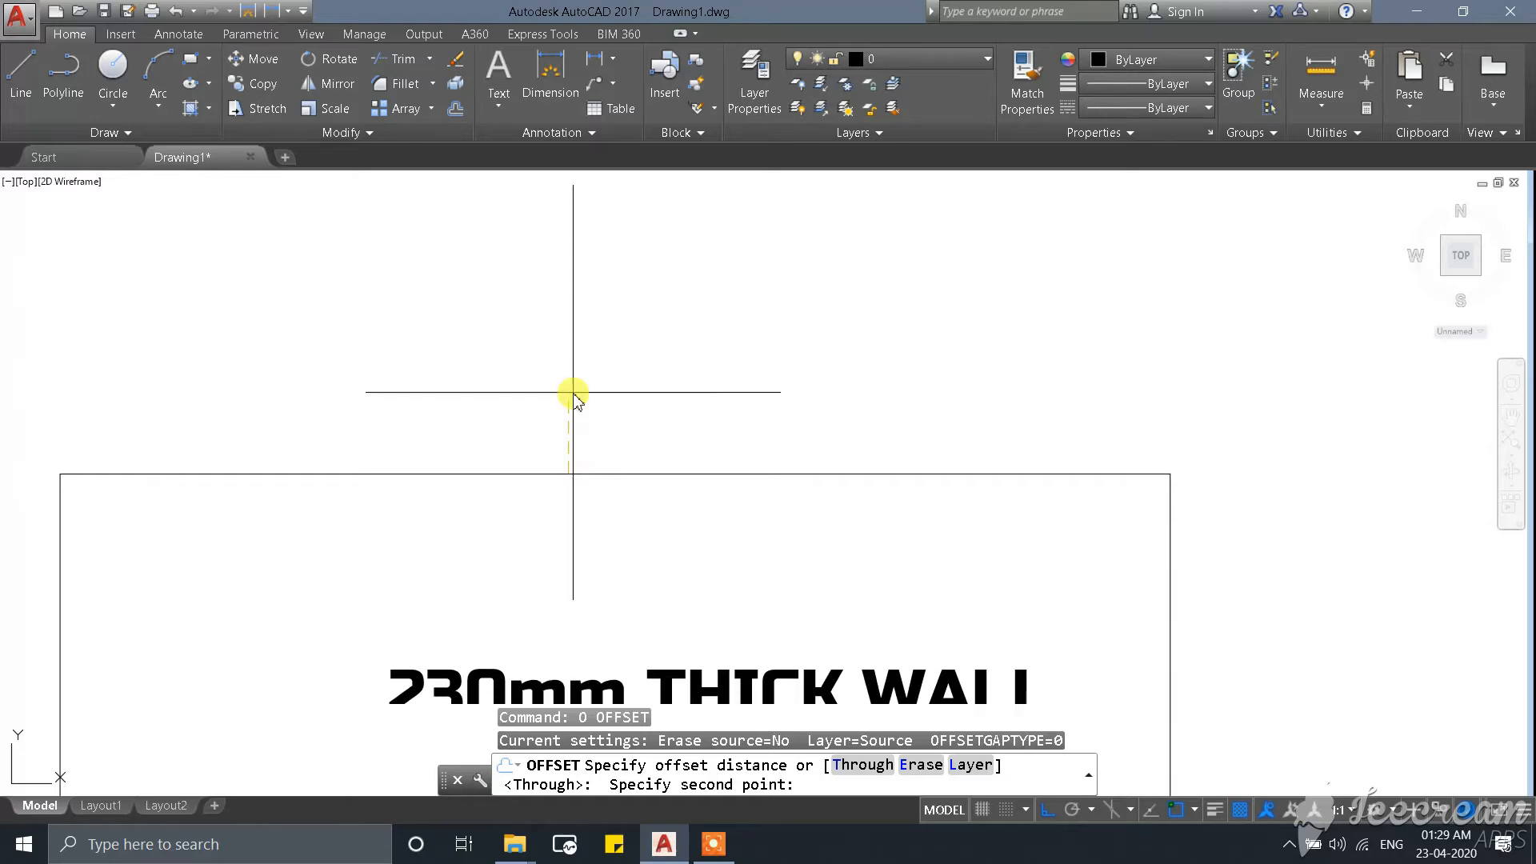
{"action": "type", "text": "230"}
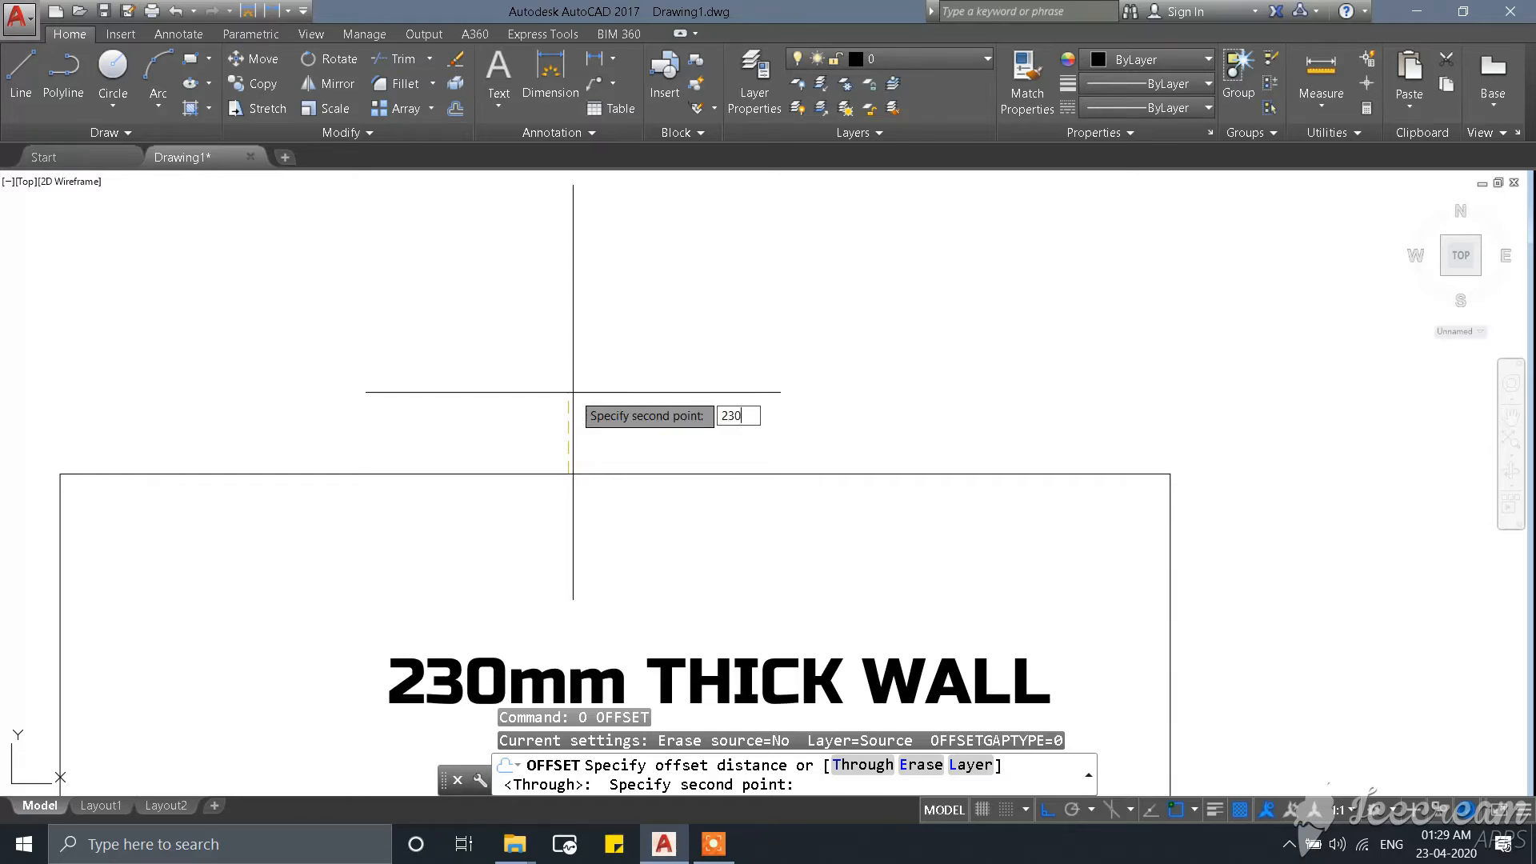
{"action": "key", "text": "Return"}
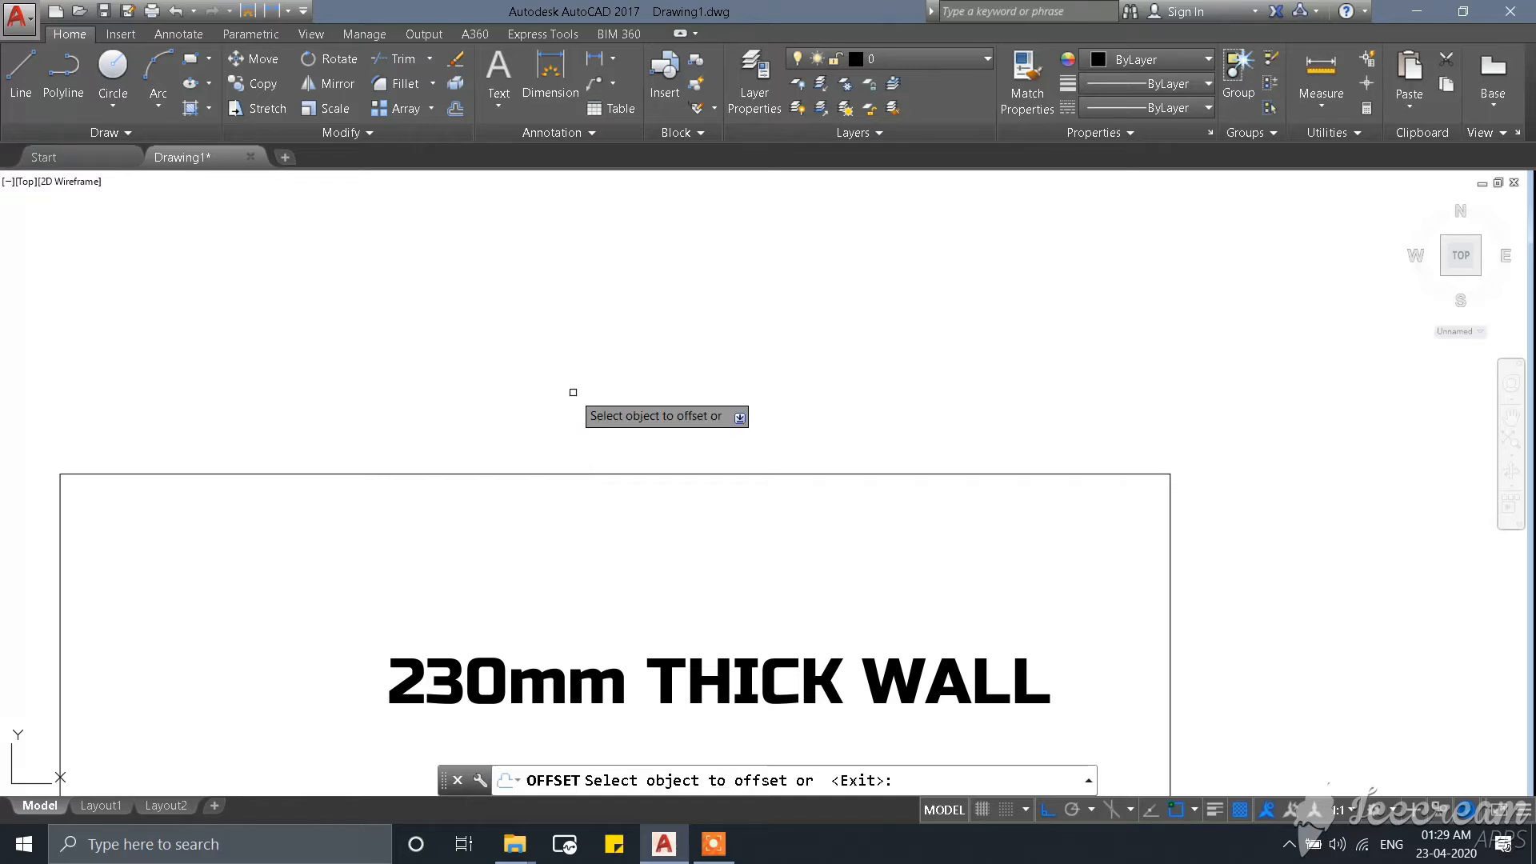
{"action": "left_click", "coordinate": [531, 476]}
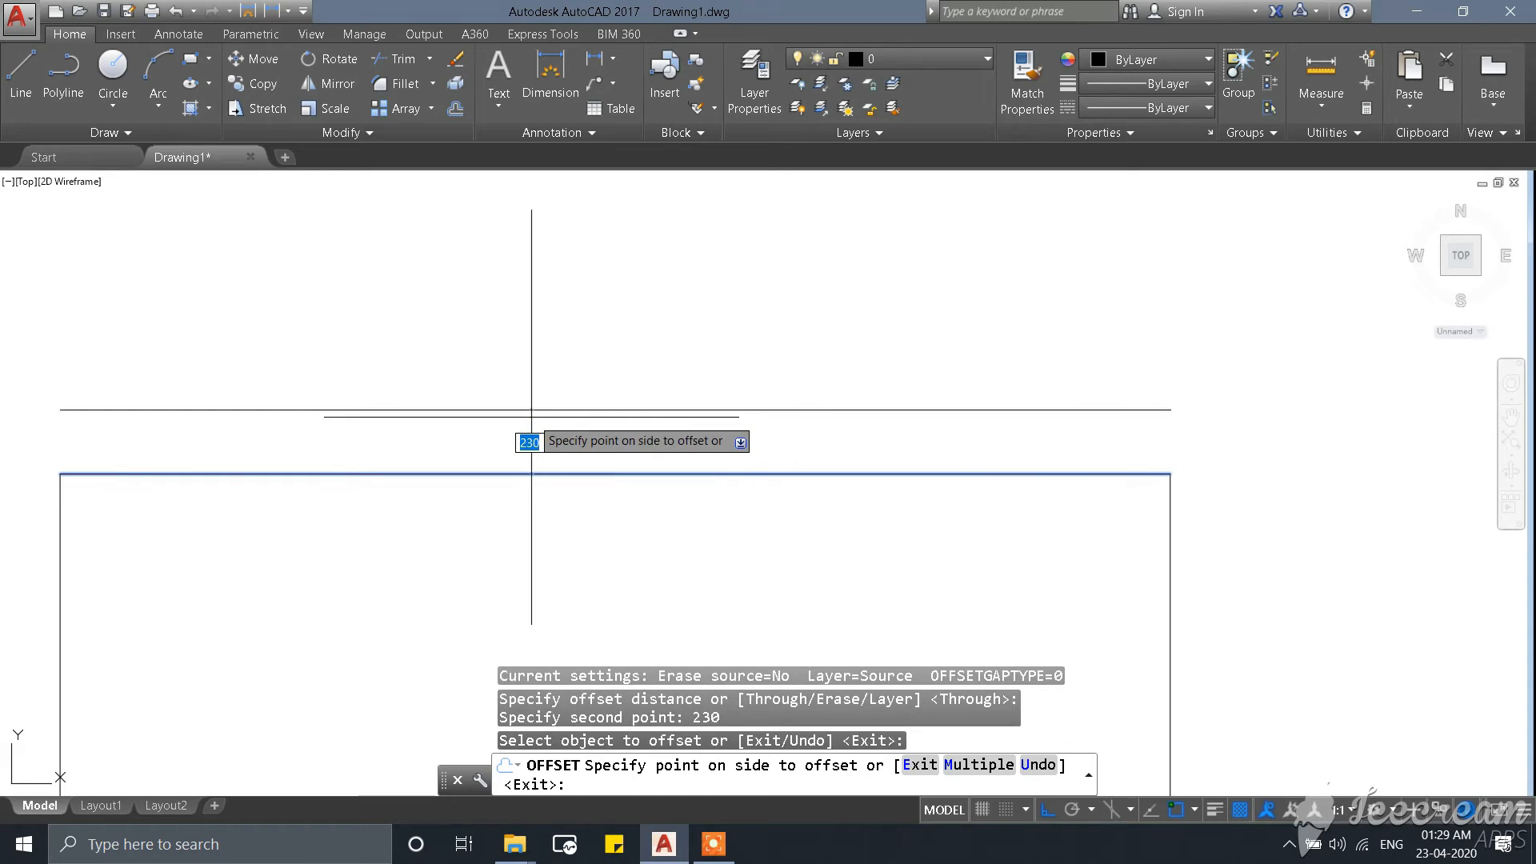
{"action": "left_click", "coordinate": [532, 433]}
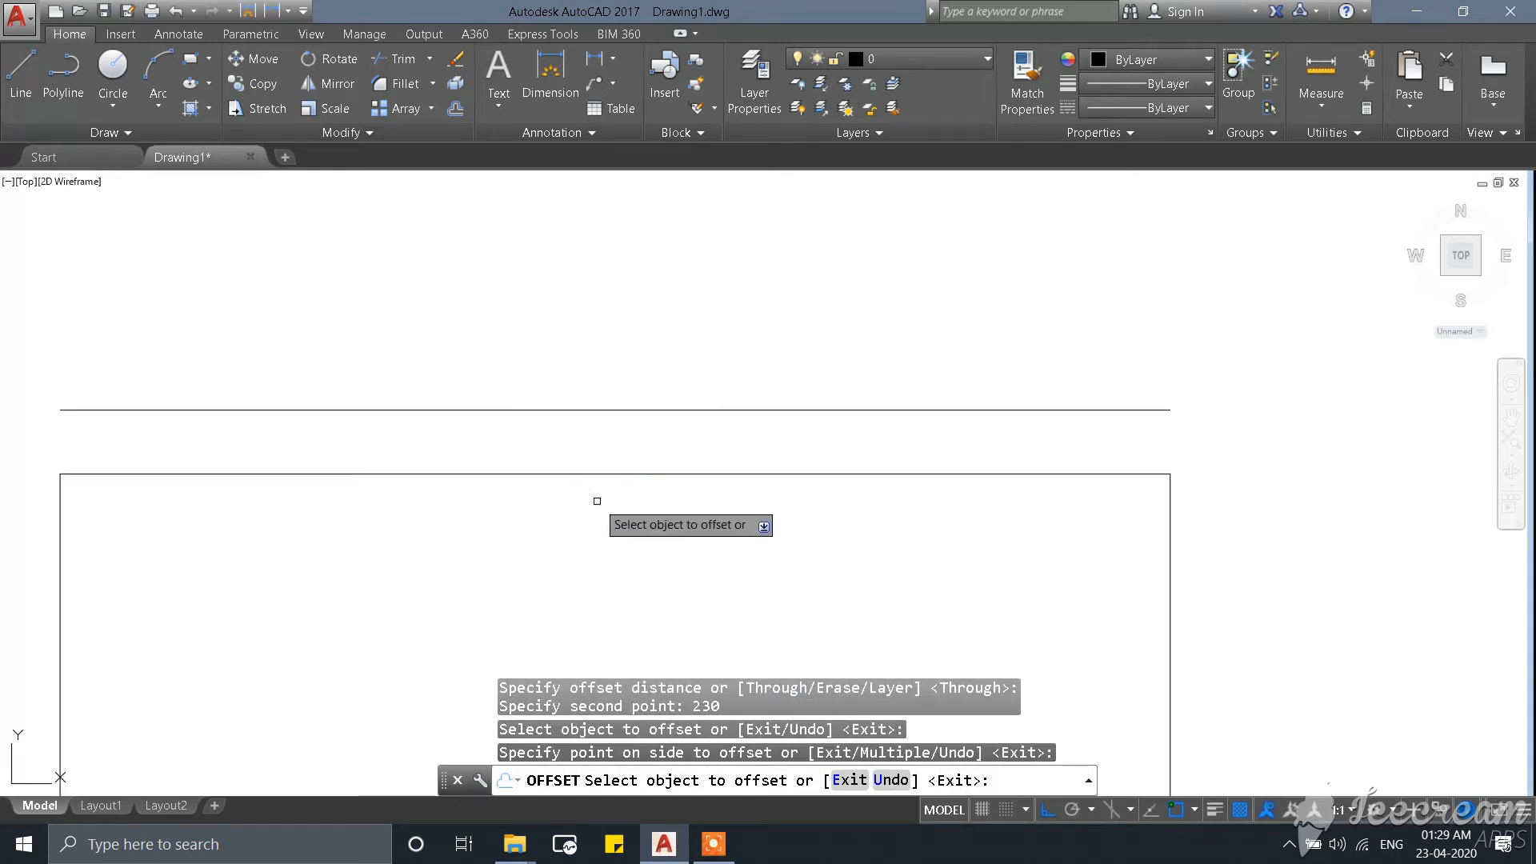
Offset the rectangle's right edge outward by the same 230 mm distance.
{"action": "scroll", "coordinate": [560, 328], "scroll_direction": "down", "scroll_amount": 4}
{"action": "scroll", "coordinate": [768, 400], "scroll_direction": "up", "scroll_amount": 2}
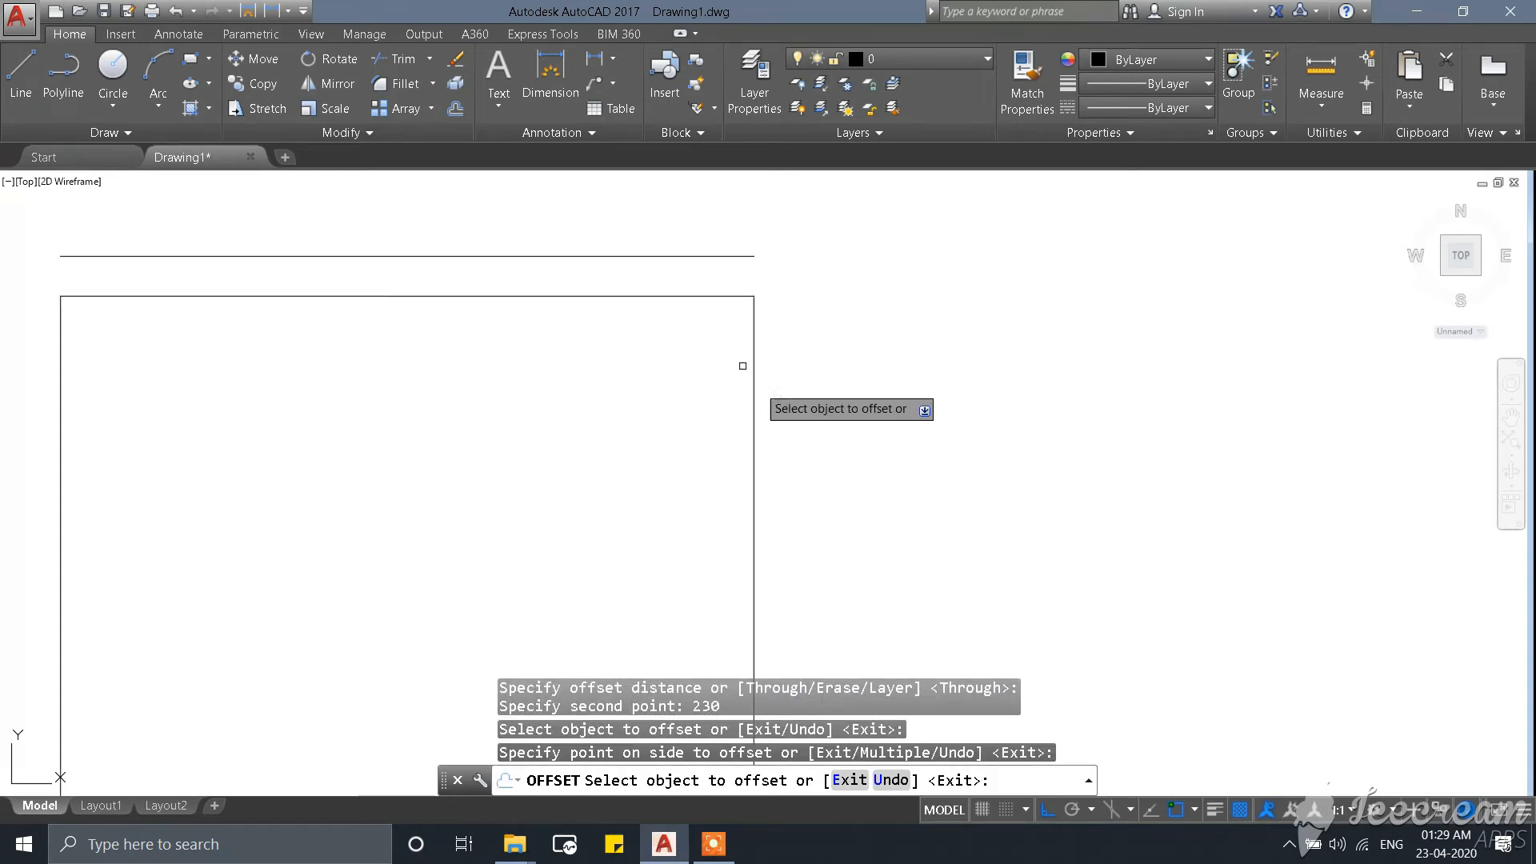
{"action": "left_click", "coordinate": [754, 323]}
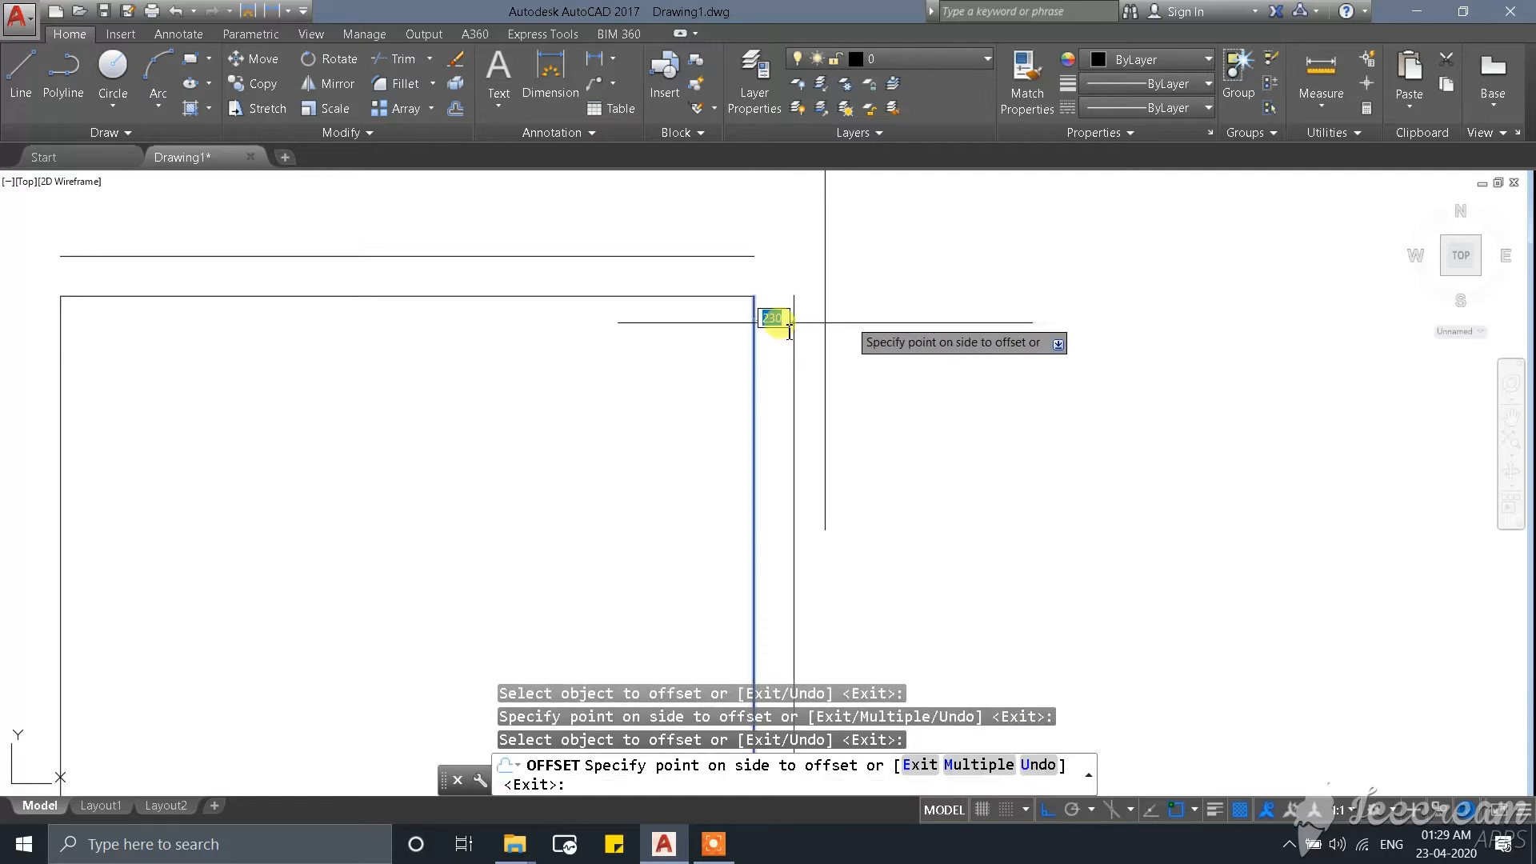
{"action": "scroll", "coordinate": [704, 336], "scroll_direction": "down", "scroll_amount": 2}
{"action": "scroll", "coordinate": [842, 342], "scroll_direction": "up", "scroll_amount": 1}
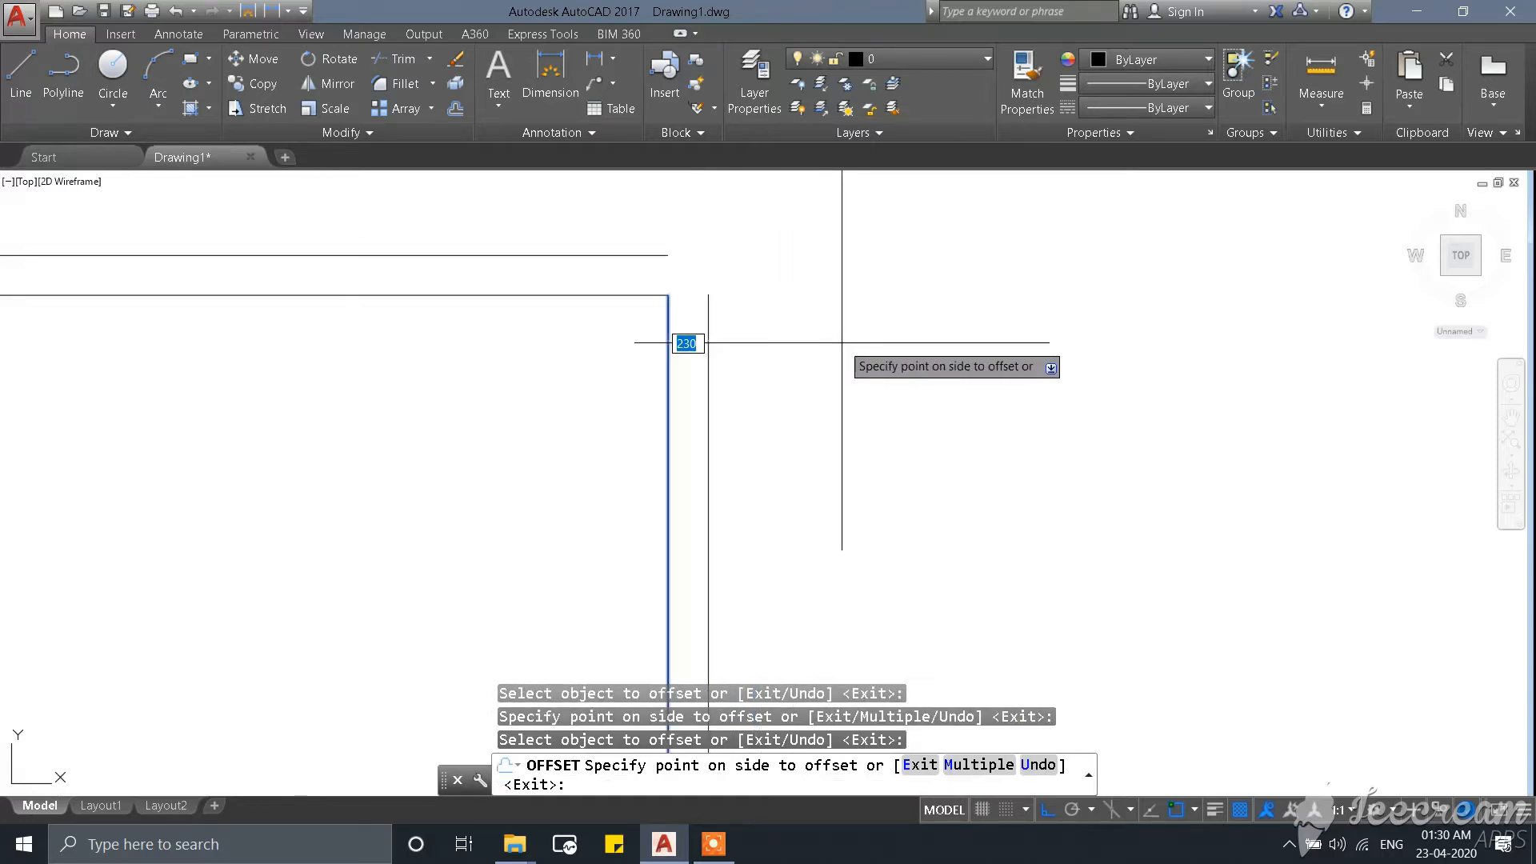
{"action": "left_click", "coordinate": [843, 343]}
Offset the rectangle's bottom edge outward by the same wall thickness.
{"action": "scroll", "coordinate": [813, 276], "scroll_direction": "down", "scroll_amount": 5}
{"action": "scroll", "coordinate": [812, 435], "scroll_direction": "up", "scroll_amount": 6}
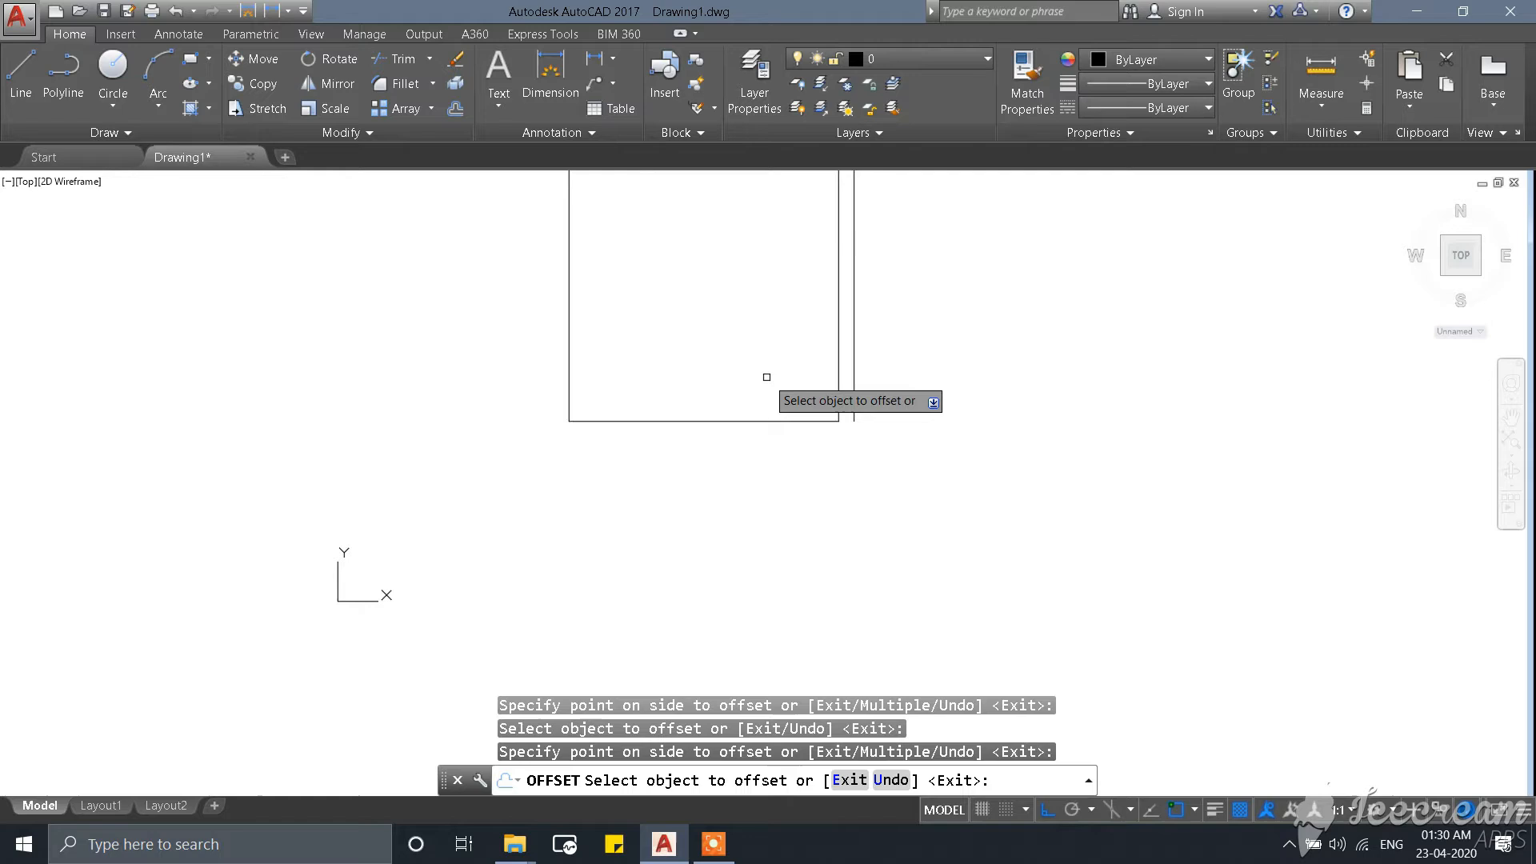
{"action": "left_click", "coordinate": [792, 421]}
{"action": "left_click", "coordinate": [787, 467]}
Offset the rectangle's left edge outward by the same wall thickness and end the Offset command.
{"action": "scroll", "coordinate": [611, 346], "scroll_direction": "down", "scroll_amount": 7}
{"action": "scroll", "coordinate": [598, 228], "scroll_direction": "up", "scroll_amount": 7}
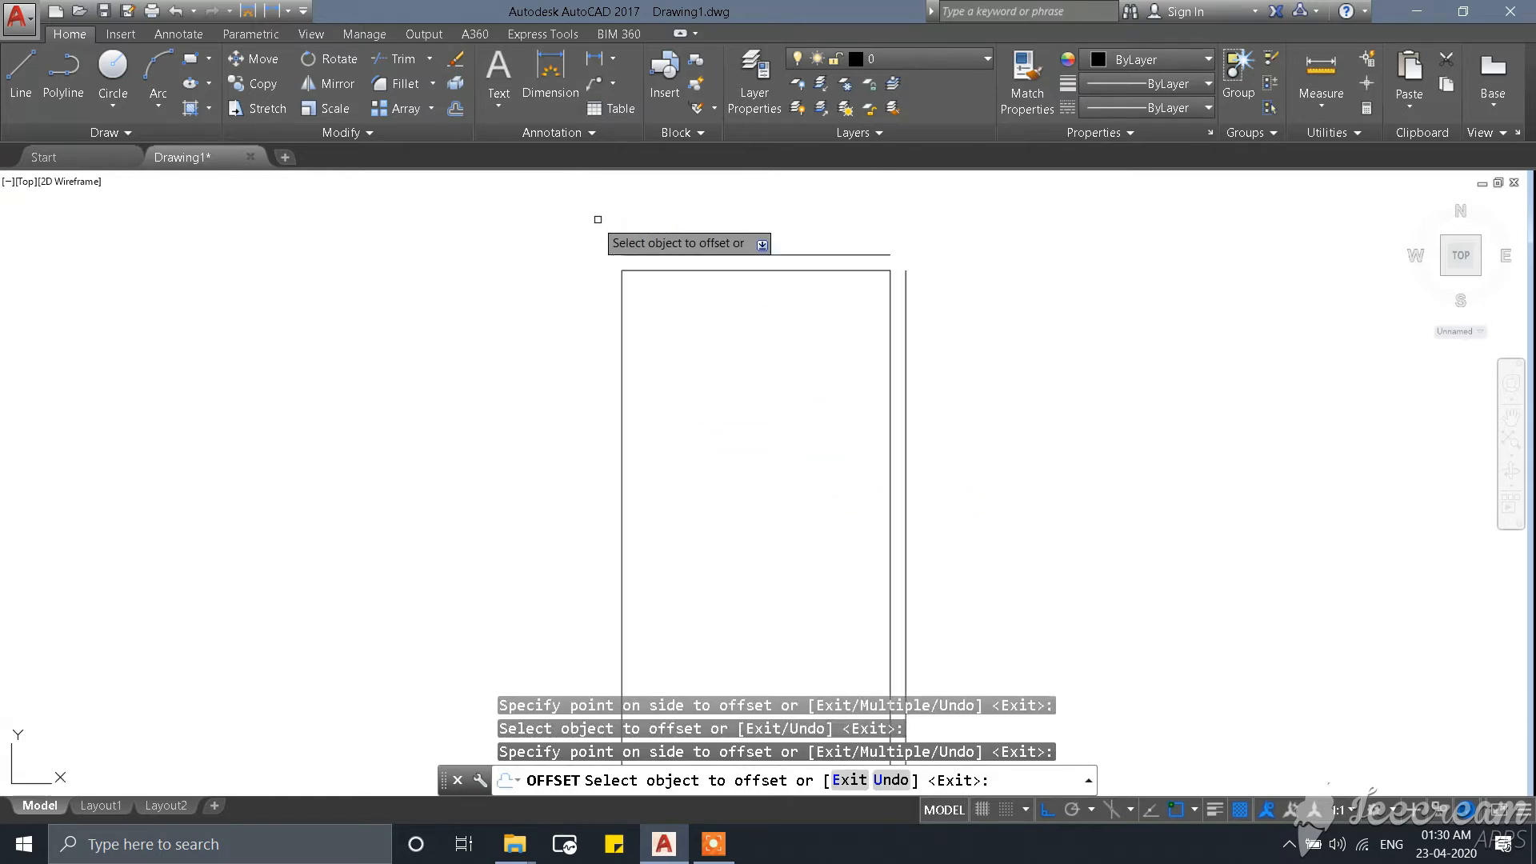
{"action": "left_click", "coordinate": [623, 318]}
{"action": "left_click", "coordinate": [564, 303]}
{"action": "scroll", "coordinate": [594, 244], "scroll_direction": "down", "scroll_amount": 2}
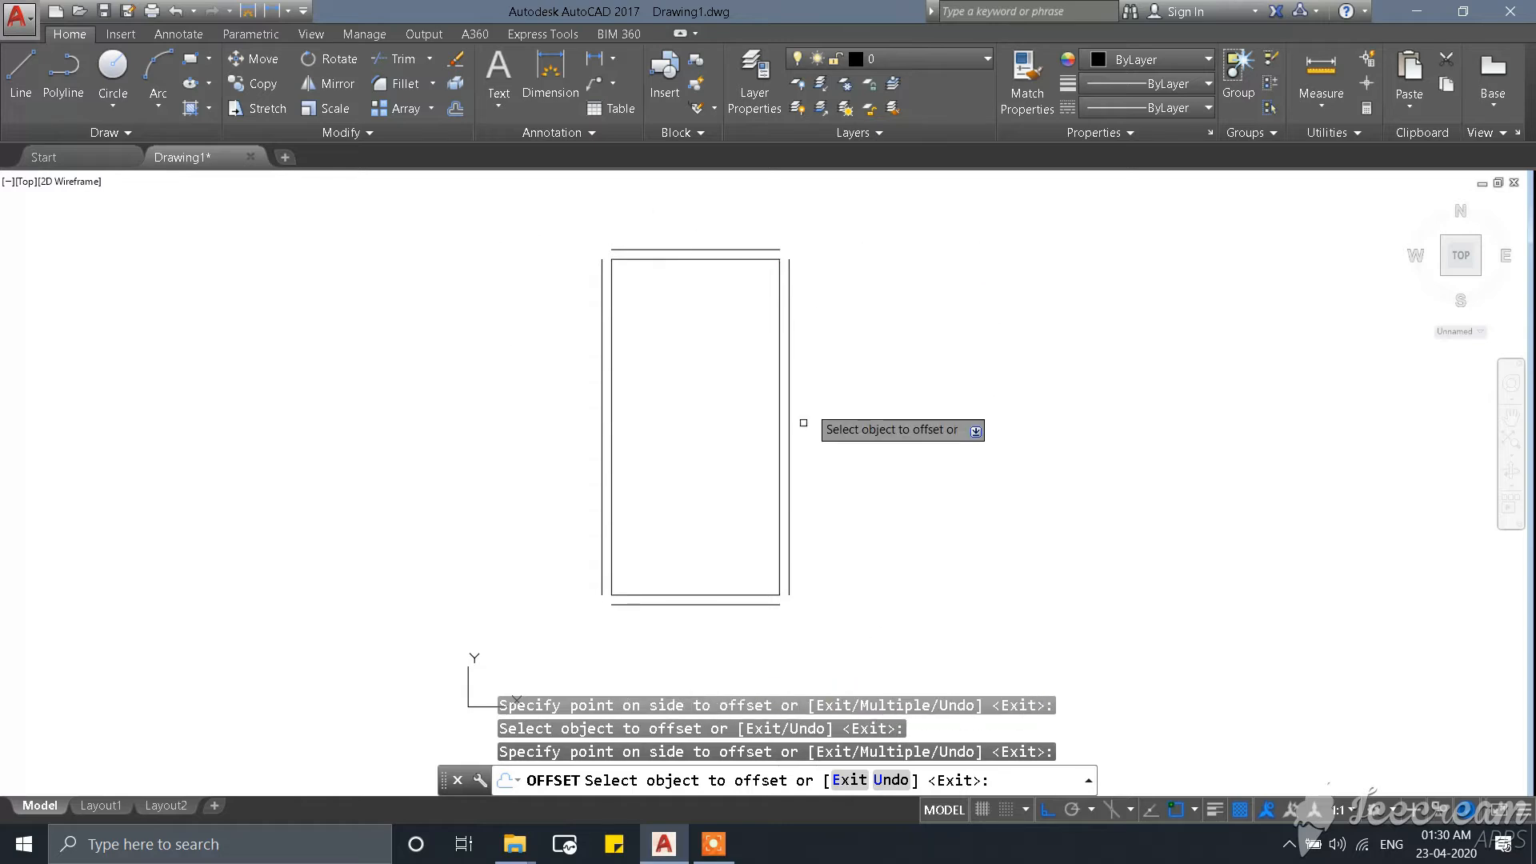
{"action": "key", "text": "Escape"}
{"action": "scroll", "coordinate": [792, 228], "scroll_direction": "up", "scroll_amount": 5}
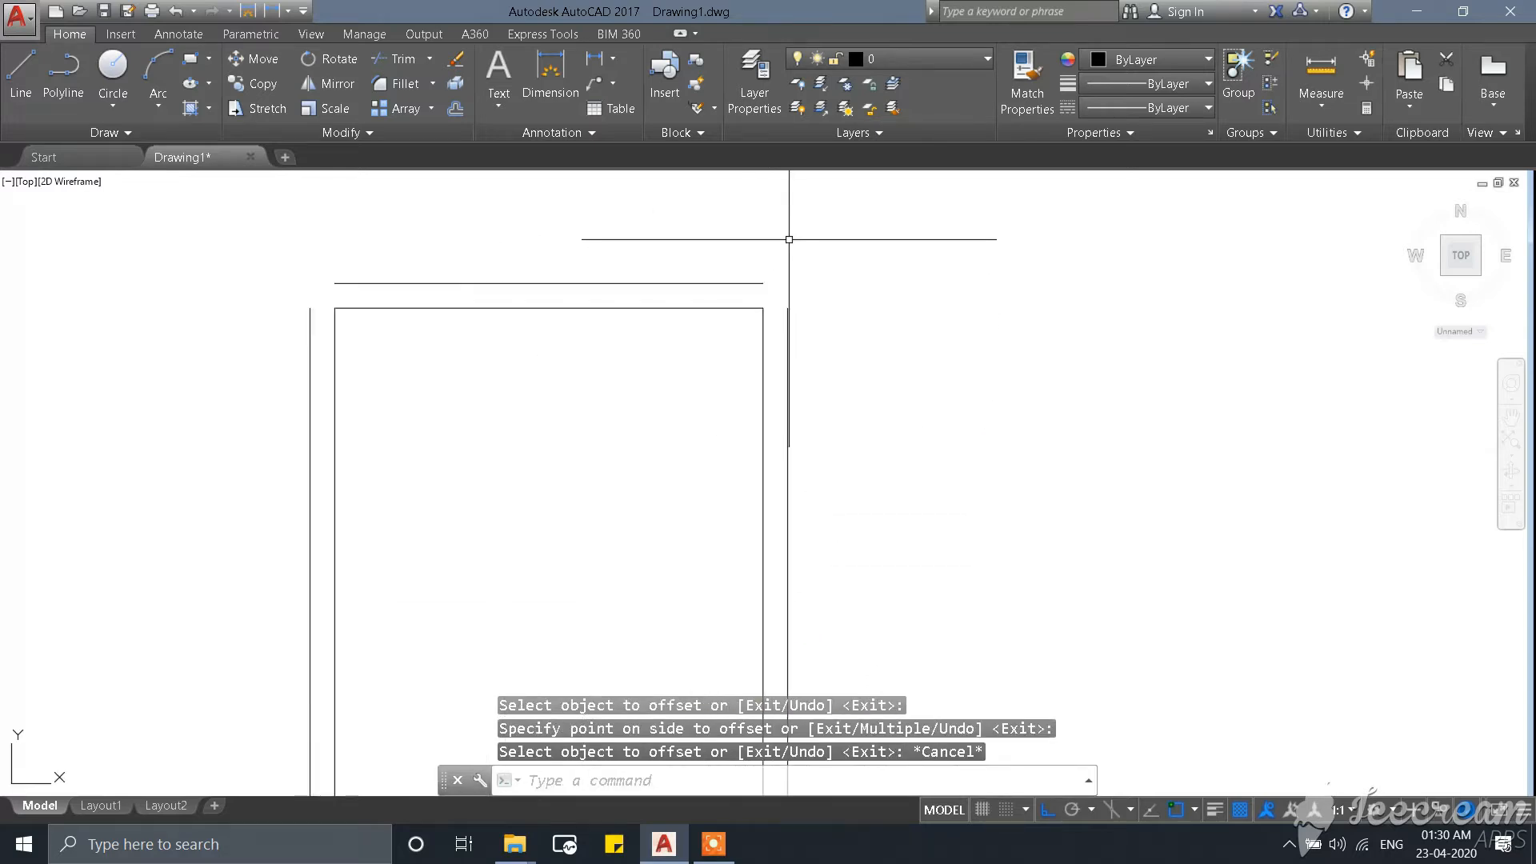
{"action": "scroll", "coordinate": [801, 444], "scroll_direction": "down", "scroll_amount": 4}
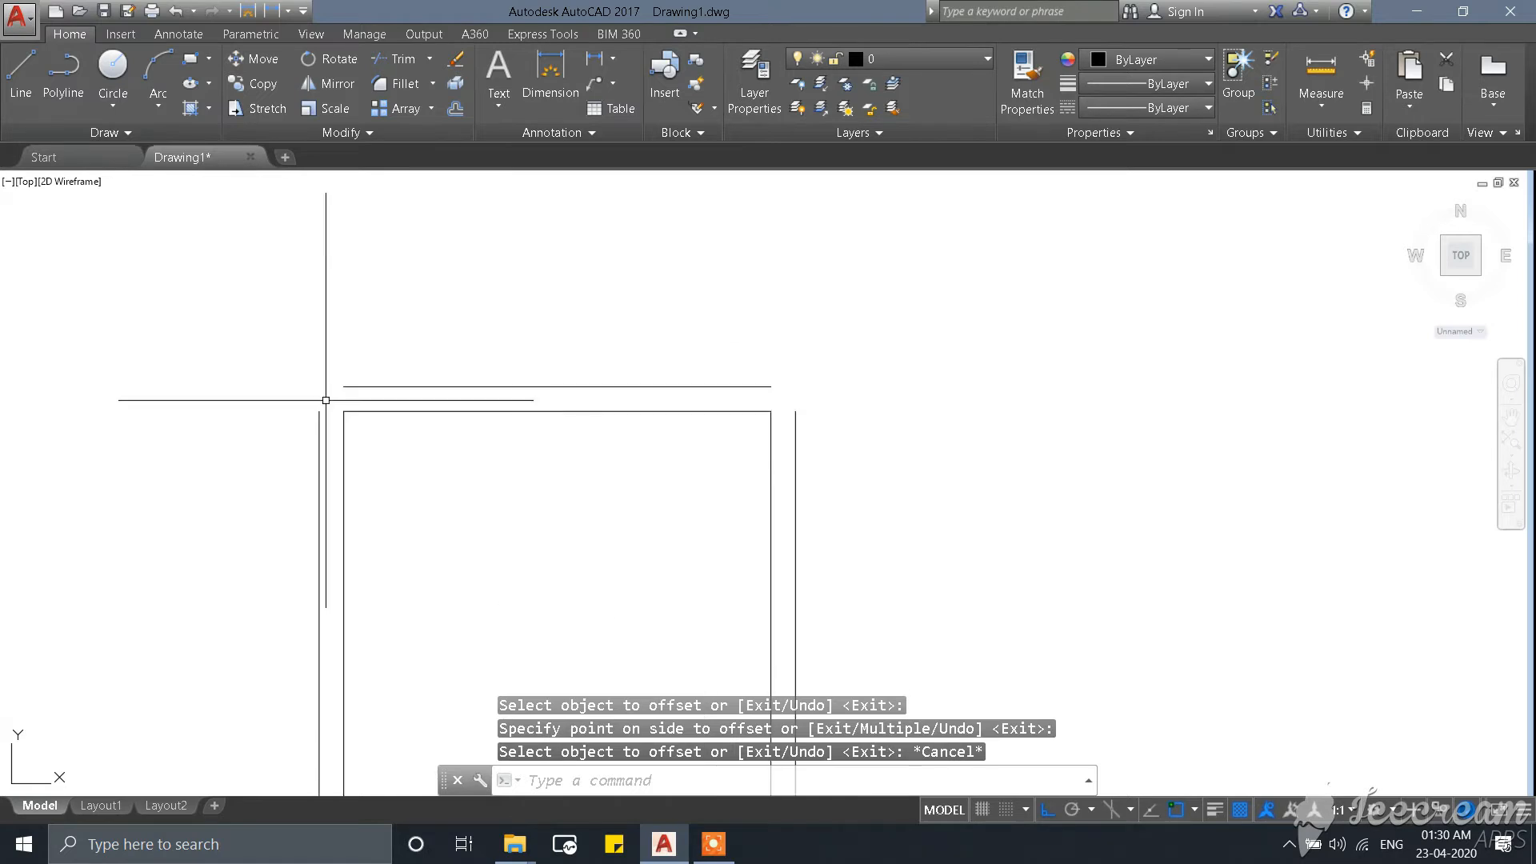
{"action": "scroll", "coordinate": [276, 400], "scroll_direction": "up", "scroll_amount": 4}
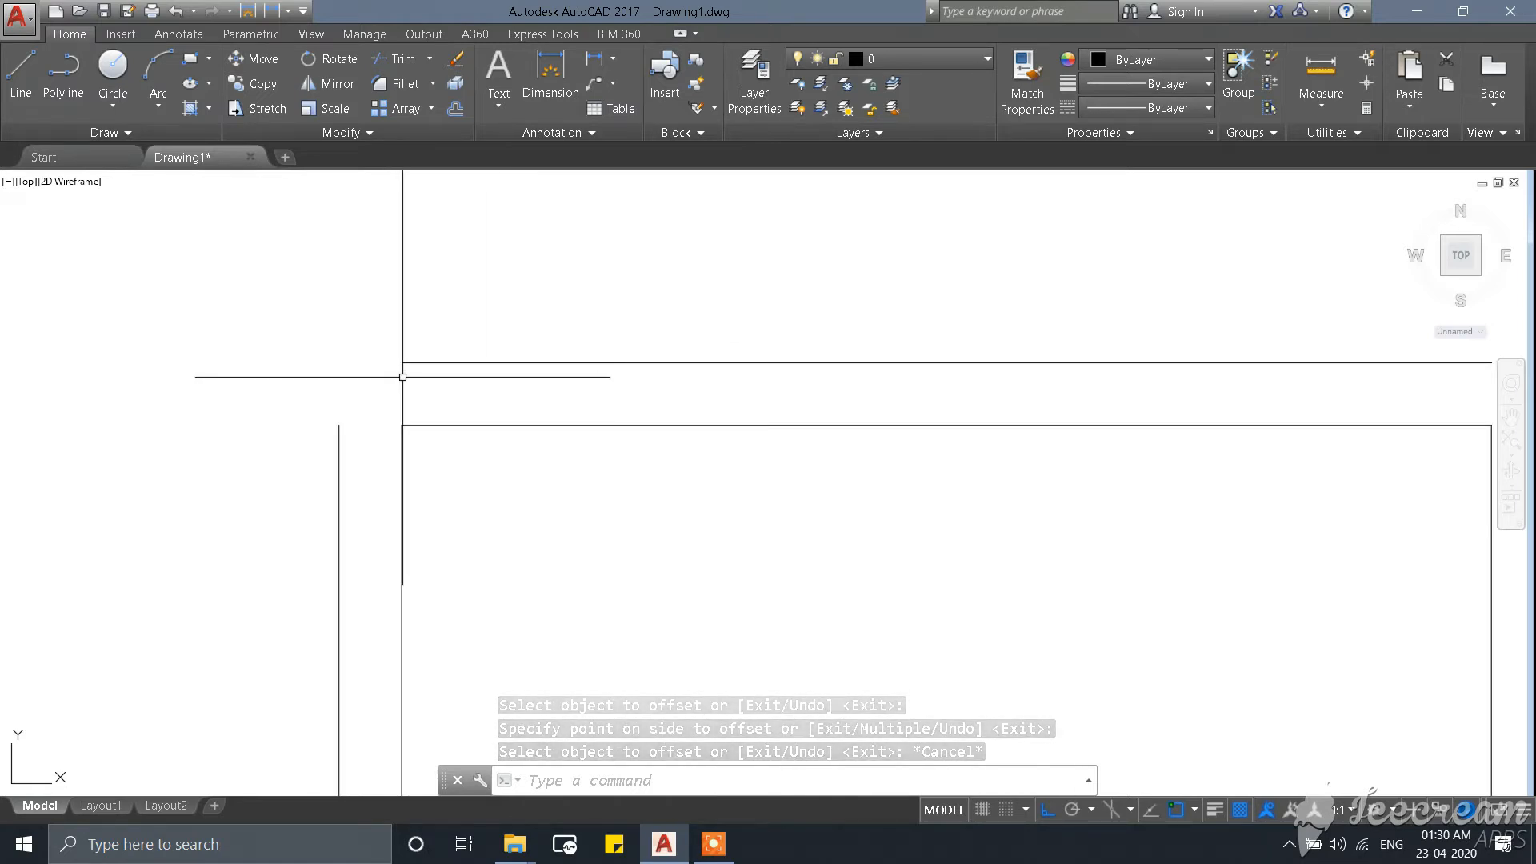
{"action": "scroll", "coordinate": [308, 367], "scroll_direction": "up", "scroll_amount": 2}
{"action": "left_click", "coordinate": [490, 401]}
{"action": "left_click", "coordinate": [459, 346]}
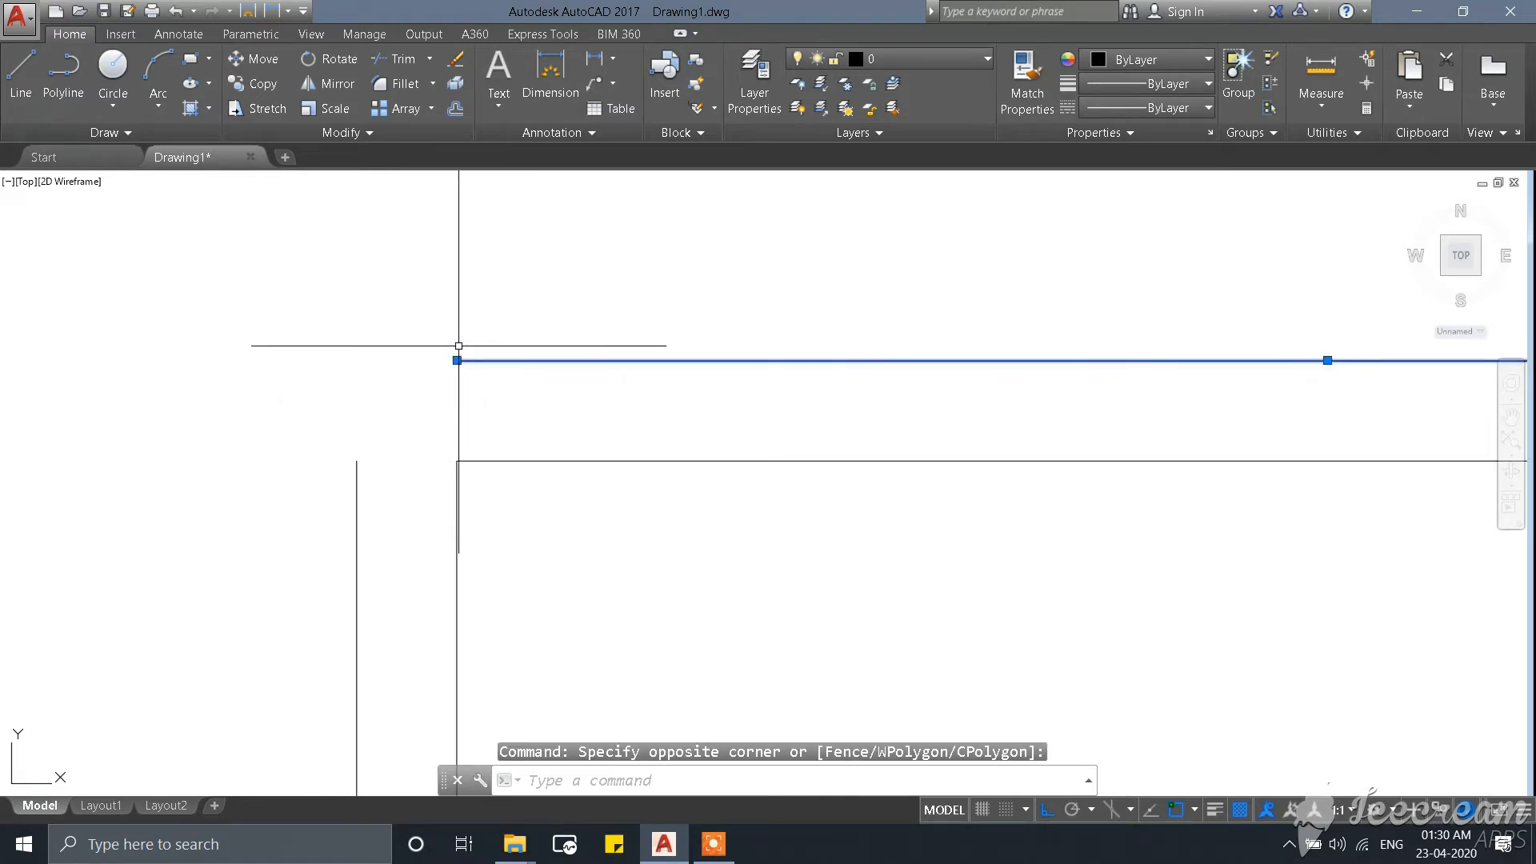
{"action": "mouse_move", "coordinate": [458, 364]}
{"action": "middle_mouse_down"}
{"action": "mouse_move", "coordinate": [507, 366]}
{"action": "mouse_move", "coordinate": [532, 407]}
{"action": "middle_mouse_up"}
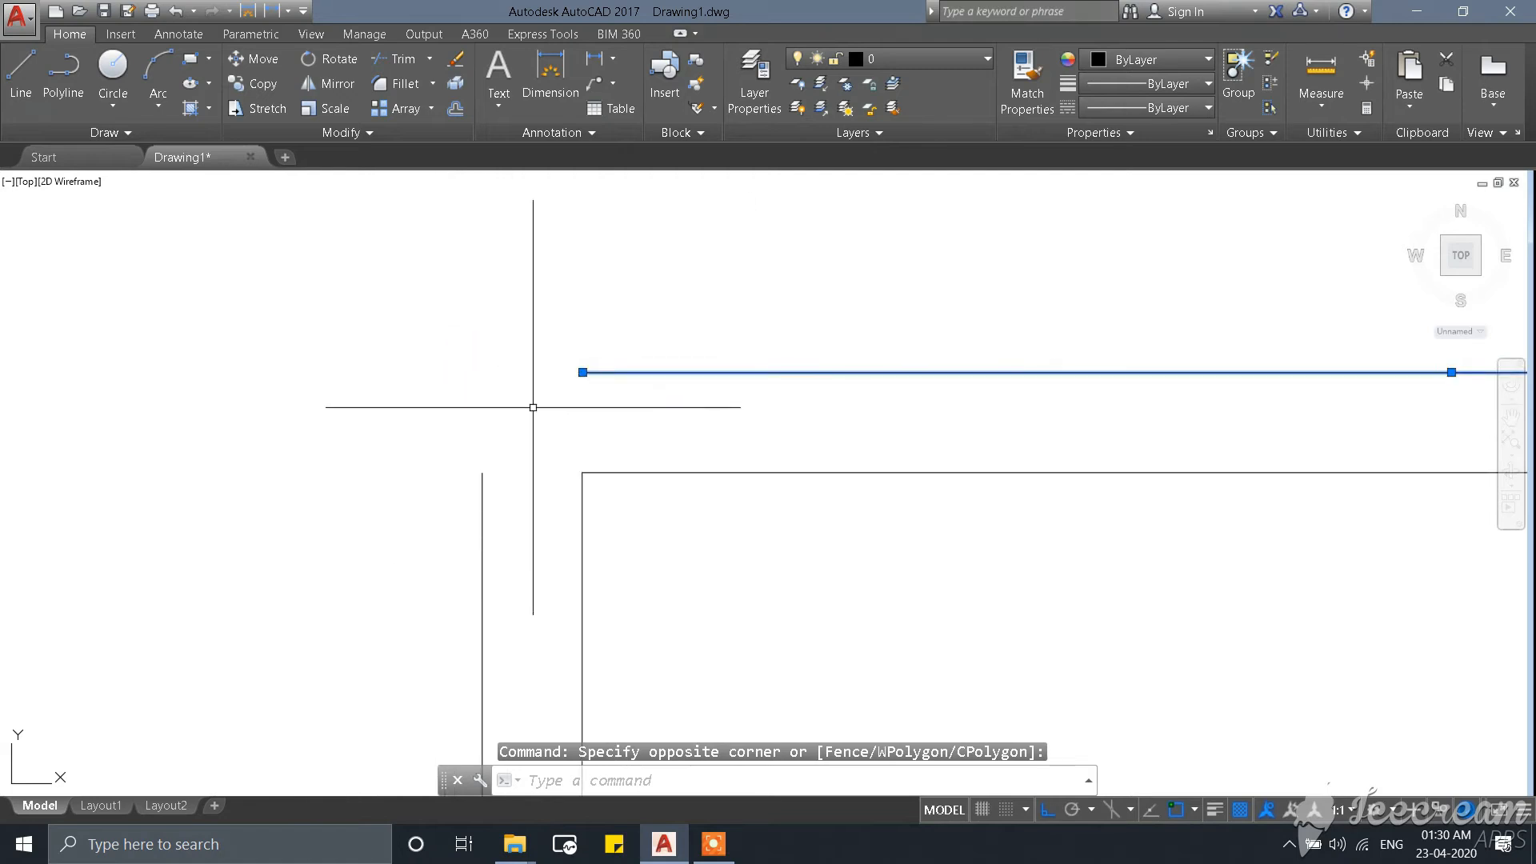
{"action": "key", "text": "Escape"}
{"action": "scroll", "coordinate": [324, 383], "scroll_direction": "down", "scroll_amount": 2}
{"action": "scroll", "coordinate": [364, 384], "scroll_direction": "up", "scroll_amount": 2}
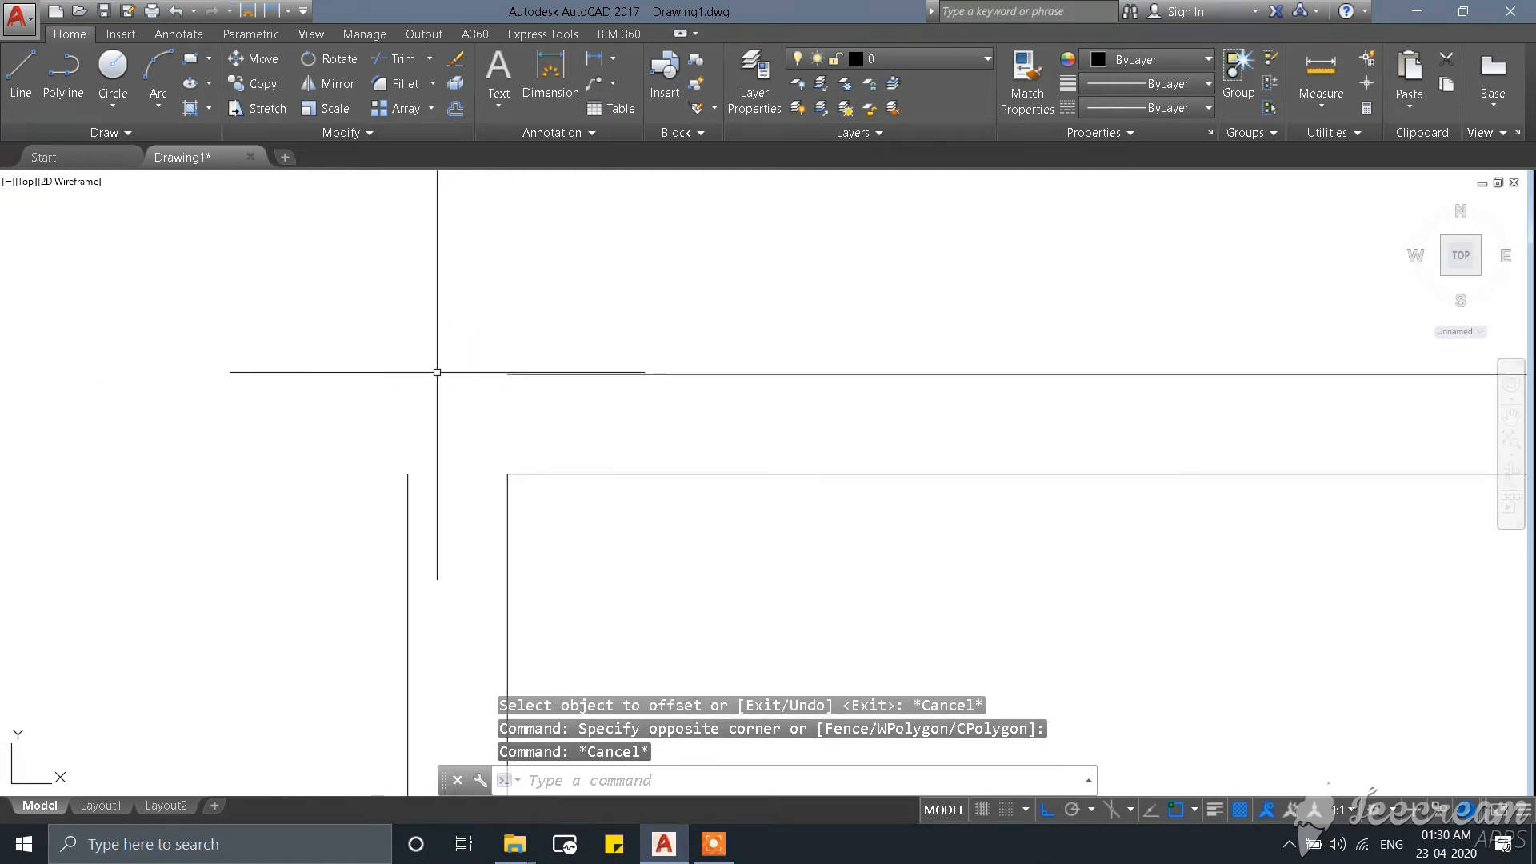
{"action": "scroll", "coordinate": [49, 367], "scroll_direction": "up", "scroll_amount": 2}
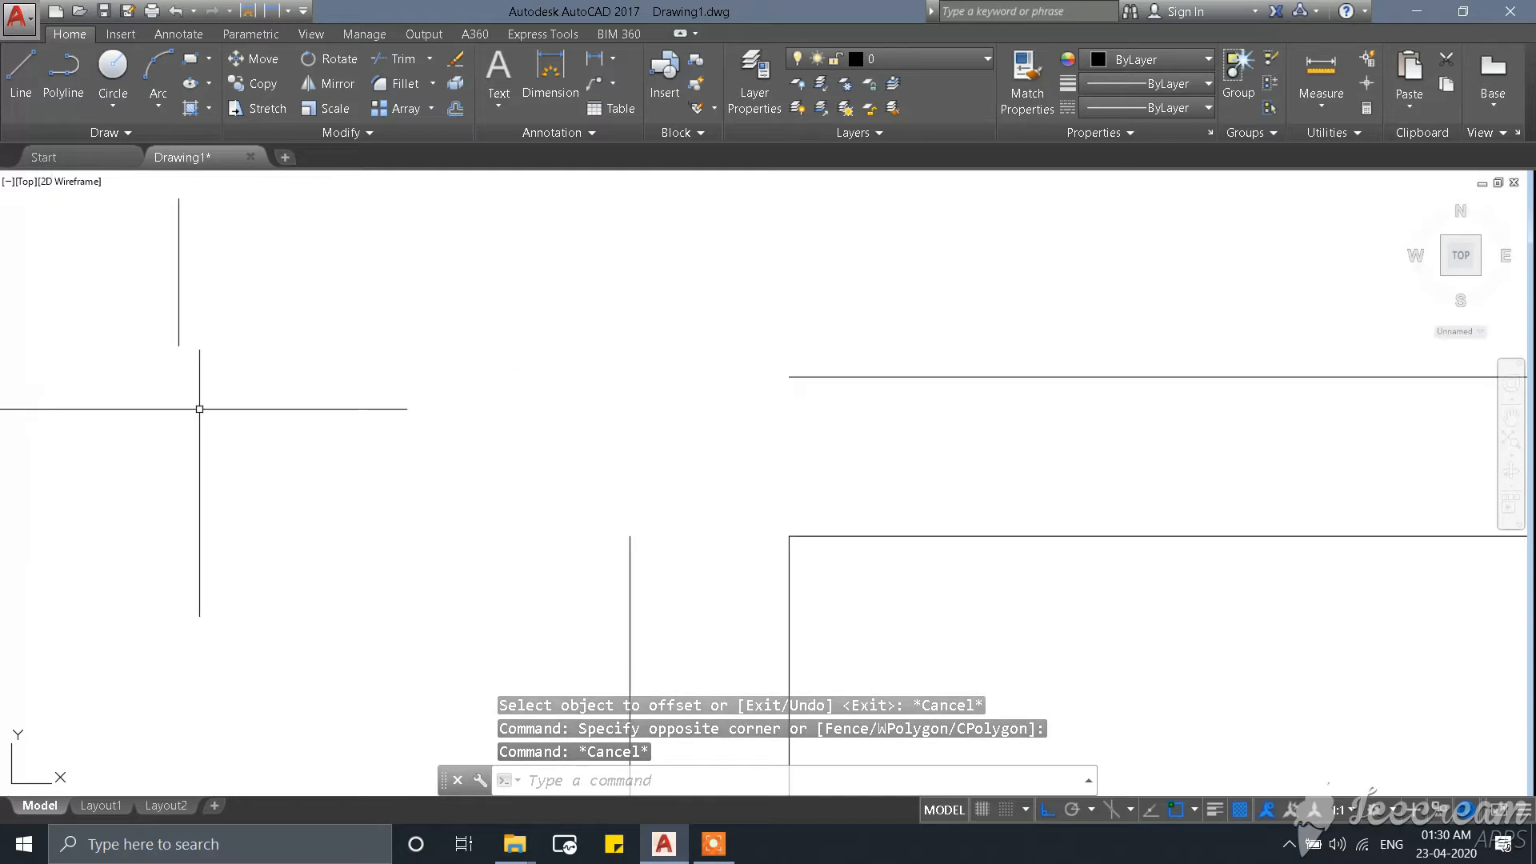
{"action": "scroll", "coordinate": [312, 422], "scroll_direction": "down", "scroll_amount": 2}
{"action": "scroll", "coordinate": [720, 405], "scroll_direction": "down", "scroll_amount": 2}
{"action": "scroll", "coordinate": [576, 401], "scroll_direction": "up", "scroll_amount": 2}
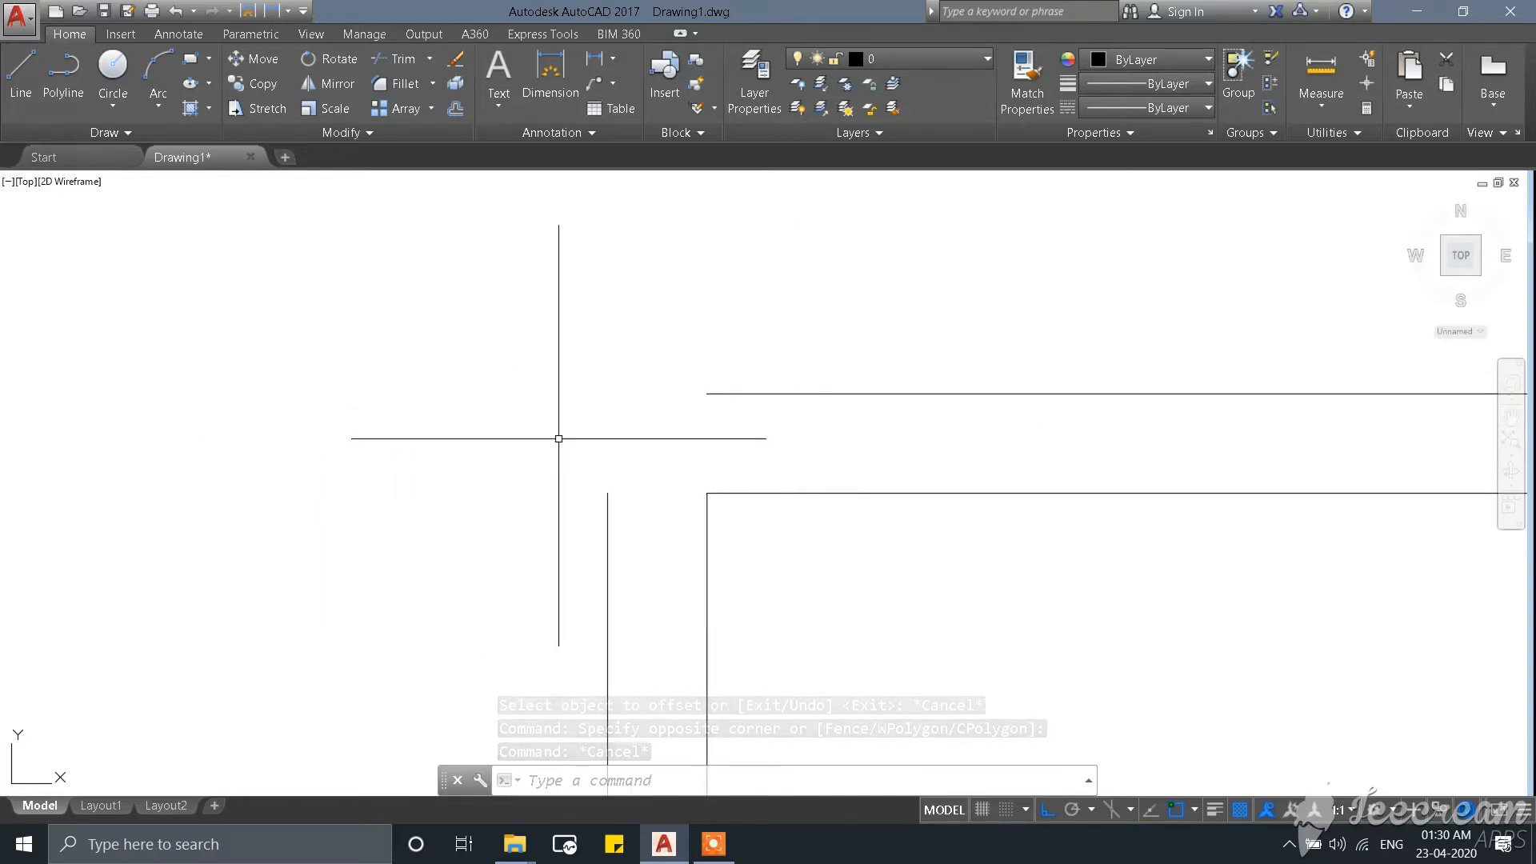
{"action": "scroll", "coordinate": [717, 416], "scroll_direction": "up", "scroll_amount": 2}
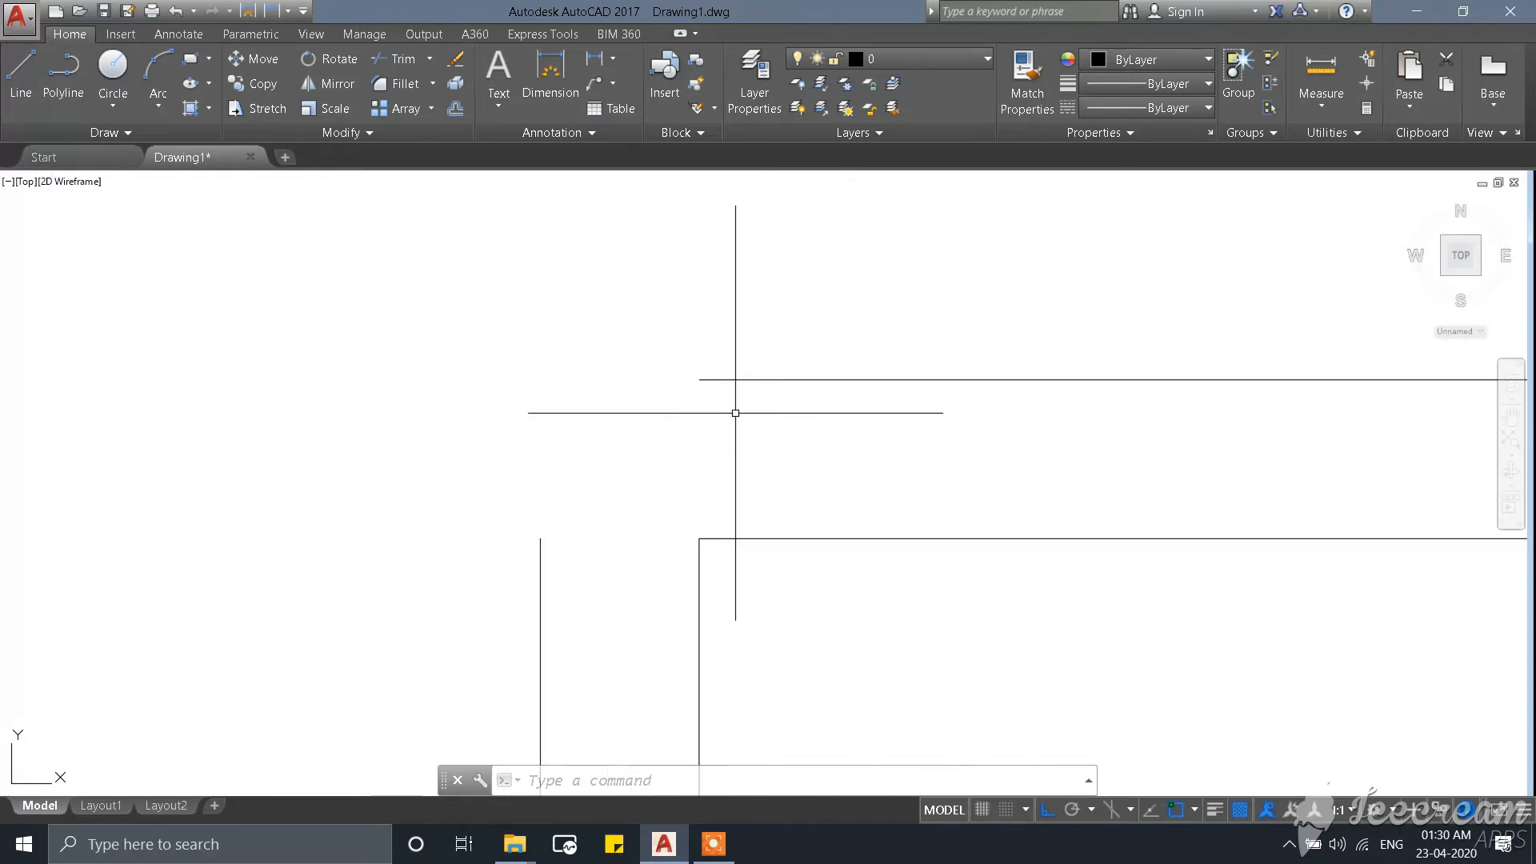
{"action": "scroll", "coordinate": [490, 314], "scroll_direction": "down", "scroll_amount": 2}
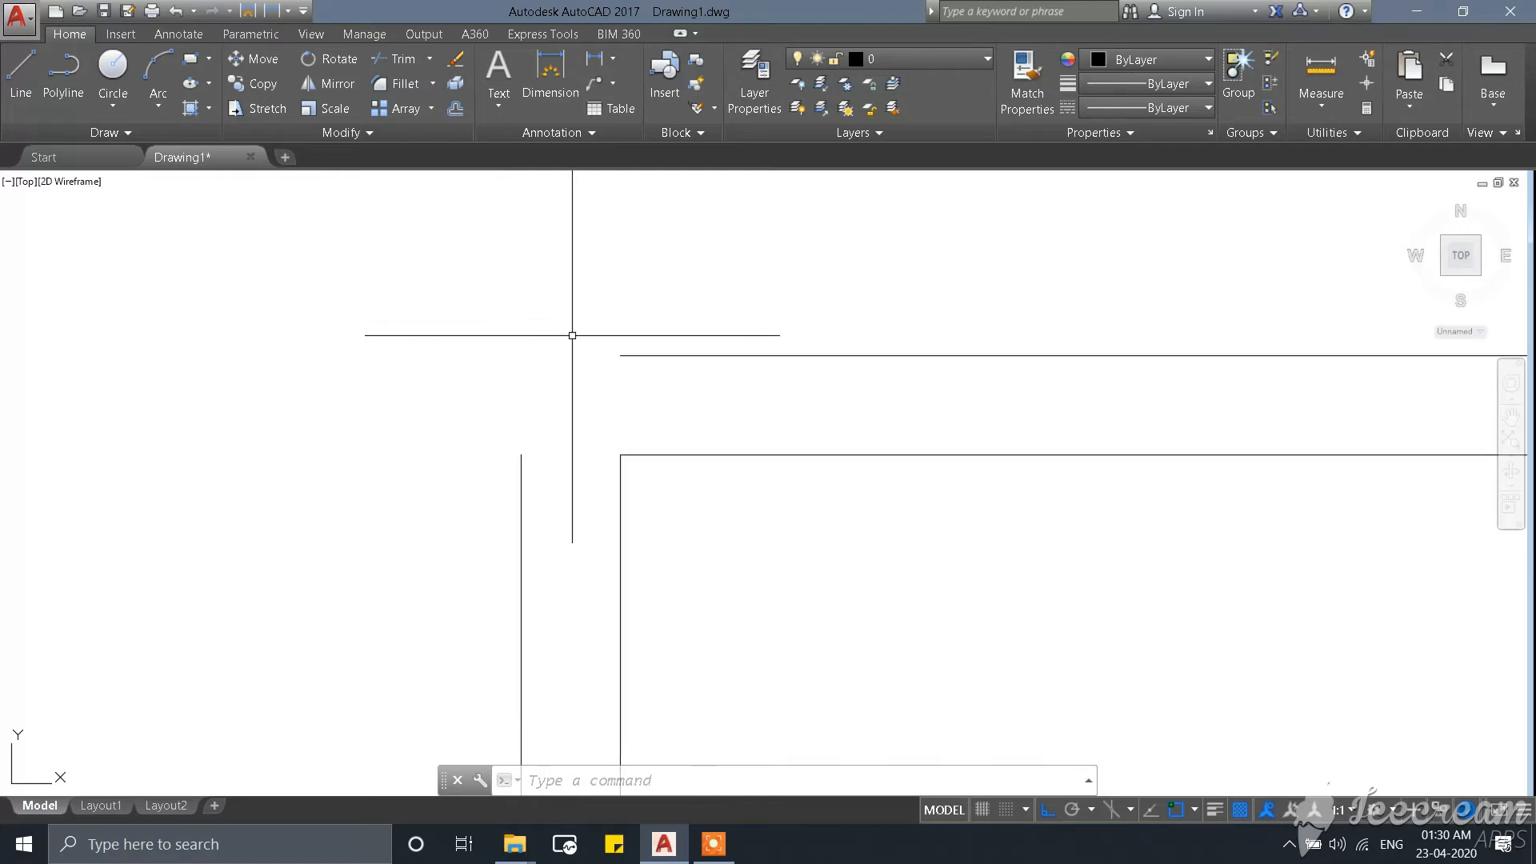
Stretch the left end of the outer top wall line horizontally beyond the outer left wall line.
{"action": "scroll", "coordinate": [596, 344], "scroll_direction": "up", "scroll_amount": 2}
{"action": "left_click", "coordinate": [718, 320]}
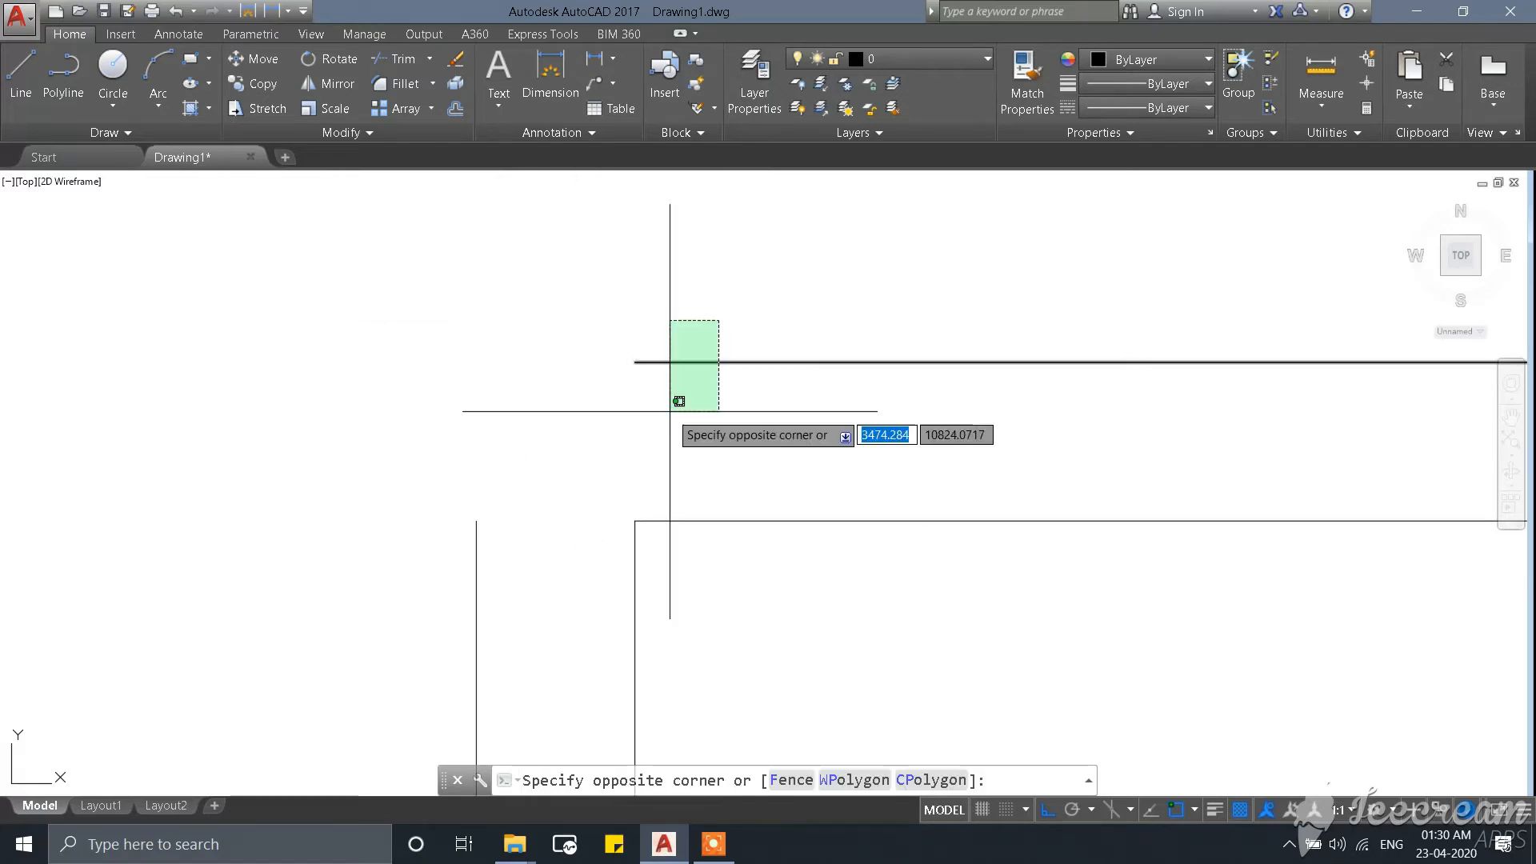
{"action": "left_click", "coordinate": [657, 388]}
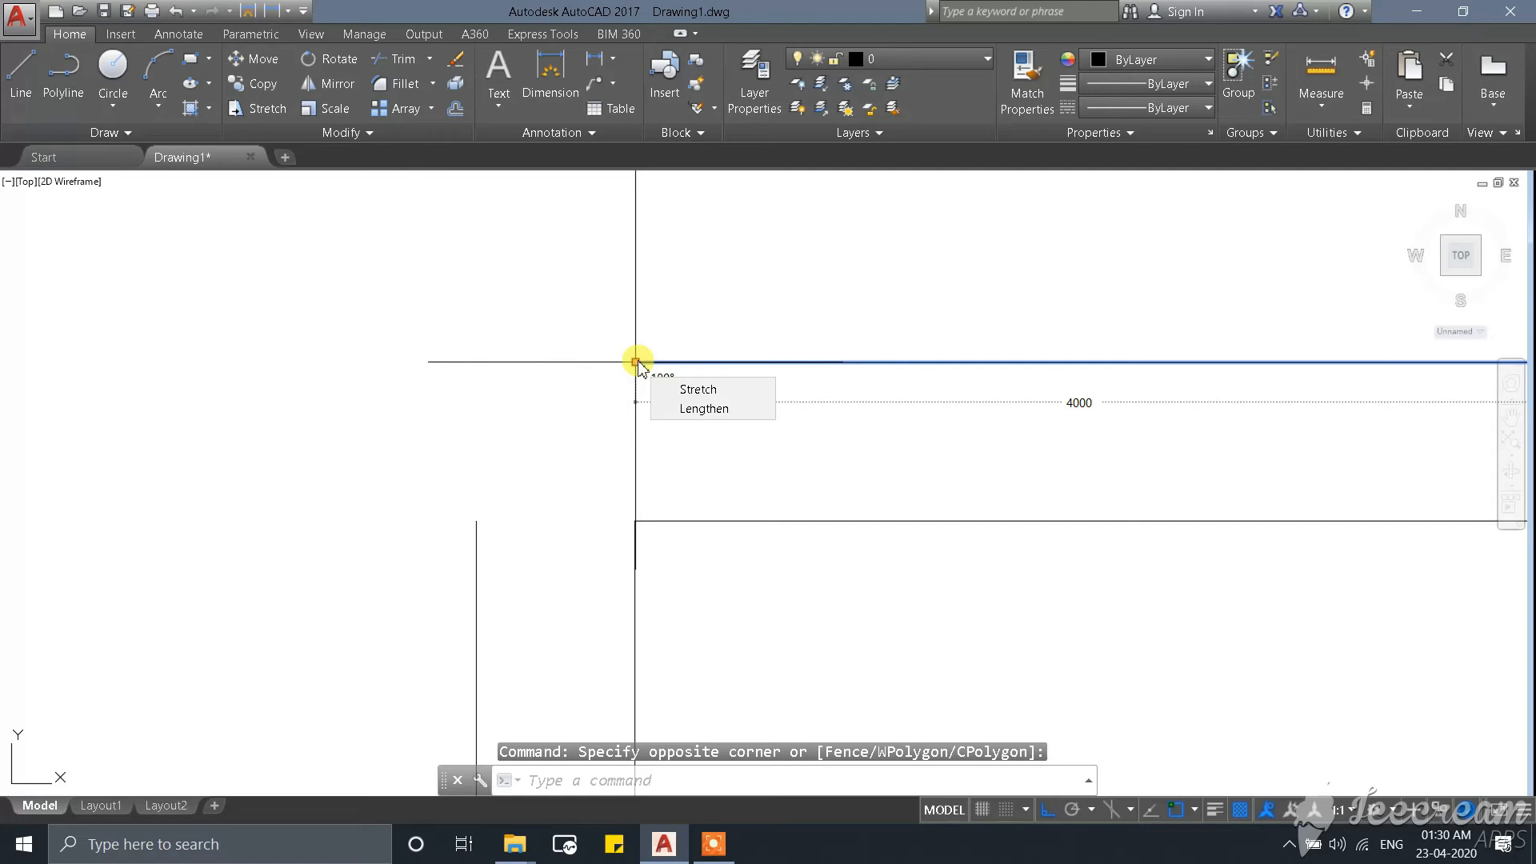
{"action": "left_click", "coordinate": [636, 361]}
{"action": "left_click", "coordinate": [304, 361]}
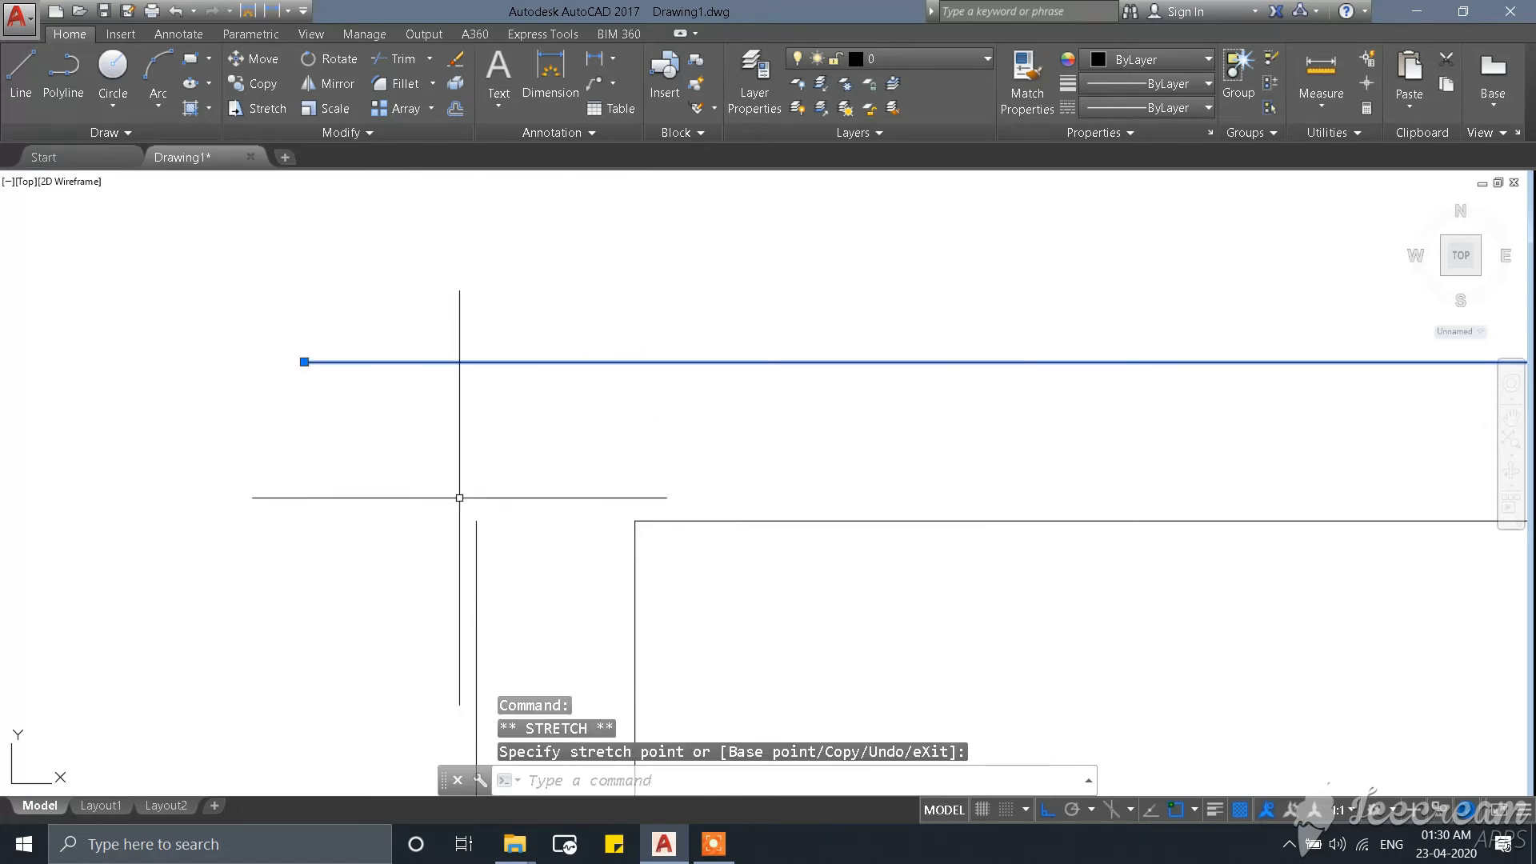
{"action": "key", "text": "Escape"}
Stretch the upper end of the outer left wall line up to meet the outer top wall line.
{"action": "left_click", "coordinate": [515, 523]}
{"action": "left_click", "coordinate": [443, 543]}
{"action": "left_click", "coordinate": [476, 520]}
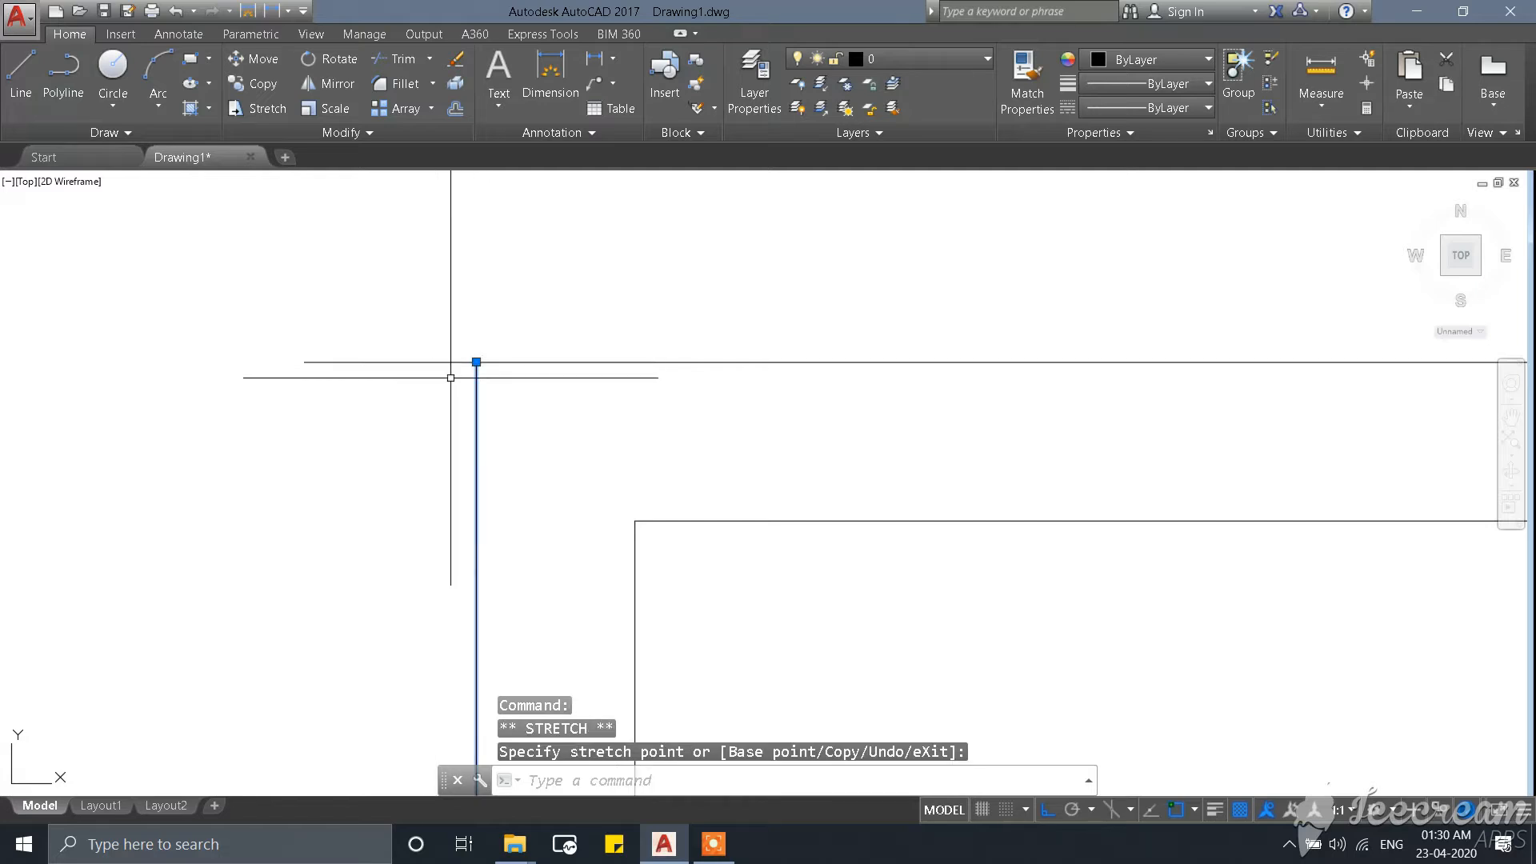
{"action": "key", "text": "Escape"}
Stretch the overhanging left end of the outer top wall line back to the outer left wall line's upper end.
{"action": "left_click", "coordinate": [450, 352]}
{"action": "left_click", "coordinate": [424, 364]}
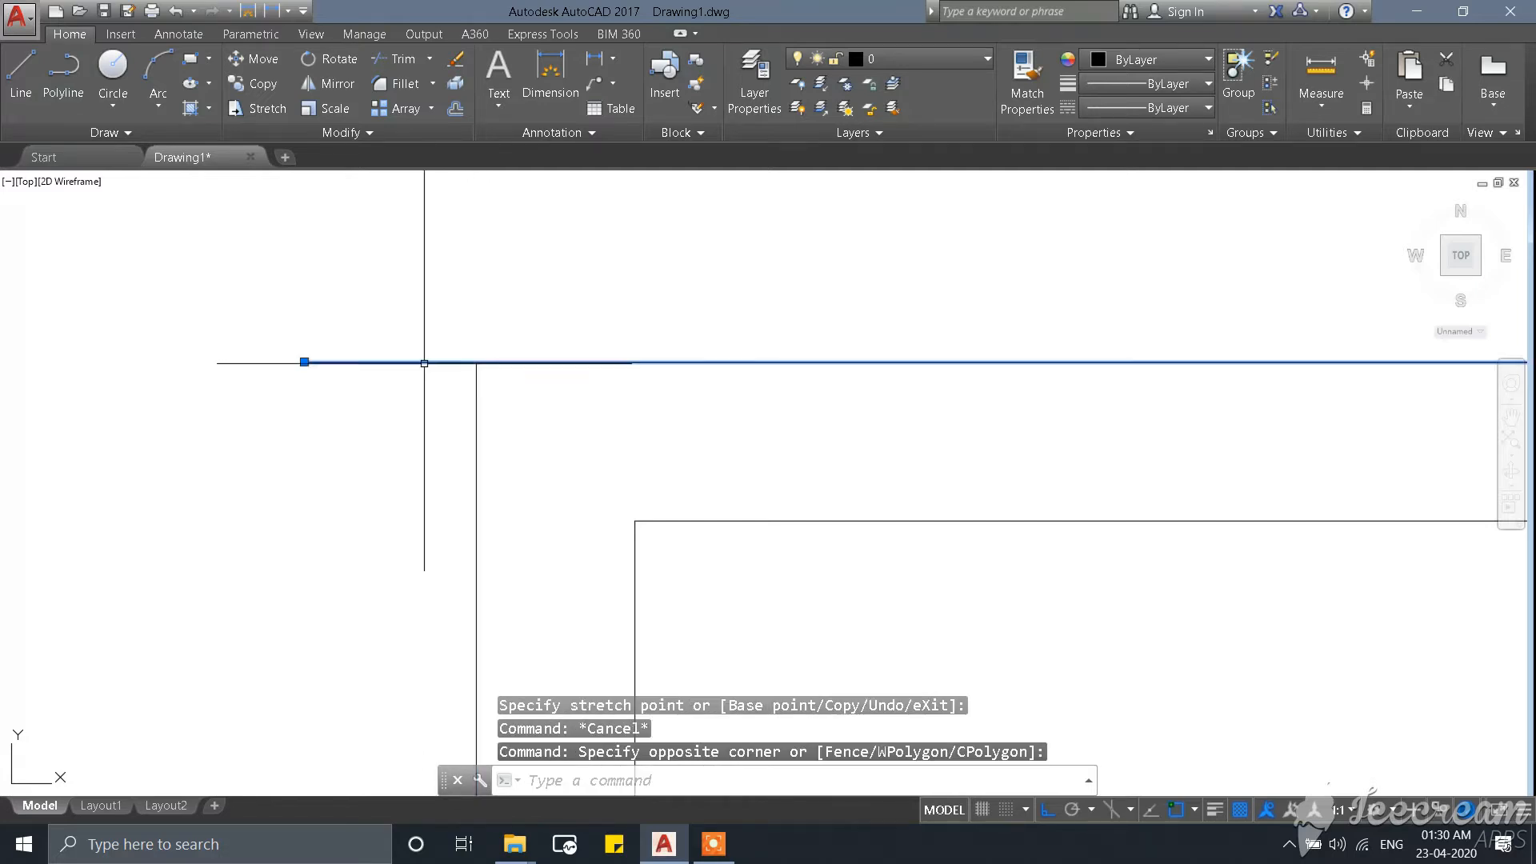
{"action": "left_click", "coordinate": [305, 361]}
{"action": "left_click", "coordinate": [474, 362]}
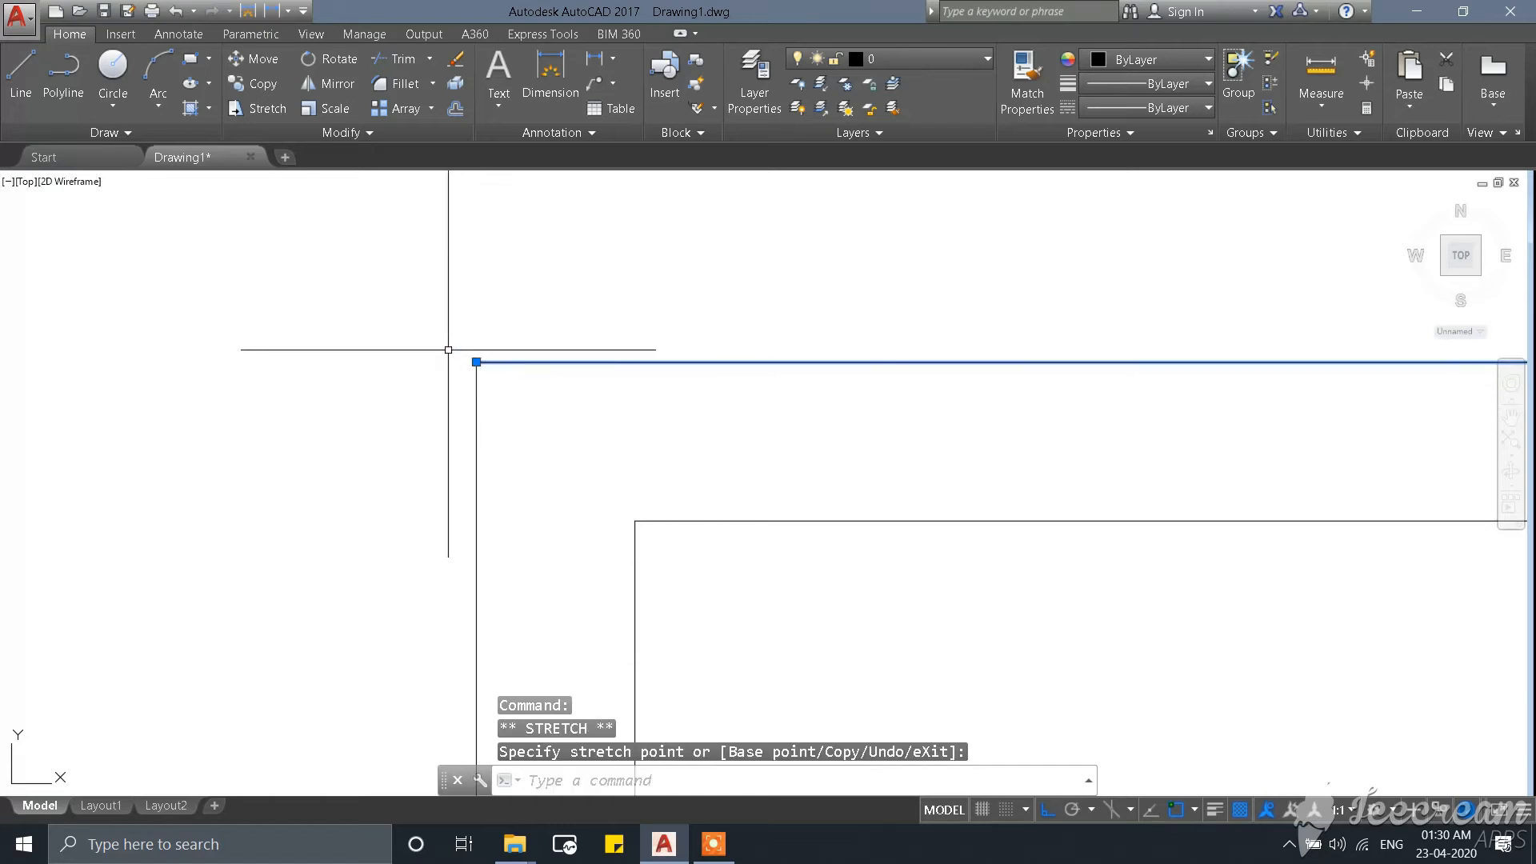
{"action": "key", "text": "Escape"}
{"action": "scroll", "coordinate": [446, 346], "scroll_direction": "down", "scroll_amount": 4}
{"action": "scroll", "coordinate": [380, 343], "scroll_direction": "down", "scroll_amount": 4}
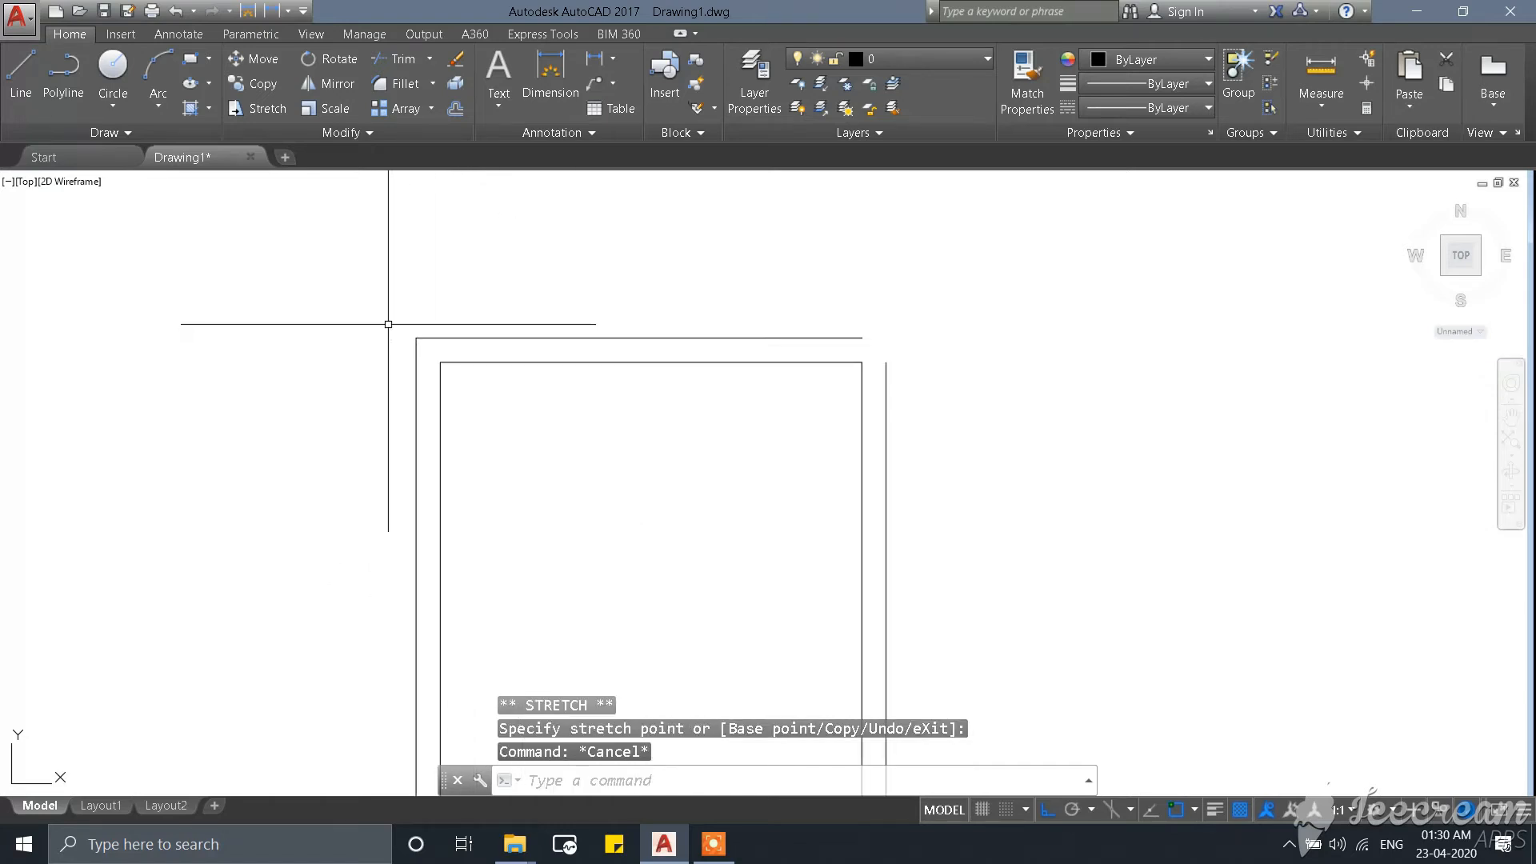
{"action": "scroll", "coordinate": [408, 338], "scroll_direction": "up", "scroll_amount": 4}
{"action": "scroll", "coordinate": [377, 354], "scroll_direction": "down", "scroll_amount": 4}
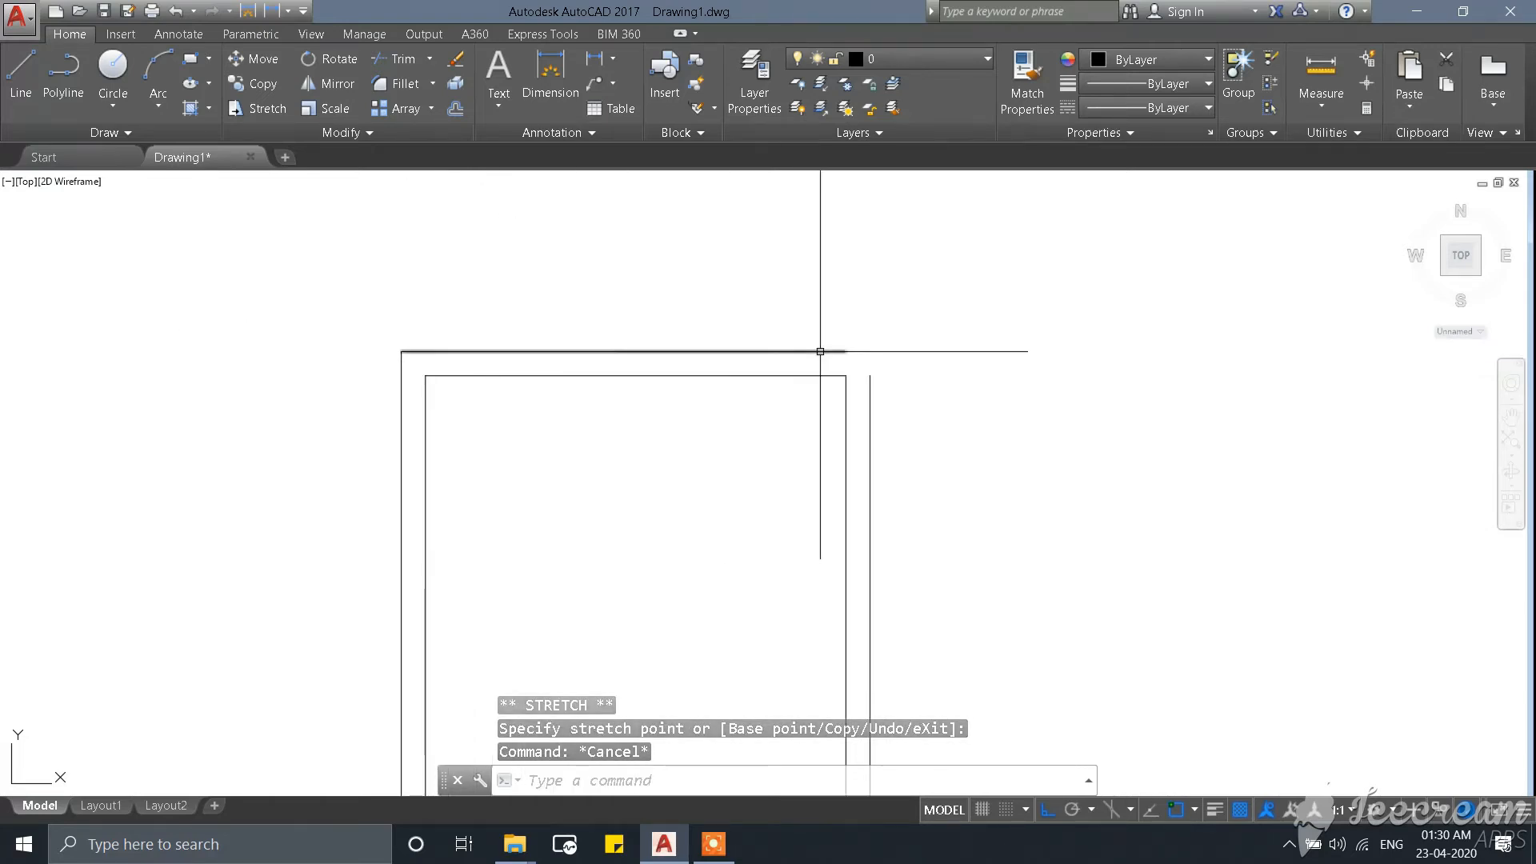
{"action": "scroll", "coordinate": [426, 337], "scroll_direction": "up", "scroll_amount": 2}
{"action": "left_click", "coordinate": [288, 305]}
{"action": "left_click", "coordinate": [454, 445]}
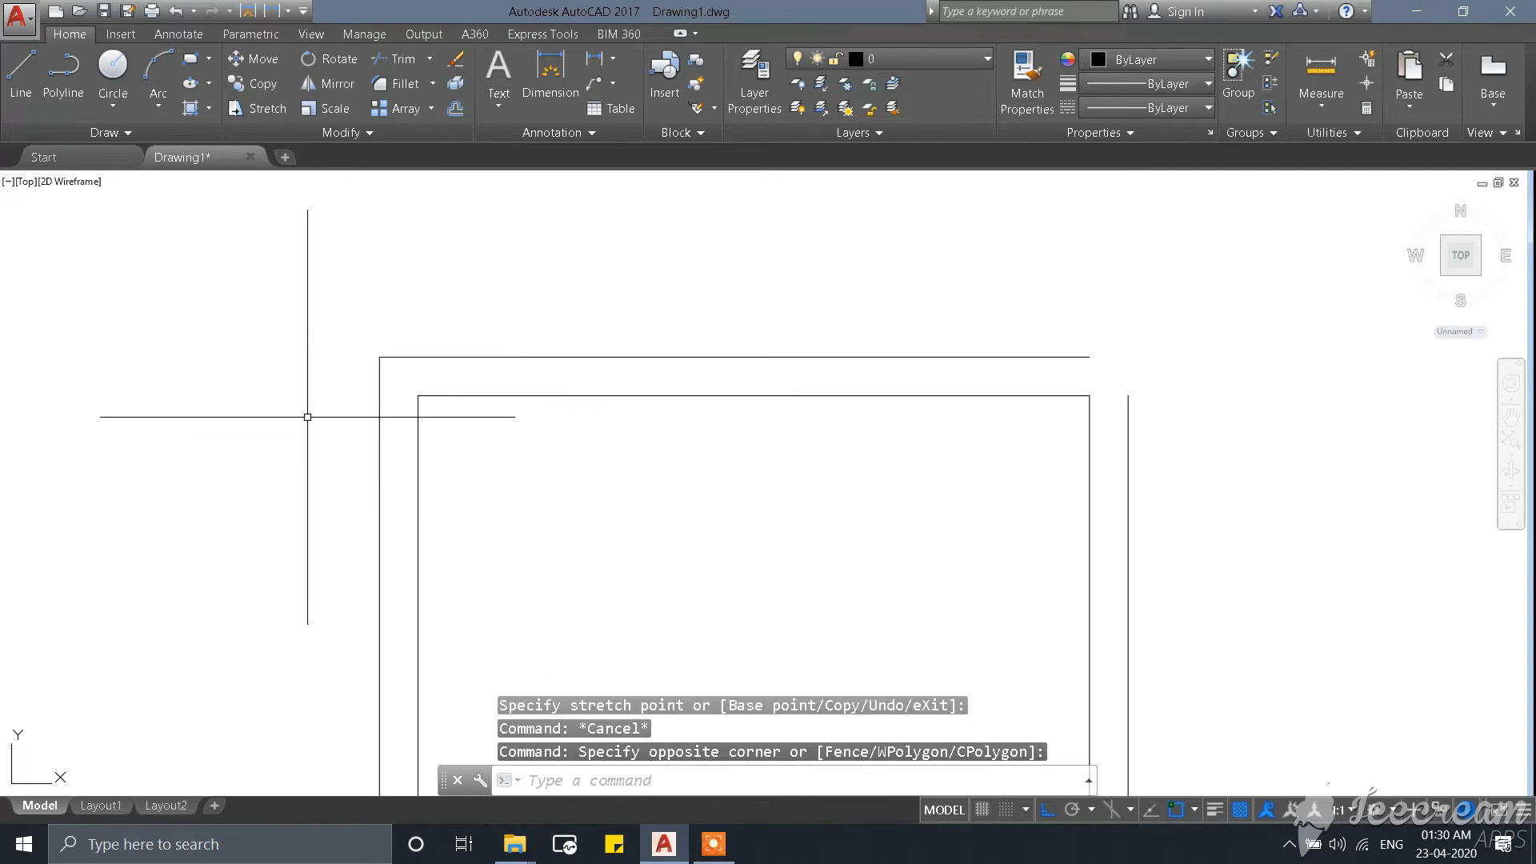
{"action": "scroll", "coordinate": [762, 371], "scroll_direction": "down", "scroll_amount": 2}
{"action": "key", "text": "Escape"}
Fillet the outer top and outer right wall lines to close the top-right corner of the room.
{"action": "scroll", "coordinate": [802, 381], "scroll_direction": "up", "scroll_amount": 3}
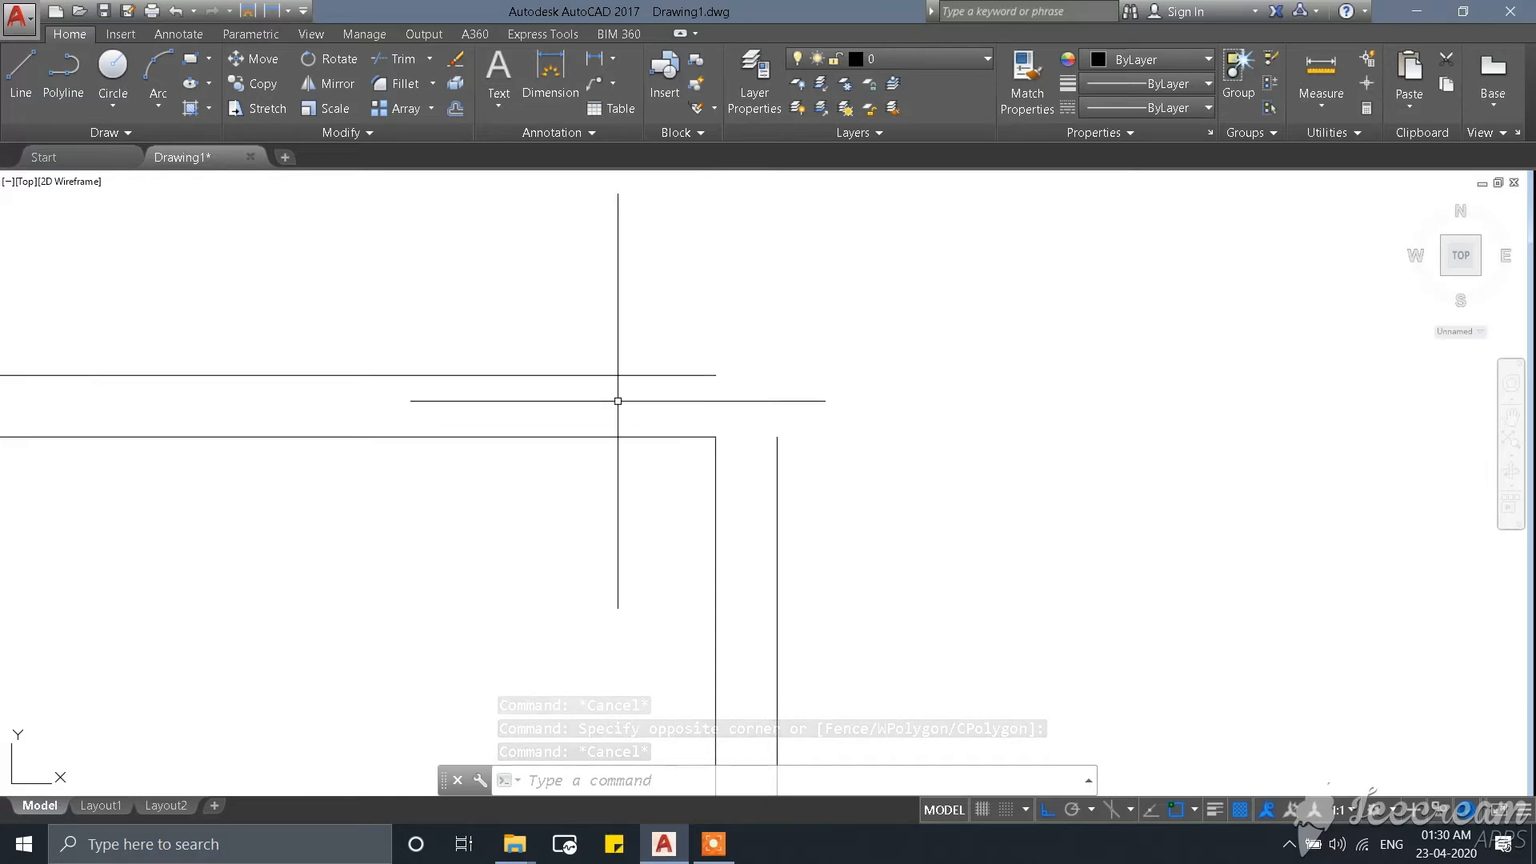
{"action": "type", "text": "F"}
{"action": "key", "text": "Return"}
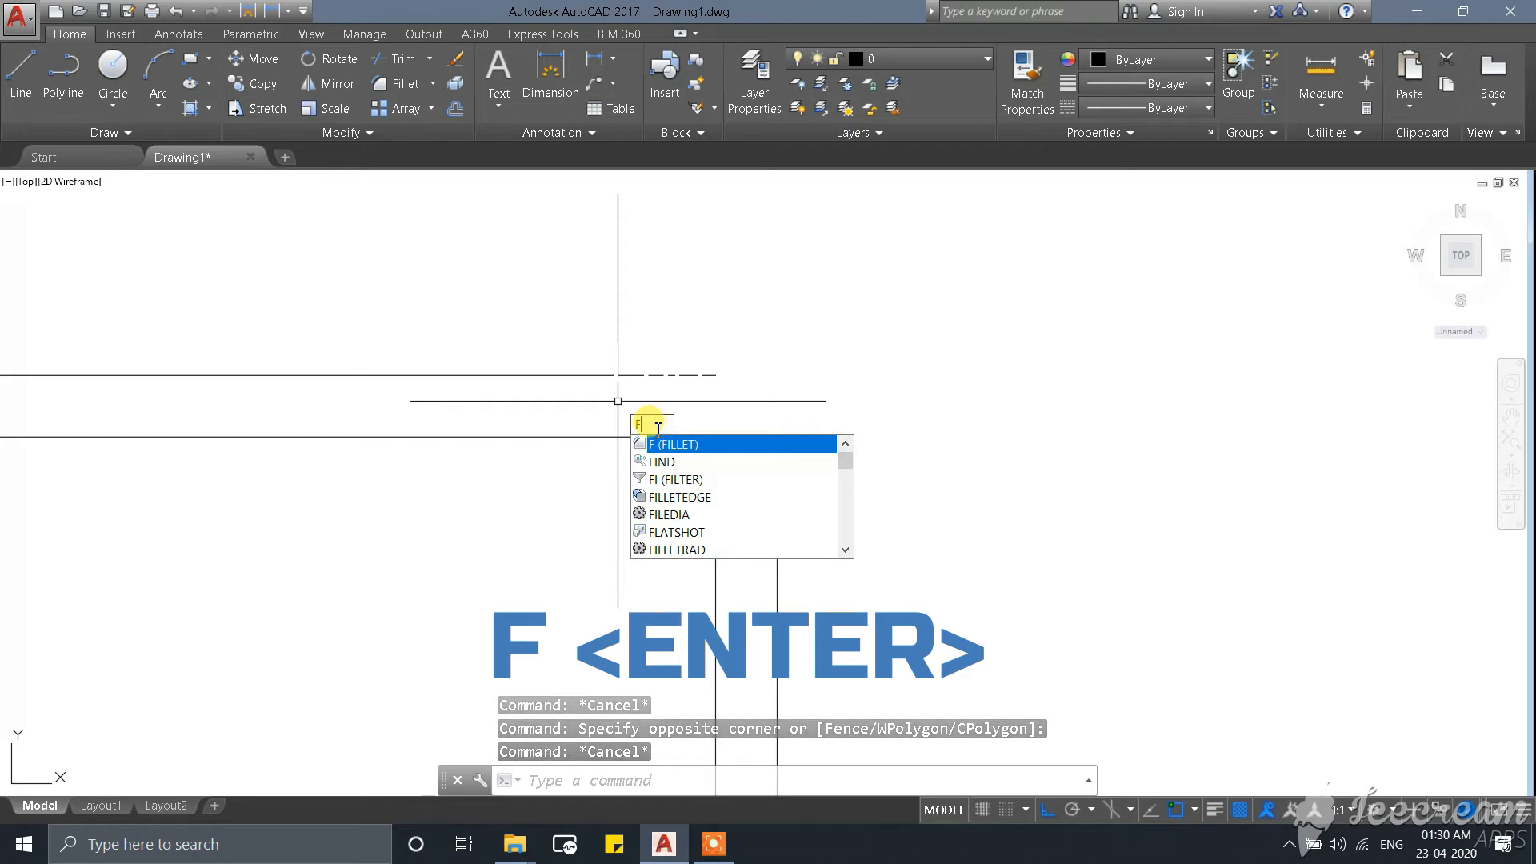
{"action": "key", "text": "Return"}
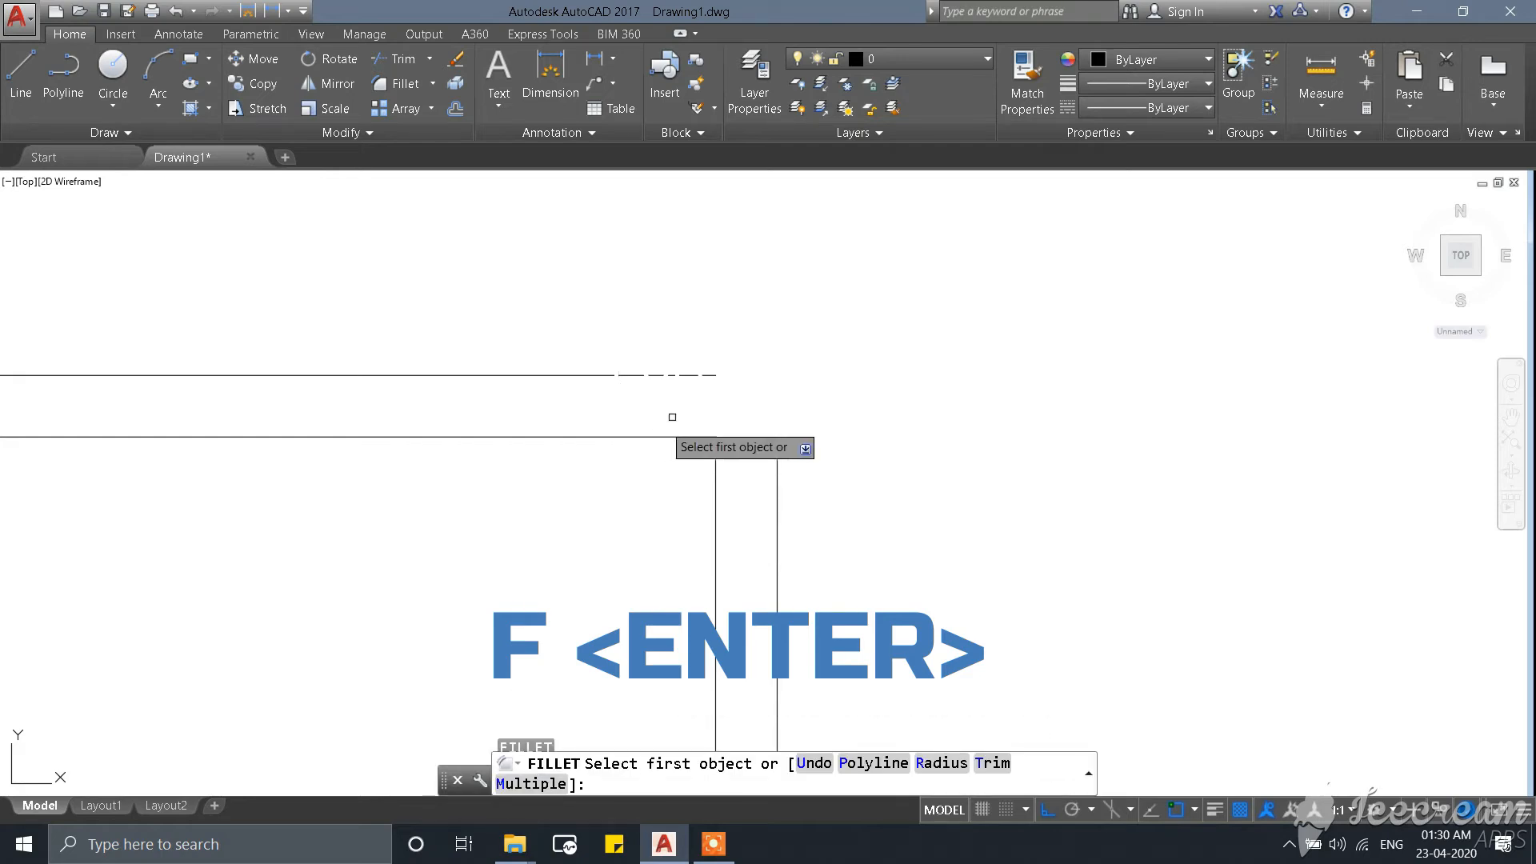
{"action": "left_click", "coordinate": [677, 376]}
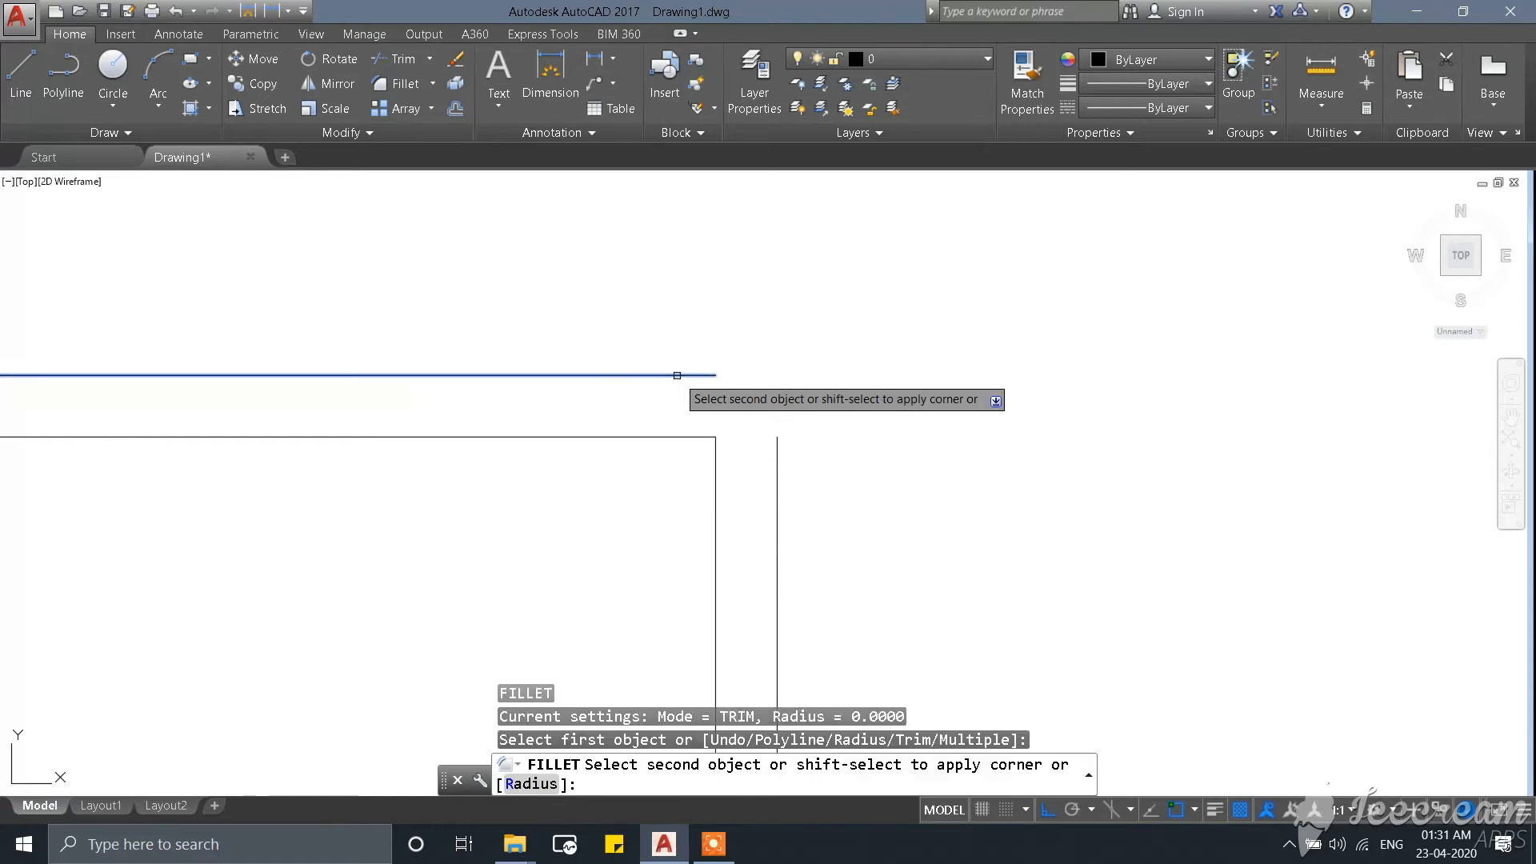
{"action": "left_click", "coordinate": [777, 442]}
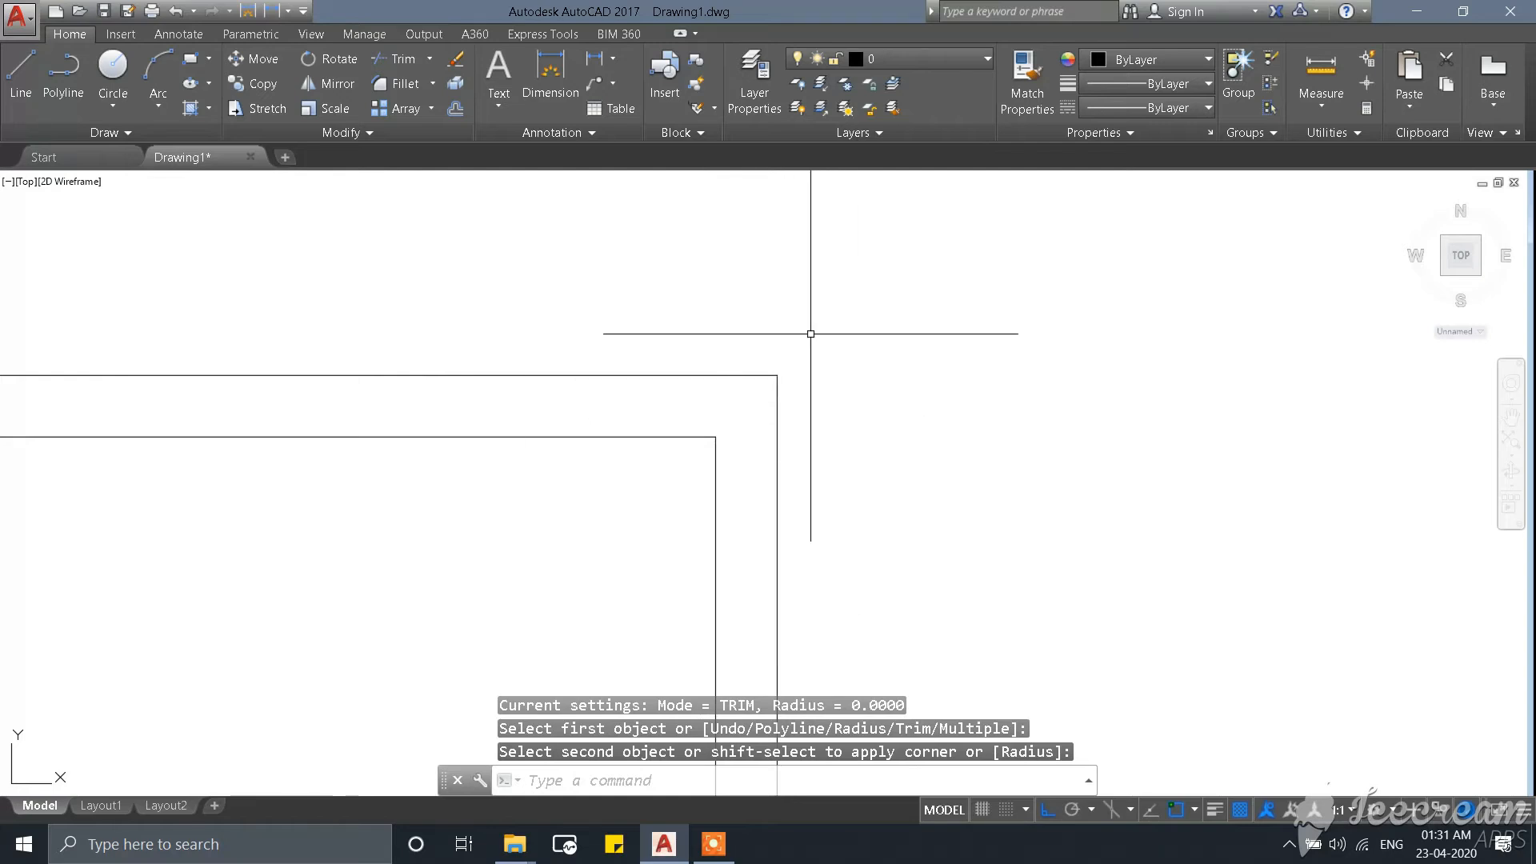
Fillet the outer bottom and outer right wall lines to close the bottom-right corner.
{"action": "scroll", "coordinate": [810, 333], "scroll_direction": "down", "scroll_amount": 5}
{"action": "scroll", "coordinate": [804, 515], "scroll_direction": "up", "scroll_amount": 6}
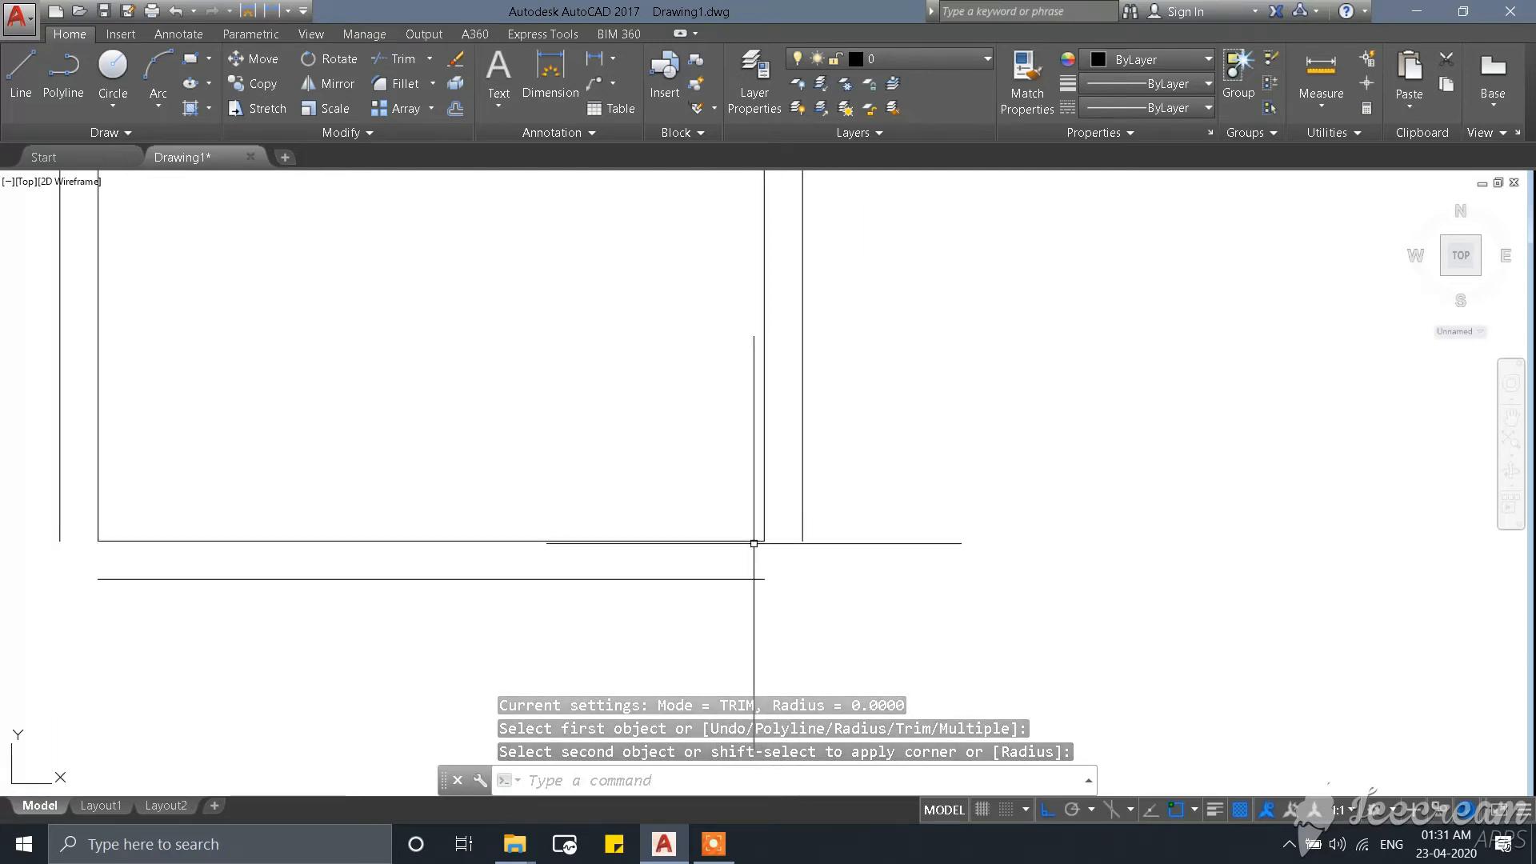
{"action": "type", "text": "F"}
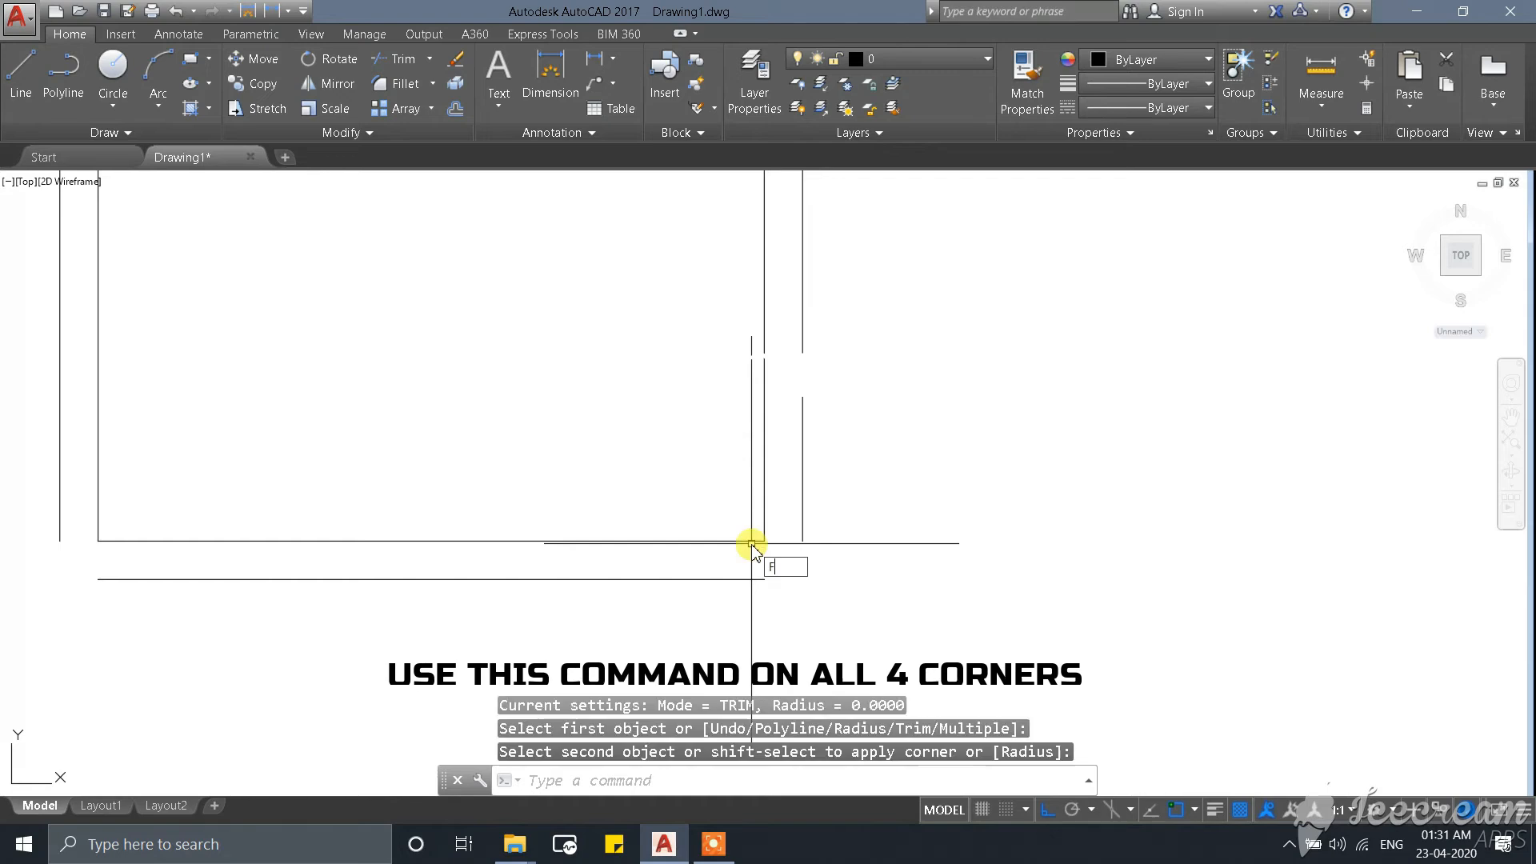
{"action": "key", "text": "Return"}
{"action": "left_click", "coordinate": [761, 578]}
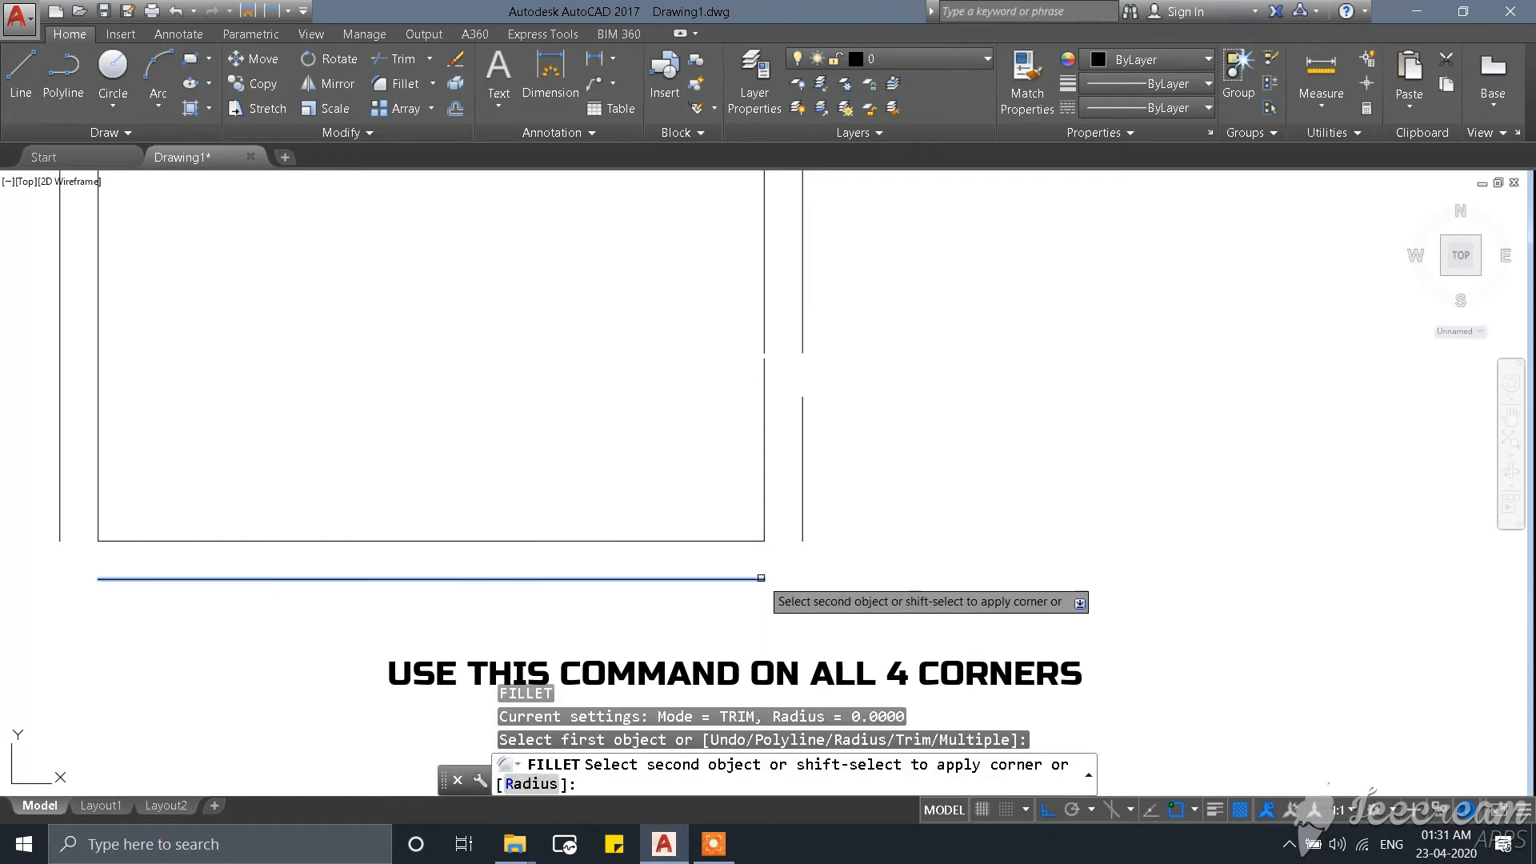
{"action": "left_click", "coordinate": [799, 527]}
Fillet the outer left and outer bottom wall lines to close the bottom-left corner.
{"action": "scroll", "coordinate": [898, 516], "scroll_direction": "down", "scroll_amount": 2}
{"action": "scroll", "coordinate": [317, 557], "scroll_direction": "up", "scroll_amount": 4}
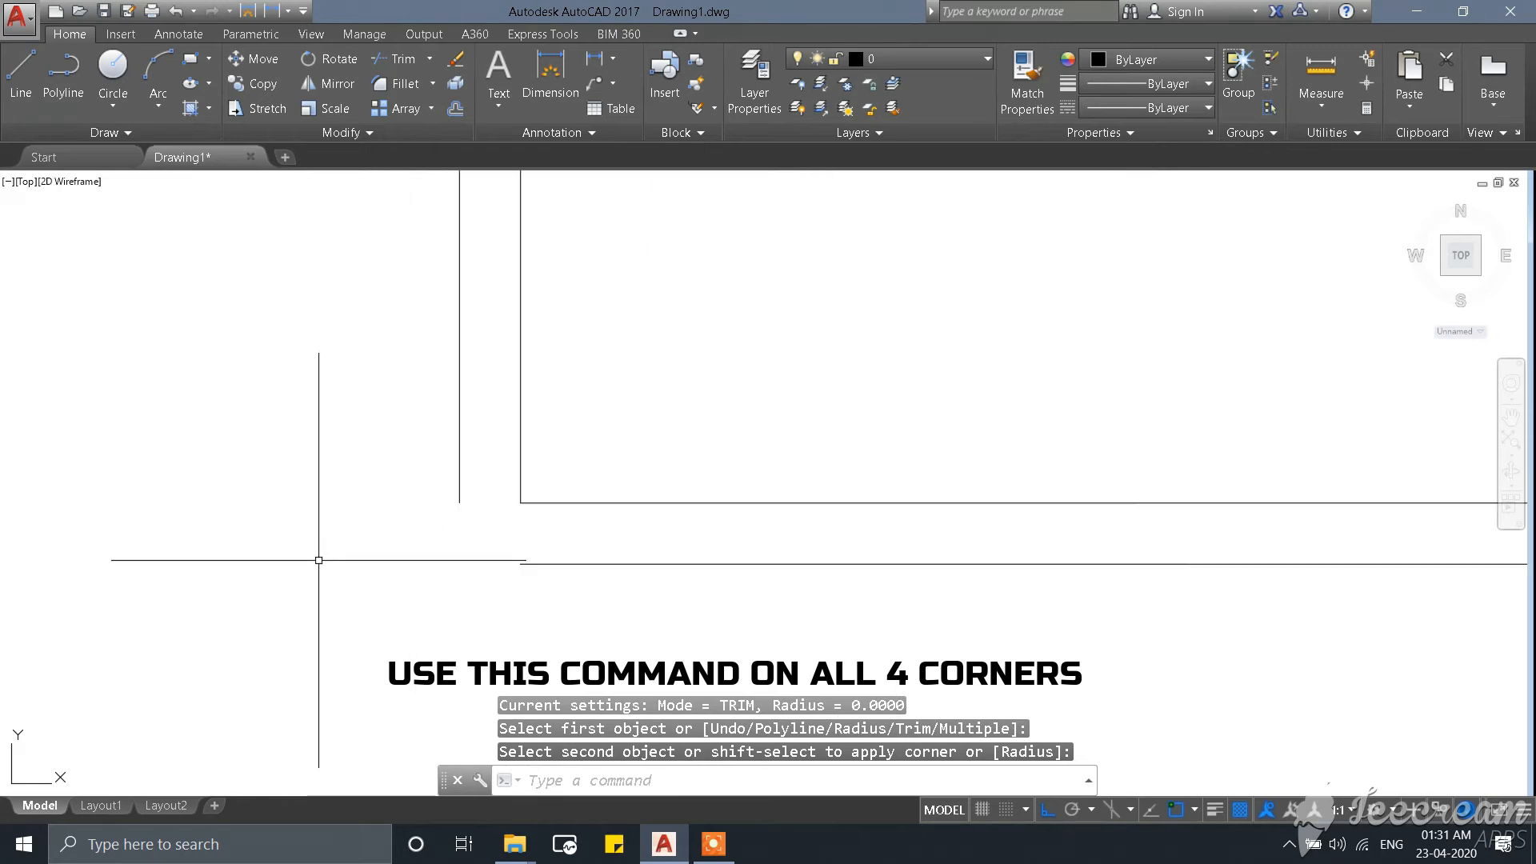
{"action": "type", "text": "f"}
{"action": "key", "text": "Return"}
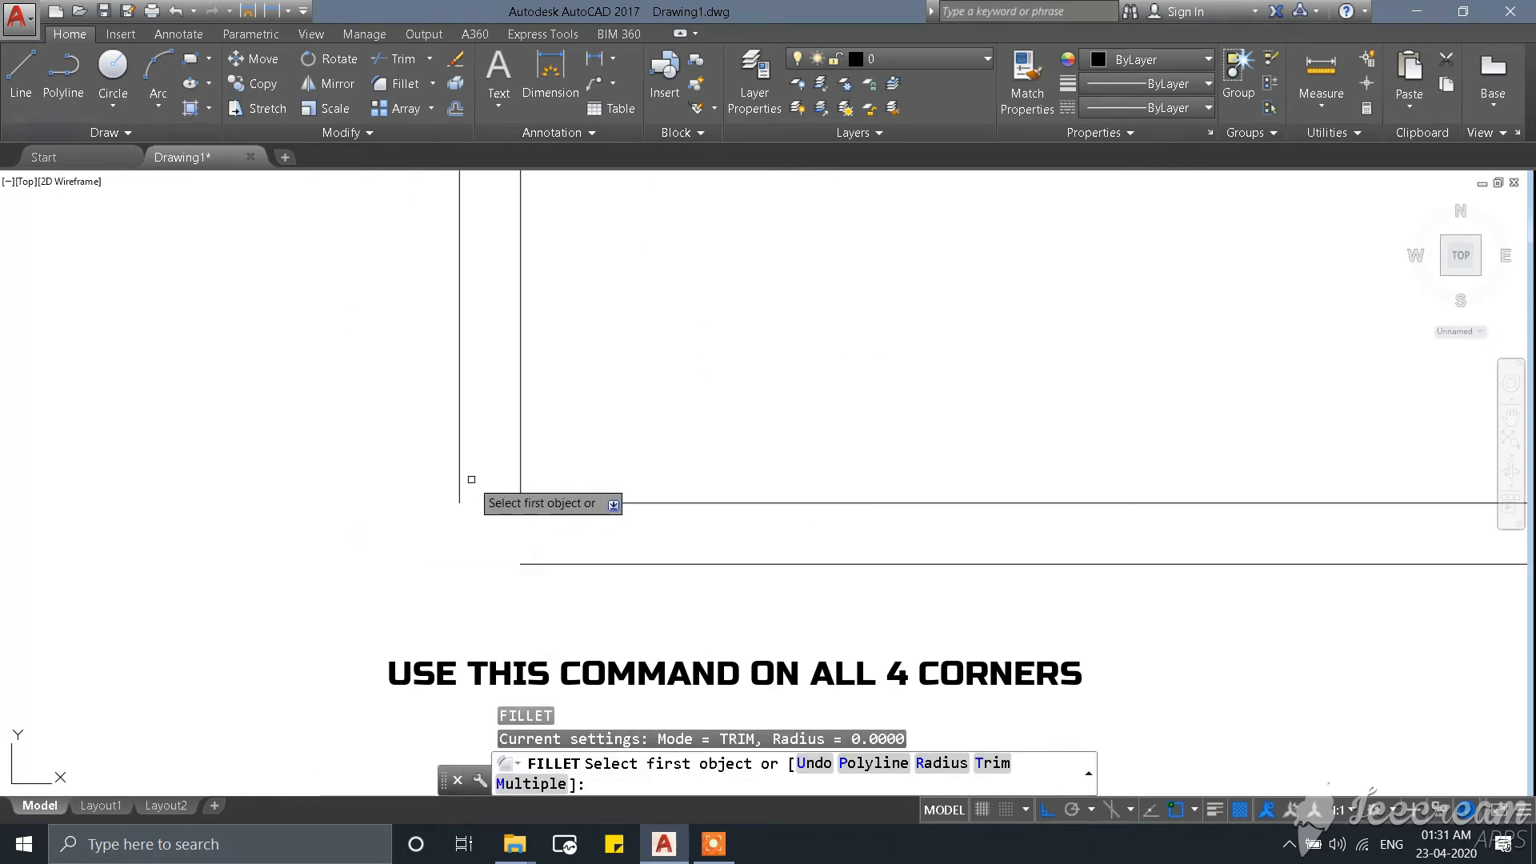
{"action": "left_click", "coordinate": [460, 472]}
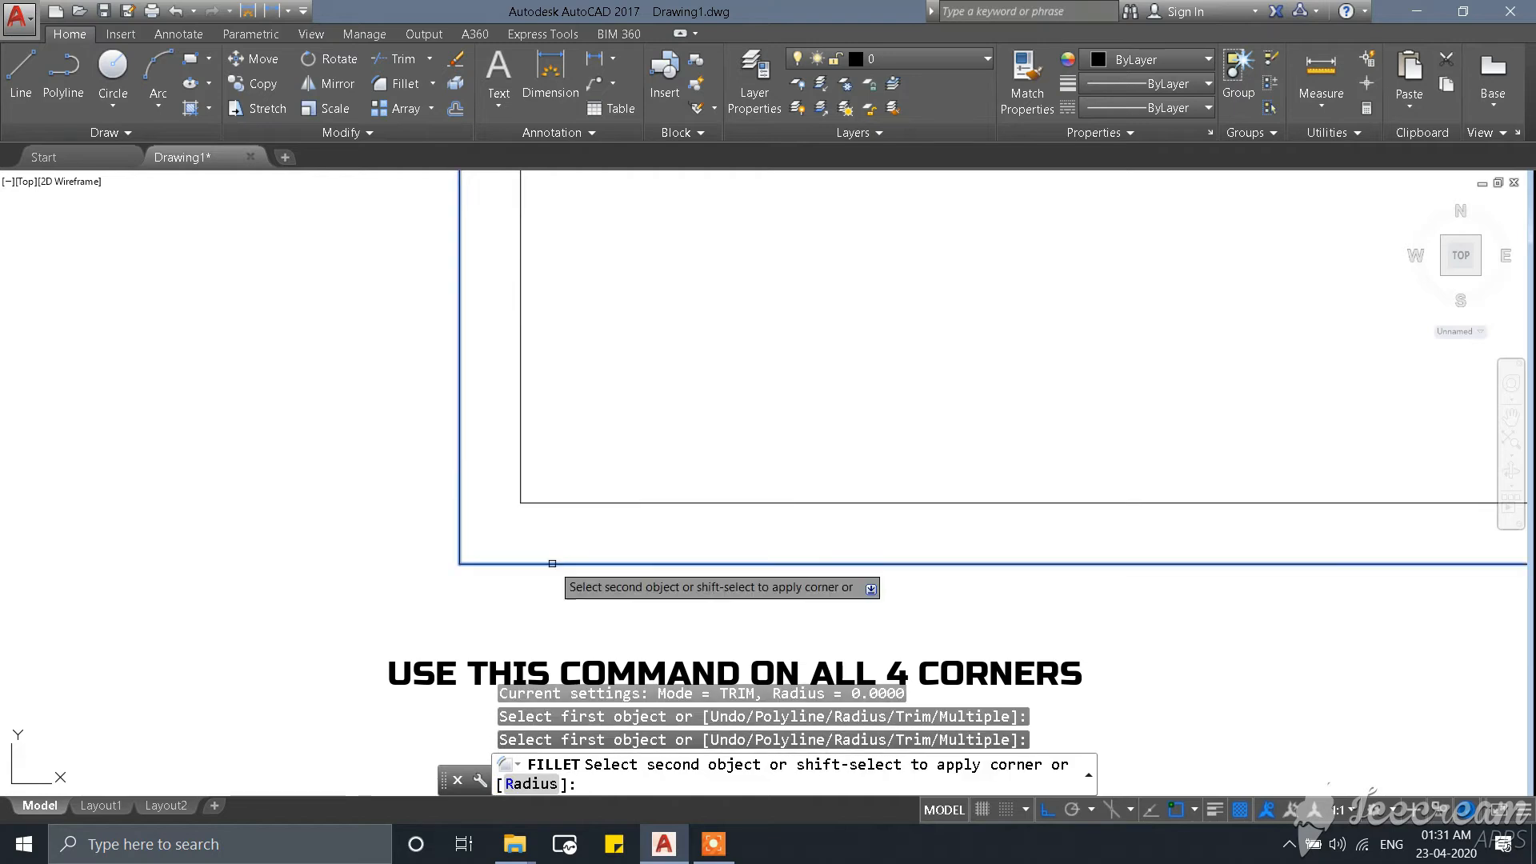
Examine the room's outer wall outline and check that its corners are joined.
{"action": "scroll", "coordinate": [522, 579], "scroll_direction": "down", "scroll_amount": 5}
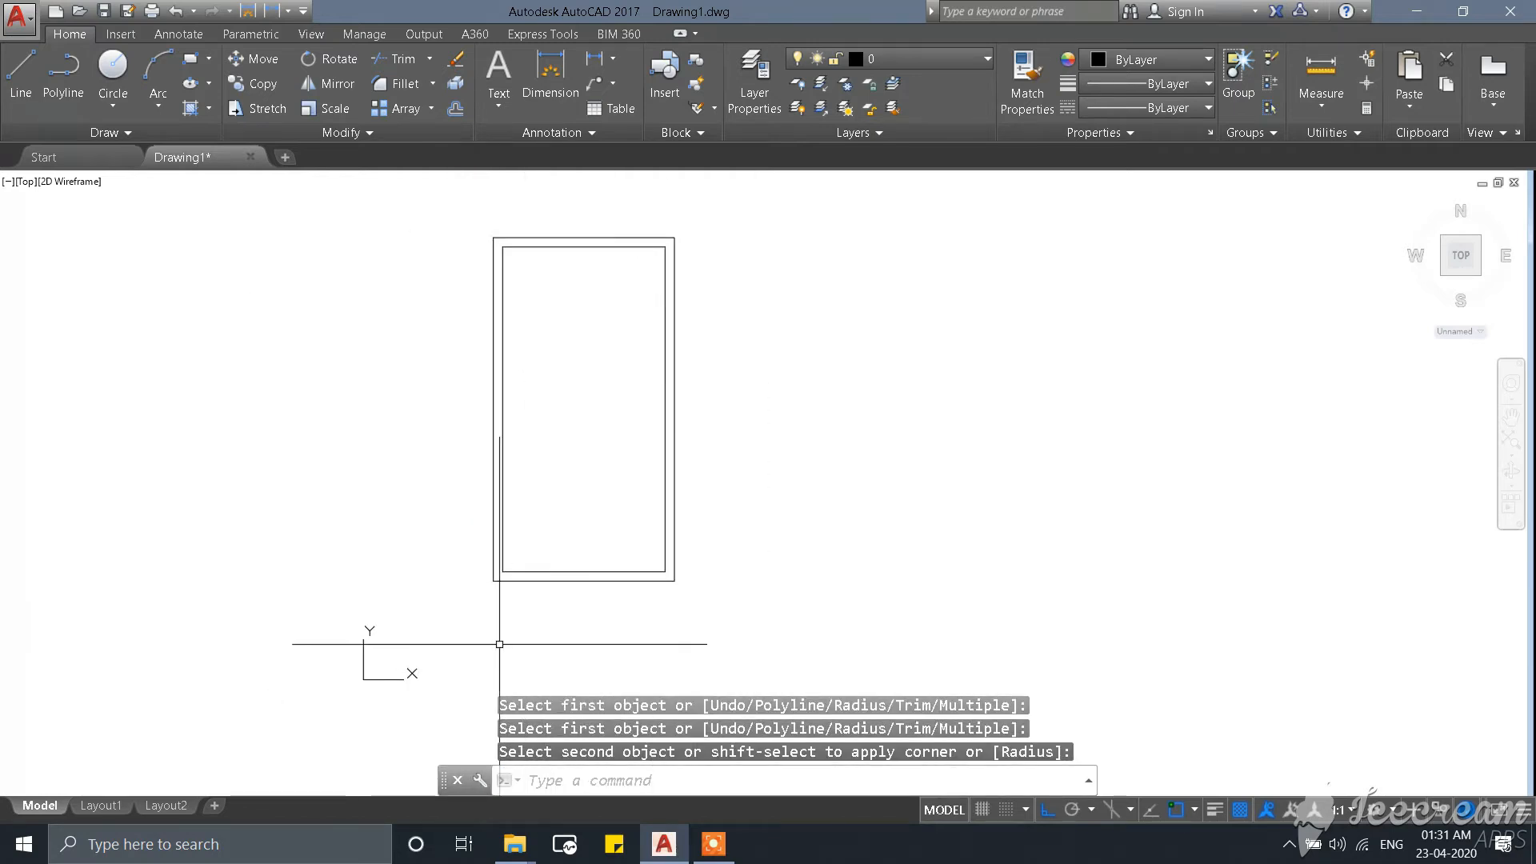
{"action": "scroll", "coordinate": [541, 233], "scroll_direction": "up", "scroll_amount": 2}
{"action": "scroll", "coordinate": [559, 233], "scroll_direction": "down", "scroll_amount": 4}
{"action": "scroll", "coordinate": [477, 257], "scroll_direction": "up", "scroll_amount": 6}
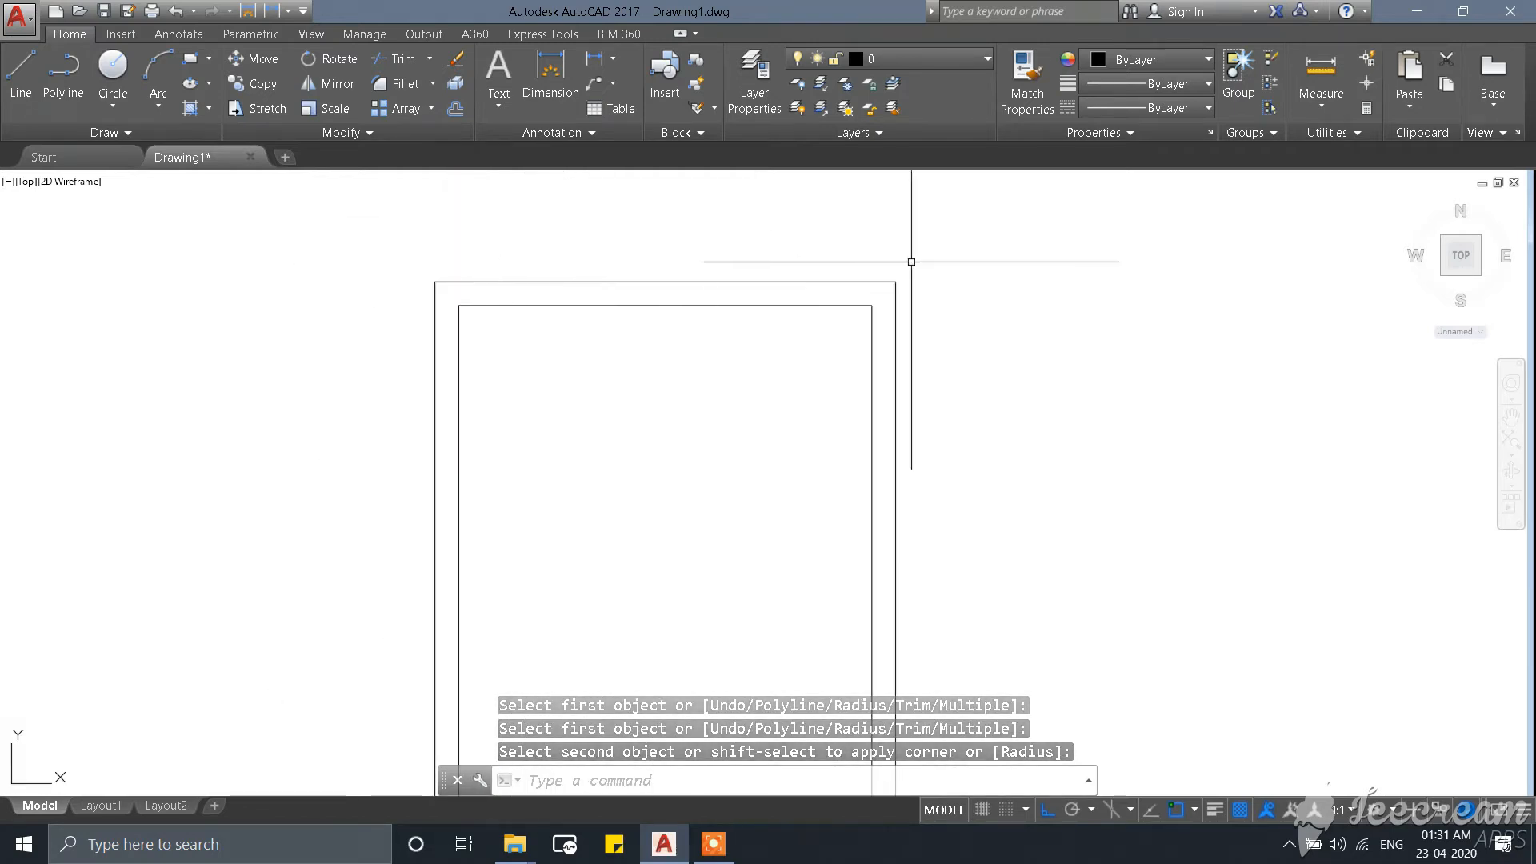
{"action": "key", "text": "Escape"}
{"action": "scroll", "coordinate": [566, 377], "scroll_direction": "down", "scroll_amount": 5}
{"action": "scroll", "coordinate": [518, 490], "scroll_direction": "up", "scroll_amount": 2}
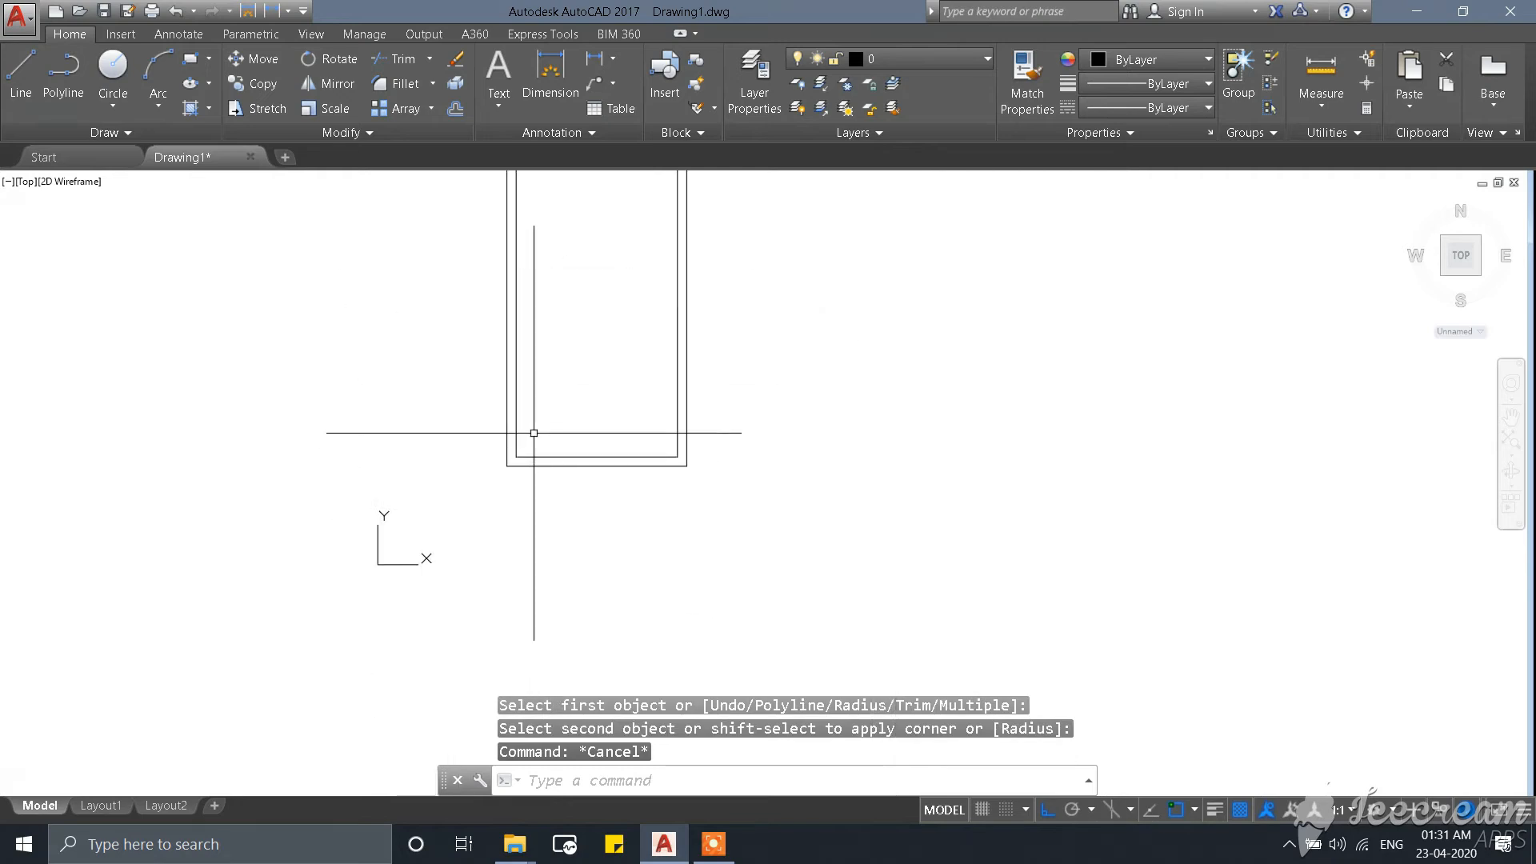
{"action": "scroll", "coordinate": [533, 433], "scroll_direction": "up", "scroll_amount": 5}
{"action": "scroll", "coordinate": [520, 512], "scroll_direction": "down", "scroll_amount": 6}
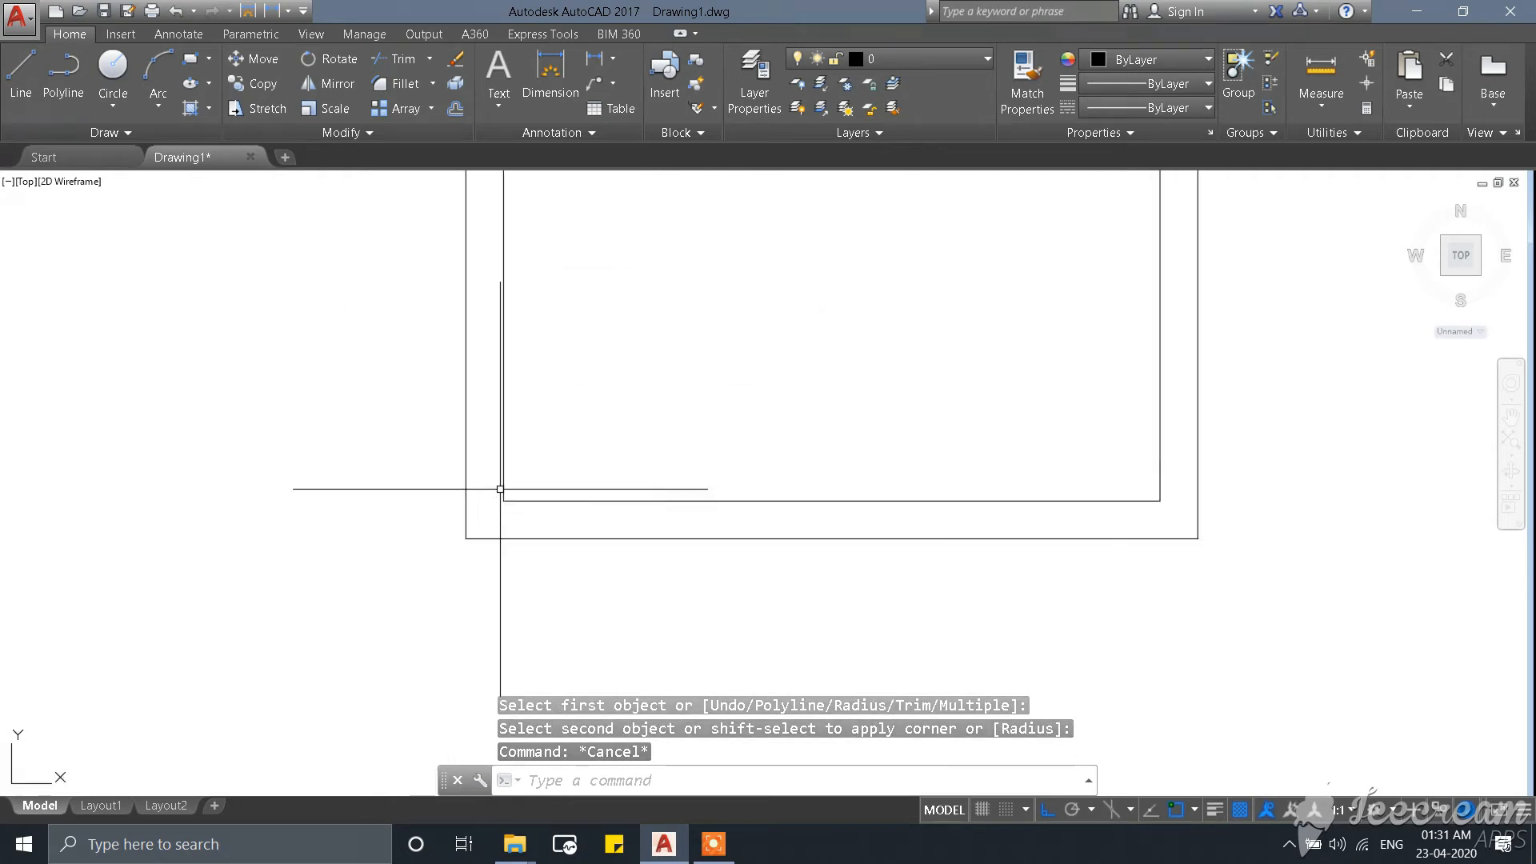
Draw a short horizontal line across the left wall, from the room's inner bottom-left corner to the outer wall line.
{"action": "scroll", "coordinate": [534, 512], "scroll_direction": "up", "scroll_amount": 5}
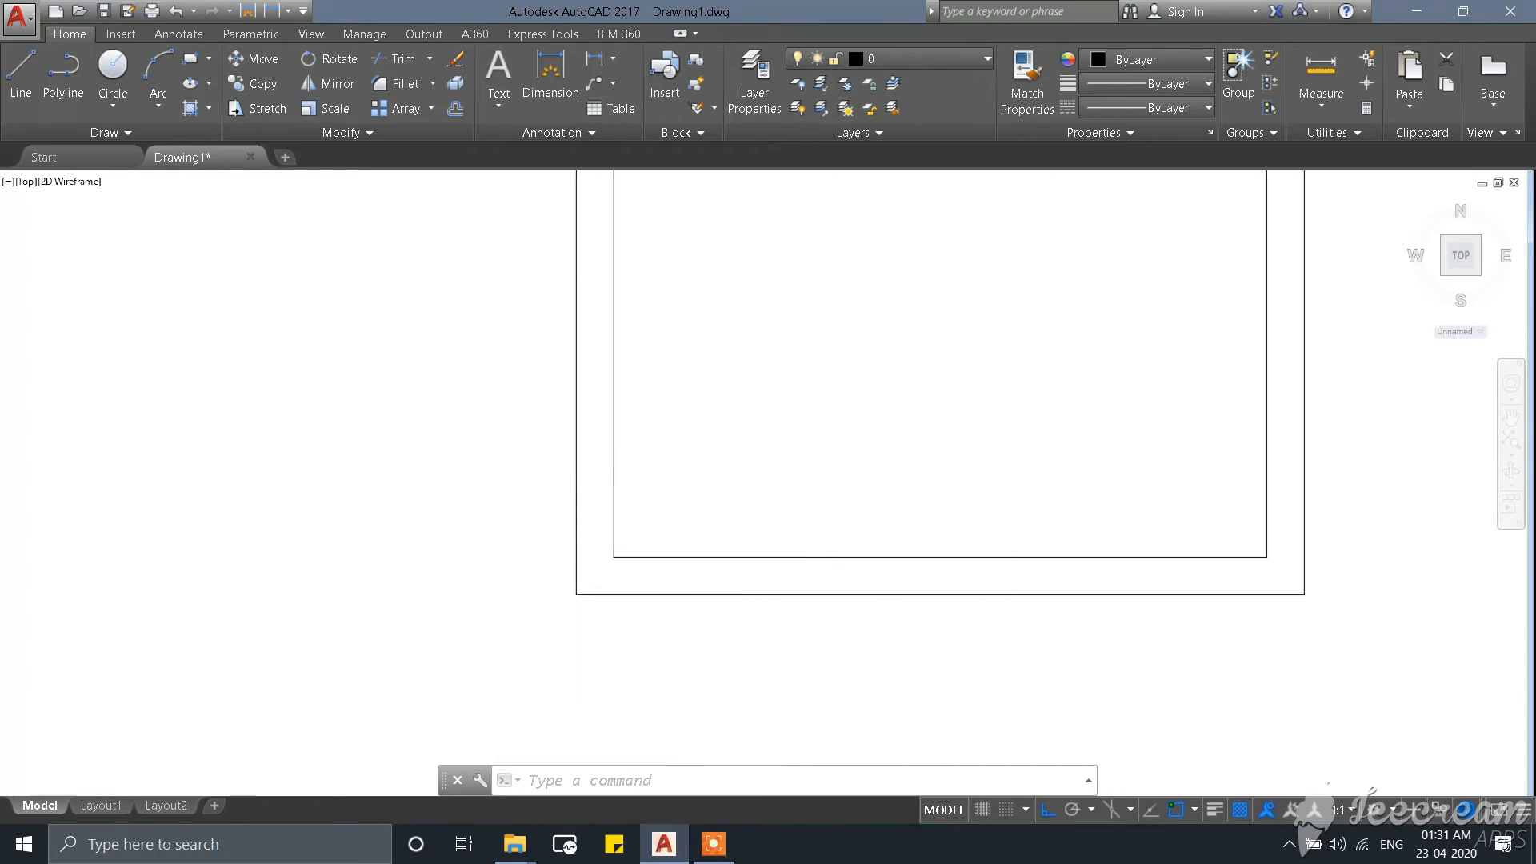
{"action": "scroll", "coordinate": [491, 482], "scroll_direction": "up", "scroll_amount": 2}
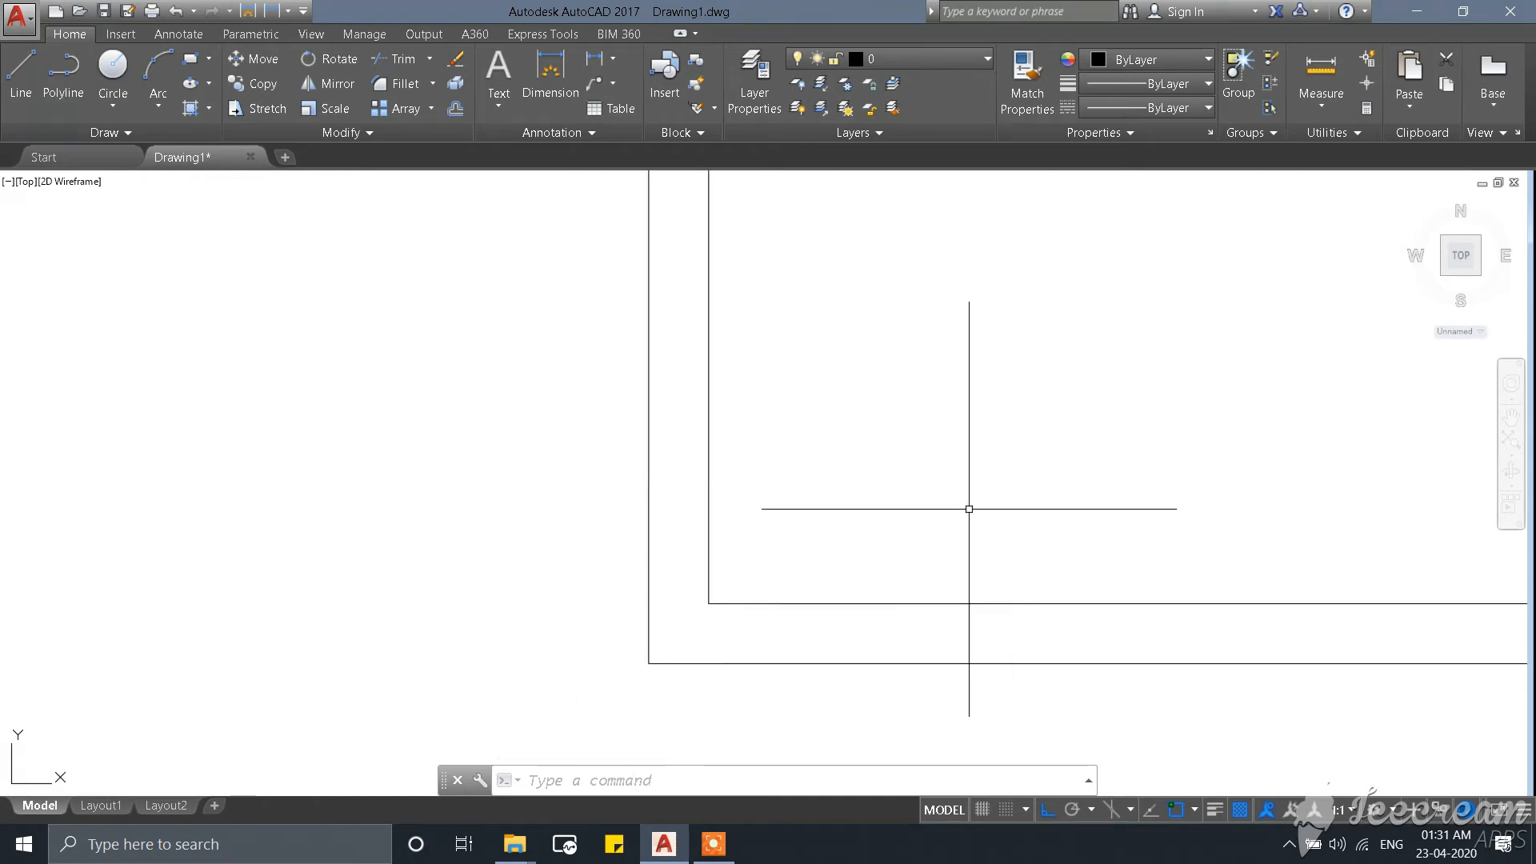
{"action": "key", "text": "Return"}
{"action": "left_click", "coordinate": [708, 604]}
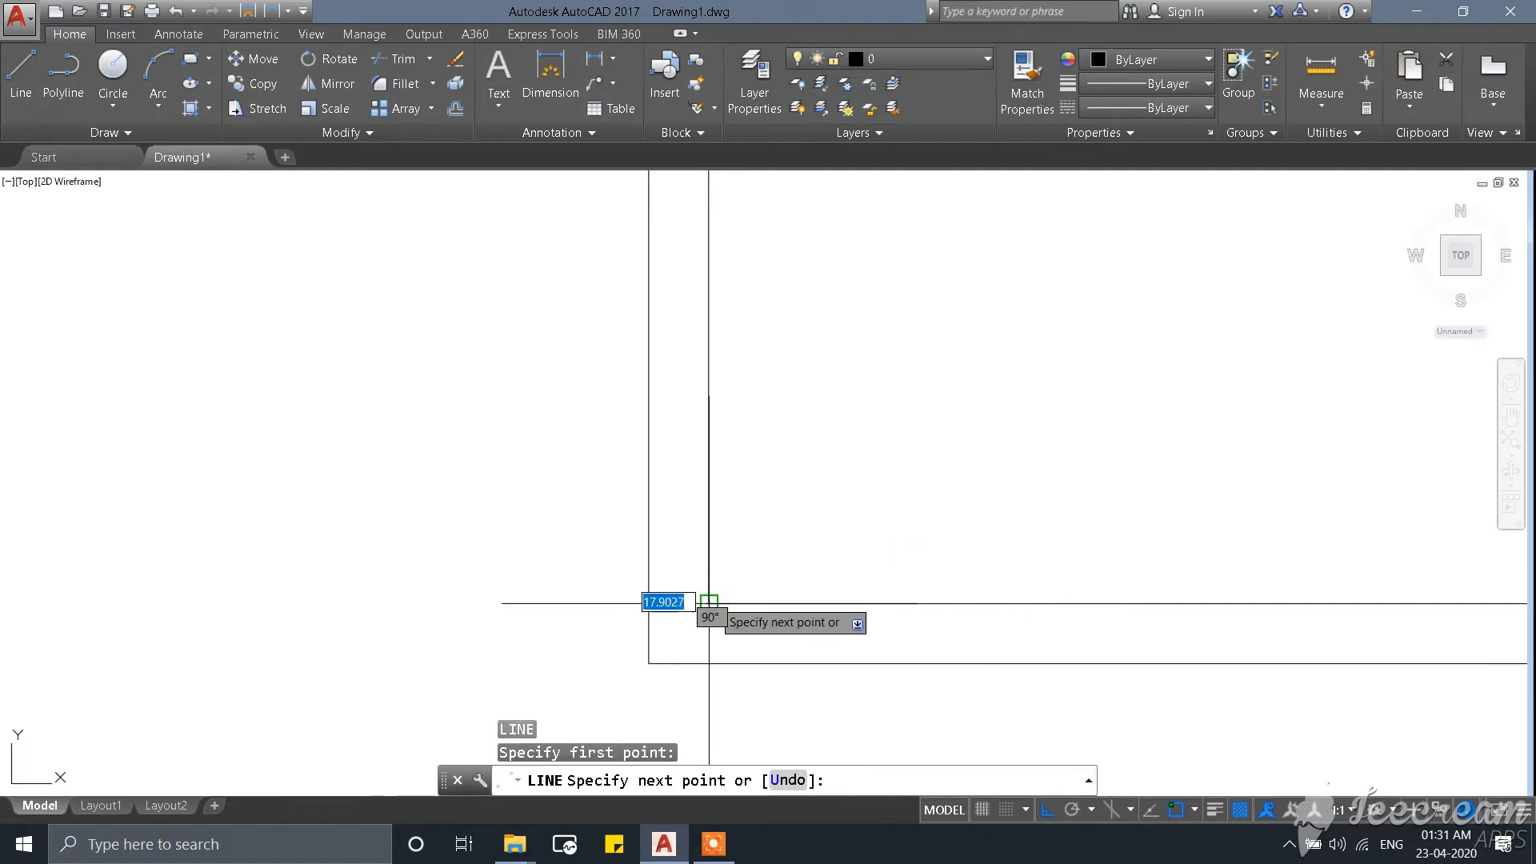
{"action": "left_click", "coordinate": [648, 604]}
{"action": "key", "text": "Escape"}
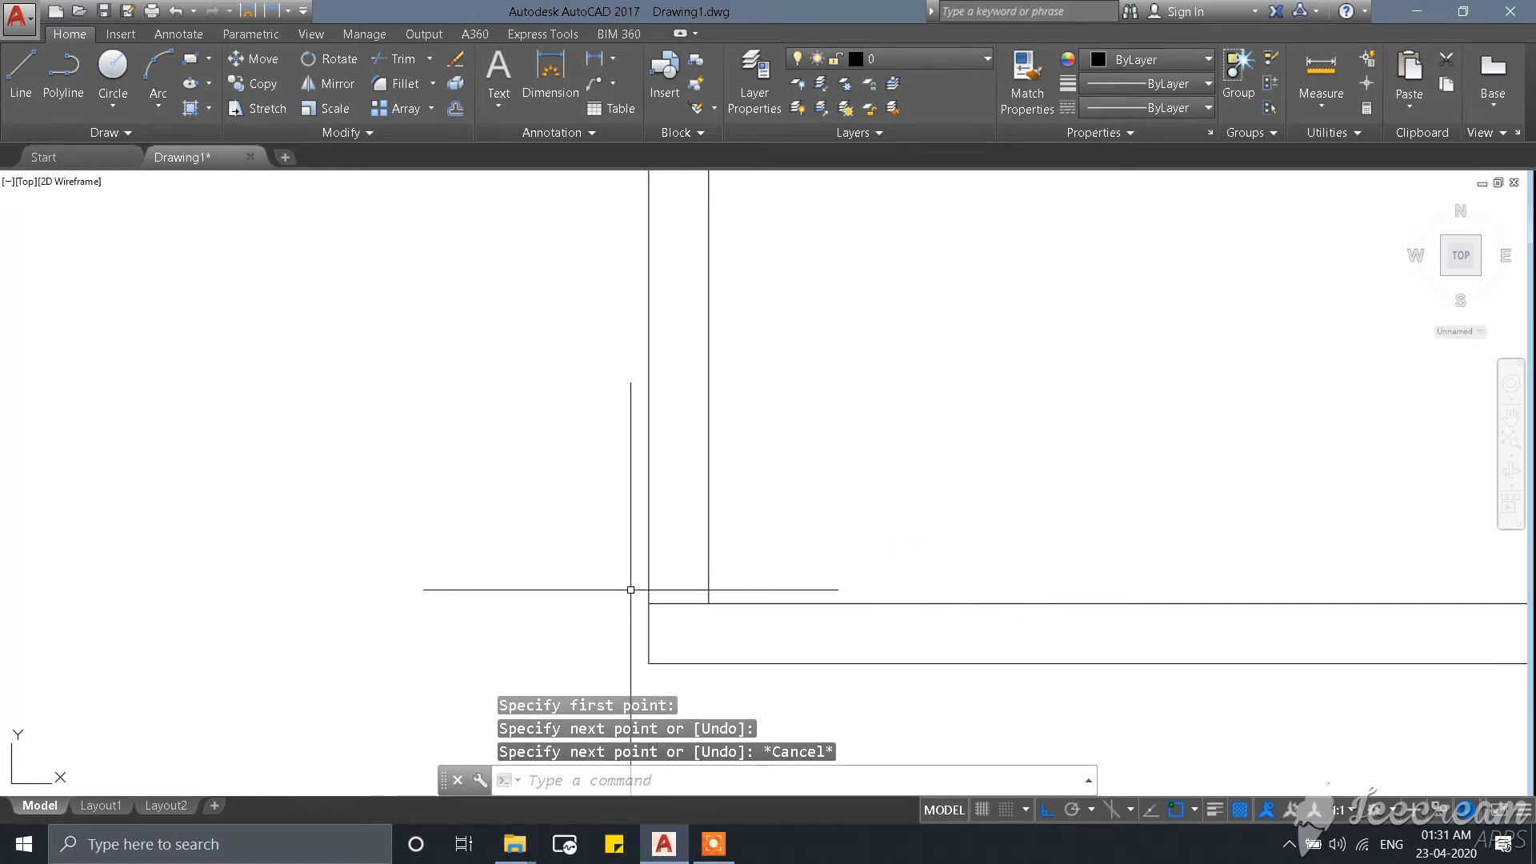
{"action": "left_click", "coordinate": [630, 589]}
{"action": "key", "text": "Escape"}
{"action": "key", "text": "Escape"}
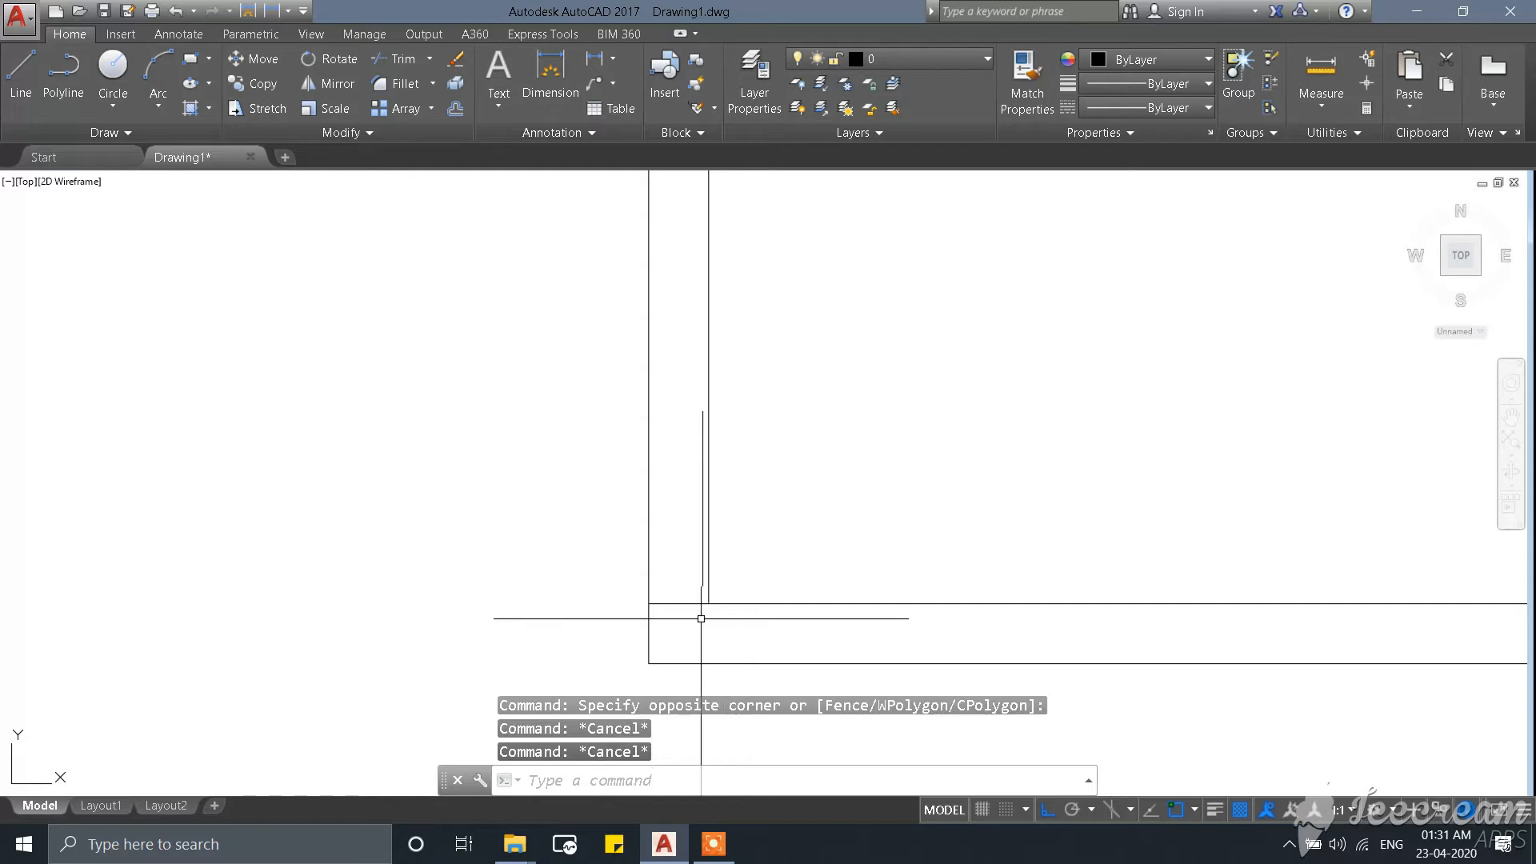
Offset the short line across the left wall at the bottom-left corner upward by 1200 mm.
{"action": "scroll", "coordinate": [680, 416], "scroll_direction": "down", "scroll_amount": 2}
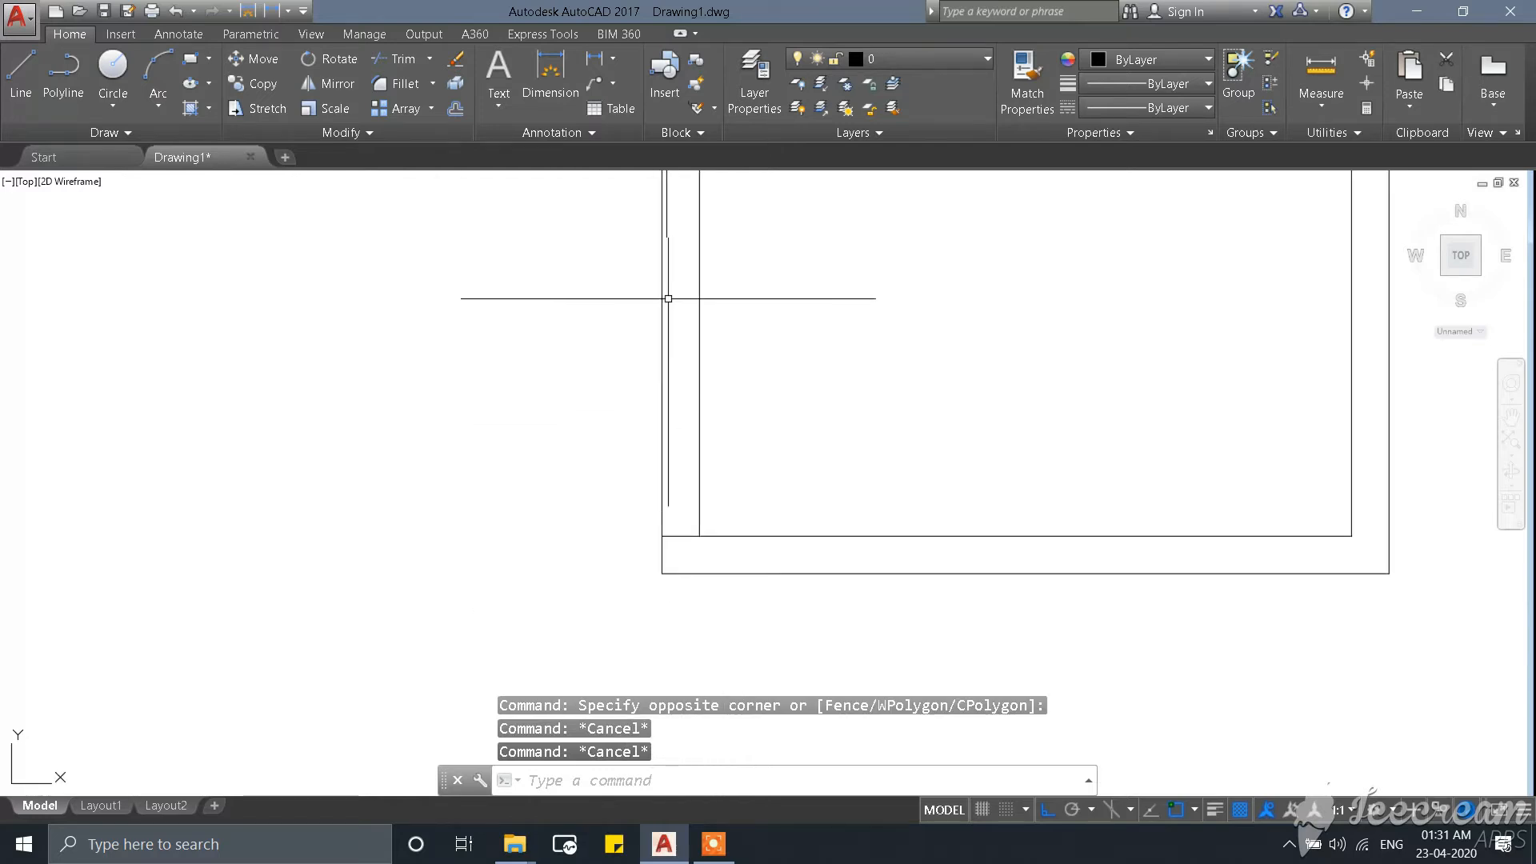
{"action": "scroll", "coordinate": [708, 360], "scroll_direction": "down", "scroll_amount": 2}
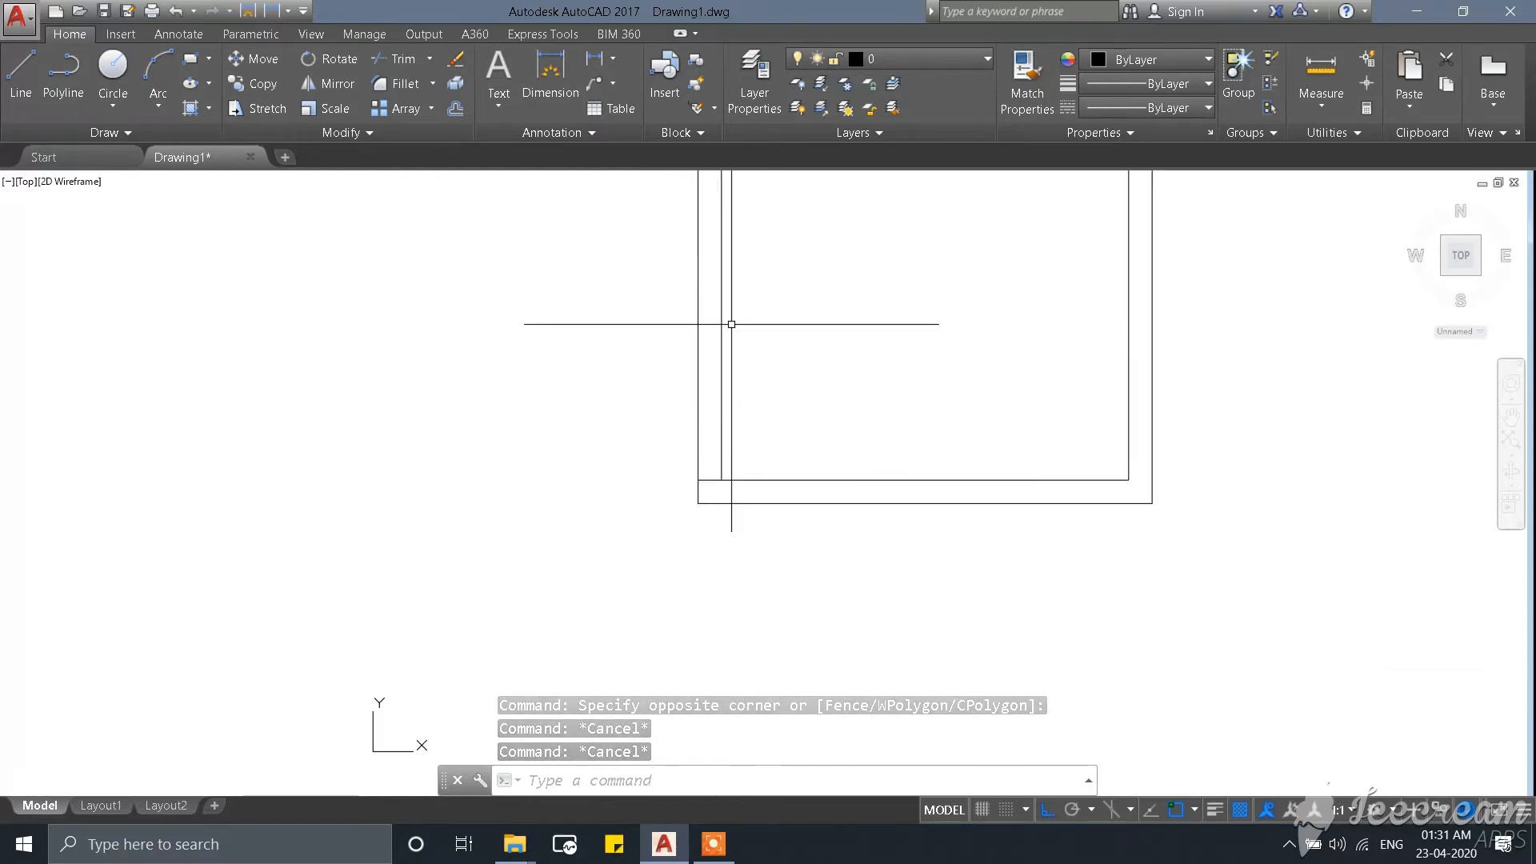
{"action": "scroll", "coordinate": [728, 324], "scroll_direction": "up", "scroll_amount": 2}
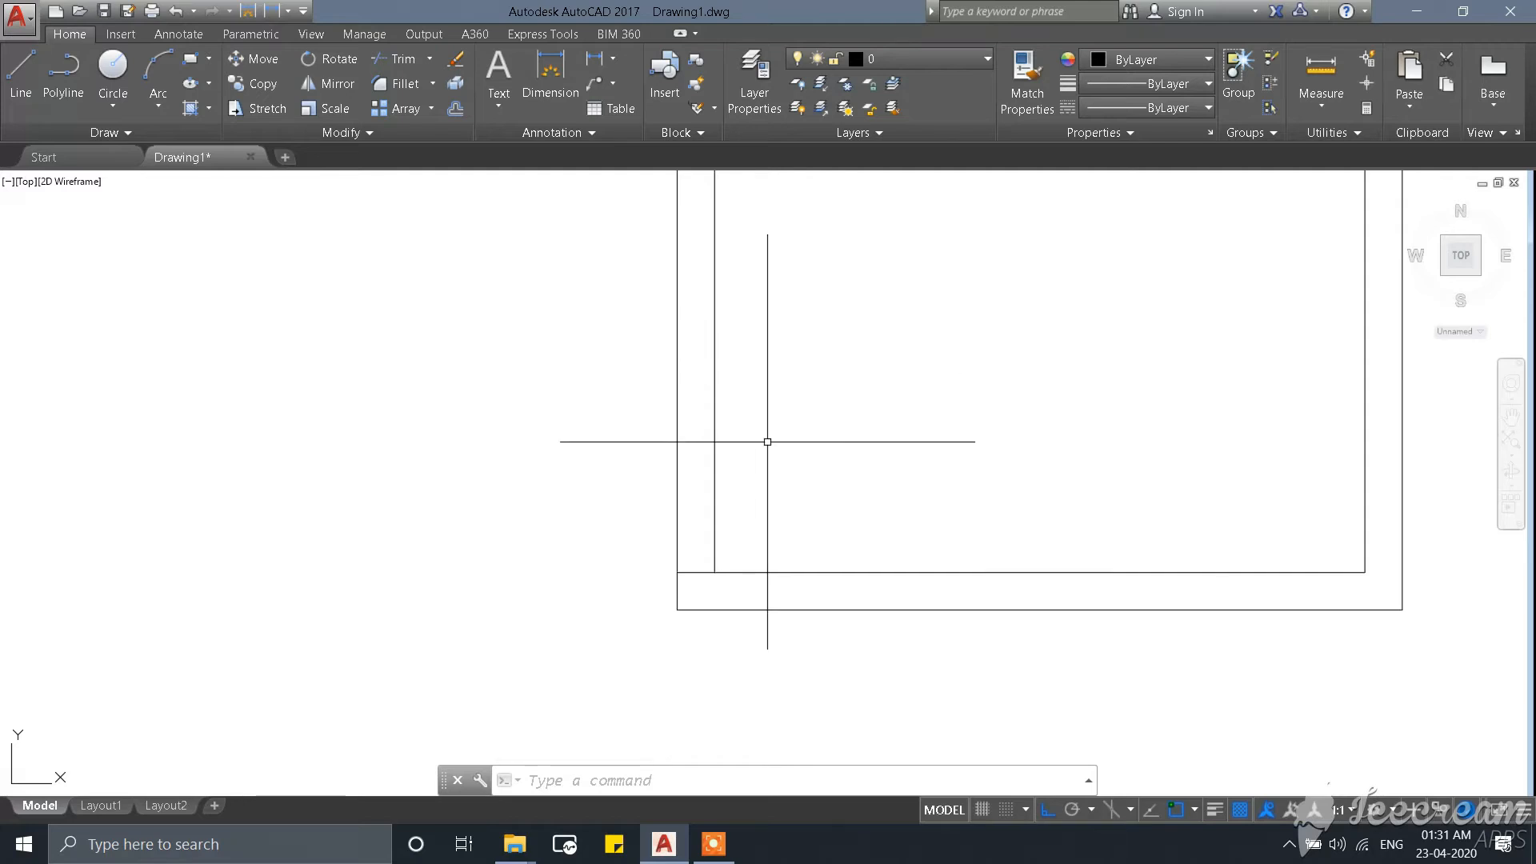
{"action": "type", "text": "o"}
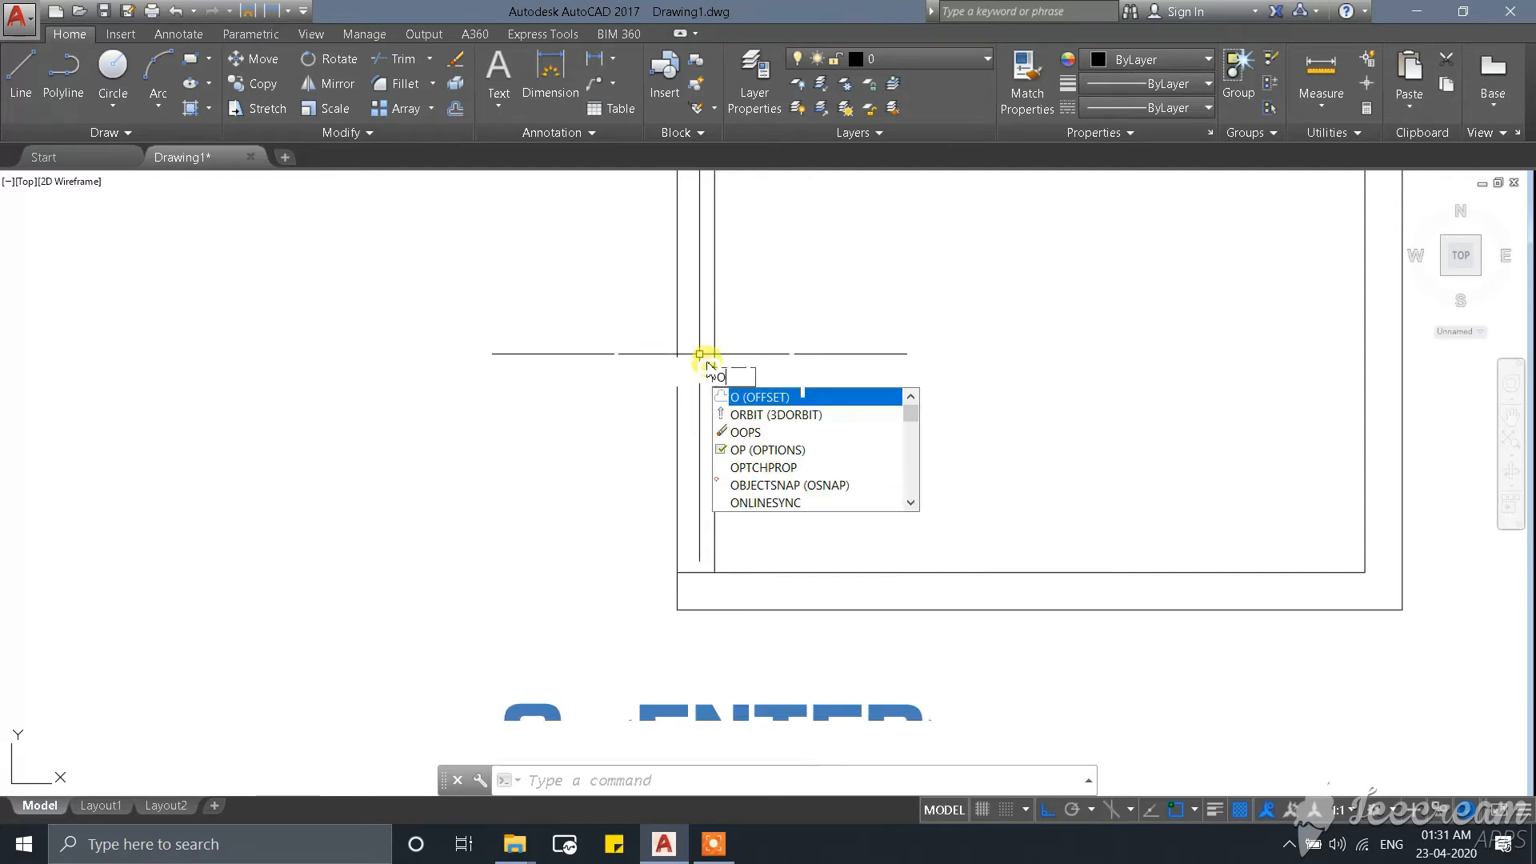
{"action": "key", "text": "Return"}
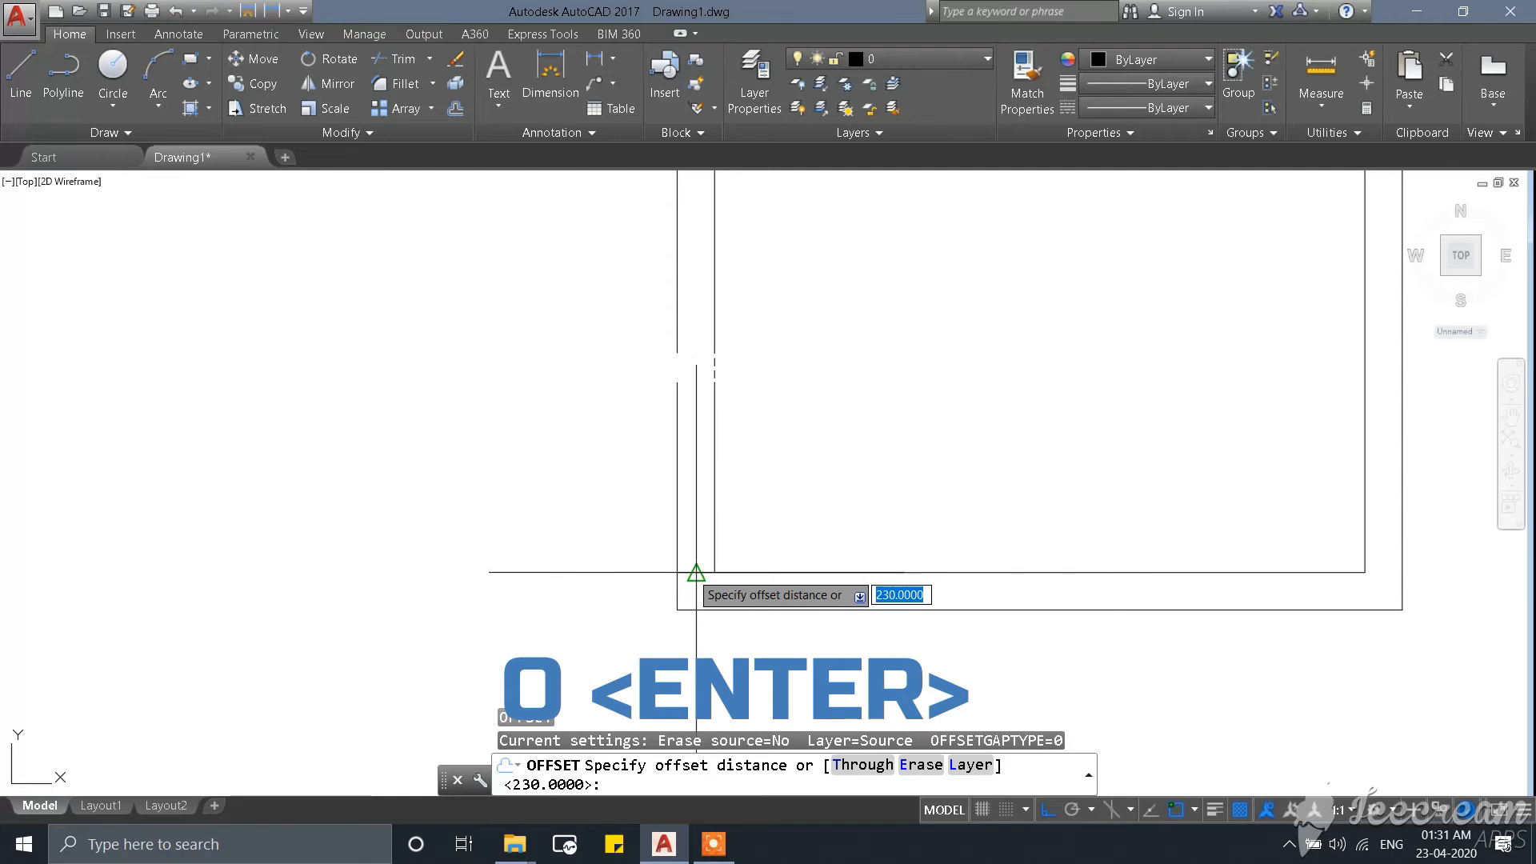
{"action": "scroll", "coordinate": [696, 572], "scroll_direction": "up", "scroll_amount": 2}
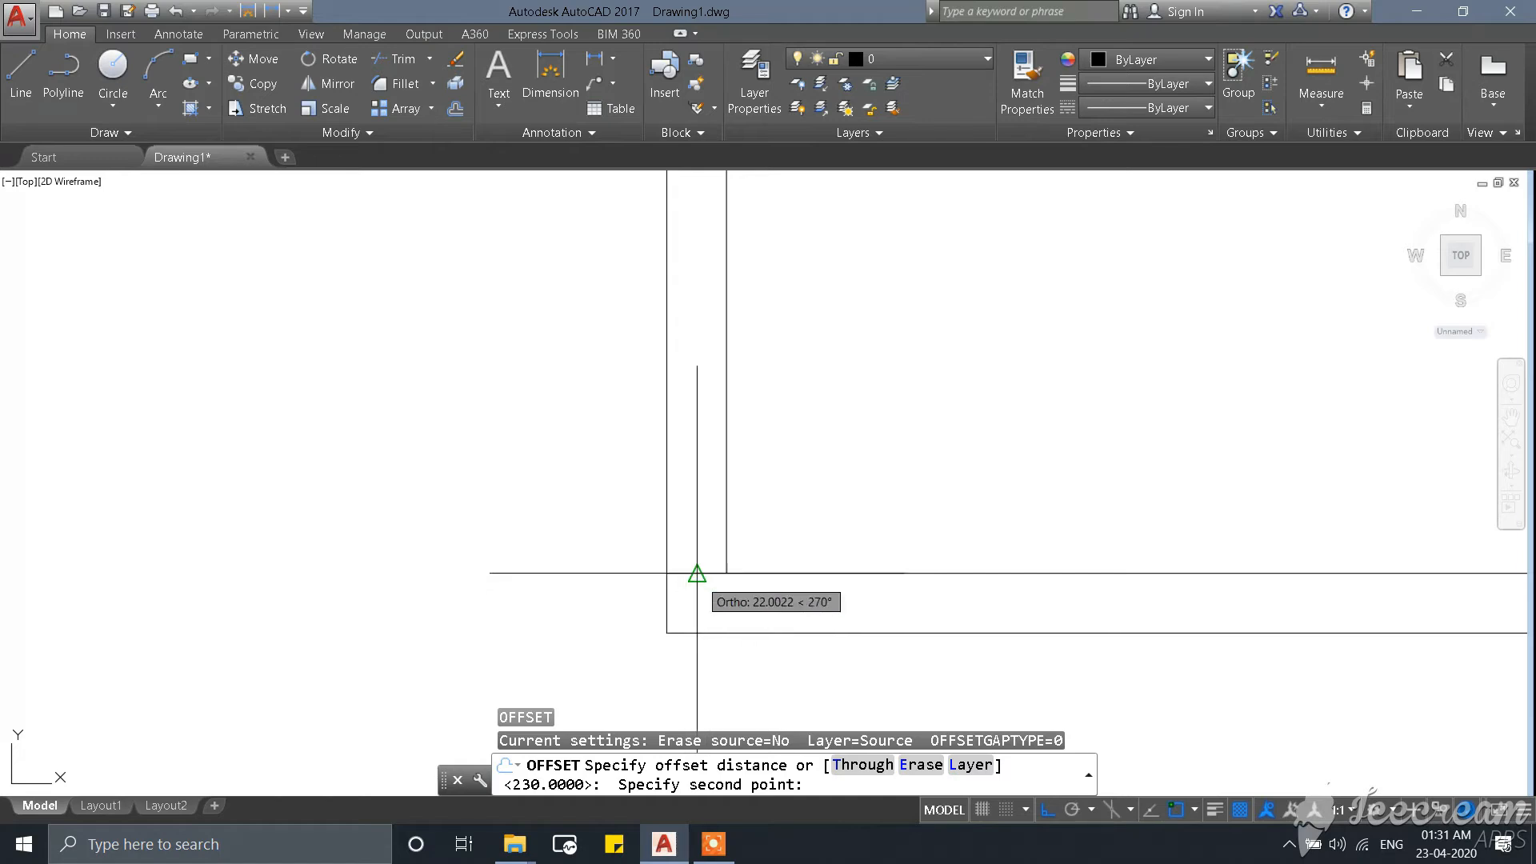
{"action": "scroll", "coordinate": [720, 573], "scroll_direction": "down", "scroll_amount": 2}
{"action": "scroll", "coordinate": [792, 544], "scroll_direction": "up", "scroll_amount": 4}
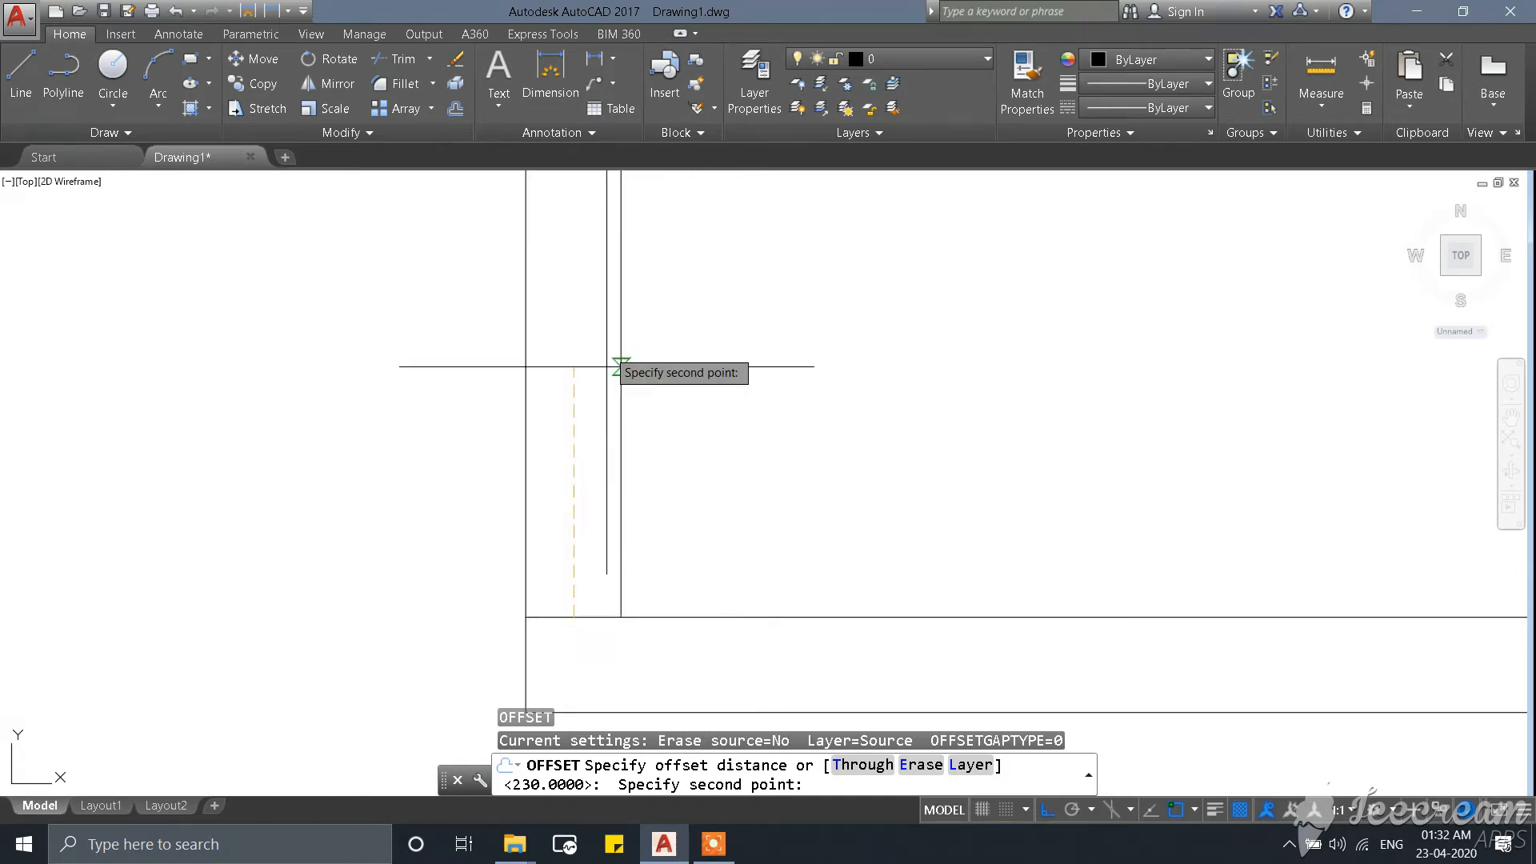
{"action": "scroll", "coordinate": [616, 372], "scroll_direction": "down", "scroll_amount": 3}
{"action": "scroll", "coordinate": [596, 240], "scroll_direction": "up", "scroll_amount": 2}
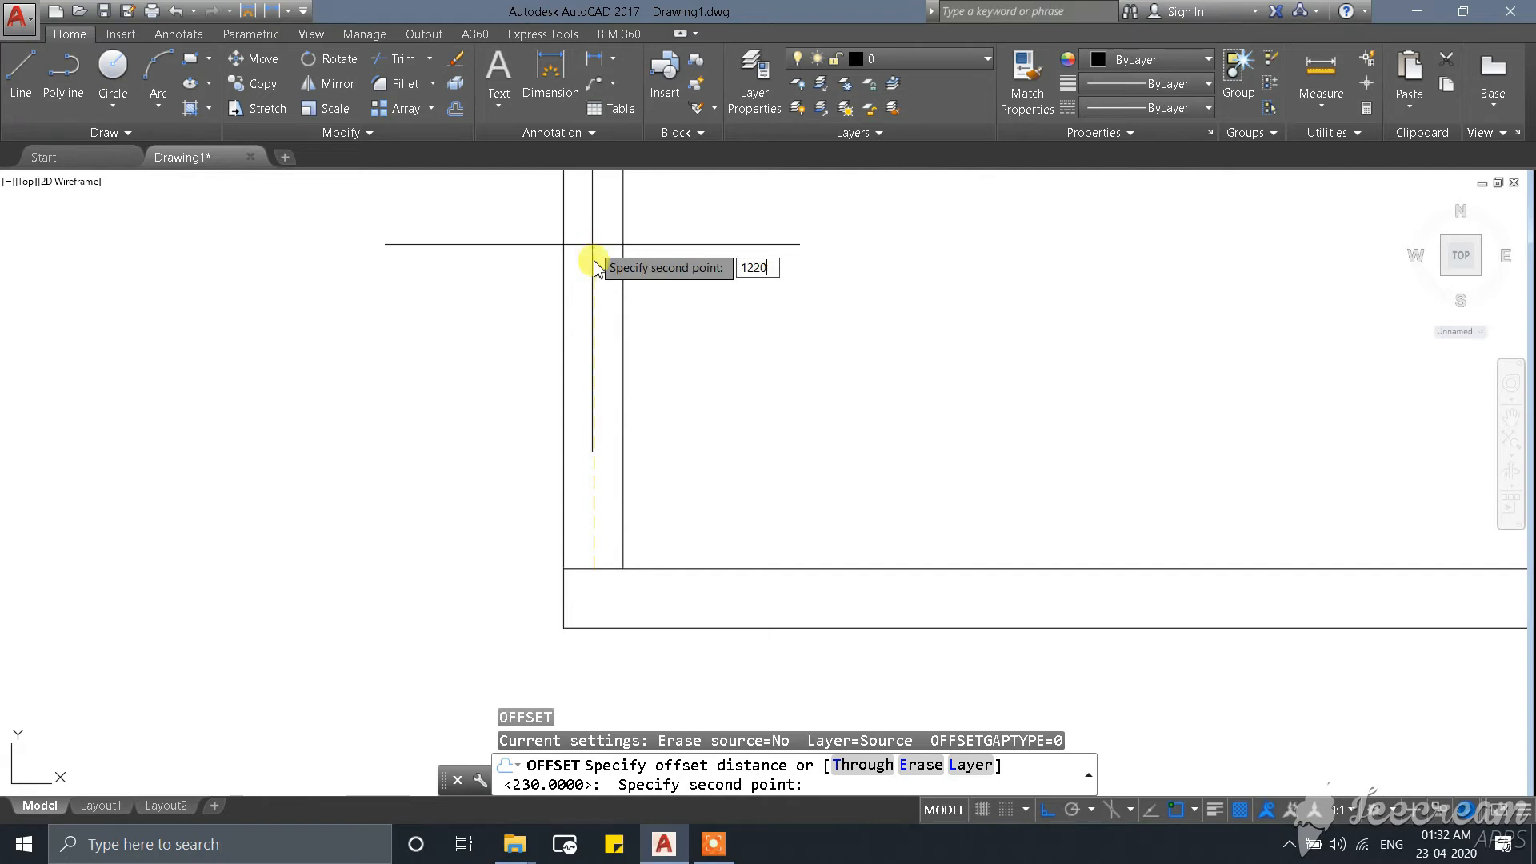
{"action": "key", "text": "Return"}
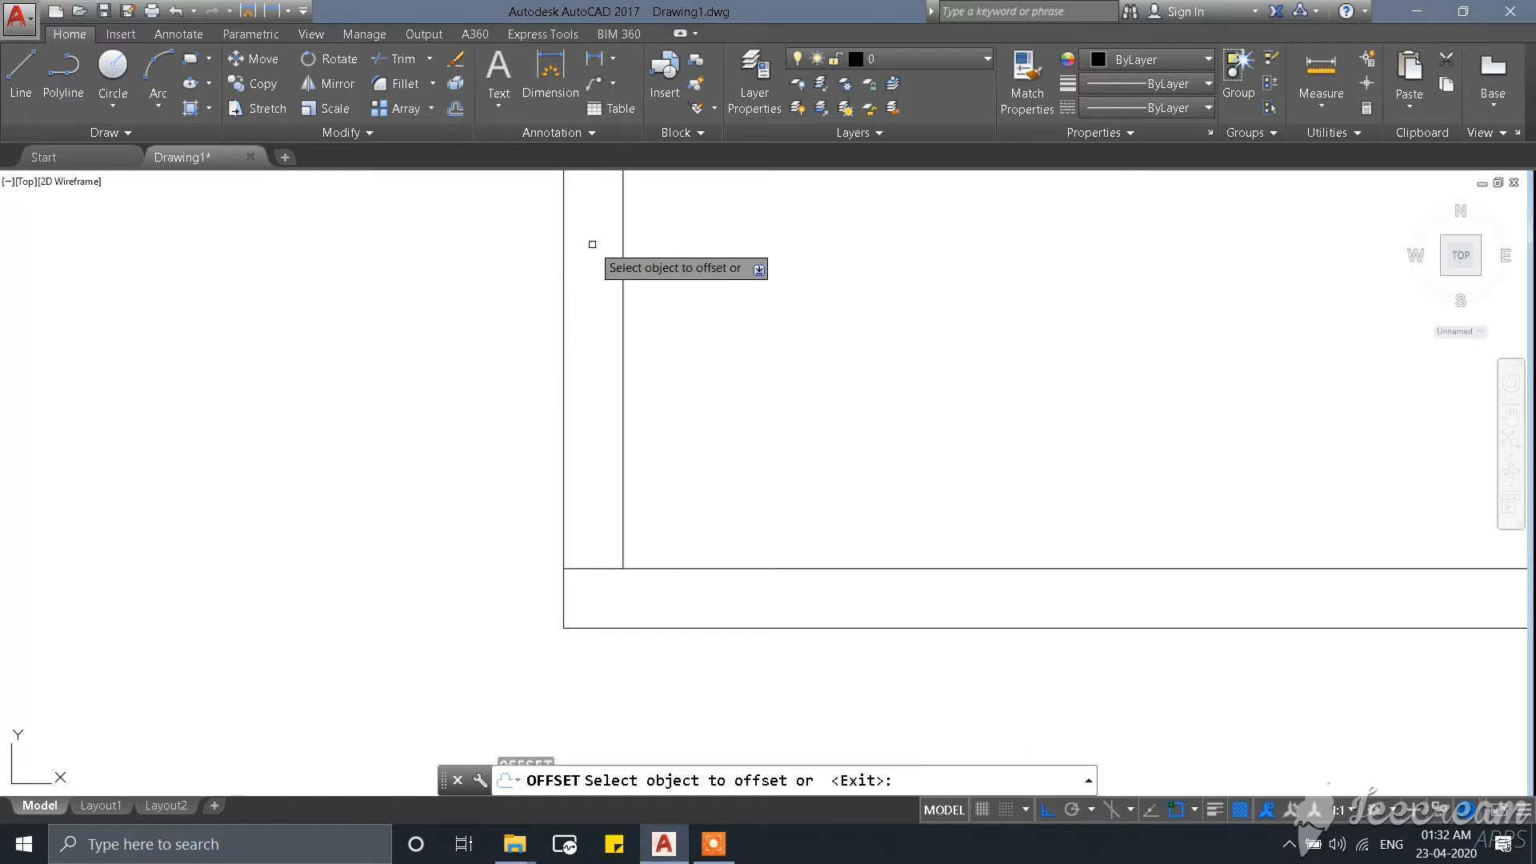
{"action": "scroll", "coordinate": [480, 640], "scroll_direction": "down", "scroll_amount": 2}
{"action": "scroll", "coordinate": [307, 528], "scroll_direction": "up", "scroll_amount": 2}
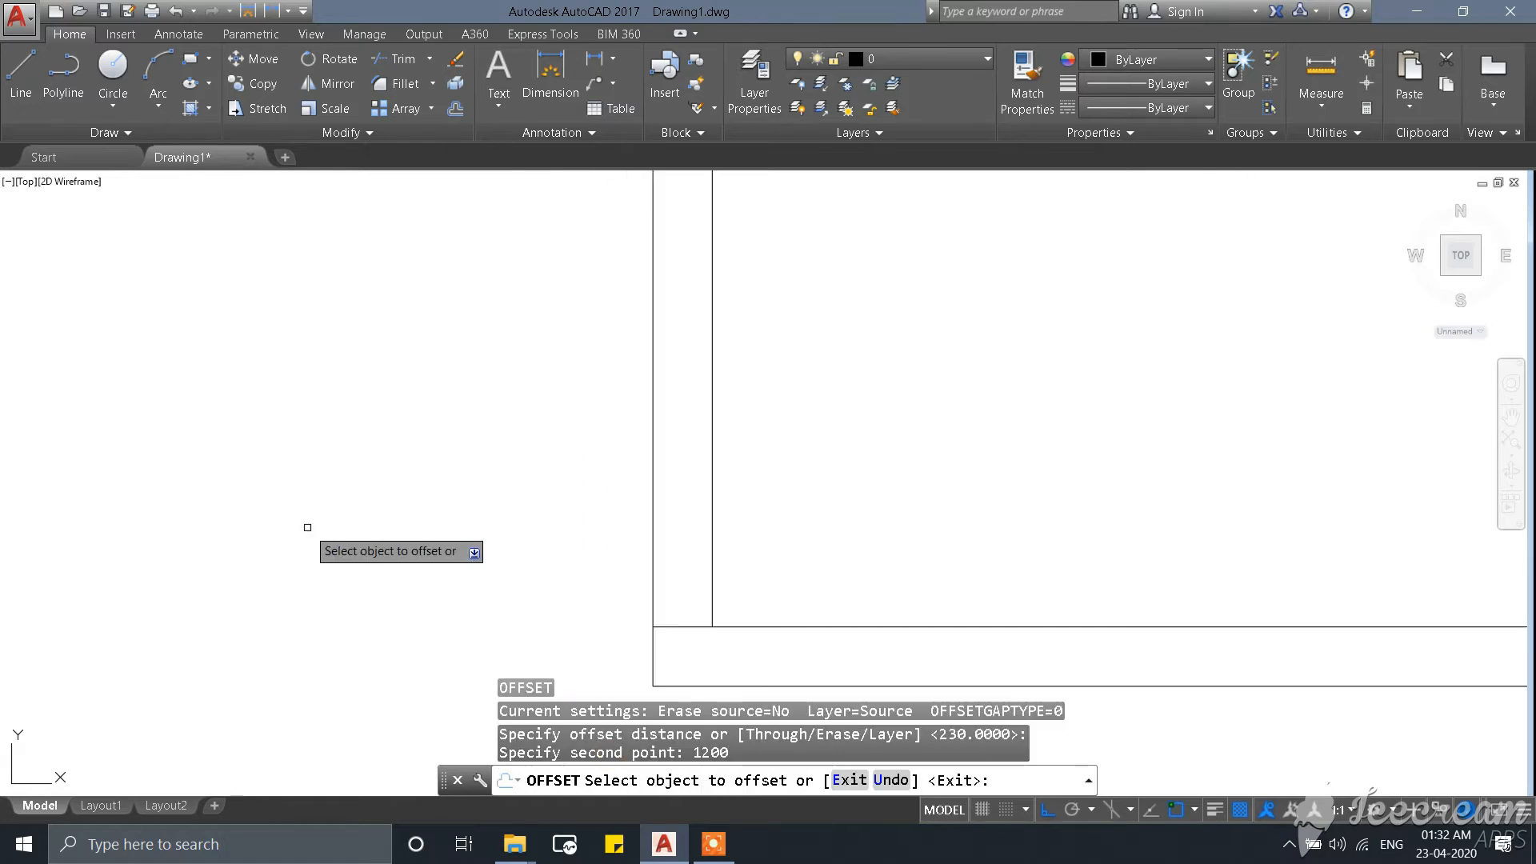
{"action": "left_click", "coordinate": [668, 627]}
{"action": "left_click", "coordinate": [671, 490]}
{"action": "scroll", "coordinate": [720, 472], "scroll_direction": "down", "scroll_amount": 5}
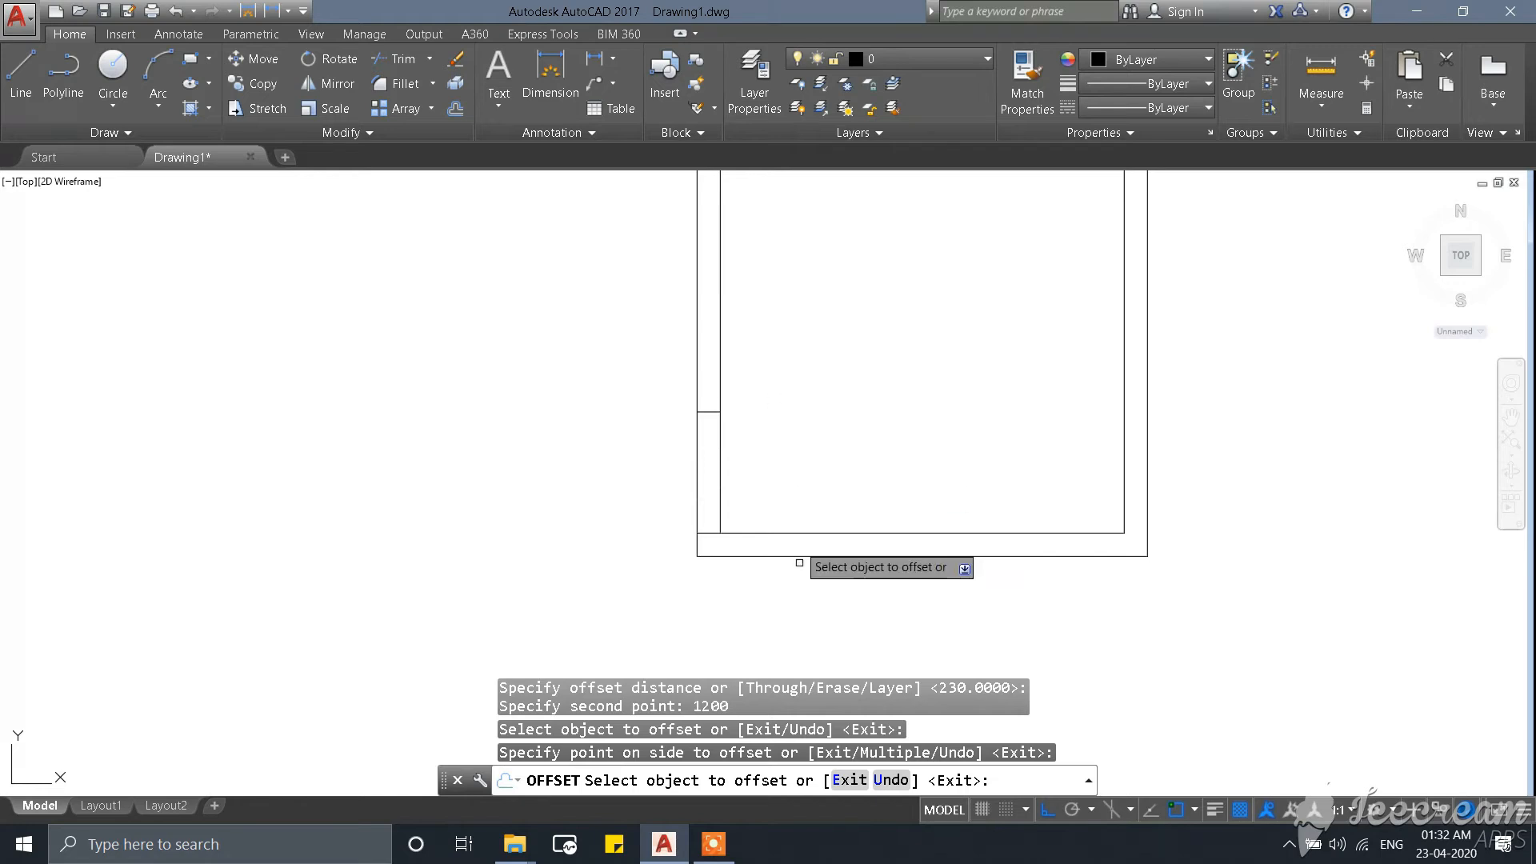
{"action": "scroll", "coordinate": [577, 567], "scroll_direction": "down", "scroll_amount": 4}
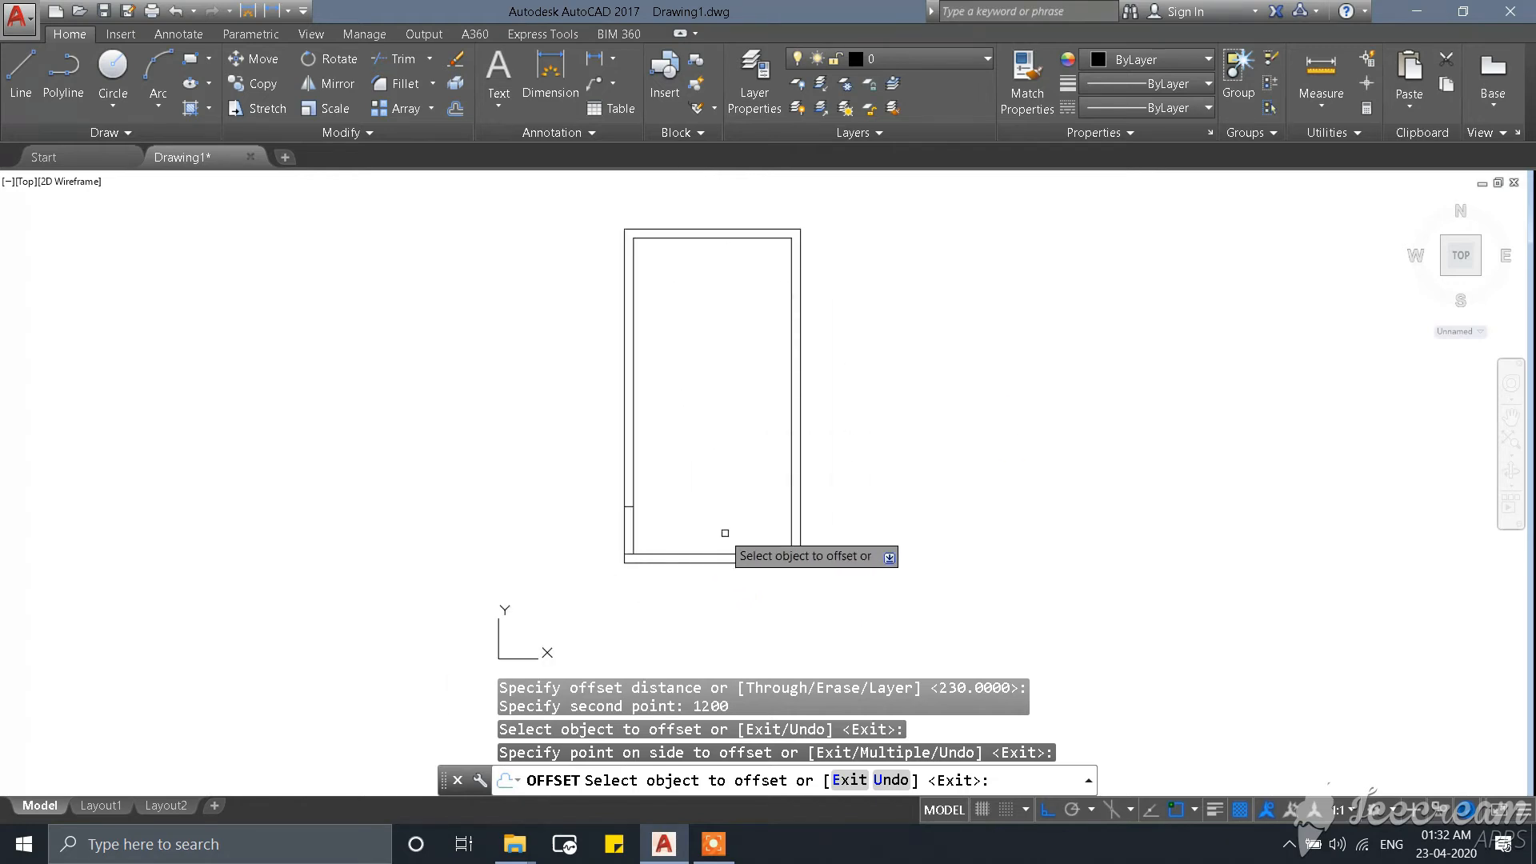
{"action": "key", "text": "Escape"}
Examine the room outline and the short cross lines in the lower part of the left wall.
{"action": "scroll", "coordinate": [730, 542], "scroll_direction": "up", "scroll_amount": 2}
{"action": "scroll", "coordinate": [645, 522], "scroll_direction": "down", "scroll_amount": 4}
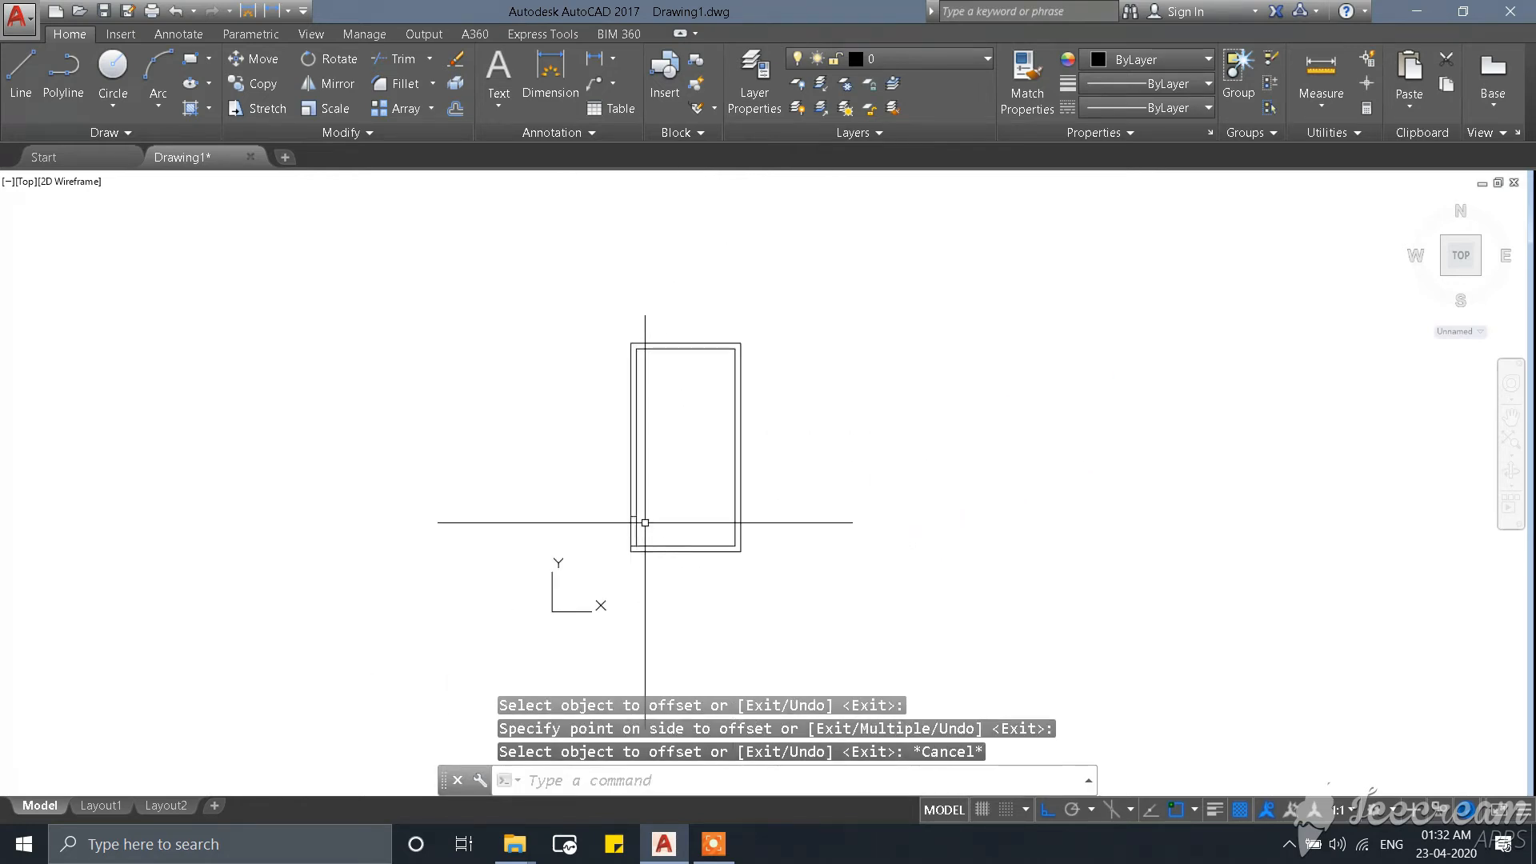
{"action": "scroll", "coordinate": [645, 523], "scroll_direction": "up", "scroll_amount": 2}
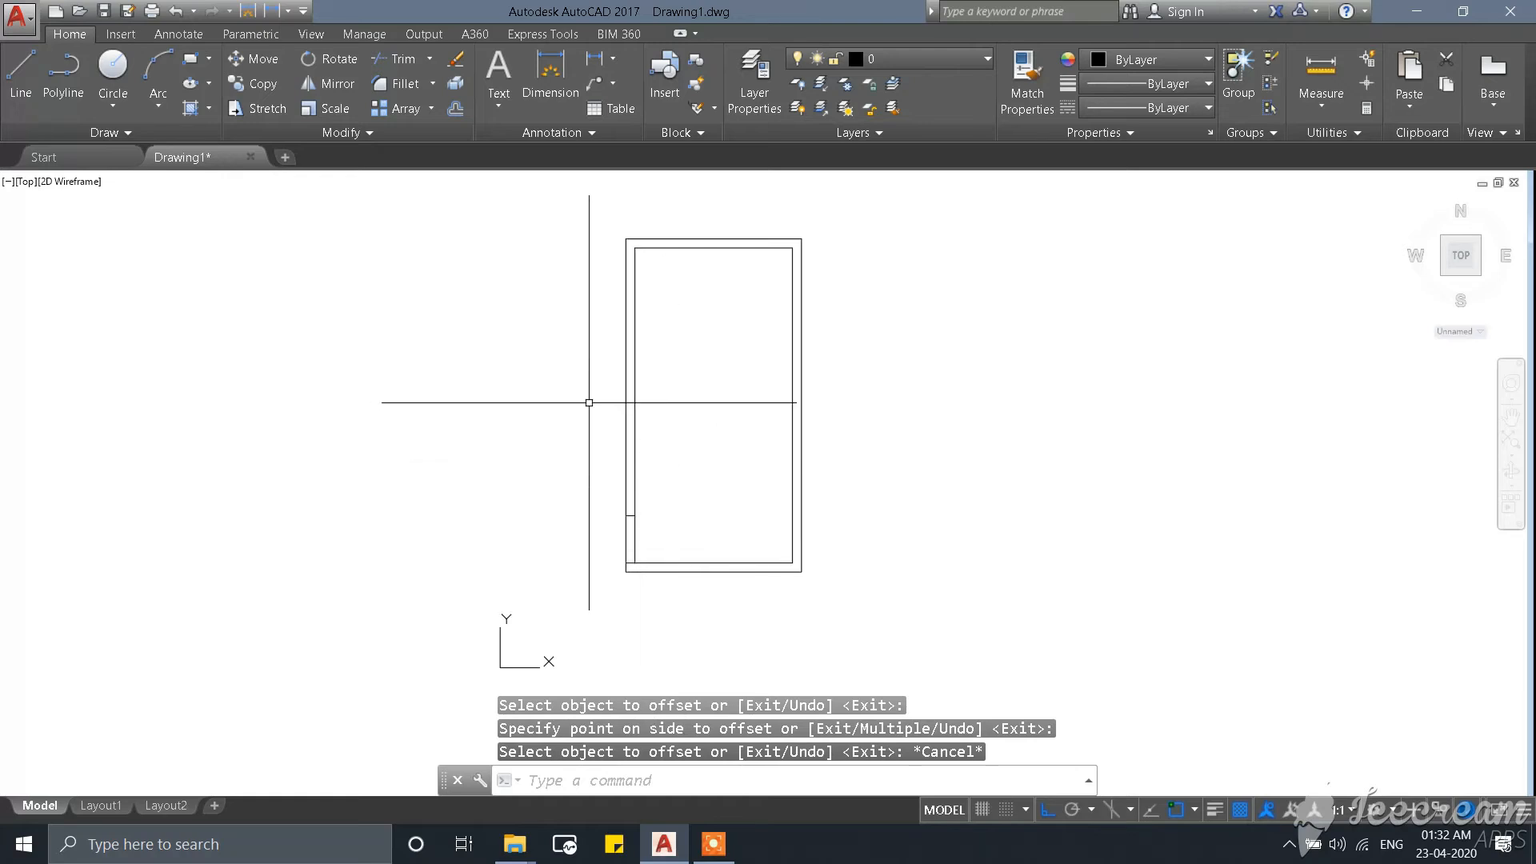
{"action": "scroll", "coordinate": [617, 514], "scroll_direction": "up", "scroll_amount": 4}
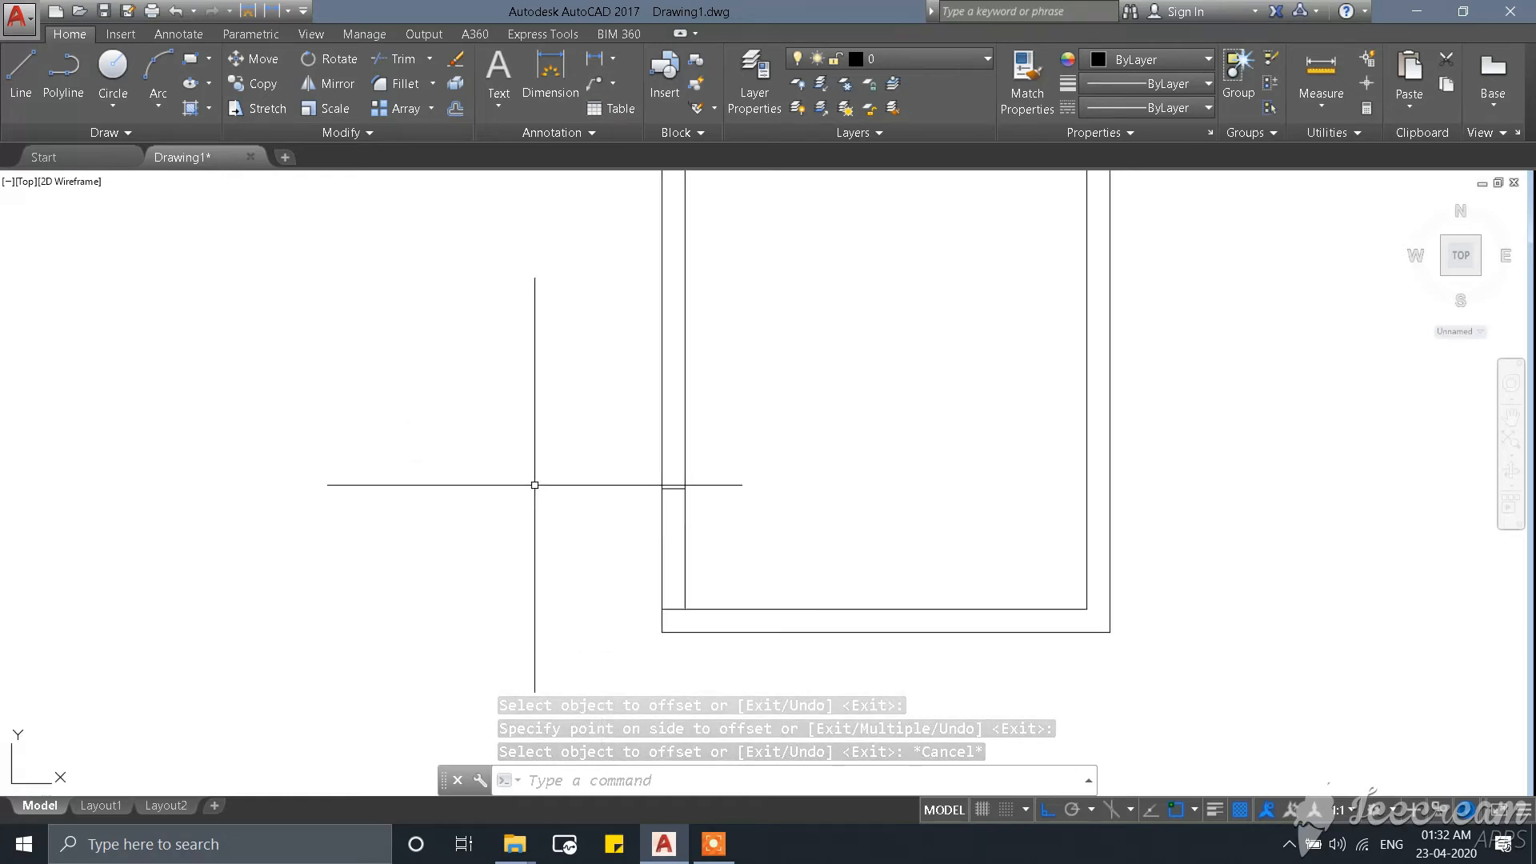
{"action": "scroll", "coordinate": [648, 611], "scroll_direction": "down", "scroll_amount": 6}
{"action": "scroll", "coordinate": [590, 593], "scroll_direction": "up", "scroll_amount": 2}
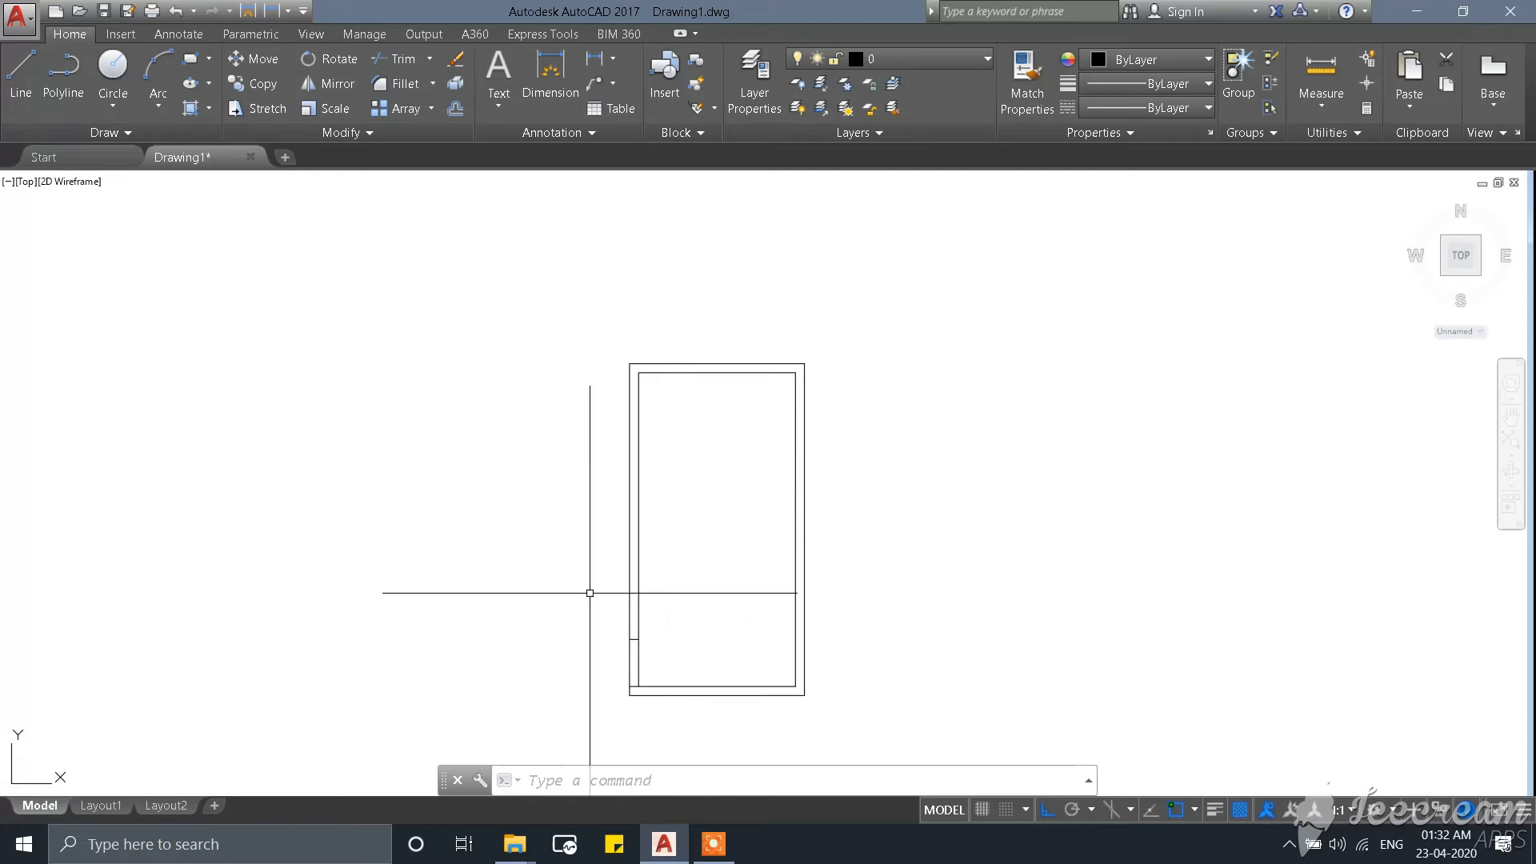
{"action": "scroll", "coordinate": [690, 576], "scroll_direction": "down", "scroll_amount": 2}
{"action": "scroll", "coordinate": [696, 652], "scroll_direction": "up", "scroll_amount": 2}
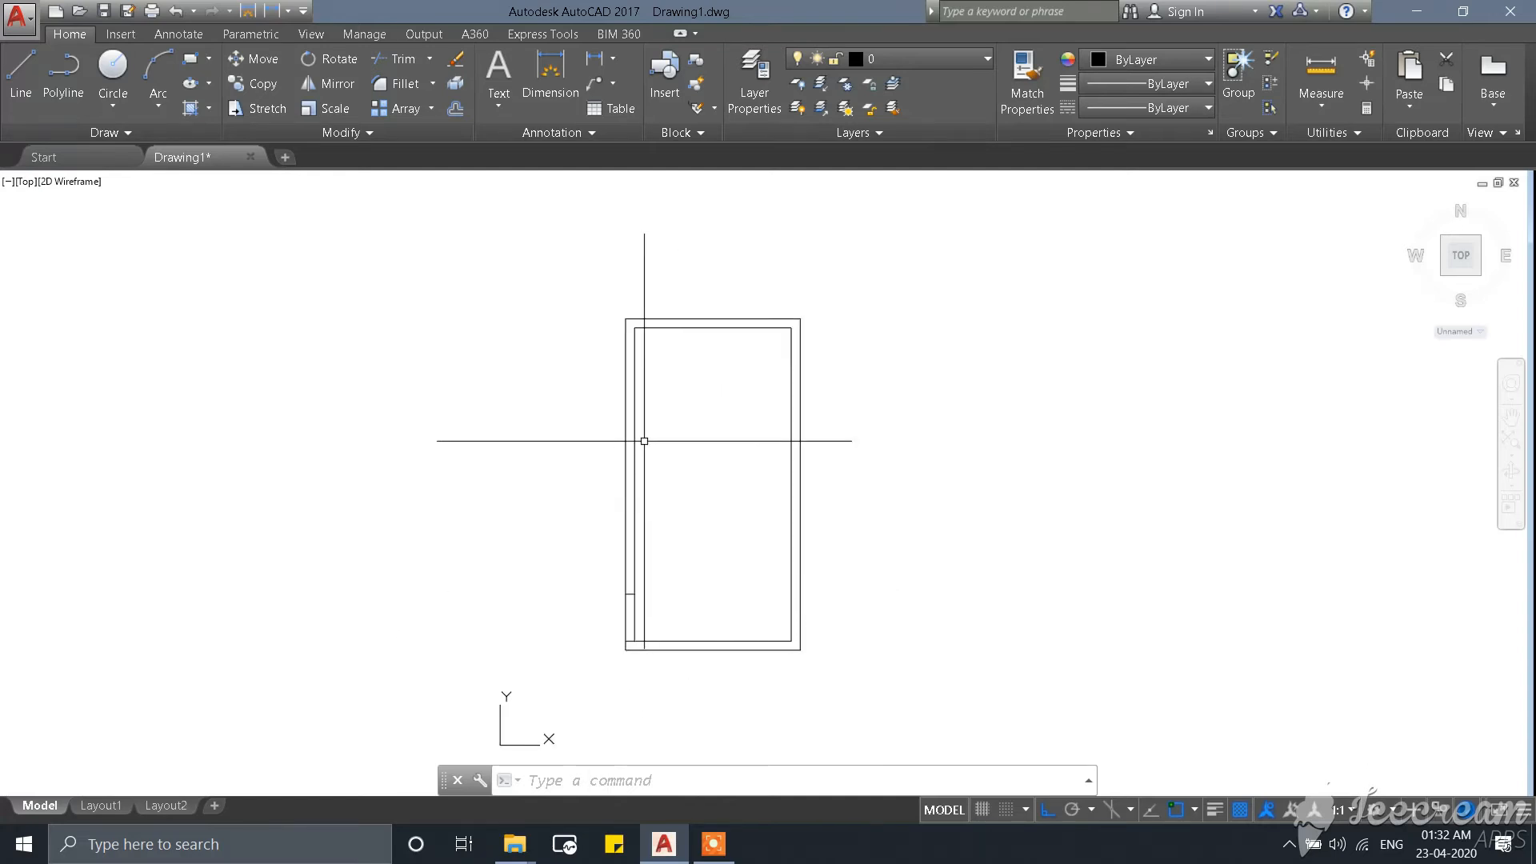
{"action": "scroll", "coordinate": [633, 504], "scroll_direction": "up", "scroll_amount": 2}
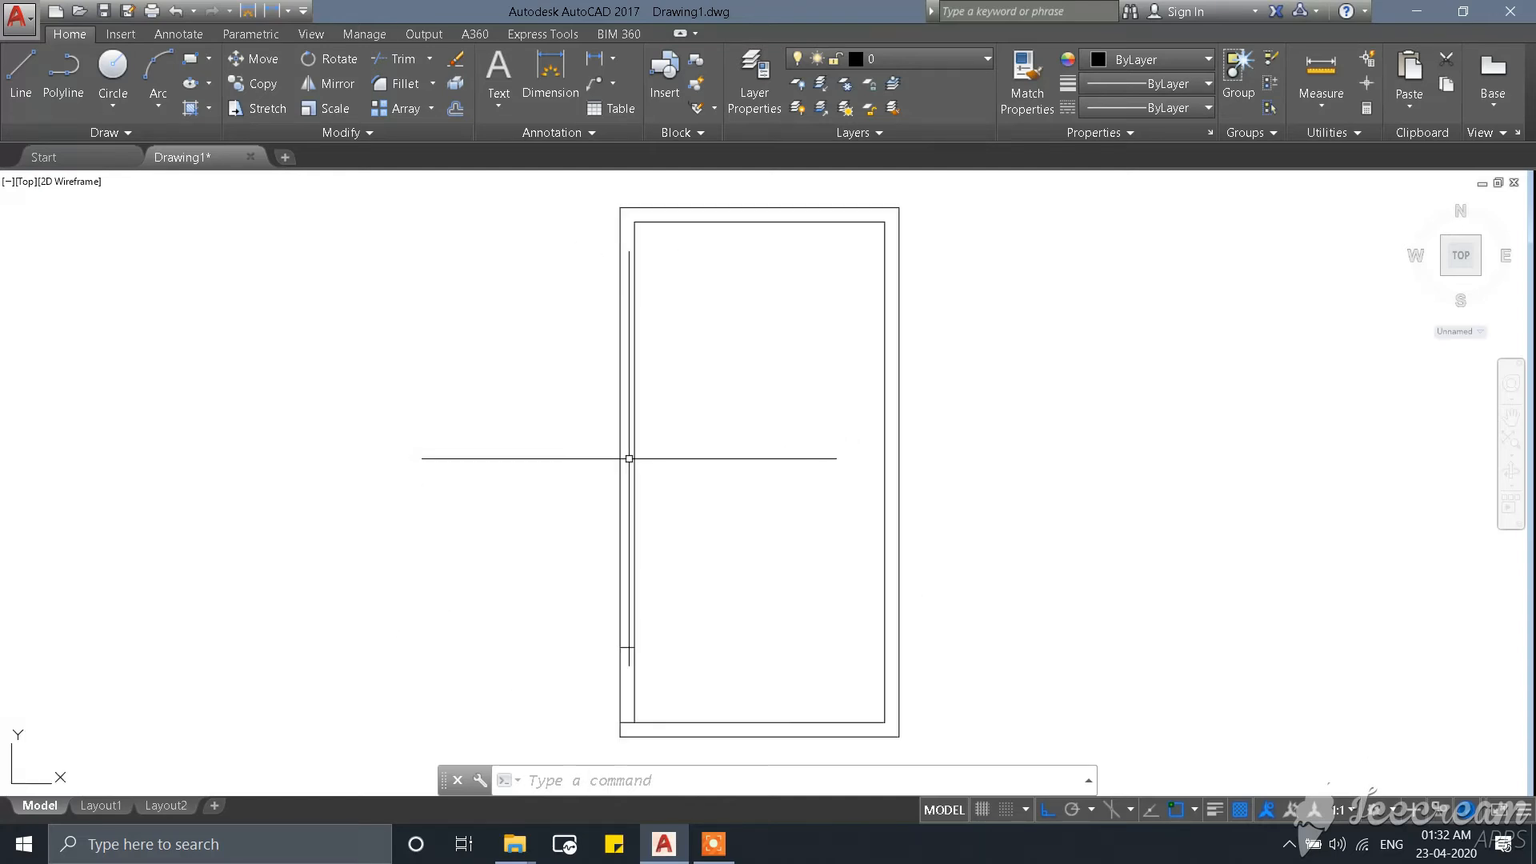
{"action": "scroll", "coordinate": [655, 447], "scroll_direction": "down", "scroll_amount": 2}
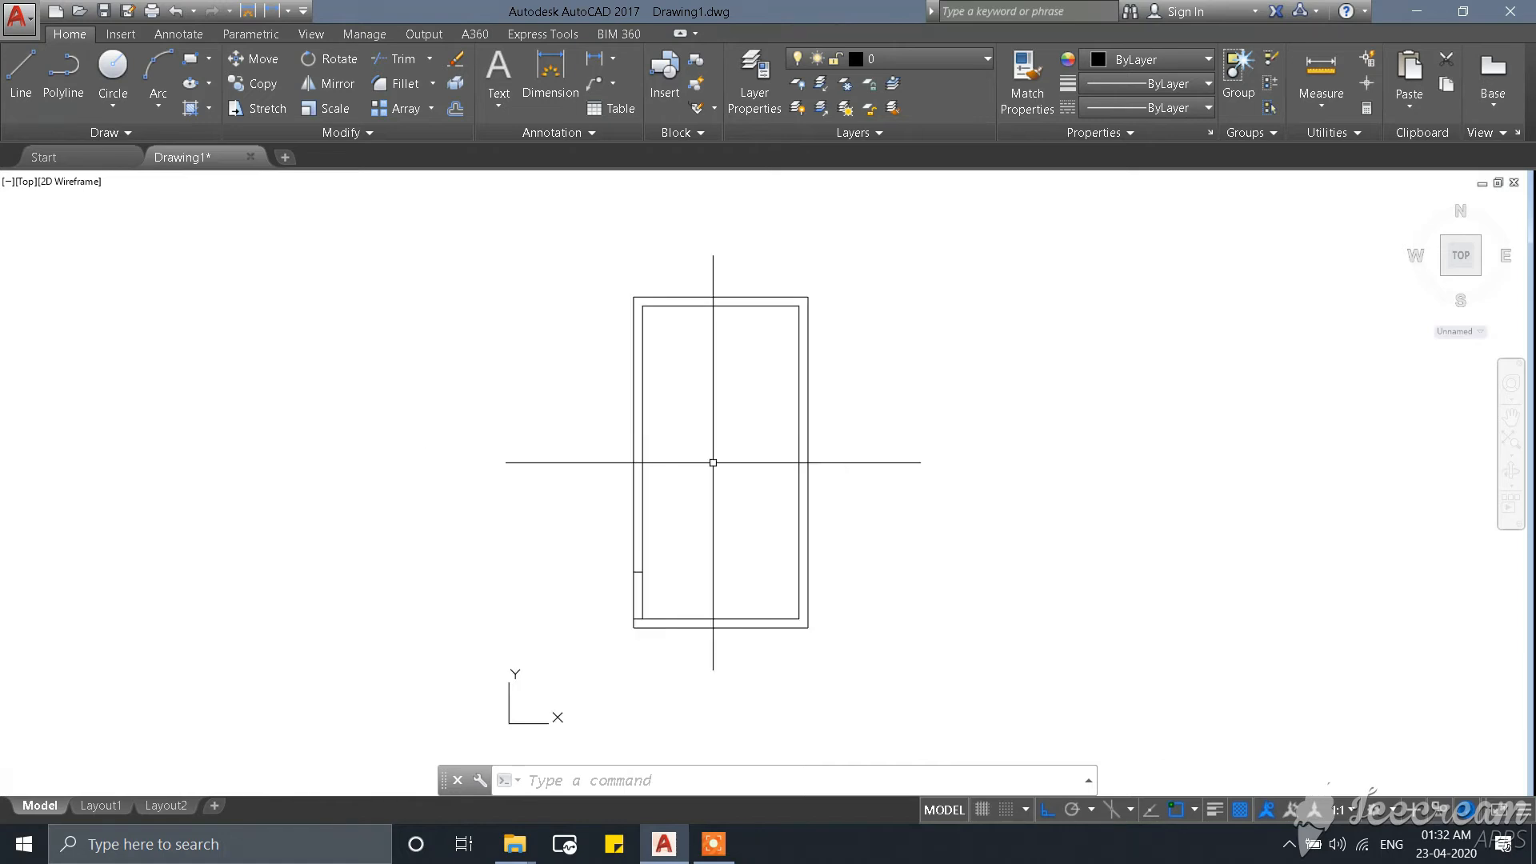
Draw a 230 mm horizontal line across the left wall, a little below its mid-height, from the outer to the inner face.
{"action": "scroll", "coordinate": [667, 465], "scroll_direction": "up", "scroll_amount": 2}
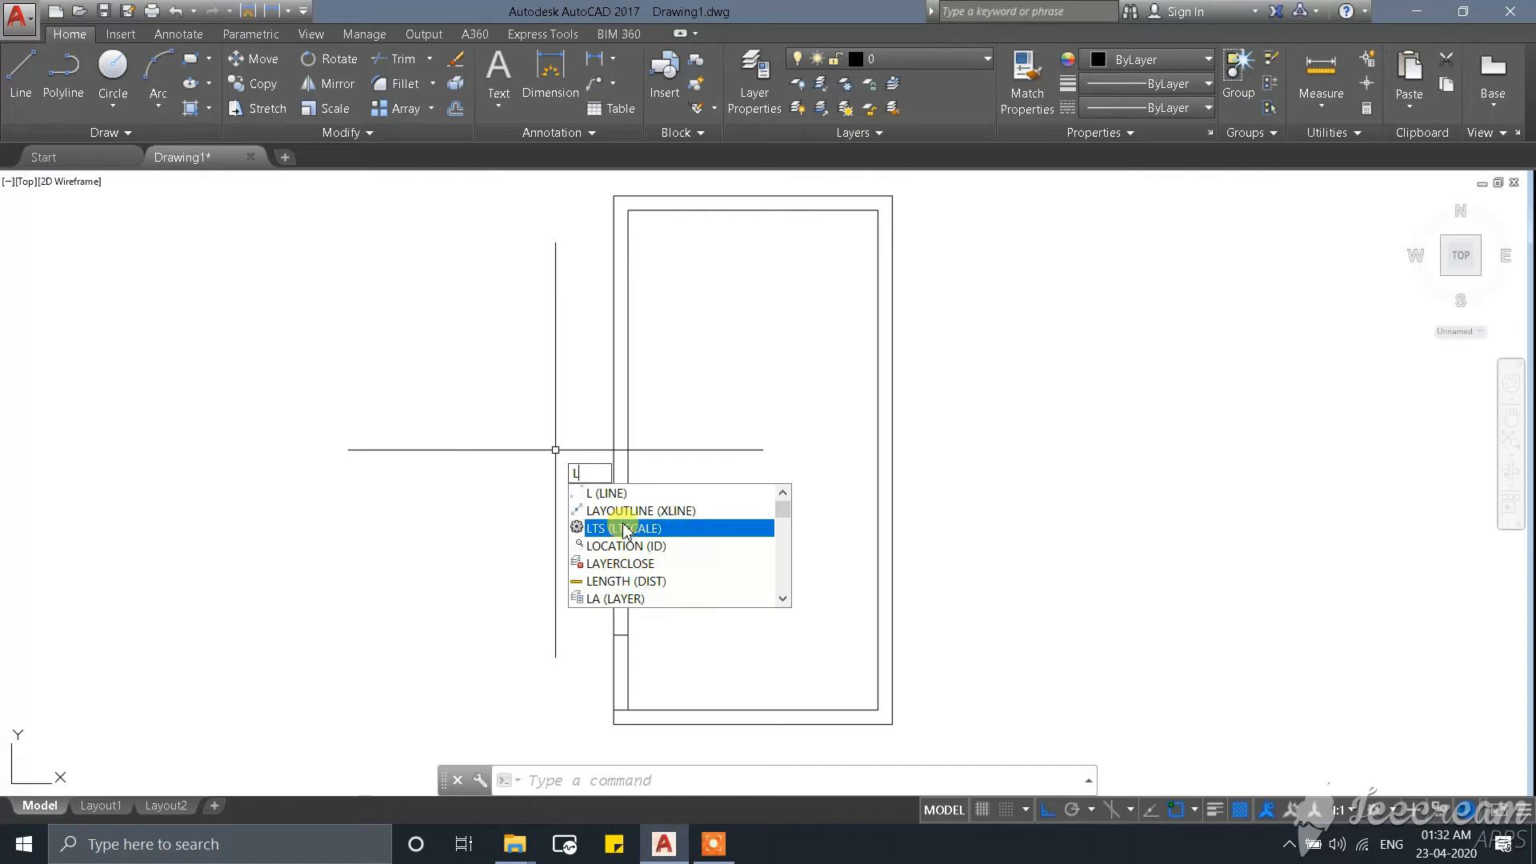
{"action": "left_click", "coordinate": [622, 501]}
{"action": "scroll", "coordinate": [657, 490], "scroll_direction": "down", "scroll_amount": 3}
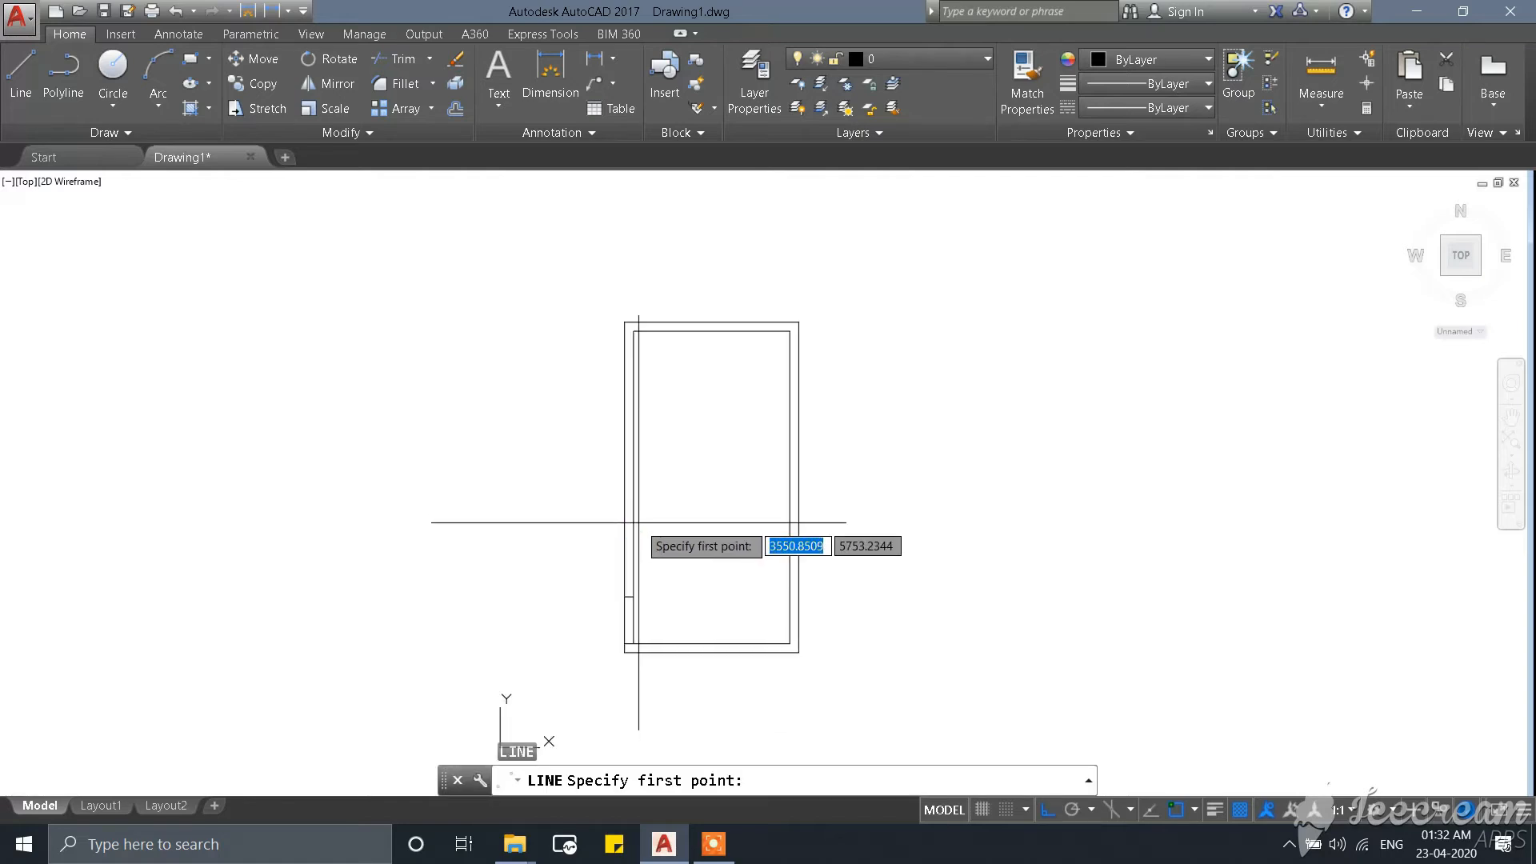
{"action": "scroll", "coordinate": [647, 619], "scroll_direction": "up", "scroll_amount": 2}
{"action": "scroll", "coordinate": [647, 619], "scroll_direction": "up", "scroll_amount": 4}
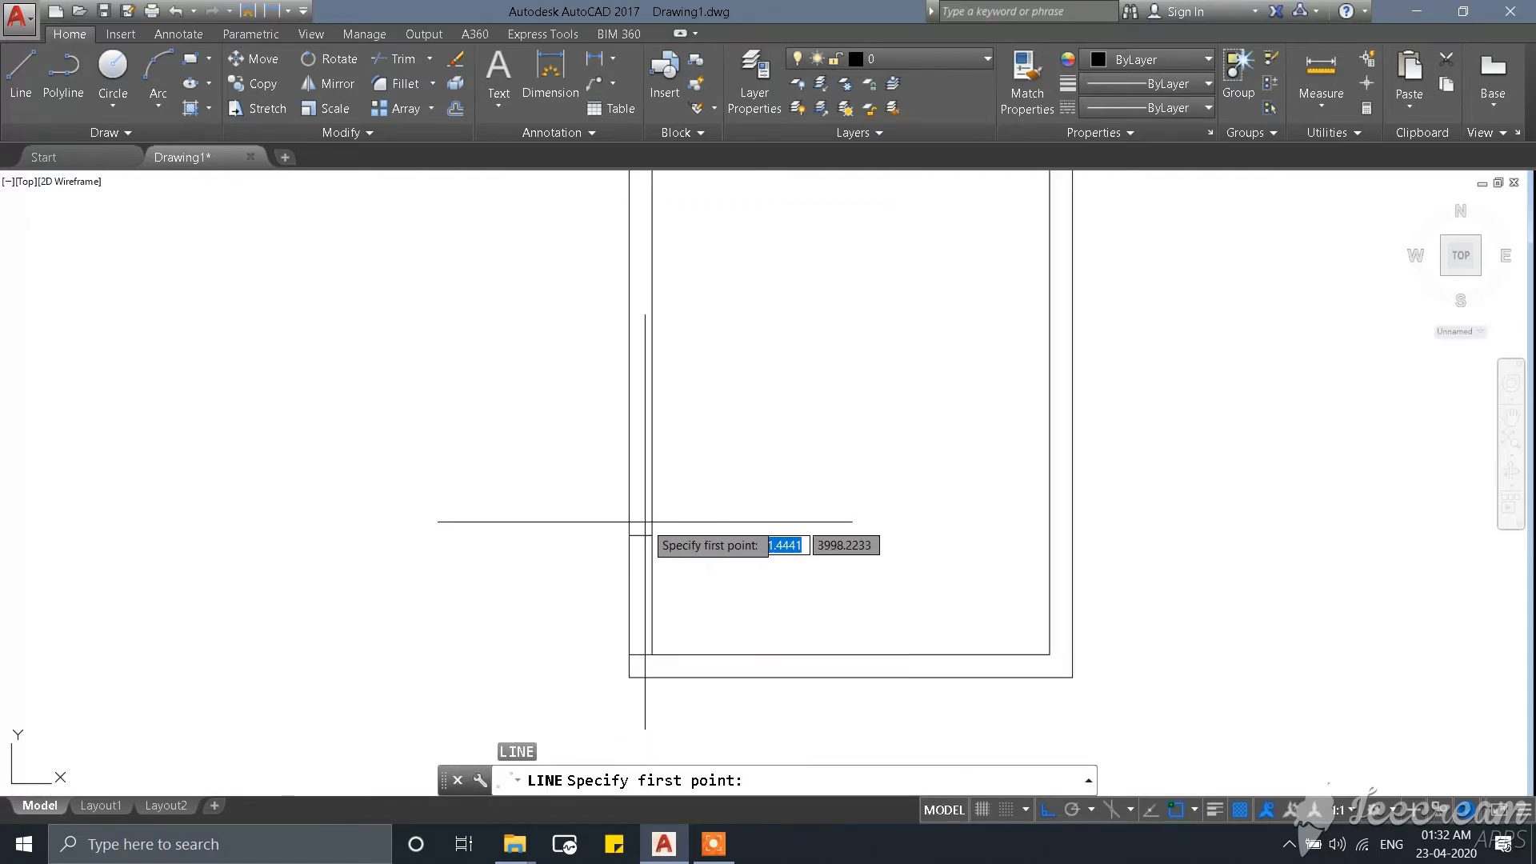
{"action": "scroll", "coordinate": [649, 599], "scroll_direction": "down", "scroll_amount": 4}
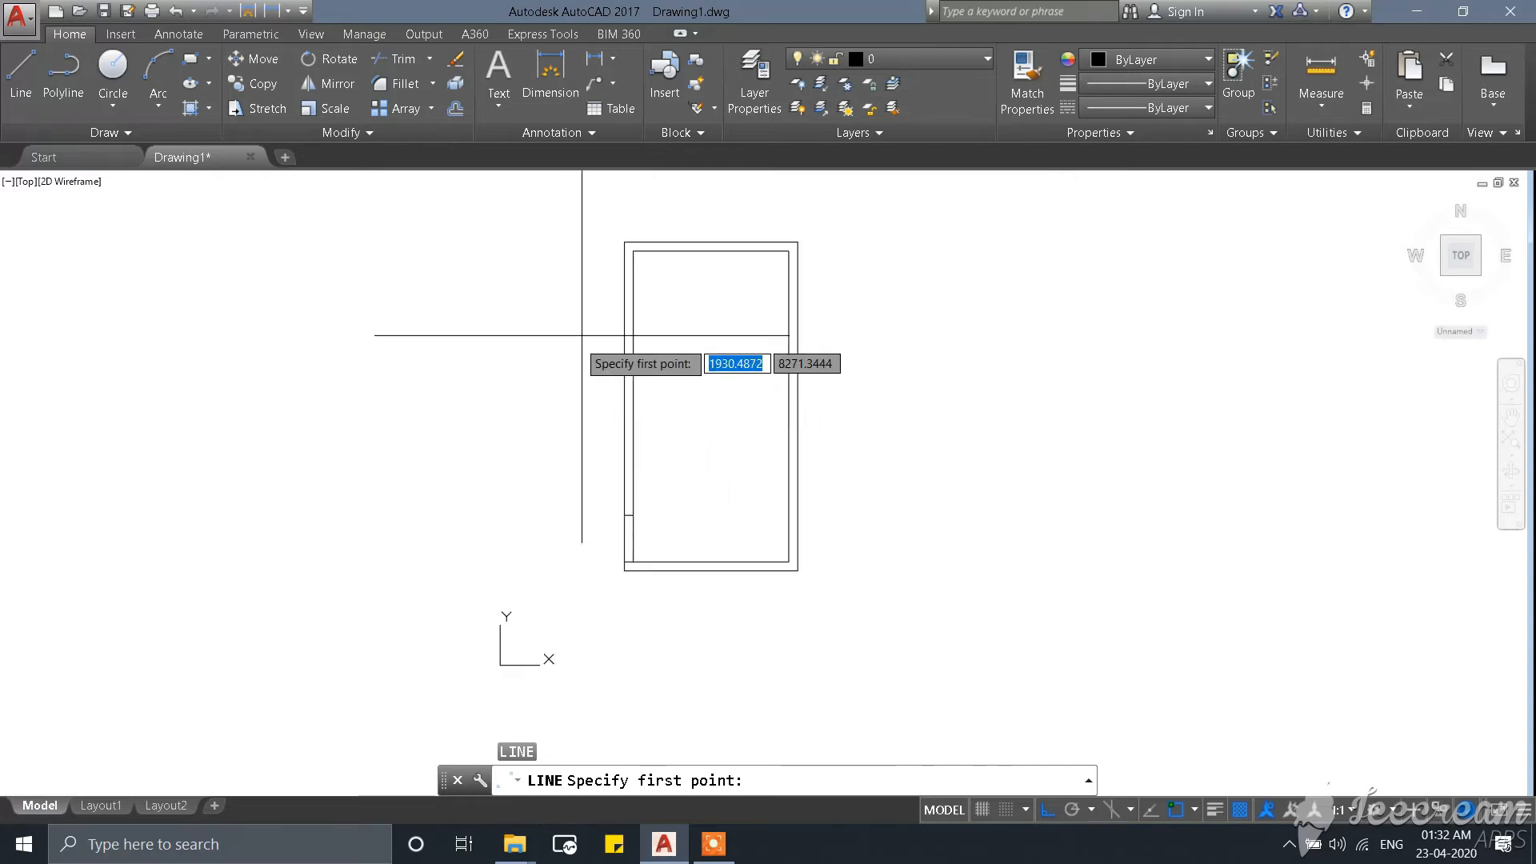
{"action": "scroll", "coordinate": [621, 340], "scroll_direction": "up", "scroll_amount": 2}
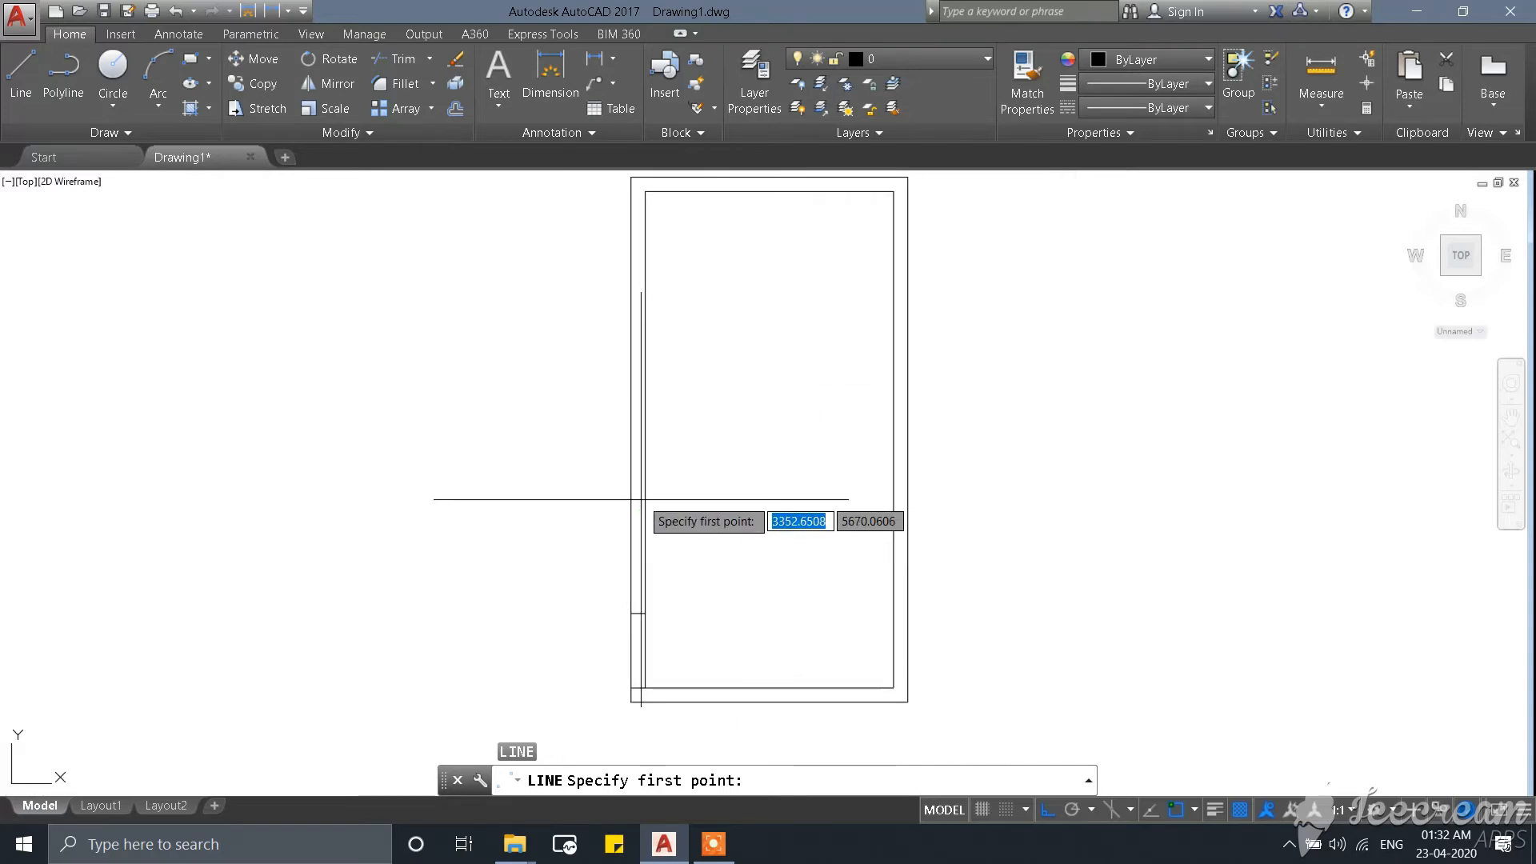
{"action": "scroll", "coordinate": [644, 508], "scroll_direction": "up", "scroll_amount": 4}
{"action": "scroll", "coordinate": [648, 515], "scroll_direction": "down", "scroll_amount": 4}
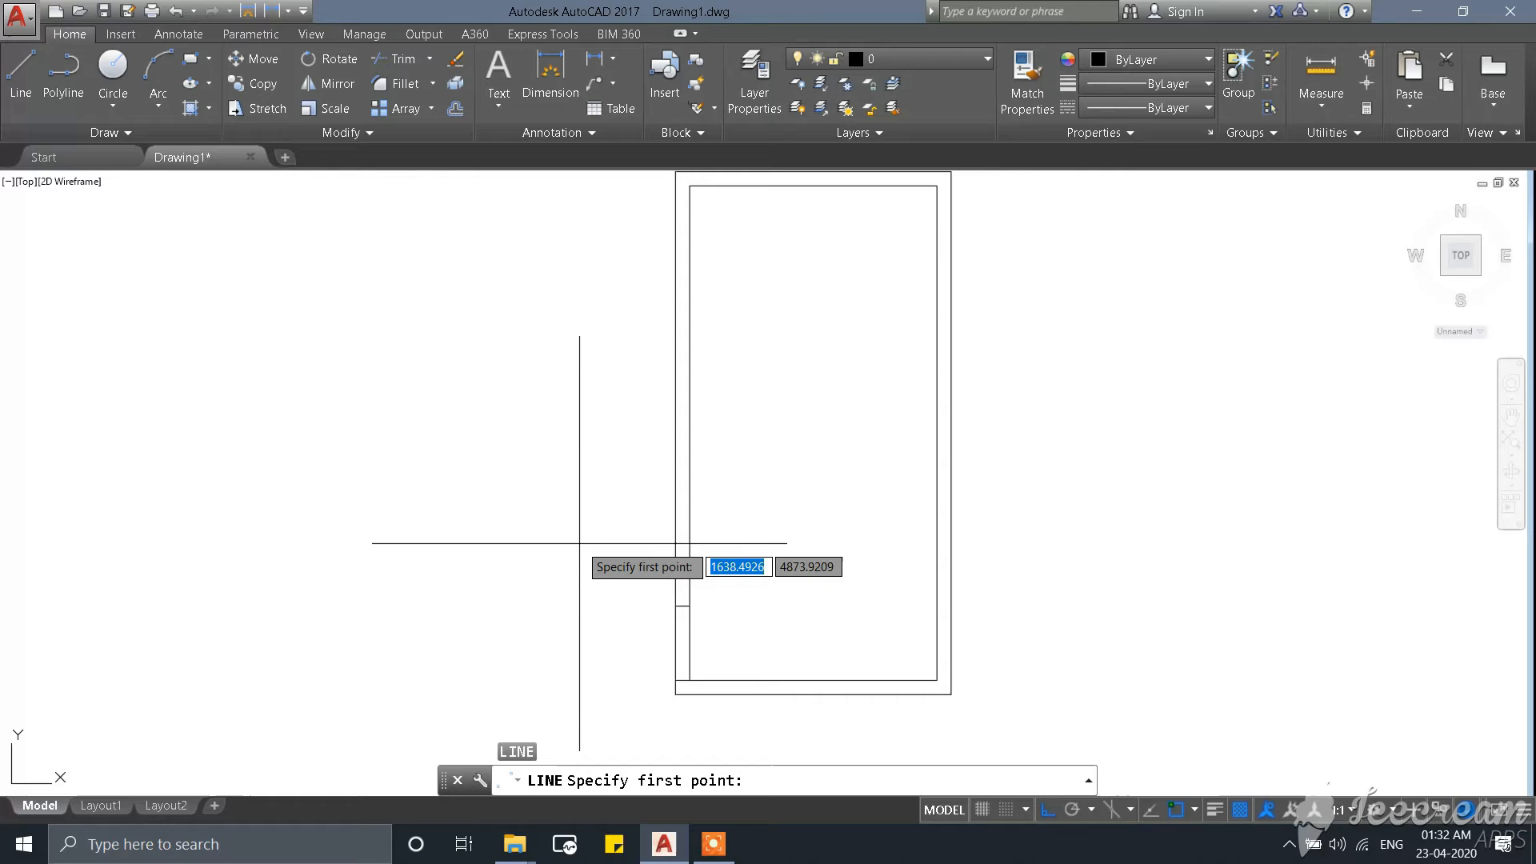
{"action": "scroll", "coordinate": [677, 481], "scroll_direction": "up", "scroll_amount": 2}
{"action": "left_click", "coordinate": [676, 481]}
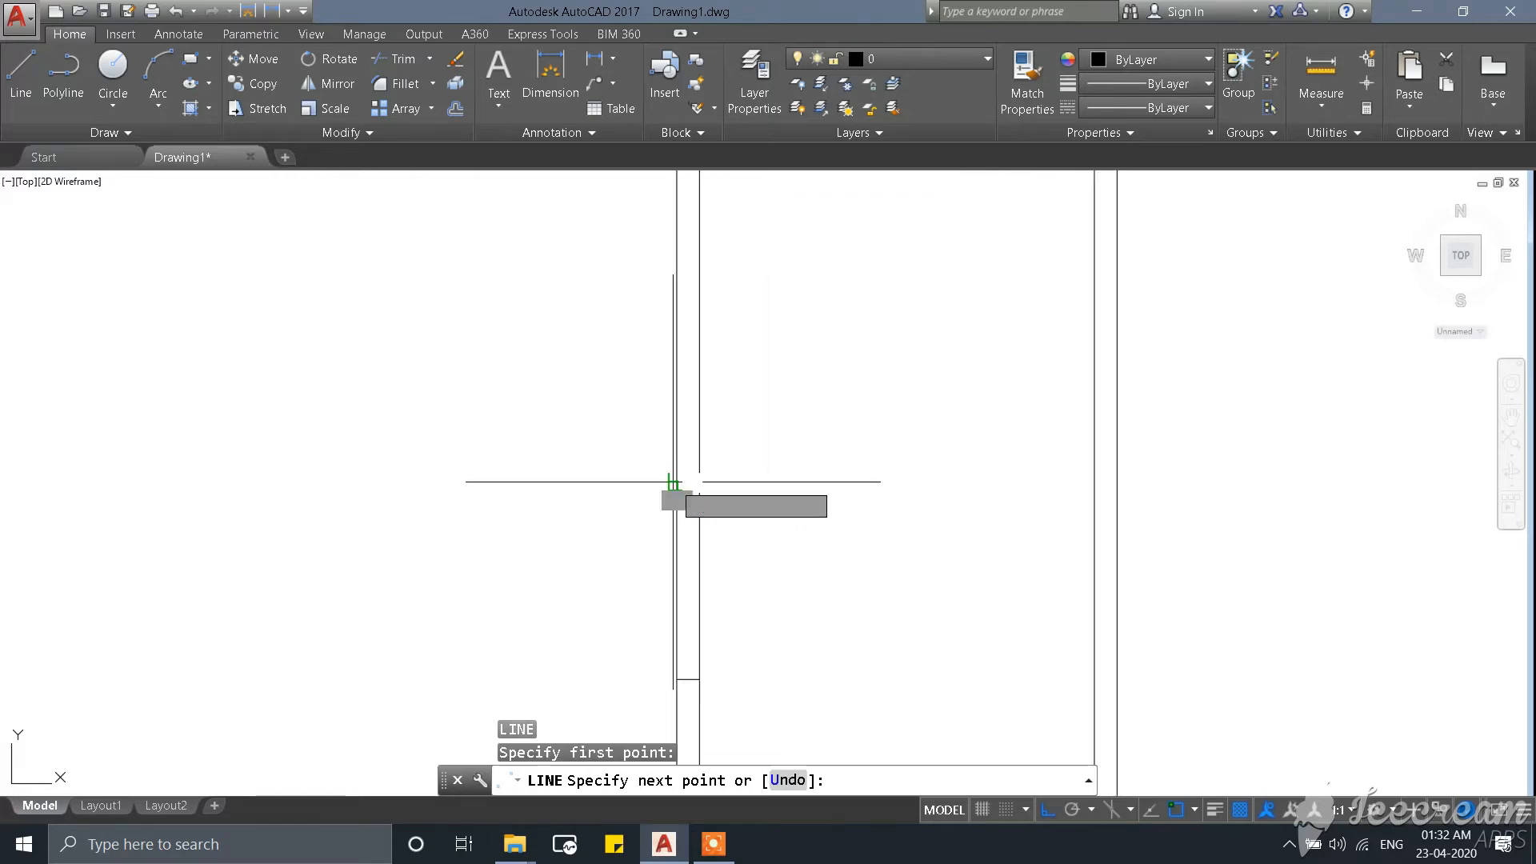
{"action": "scroll", "coordinate": [677, 482], "scroll_direction": "up", "scroll_amount": 2}
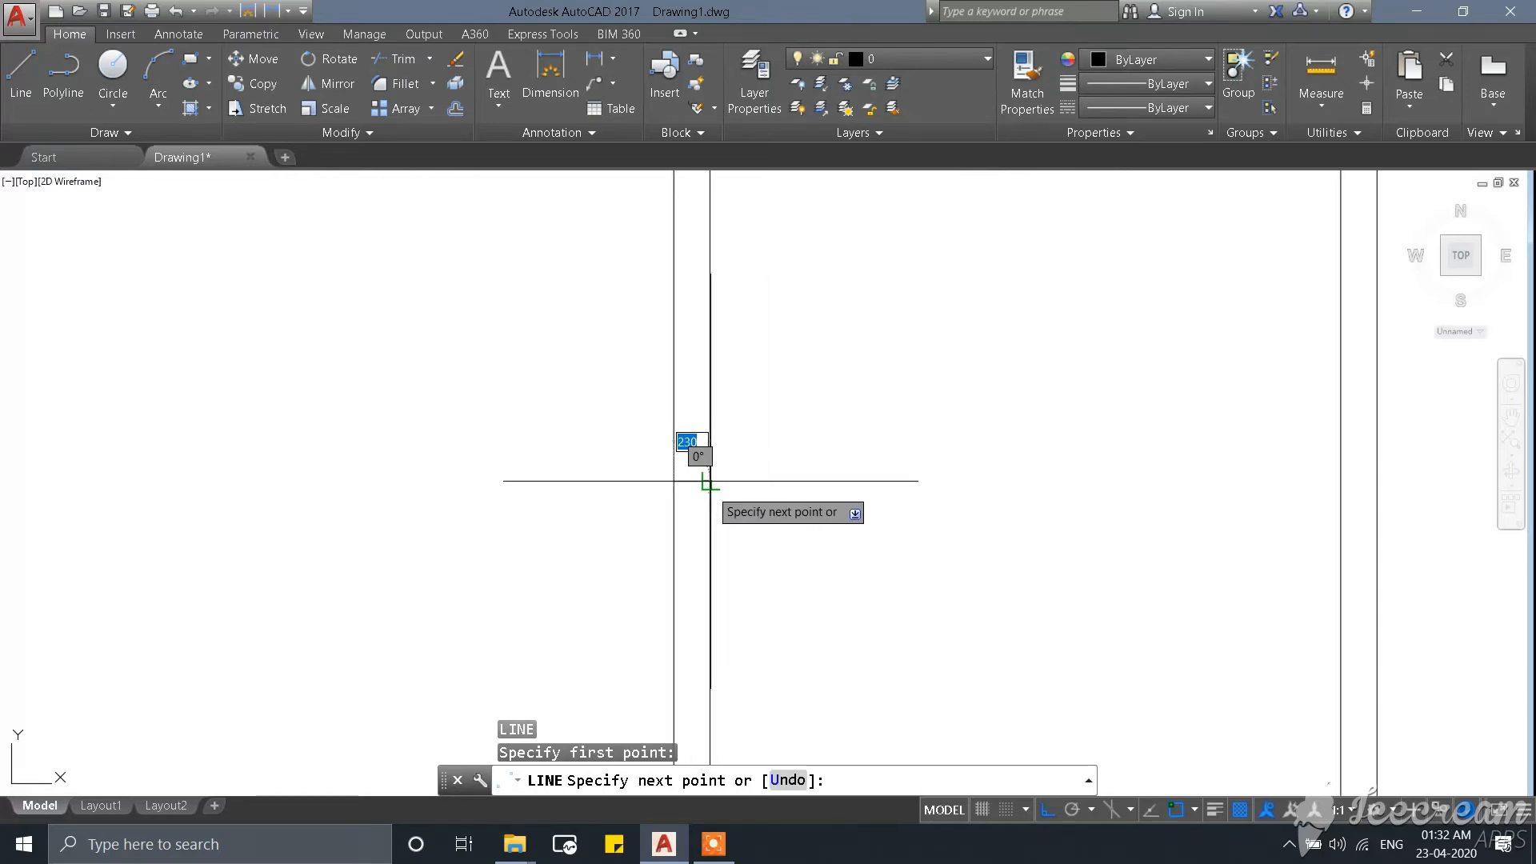
{"action": "left_click", "coordinate": [710, 481]}
{"action": "scroll", "coordinate": [712, 480], "scroll_direction": "down", "scroll_amount": 3}
{"action": "scroll", "coordinate": [792, 480], "scroll_direction": "up", "scroll_amount": 2}
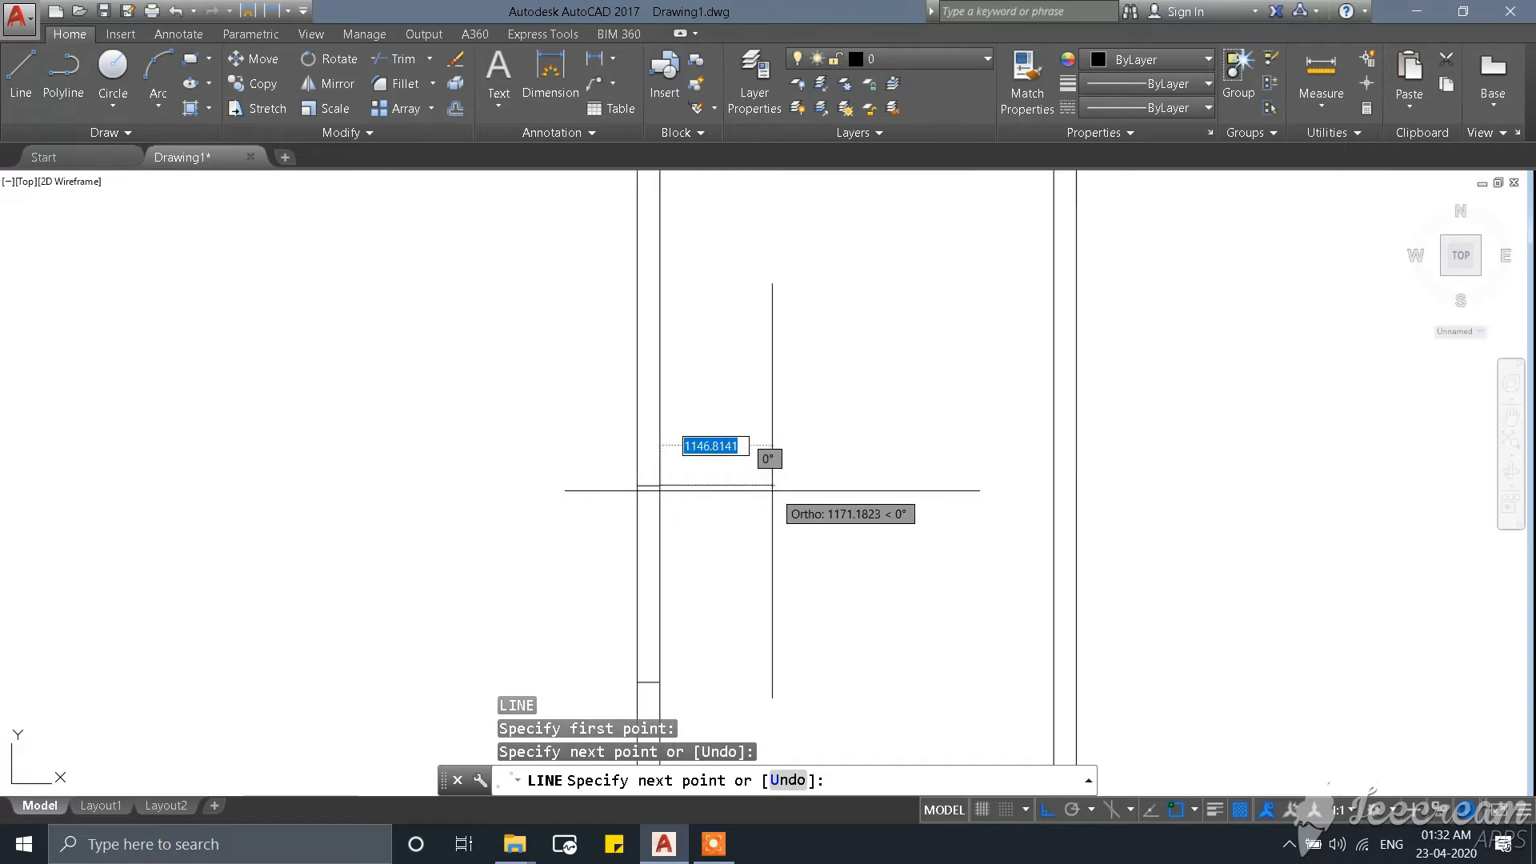
{"action": "key", "text": "Escape"}
Offset the cross line just below the left wall's mid-height upward by 2000 mm.
{"action": "scroll", "coordinate": [678, 421], "scroll_direction": "down", "scroll_amount": 2}
{"action": "scroll", "coordinate": [673, 428], "scroll_direction": "up", "scroll_amount": 2}
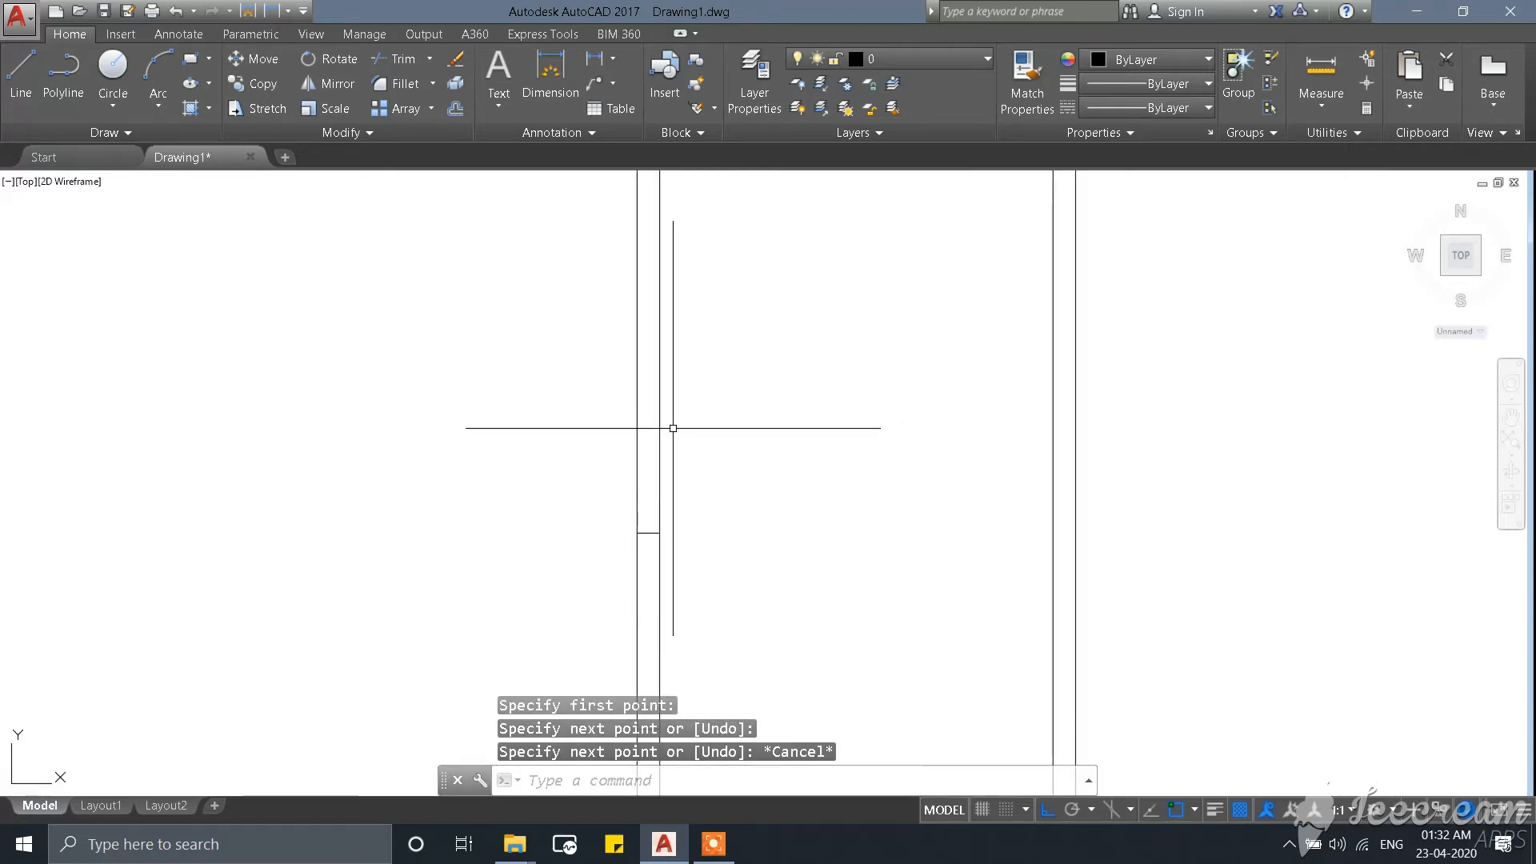
{"action": "type", "text": "O"}
{"action": "key", "text": "Return"}
{"action": "middle_click_drag", "start_coordinate": [671, 429], "coordinate": [648, 532]}
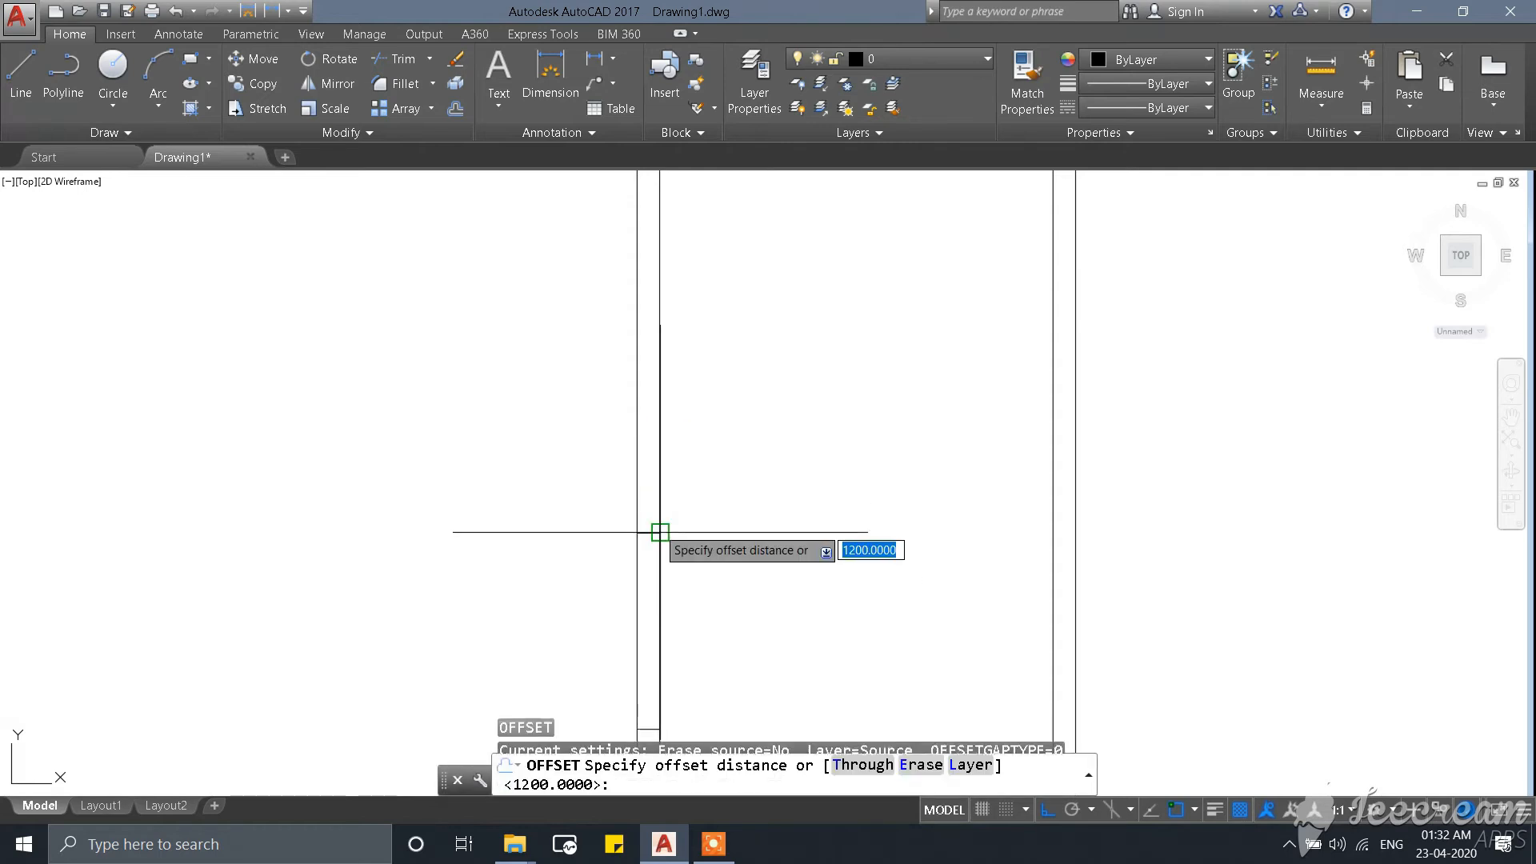
{"action": "left_click", "coordinate": [648, 532]}
{"action": "scroll", "coordinate": [720, 507], "scroll_direction": "down", "scroll_amount": 1}
{"action": "scroll", "coordinate": [672, 480], "scroll_direction": "up", "scroll_amount": 4}
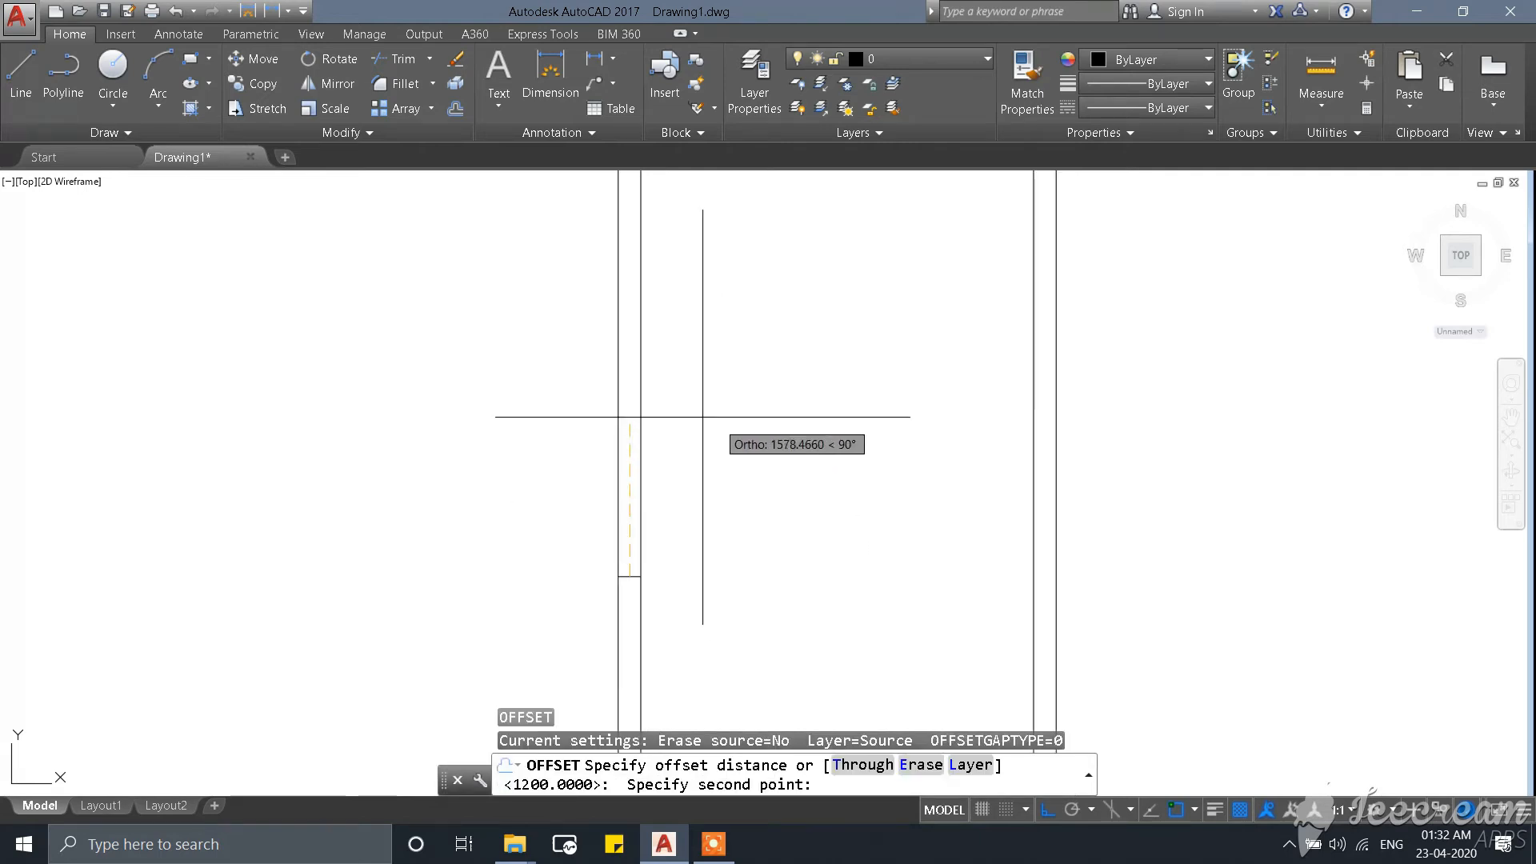
{"action": "scroll", "coordinate": [630, 432], "scroll_direction": "down", "scroll_amount": 3}
{"action": "scroll", "coordinate": [628, 436], "scroll_direction": "up", "scroll_amount": 1}
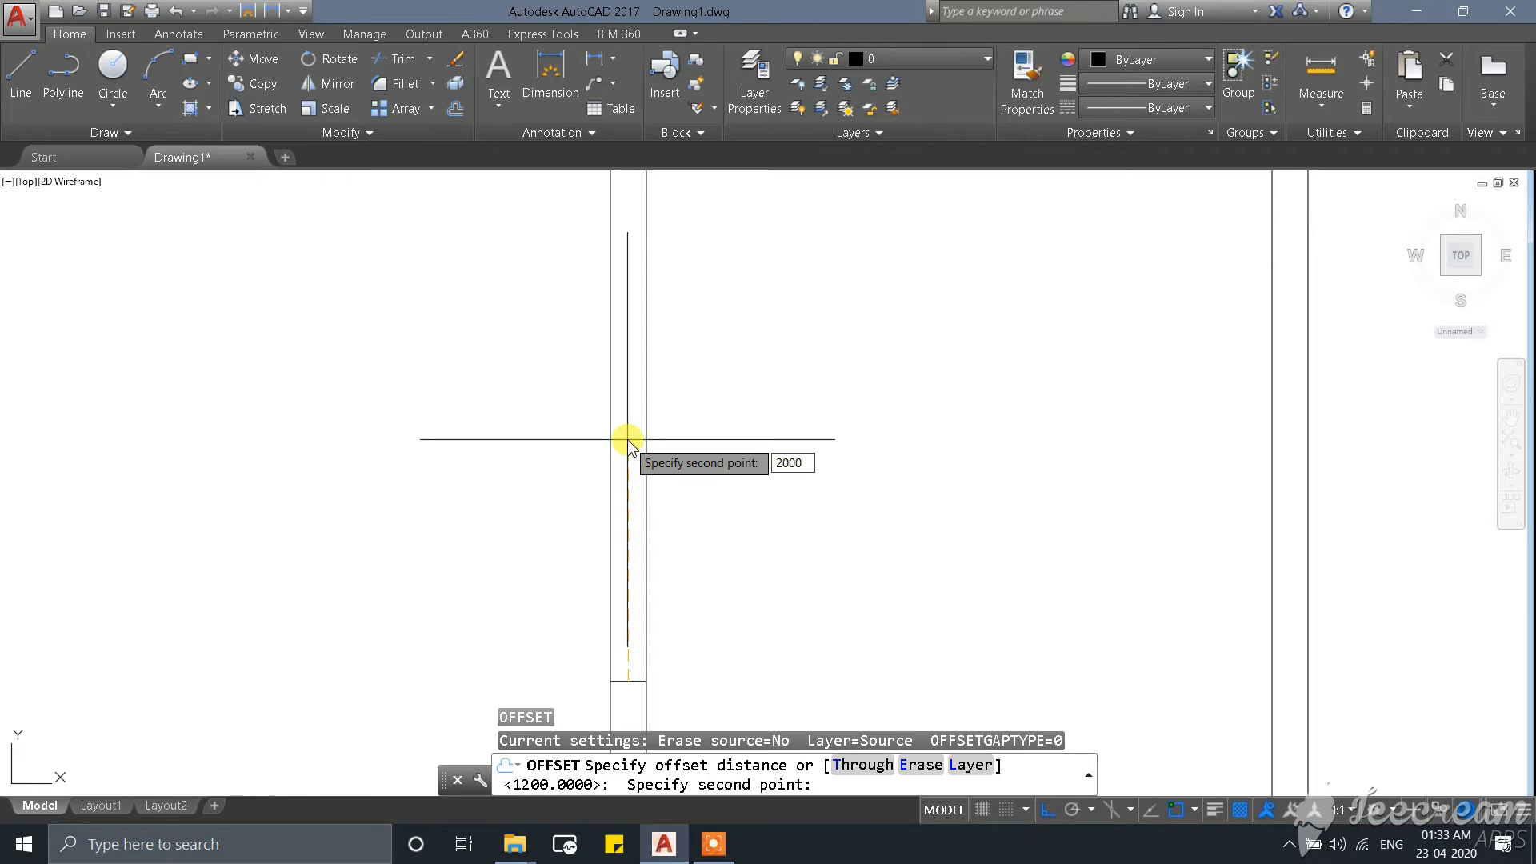
{"action": "key", "text": "Return"}
{"action": "scroll", "coordinate": [624, 448], "scroll_direction": "down", "scroll_amount": 2}
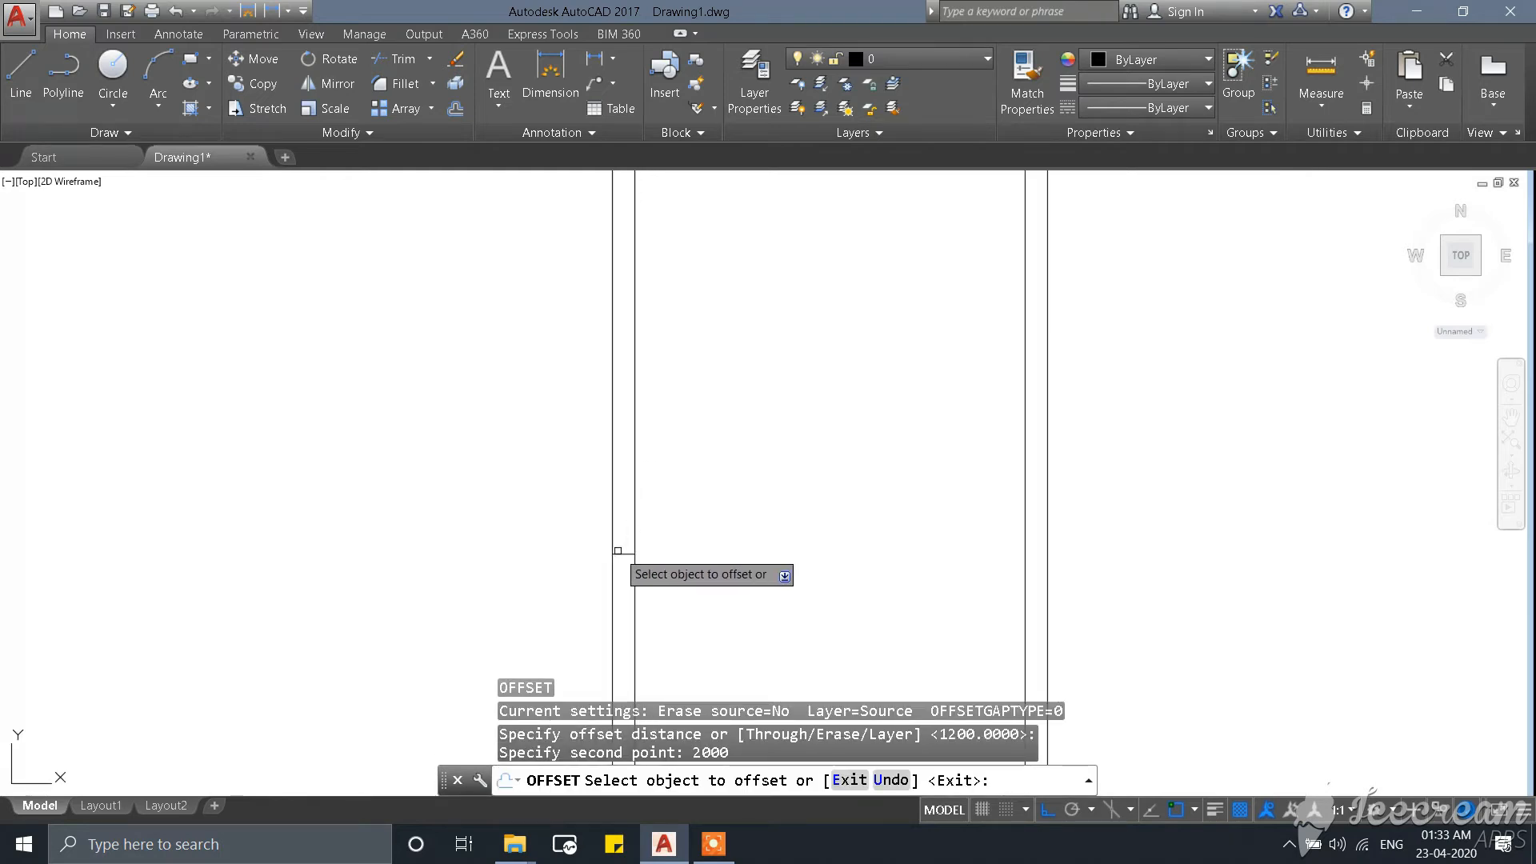
{"action": "left_click", "coordinate": [618, 550]}
{"action": "left_click", "coordinate": [624, 432]}
{"action": "scroll", "coordinate": [661, 439], "scroll_direction": "down", "scroll_amount": 3}
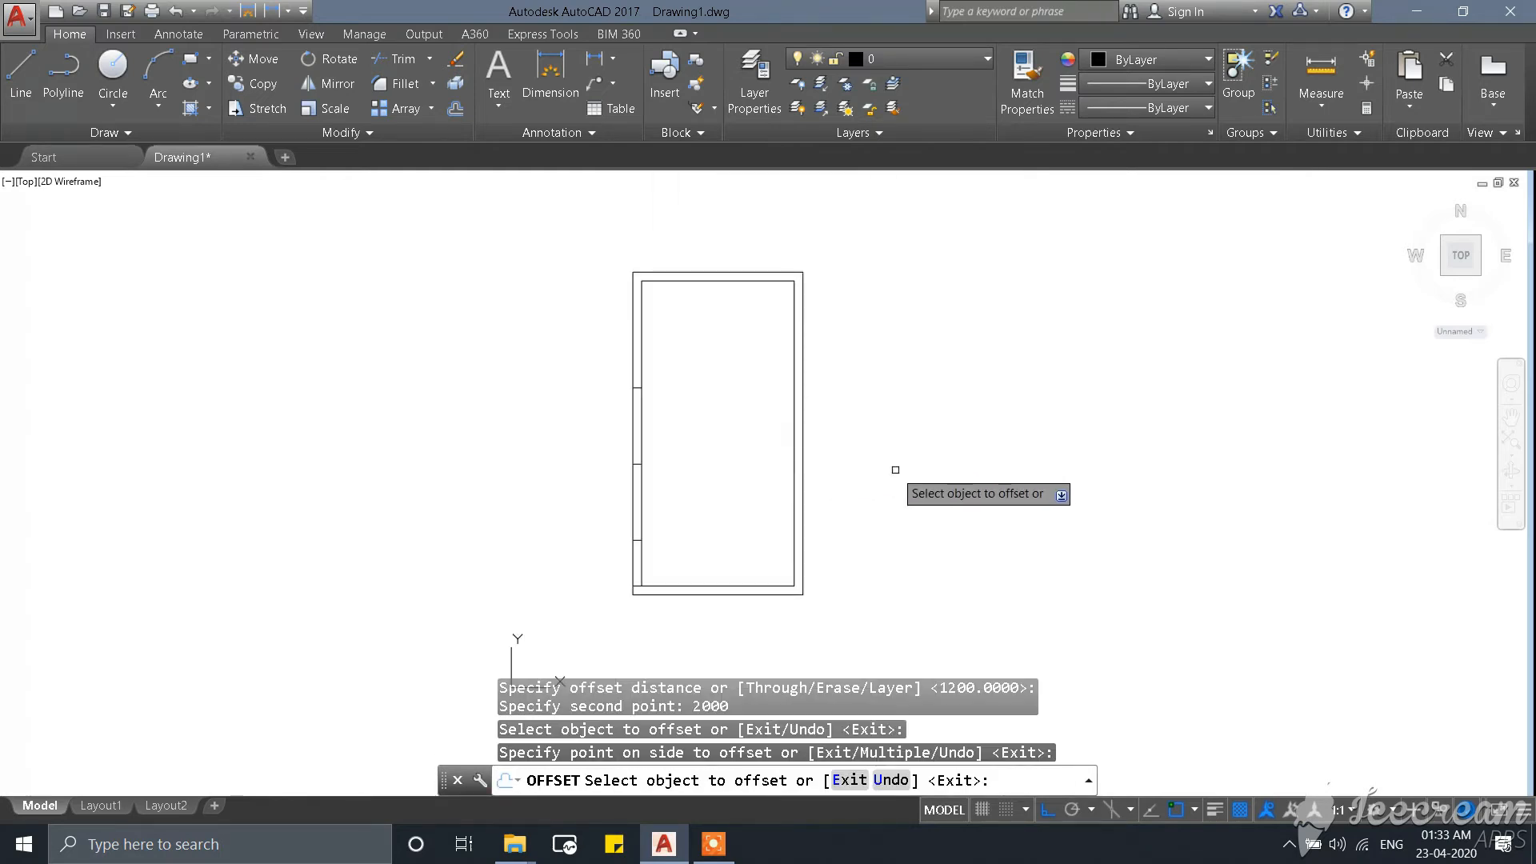
{"action": "key", "text": "Escape"}
{"action": "scroll", "coordinate": [823, 411], "scroll_direction": "up", "scroll_amount": 2}
{"action": "scroll", "coordinate": [686, 424], "scroll_direction": "down", "scroll_amount": 3}
{"action": "scroll", "coordinate": [633, 434], "scroll_direction": "up", "scroll_amount": 5}
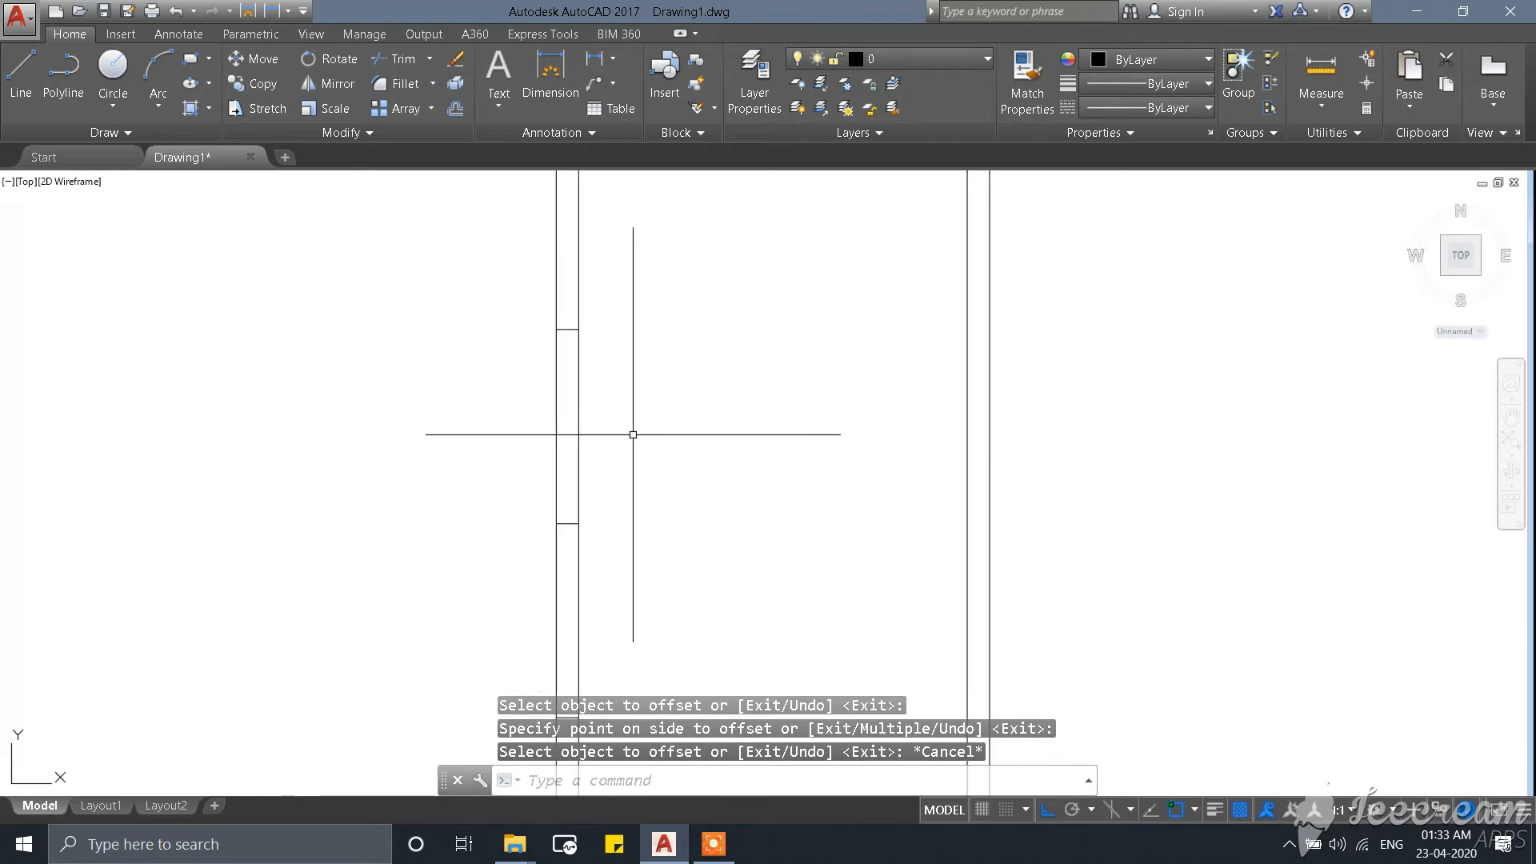
{"action": "scroll", "coordinate": [560, 417], "scroll_direction": "down", "scroll_amount": 2}
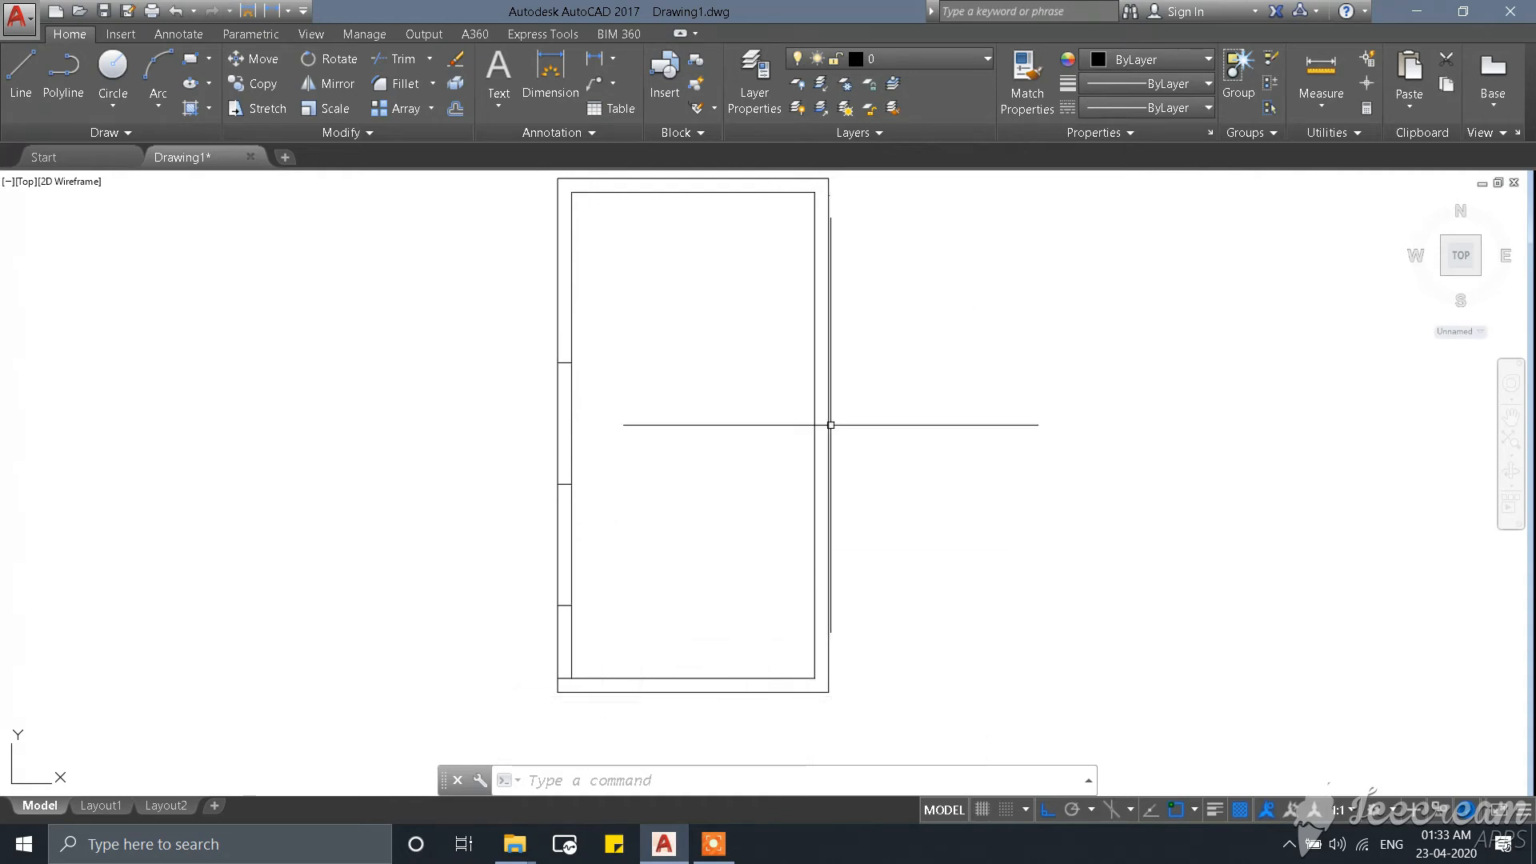
{"action": "scroll", "coordinate": [539, 339], "scroll_direction": "up", "scroll_amount": 2}
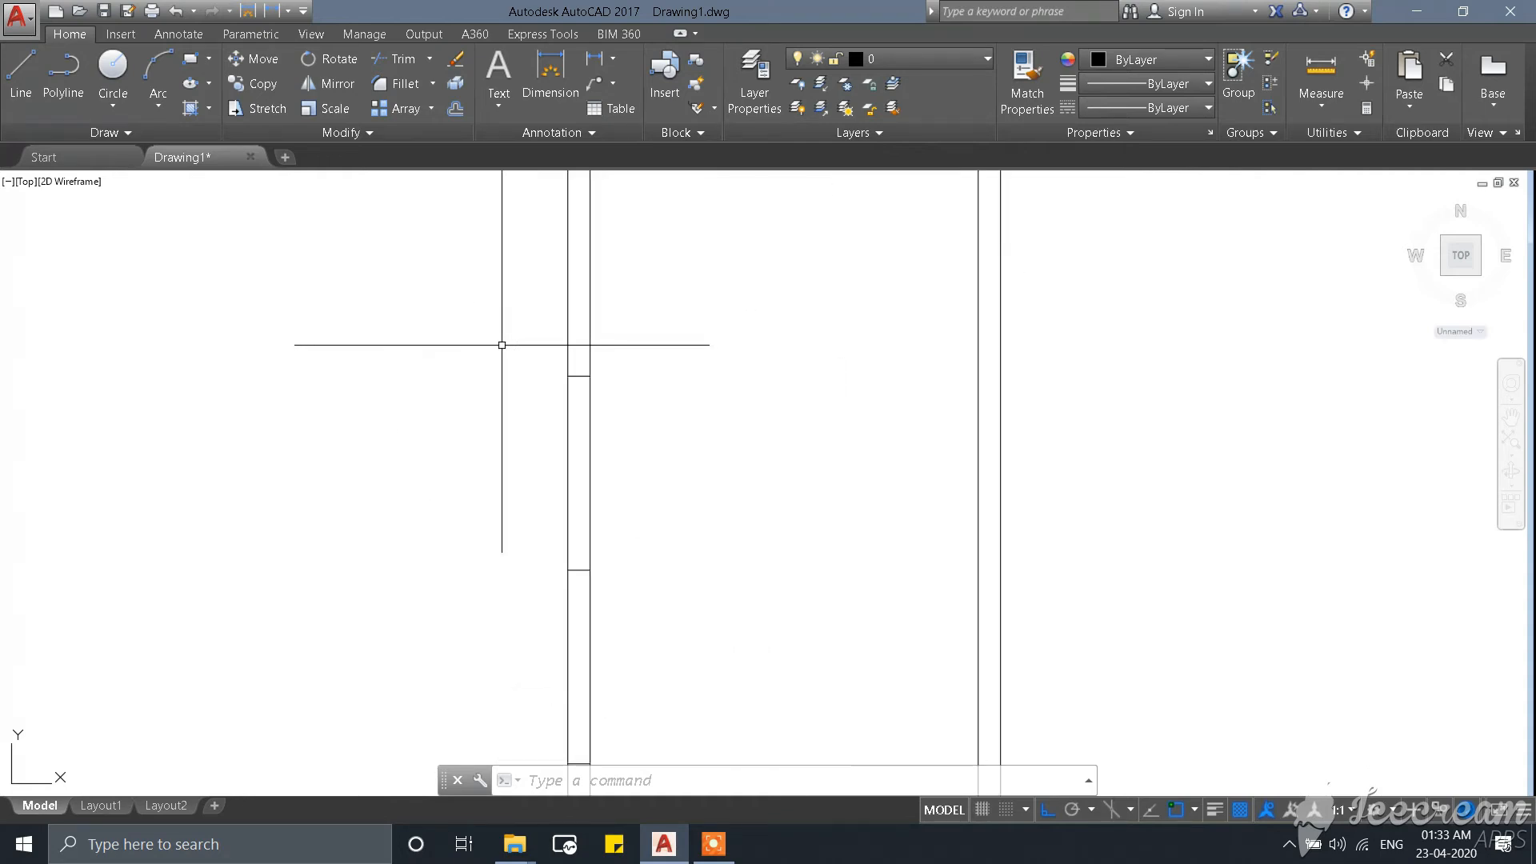
{"action": "left_click", "coordinate": [501, 344]}
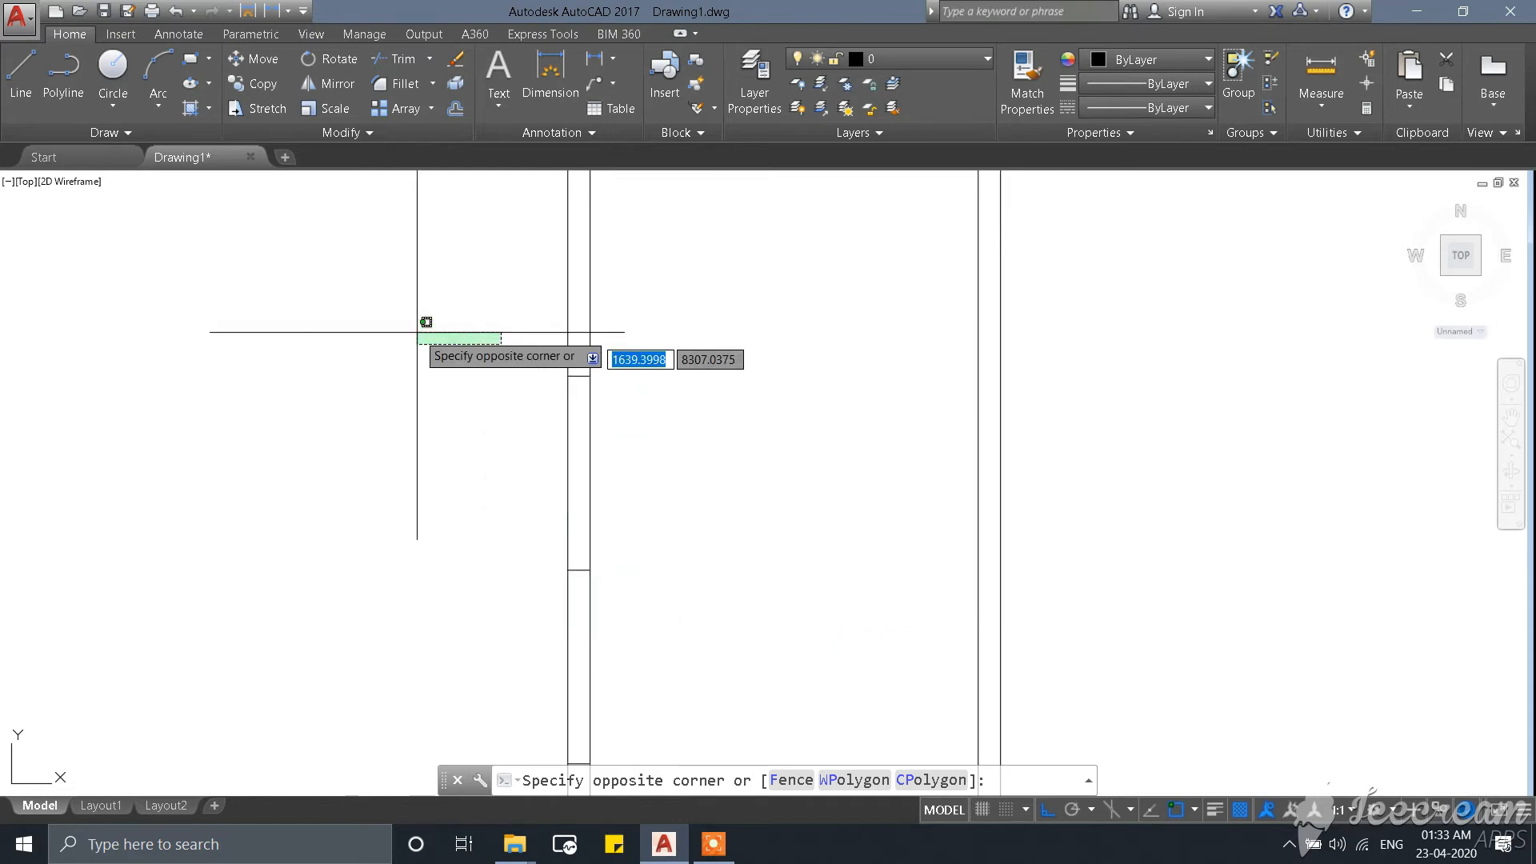
{"action": "left_click", "coordinate": [703, 615]}
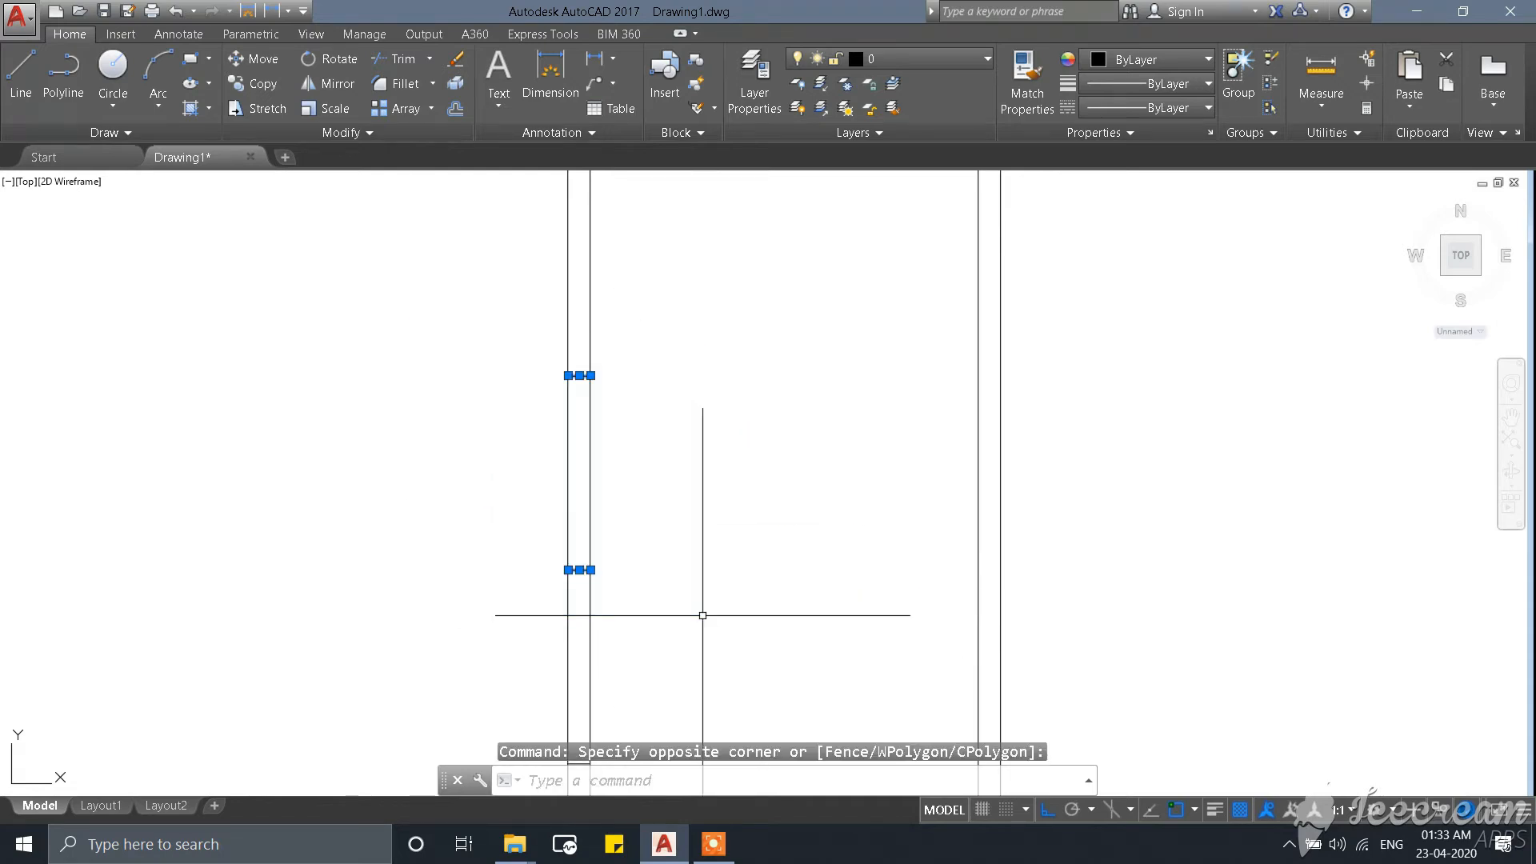
{"action": "scroll", "coordinate": [613, 446], "scroll_direction": "up", "scroll_amount": 2}
{"action": "scroll", "coordinate": [622, 455], "scroll_direction": "down", "scroll_amount": 2}
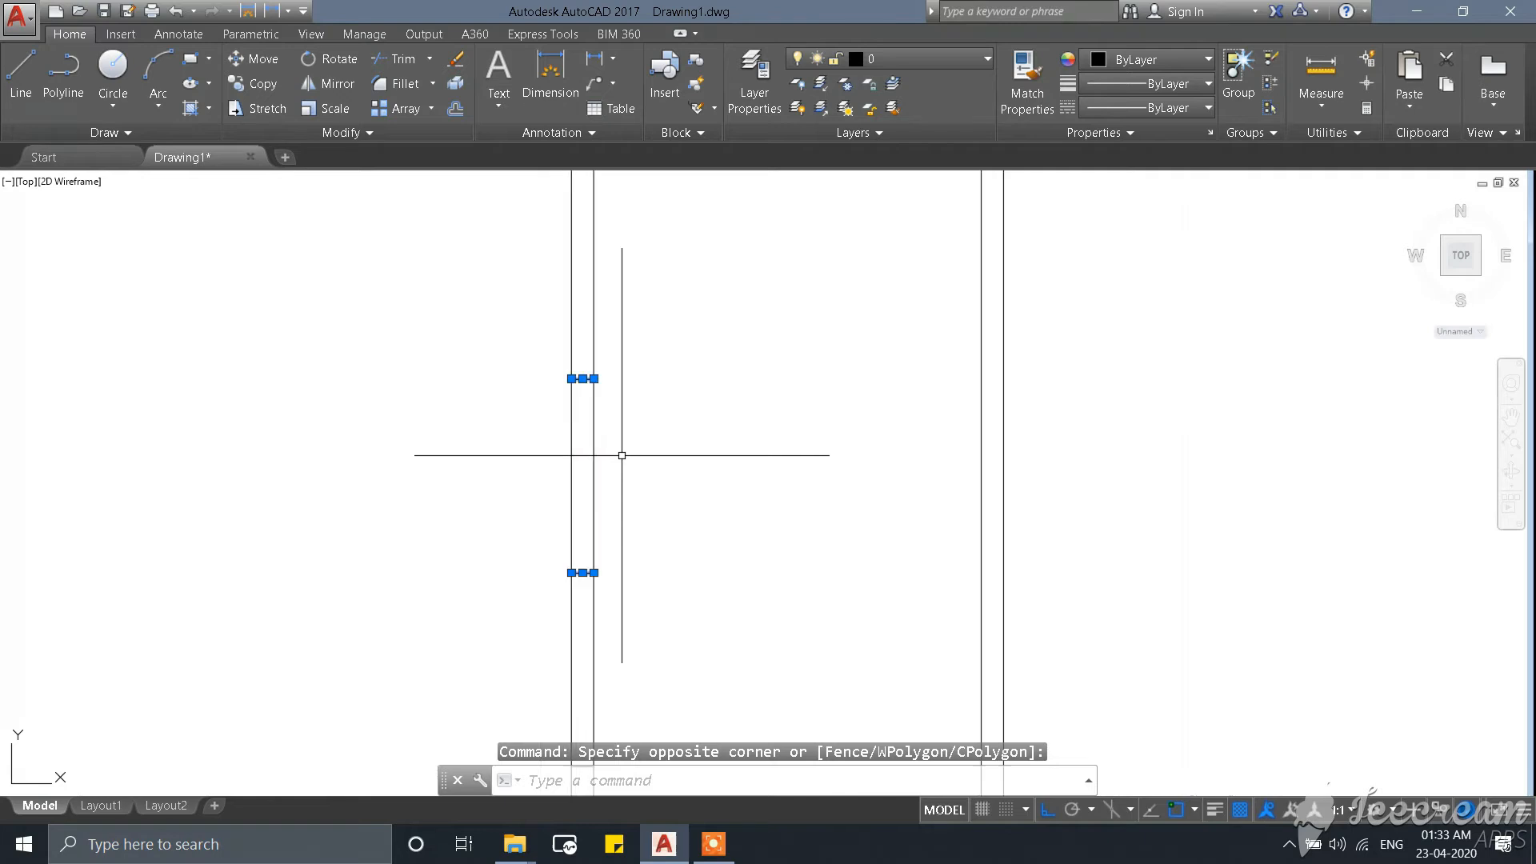
{"action": "left_click", "coordinate": [695, 514]}
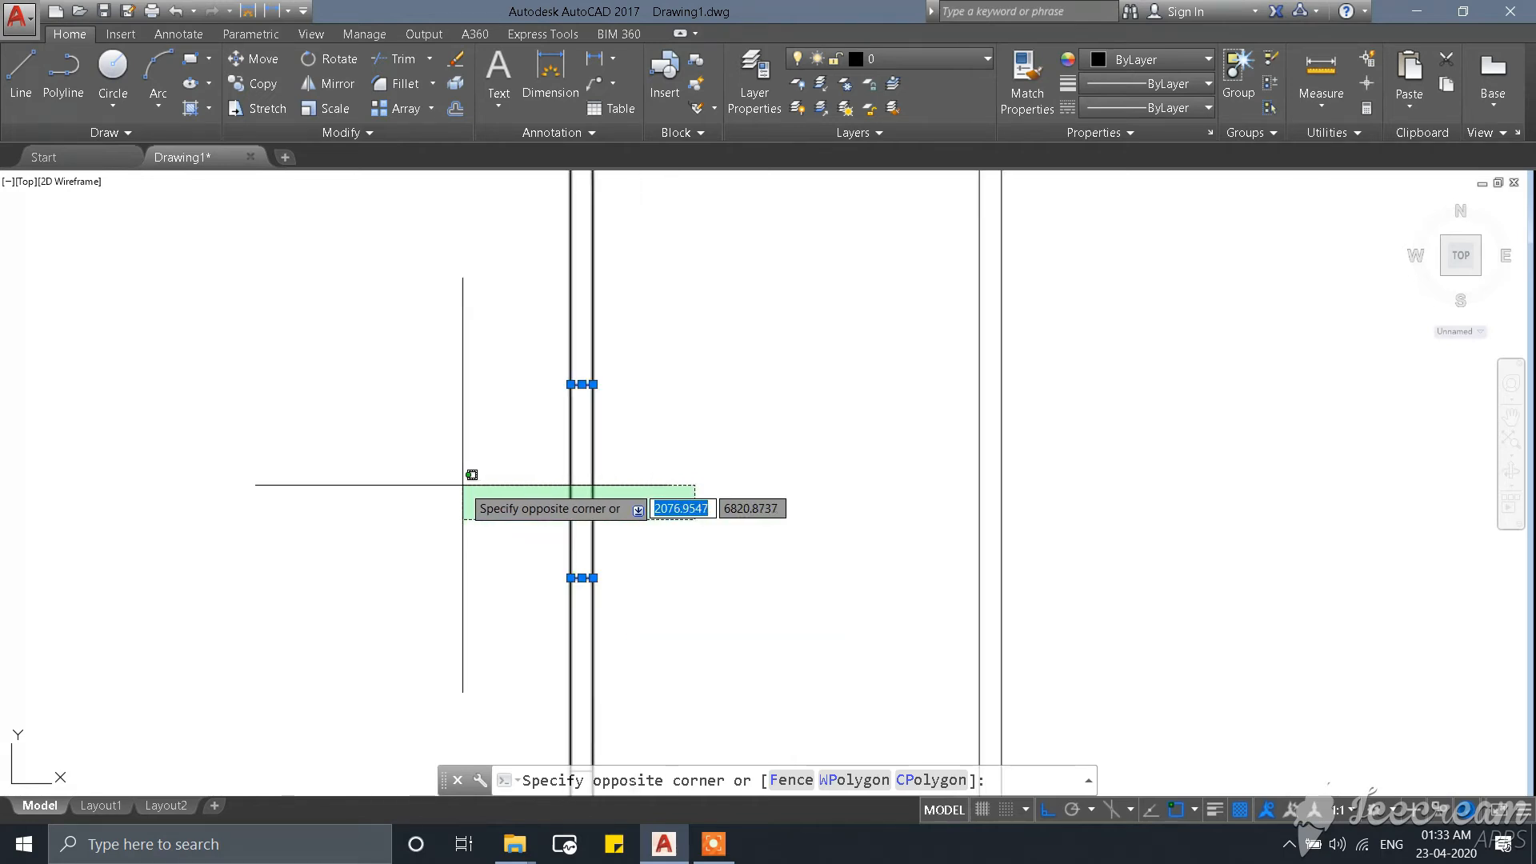
{"action": "scroll", "coordinate": [493, 493], "scroll_direction": "up", "scroll_amount": 3}
{"action": "scroll", "coordinate": [493, 493], "scroll_direction": "down", "scroll_amount": 2}
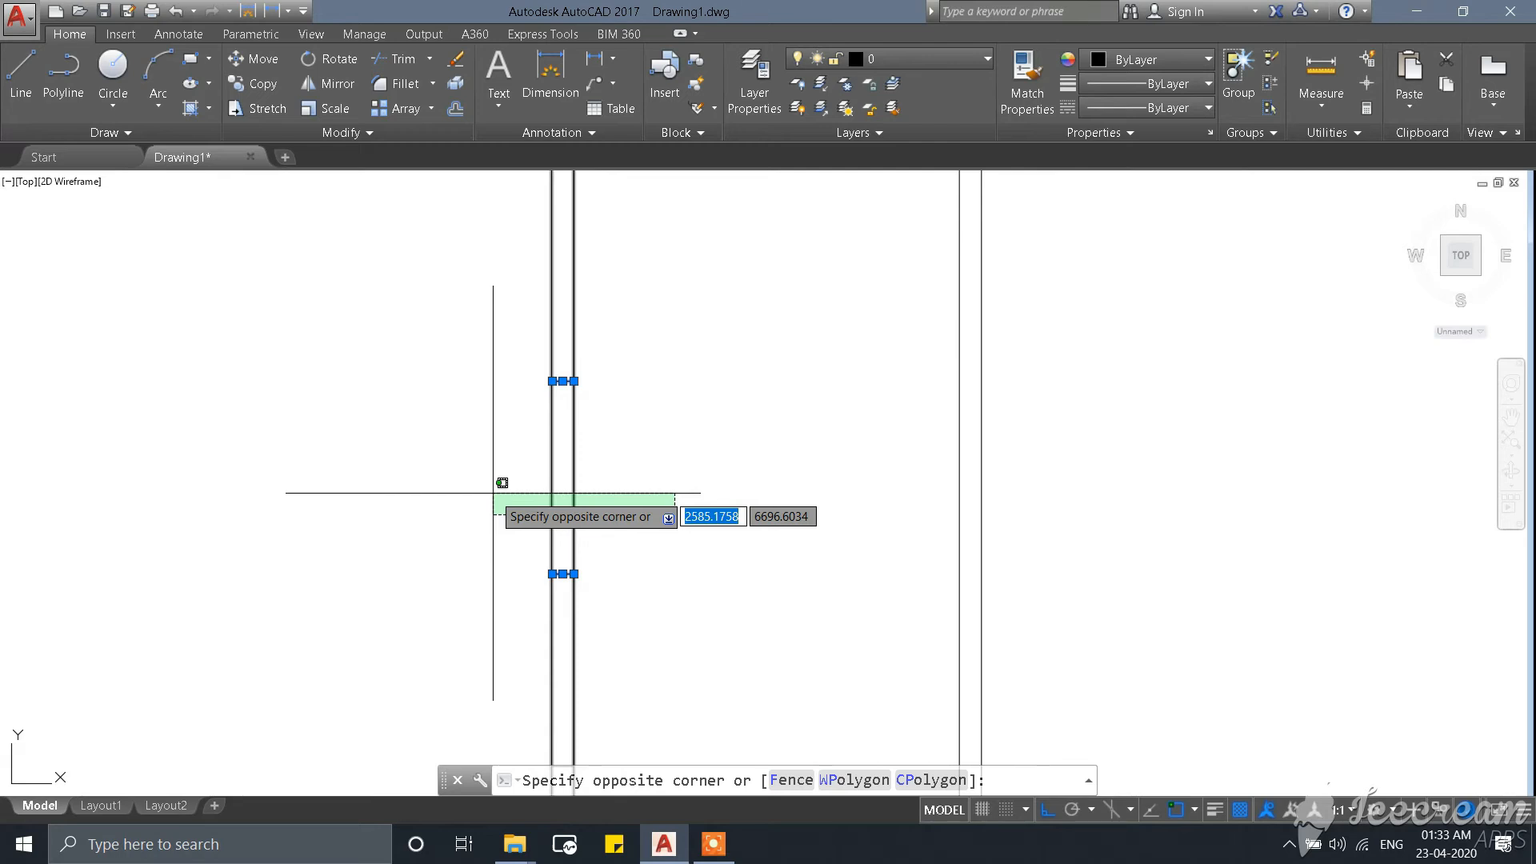
{"action": "scroll", "coordinate": [493, 493], "scroll_direction": "up", "scroll_amount": 2}
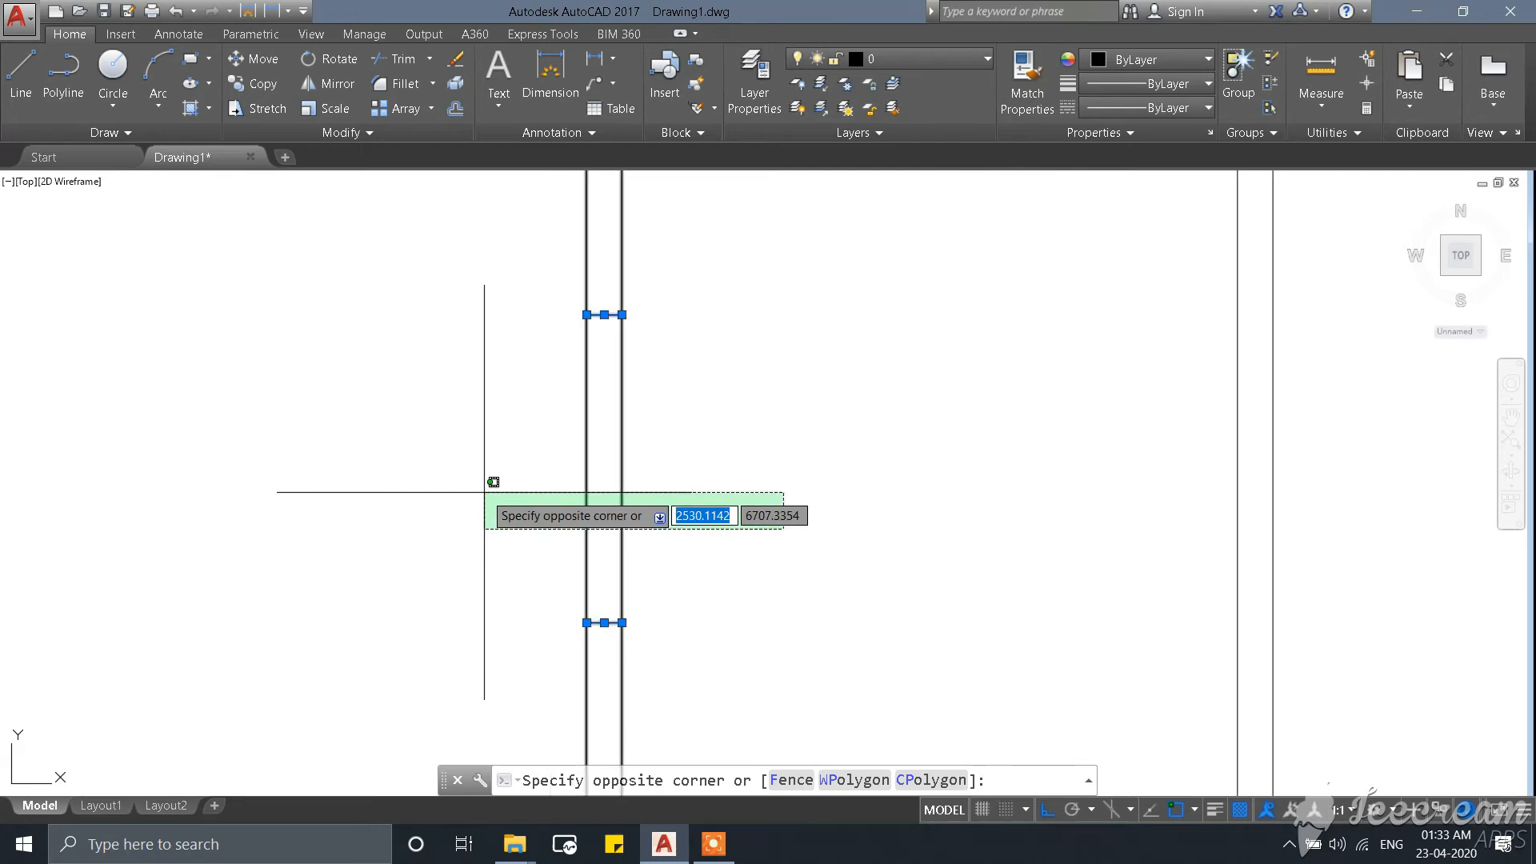
{"action": "key", "text": "Escape"}
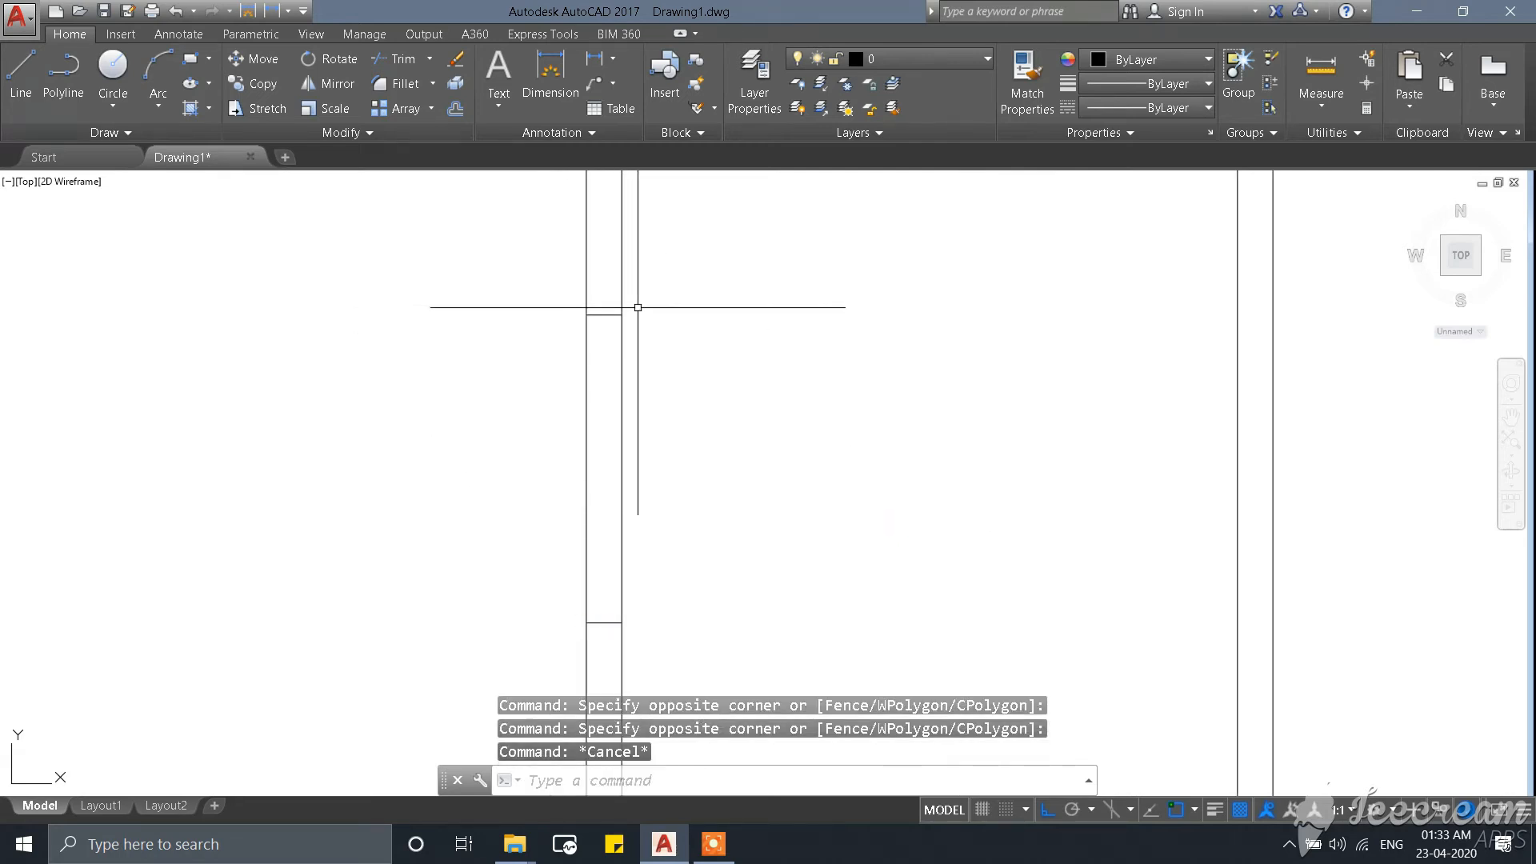
{"action": "left_click", "coordinate": [486, 279]}
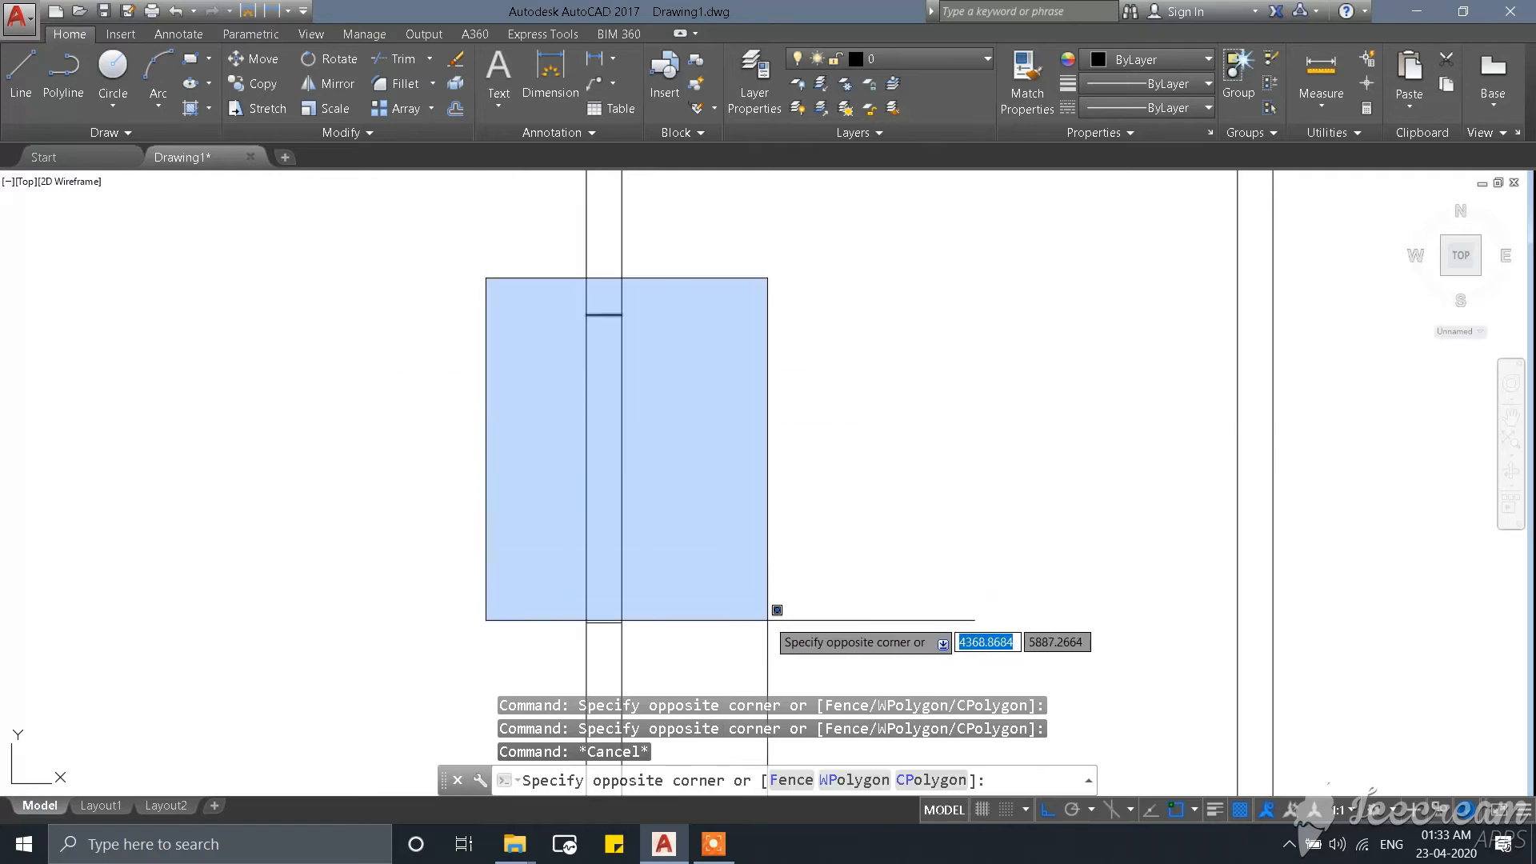
{"action": "key", "text": "Escape"}
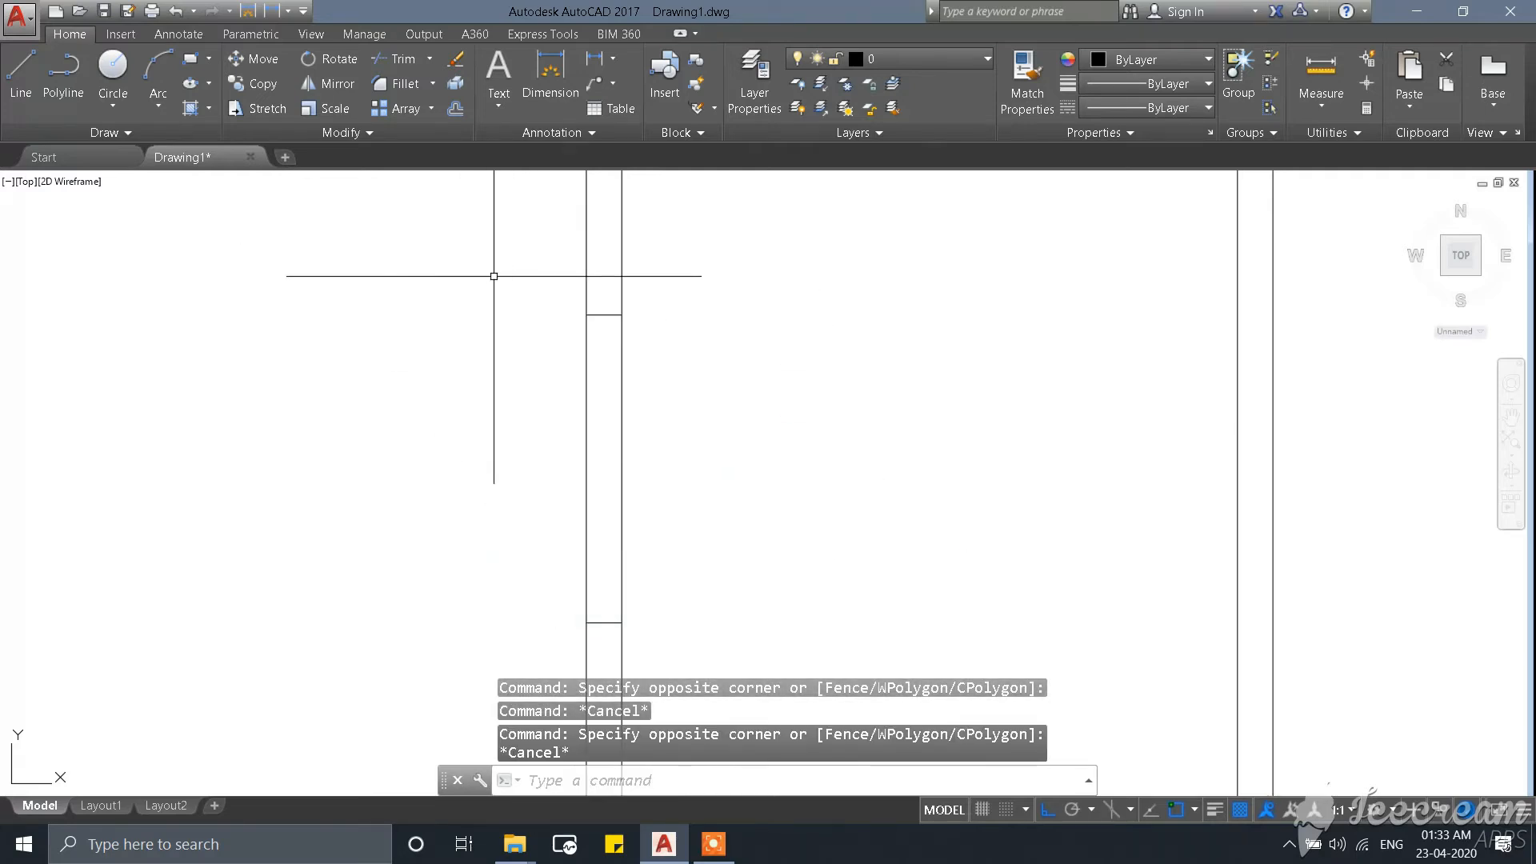
{"action": "left_click", "coordinate": [477, 250]}
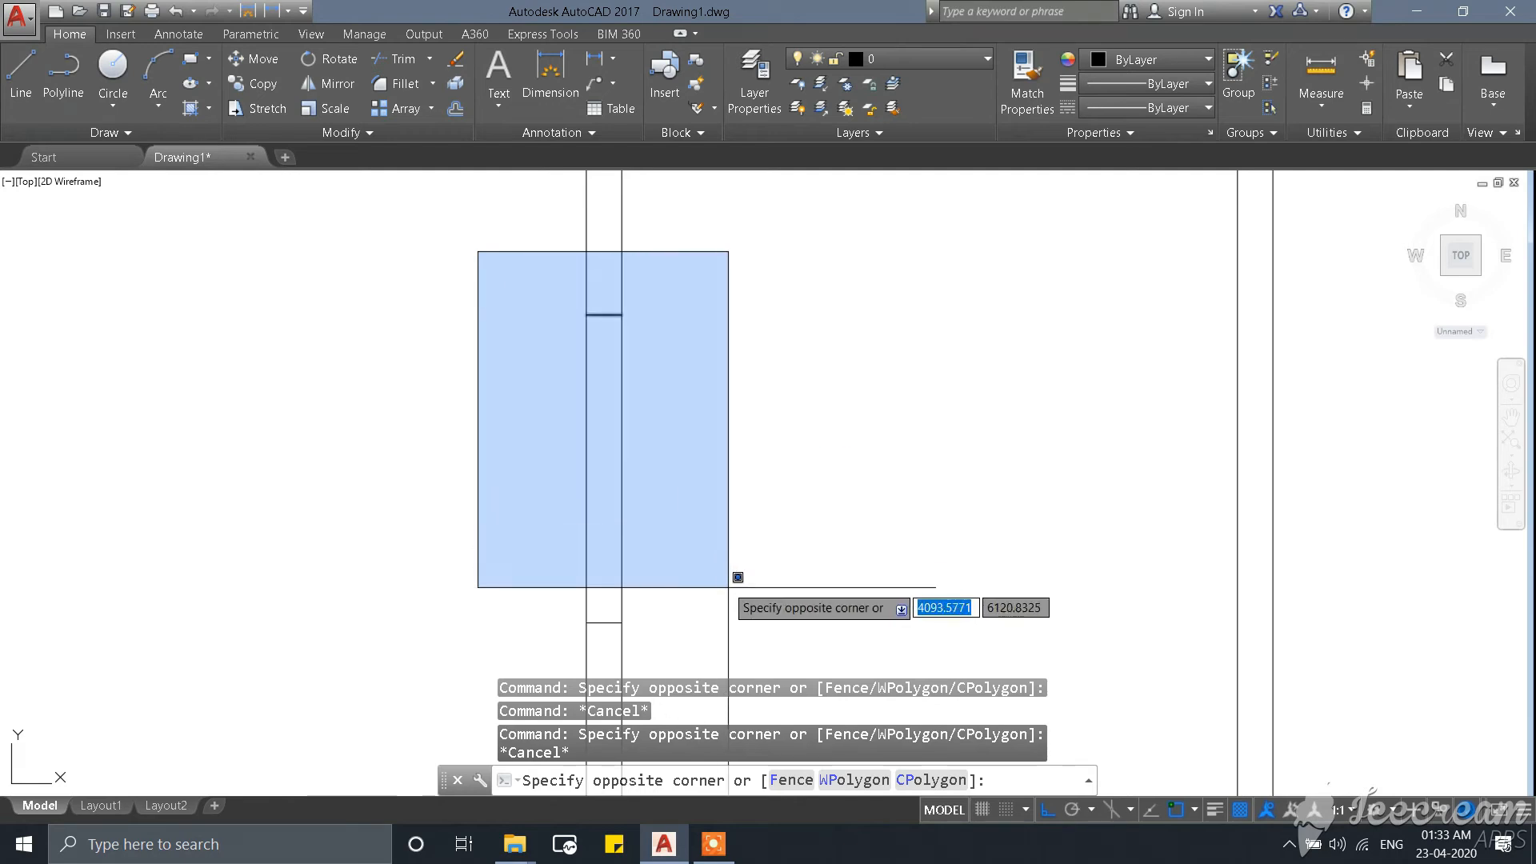
{"action": "left_click", "coordinate": [754, 641]}
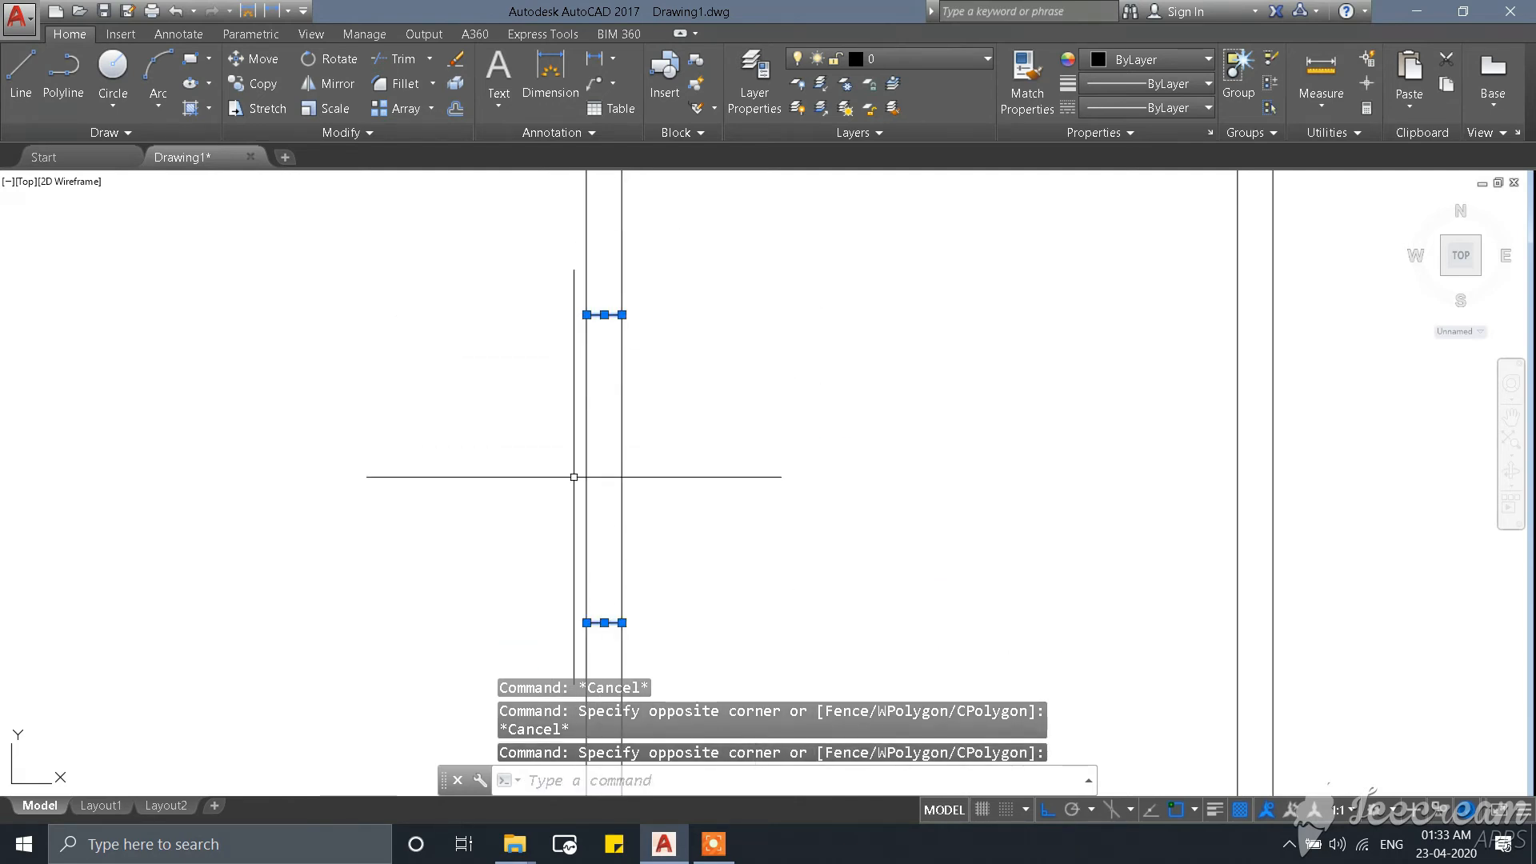
{"action": "scroll", "coordinate": [616, 434], "scroll_direction": "down", "scroll_amount": 4}
{"action": "scroll", "coordinate": [696, 480], "scroll_direction": "up", "scroll_amount": 2}
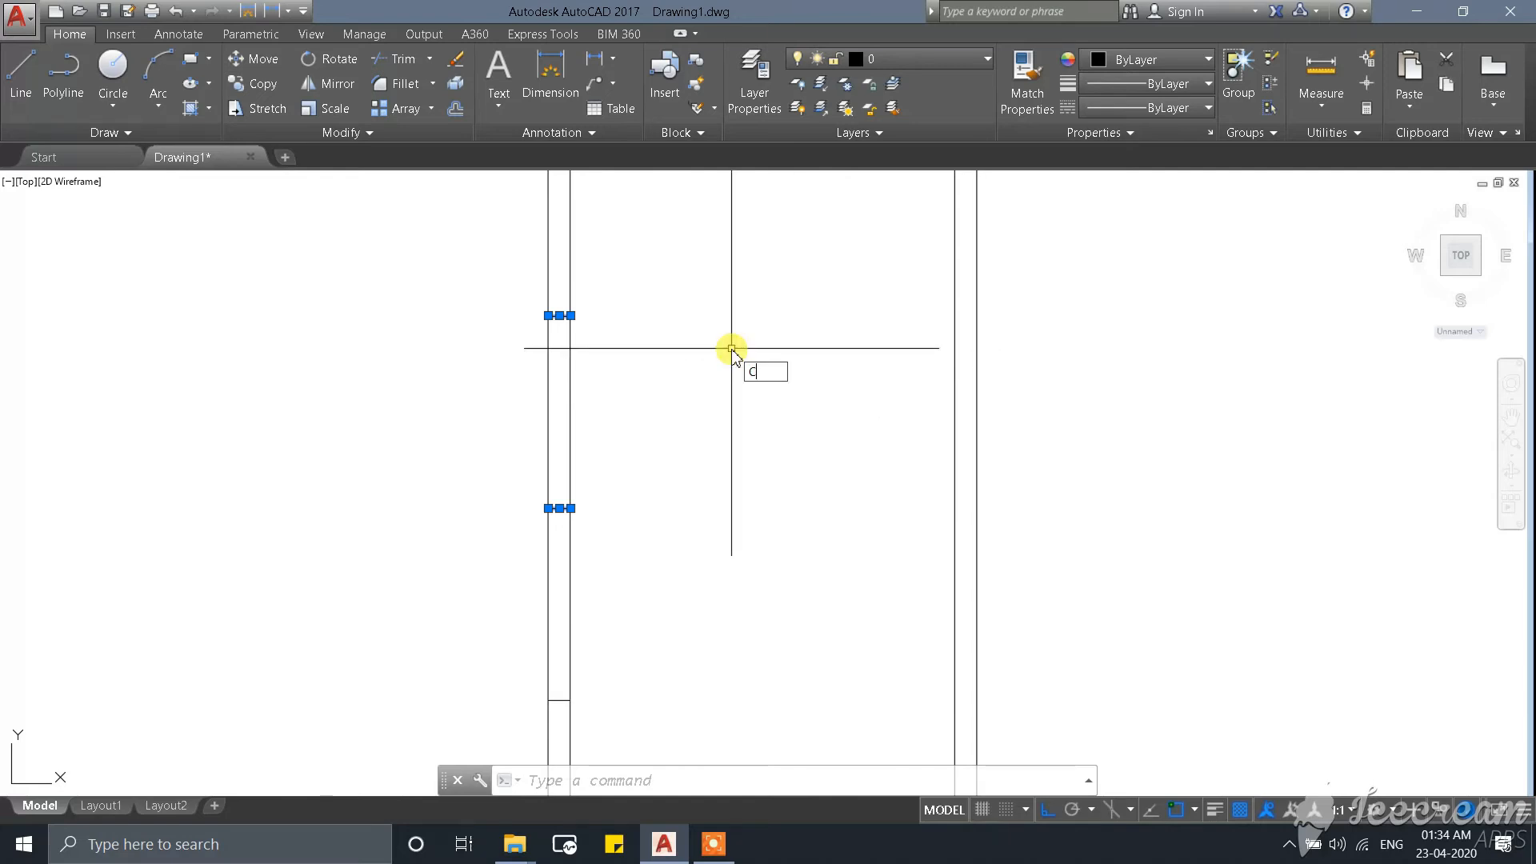
{"action": "key", "text": "Return"}
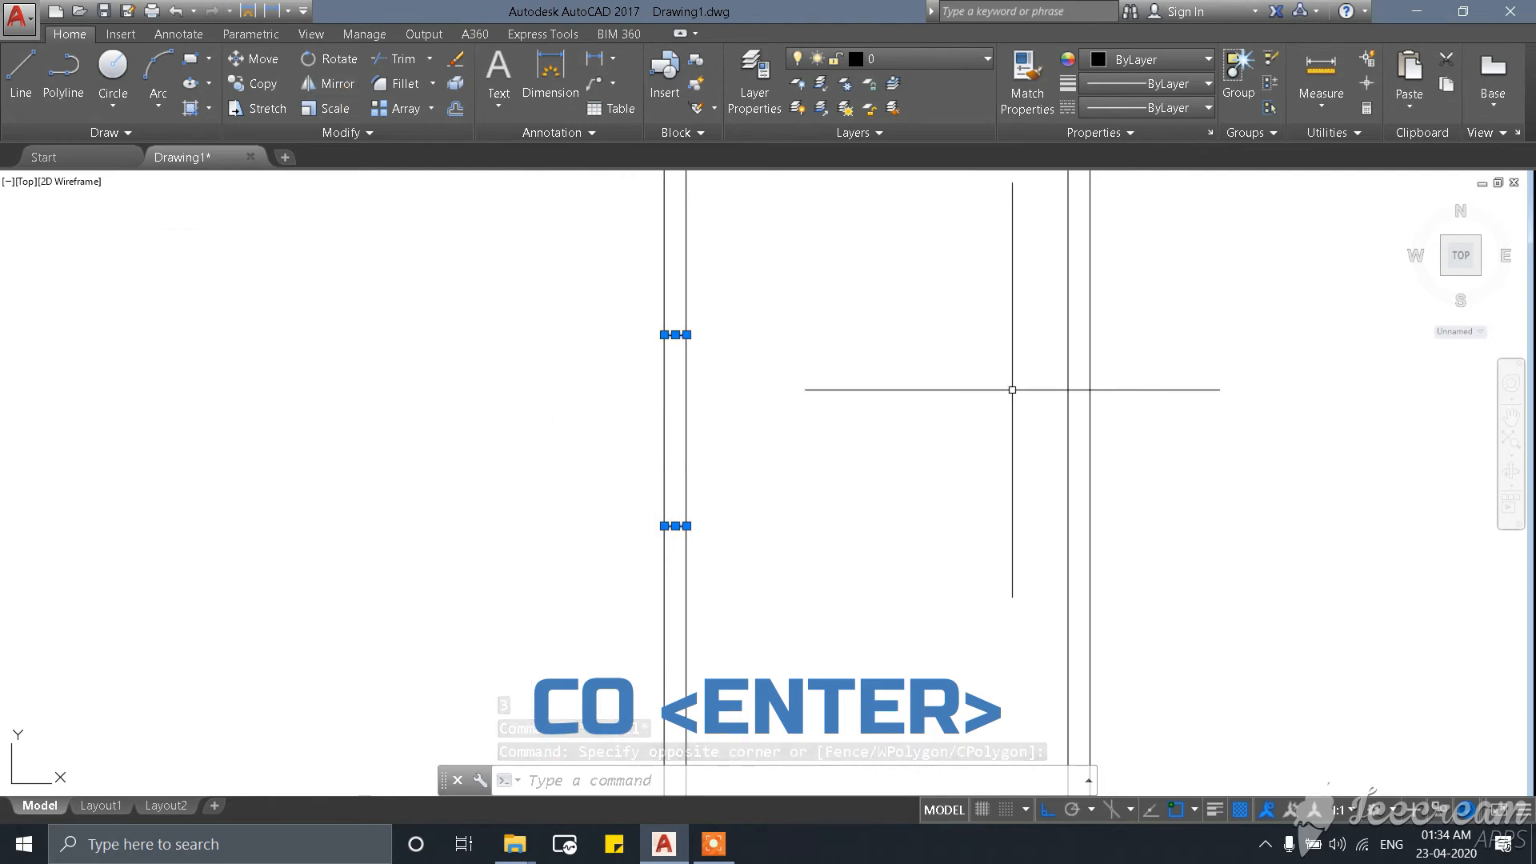
{"action": "scroll", "coordinate": [1011, 388], "scroll_direction": "up", "scroll_amount": 2}
{"action": "key", "text": "Escape"}
Copy the left wall's two uppermost cross lines into the lower half of the right wall, using the lower line's outer end as base point.
{"action": "left_click", "coordinate": [291, 275]}
{"action": "left_click", "coordinate": [668, 682]}
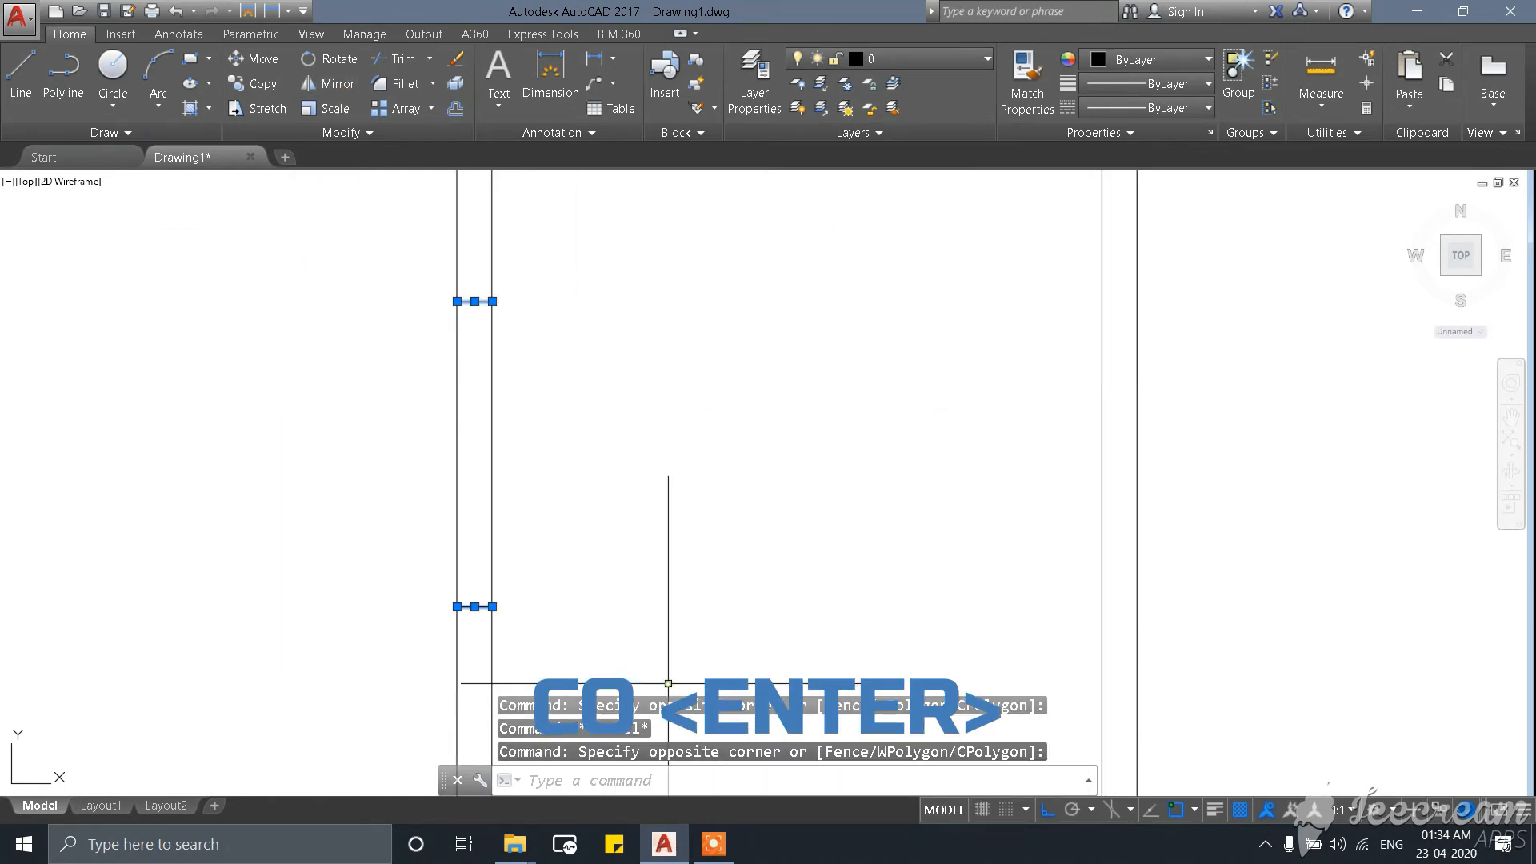
{"action": "type", "text": "co"}
{"action": "key", "text": "Return"}
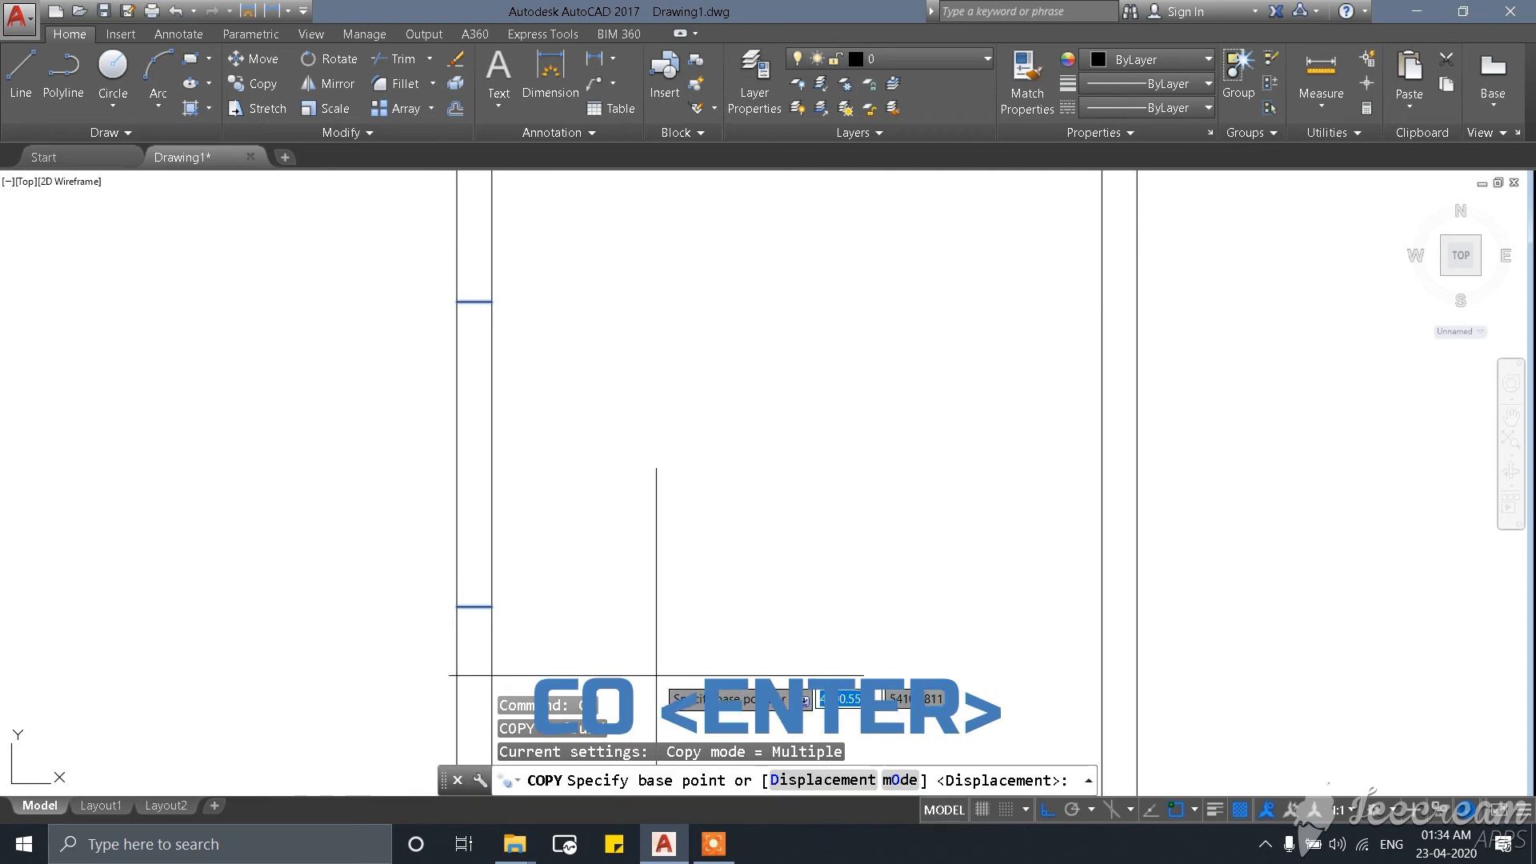
{"action": "scroll", "coordinate": [457, 607], "scroll_direction": "up", "scroll_amount": 2}
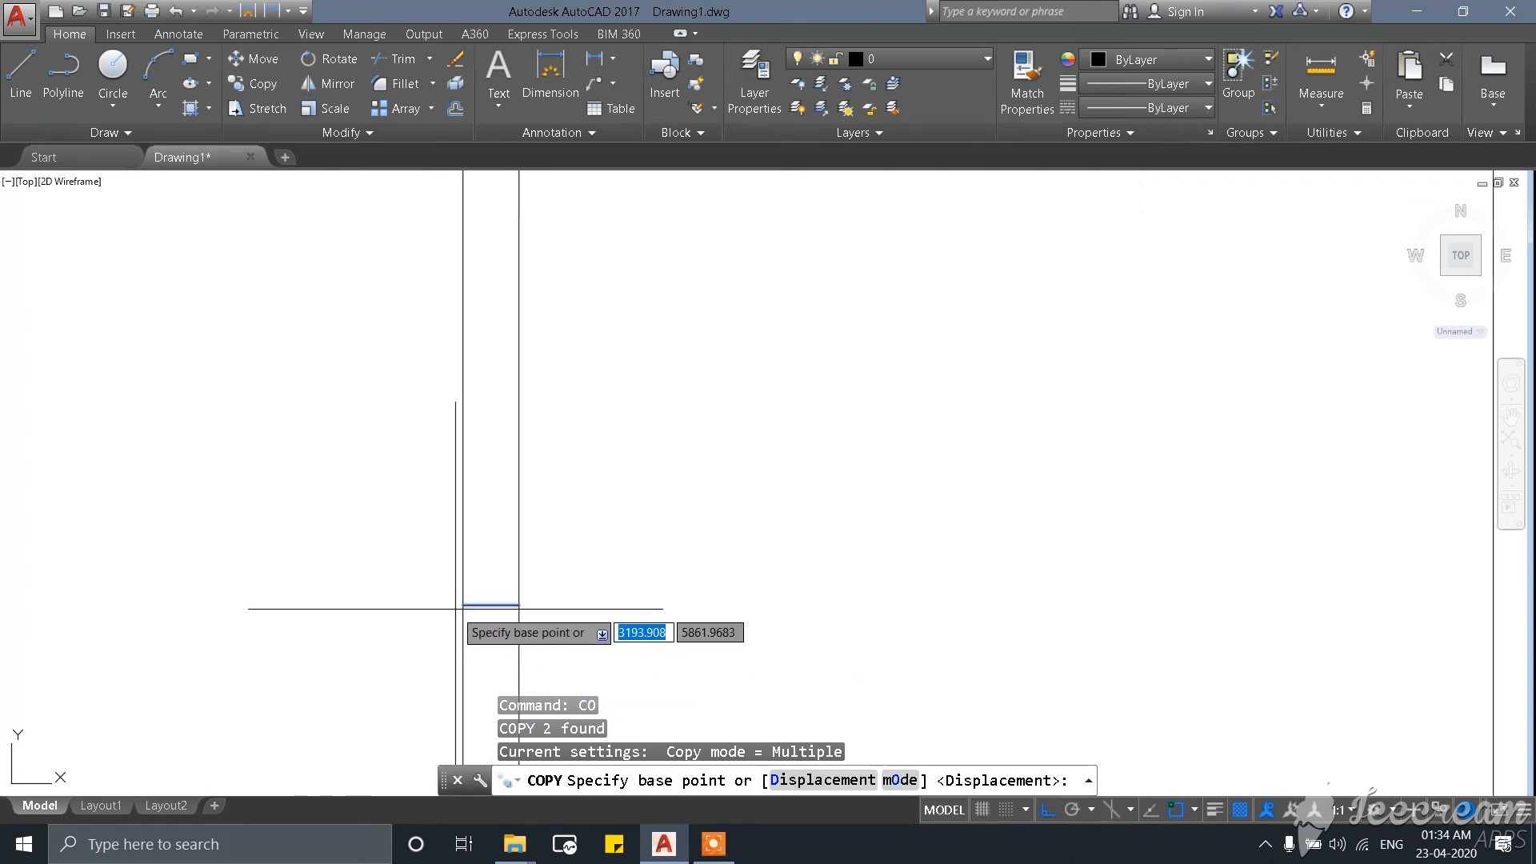
{"action": "left_click", "coordinate": [463, 605]}
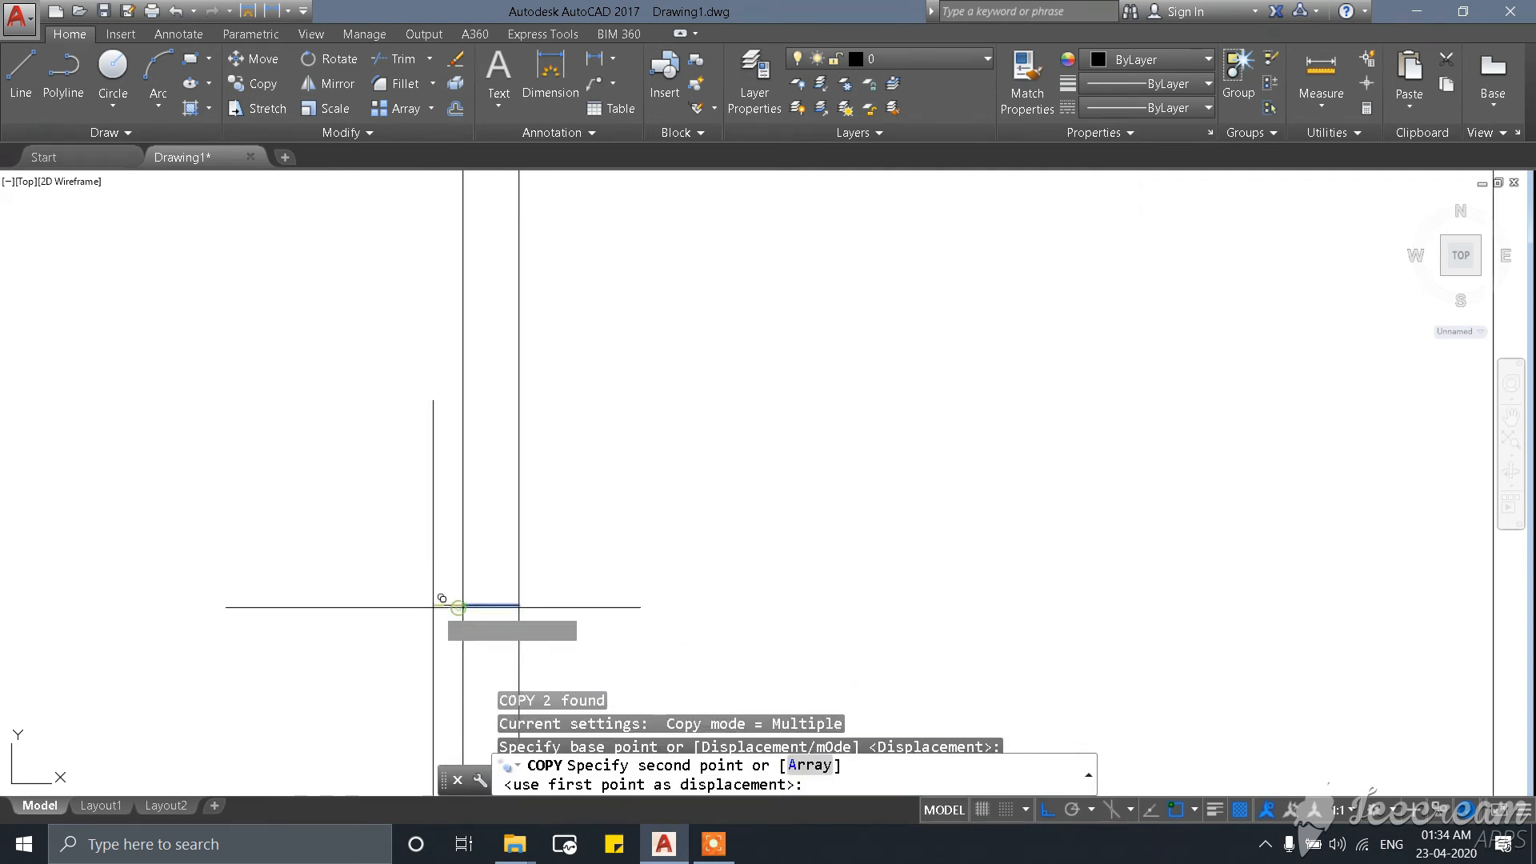
{"action": "scroll", "coordinate": [432, 604], "scroll_direction": "down", "scroll_amount": 8}
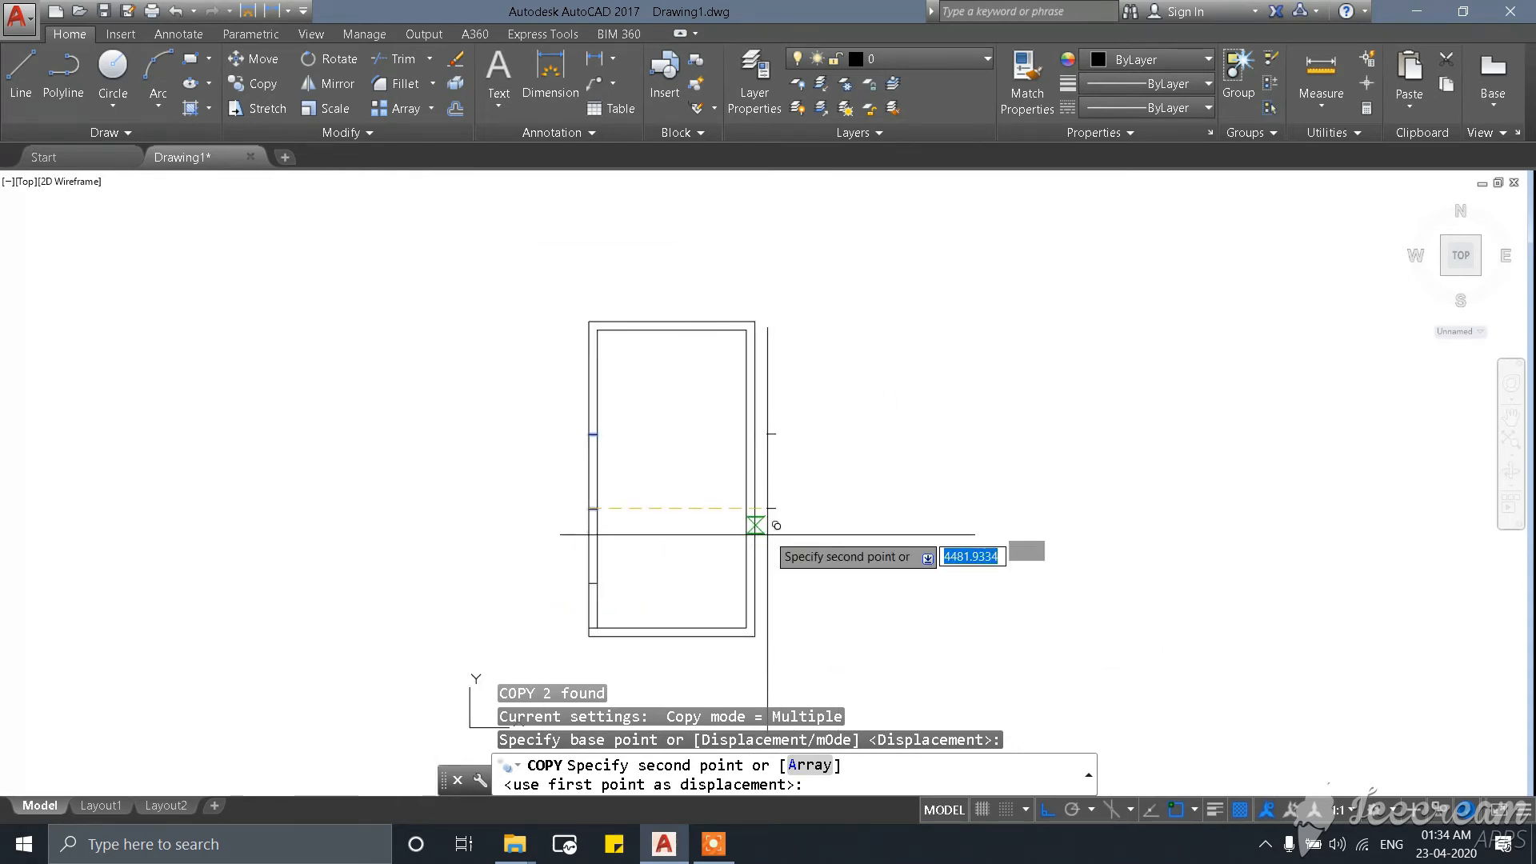
{"action": "scroll", "coordinate": [609, 511], "scroll_direction": "up", "scroll_amount": 2}
{"action": "scroll", "coordinate": [572, 509], "scroll_direction": "up", "scroll_amount": 2}
{"action": "scroll", "coordinate": [574, 510], "scroll_direction": "down", "scroll_amount": 6}
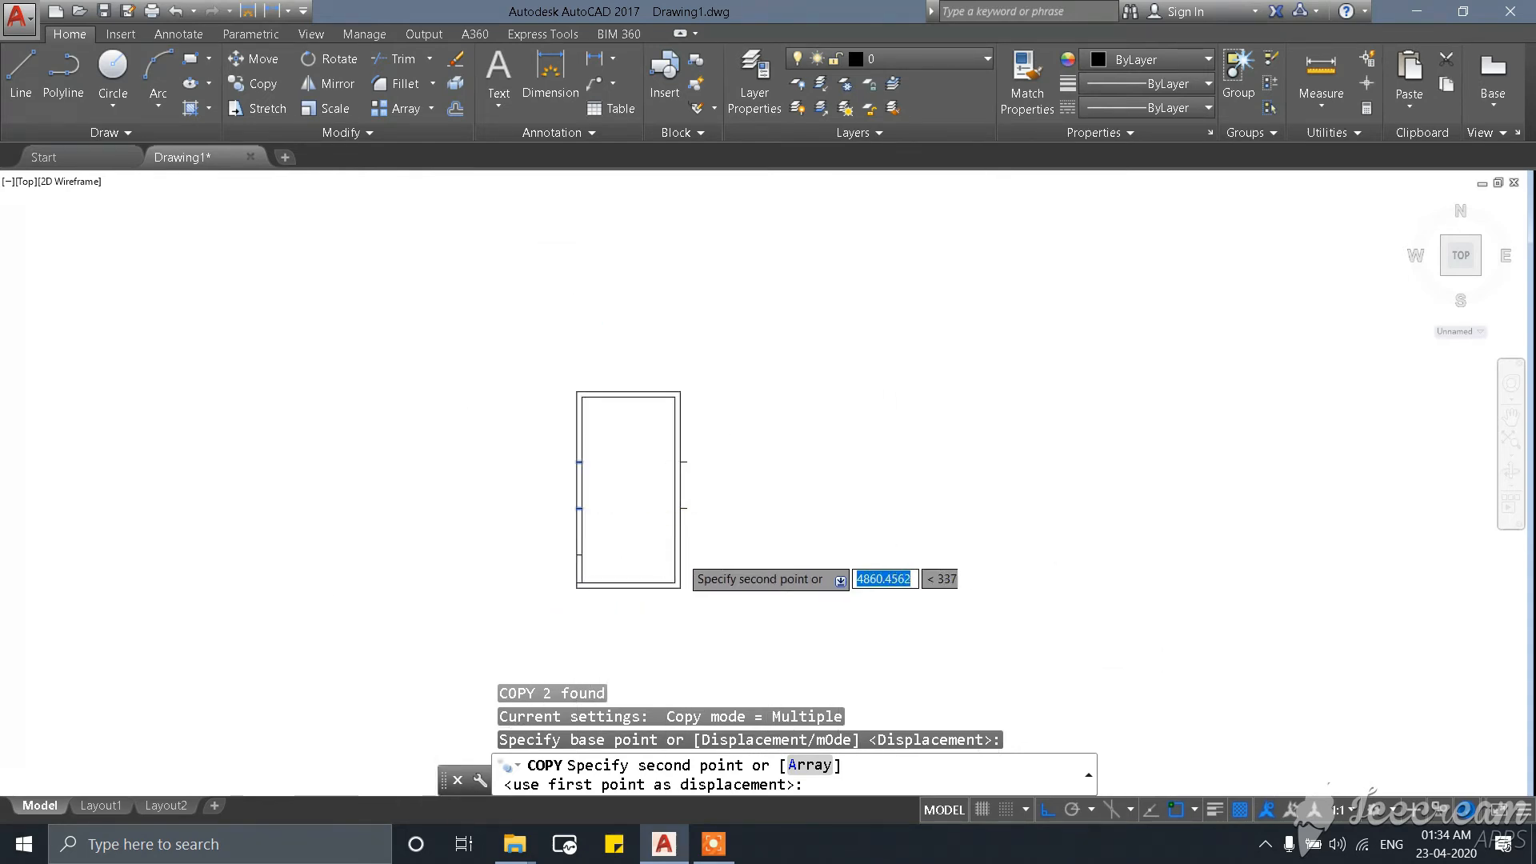
{"action": "scroll", "coordinate": [676, 522], "scroll_direction": "up", "scroll_amount": 6}
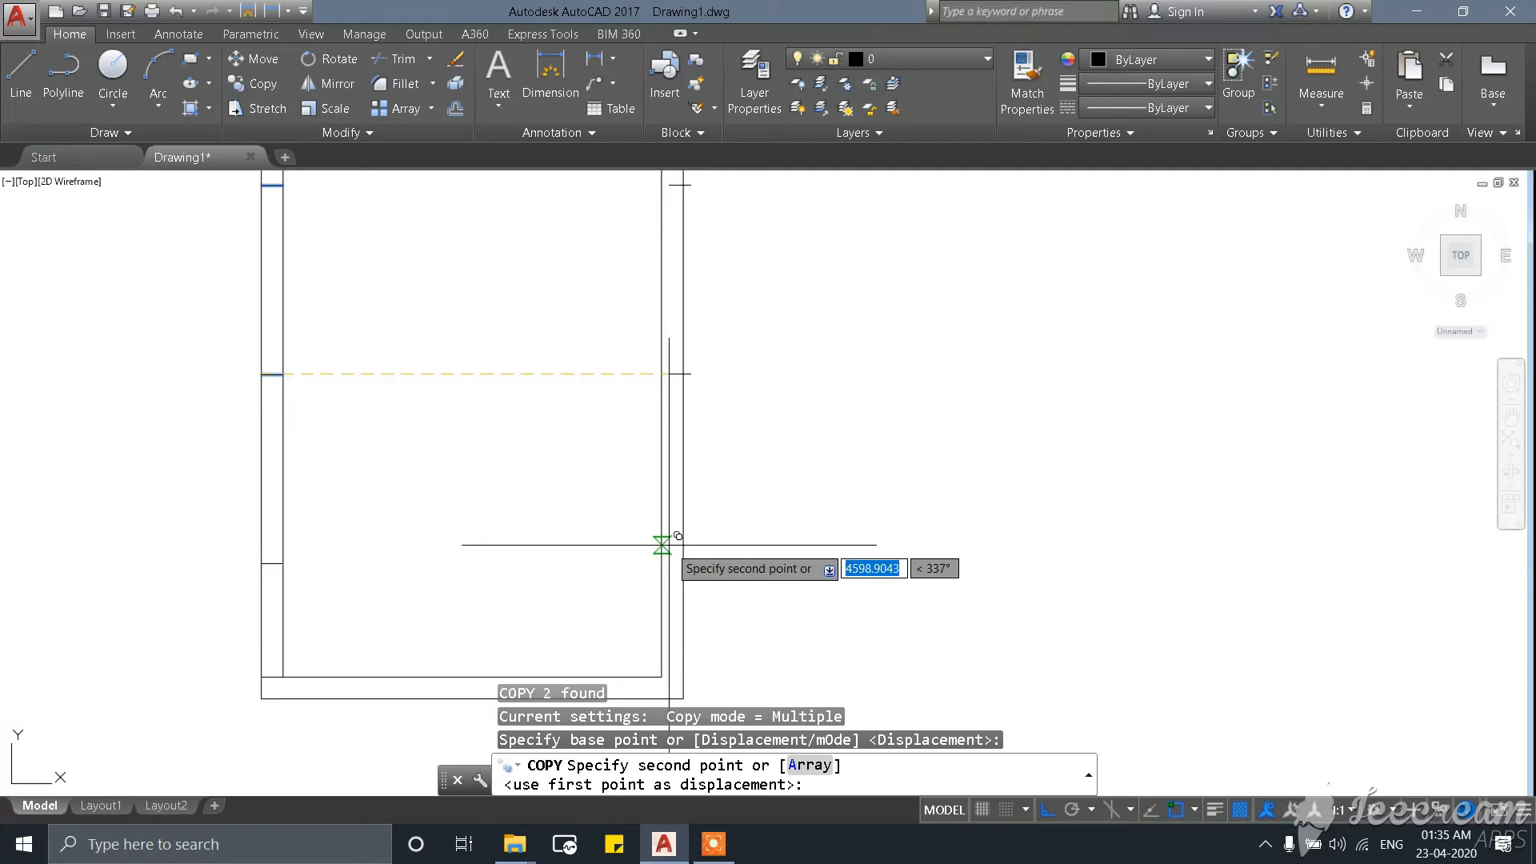
{"action": "left_click", "coordinate": [673, 530]}
Turn Ortho off, place a second copy of the two cross lines in the upper half of the right wall, and end the copying.
{"action": "scroll", "coordinate": [681, 448], "scroll_direction": "down", "scroll_amount": 5}
{"action": "scroll", "coordinate": [665, 401], "scroll_direction": "up", "scroll_amount": 3}
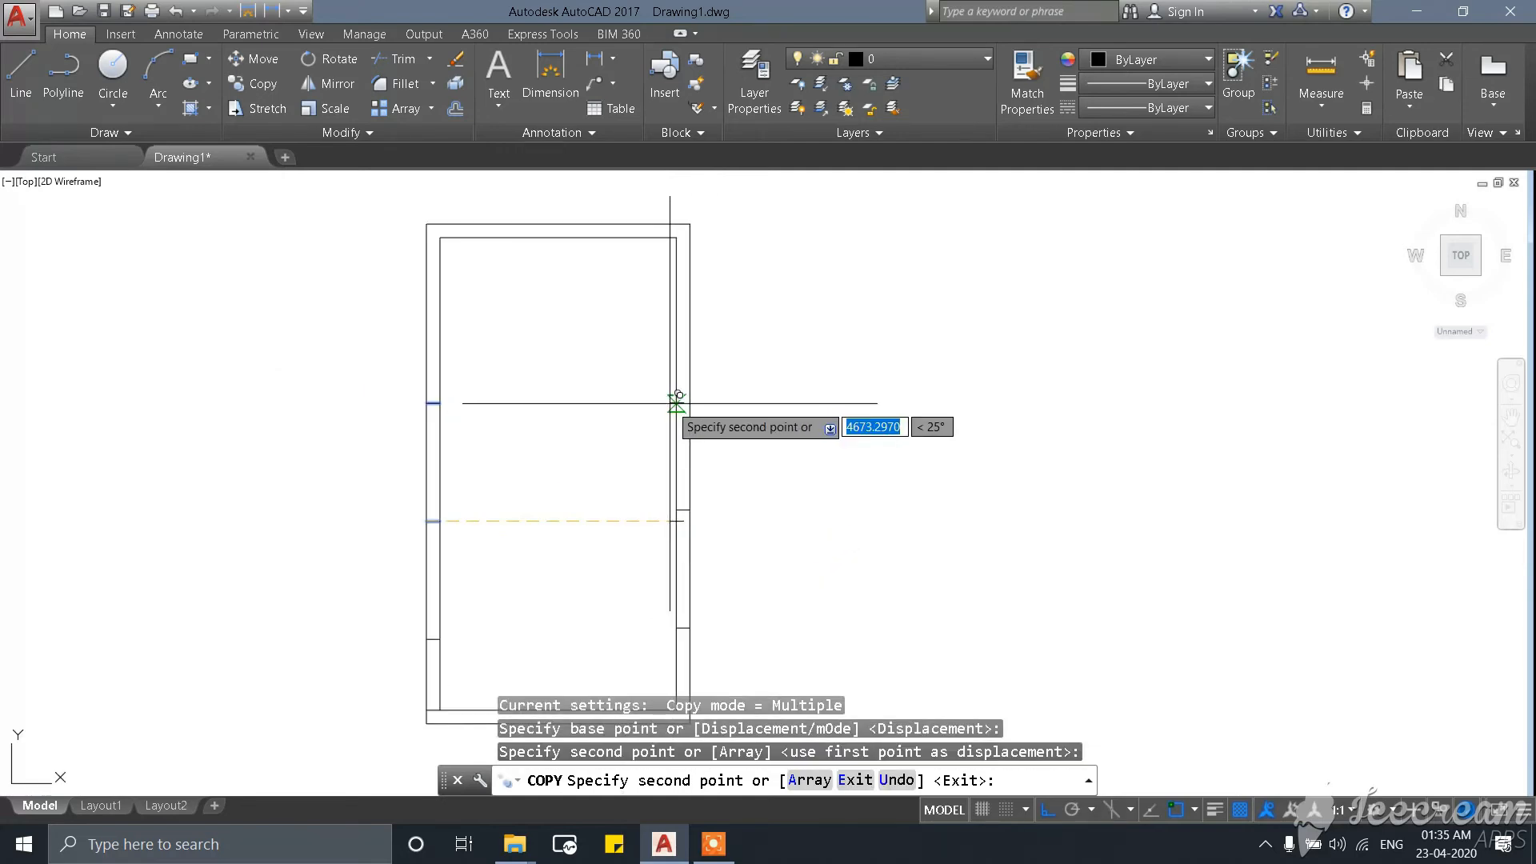
{"action": "scroll", "coordinate": [676, 403], "scroll_direction": "up", "scroll_amount": 4}
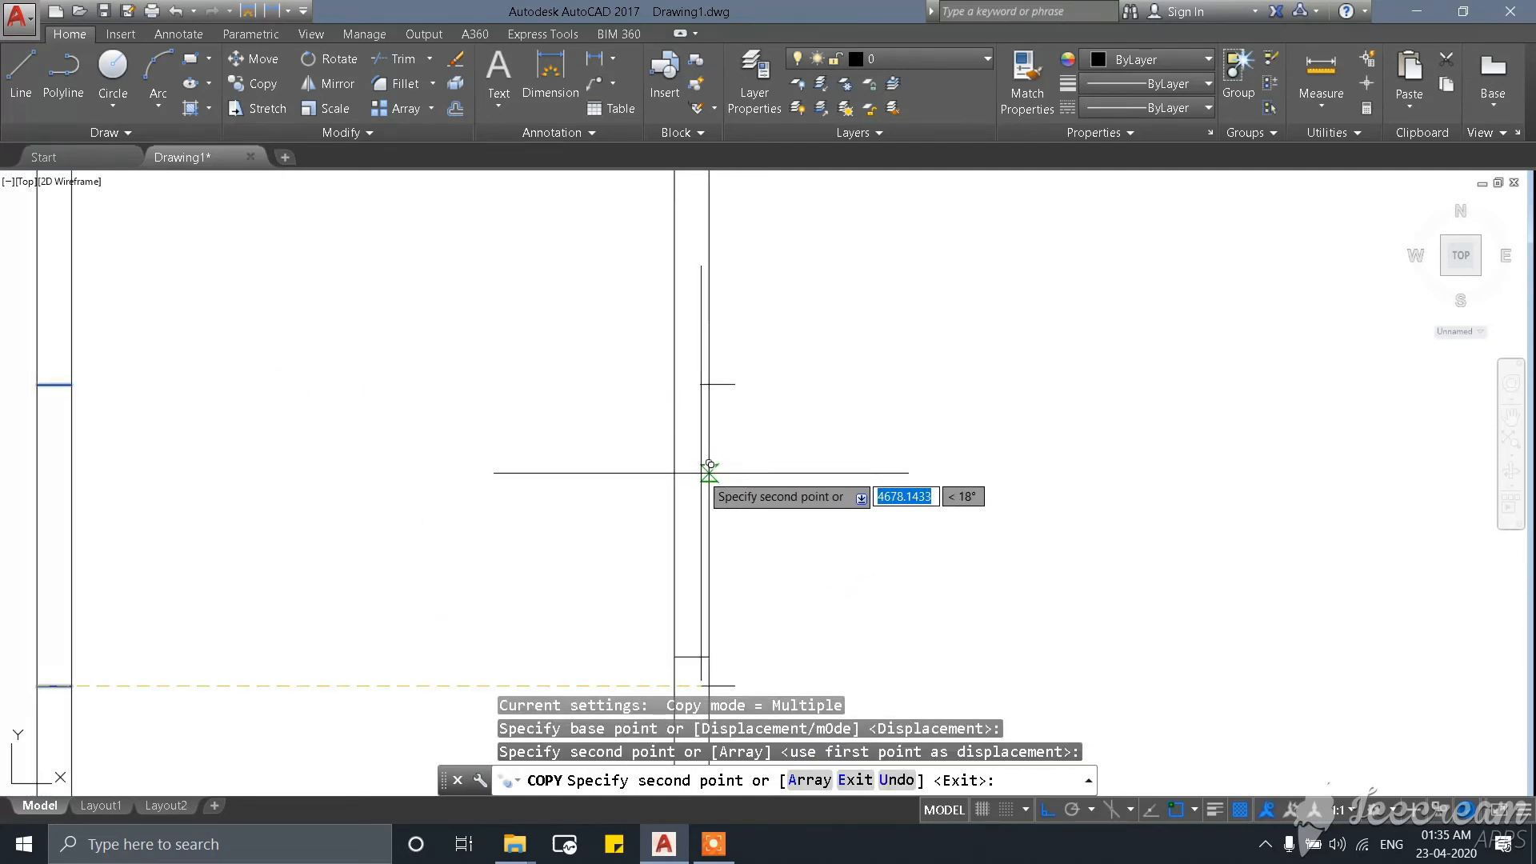
{"action": "scroll", "coordinate": [691, 441], "scroll_direction": "down", "scroll_amount": 2}
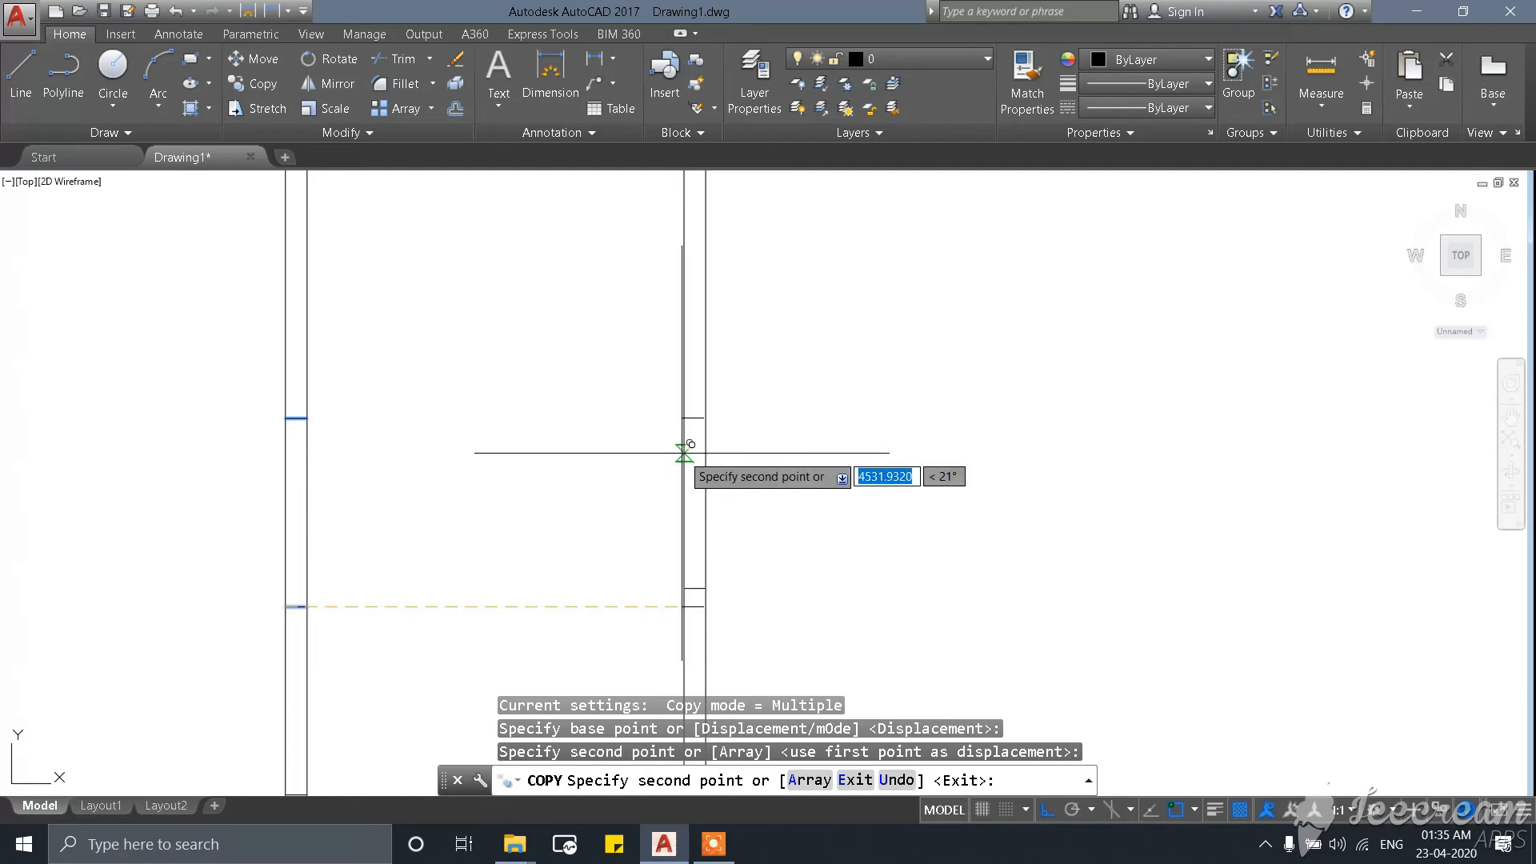
{"action": "scroll", "coordinate": [686, 444], "scroll_direction": "up", "scroll_amount": 4}
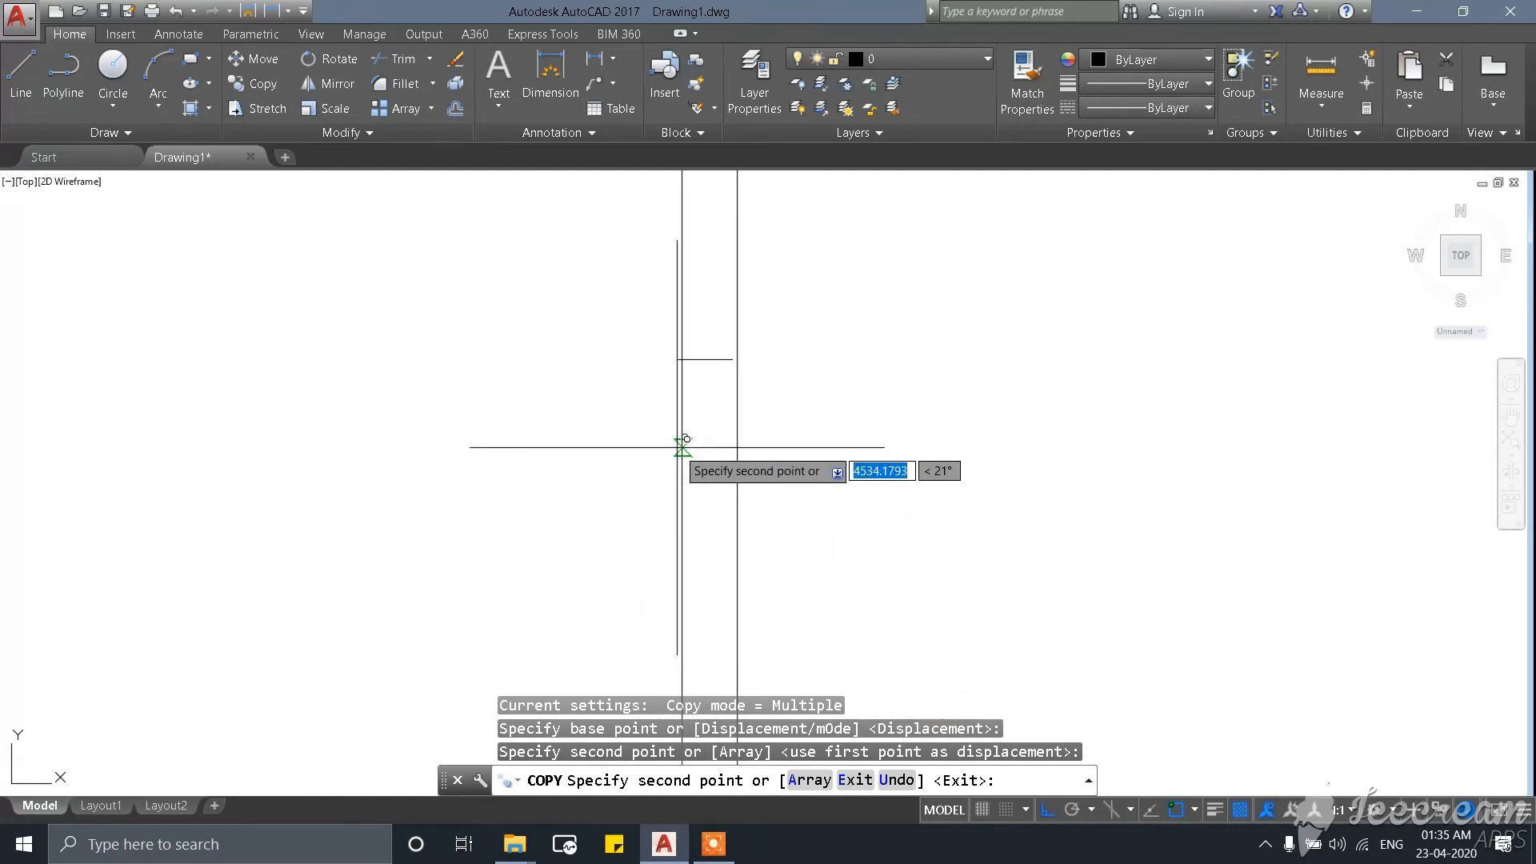
{"action": "scroll", "coordinate": [712, 459], "scroll_direction": "down", "scroll_amount": 4}
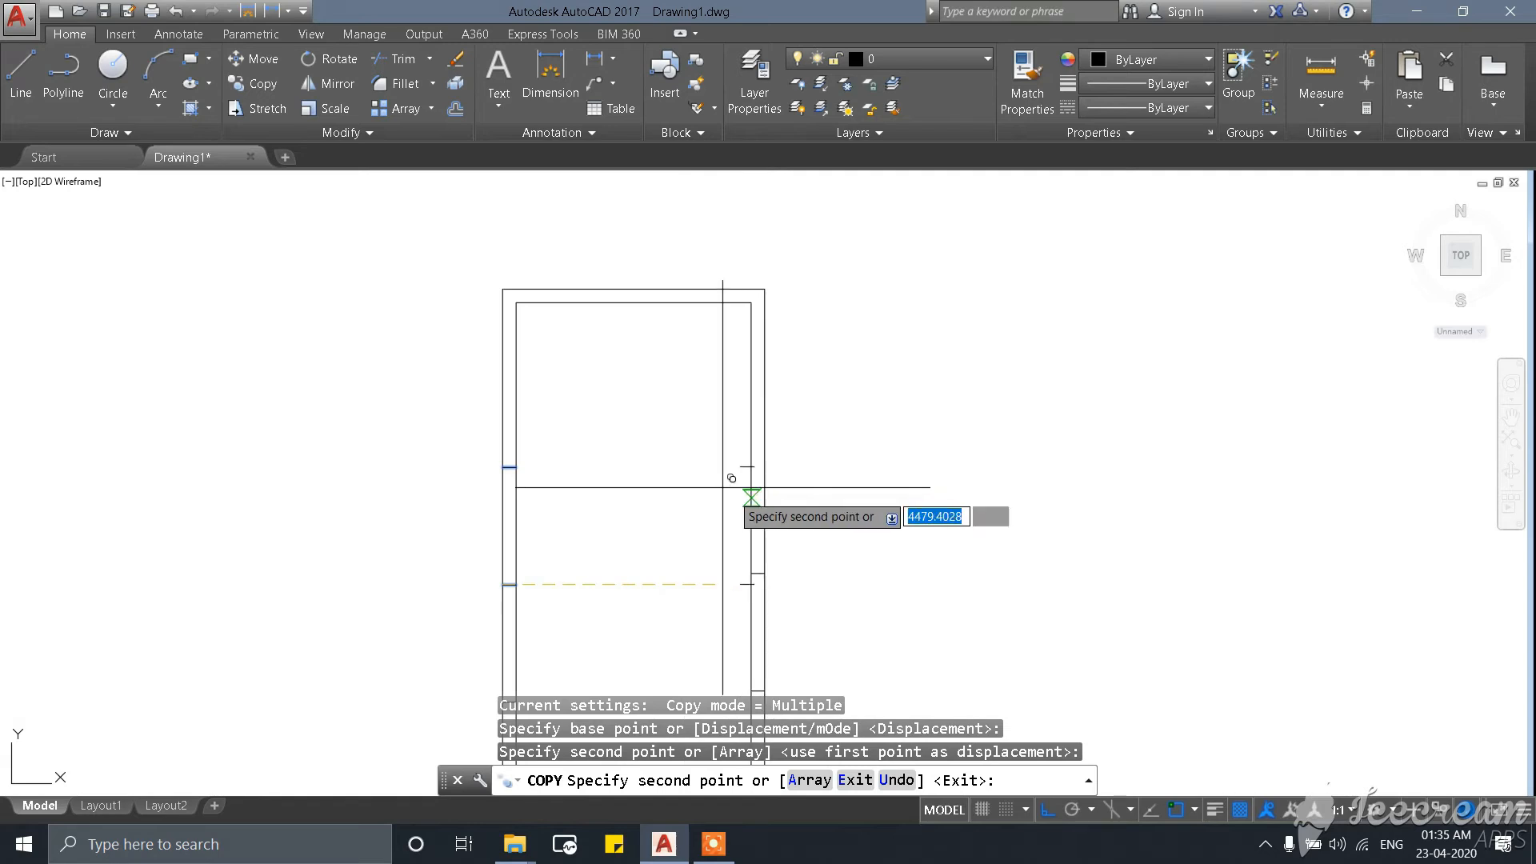
{"action": "key", "text": "F8"}
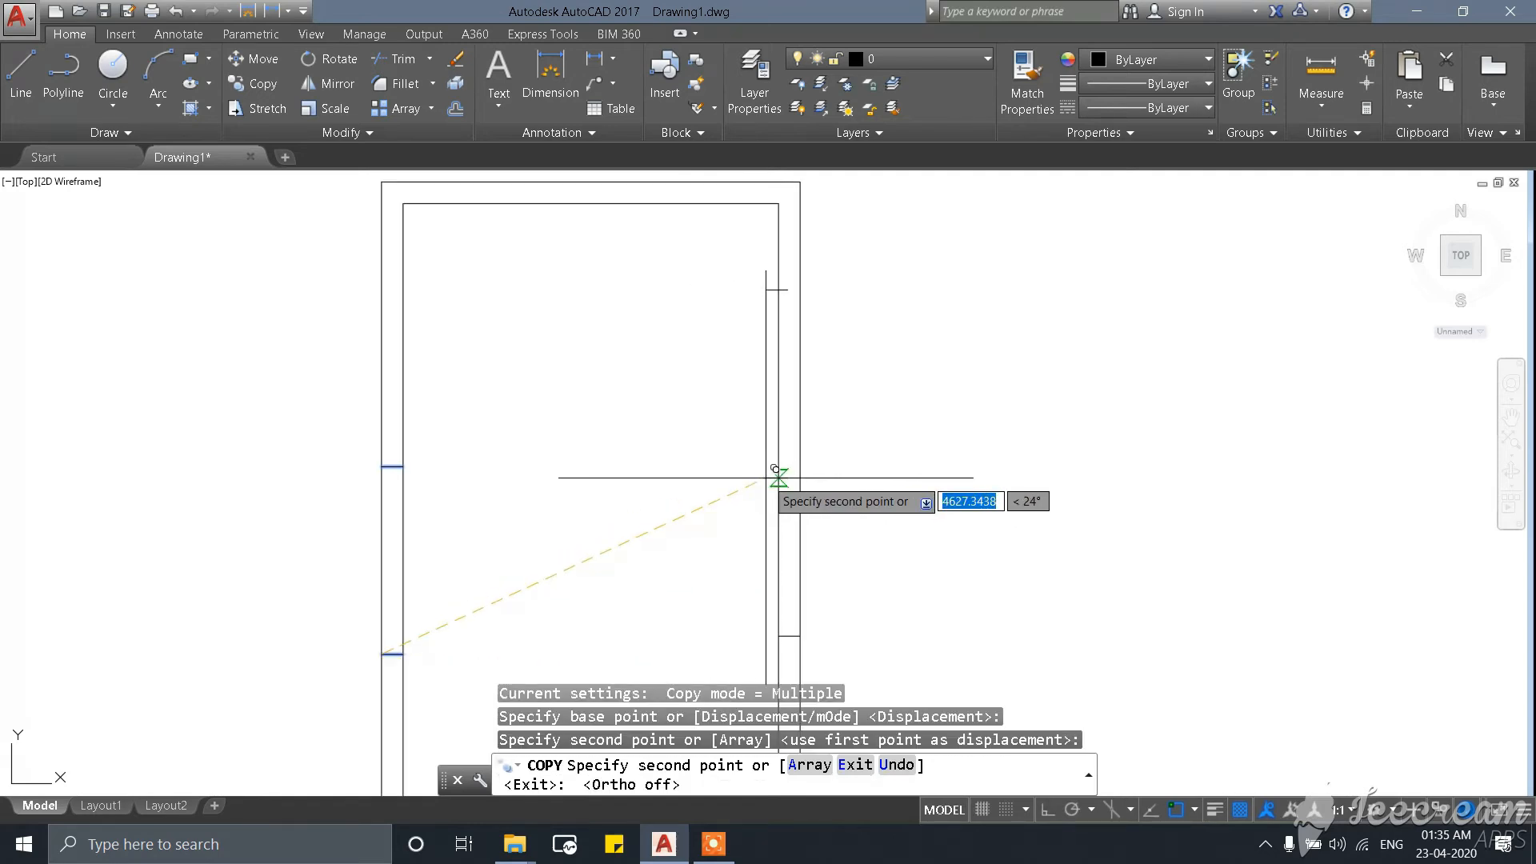
{"action": "scroll", "coordinate": [790, 468], "scroll_direction": "up", "scroll_amount": 2}
{"action": "scroll", "coordinate": [777, 472], "scroll_direction": "down", "scroll_amount": 4}
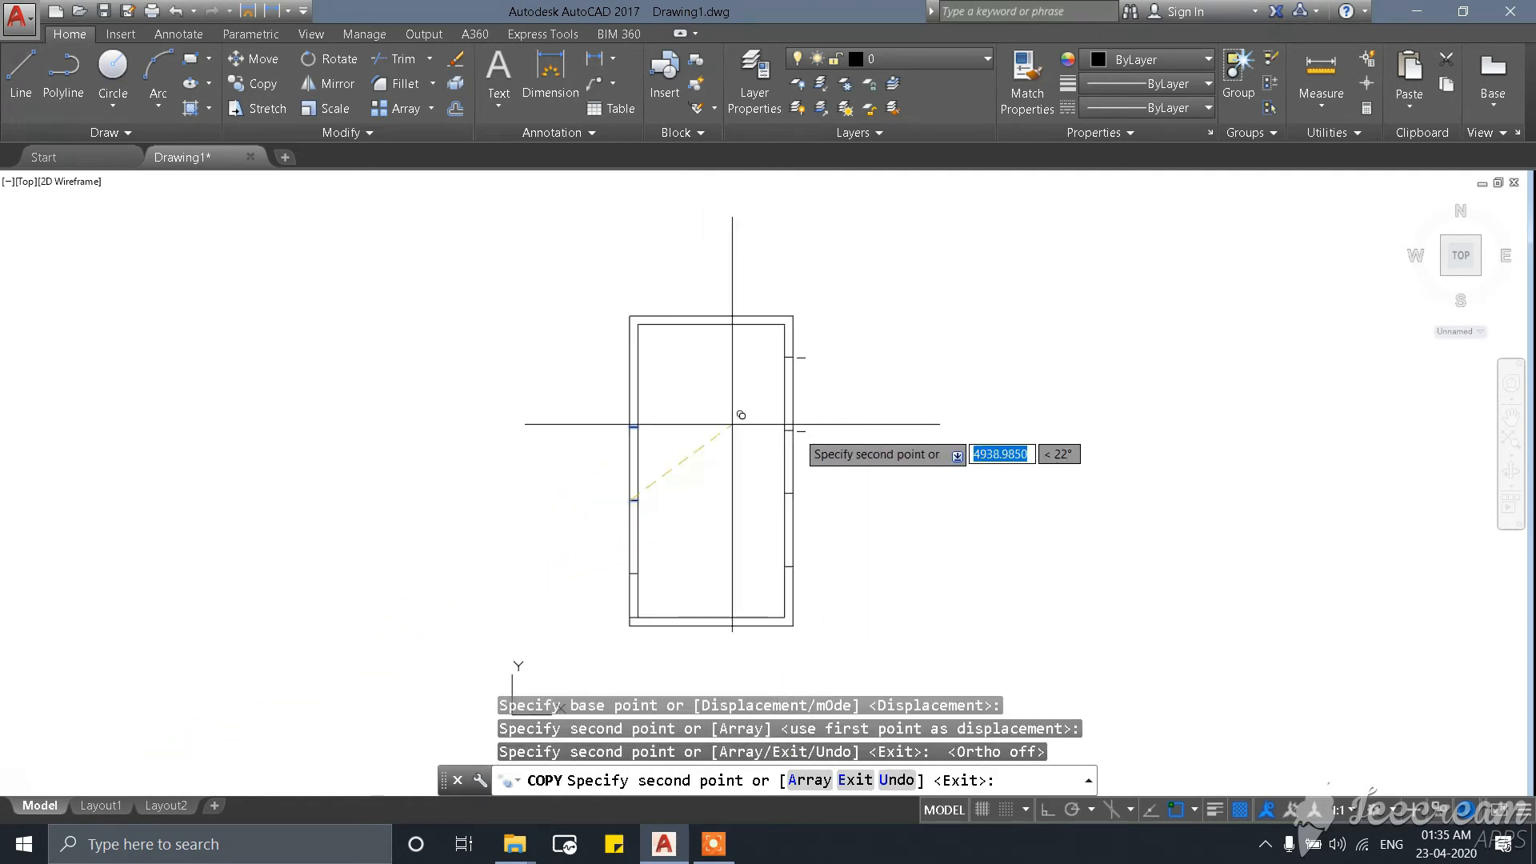
{"action": "scroll", "coordinate": [760, 439], "scroll_direction": "up", "scroll_amount": 1}
{"action": "key", "text": "Escape"}
{"action": "scroll", "coordinate": [840, 549], "scroll_direction": "down", "scroll_amount": 3}
{"action": "scroll", "coordinate": [845, 565], "scroll_direction": "up", "scroll_amount": 3}
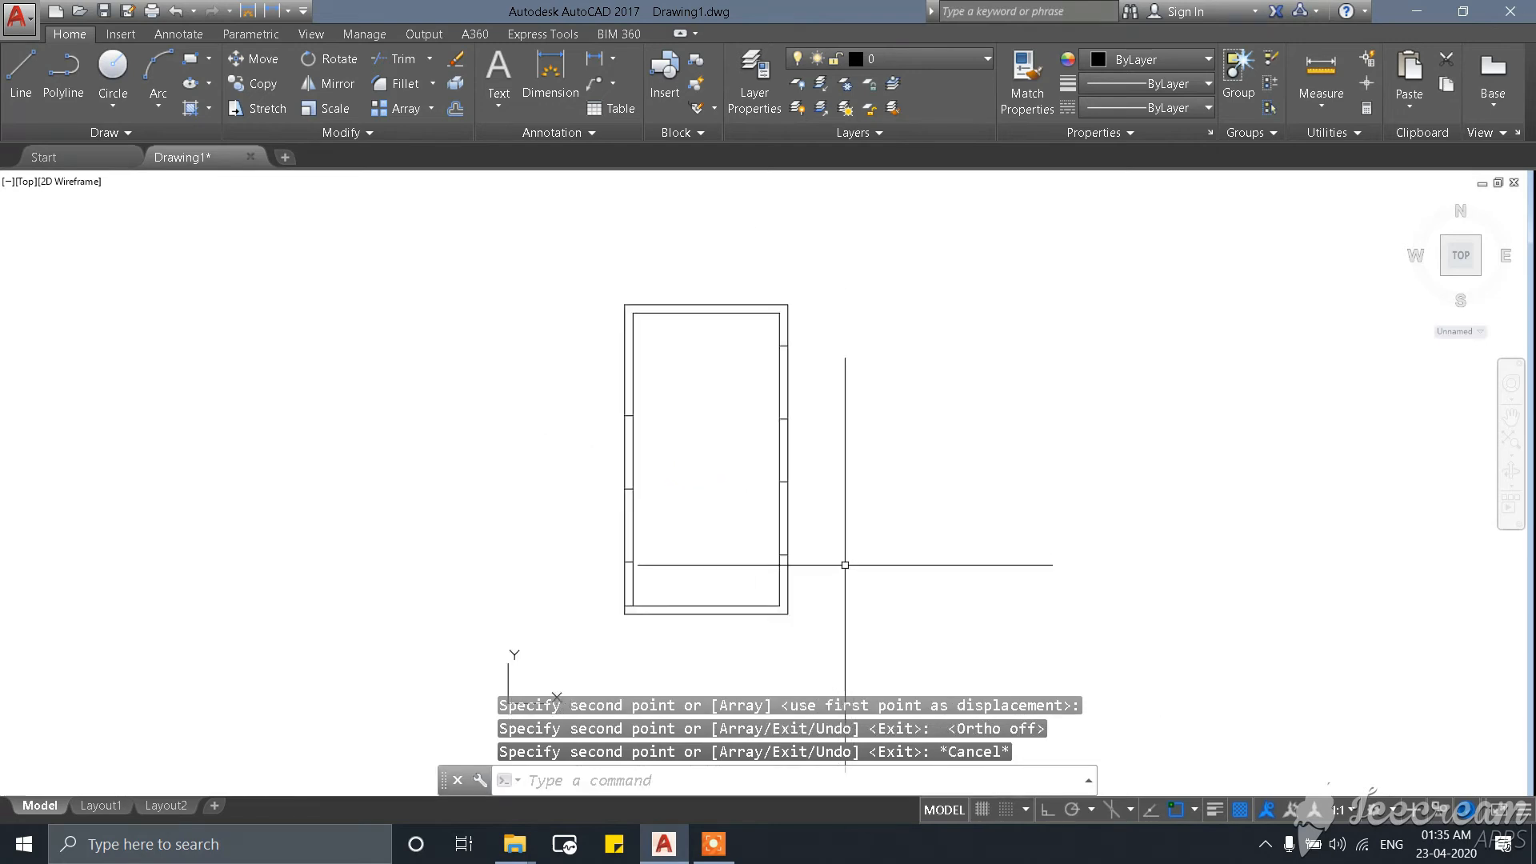
{"action": "scroll", "coordinate": [706, 580], "scroll_direction": "up", "scroll_amount": 2}
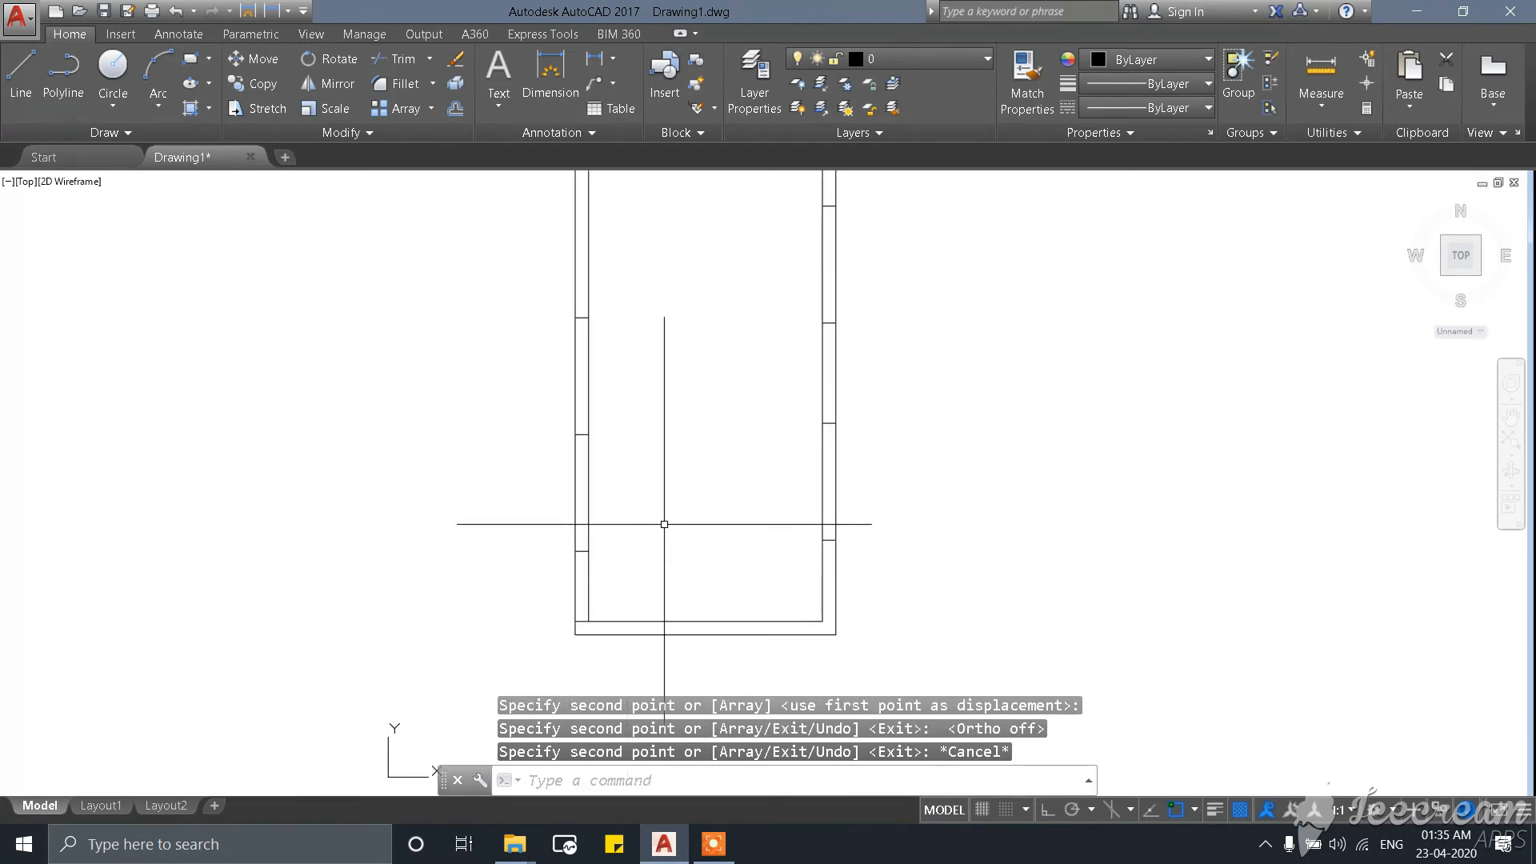
{"action": "scroll", "coordinate": [608, 605], "scroll_direction": "up", "scroll_amount": 4}
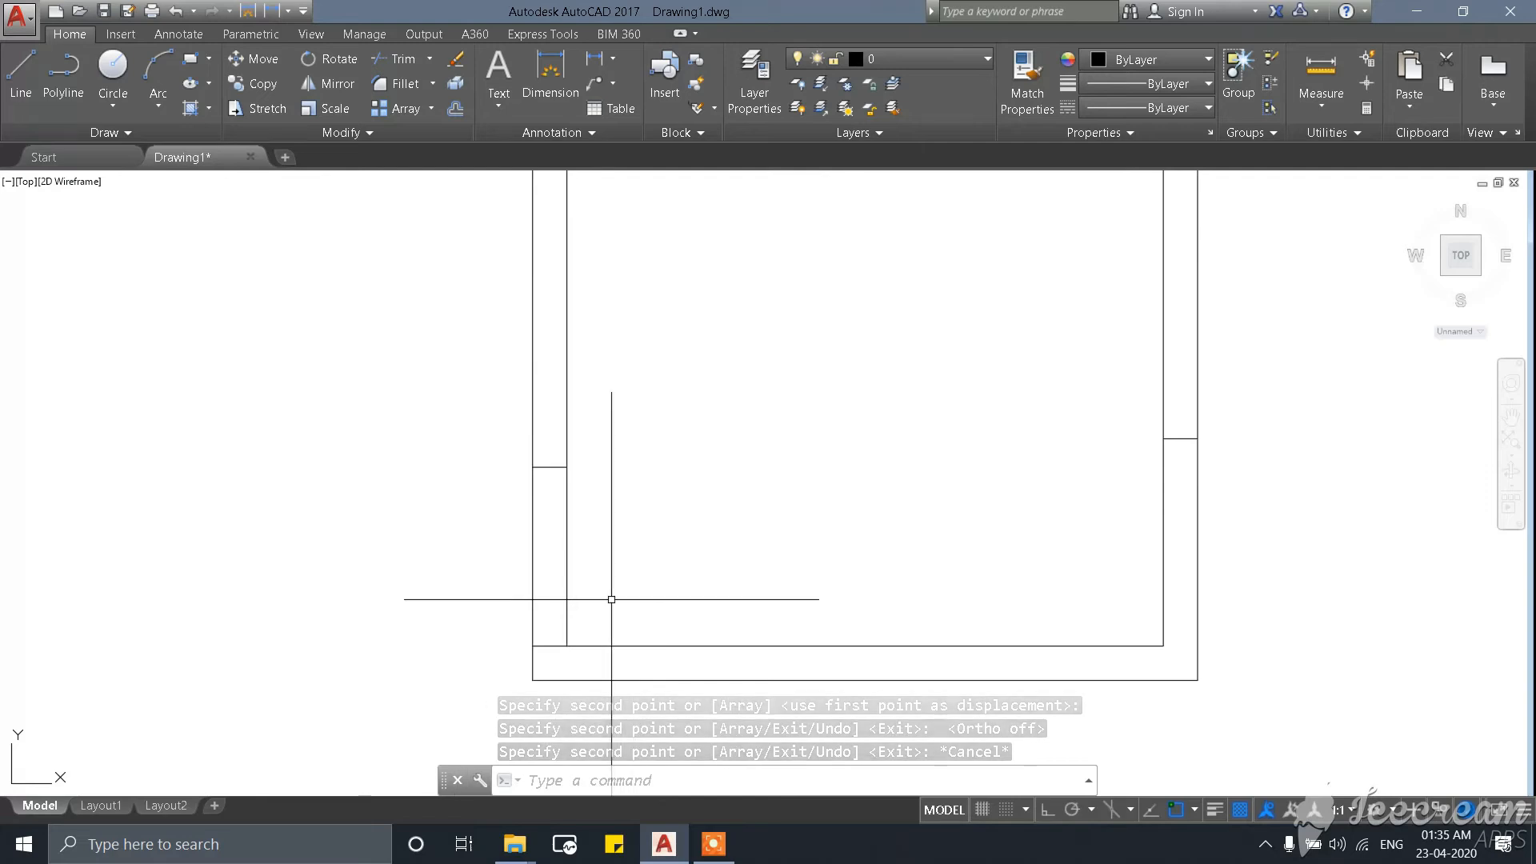
{"action": "scroll", "coordinate": [512, 617], "scroll_direction": "down", "scroll_amount": 2}
{"action": "scroll", "coordinate": [521, 624], "scroll_direction": "up", "scroll_amount": 2}
{"action": "scroll", "coordinate": [401, 599], "scroll_direction": "up", "scroll_amount": 2}
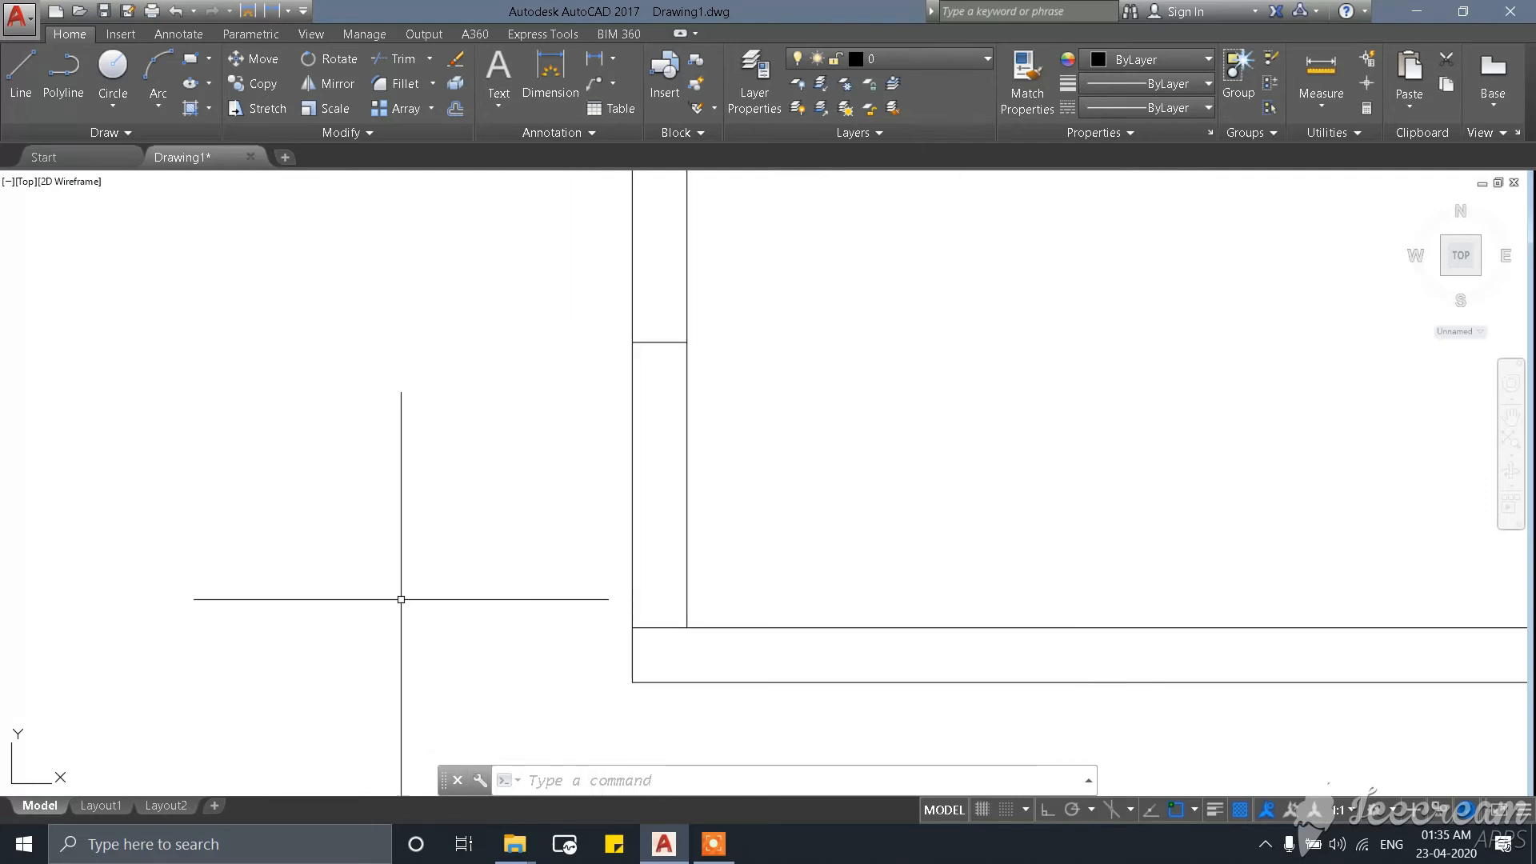
{"action": "left_click", "coordinate": [820, 506]}
{"action": "left_click", "coordinate": [569, 504]}
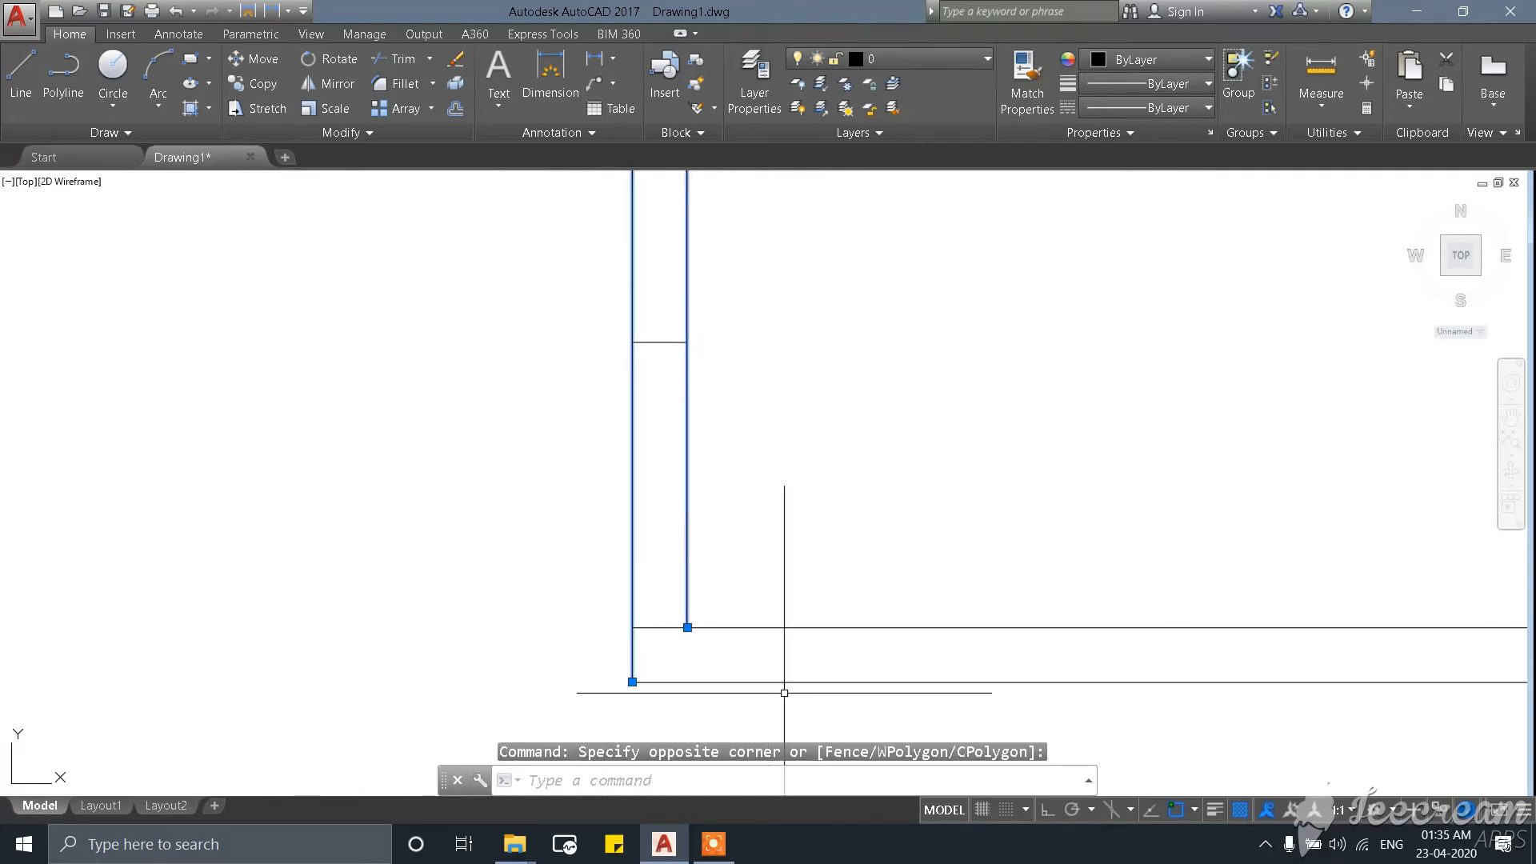
{"action": "scroll", "coordinate": [611, 487], "scroll_direction": "down", "scroll_amount": 4}
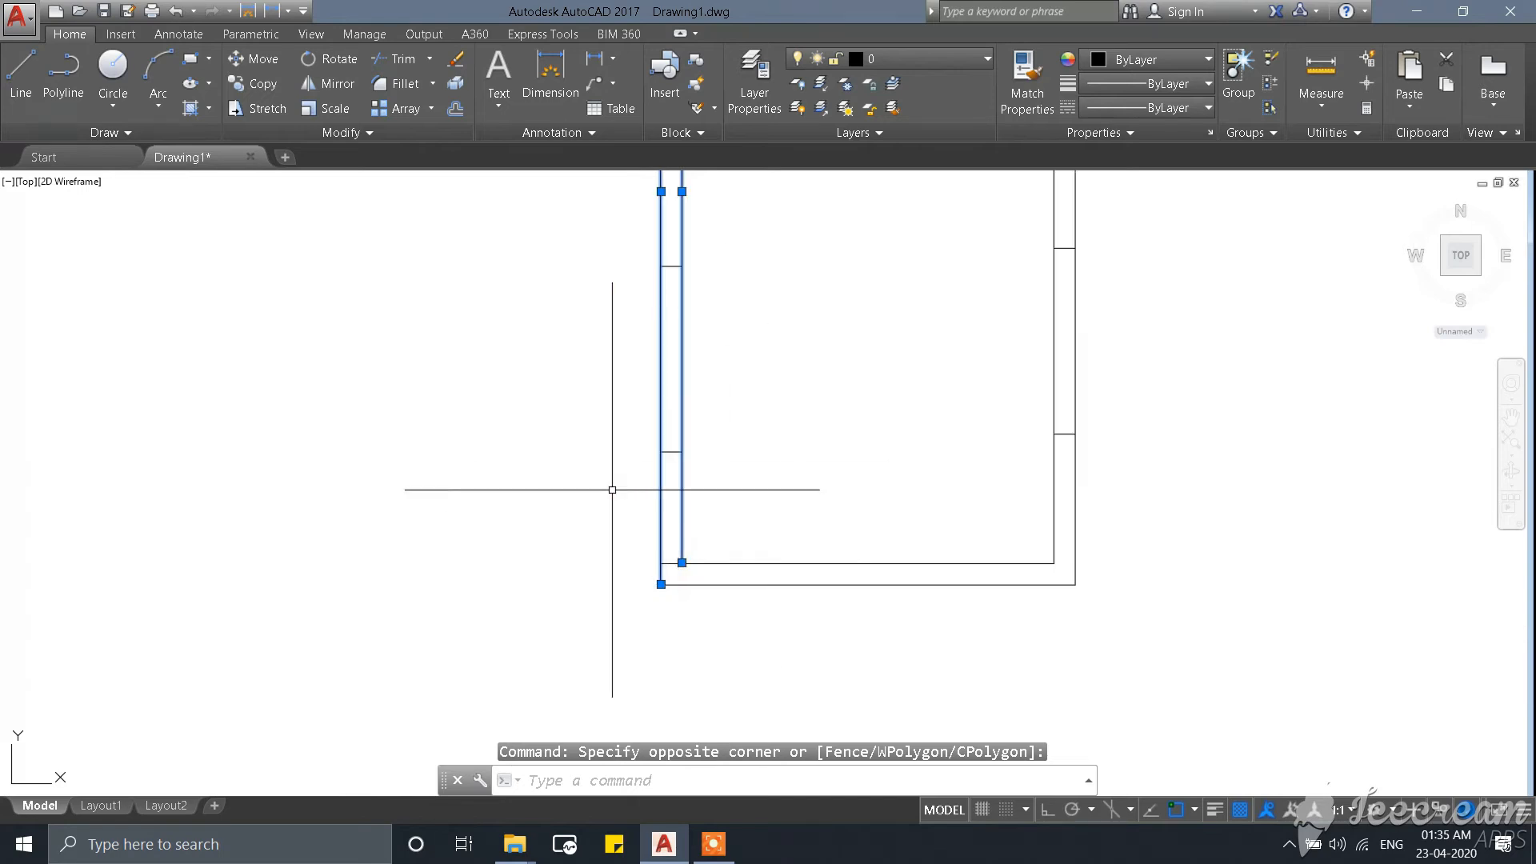
{"action": "scroll", "coordinate": [610, 488], "scroll_direction": "up", "scroll_amount": 2}
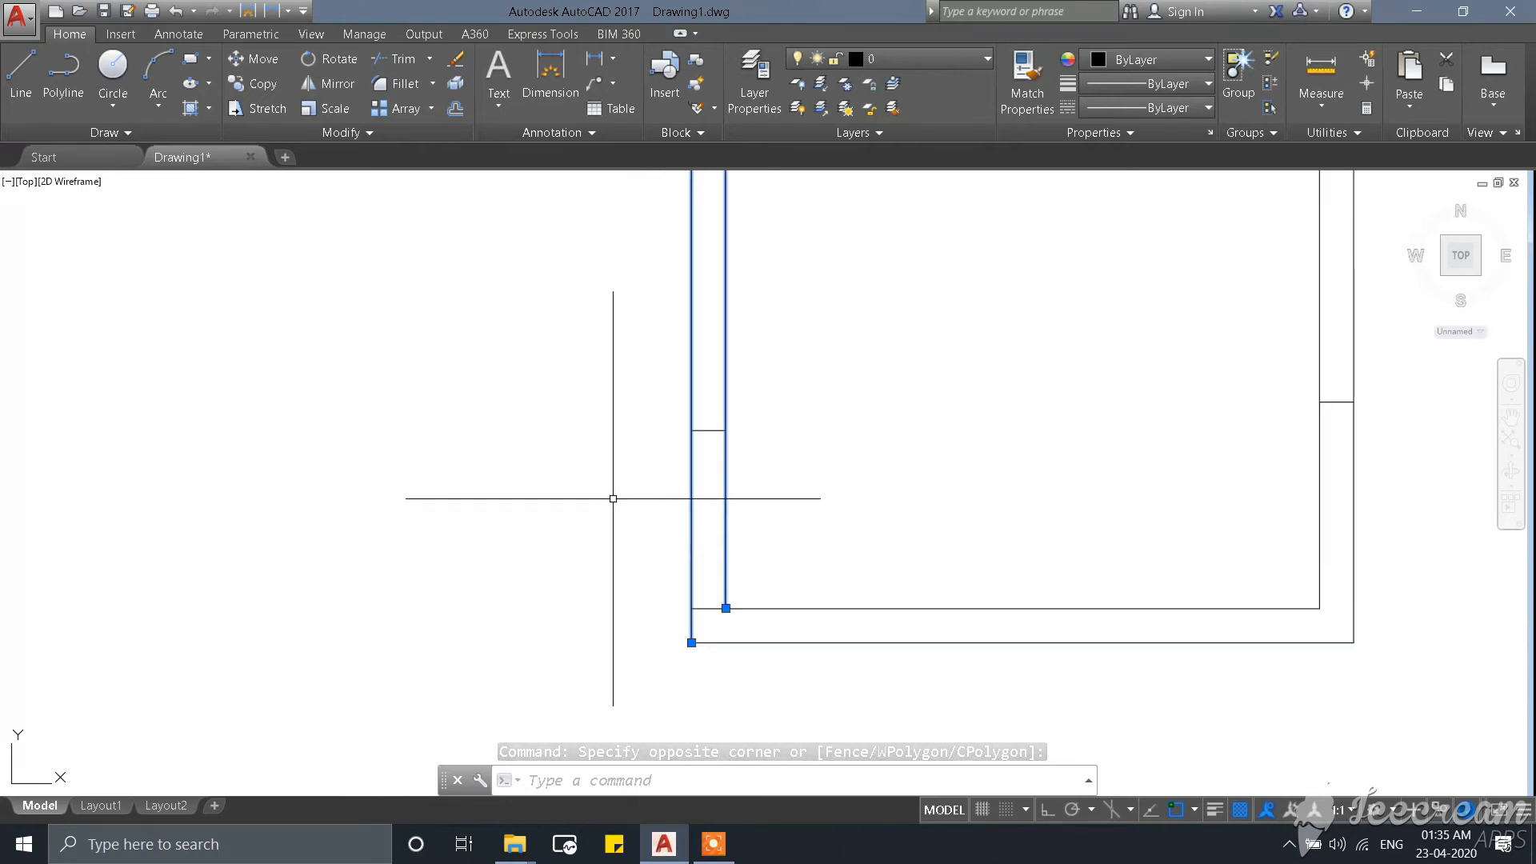
{"action": "key", "text": "Escape"}
{"action": "left_click", "coordinate": [768, 518]}
{"action": "scroll", "coordinate": [768, 518], "scroll_direction": "up", "scroll_amount": 2}
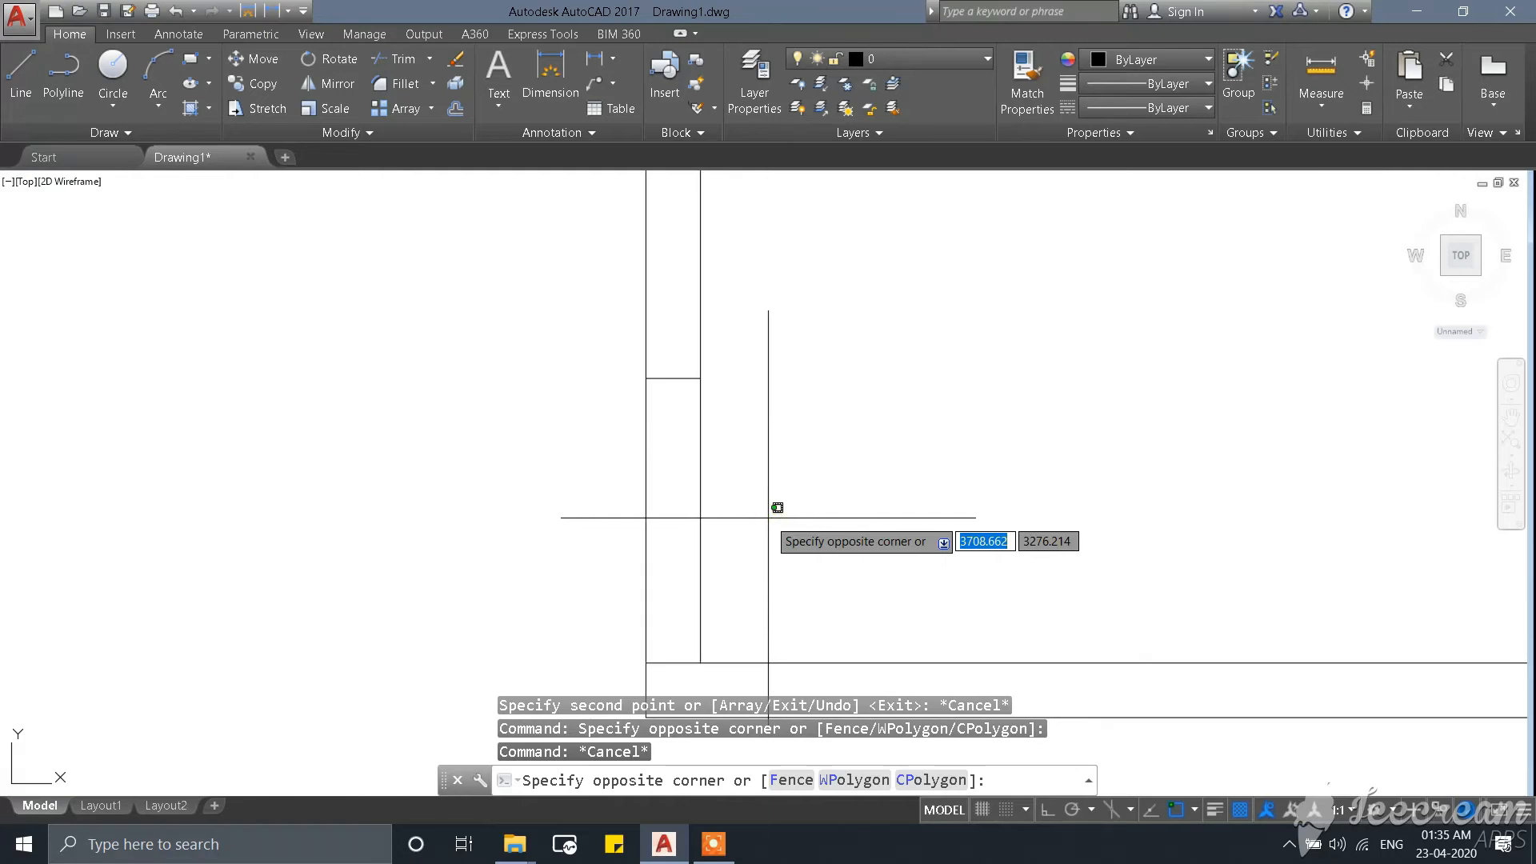
{"action": "scroll", "coordinate": [770, 520], "scroll_direction": "down", "scroll_amount": 4}
{"action": "scroll", "coordinate": [782, 527], "scroll_direction": "up", "scroll_amount": 2}
{"action": "key", "text": "Escape"}
{"action": "scroll", "coordinate": [782, 524], "scroll_direction": "up", "scroll_amount": 2}
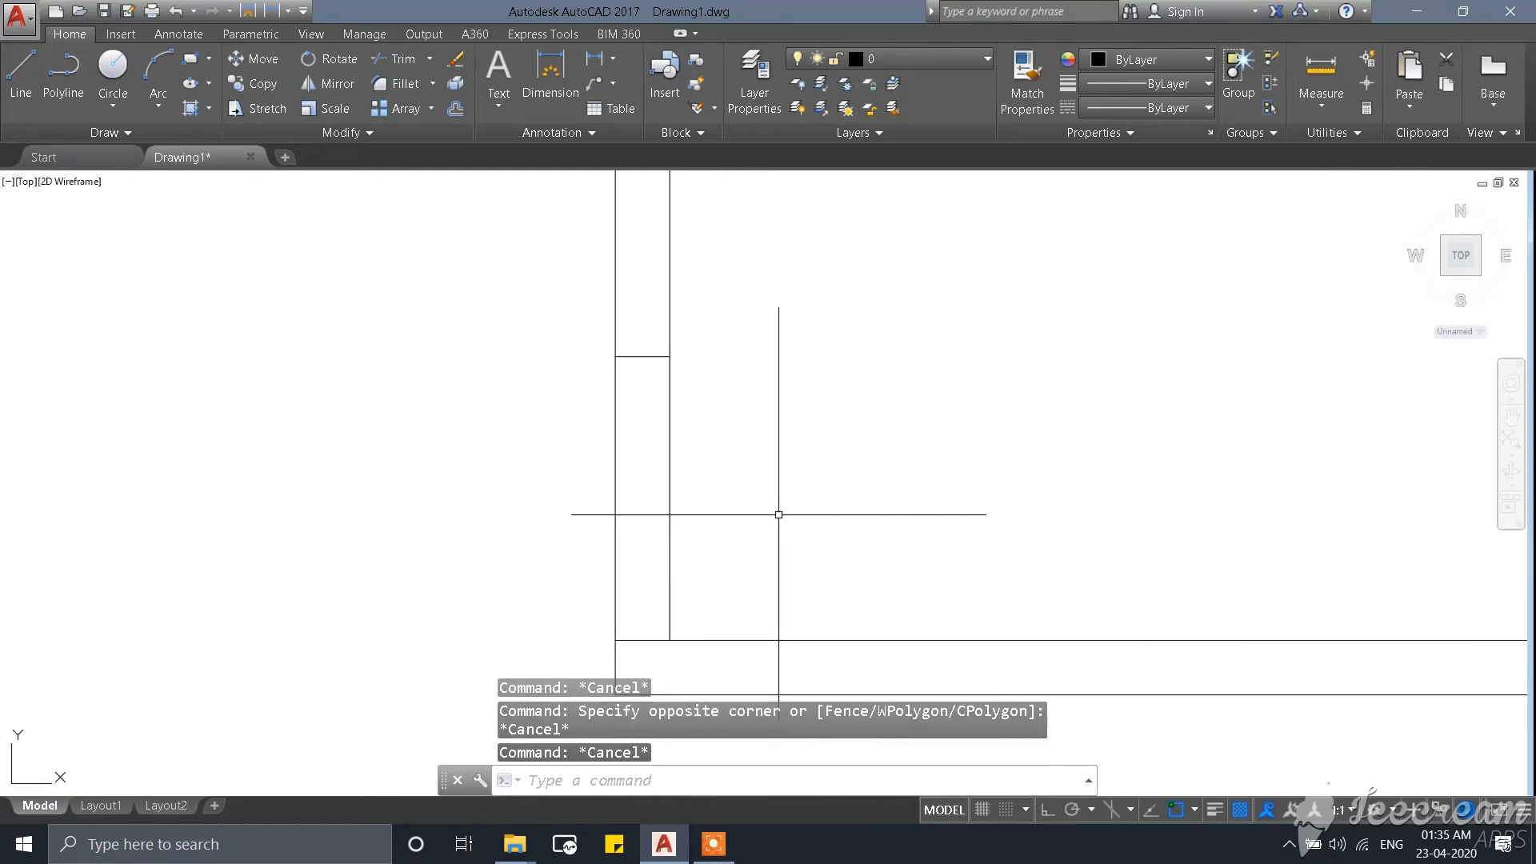
Erase the full-length inner and outer face lines of the left wall.
{"action": "left_click", "coordinate": [693, 487]}
{"action": "left_click", "coordinate": [641, 487]}
{"action": "left_click", "coordinate": [637, 487]}
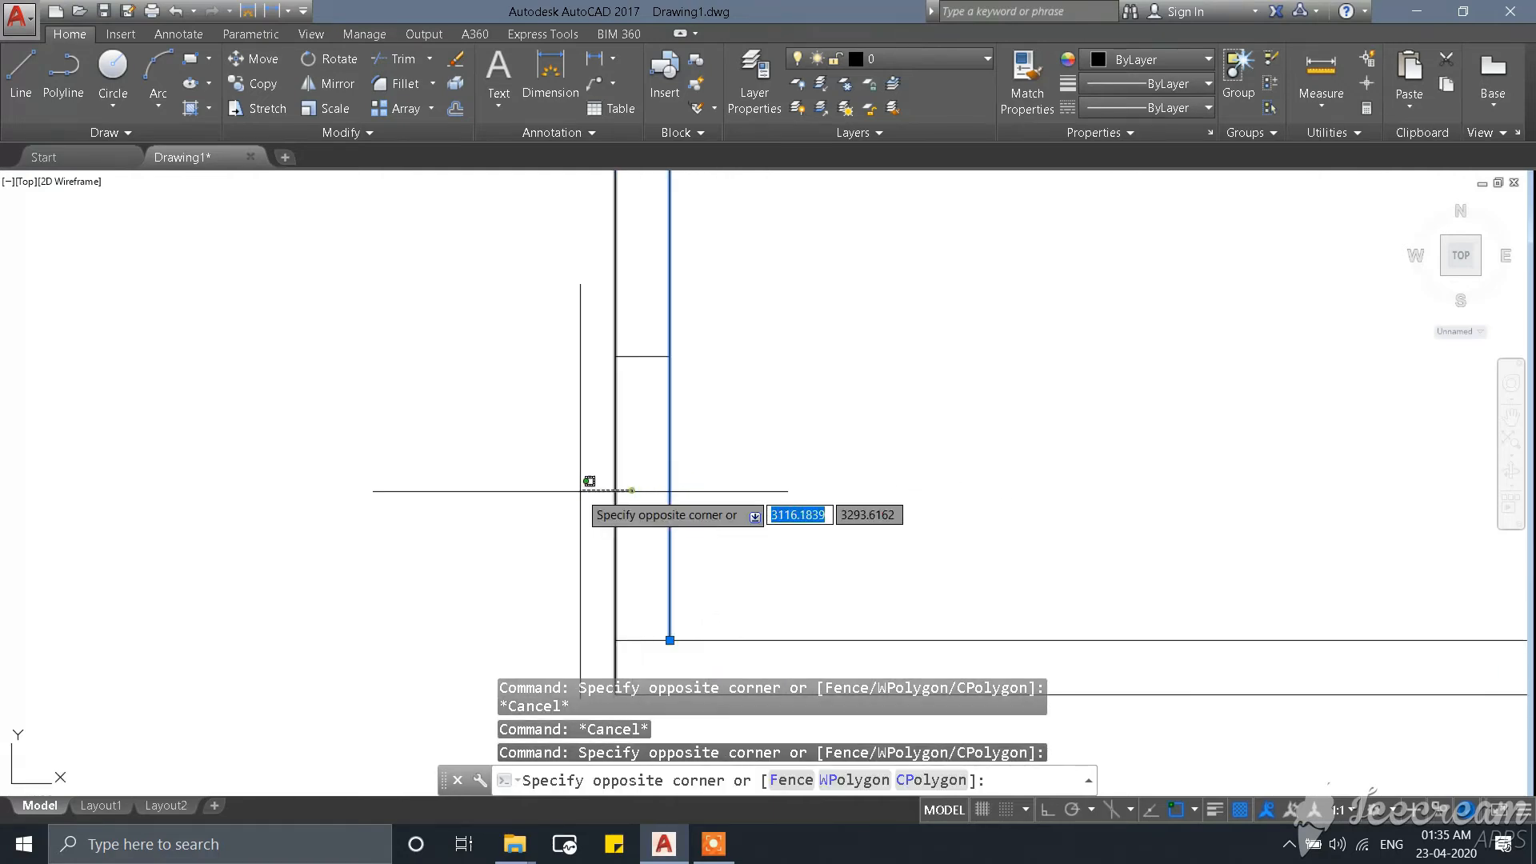
{"action": "left_click", "coordinate": [579, 492]}
{"action": "scroll", "coordinate": [596, 497], "scroll_direction": "down", "scroll_amount": 4}
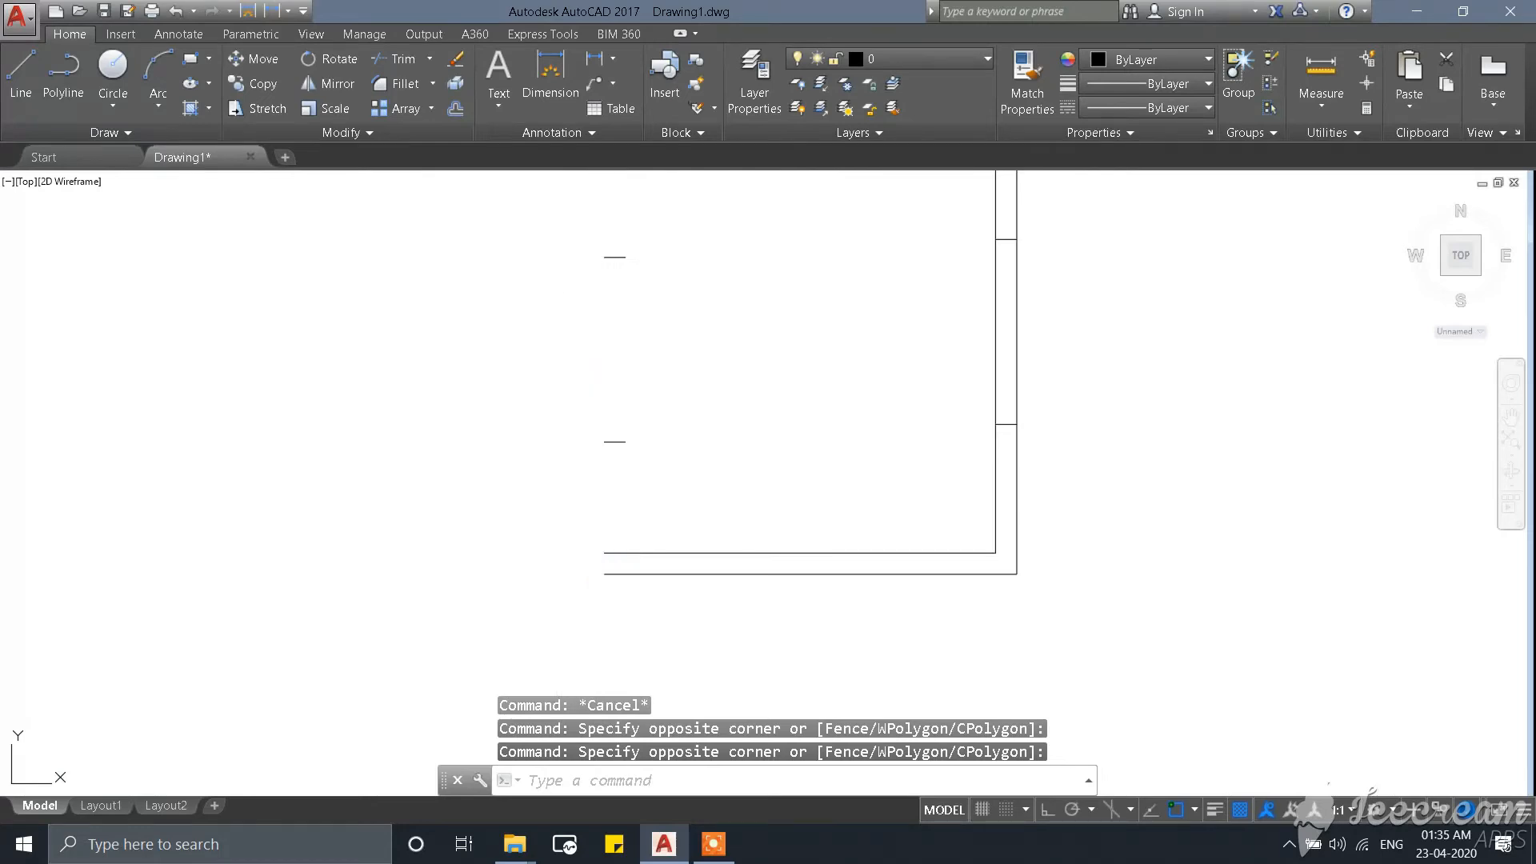
{"action": "key", "text": "Delete"}
{"action": "scroll", "coordinate": [637, 488], "scroll_direction": "down", "scroll_amount": 4}
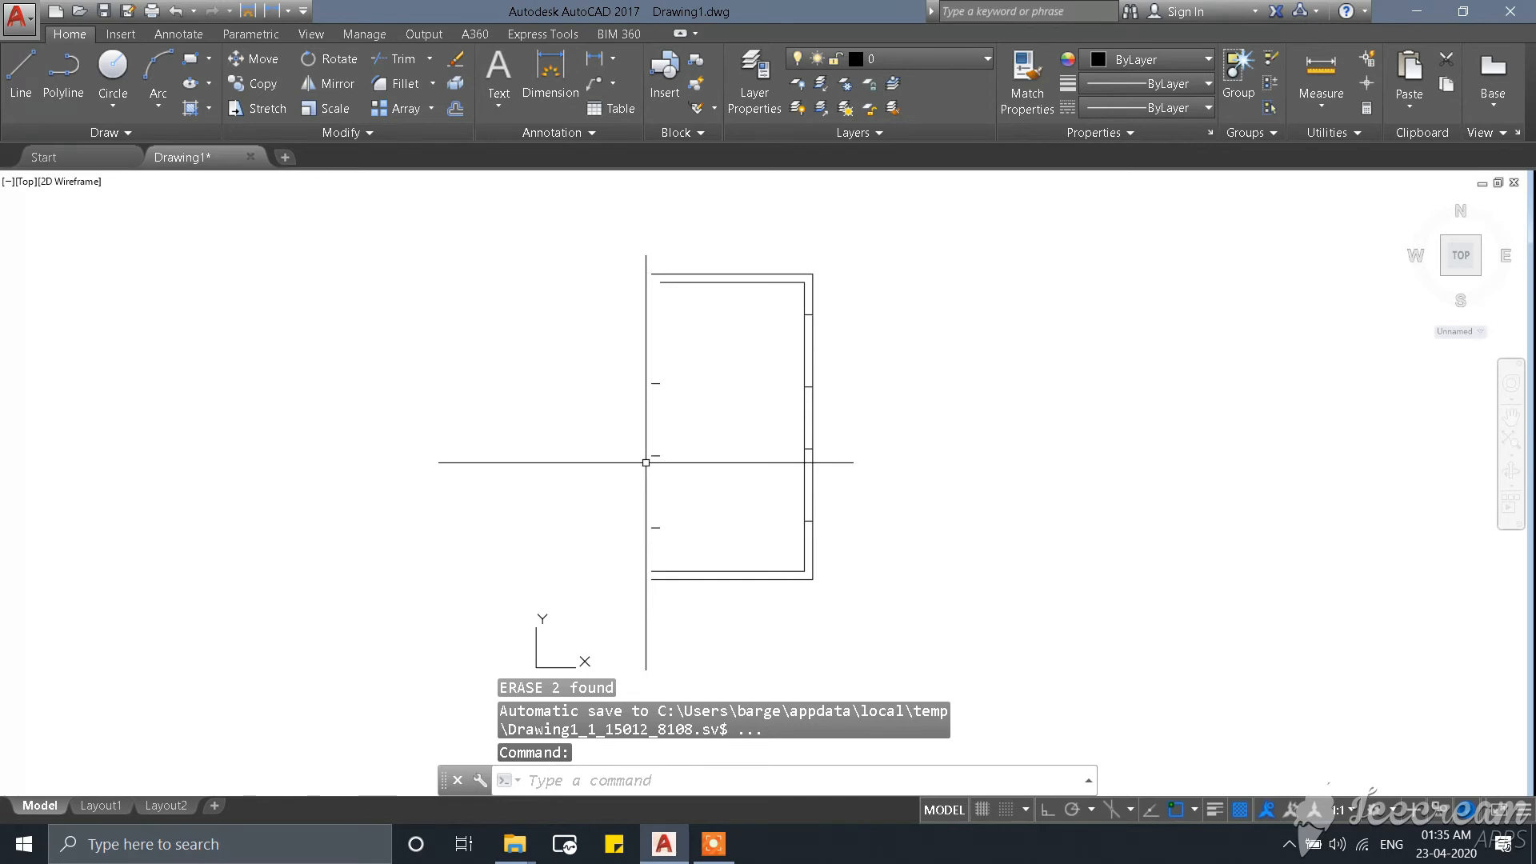
Undo the erasure of the left wall's two long face lines.
{"action": "key", "text": "ctrl+z"}
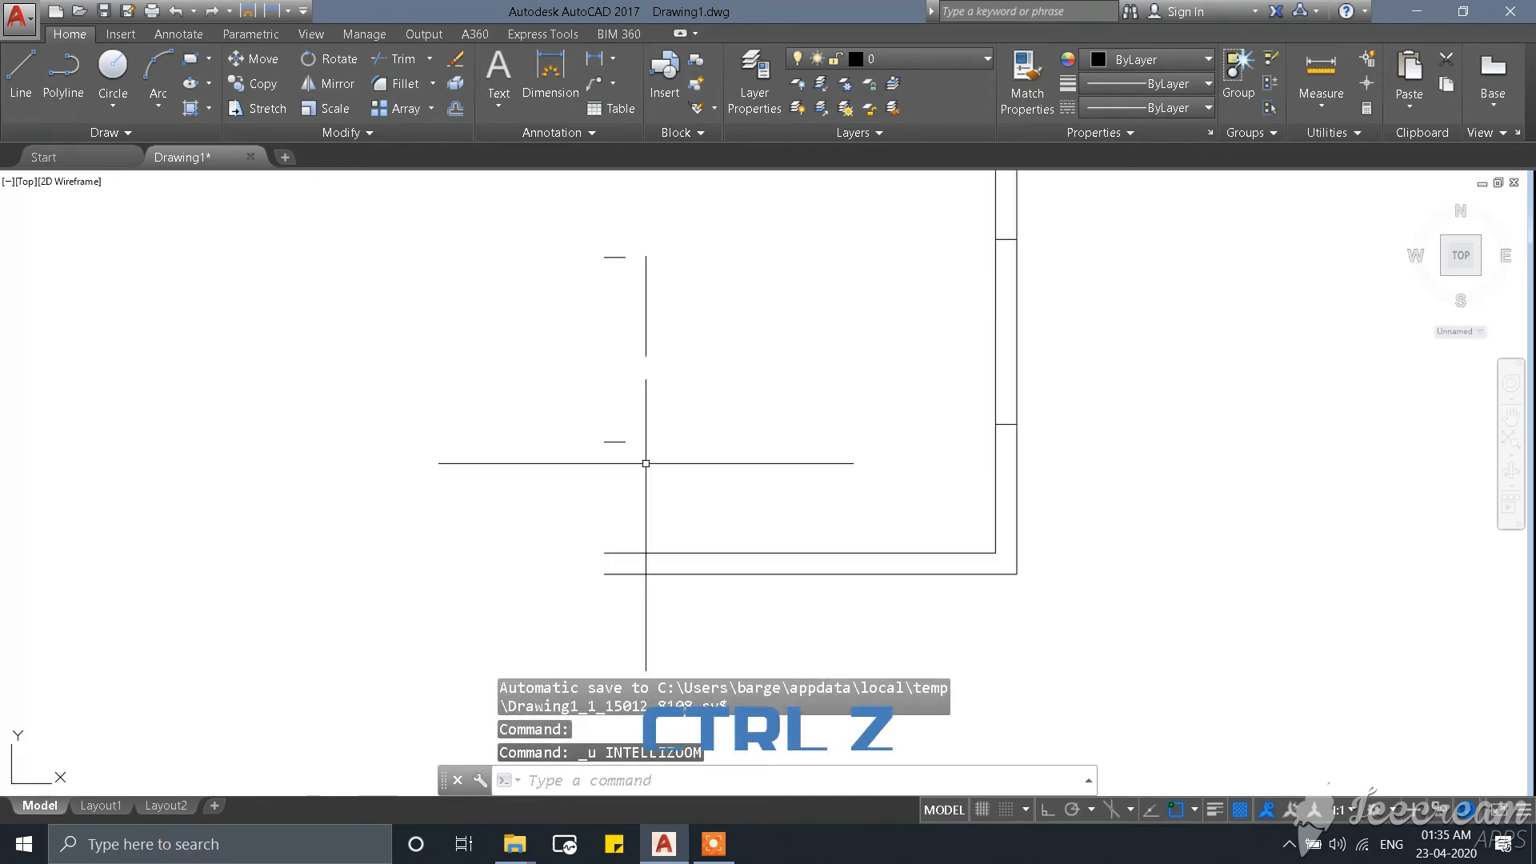
{"action": "key", "text": "ctrl+z"}
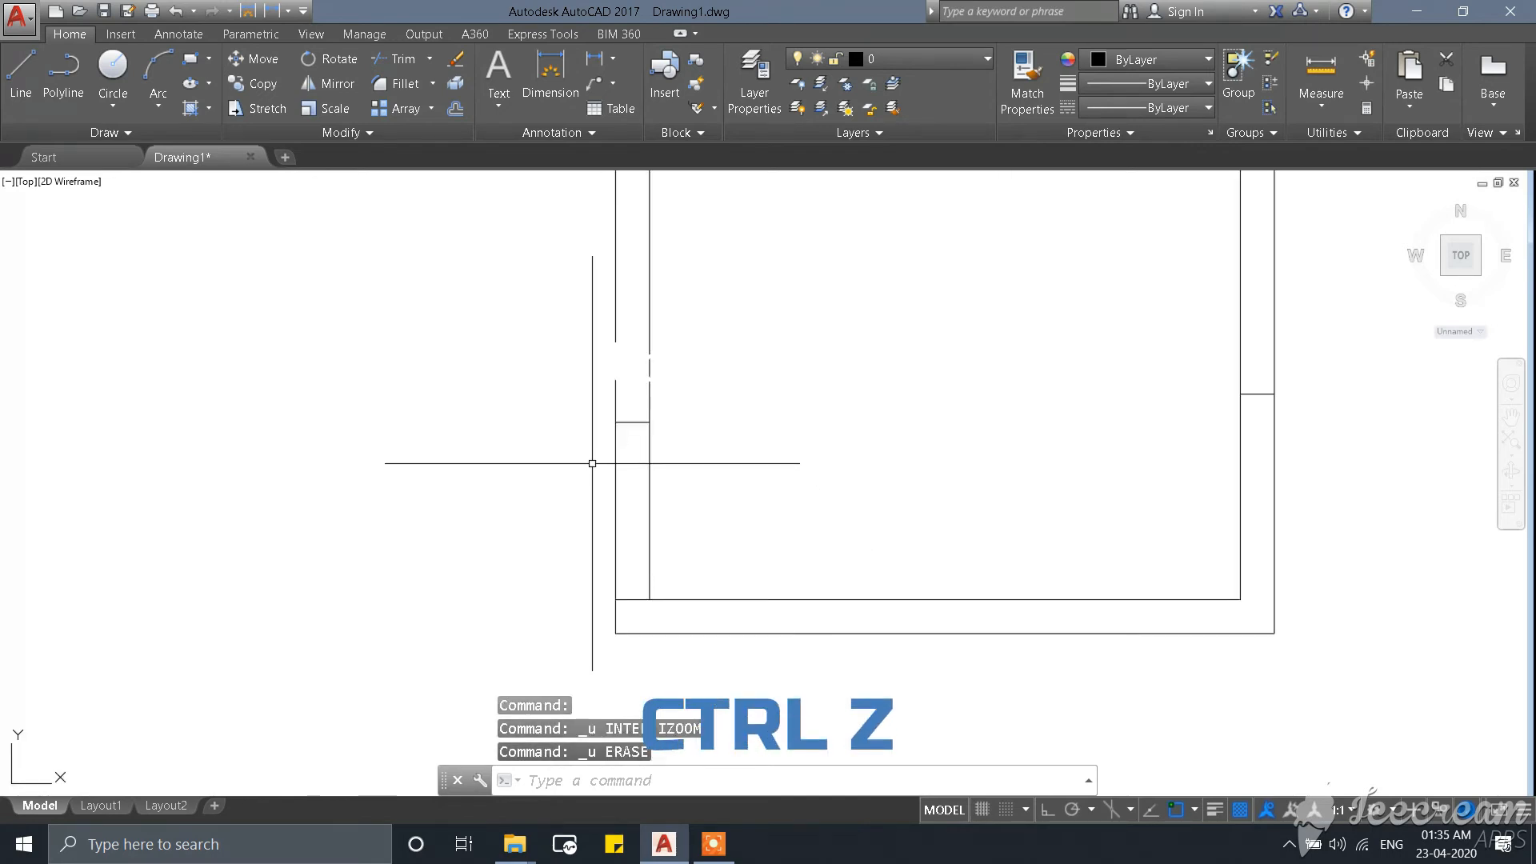
{"action": "key", "text": "Escape"}
{"action": "scroll", "coordinate": [614, 460], "scroll_direction": "up", "scroll_amount": 2}
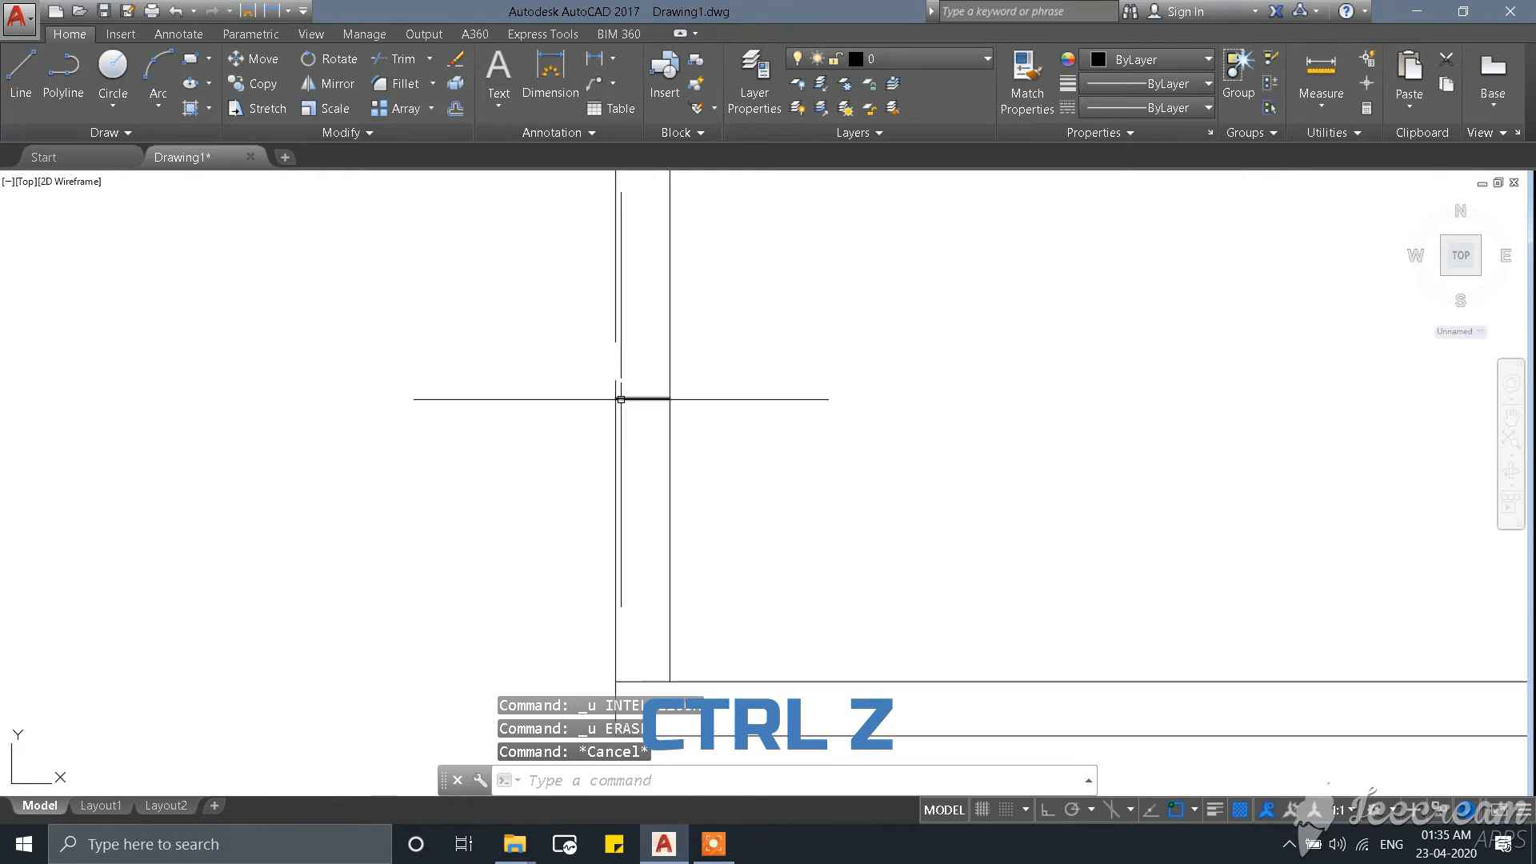
{"action": "scroll", "coordinate": [614, 397], "scroll_direction": "down", "scroll_amount": 3}
{"action": "scroll", "coordinate": [610, 429], "scroll_direction": "up", "scroll_amount": 1}
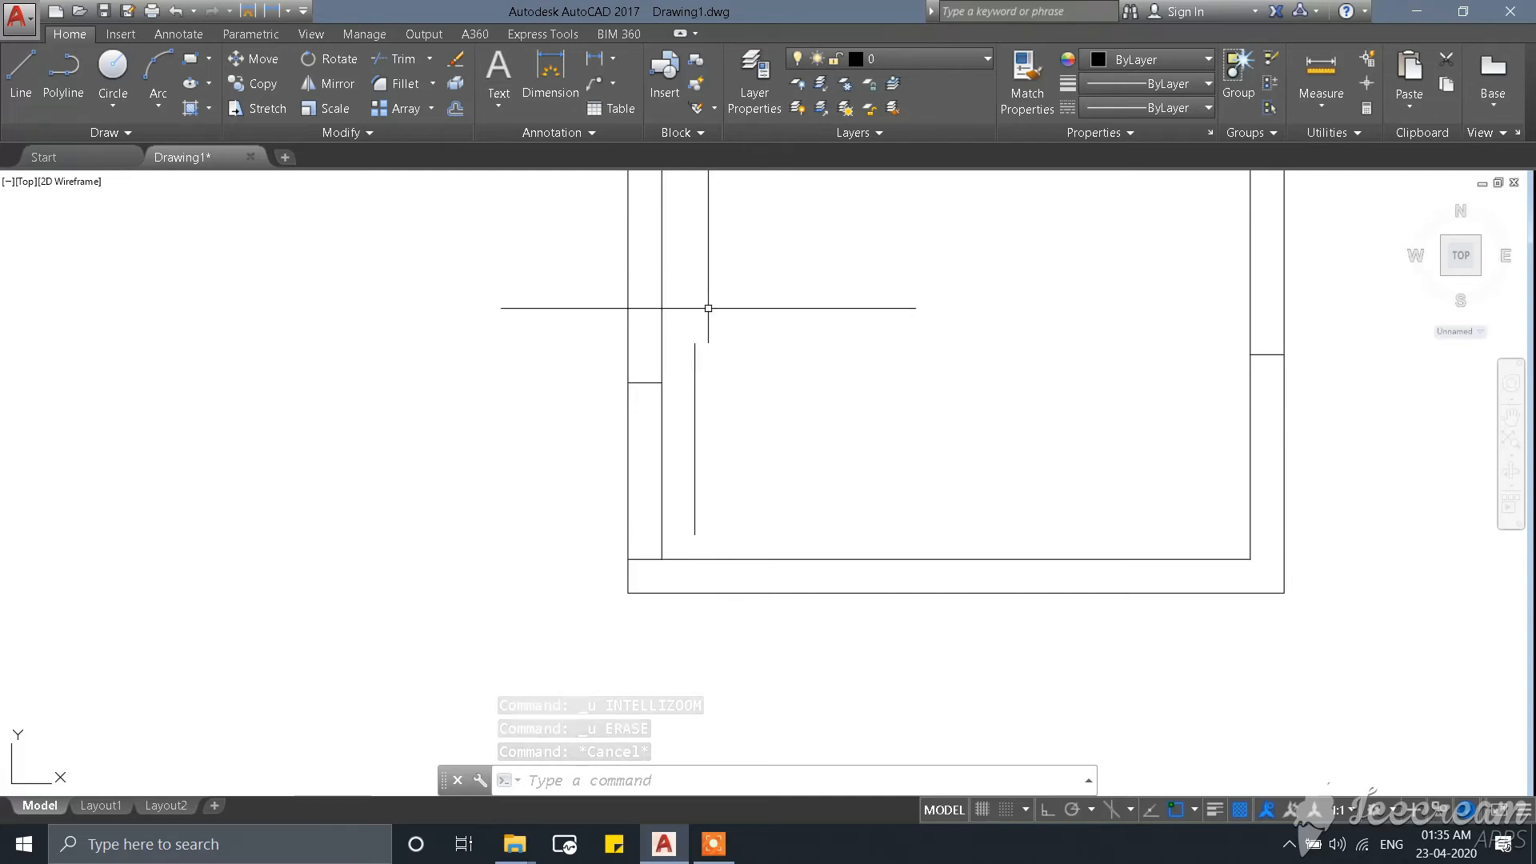
{"action": "scroll", "coordinate": [621, 472], "scroll_direction": "up", "scroll_amount": 2}
{"action": "scroll", "coordinate": [701, 408], "scroll_direction": "down", "scroll_amount": 2}
{"action": "scroll", "coordinate": [692, 380], "scroll_direction": "up", "scroll_amount": 3}
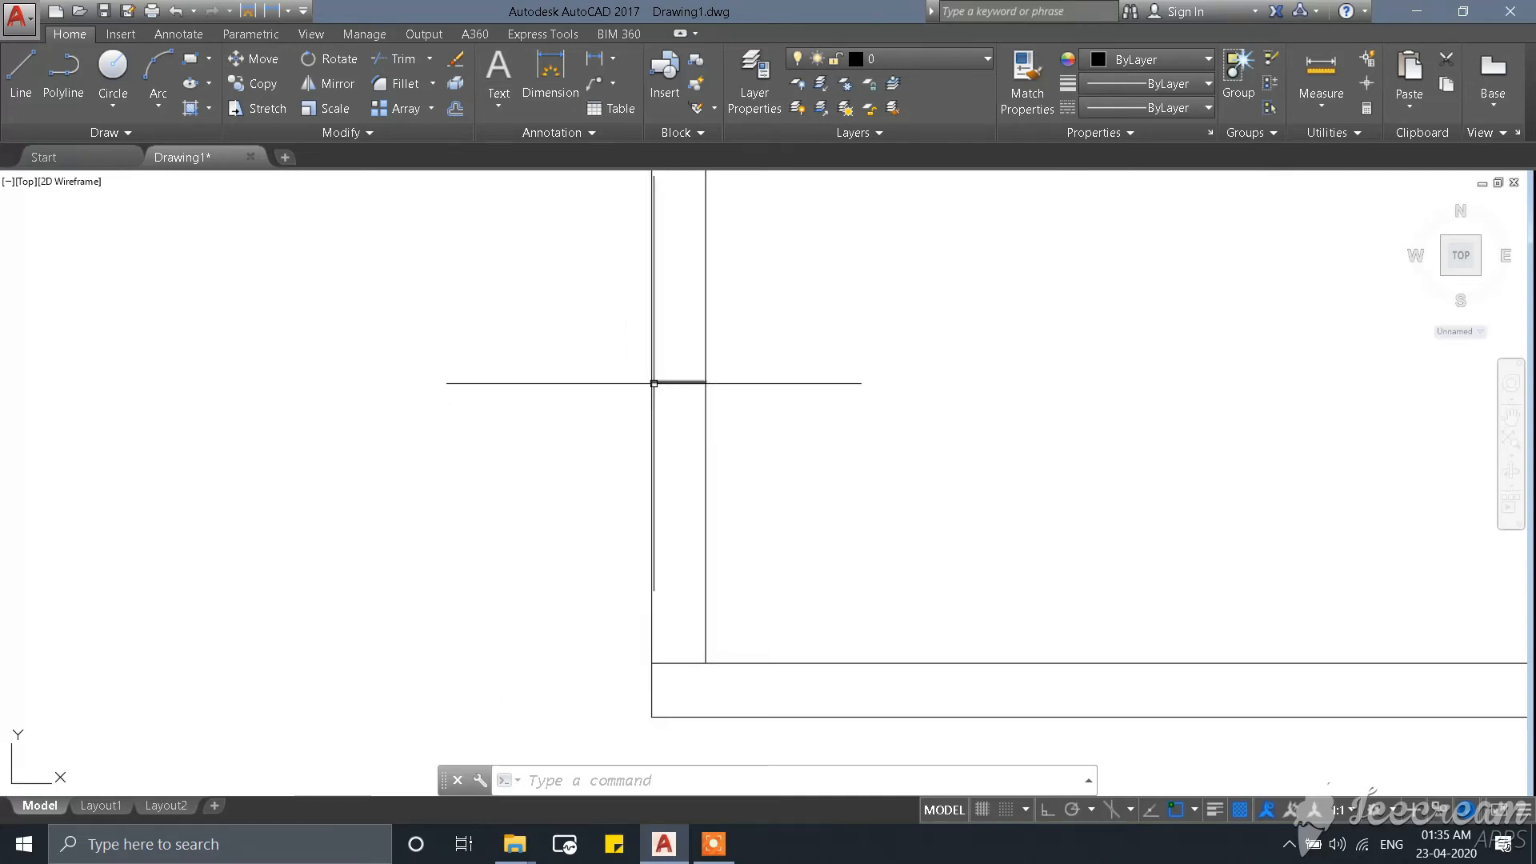
{"action": "left_click", "coordinate": [565, 353]}
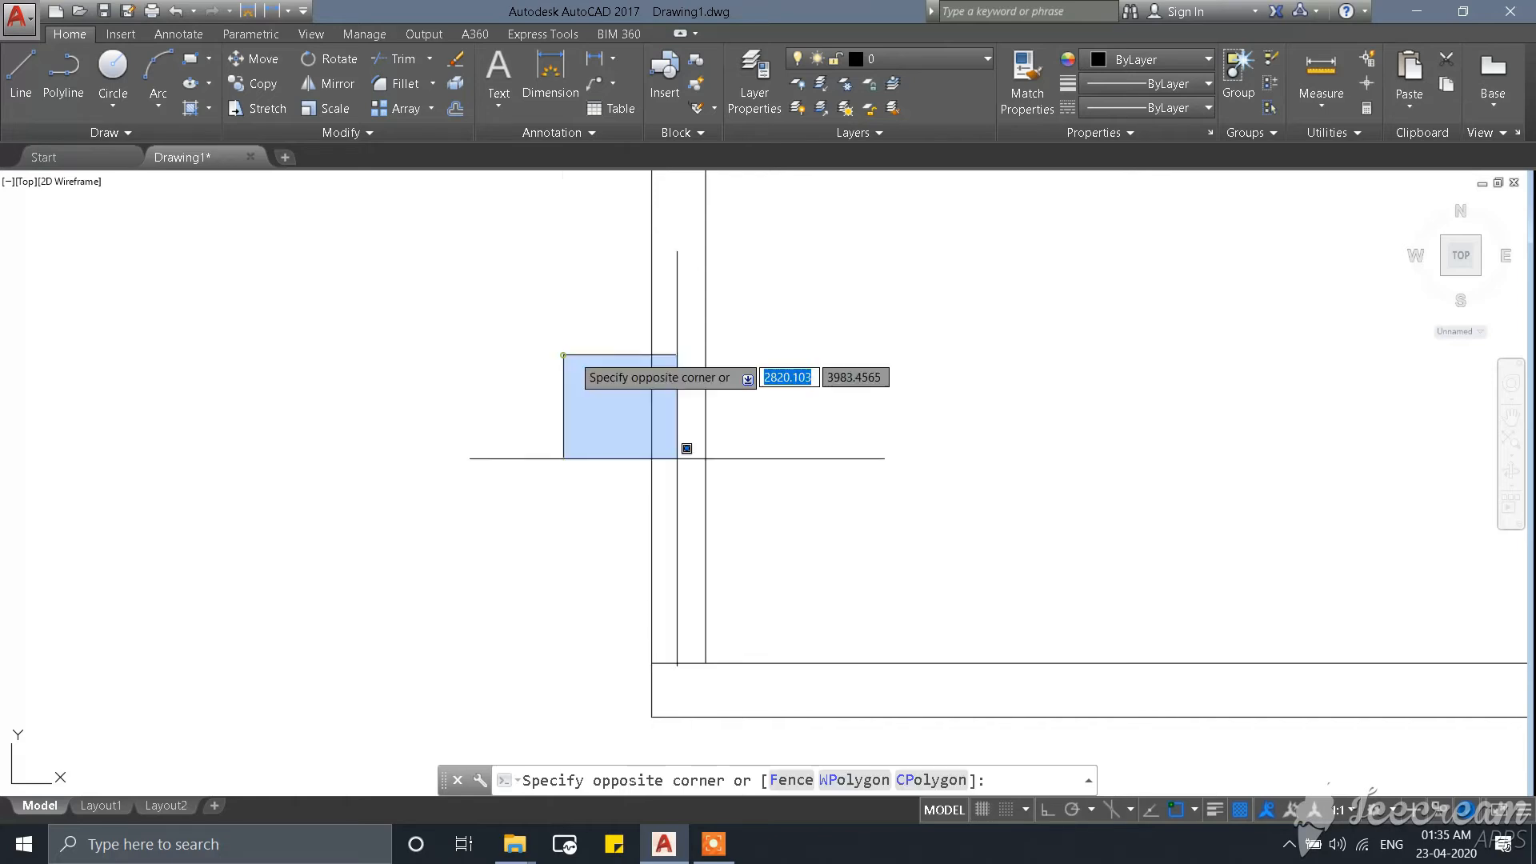
{"action": "left_click", "coordinate": [804, 732]}
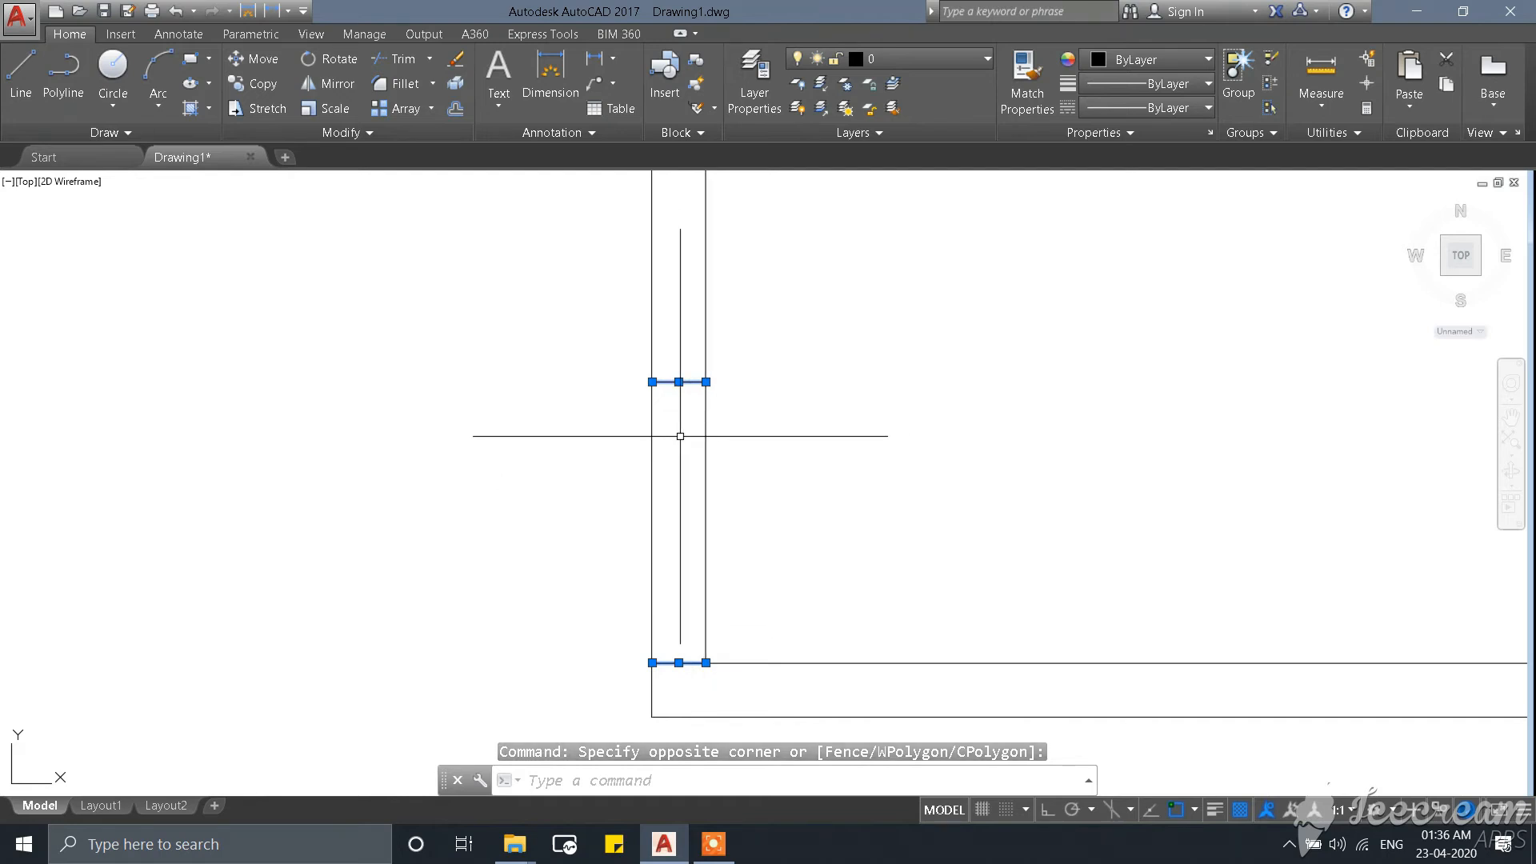
{"action": "scroll", "coordinate": [771, 483], "scroll_direction": "down", "scroll_amount": 3}
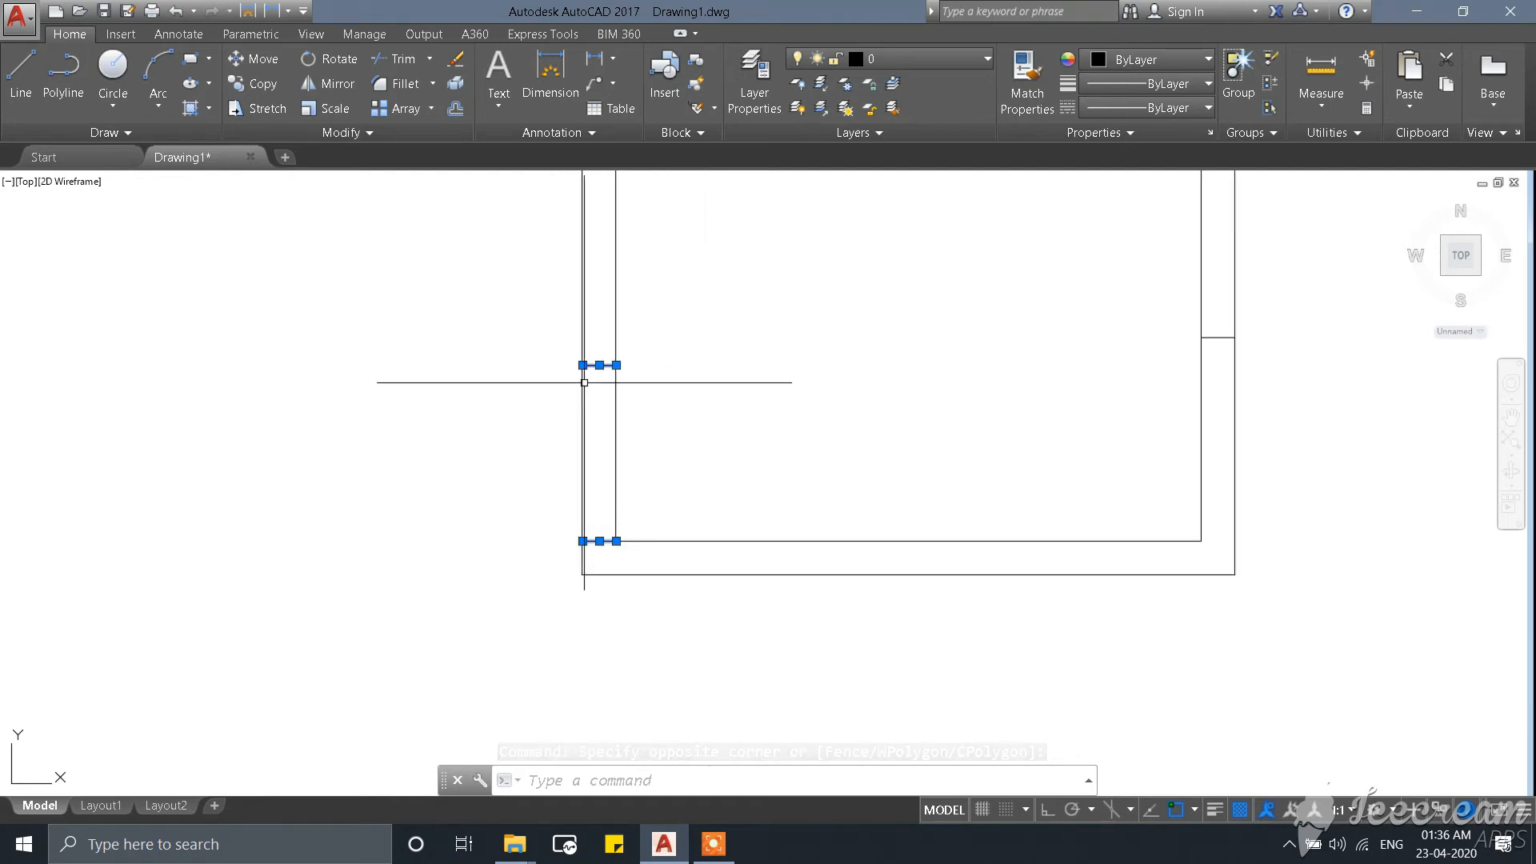
{"action": "key", "text": "Escape"}
{"action": "scroll", "coordinate": [521, 346], "scroll_direction": "up", "scroll_amount": 2}
{"action": "left_click", "coordinate": [521, 347]}
{"action": "scroll", "coordinate": [716, 468], "scroll_direction": "down", "scroll_amount": 4}
{"action": "left_click", "coordinate": [780, 625]}
{"action": "left_click", "coordinate": [780, 625]}
{"action": "scroll", "coordinate": [703, 468], "scroll_direction": "up", "scroll_amount": 4}
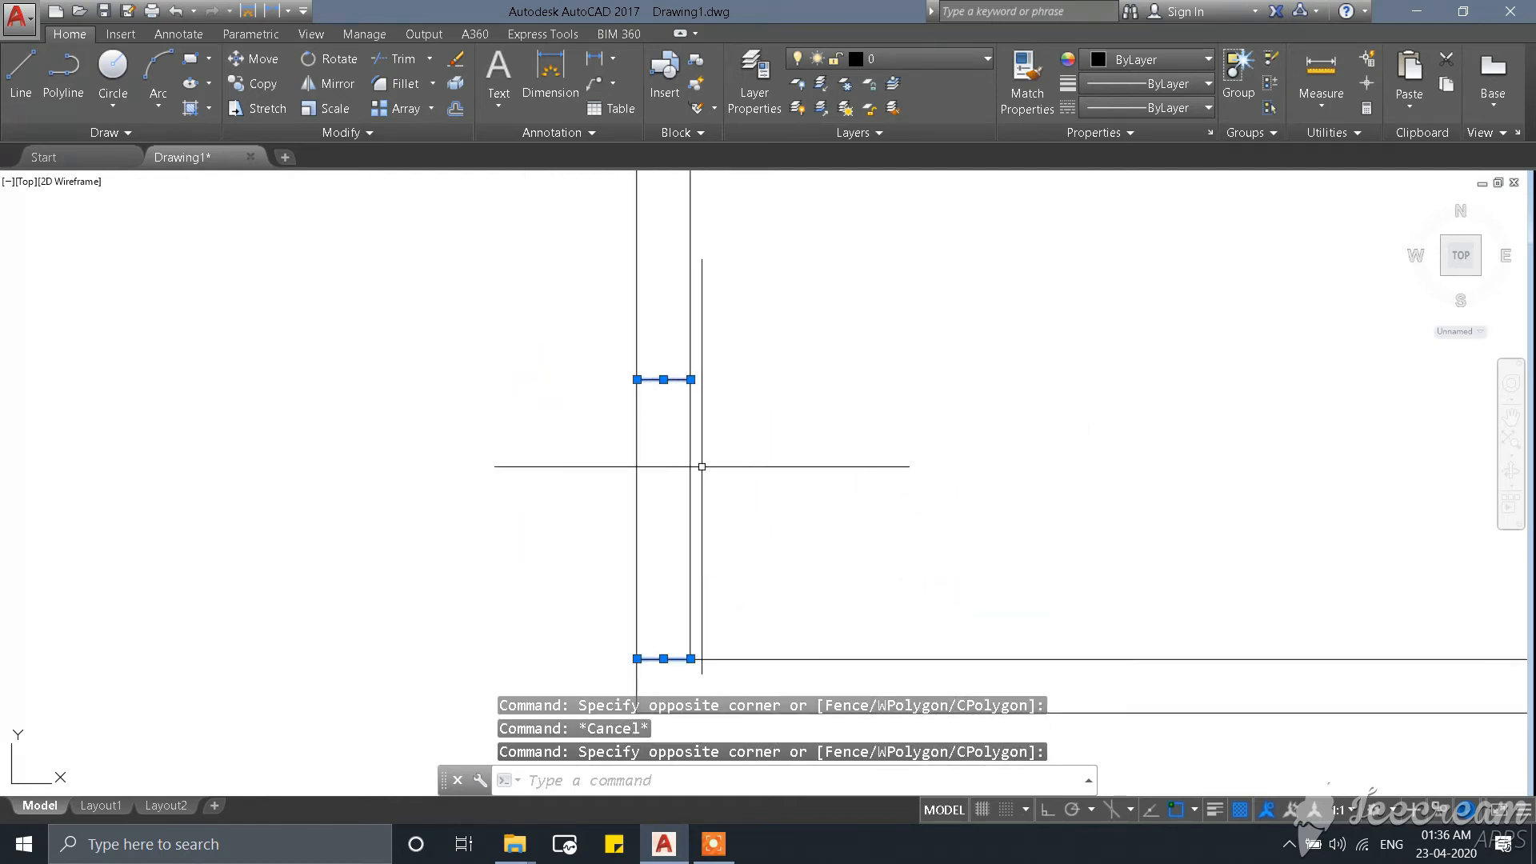
{"action": "key", "text": "Escape"}
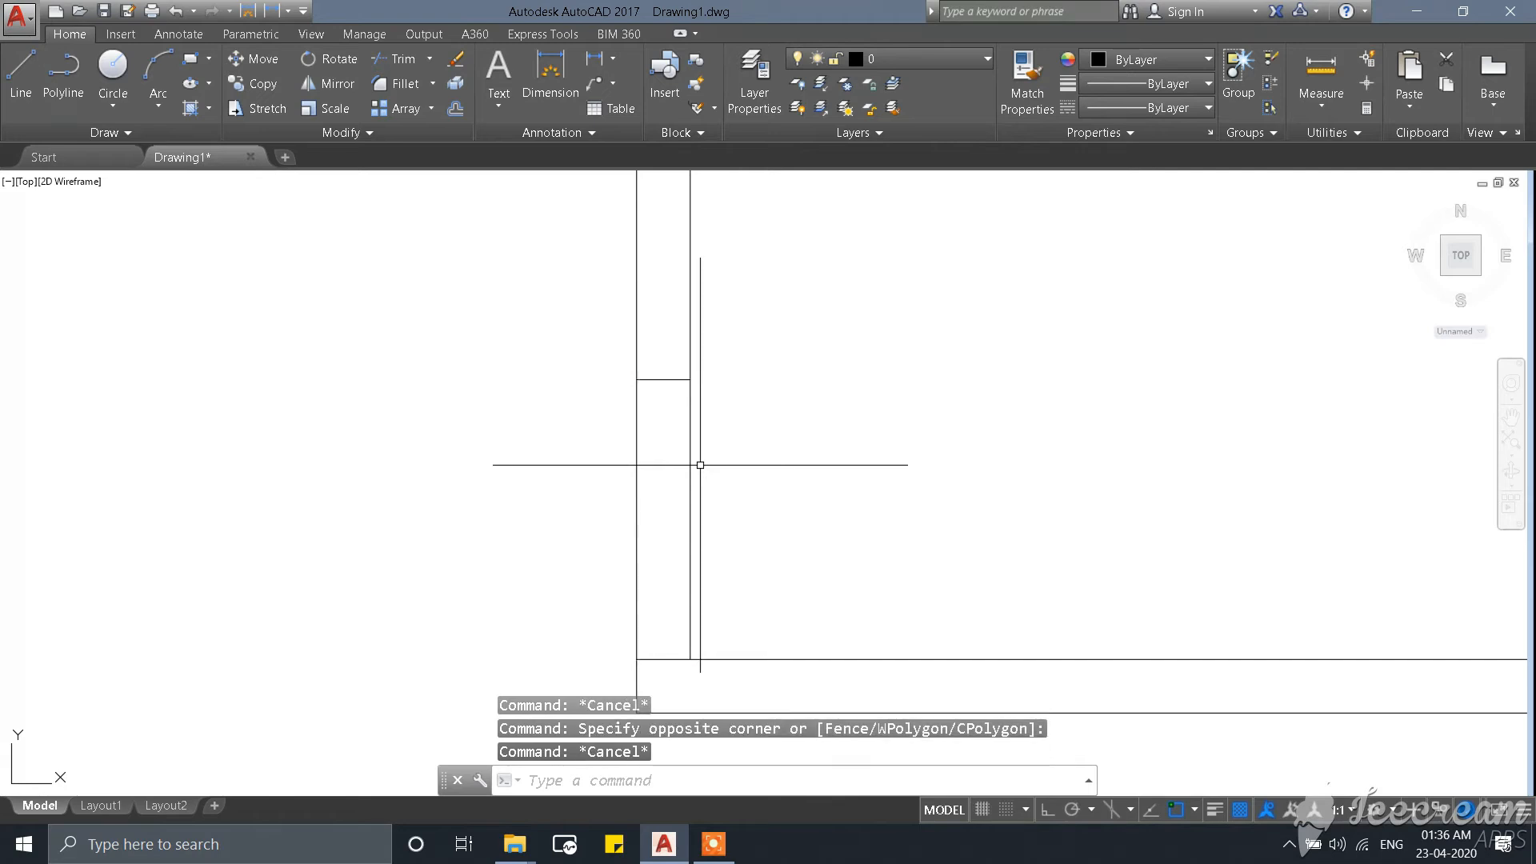
{"action": "left_click", "coordinate": [600, 385]}
{"action": "key", "text": "Escape"}
Trim both left wall faces between the lowest cross line and the bottom wall, using all objects as cutting edges.
{"action": "type", "text": "TR"}
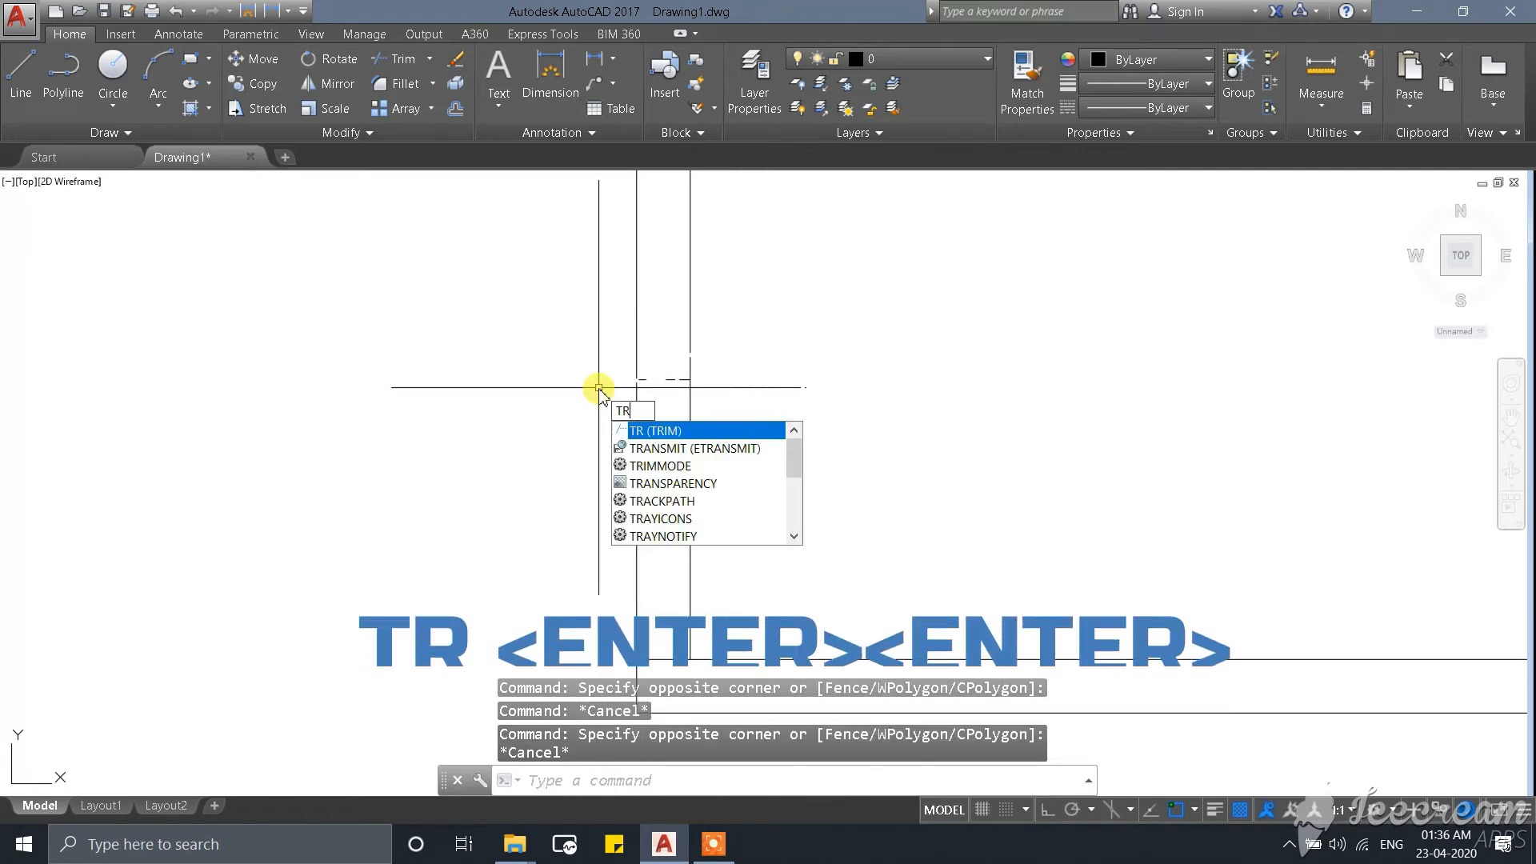
{"action": "key", "text": "Return"}
{"action": "key", "text": "Return"}
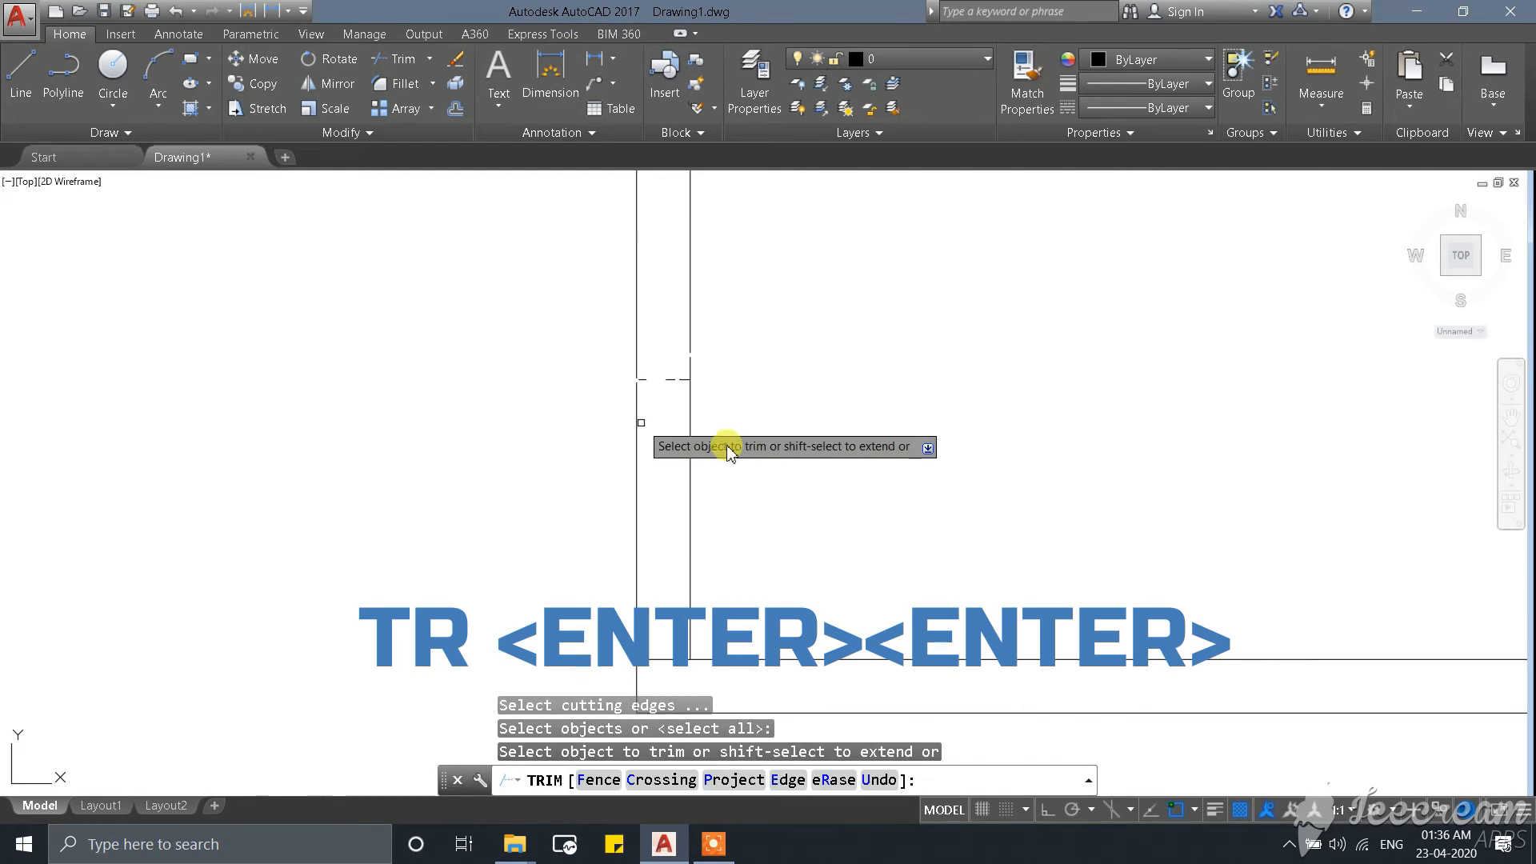
{"action": "left_click", "coordinate": [750, 466]}
{"action": "scroll", "coordinate": [605, 499], "scroll_direction": "down", "scroll_amount": 2}
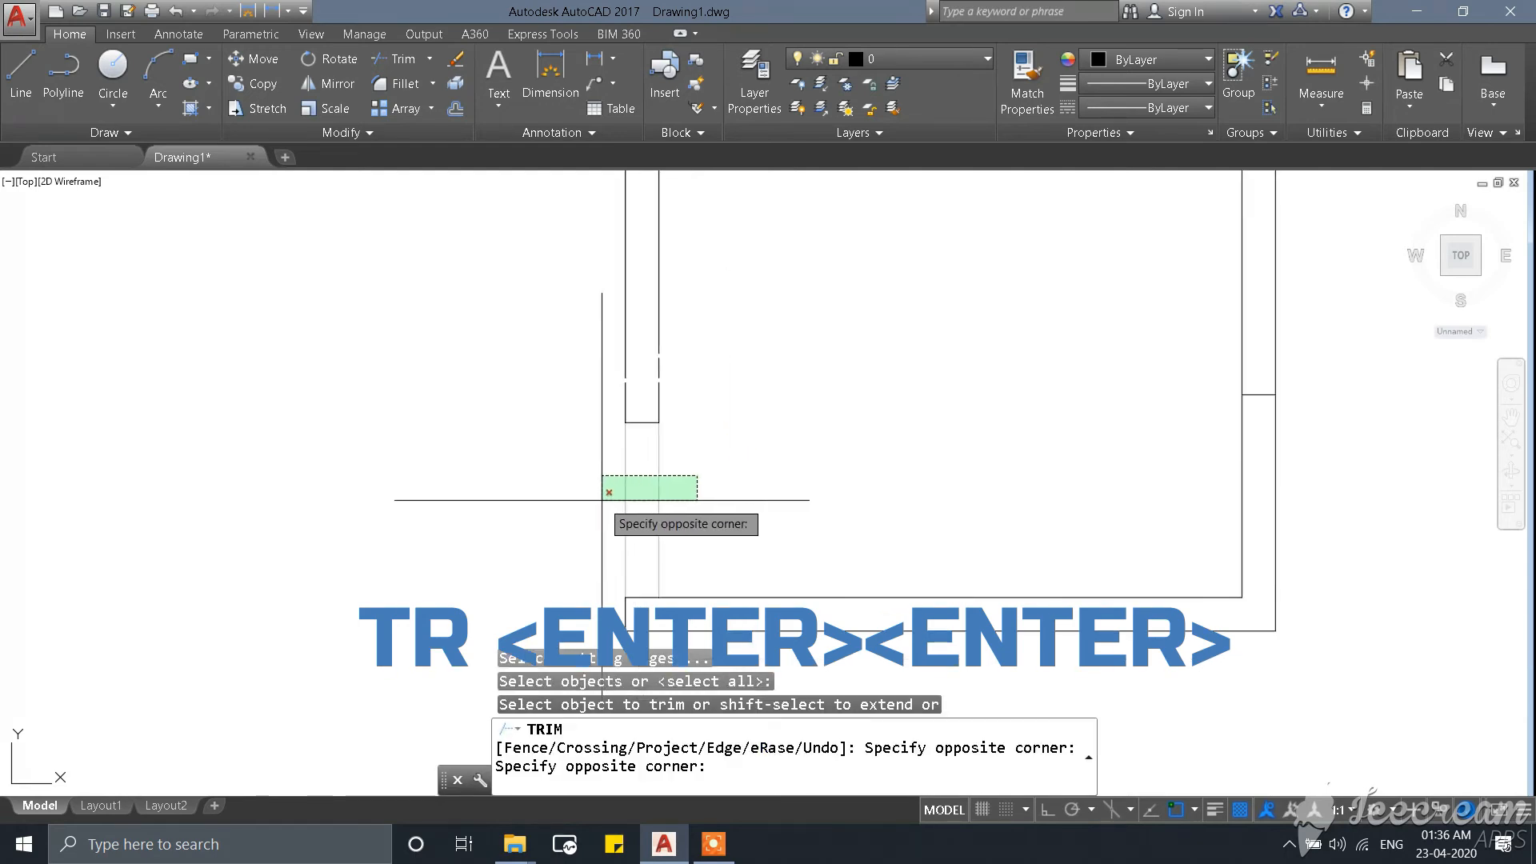
{"action": "left_click", "coordinate": [601, 500]}
{"action": "scroll", "coordinate": [696, 524], "scroll_direction": "down", "scroll_amount": 3}
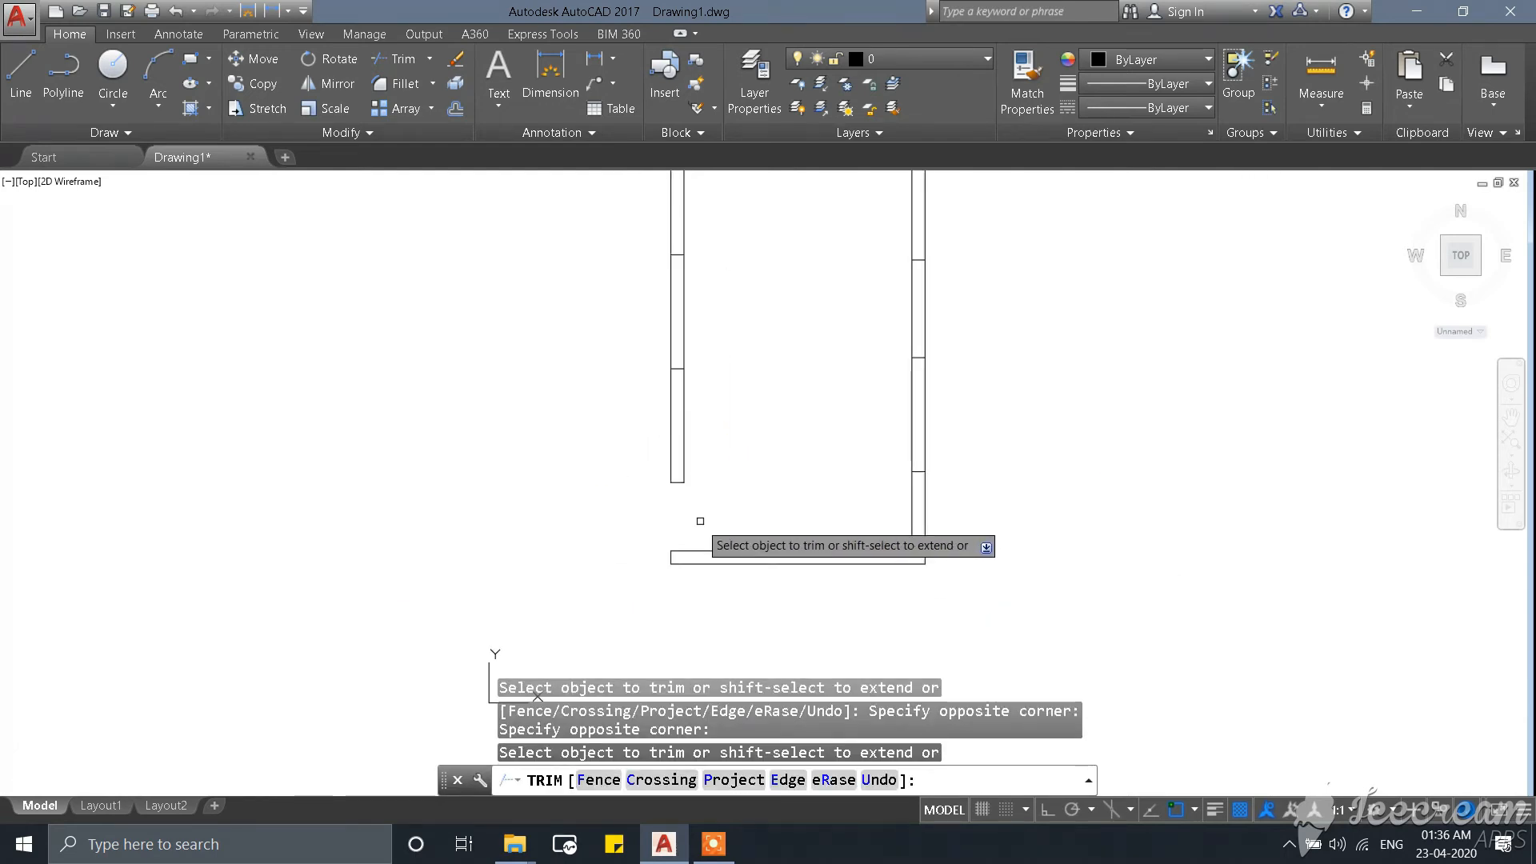
{"action": "scroll", "coordinate": [750, 312], "scroll_direction": "down", "scroll_amount": 2}
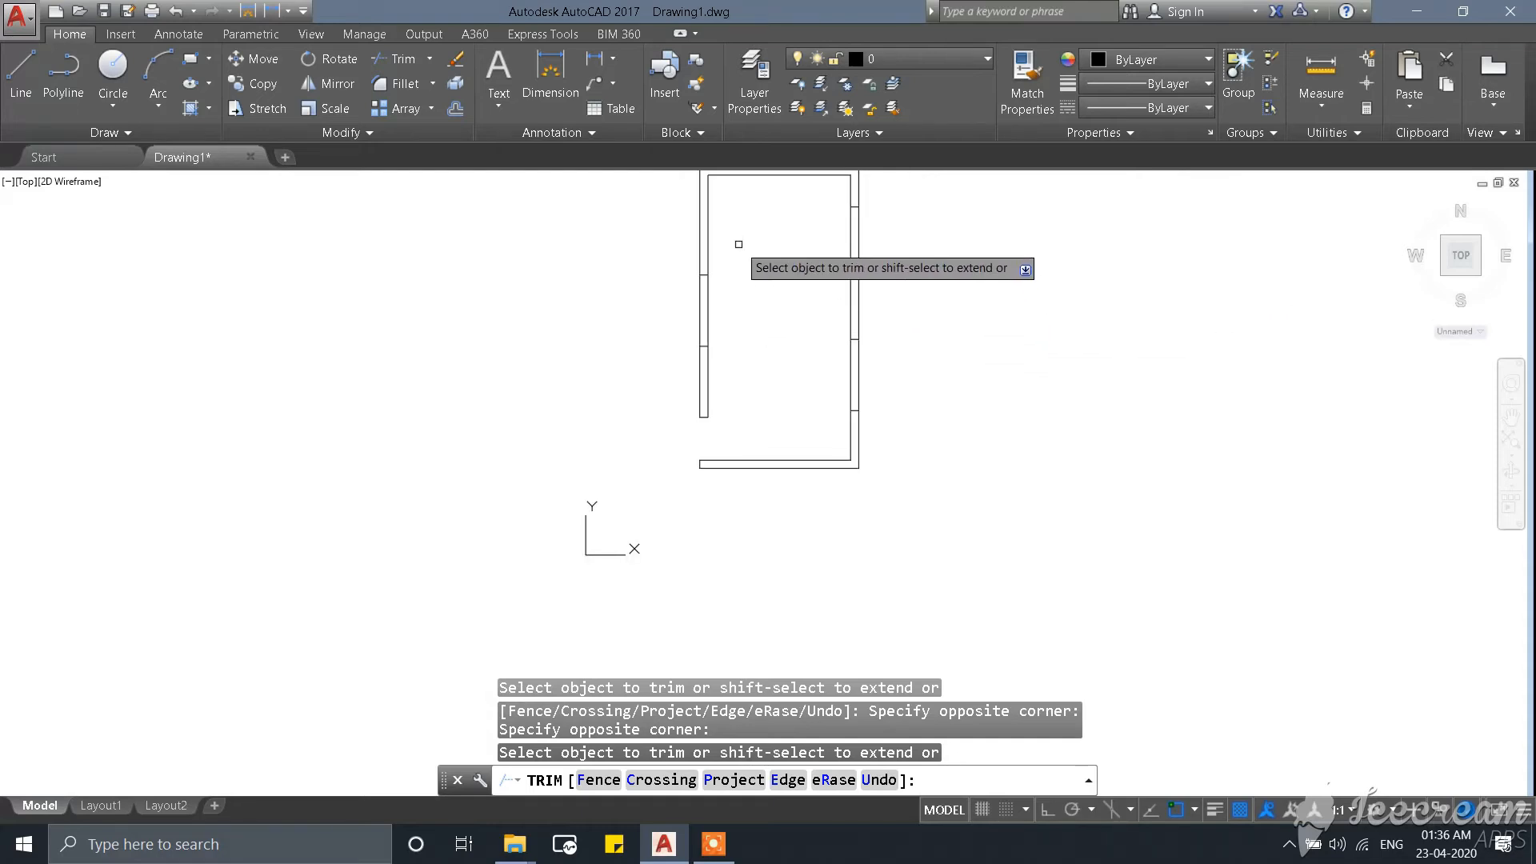
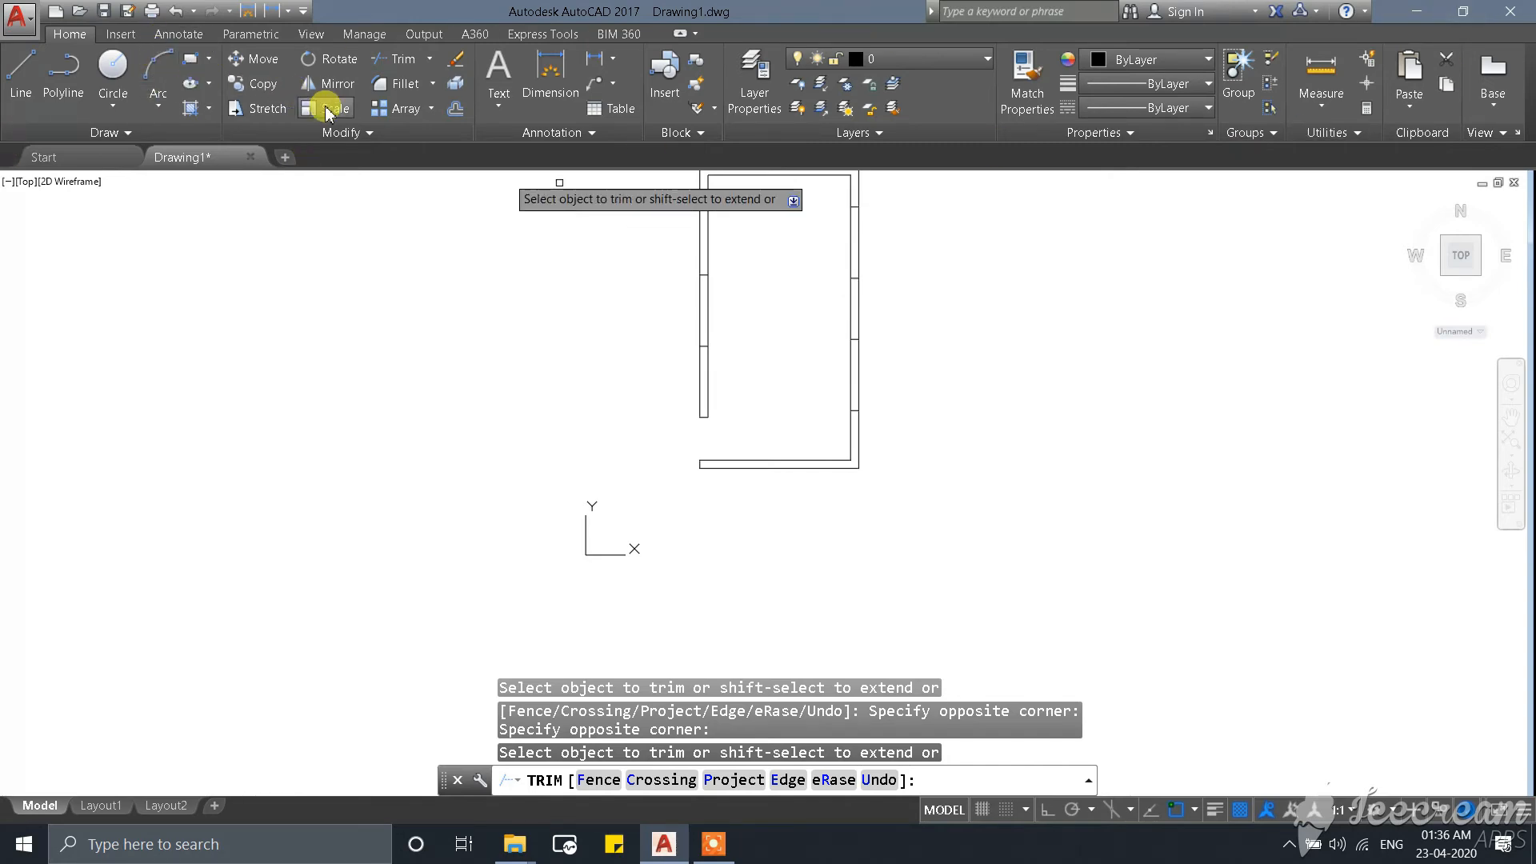
Trim both wall faces between the remaining cross lines of the left wall and between the upper pair in the right wall.
{"action": "scroll", "coordinate": [720, 246], "scroll_direction": "up", "scroll_amount": 2}
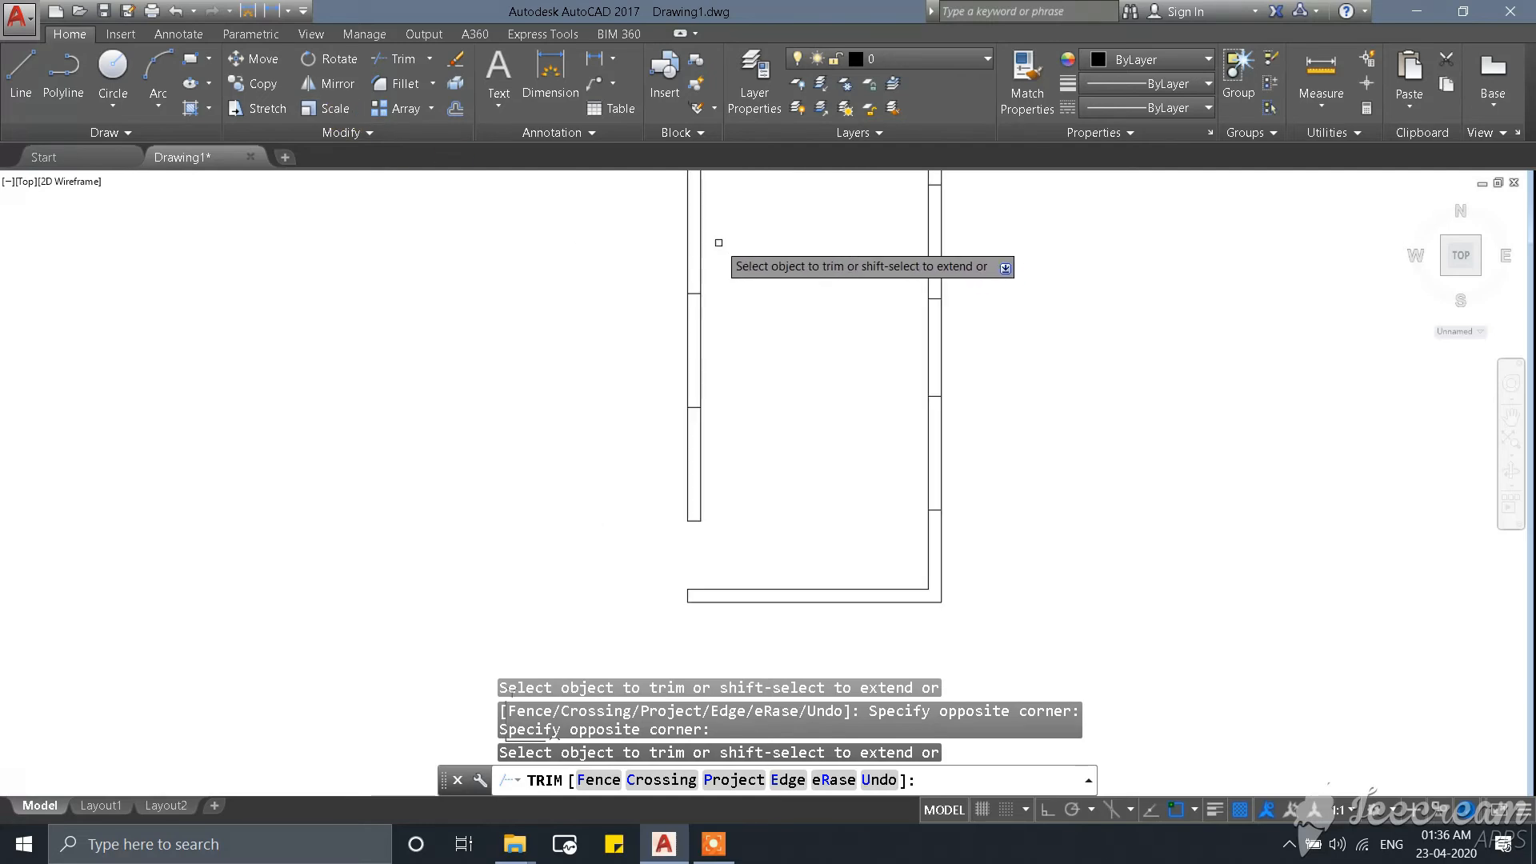
{"action": "left_click", "coordinate": [727, 312]}
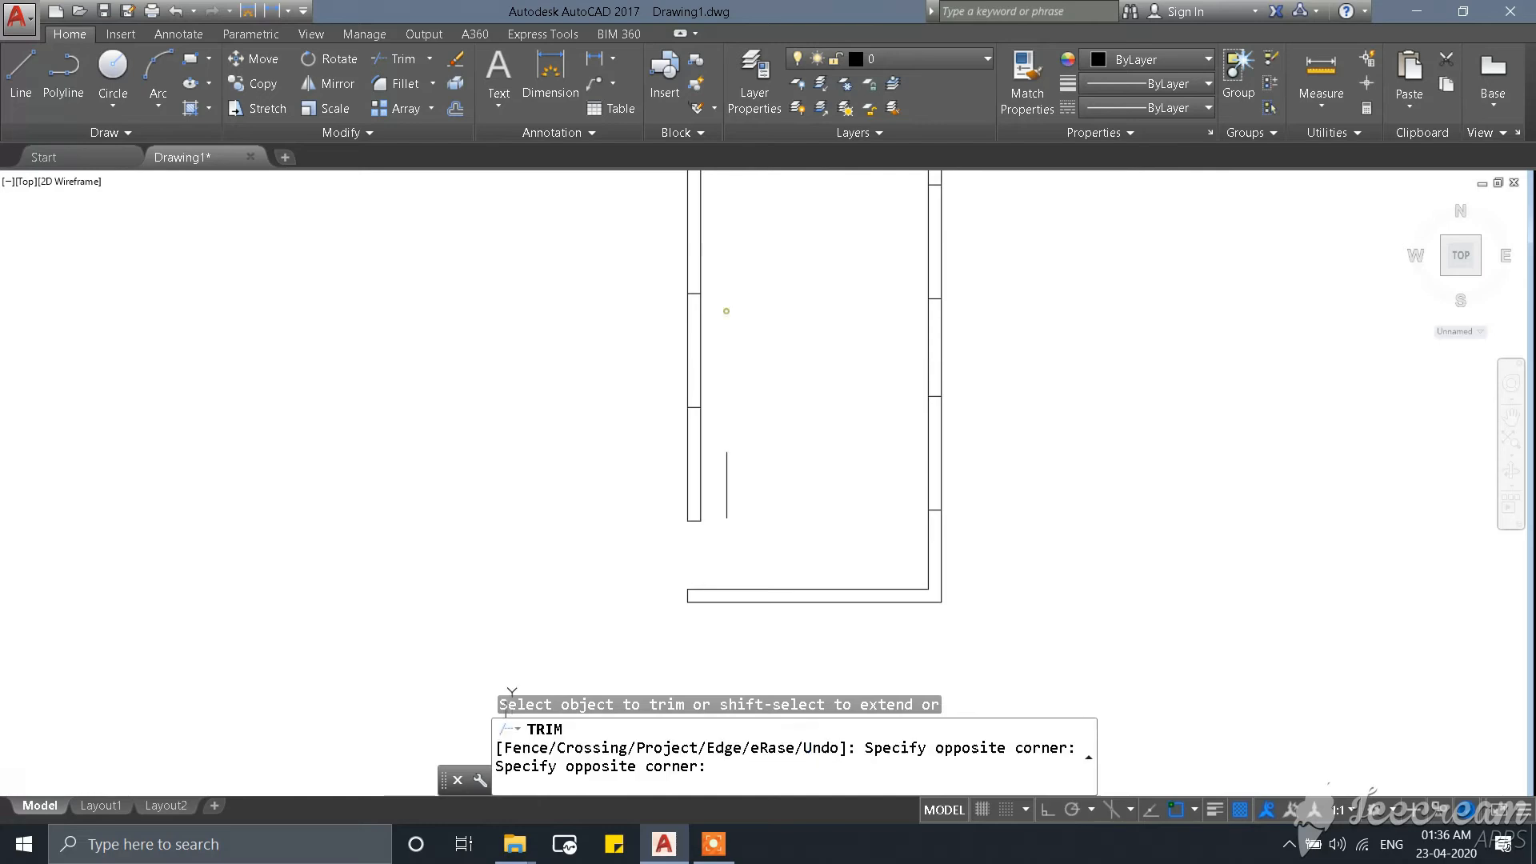
{"action": "left_click", "coordinate": [645, 323]}
{"action": "left_click", "coordinate": [885, 250]}
{"action": "left_click", "coordinate": [1015, 245]}
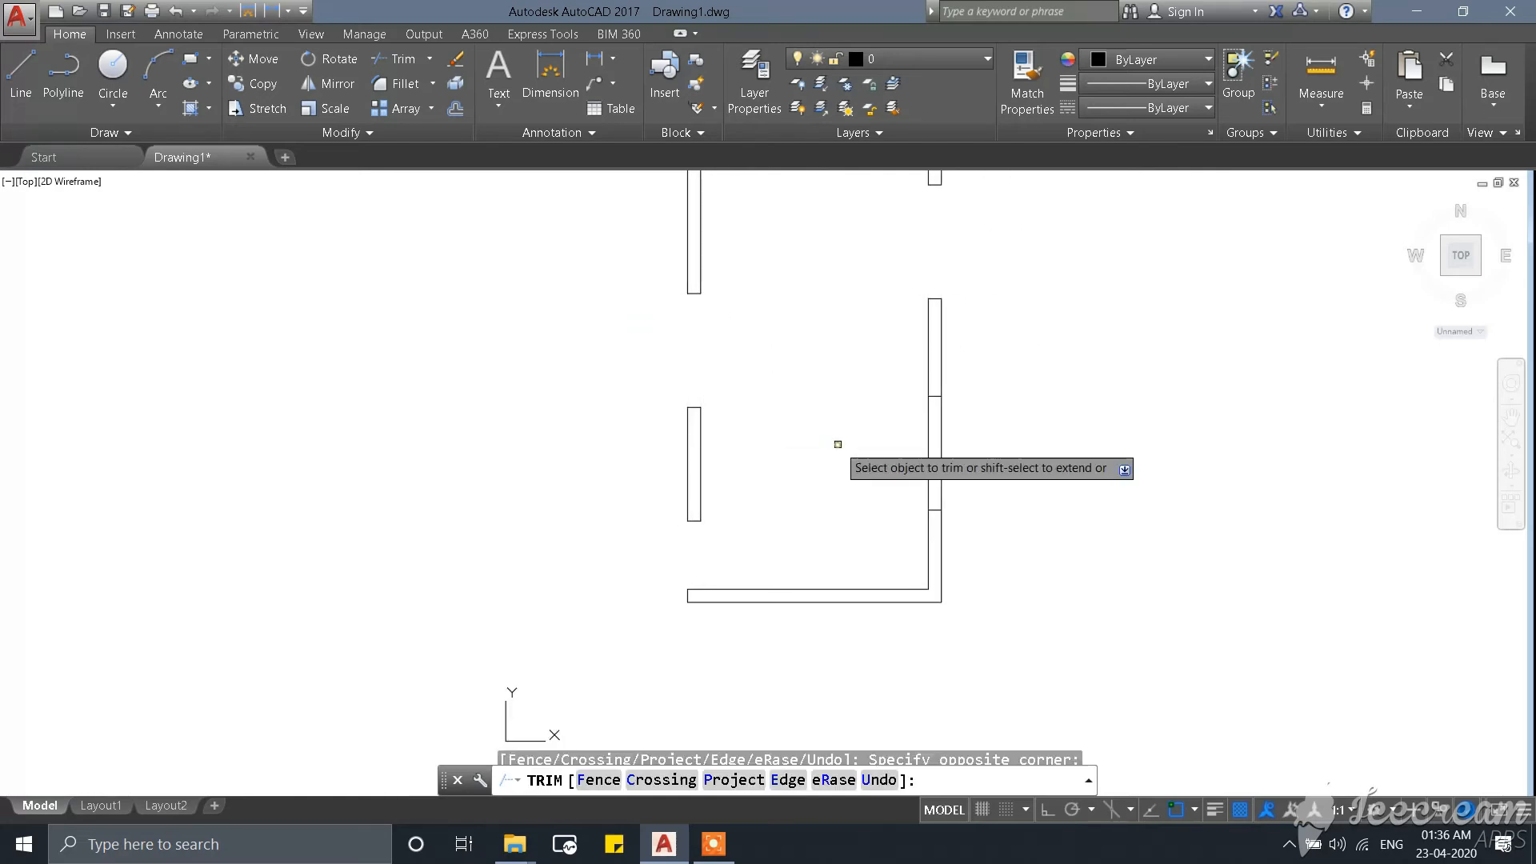
Trim both right wall faces between the lower pair of cross lines and end the trimming.
{"action": "scroll", "coordinate": [856, 445], "scroll_direction": "down", "scroll_amount": 5}
{"action": "scroll", "coordinate": [880, 400], "scroll_direction": "up", "scroll_amount": 3}
{"action": "scroll", "coordinate": [876, 444], "scroll_direction": "up", "scroll_amount": 4}
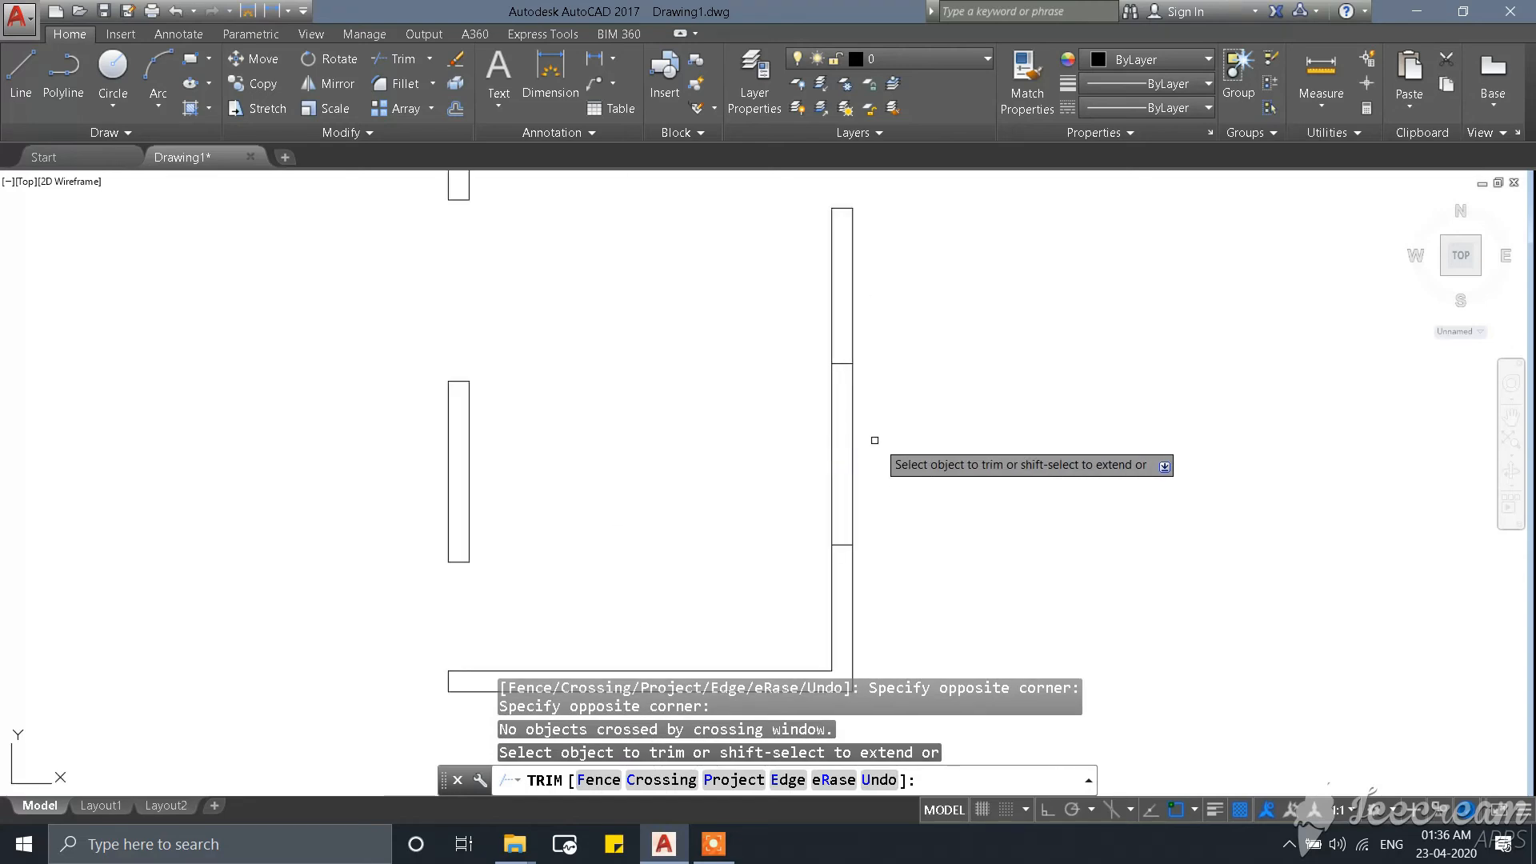
{"action": "left_click", "coordinate": [832, 418]}
{"action": "scroll", "coordinate": [852, 425], "scroll_direction": "down", "scroll_amount": 4}
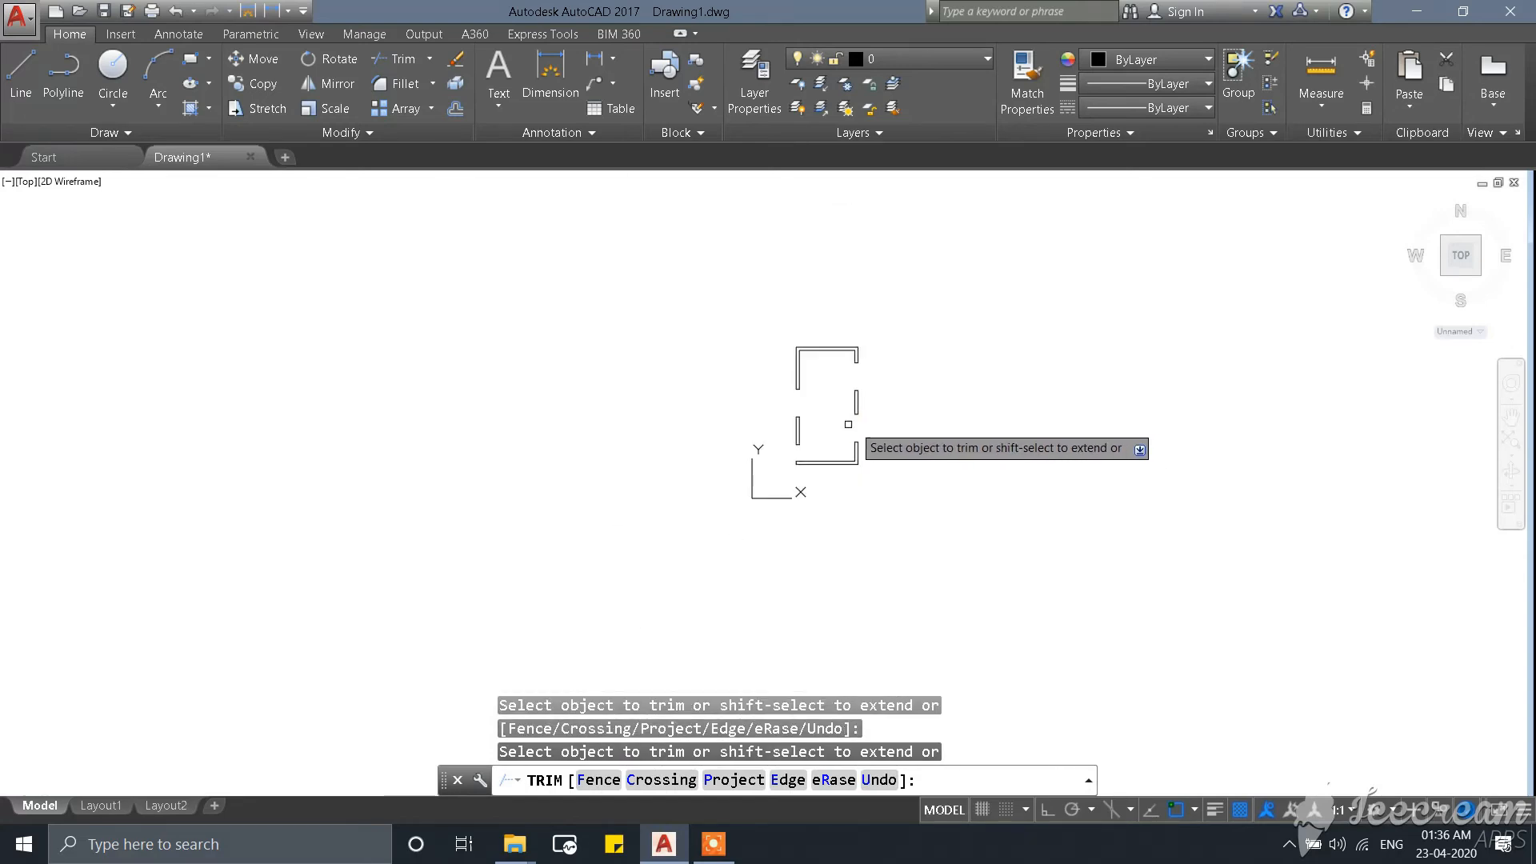
{"action": "scroll", "coordinate": [884, 370], "scroll_direction": "up", "scroll_amount": 3}
{"action": "key", "text": "Escape"}
{"action": "scroll", "coordinate": [782, 408], "scroll_direction": "down", "scroll_amount": 2}
{"action": "scroll", "coordinate": [752, 455], "scroll_direction": "up", "scroll_amount": 4}
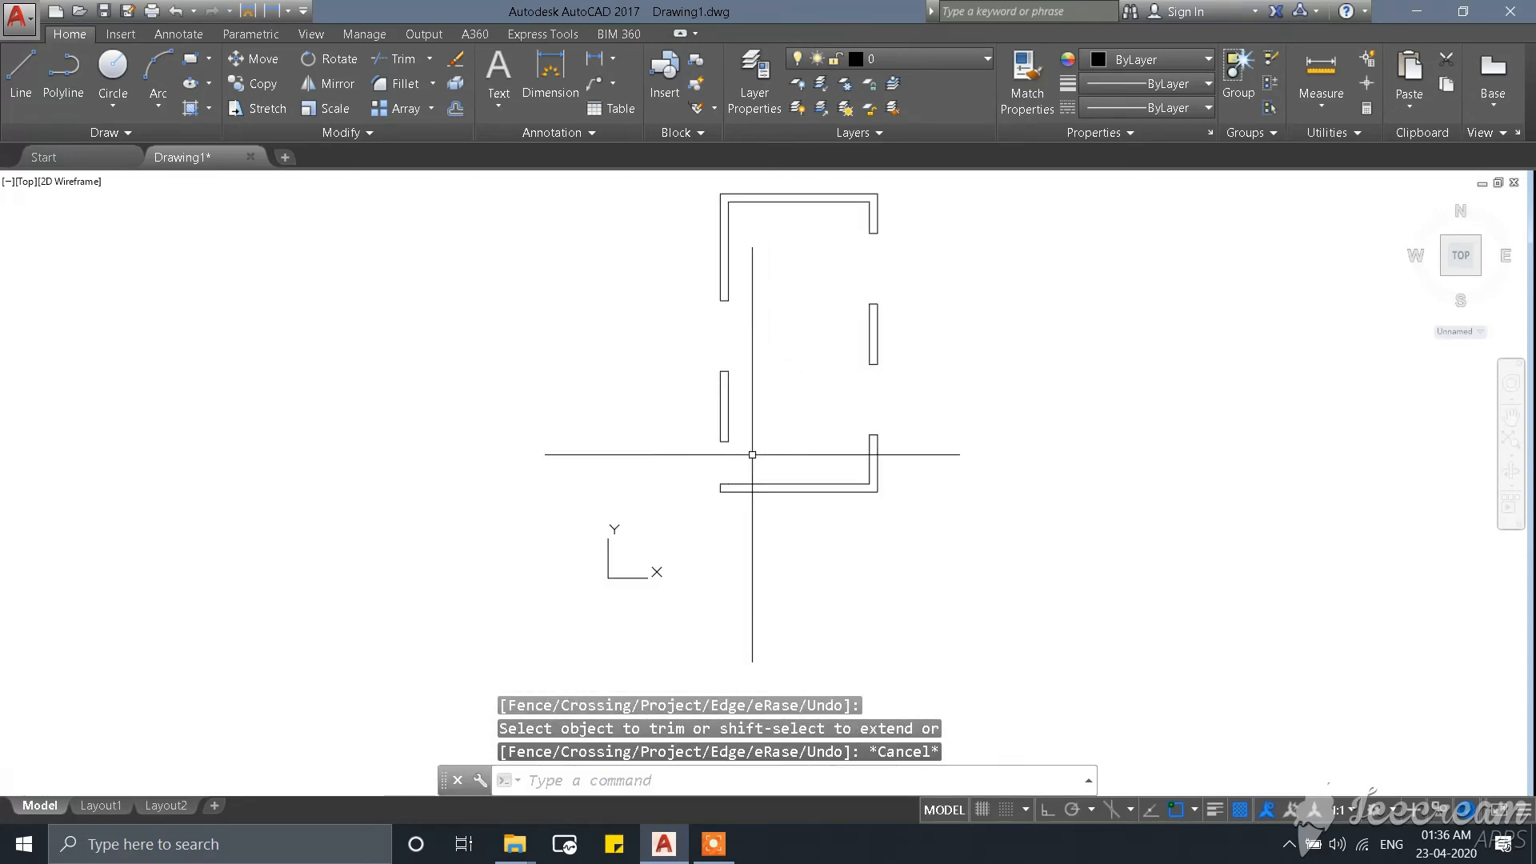
Draw a vertical line from the midpoint of the left wall's lower end down to the bottom wall across the door opening.
{"action": "scroll", "coordinate": [724, 416], "scroll_direction": "up", "scroll_amount": 6}
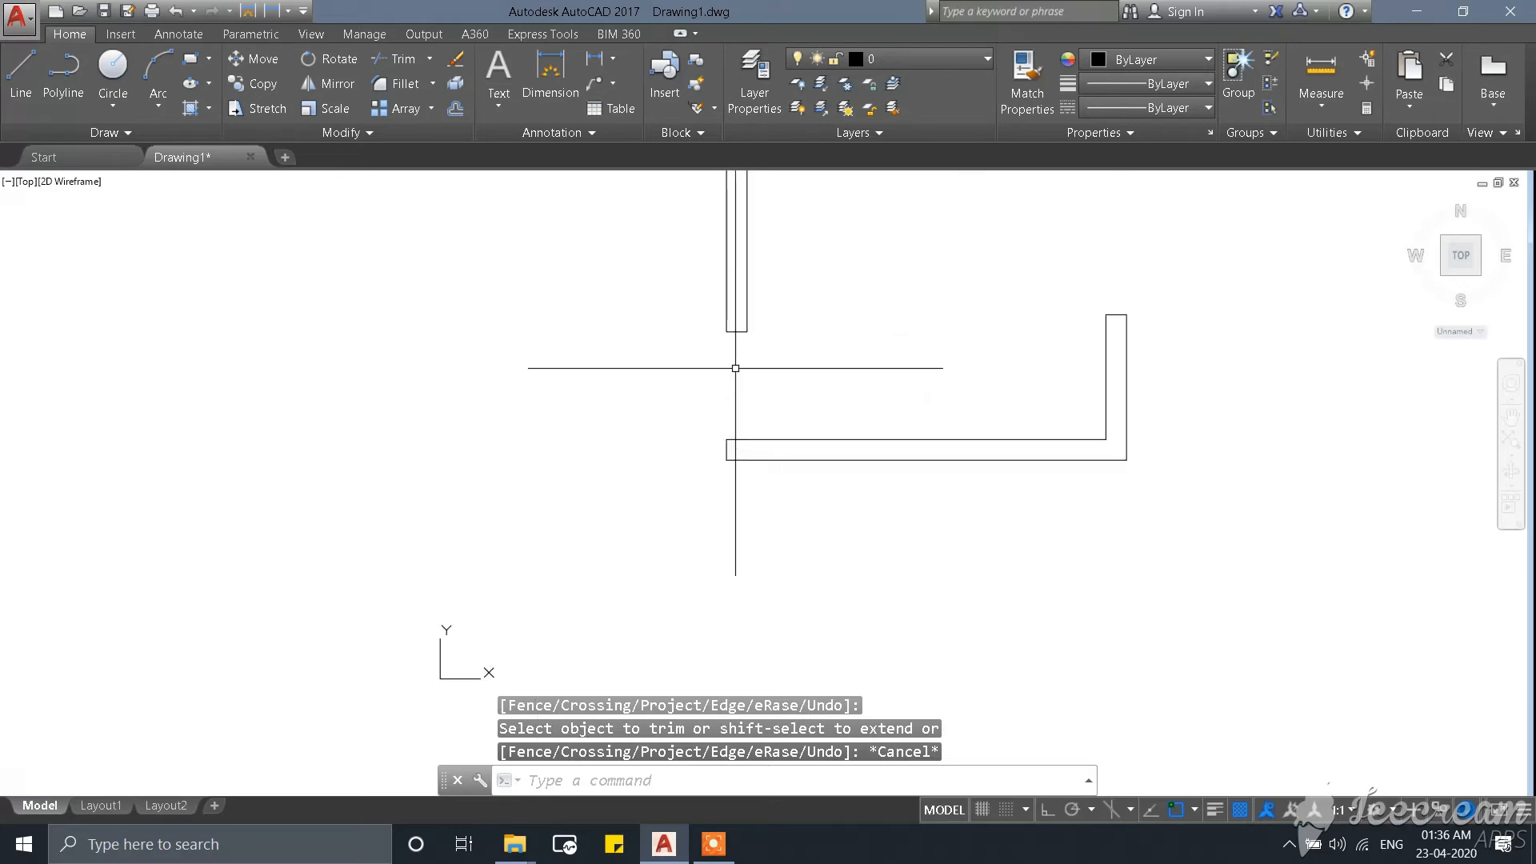
{"action": "scroll", "coordinate": [736, 348], "scroll_direction": "up", "scroll_amount": 2}
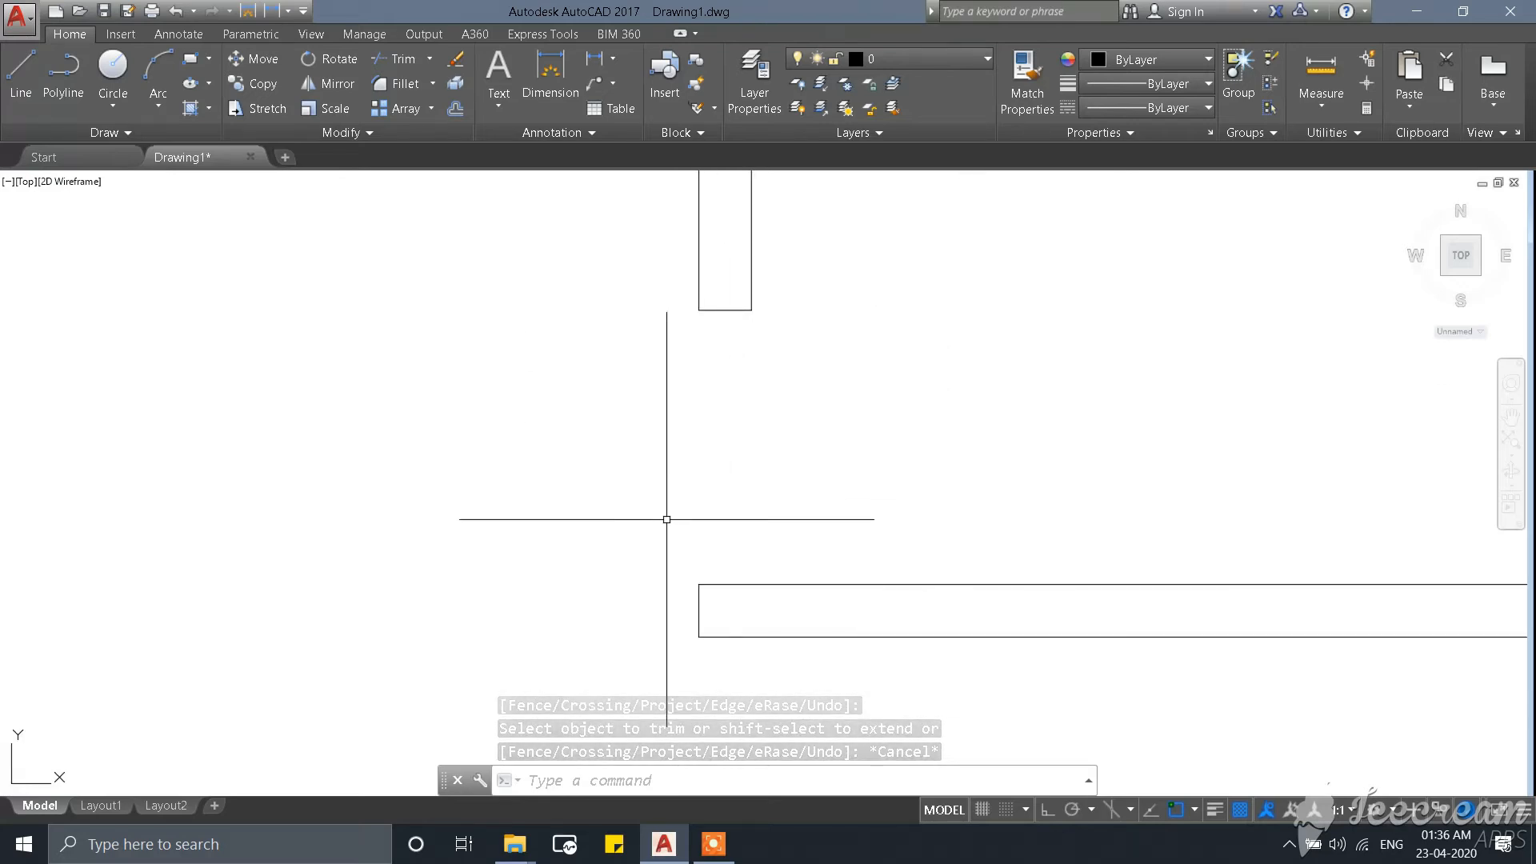
{"action": "key", "text": "Return"}
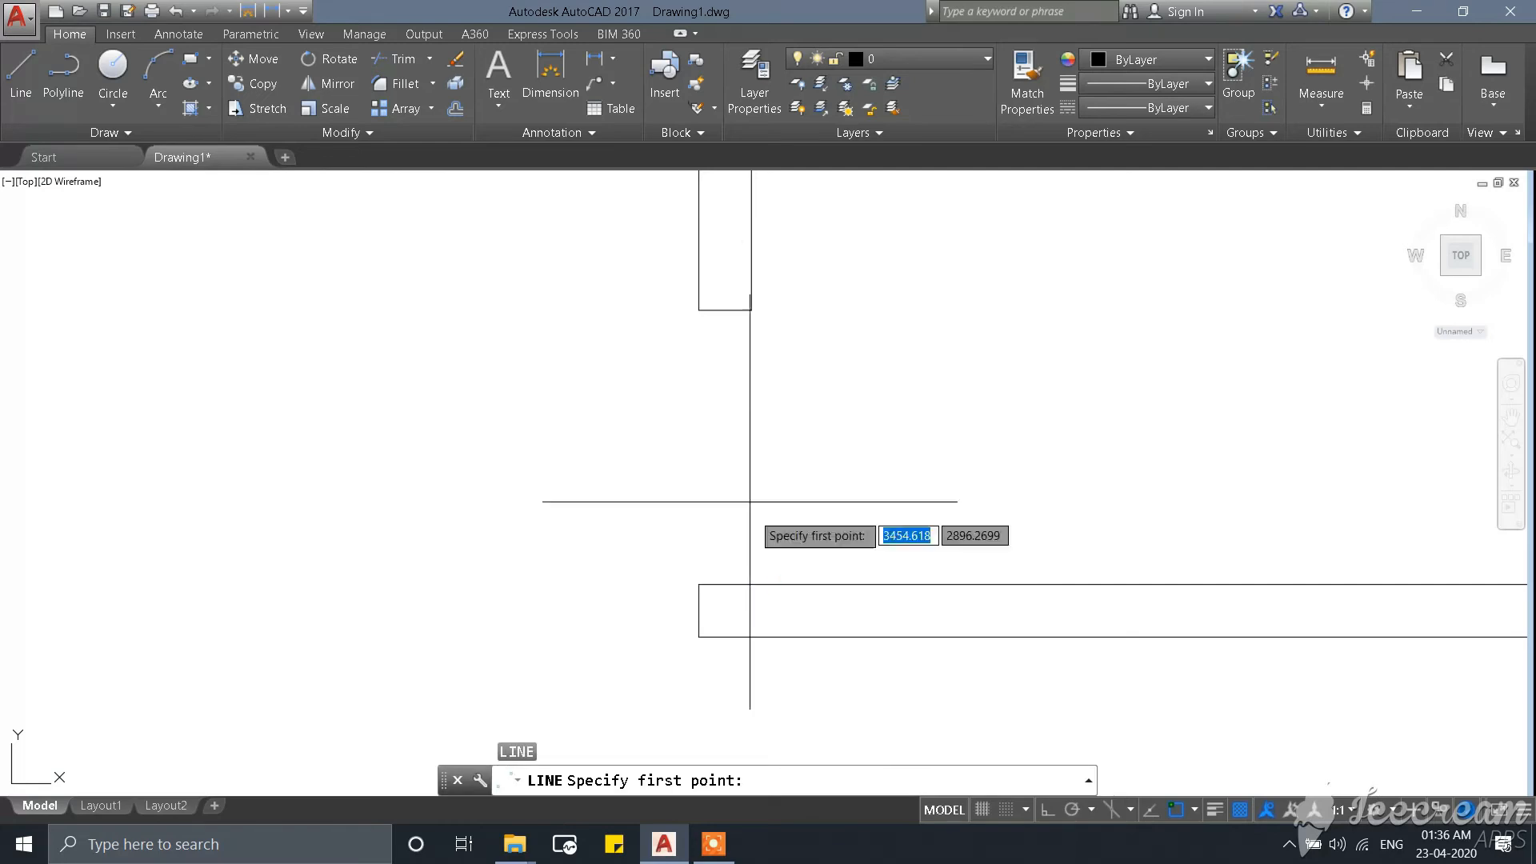
{"action": "scroll", "coordinate": [720, 303], "scroll_direction": "up", "scroll_amount": 2}
{"action": "left_click", "coordinate": [720, 304]}
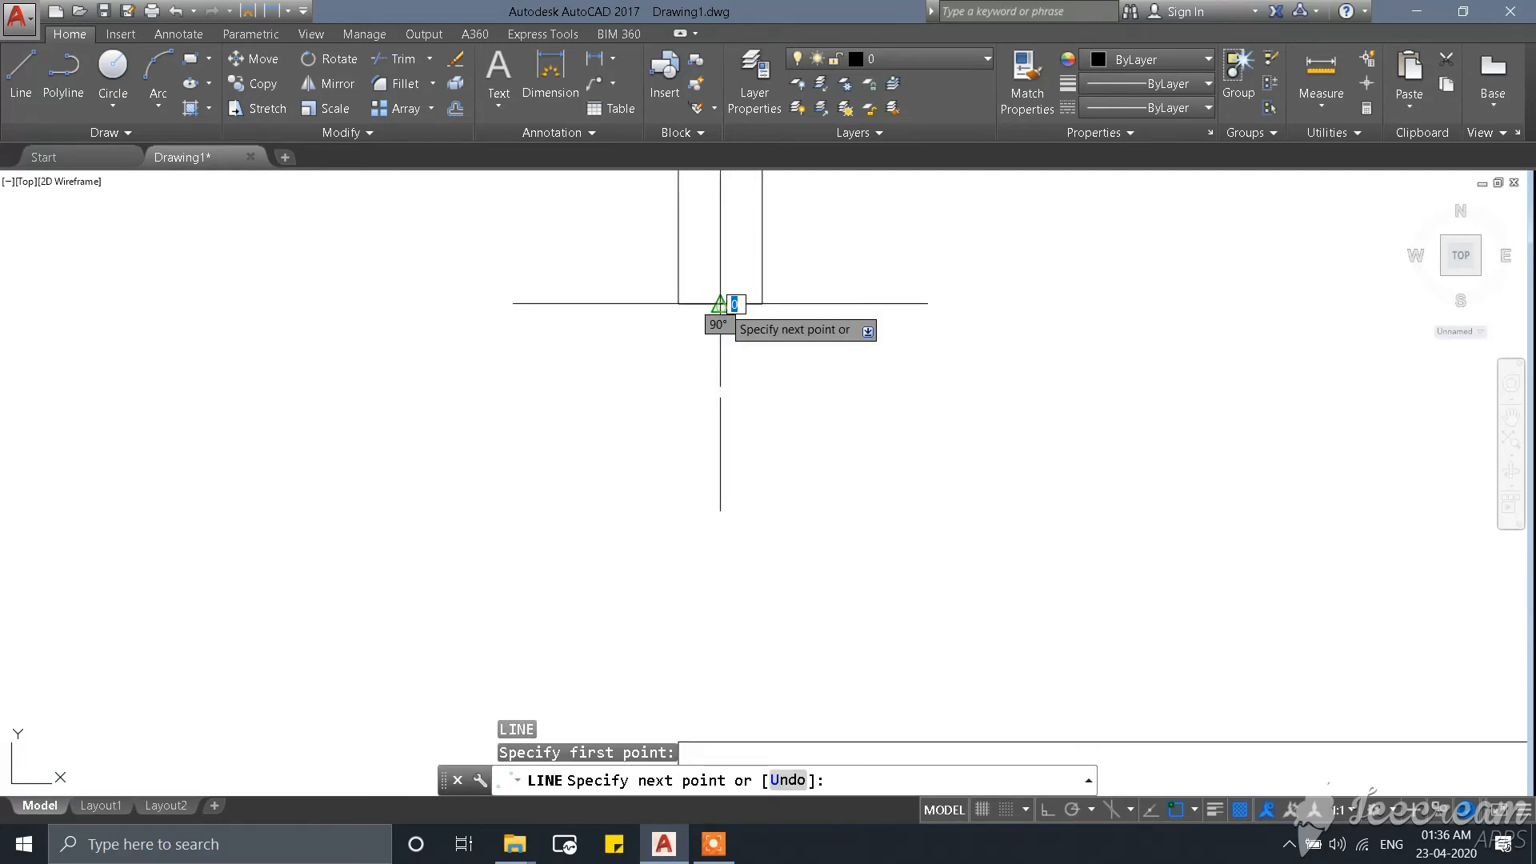
{"action": "scroll", "coordinate": [720, 303], "scroll_direction": "down", "scroll_amount": 4}
{"action": "scroll", "coordinate": [744, 450], "scroll_direction": "up", "scroll_amount": 2}
{"action": "left_click", "coordinate": [719, 488]}
{"action": "scroll", "coordinate": [714, 488], "scroll_direction": "up", "scroll_amount": 4}
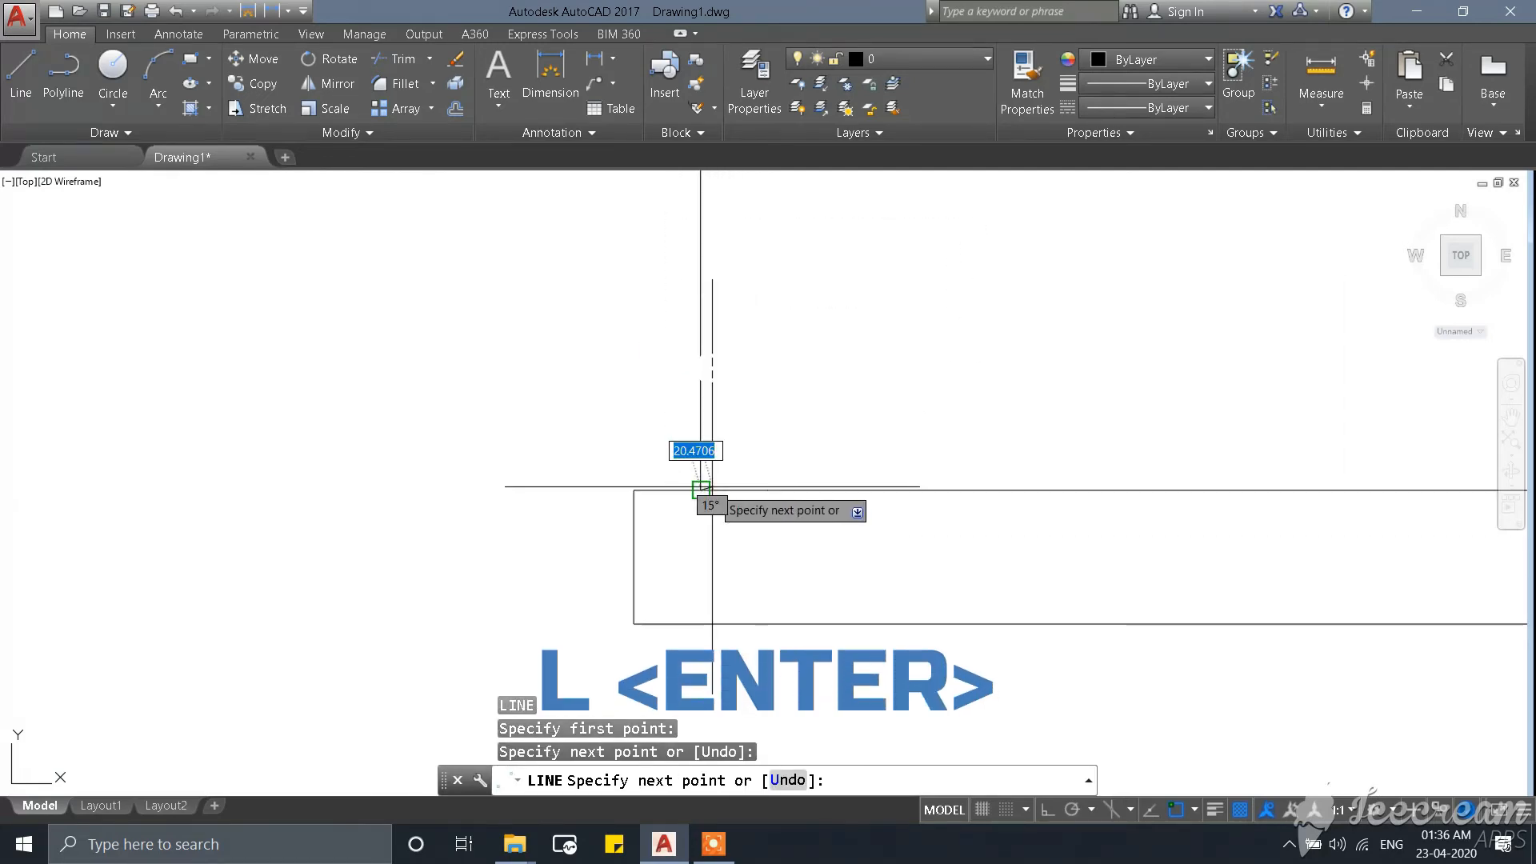
{"action": "key", "text": "Return"}
Sketch a small freehand frame outline beside the foot of the door opening's vertical line, and erase it.
{"action": "scroll", "coordinate": [715, 479], "scroll_direction": "up", "scroll_amount": 4}
{"action": "key", "text": "Return"}
{"action": "left_click", "coordinate": [689, 457]}
{"action": "left_click", "coordinate": [717, 460]}
{"action": "left_click", "coordinate": [717, 501]}
{"action": "key", "text": "Escape"}
{"action": "scroll", "coordinate": [665, 446], "scroll_direction": "up", "scroll_amount": 4}
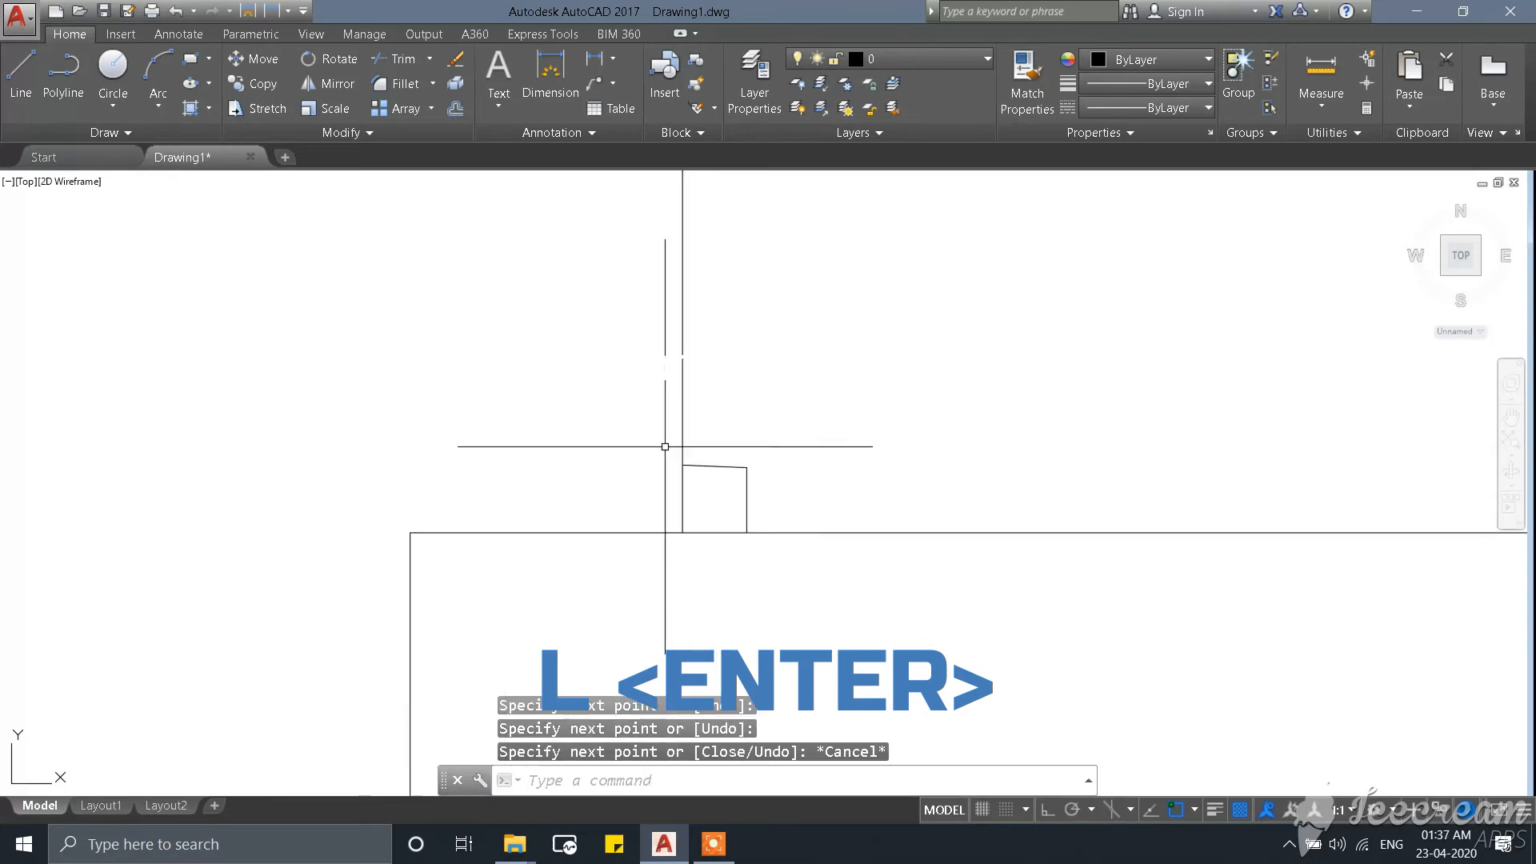
{"action": "left_click", "coordinate": [778, 507]}
{"action": "key", "text": "Delete"}
Draw a 50 mm line upward from the foot of the door opening's vertical line, and erase it.
{"action": "type", "text": "l"}
{"action": "key", "text": "Return"}
{"action": "left_click", "coordinate": [692, 584]}
{"action": "type", "text": "5"}
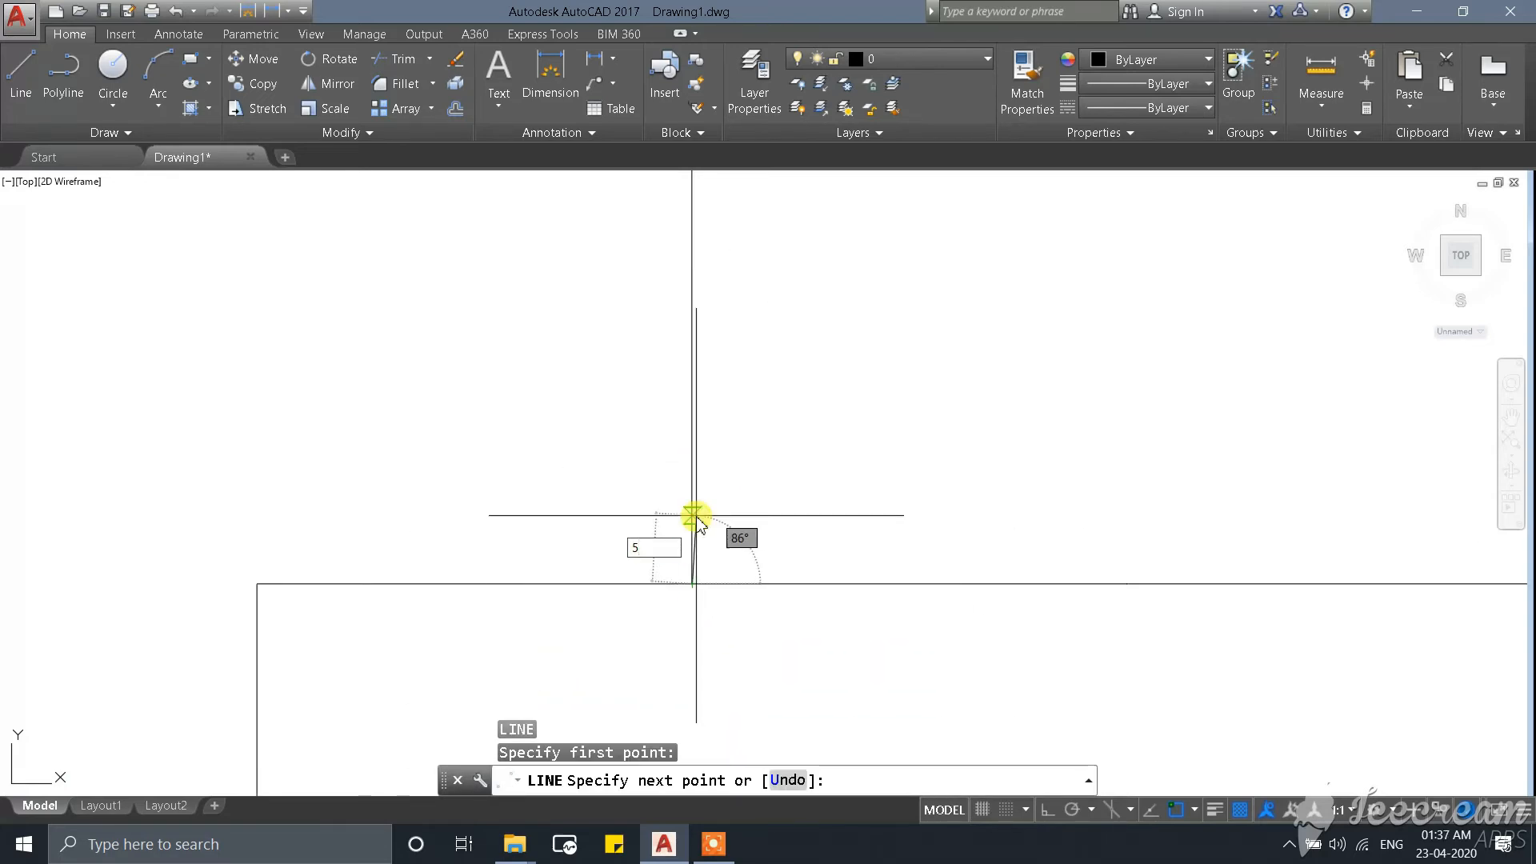
{"action": "type", "text": "0"}
{"action": "key", "text": "Return"}
{"action": "key", "text": "Escape"}
{"action": "left_click", "coordinate": [729, 413]}
{"action": "left_click", "coordinate": [699, 395]}
{"action": "type", "text": "e"}
{"action": "key", "text": "Return"}
Try the 50 mm upright from the foot of the vertical line again, and erase it.
{"action": "mouse_move", "coordinate": [715, 845]}
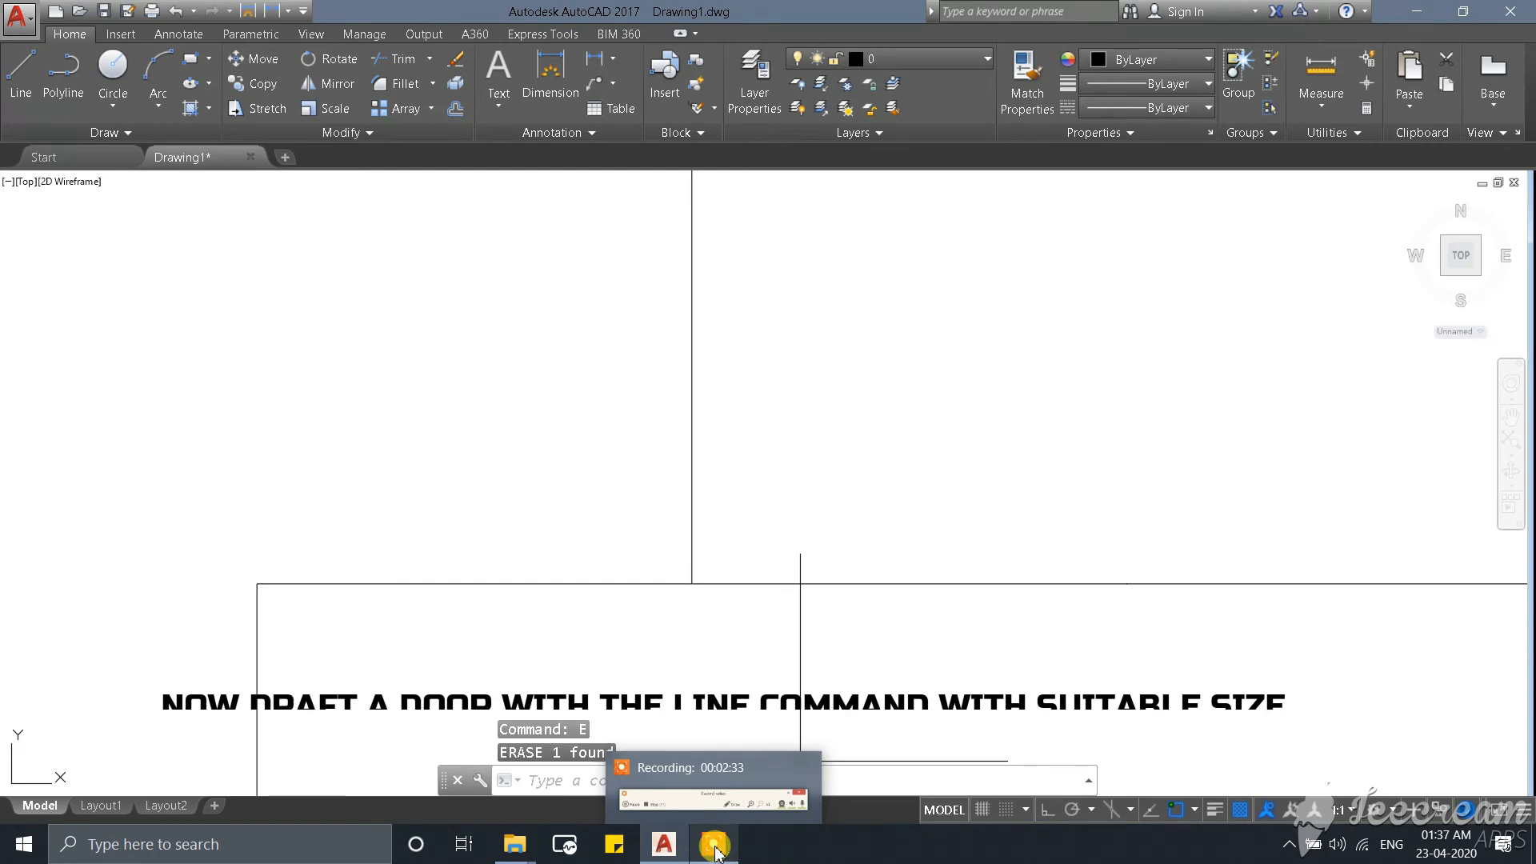
{"action": "type", "text": "l"}
{"action": "key", "text": "Return"}
{"action": "left_click", "coordinate": [693, 584]}
{"action": "type", "text": "50"}
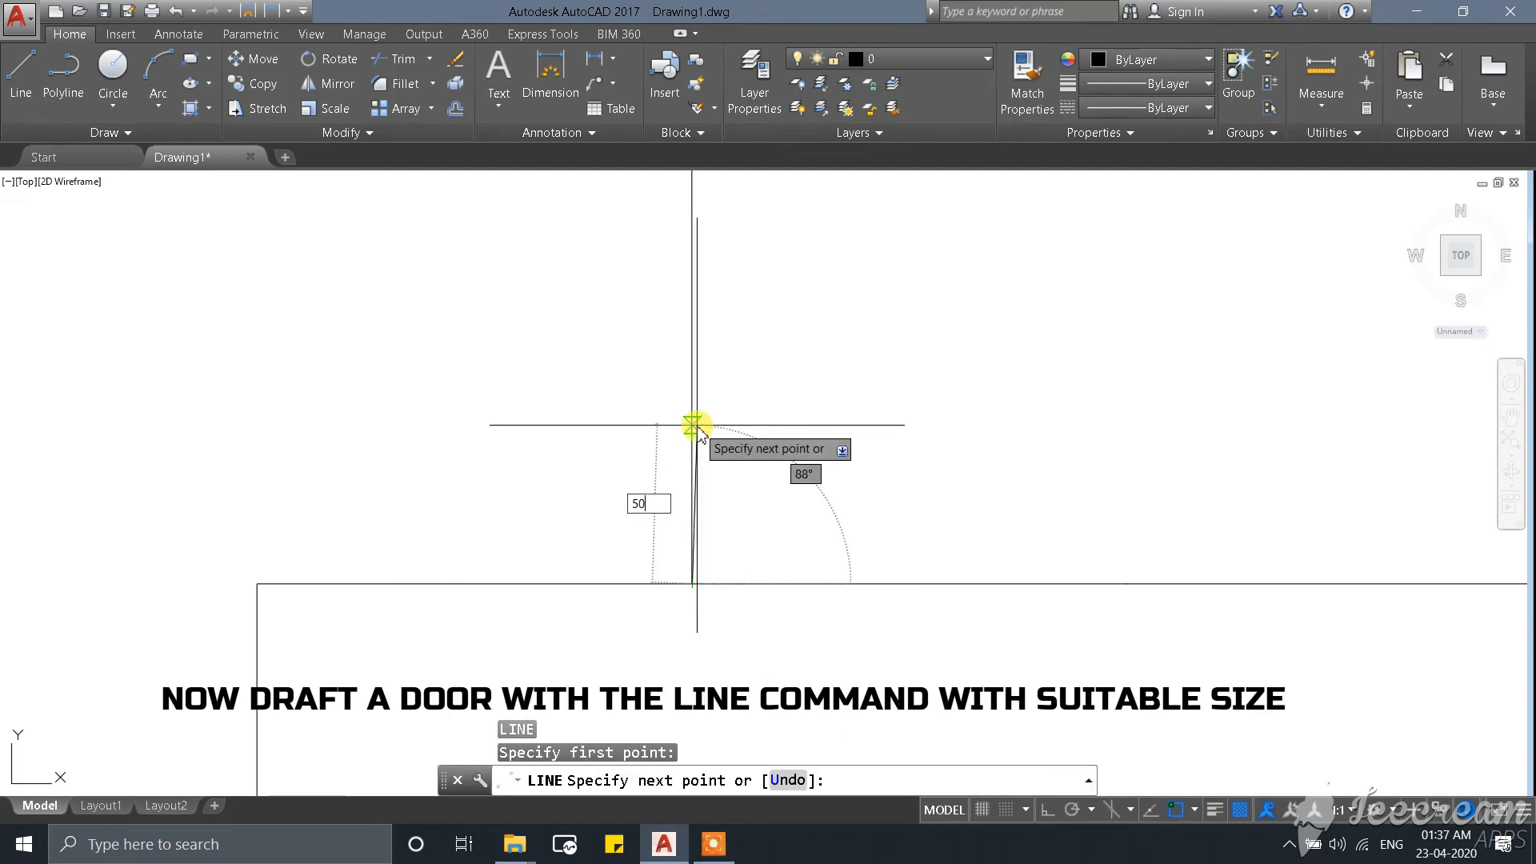
{"action": "key", "text": "Return"}
{"action": "key", "text": "Escape"}
{"action": "left_click", "coordinate": [600, 350]}
{"action": "left_click", "coordinate": [848, 618]}
{"action": "key", "text": "e"}
{"action": "key", "text": "Return"}
Draw a 50 x 50 mm frame outline on the bottom wall, to the right of the door opening's vertical line.
{"action": "type", "text": "l"}
{"action": "key", "text": "Return"}
{"action": "left_click", "coordinate": [692, 584]}
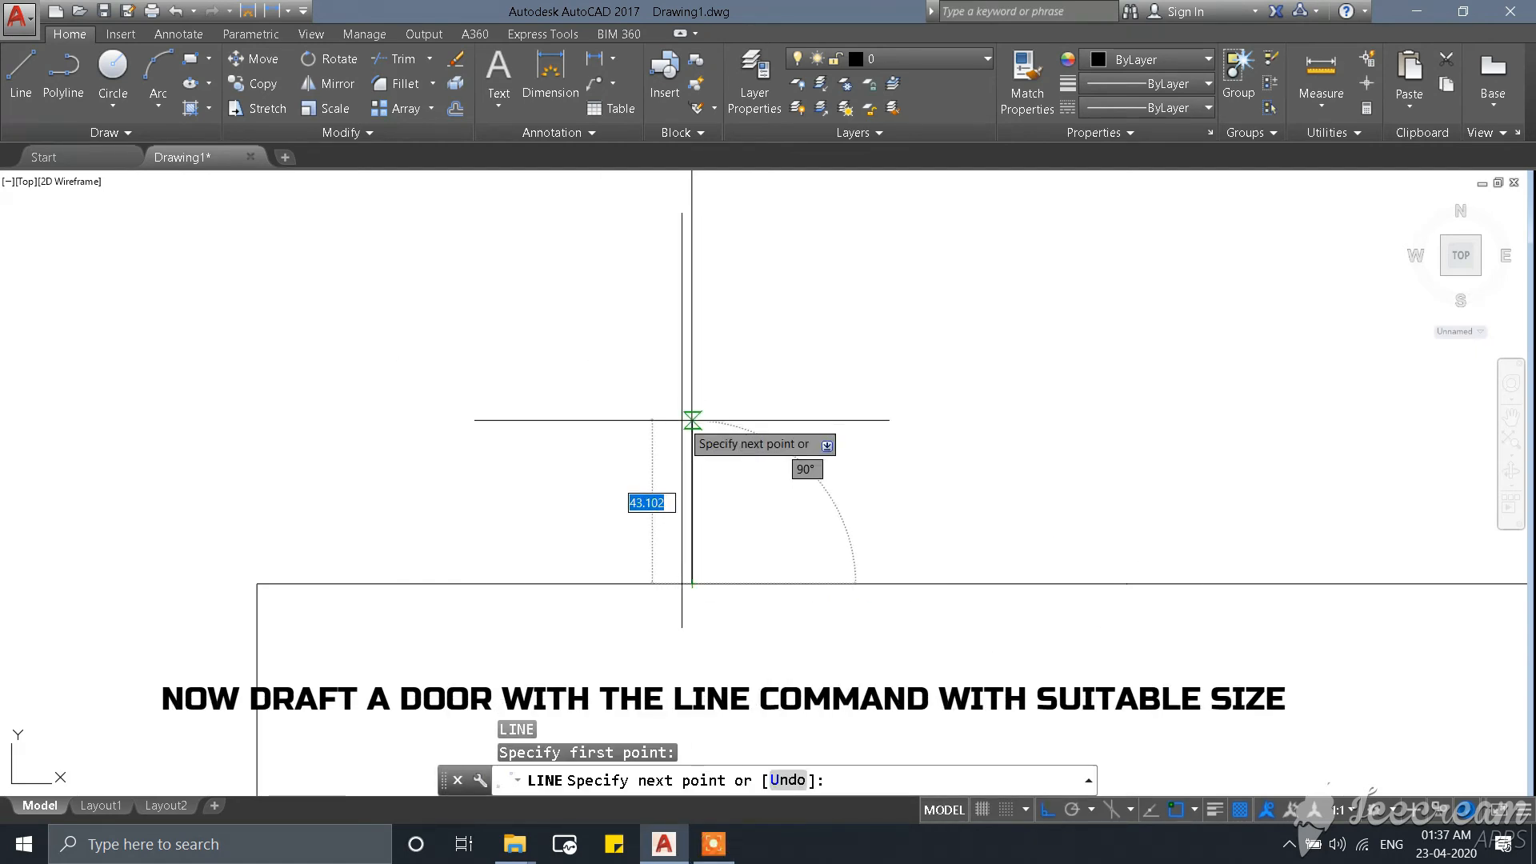
{"action": "type", "text": "50"}
{"action": "key", "text": "Return"}
{"action": "type", "text": "50"}
{"action": "key", "text": "Return"}
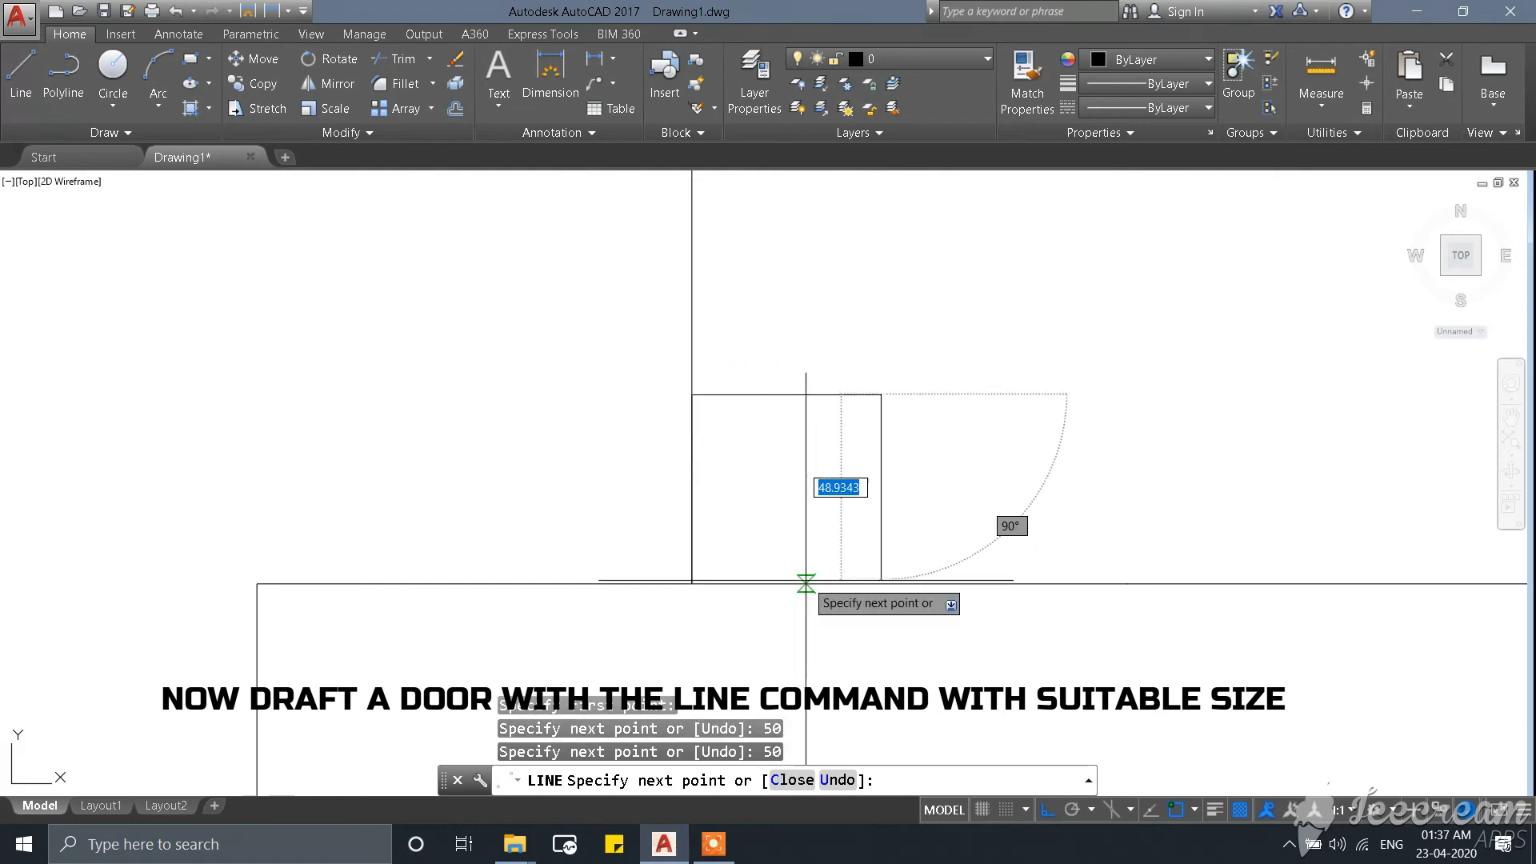
{"action": "left_click", "coordinate": [808, 584]}
{"action": "key", "text": "Escape"}
Draw a 20 mm wide step from the midpoint of the frame's inner side leftward and down to the bottom wall.
{"action": "type", "text": "0"}
{"action": "key", "text": "Return"}
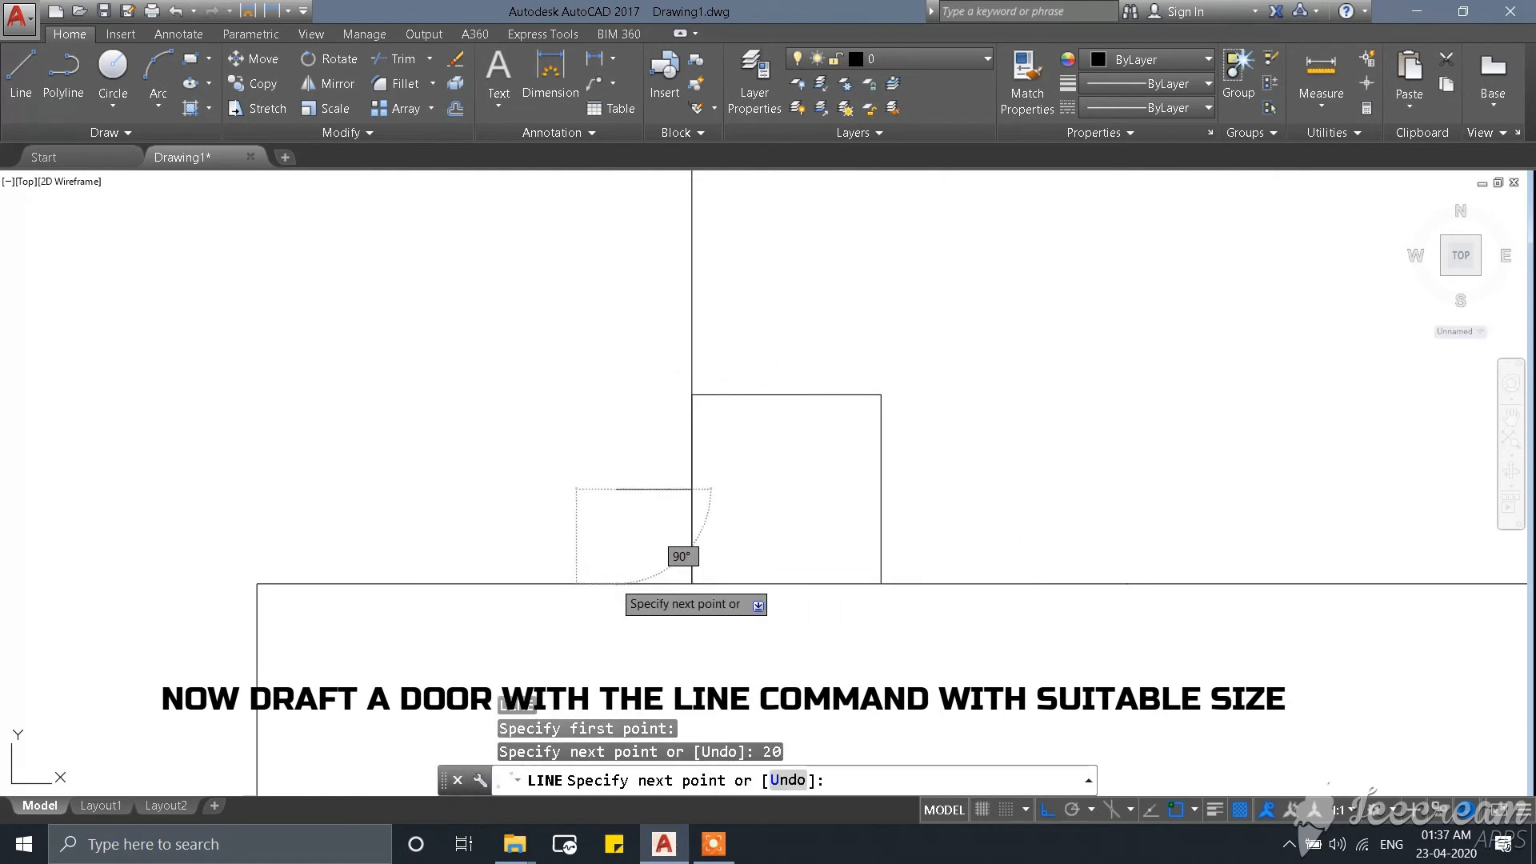
{"action": "left_click", "coordinate": [612, 583]}
{"action": "key", "text": "Escape"}
Erase the small frame outlines on both sides of the vertical line's foot.
{"action": "scroll", "coordinate": [771, 579], "scroll_direction": "down", "scroll_amount": 13}
{"action": "scroll", "coordinate": [773, 584], "scroll_direction": "up", "scroll_amount": 11}
{"action": "type", "text": "tr"}
{"action": "key", "text": "Return"}
{"action": "key", "text": "Return"}
{"action": "scroll", "coordinate": [670, 480], "scroll_direction": "down", "scroll_amount": 6}
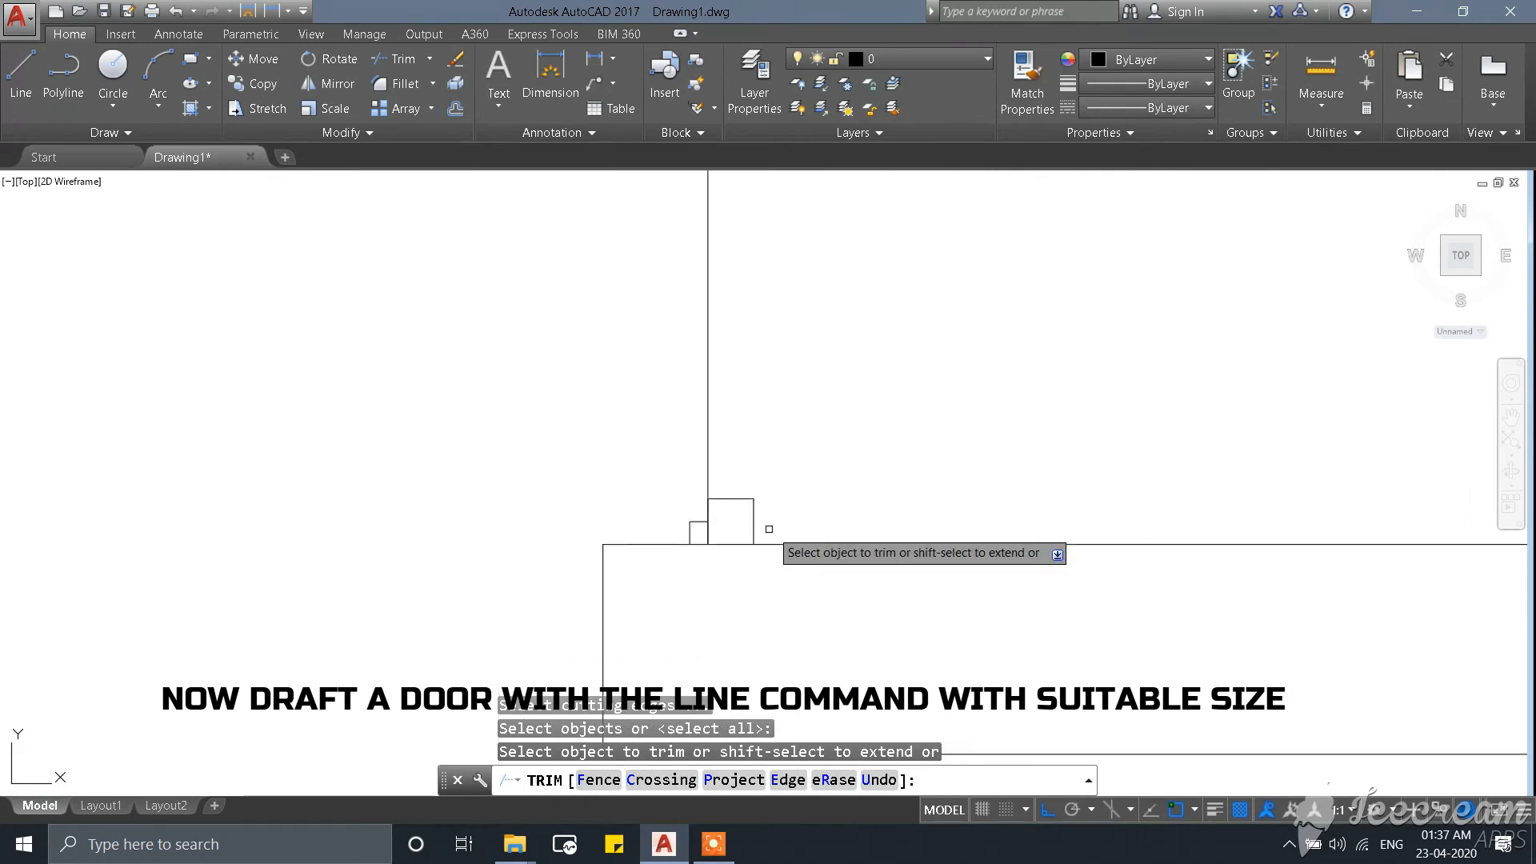
{"action": "key", "text": "Escape"}
{"action": "left_click", "coordinate": [656, 472]}
{"action": "left_click", "coordinate": [846, 596]}
{"action": "key", "text": "e"}
{"action": "key", "text": "Return"}
Draw a 50 x 50 mm frame outline on the bottom wall, to the left of the door opening's vertical line.
{"action": "scroll", "coordinate": [669, 489], "scroll_direction": "up", "scroll_amount": 3}
{"action": "key", "text": "l"}
{"action": "key", "text": "Return"}
{"action": "left_click", "coordinate": [730, 575]}
{"action": "type", "text": "50"}
{"action": "key", "text": "Return"}
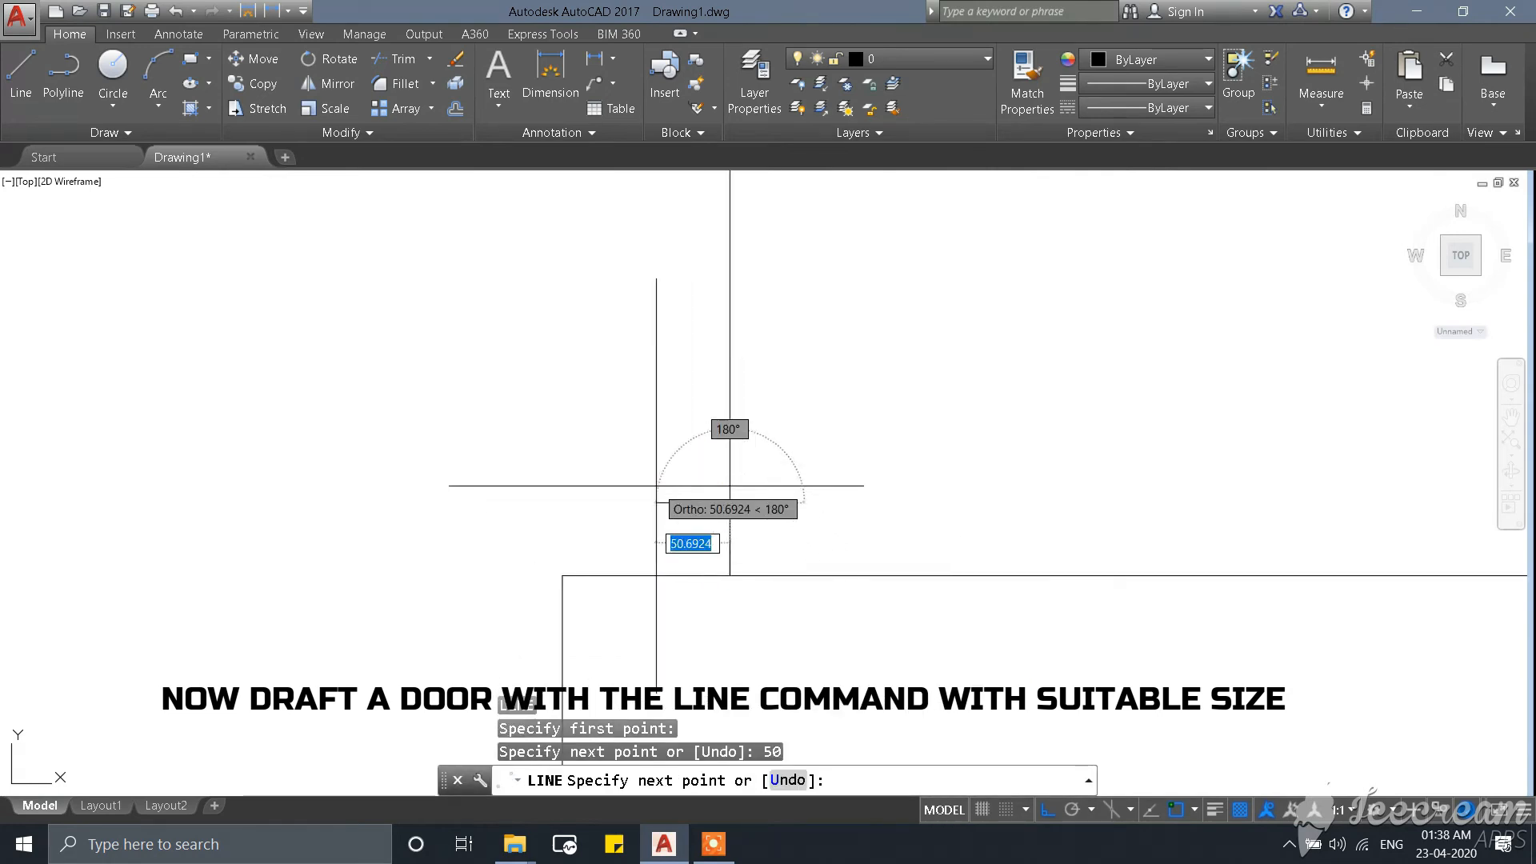
{"action": "scroll", "coordinate": [784, 547], "scroll_direction": "up", "scroll_amount": 5}
{"action": "type", "text": "50"}
{"action": "key", "text": "Return"}
{"action": "left_click", "coordinate": [459, 618]}
{"action": "key", "text": "Escape"}
Draw a step from the midpoint of the frame's inner side, 50 mm to the right and down to the bottom wall.
{"action": "type", "text": "l"}
{"action": "key", "text": "Return"}
{"action": "left_click", "coordinate": [646, 526]}
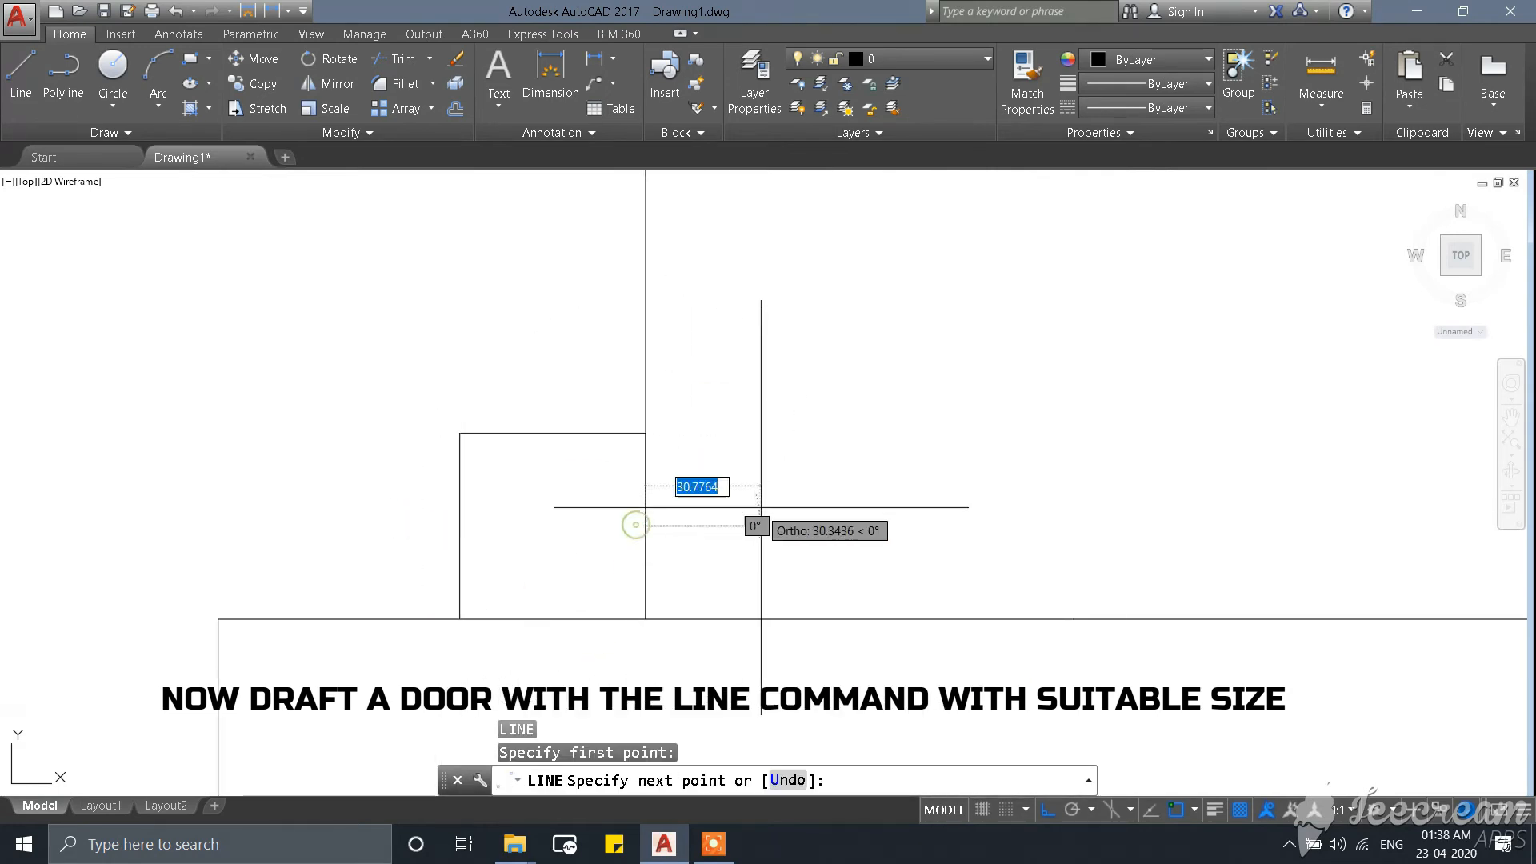
{"action": "type", "text": "50"}
{"action": "key", "text": "Return"}
{"action": "left_click", "coordinate": [831, 619]}
{"action": "key", "text": "Escape"}
{"action": "scroll", "coordinate": [711, 660], "scroll_direction": "down", "scroll_amount": 5}
{"action": "left_click", "coordinate": [724, 528]}
{"action": "left_click", "coordinate": [659, 510]}
{"action": "key", "text": "Escape"}
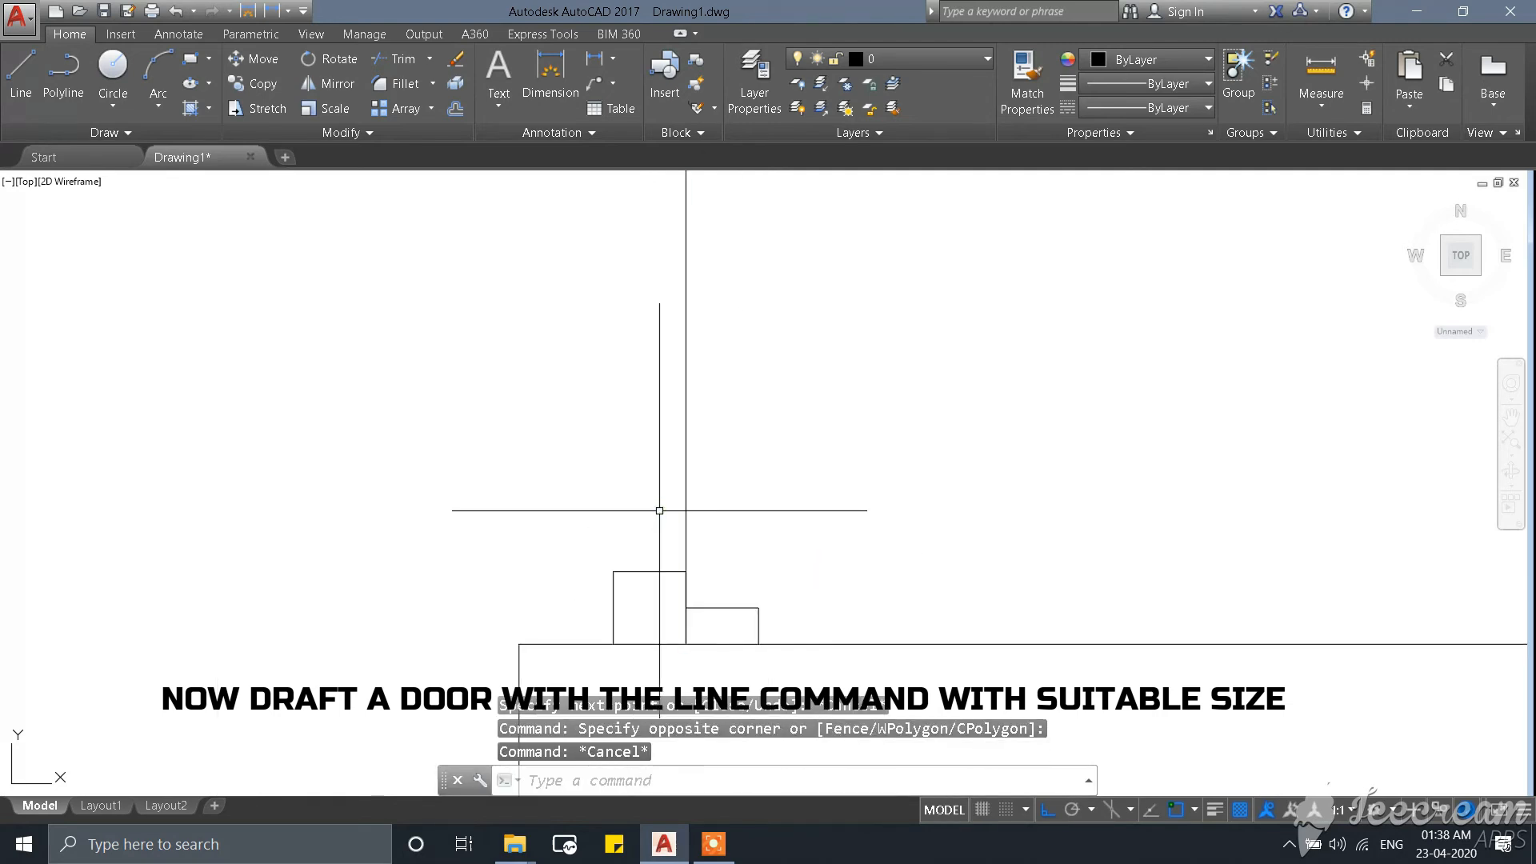
Offset the door opening's vertical line to the right to give the door leaf its thickness.
{"action": "type", "text": "o"}
{"action": "key", "text": "Return"}
{"action": "left_click", "coordinate": [814, 478]}
{"action": "type", "text": "0"}
{"action": "key", "text": "Return"}
{"action": "left_click", "coordinate": [684, 442]}
{"action": "left_click", "coordinate": [808, 534]}
{"action": "key", "text": "Escape"}
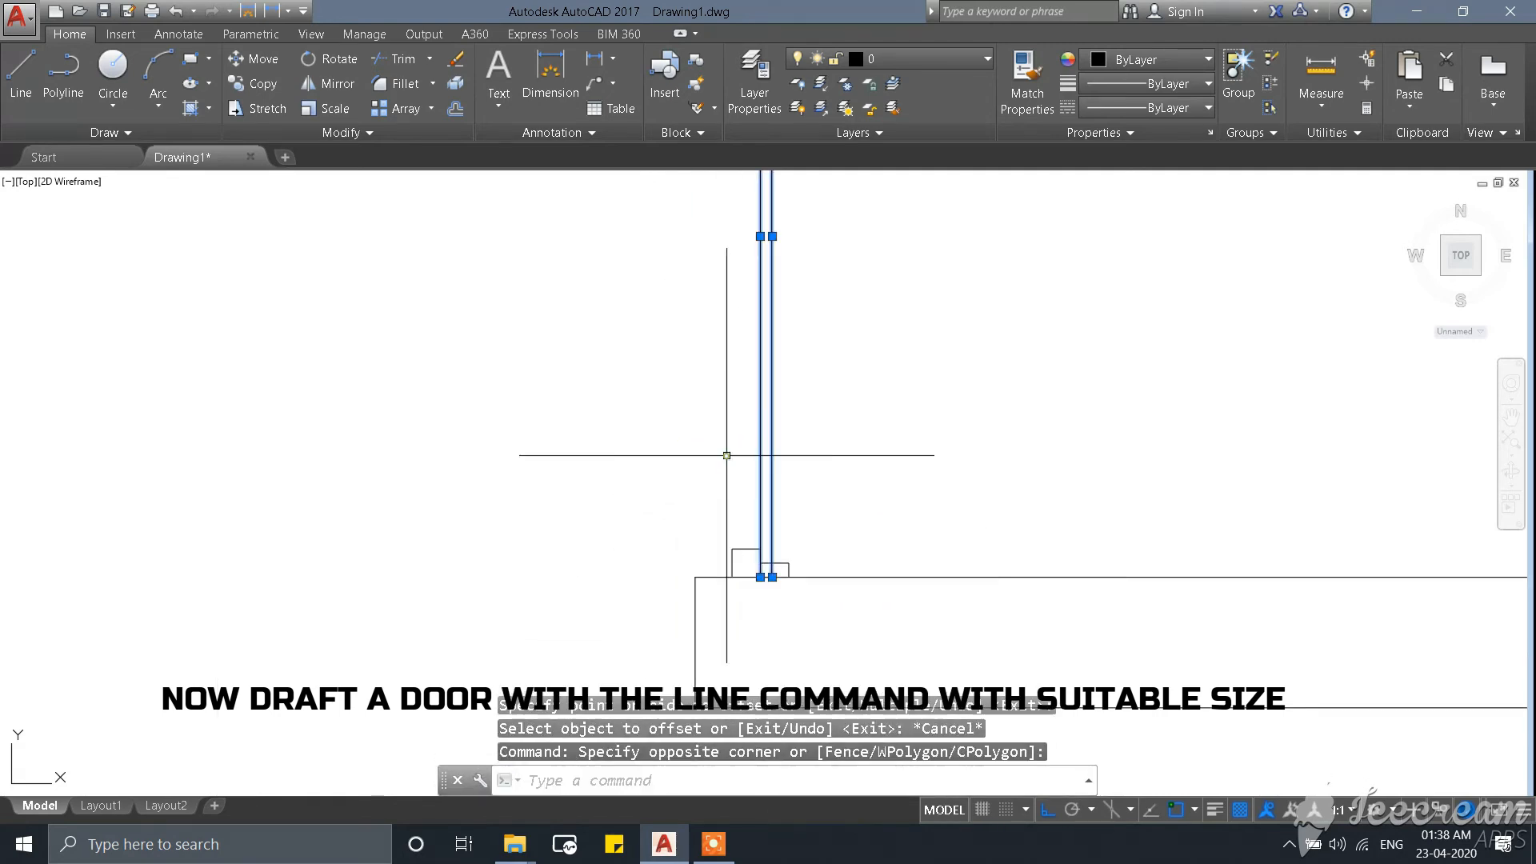
{"action": "key", "text": "Escape"}
Trim the lower ends of the door leaf lines at the stepped frame, using all objects as cutting edges.
{"action": "type", "text": "tr"}
{"action": "key", "text": "Return"}
{"action": "key", "text": "Return"}
{"action": "key", "text": "Escape"}
{"action": "scroll", "coordinate": [782, 514], "scroll_direction": "down", "scroll_amount": 4}
{"action": "scroll", "coordinate": [768, 552], "scroll_direction": "up", "scroll_amount": 4}
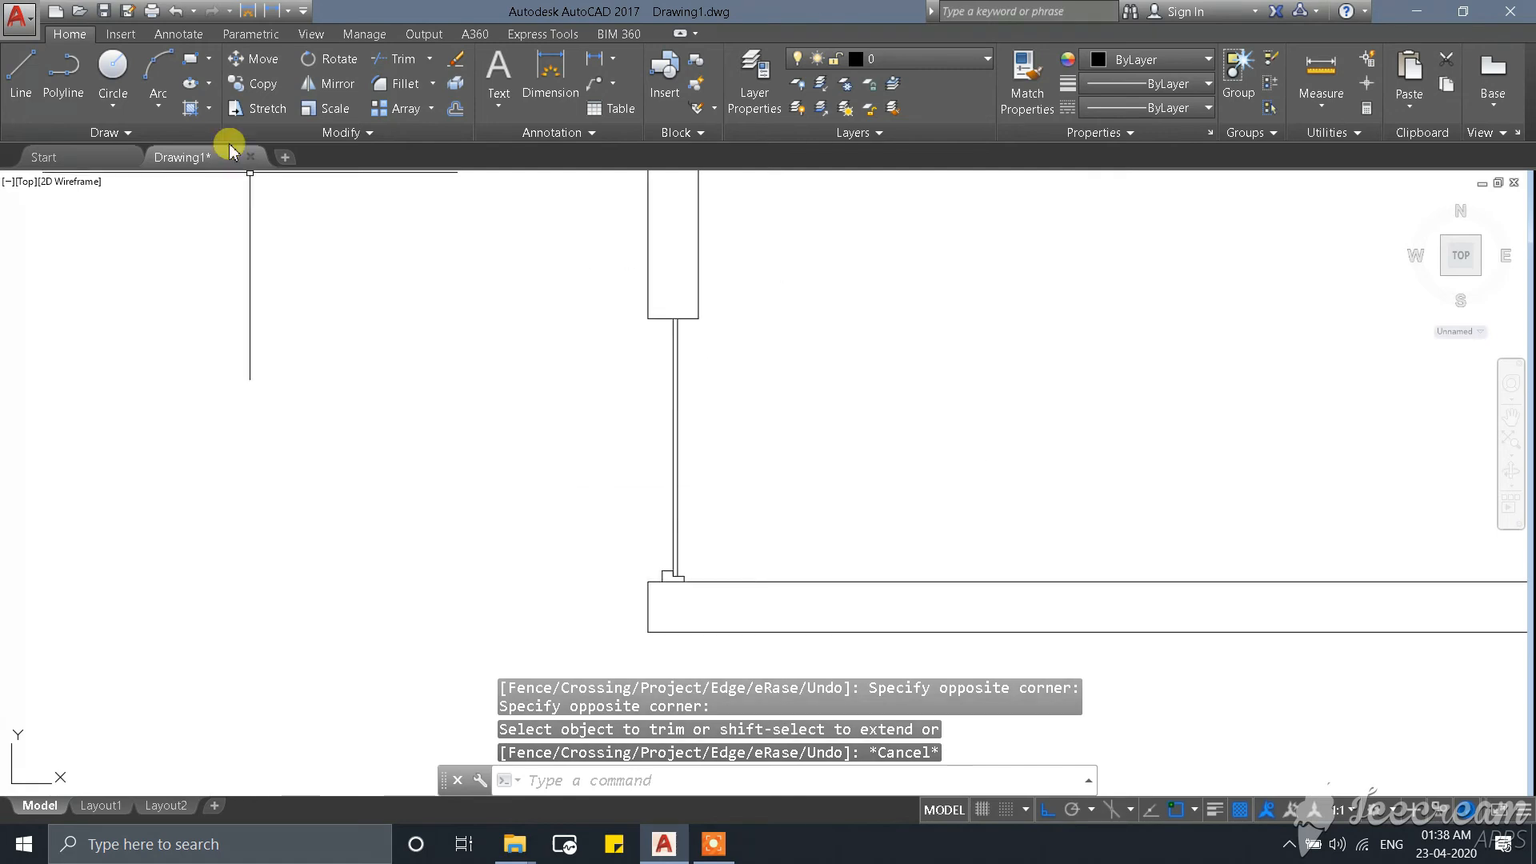
{"action": "key", "text": "Escape"}
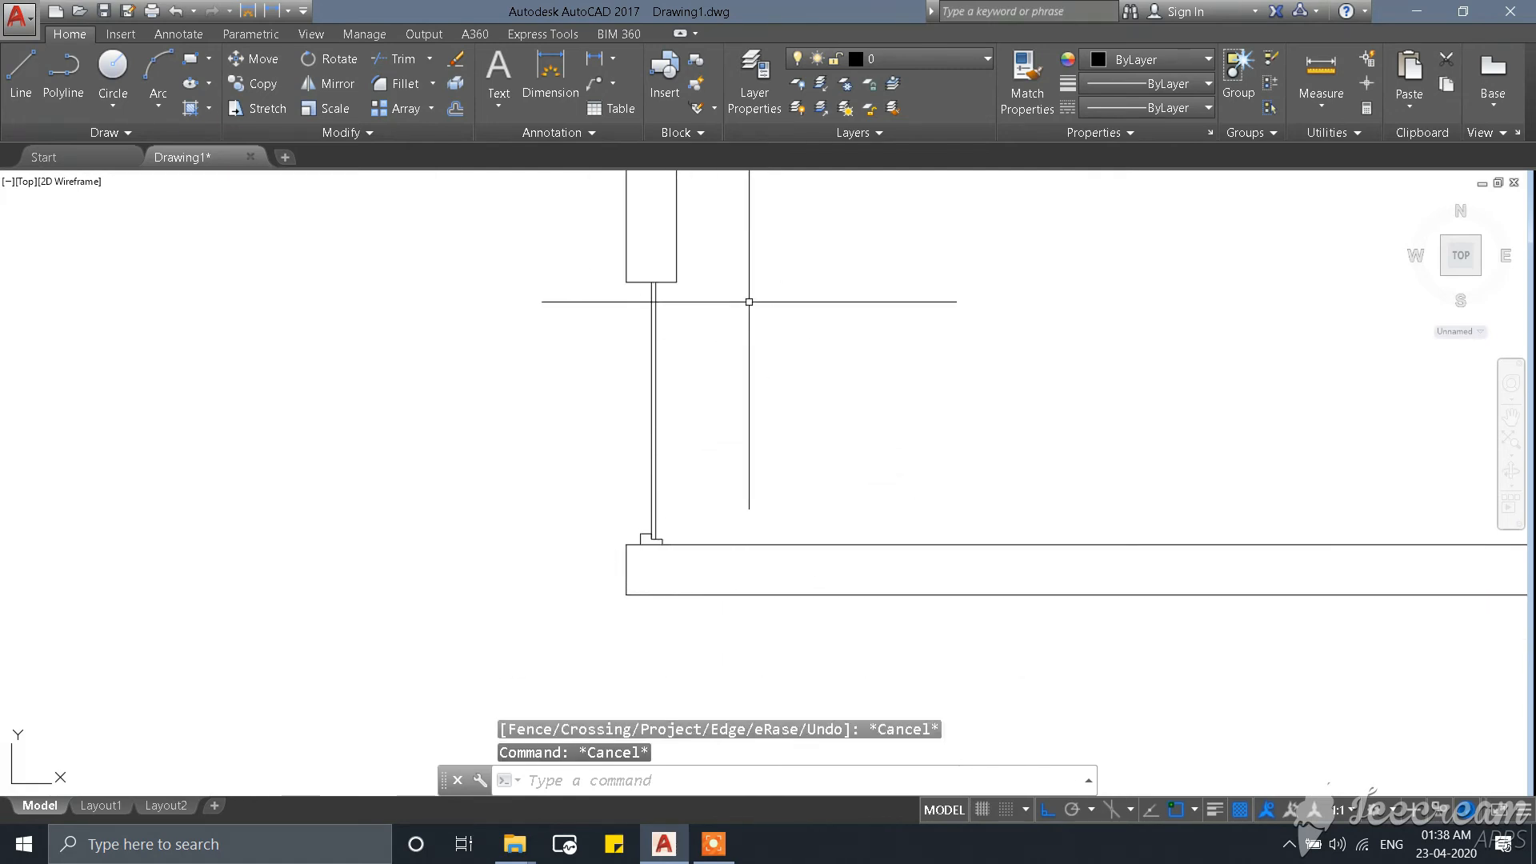
{"action": "scroll", "coordinate": [747, 302], "scroll_direction": "up", "scroll_amount": 2}
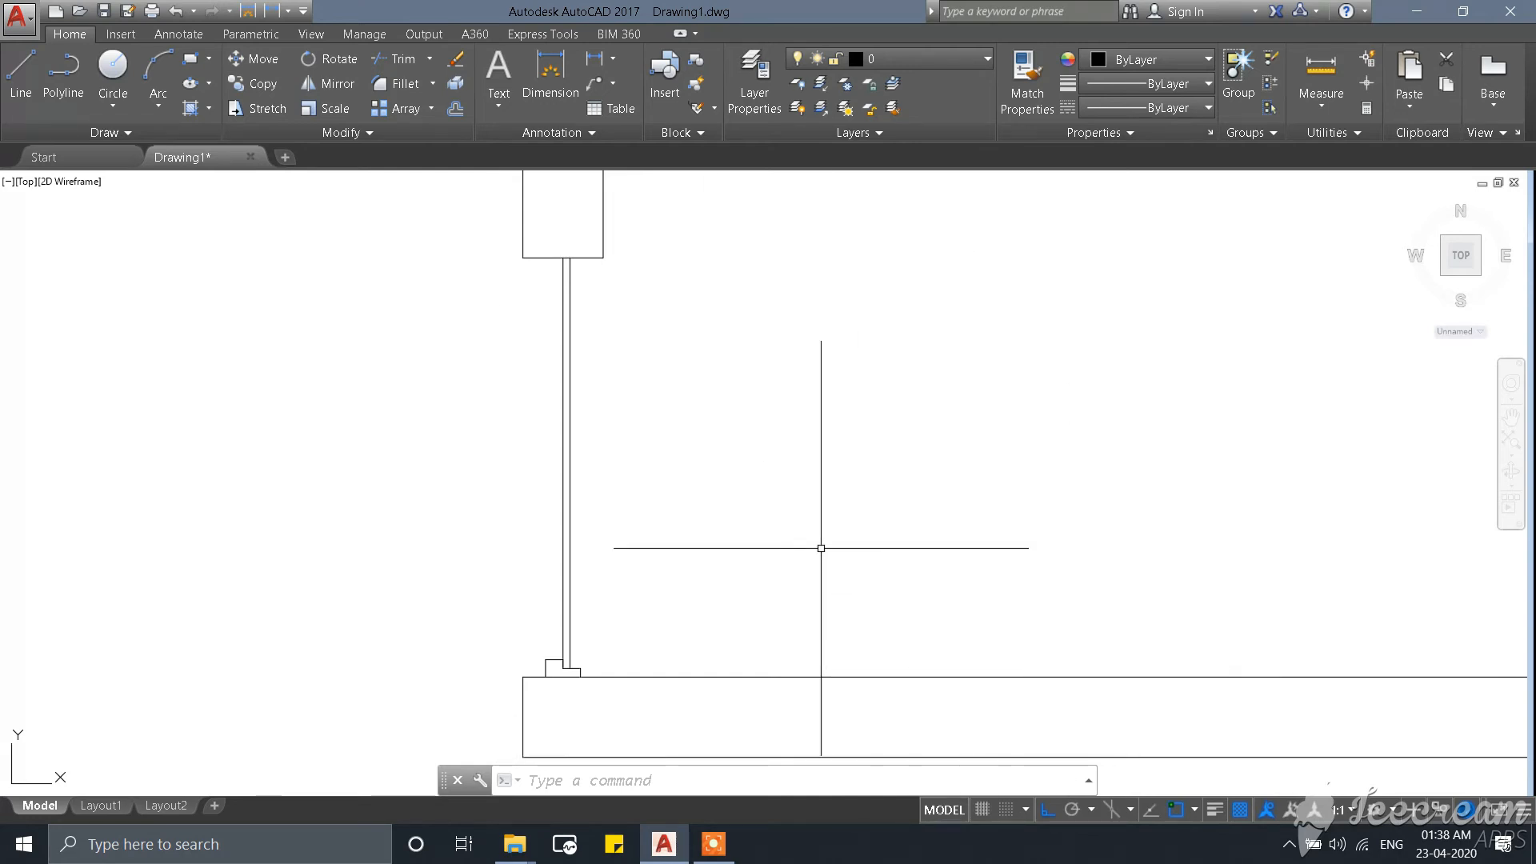
{"action": "scroll", "coordinate": [750, 560], "scroll_direction": "down", "scroll_amount": 2}
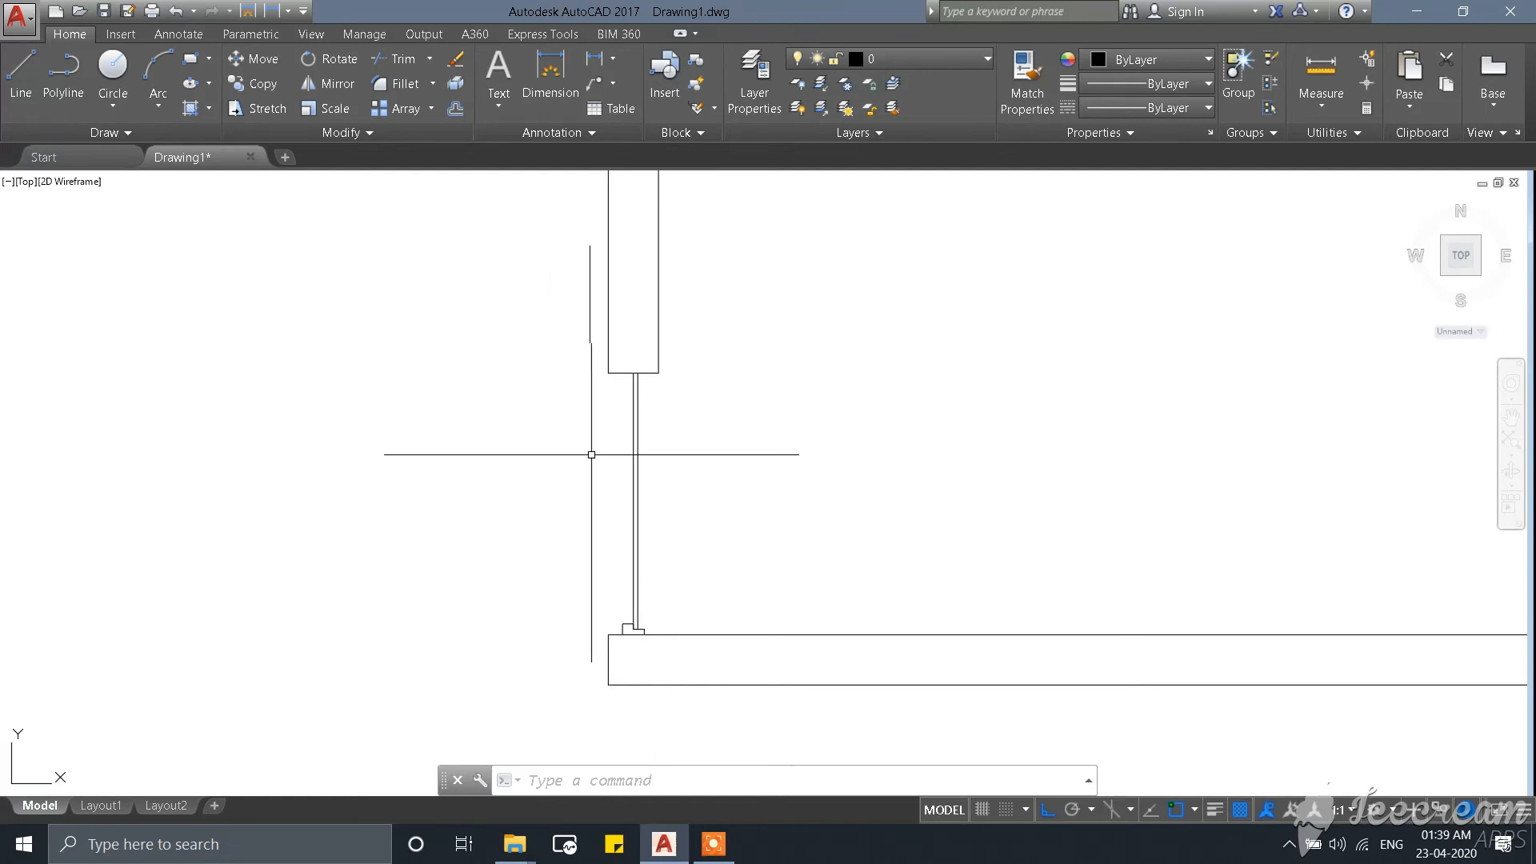
{"action": "scroll", "coordinate": [700, 606], "scroll_direction": "up", "scroll_amount": 2}
{"action": "scroll", "coordinate": [555, 498], "scroll_direction": "down", "scroll_amount": 2}
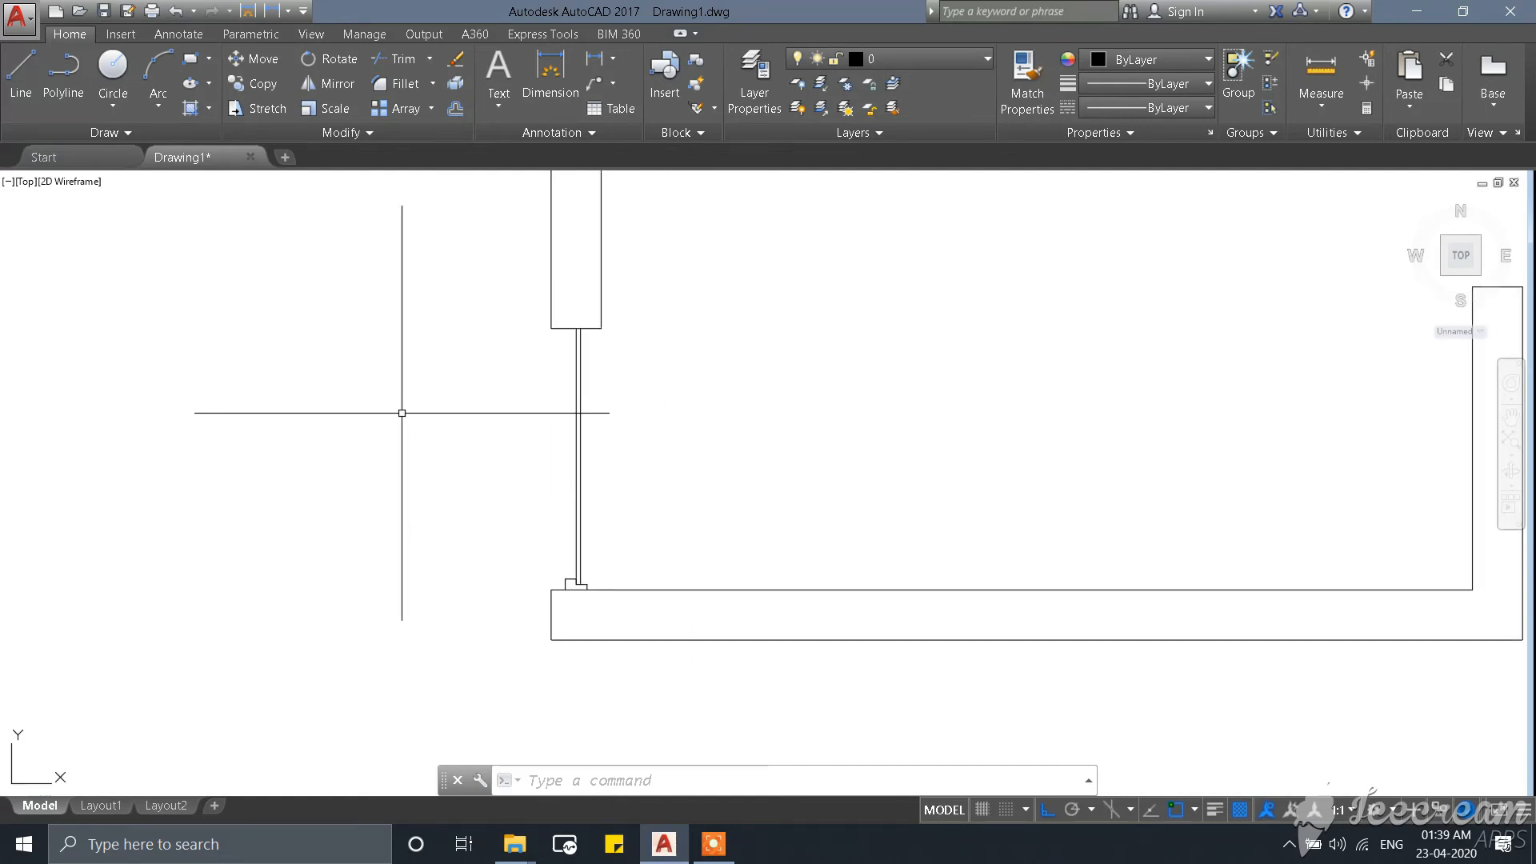
{"action": "scroll", "coordinate": [402, 413], "scroll_direction": "up", "scroll_amount": 2}
{"action": "scroll", "coordinate": [513, 404], "scroll_direction": "down", "scroll_amount": 2}
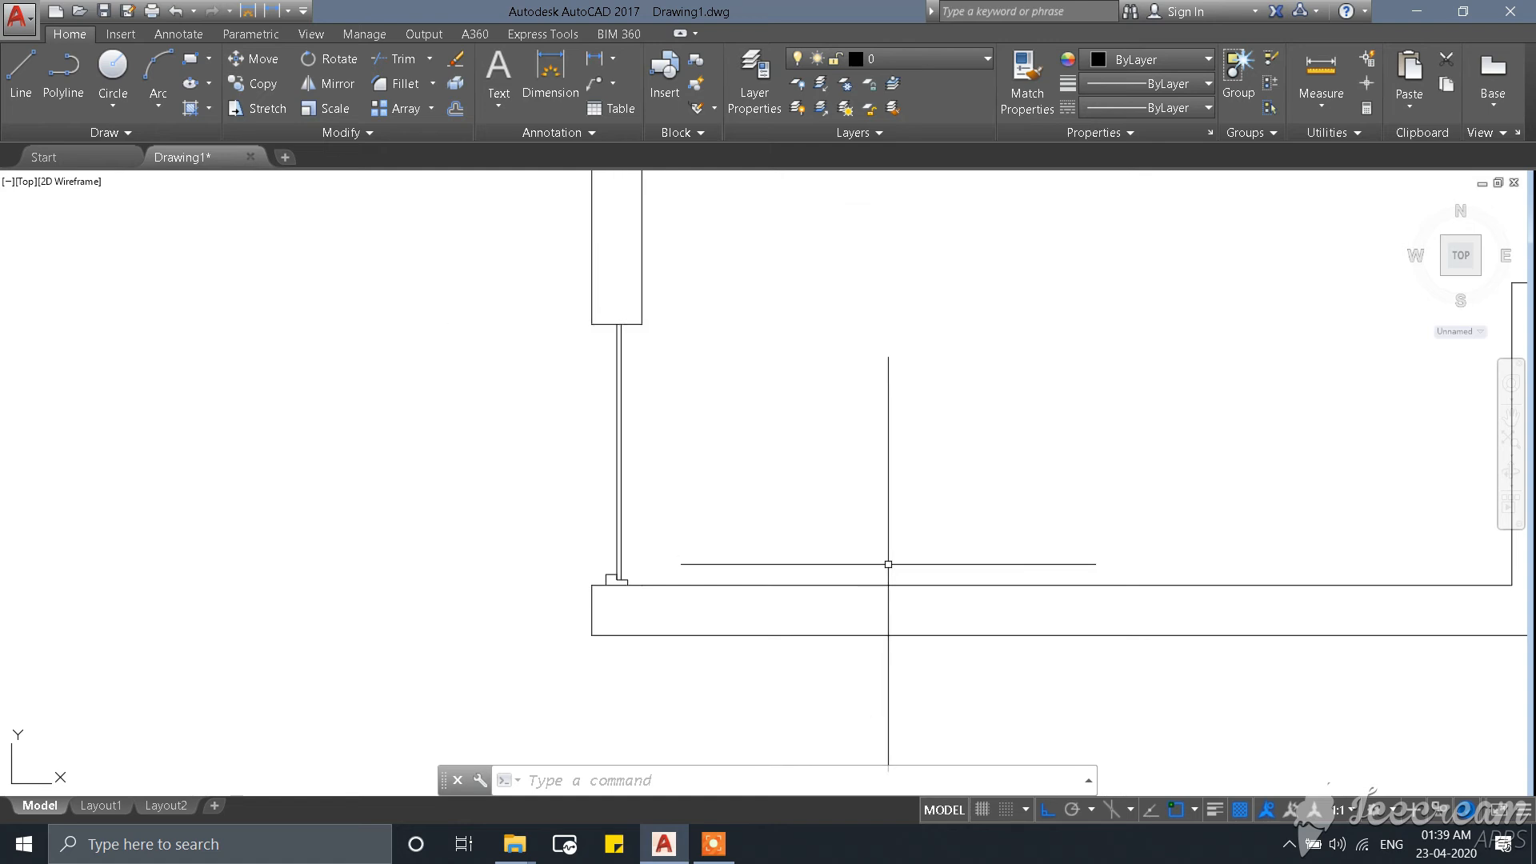
{"action": "scroll", "coordinate": [701, 485], "scroll_direction": "down", "scroll_amount": 2}
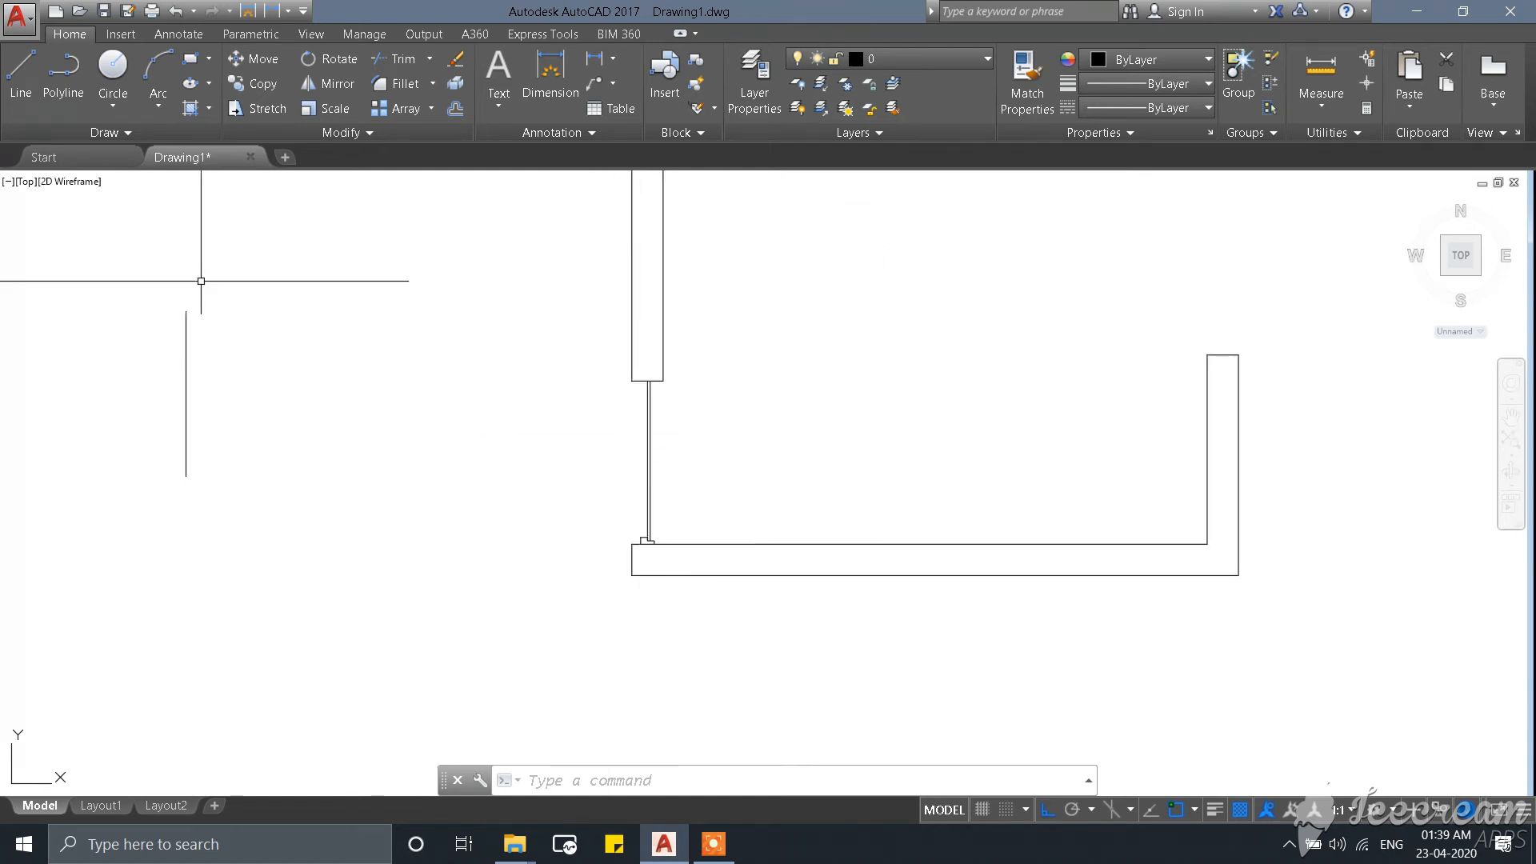
{"action": "scroll", "coordinate": [784, 506], "scroll_direction": "up", "scroll_amount": 2}
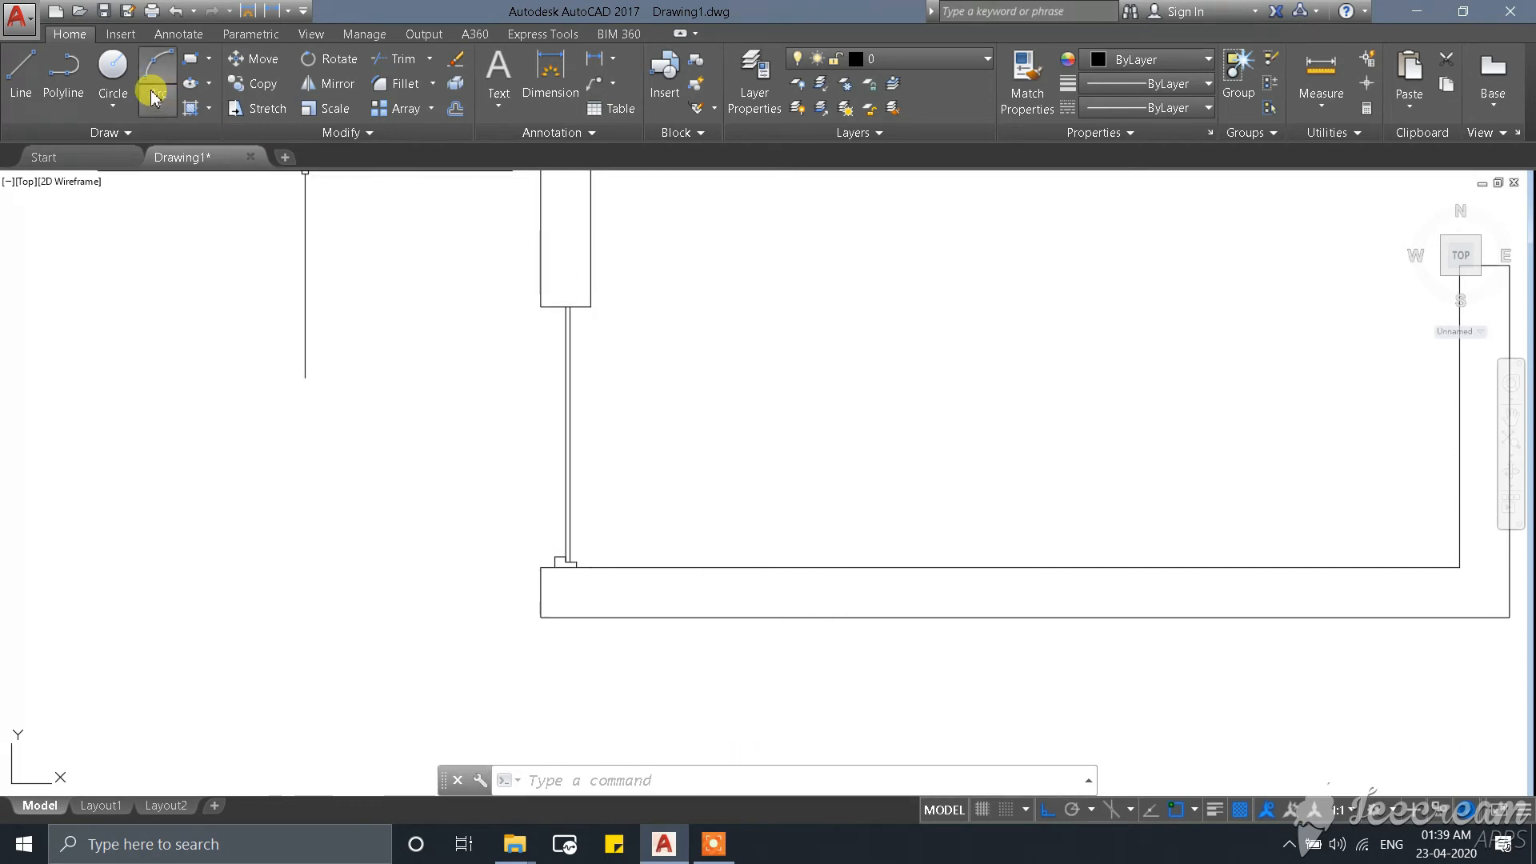
Draw a circle centred on the lower end of the door leaf's left line, with its radius reaching that line's upper end.
{"action": "left_click", "coordinate": [112, 82]}
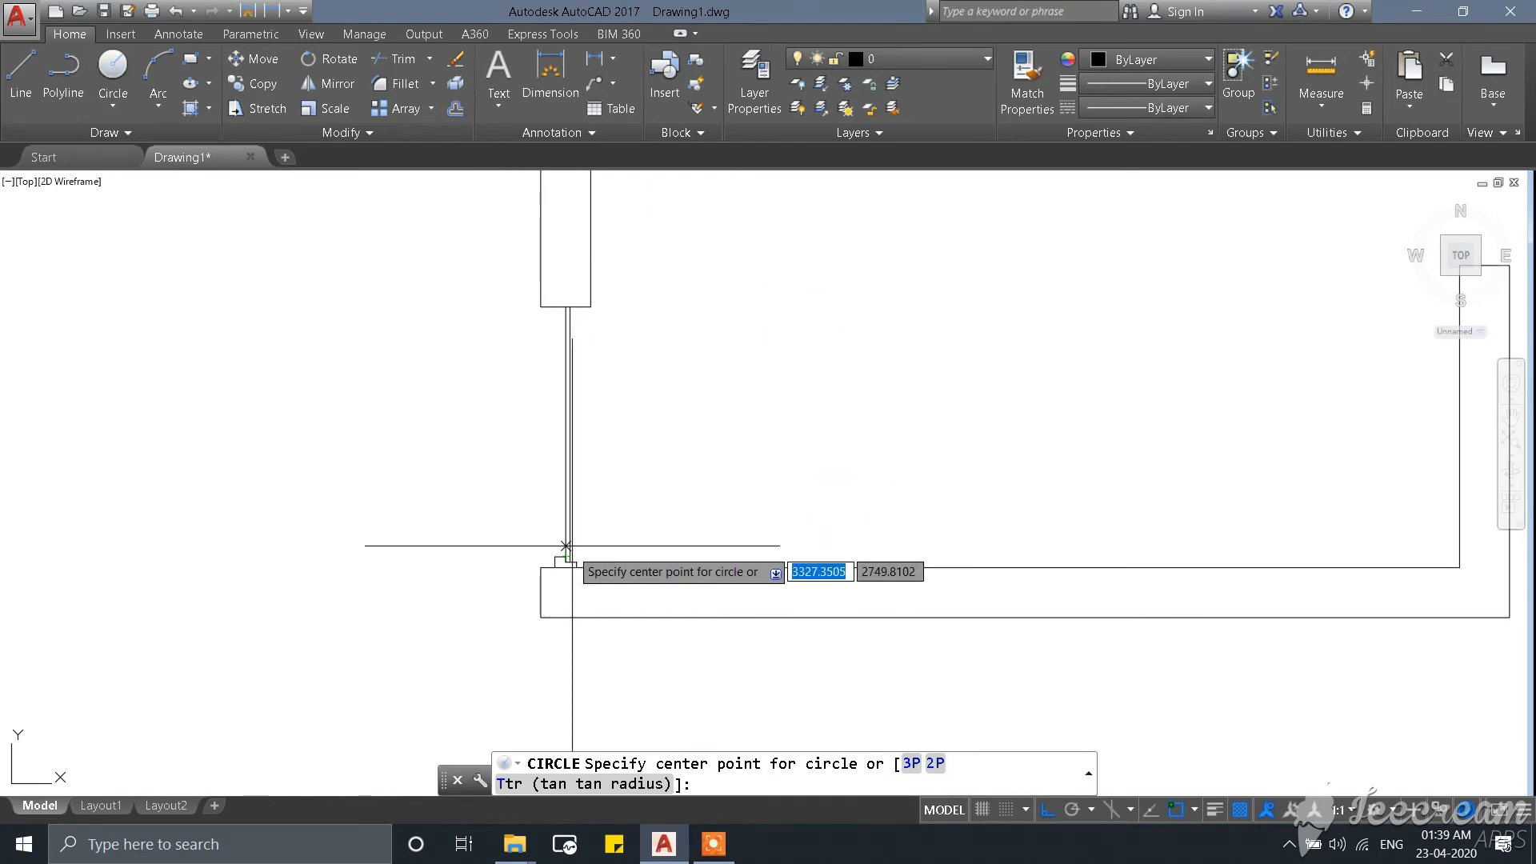
{"action": "key", "text": "Escape"}
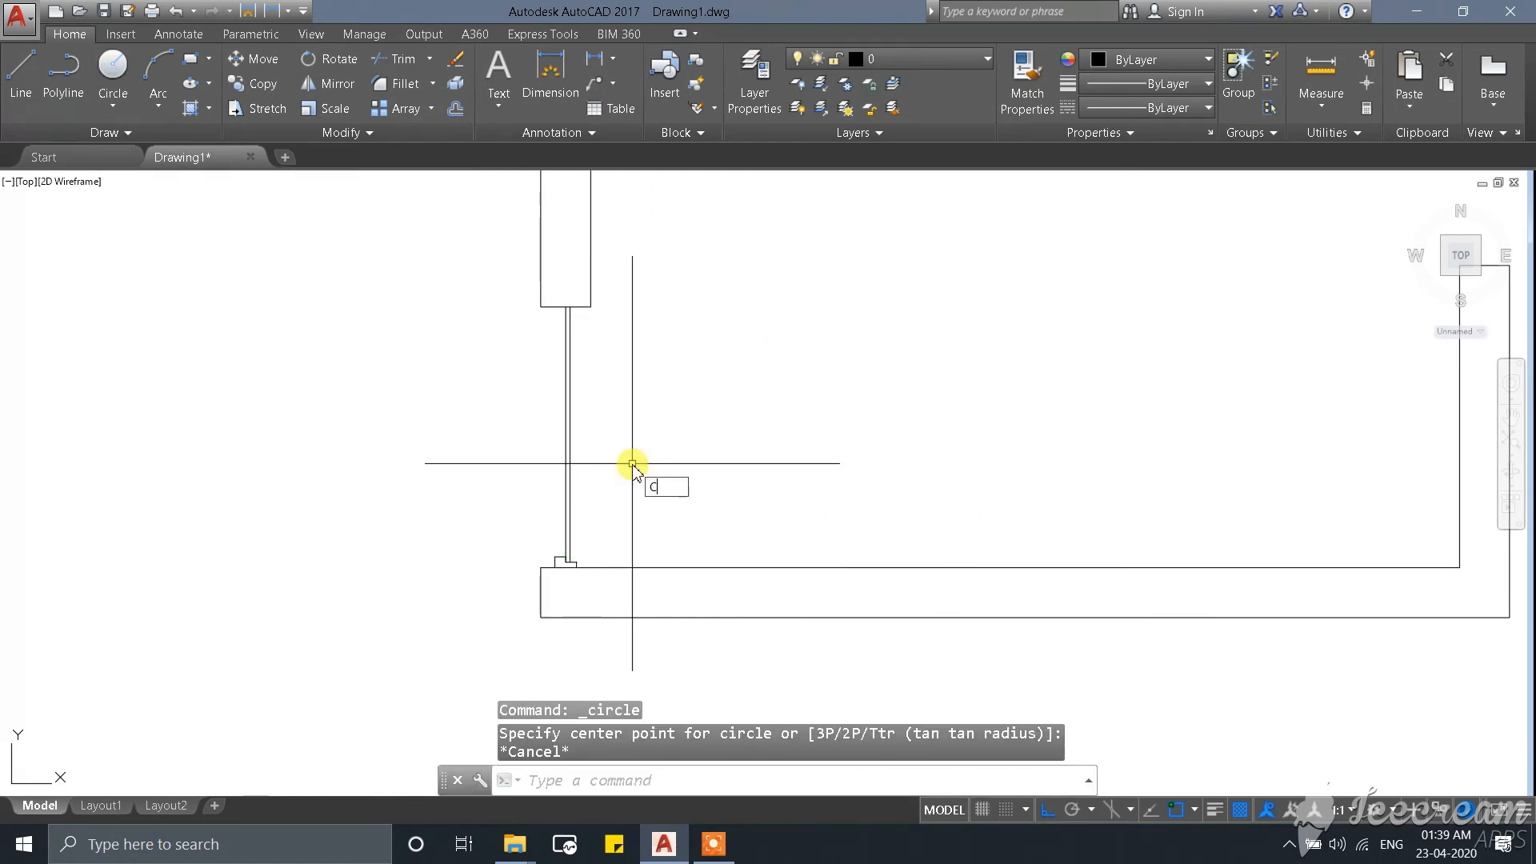
{"action": "type", "text": "C"}
{"action": "key", "text": "Return"}
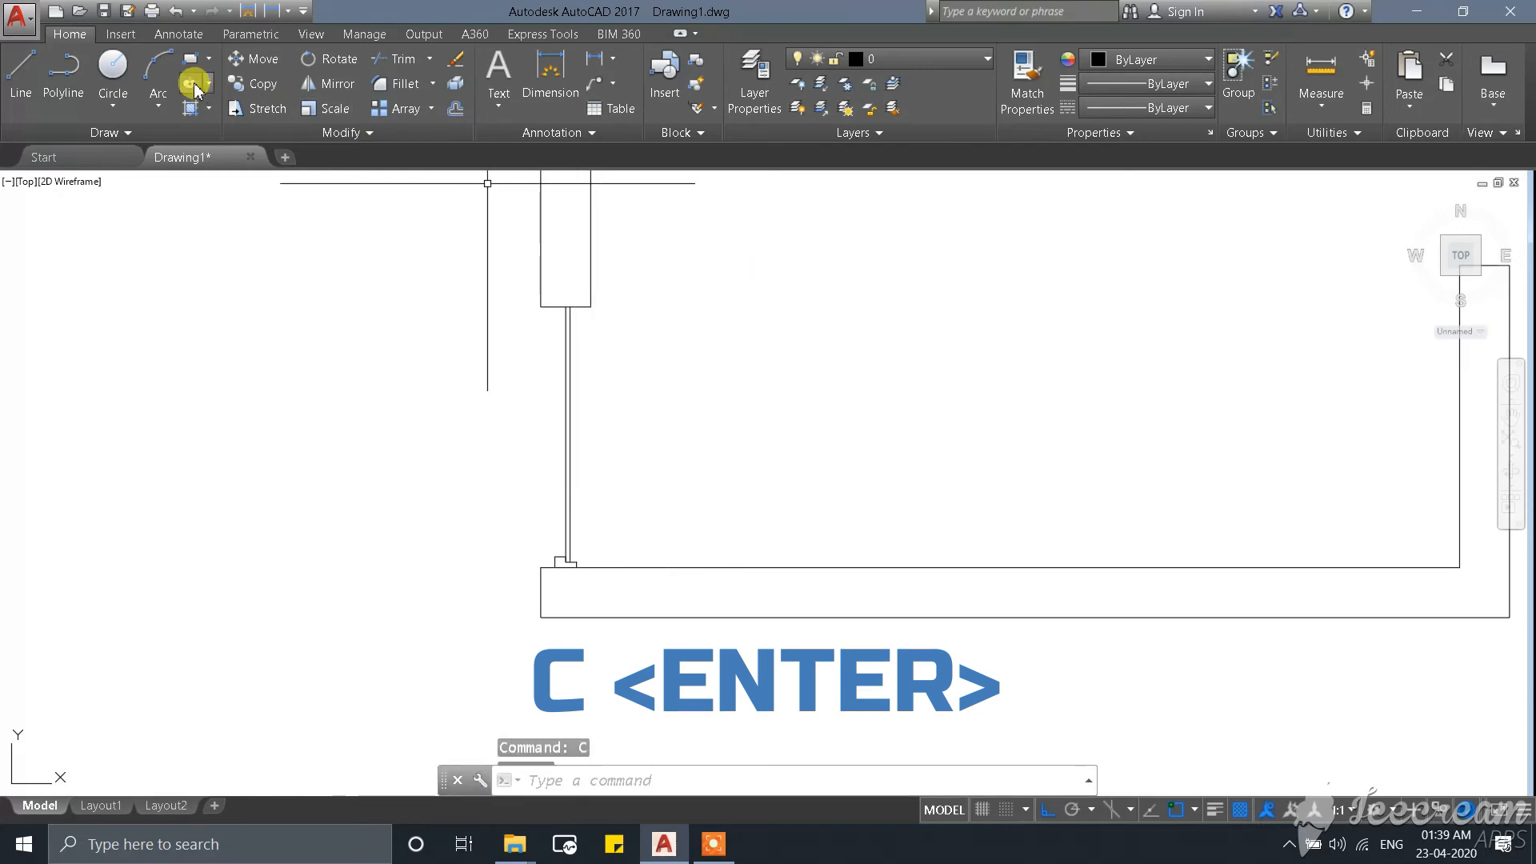
{"action": "scroll", "coordinate": [566, 563], "scroll_direction": "up", "scroll_amount": 3}
{"action": "left_click", "coordinate": [560, 564]}
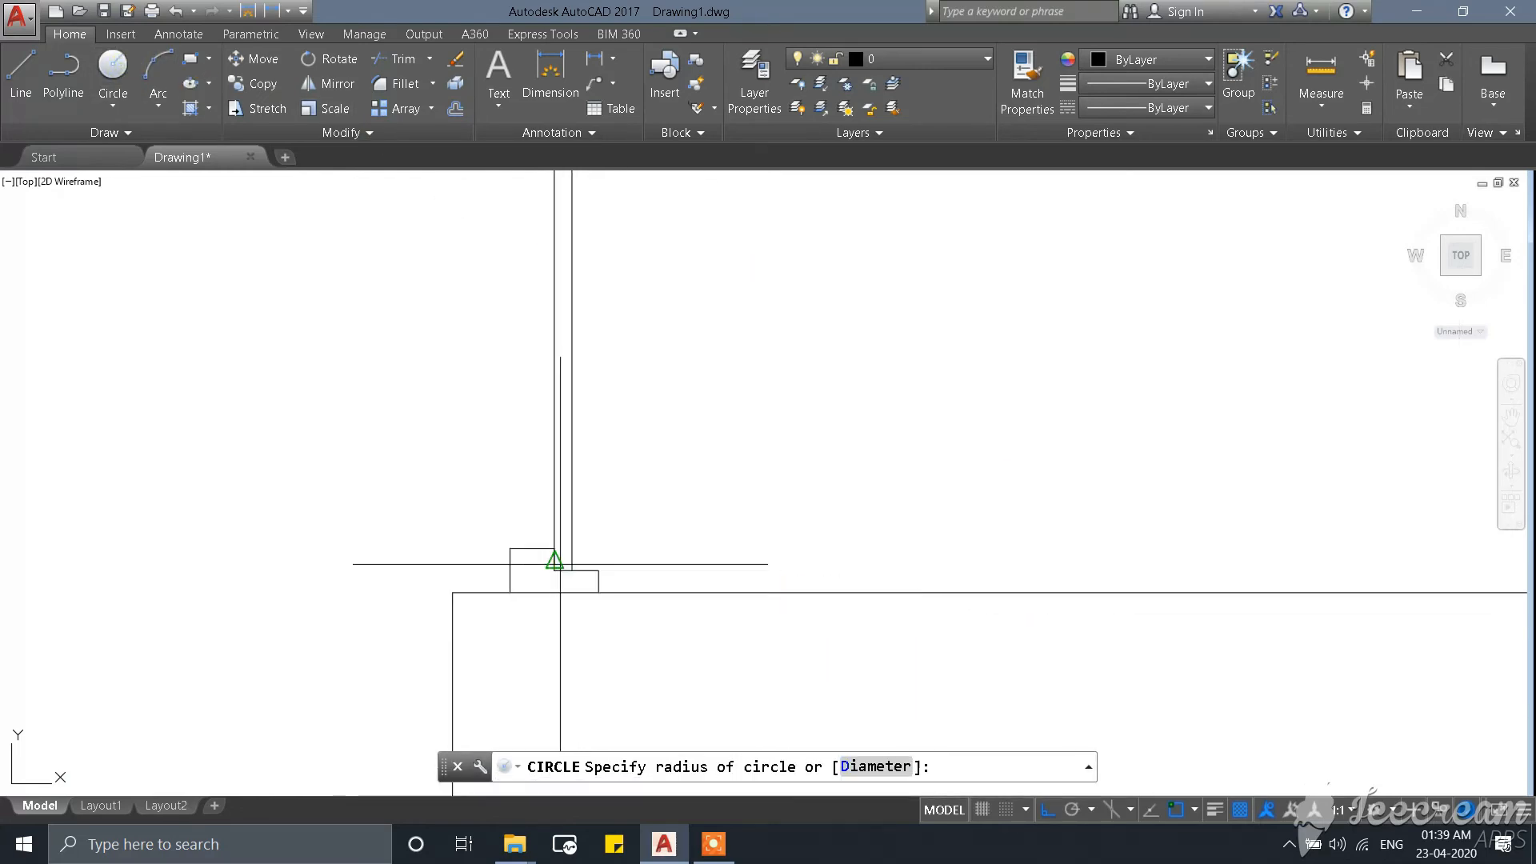
{"action": "scroll", "coordinate": [560, 560], "scroll_direction": "down", "scroll_amount": 3}
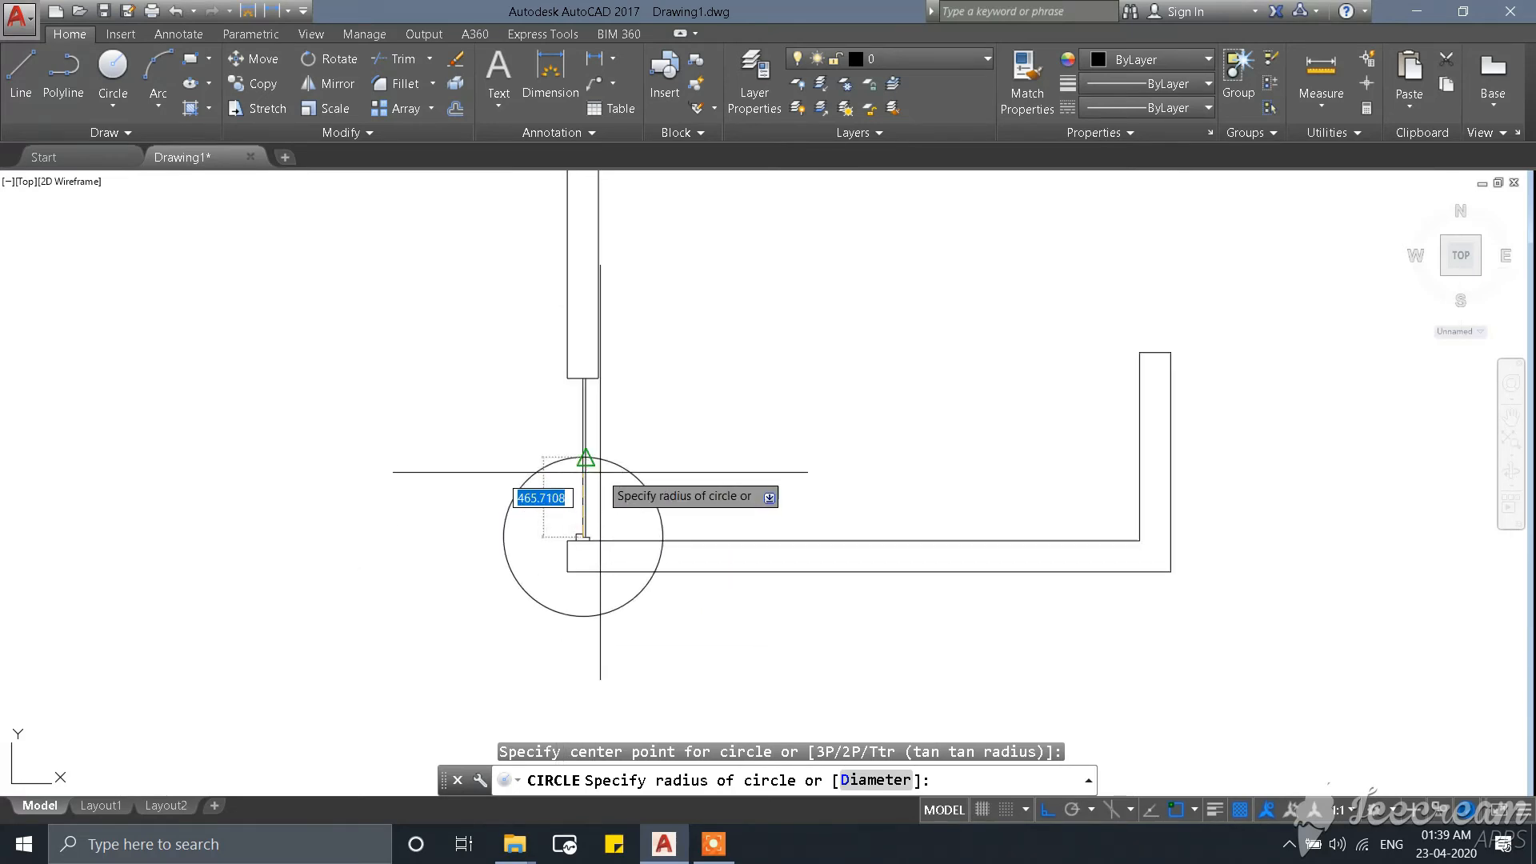
{"action": "scroll", "coordinate": [584, 532], "scroll_direction": "up", "scroll_amount": 3}
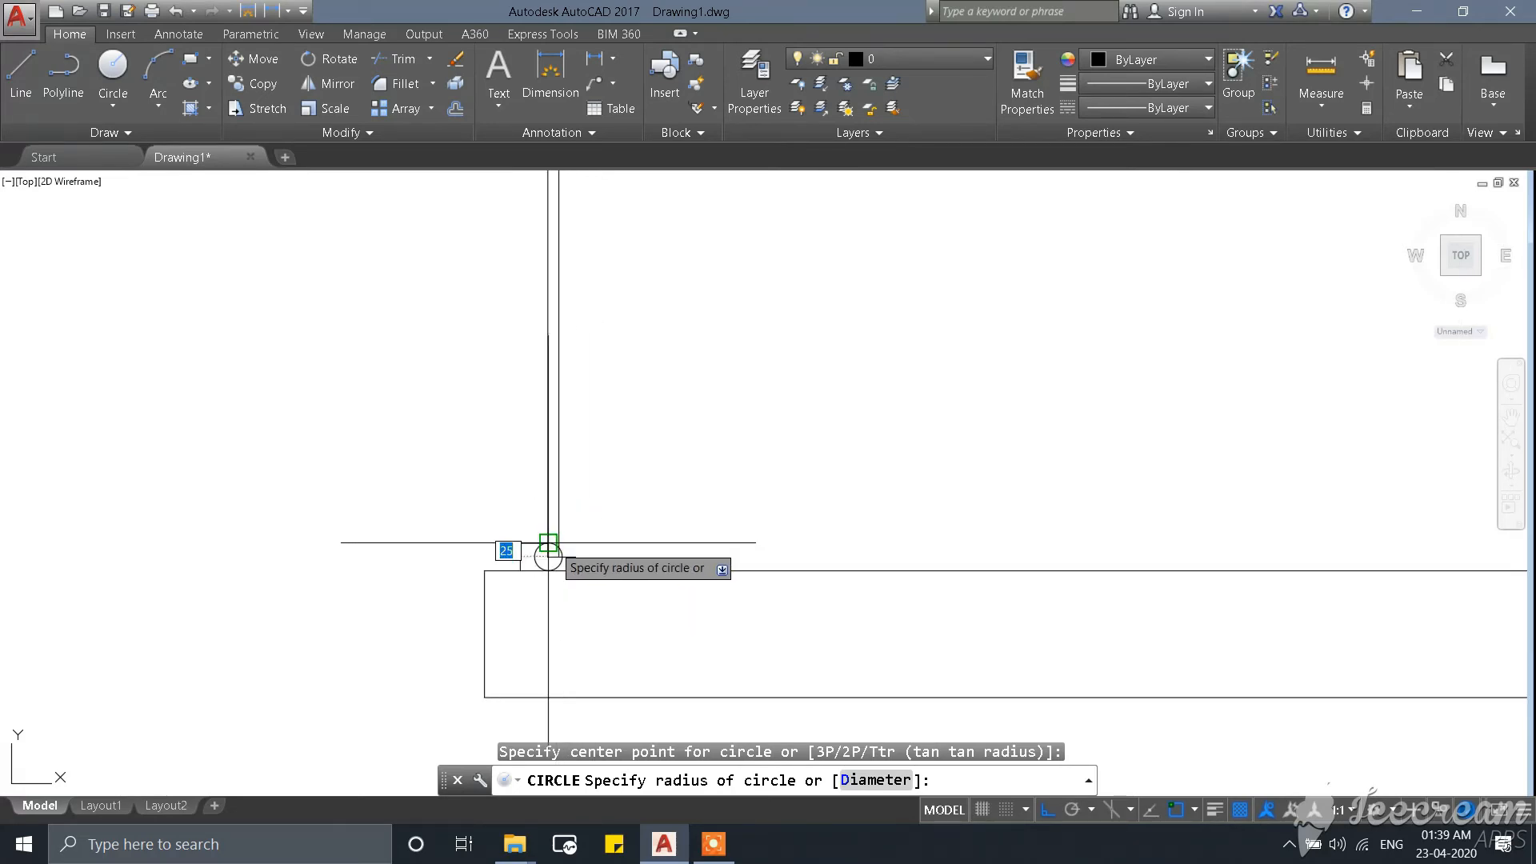
{"action": "scroll", "coordinate": [548, 544], "scroll_direction": "down", "scroll_amount": 5}
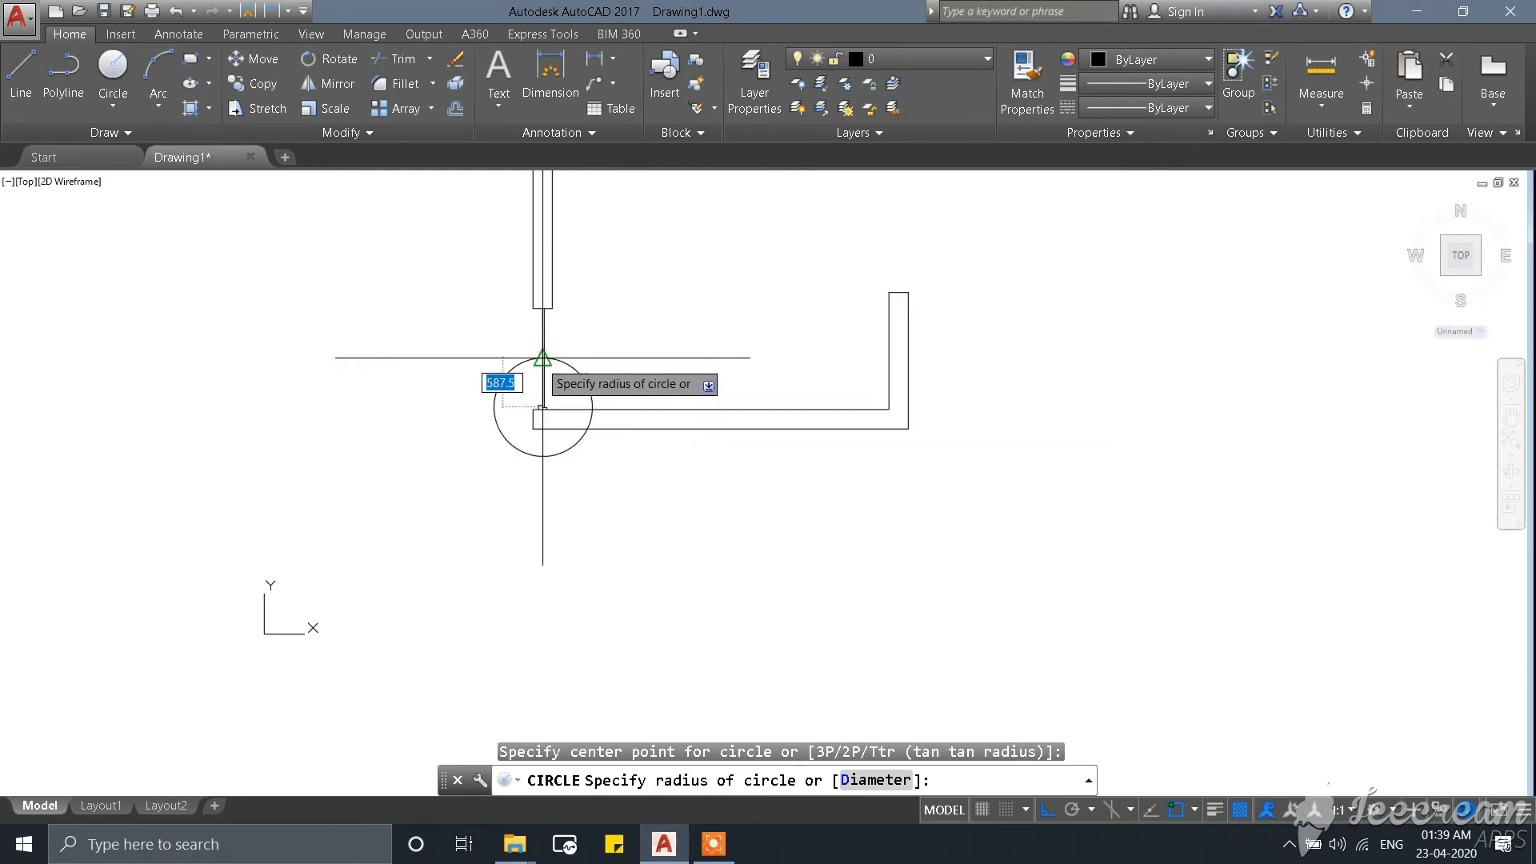
{"action": "scroll", "coordinate": [542, 358], "scroll_direction": "up", "scroll_amount": 6}
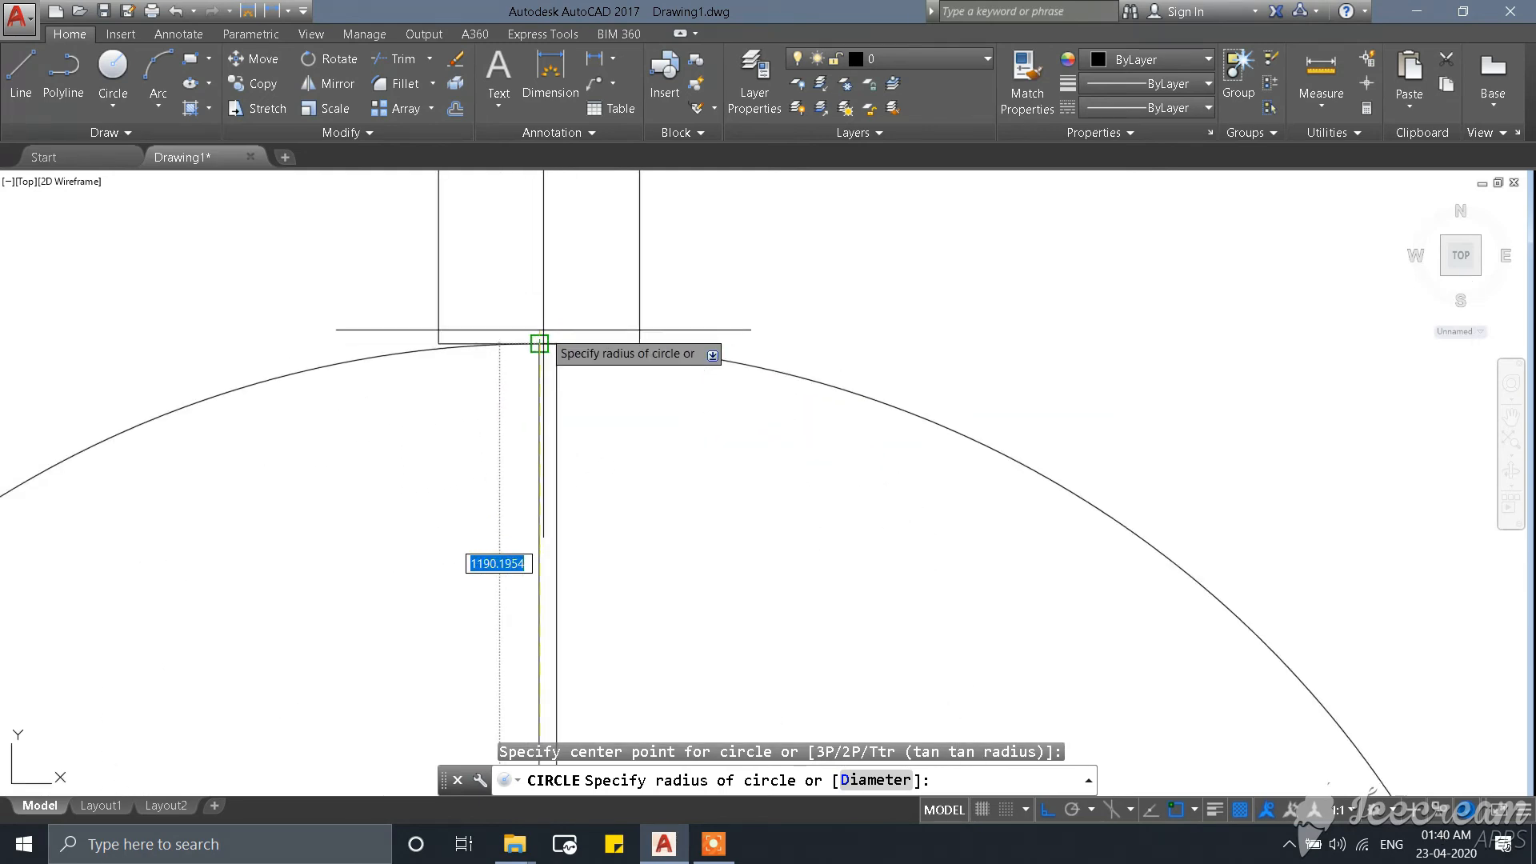
{"action": "left_click", "coordinate": [539, 344]}
{"action": "scroll", "coordinate": [539, 336], "scroll_direction": "down", "scroll_amount": 5}
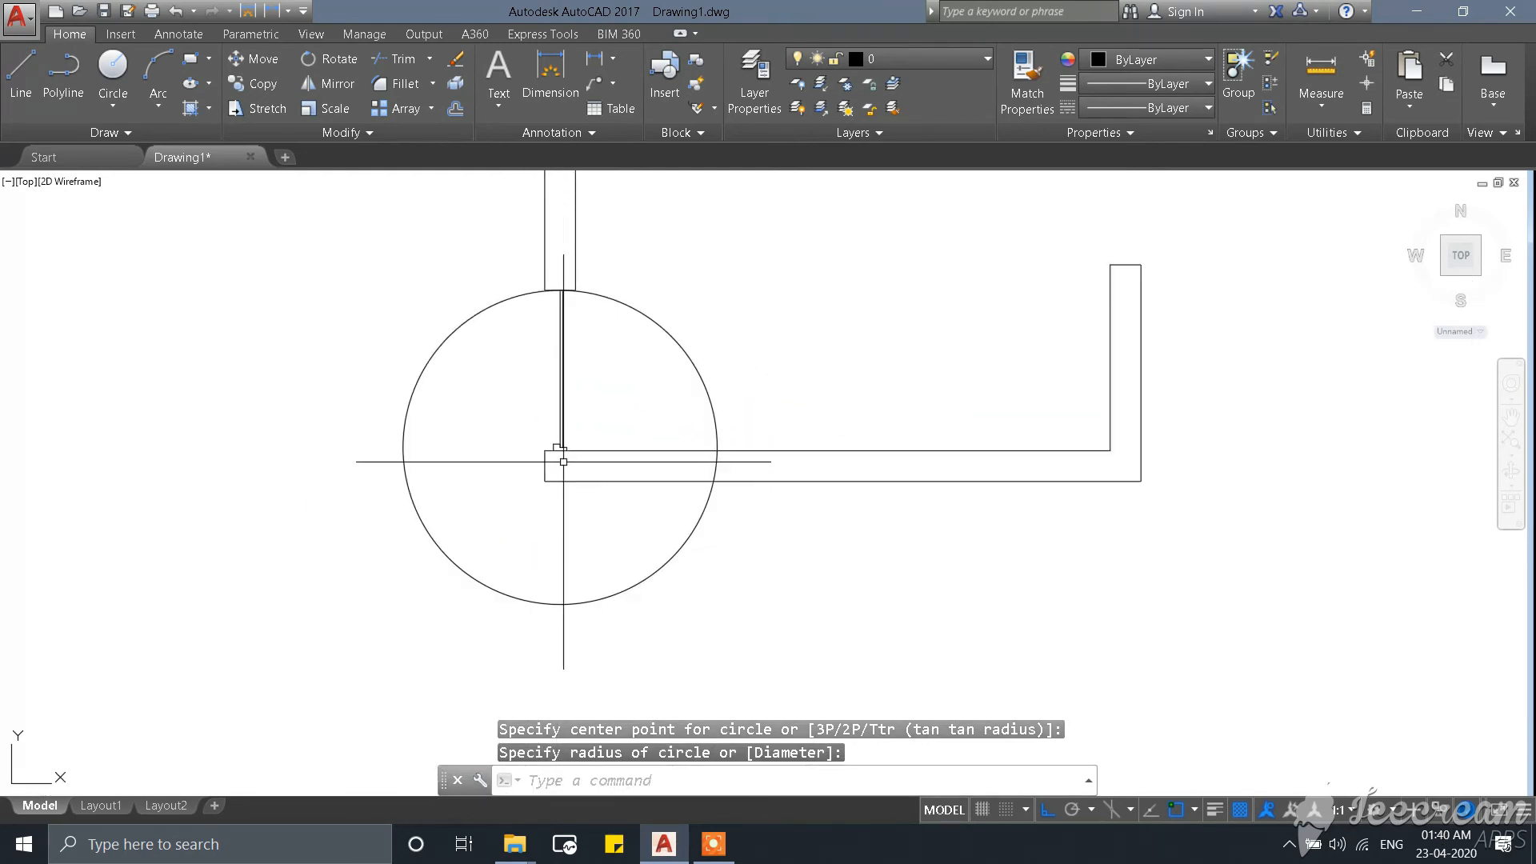
{"action": "scroll", "coordinate": [579, 288], "scroll_direction": "up", "scroll_amount": 3}
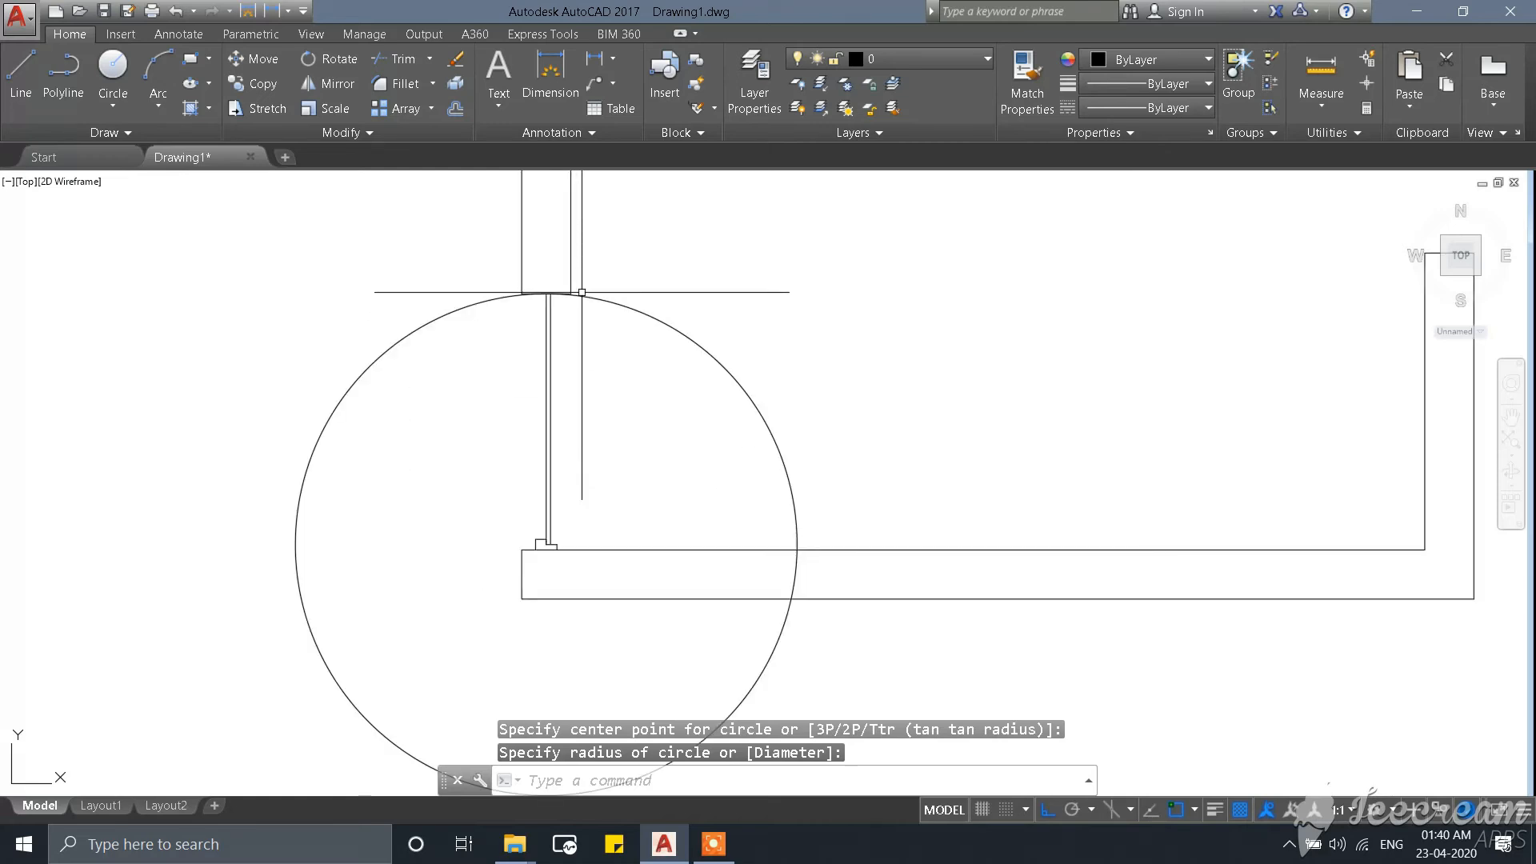
{"action": "key", "text": "Escape"}
{"action": "key", "text": "Escape"}
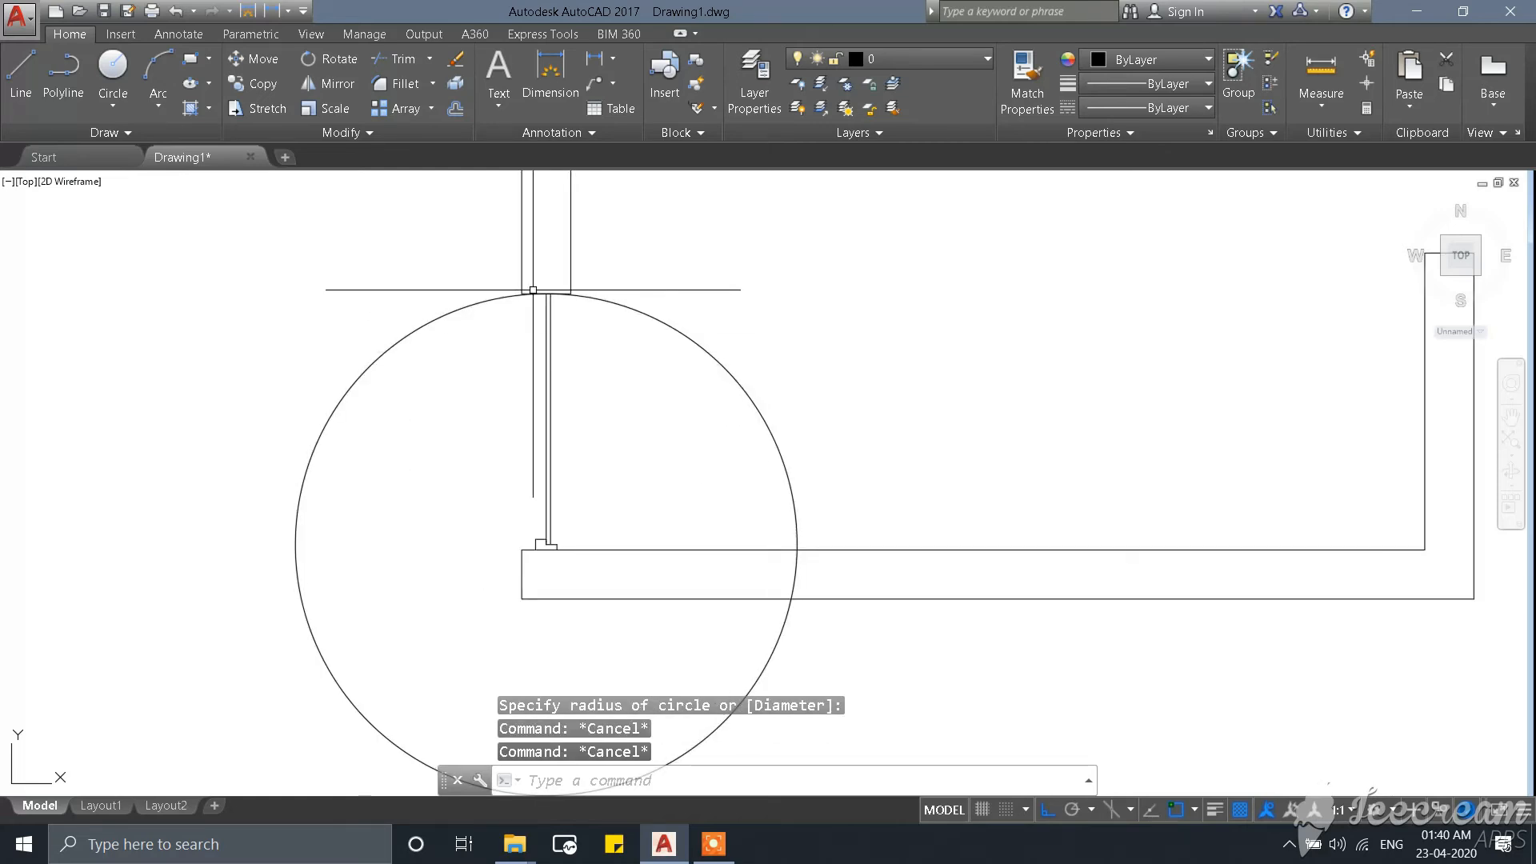
Trim the circle to a quarter door-swing arc between the upper wall's end and the bottom wall, using all objects as cutting edges.
{"action": "type", "text": "tr"}
{"action": "key", "text": "Return"}
{"action": "key", "text": "Return"}
{"action": "scroll", "coordinate": [524, 286], "scroll_direction": "up", "scroll_amount": 5}
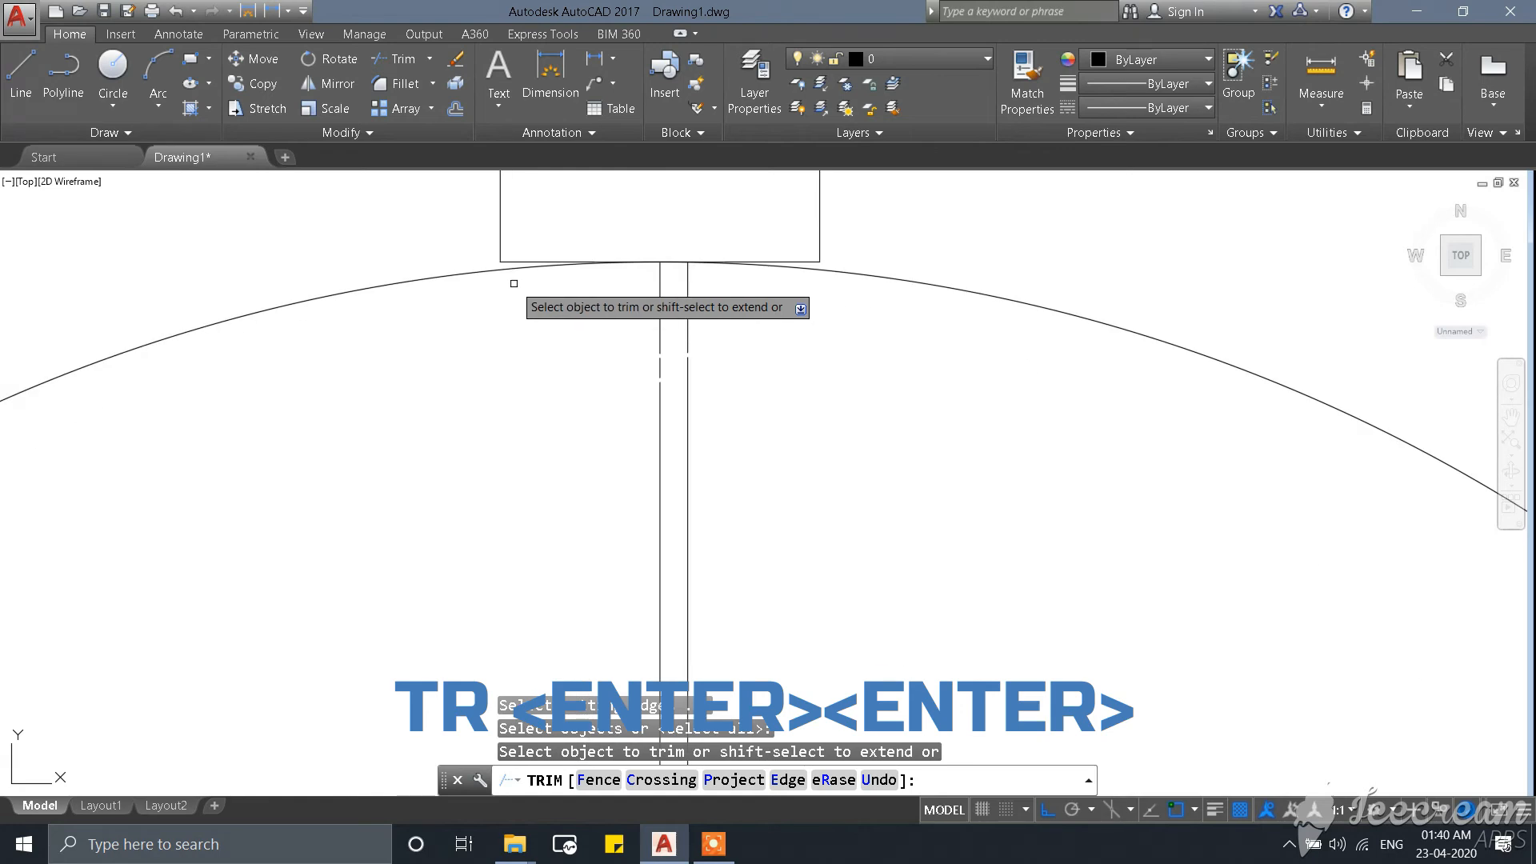
{"action": "left_click", "coordinate": [506, 267]}
{"action": "scroll", "coordinate": [535, 230], "scroll_direction": "down", "scroll_amount": 6}
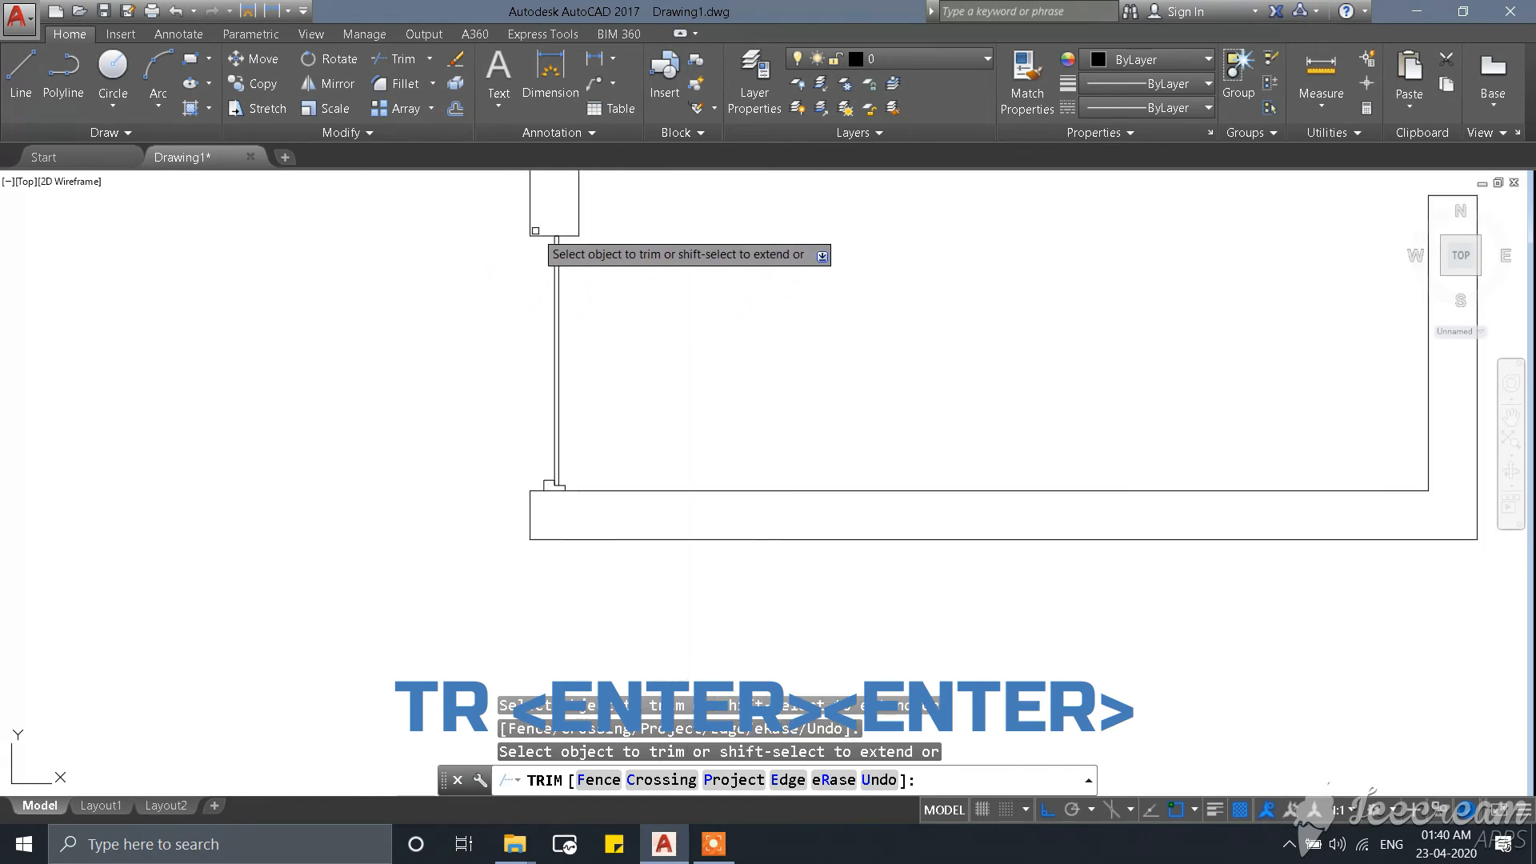
{"action": "key", "text": "ctrl+z"}
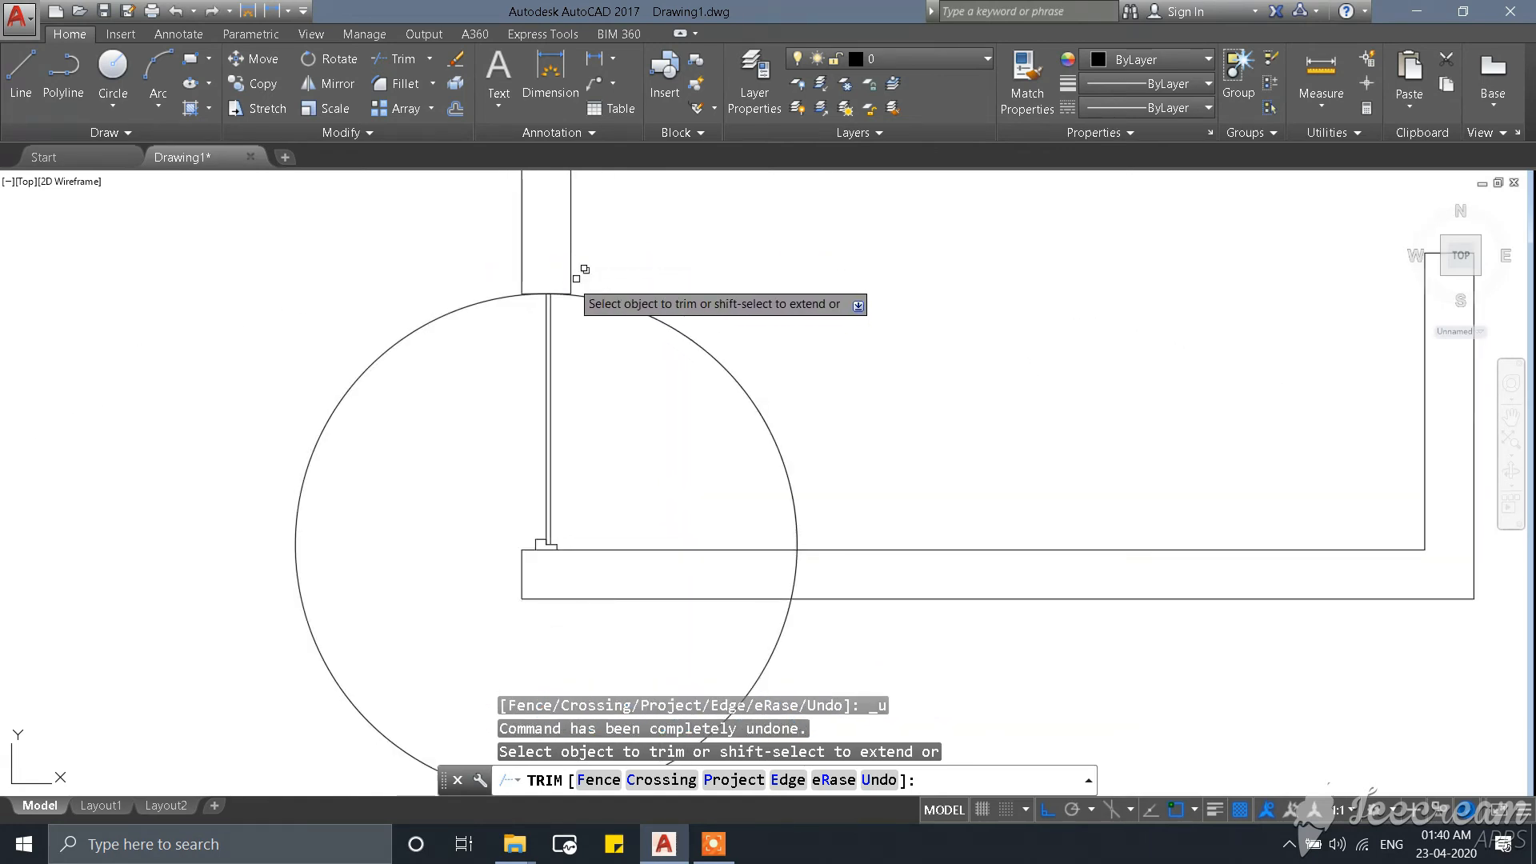
{"action": "scroll", "coordinate": [645, 394], "scroll_direction": "down", "scroll_amount": 2}
{"action": "scroll", "coordinate": [760, 462], "scroll_direction": "up", "scroll_amount": 5}
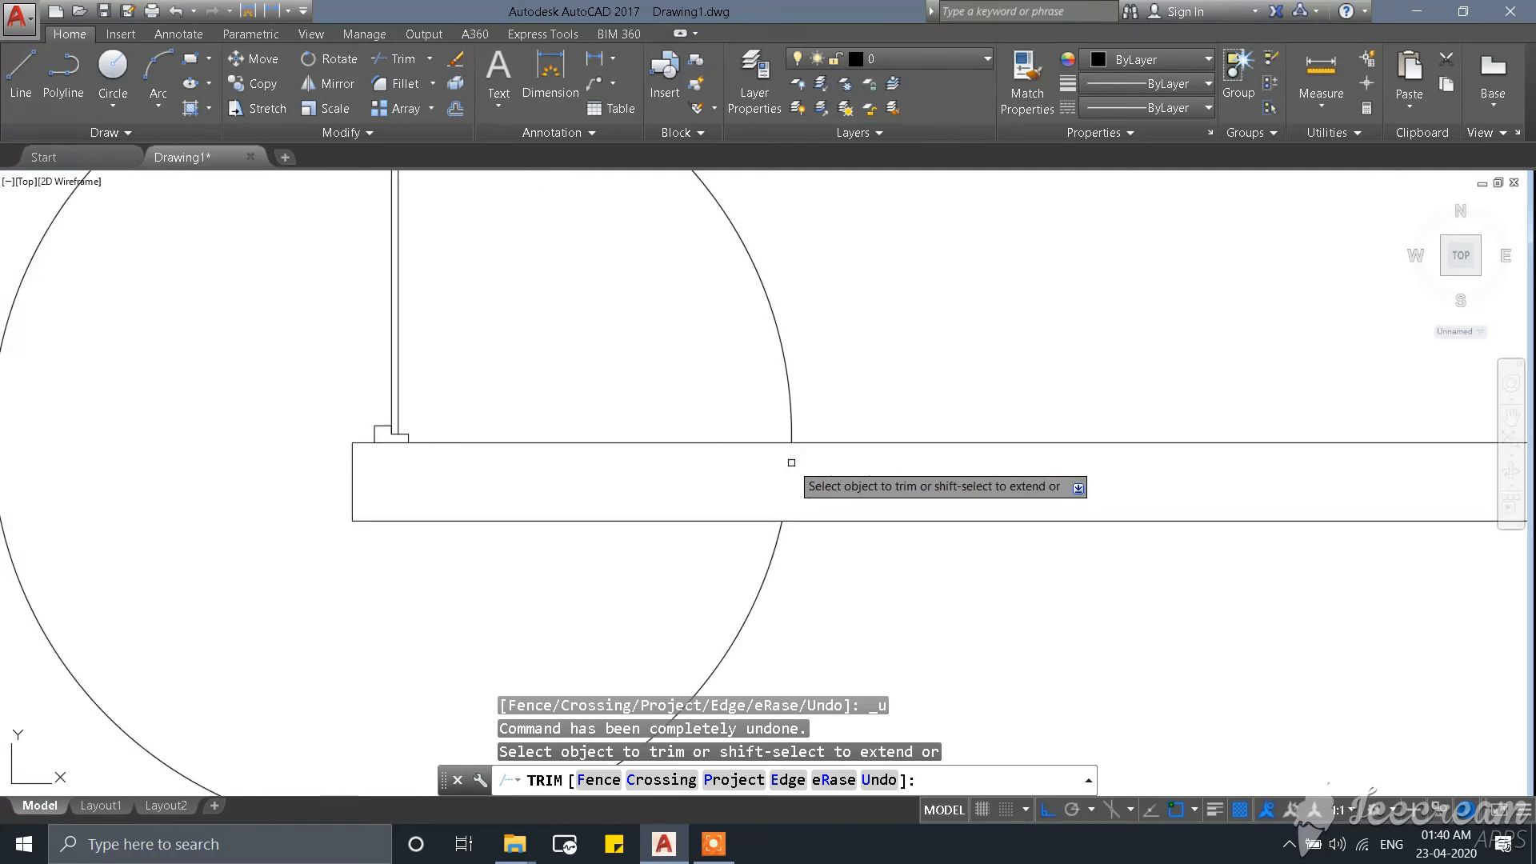
{"action": "left_click", "coordinate": [791, 463]}
{"action": "scroll", "coordinate": [792, 468], "scroll_direction": "down", "scroll_amount": 5}
{"action": "scroll", "coordinate": [684, 382], "scroll_direction": "up", "scroll_amount": 6}
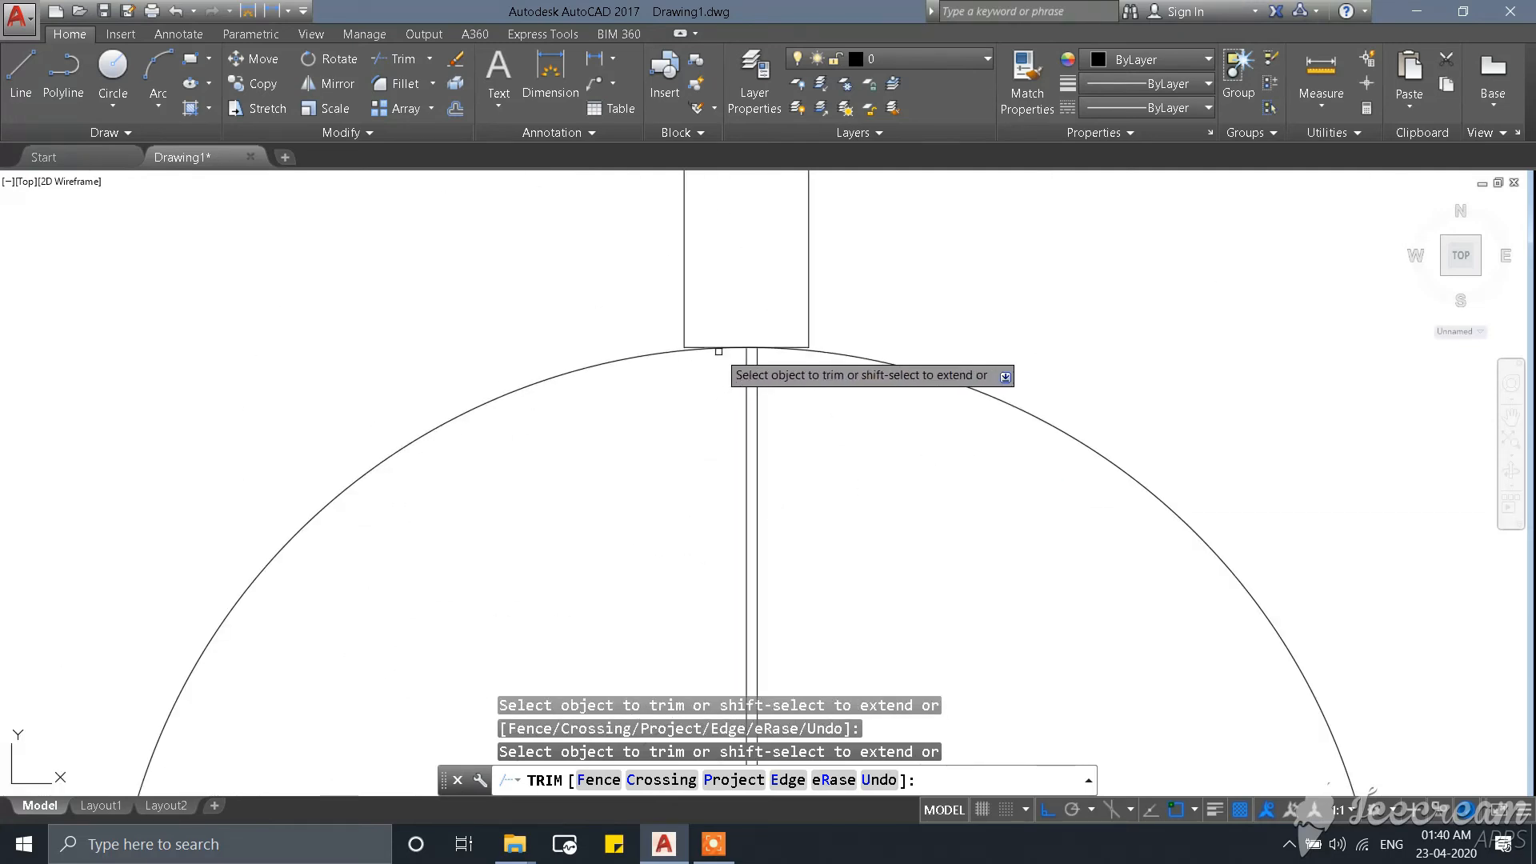
{"action": "left_click", "coordinate": [672, 349]}
{"action": "scroll", "coordinate": [704, 448], "scroll_direction": "down", "scroll_amount": 5}
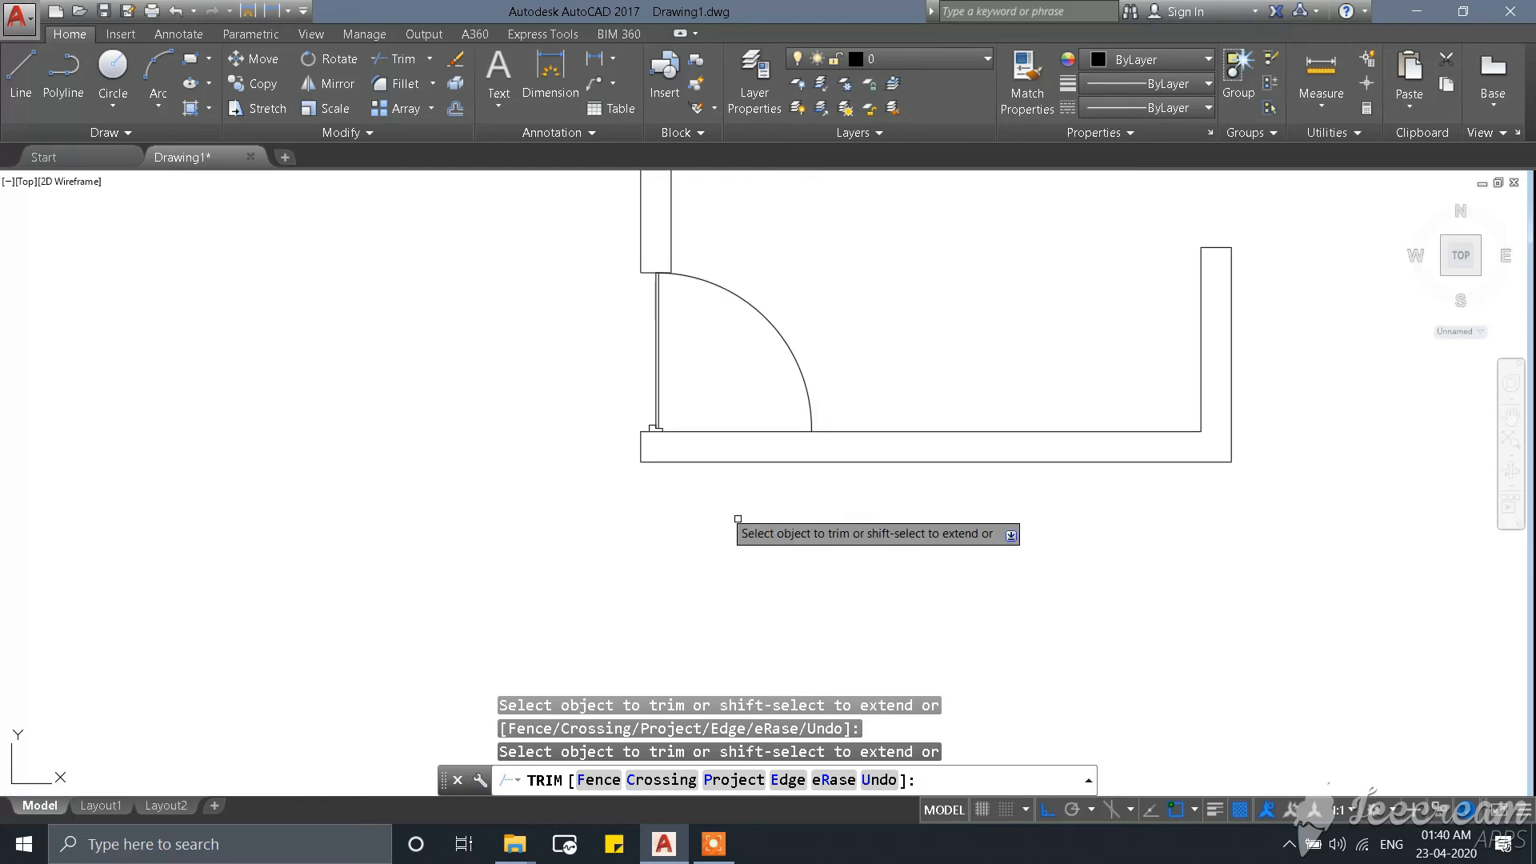
{"action": "key", "text": "Escape"}
{"action": "key", "text": "Escape"}
{"action": "scroll", "coordinate": [693, 312], "scroll_direction": "up", "scroll_amount": 4}
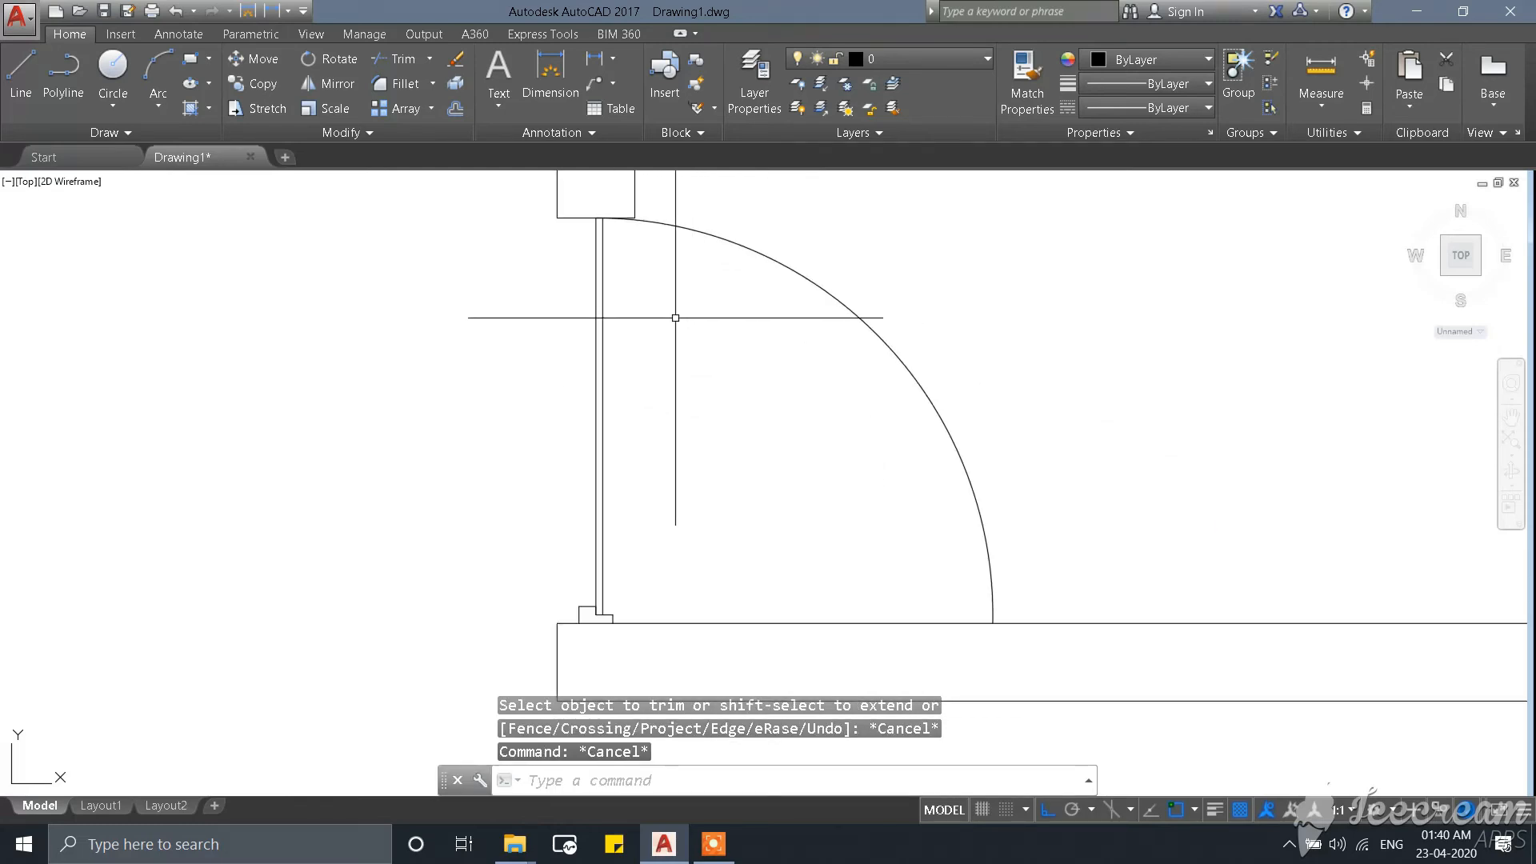
{"action": "left_click", "coordinate": [672, 315]}
{"action": "left_click", "coordinate": [473, 346]}
{"action": "scroll", "coordinate": [608, 402], "scroll_direction": "down", "scroll_amount": 4}
{"action": "scroll", "coordinate": [604, 333], "scroll_direction": "up", "scroll_amount": 4}
{"action": "mouse_move", "coordinate": [607, 332]}
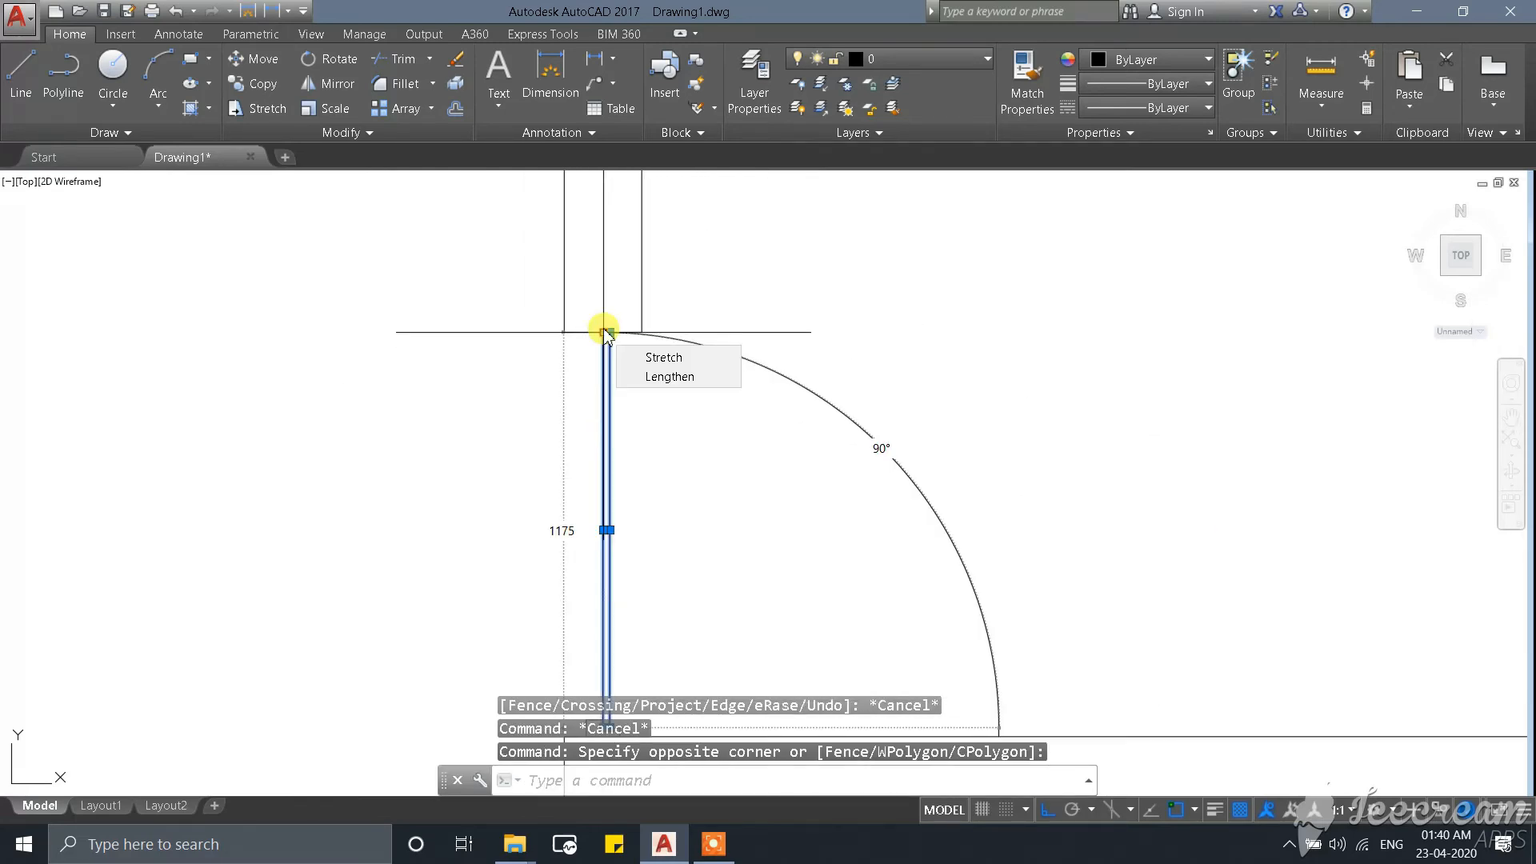
{"action": "key", "text": "Escape"}
{"action": "scroll", "coordinate": [644, 315], "scroll_direction": "down", "scroll_amount": 3}
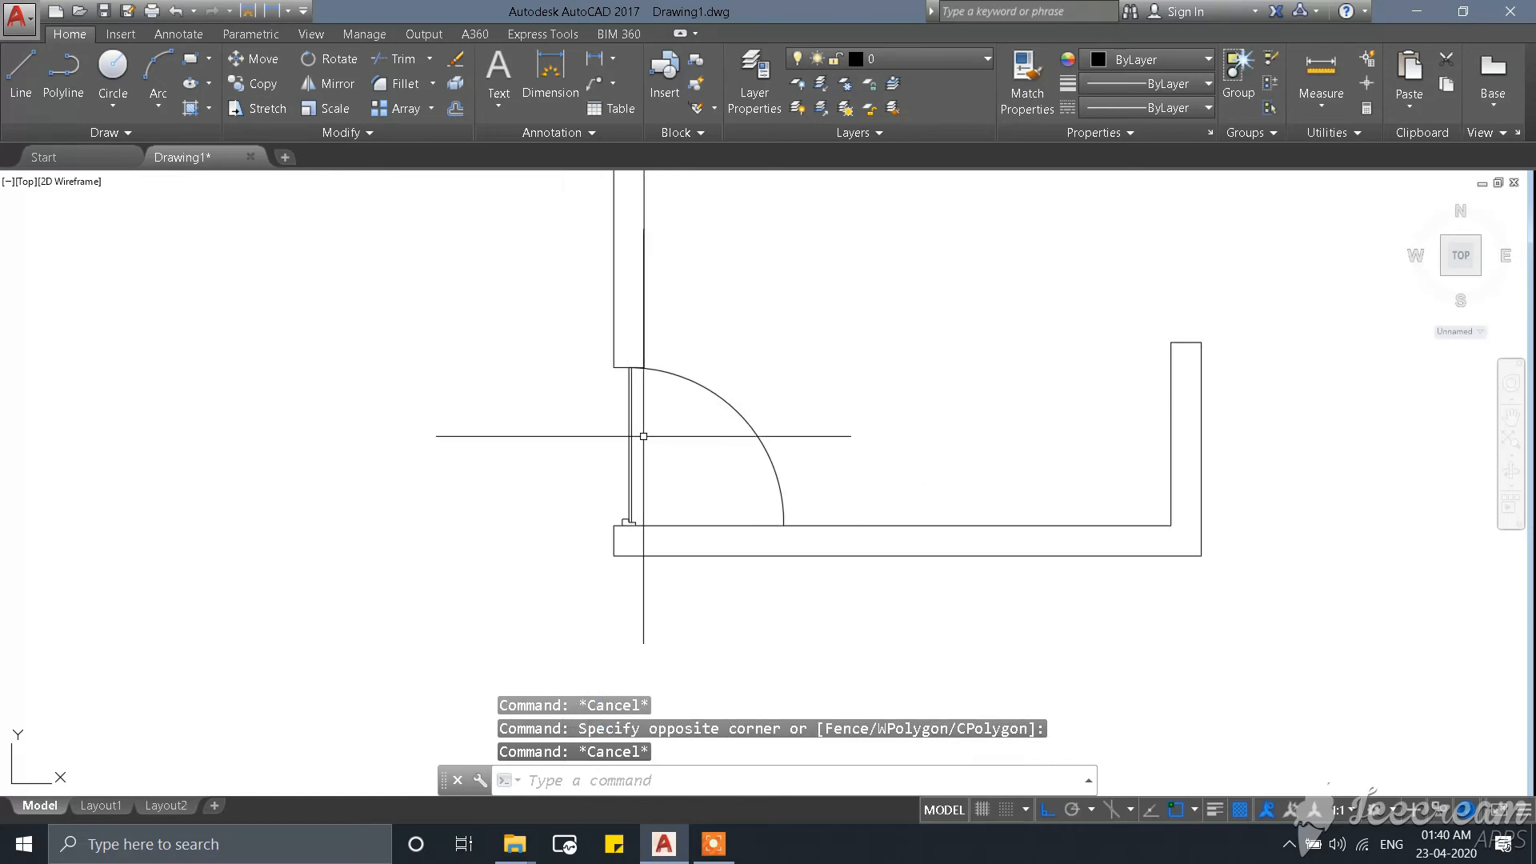
{"action": "scroll", "coordinate": [643, 436], "scroll_direction": "up", "scroll_amount": 2}
{"action": "key", "text": "Escape"}
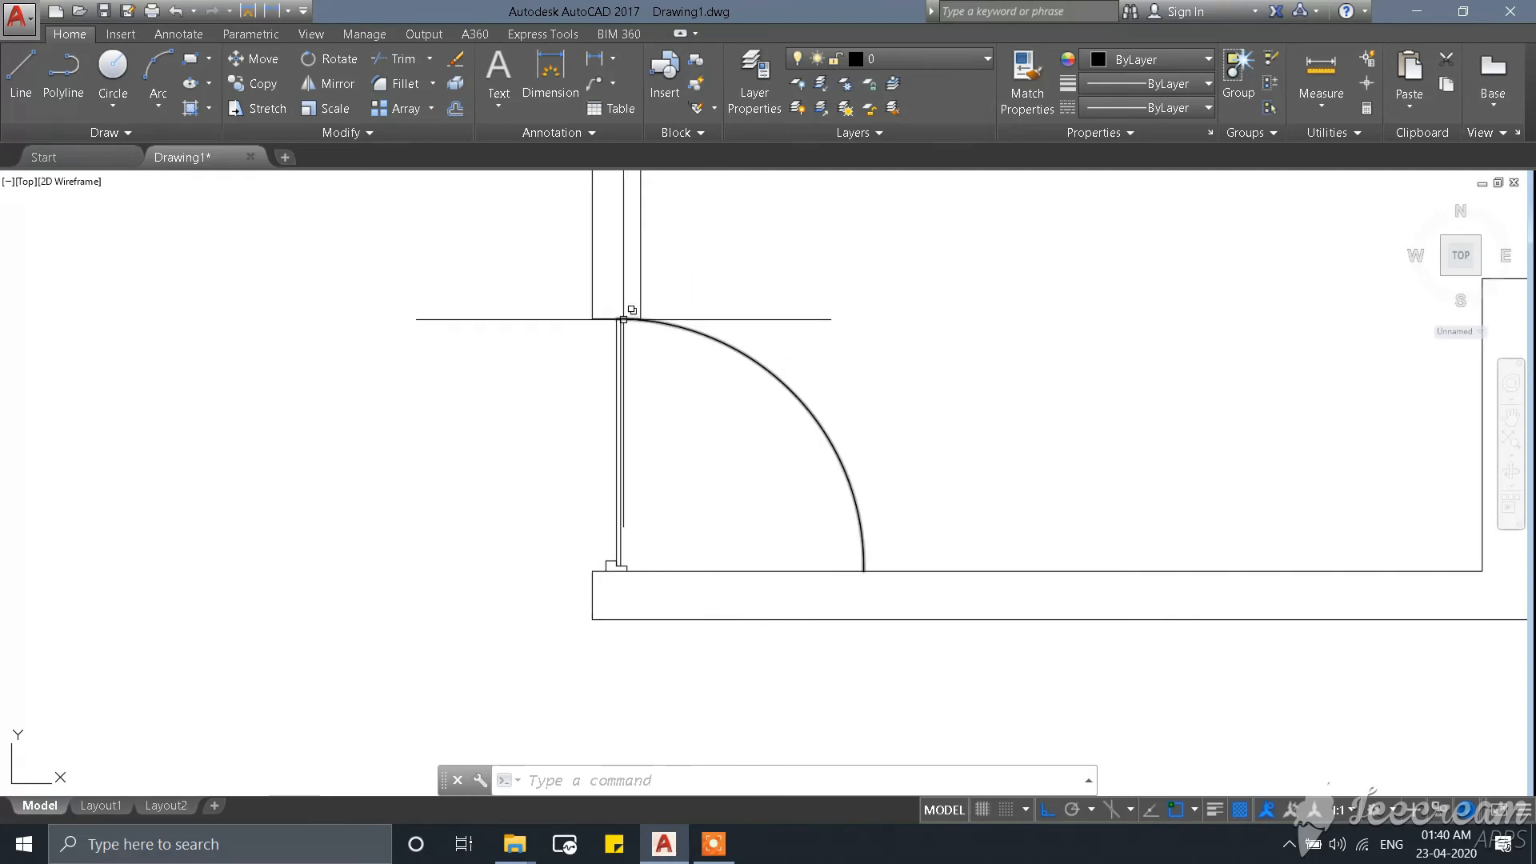
{"action": "scroll", "coordinate": [646, 364], "scroll_direction": "up", "scroll_amount": 2}
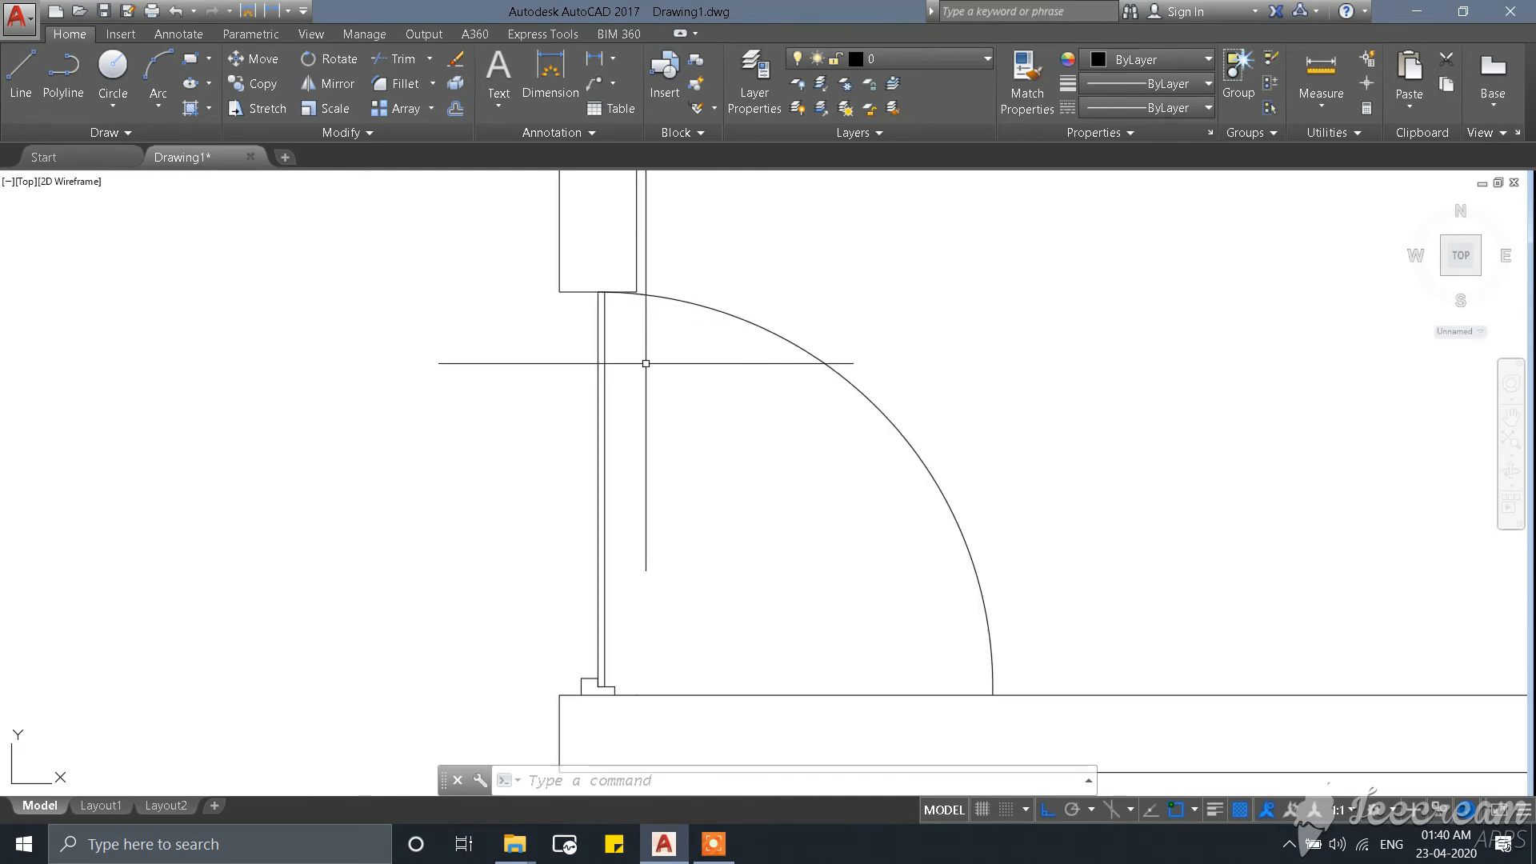
{"action": "left_click", "coordinate": [752, 344]}
{"action": "left_click", "coordinate": [737, 291]}
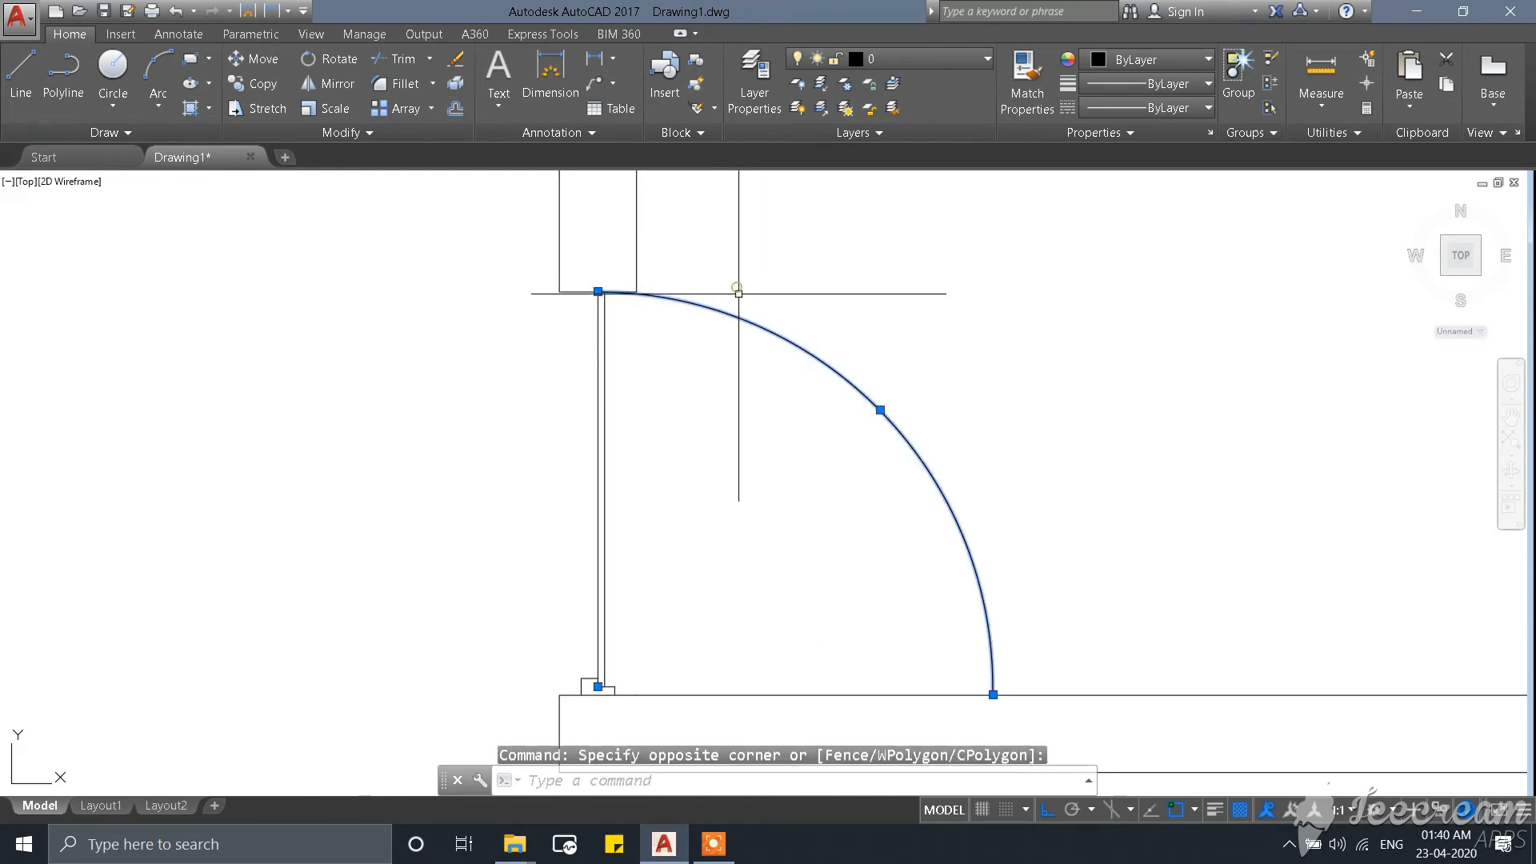
{"action": "key", "text": "Escape"}
Rotate the two door leaf lines about the left line's lower end, with Ortho off, to a partly open position inside the room.
{"action": "left_click", "coordinate": [711, 399]}
{"action": "left_click", "coordinate": [512, 409]}
{"action": "scroll", "coordinate": [513, 409], "scroll_direction": "down", "scroll_amount": 4}
{"action": "scroll", "coordinate": [444, 454], "scroll_direction": "up", "scroll_amount": 2}
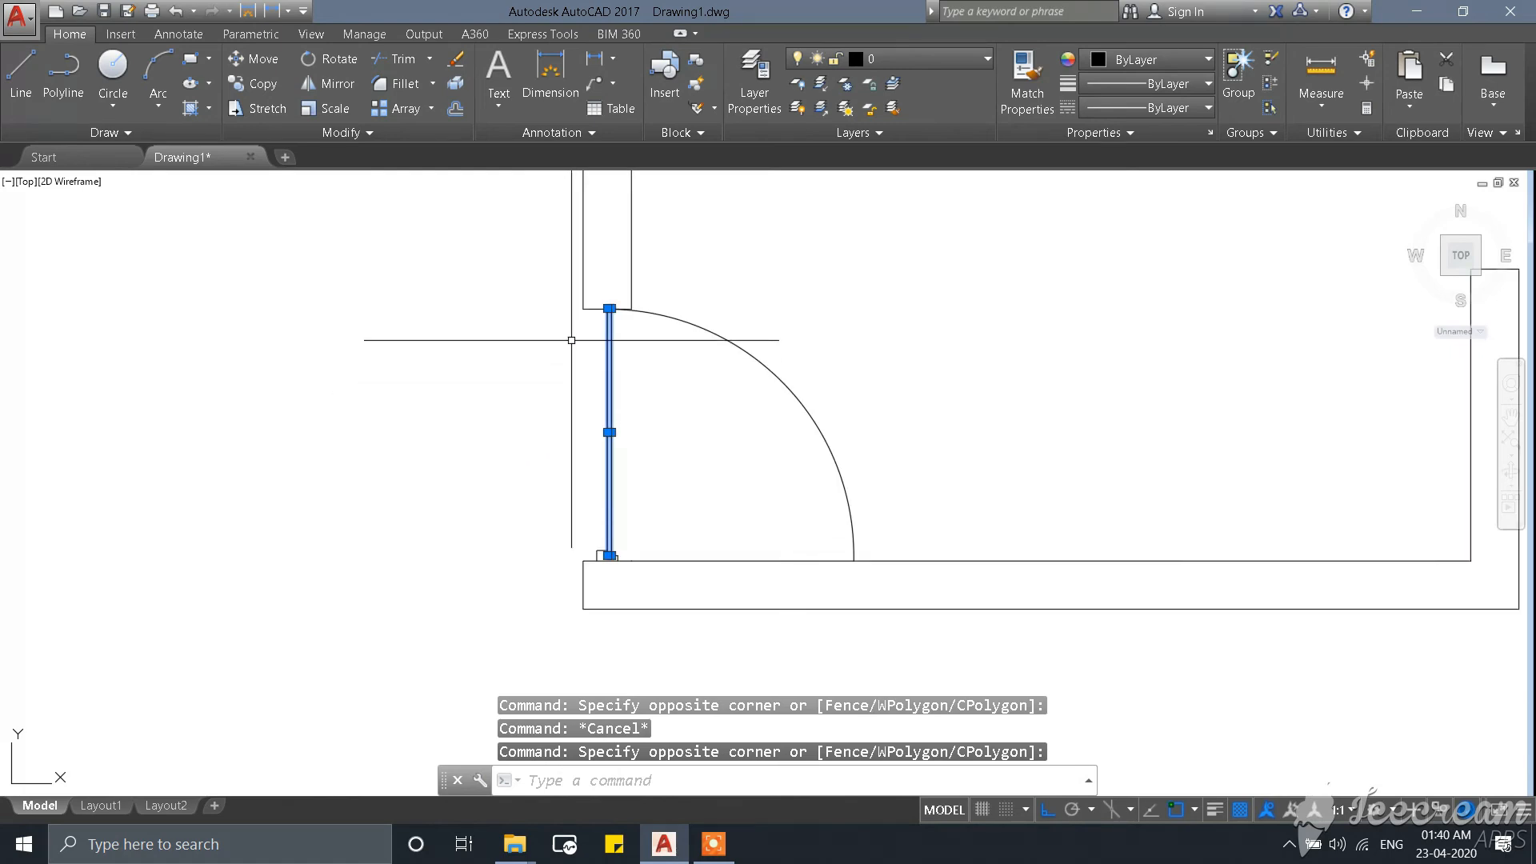
{"action": "type", "text": "RO"}
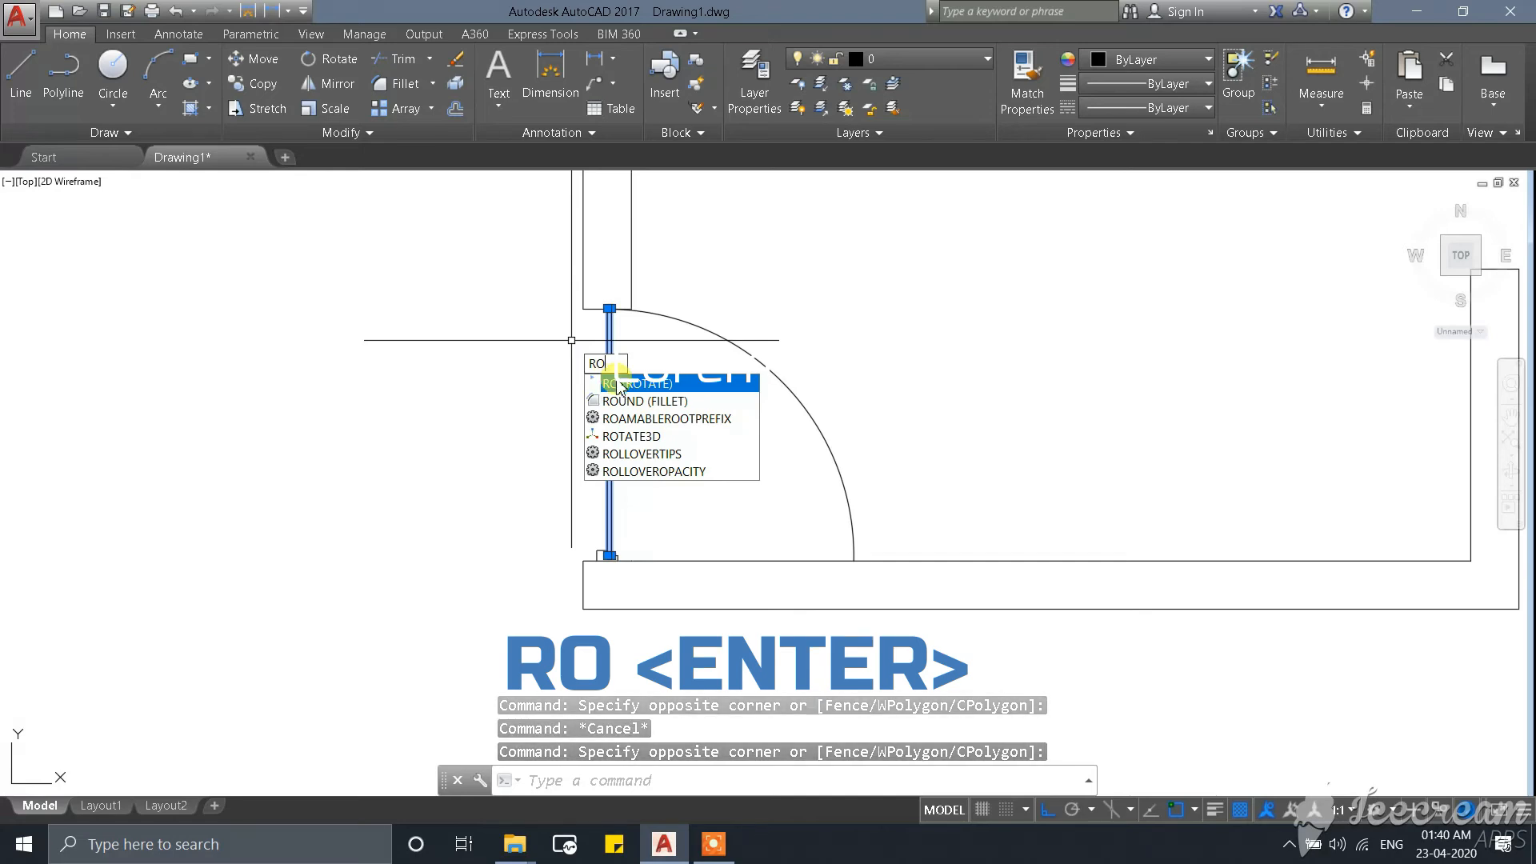
{"action": "left_click", "coordinate": [617, 384]}
{"action": "scroll", "coordinate": [570, 543], "scroll_direction": "up", "scroll_amount": 3}
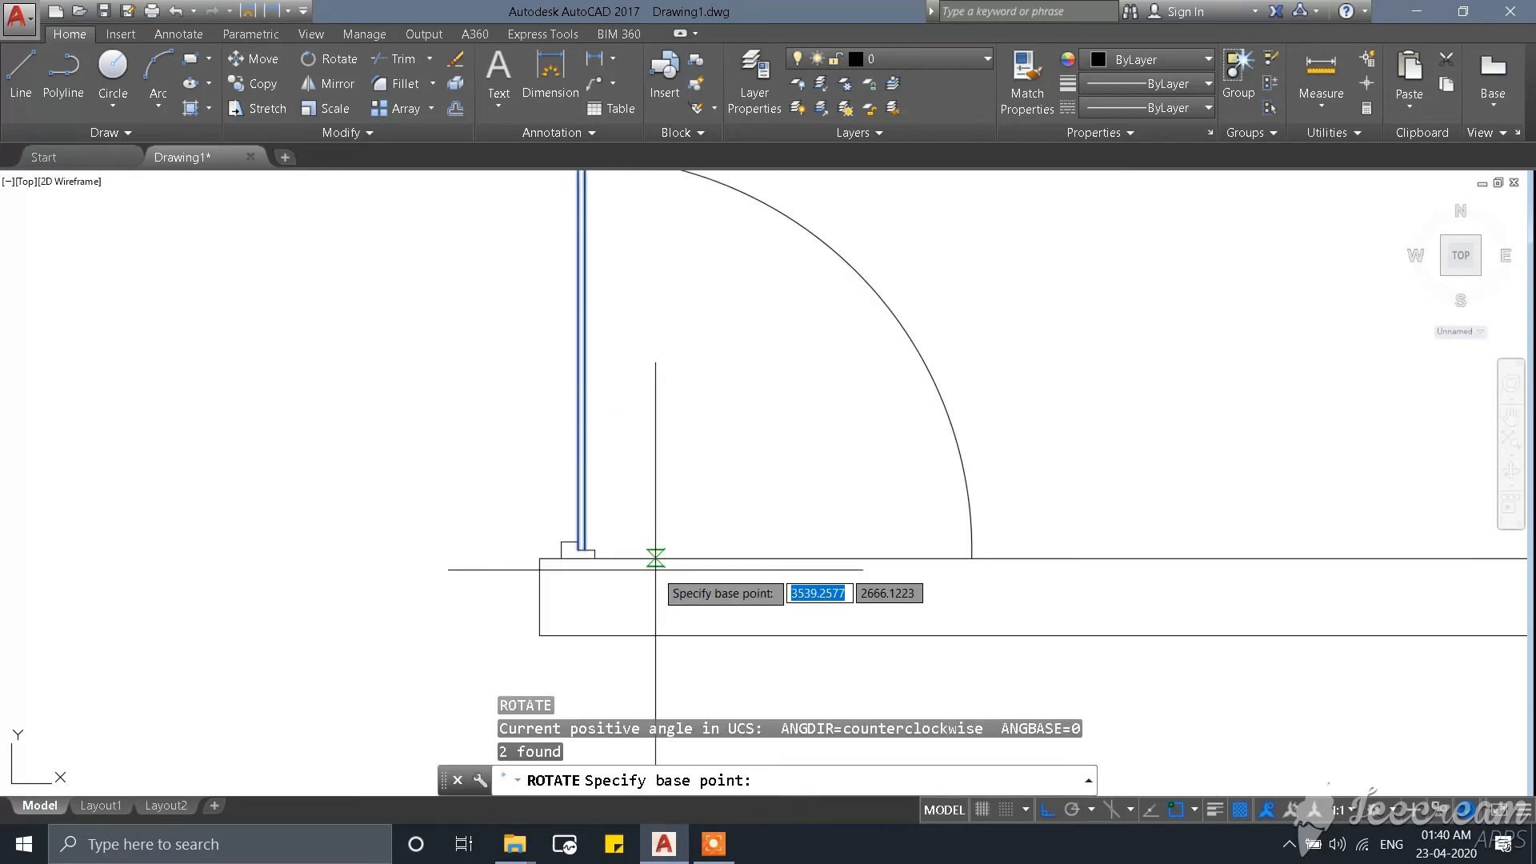
{"action": "left_click", "coordinate": [553, 543]}
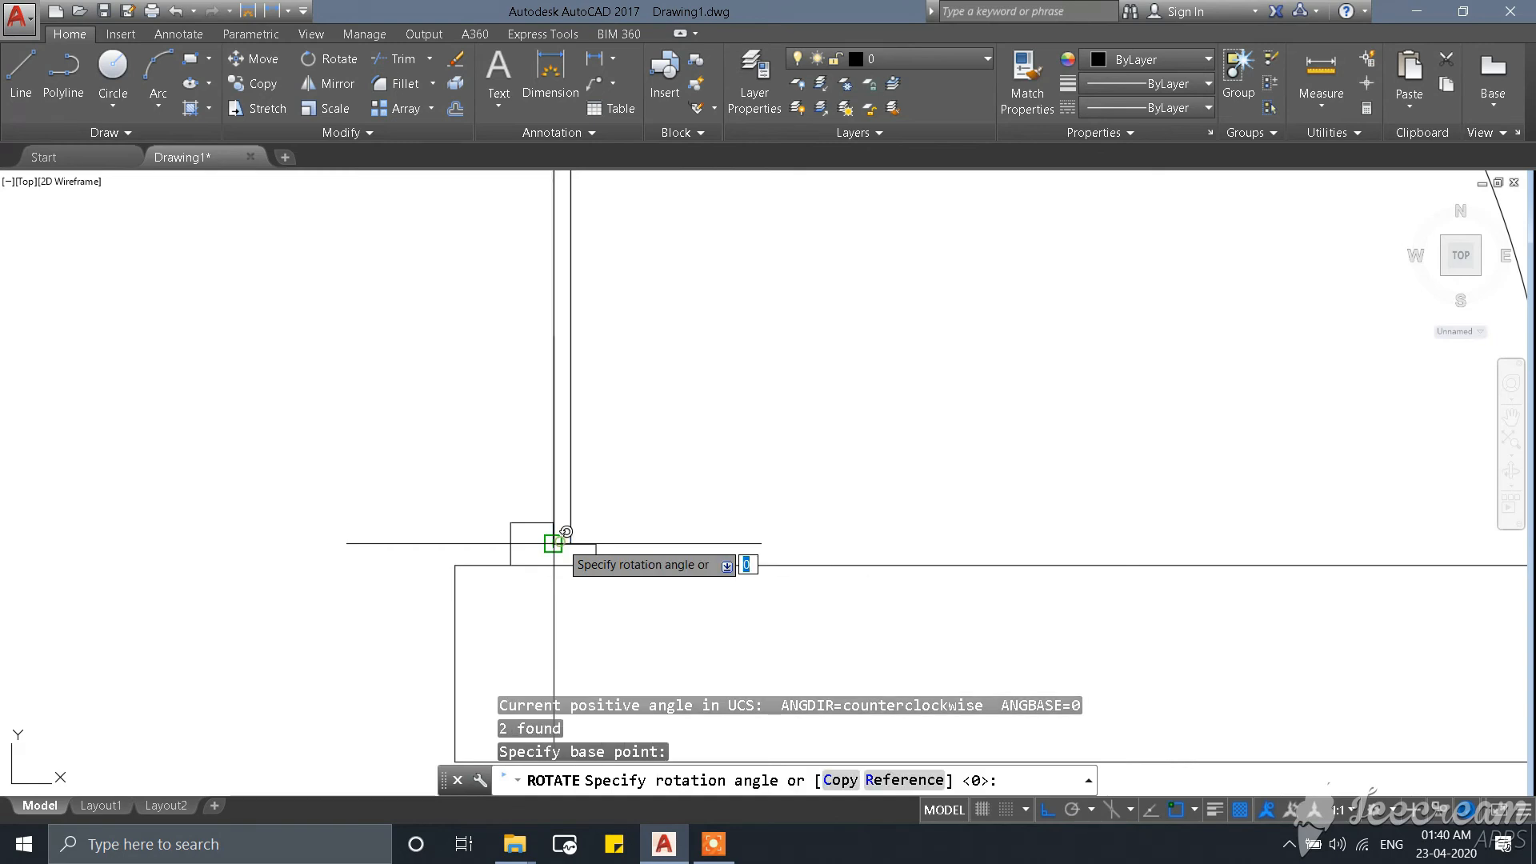
{"action": "scroll", "coordinate": [555, 543], "scroll_direction": "down", "scroll_amount": 3}
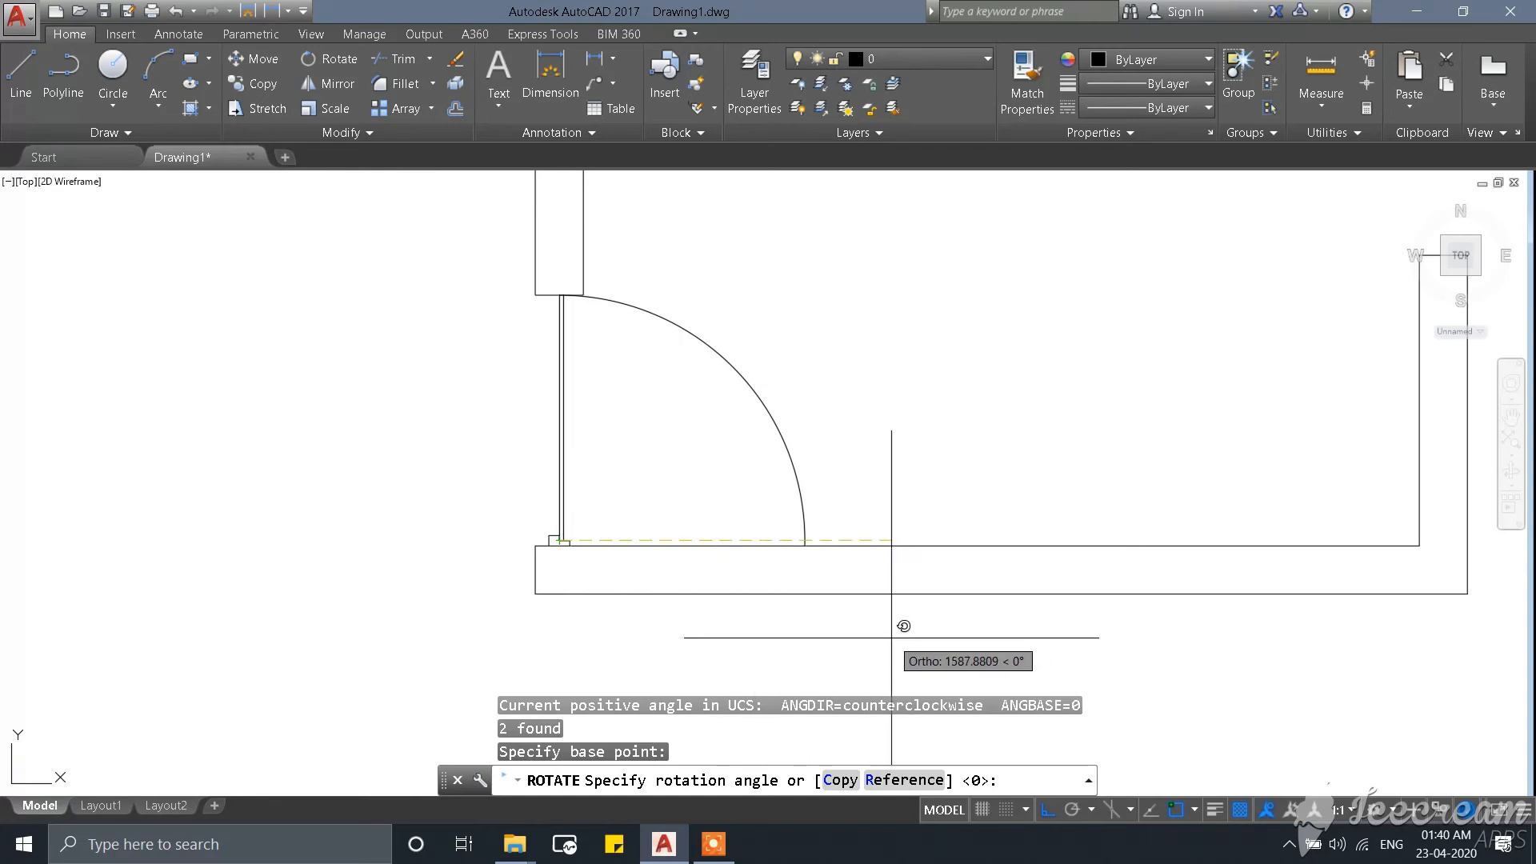
{"action": "key", "text": "F8"}
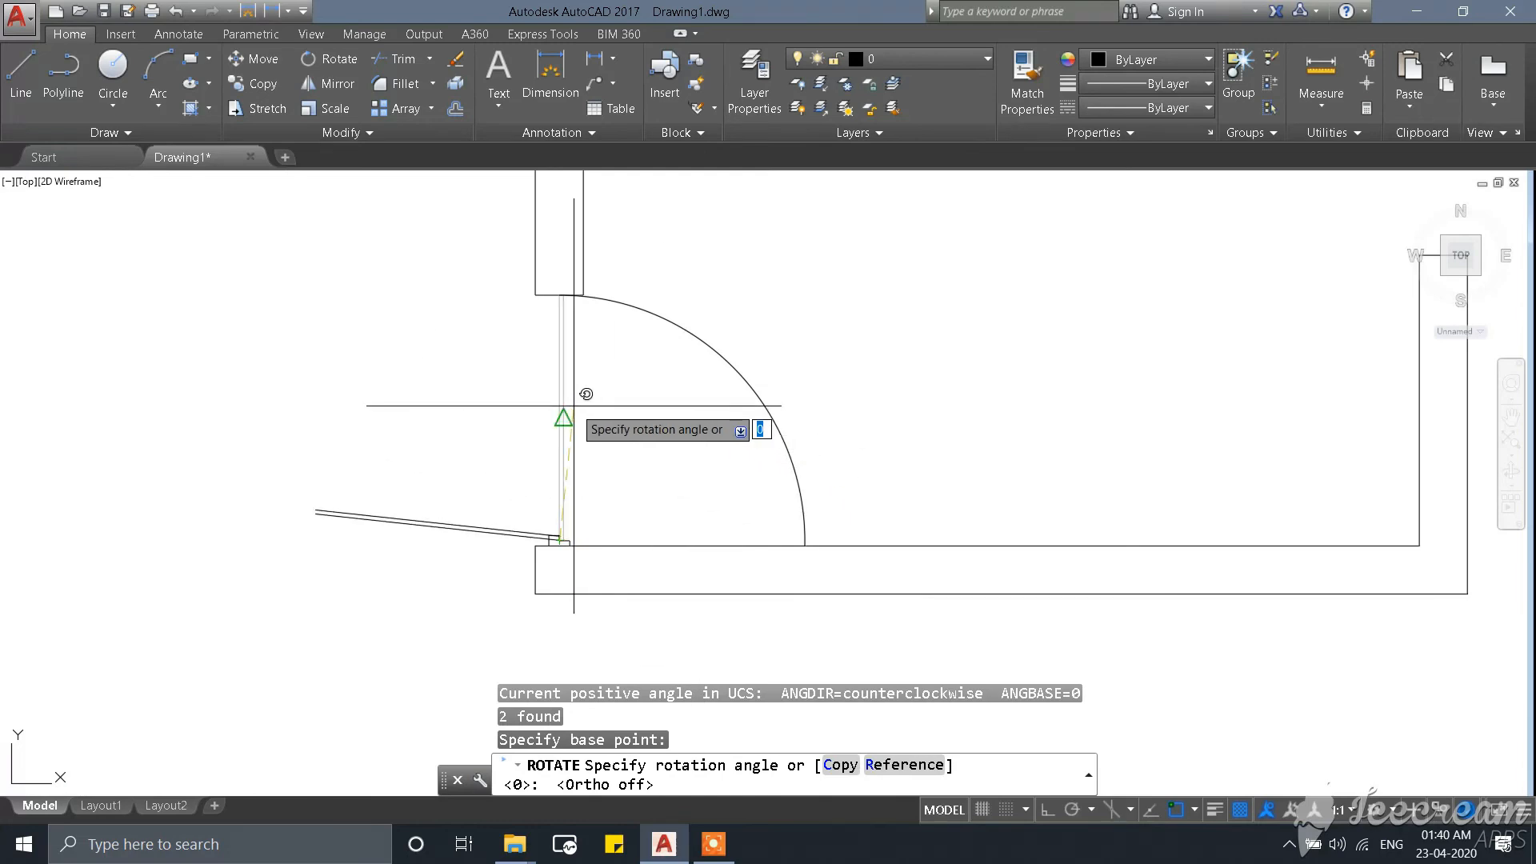
{"action": "left_click", "coordinate": [645, 680]}
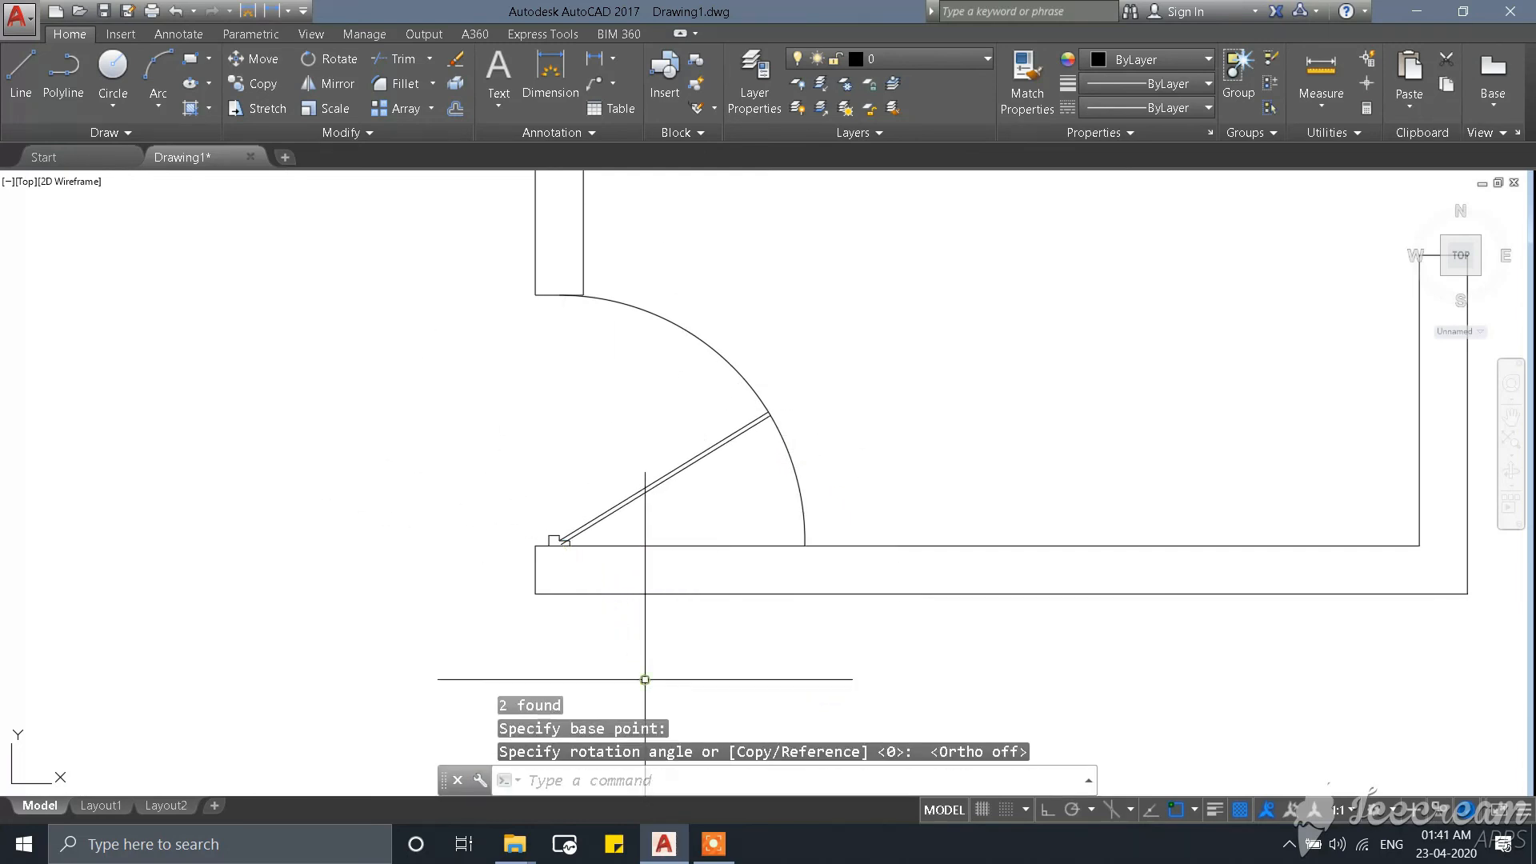
{"action": "key", "text": "Escape"}
{"action": "key", "text": "Escape"}
{"action": "key", "text": "Escape"}
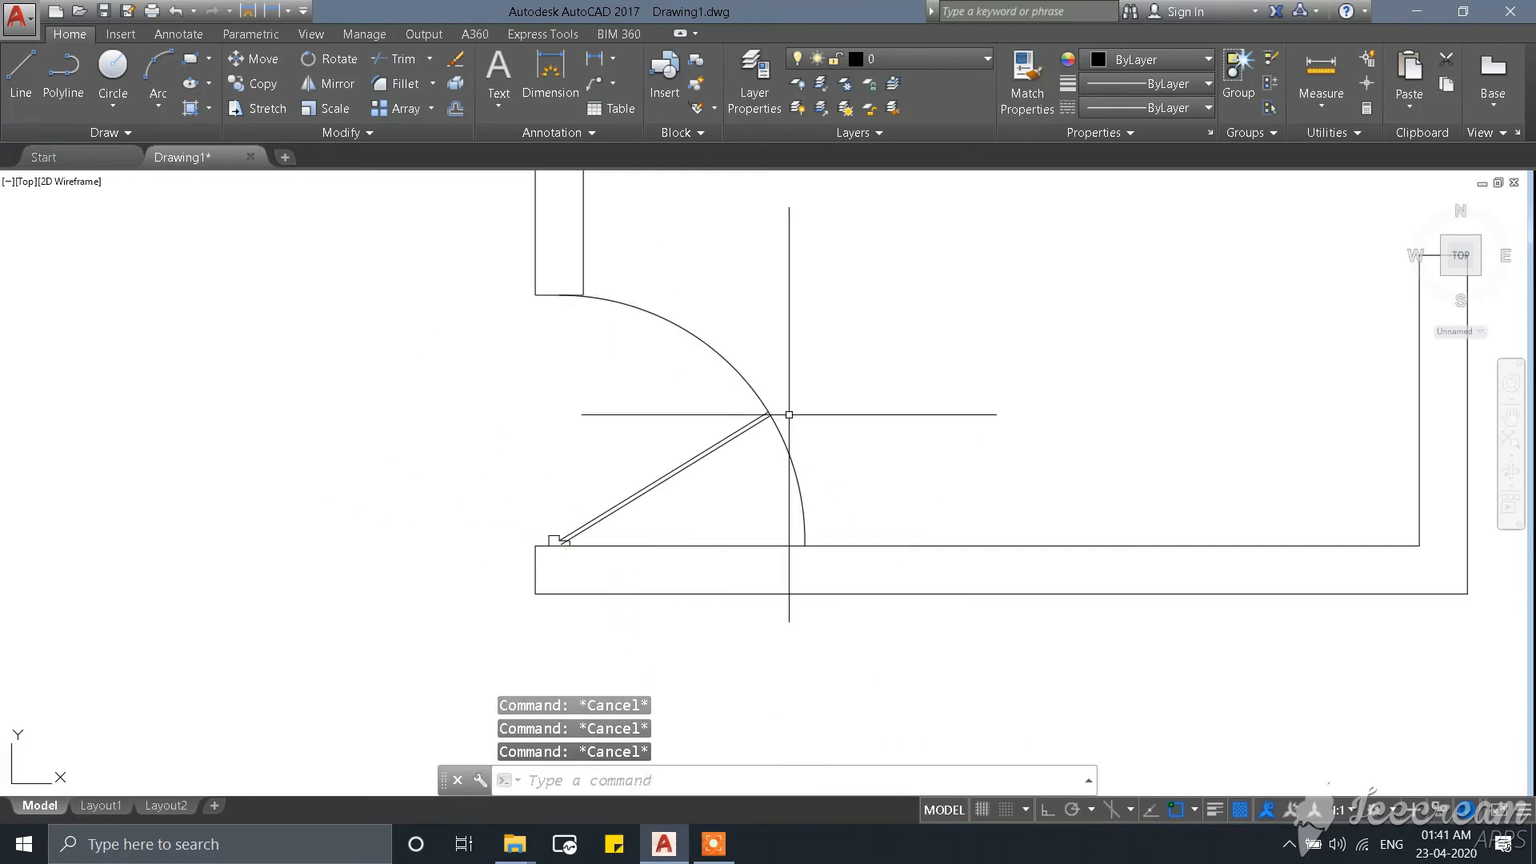
Trim away the part of the swing arc below the open door leaf, using all objects as cutting edges.
{"action": "scroll", "coordinate": [772, 418], "scroll_direction": "up", "scroll_amount": 3}
{"action": "key", "text": "Return"}
{"action": "key", "text": "Return"}
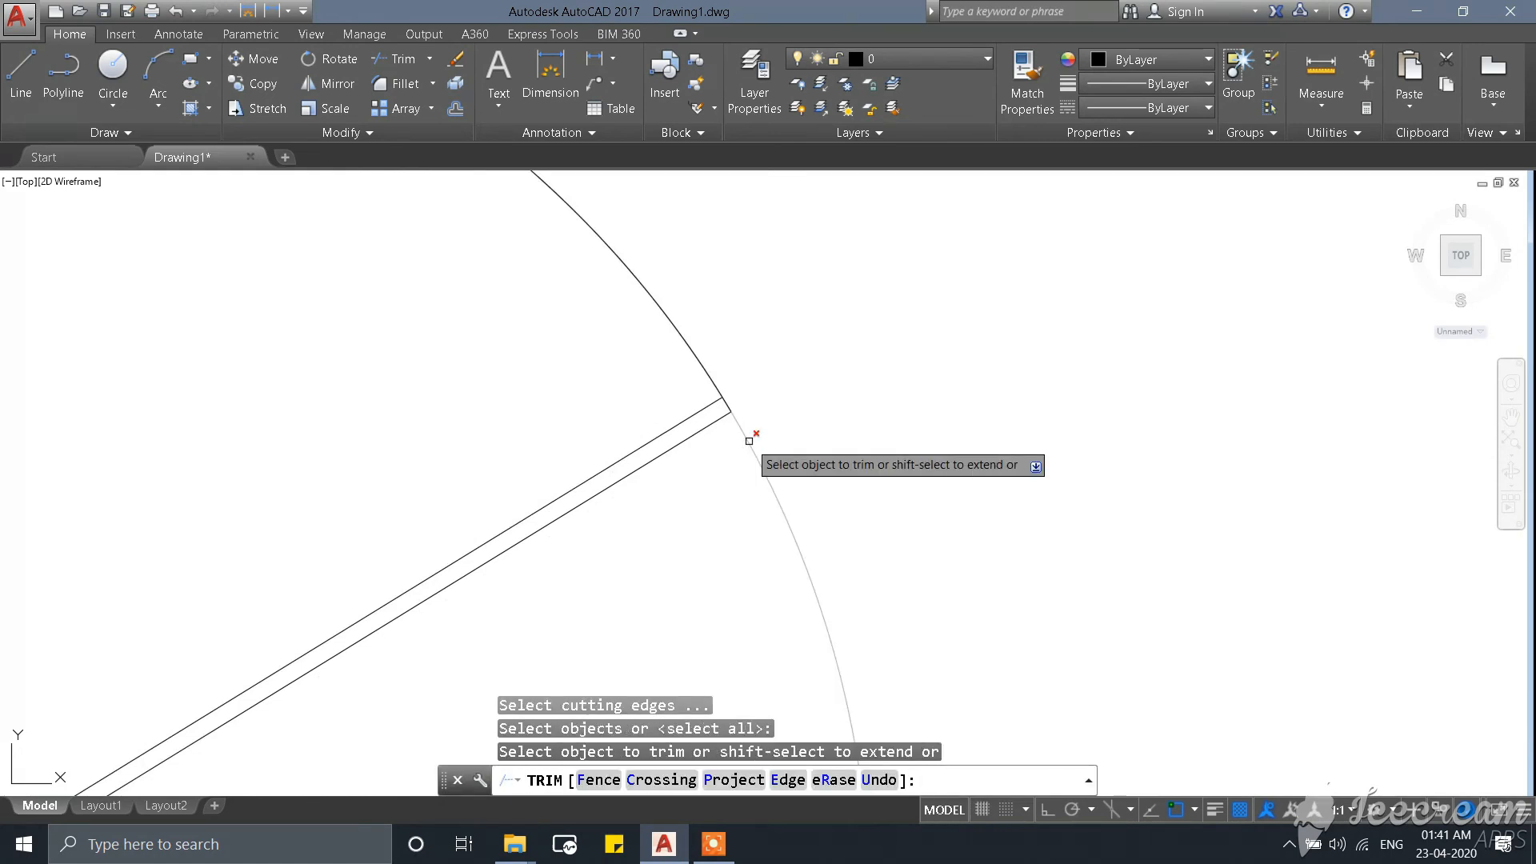
{"action": "left_click", "coordinate": [749, 440]}
{"action": "scroll", "coordinate": [748, 414], "scroll_direction": "down", "scroll_amount": 4}
{"action": "scroll", "coordinate": [748, 411], "scroll_direction": "up", "scroll_amount": 6}
{"action": "key", "text": "Escape"}
{"action": "scroll", "coordinate": [734, 440], "scroll_direction": "down", "scroll_amount": 6}
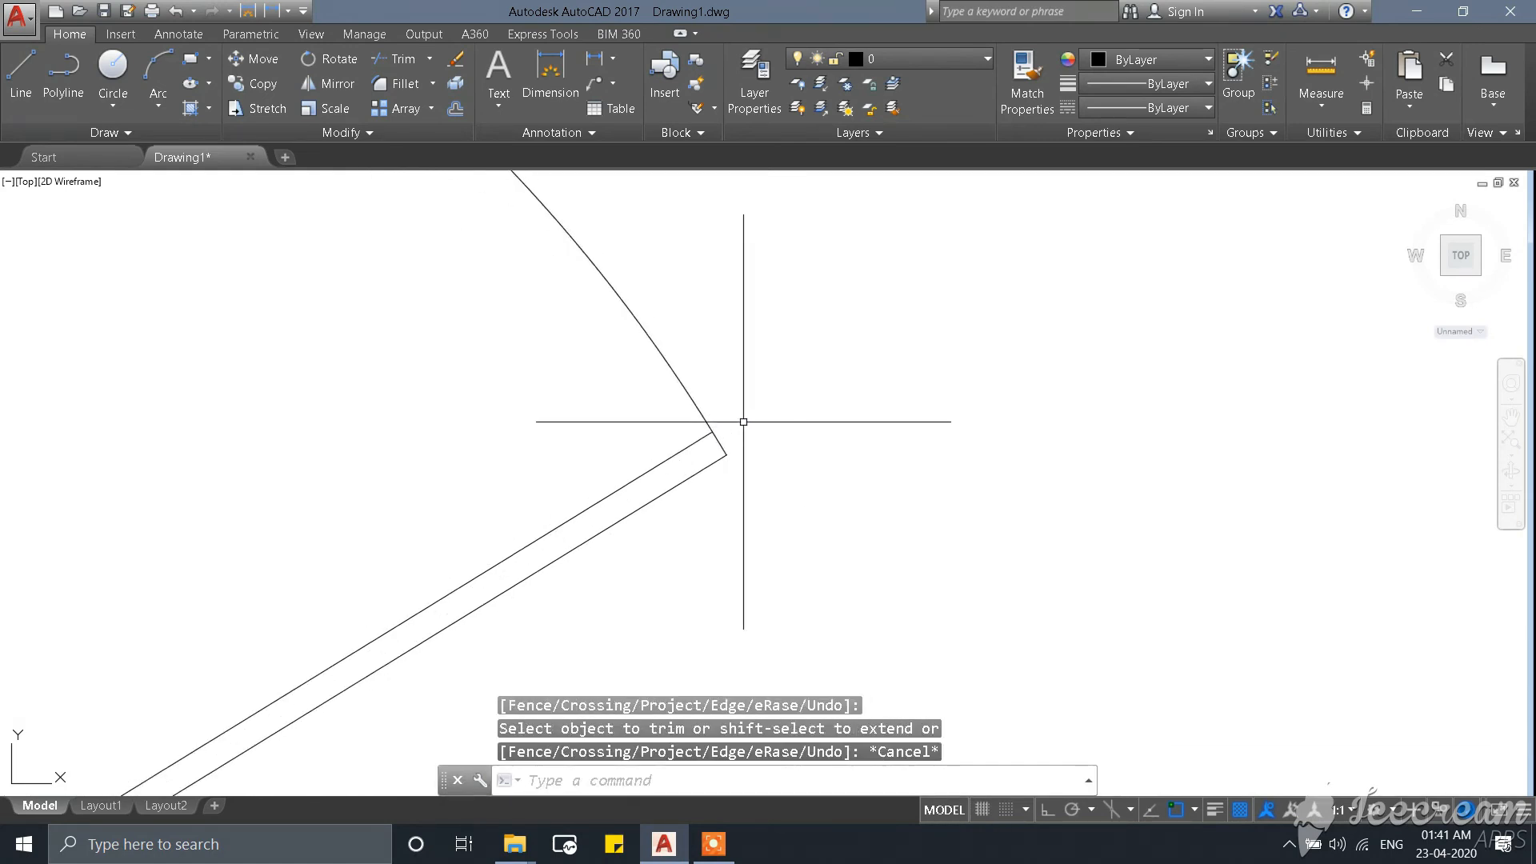
Inspect the door leaf, frame and swing arc in the room's lower-left opening.
{"action": "scroll", "coordinate": [569, 426], "scroll_direction": "up", "scroll_amount": 2}
{"action": "scroll", "coordinate": [524, 405], "scroll_direction": "down", "scroll_amount": 4}
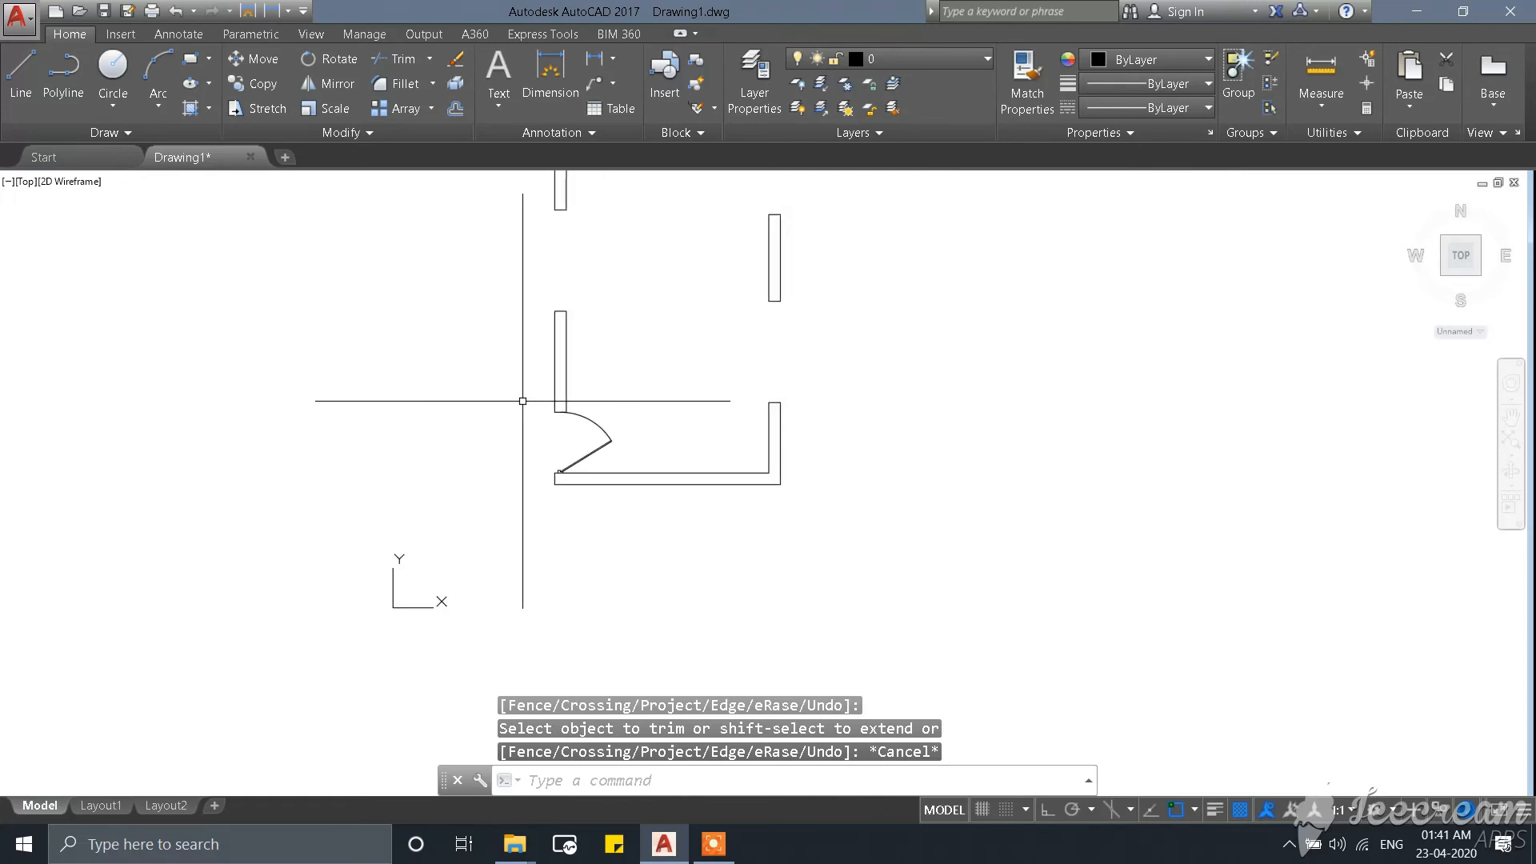
{"action": "scroll", "coordinate": [525, 405], "scroll_direction": "up", "scroll_amount": 4}
{"action": "key", "text": "Escape"}
{"action": "left_click", "coordinate": [547, 393]}
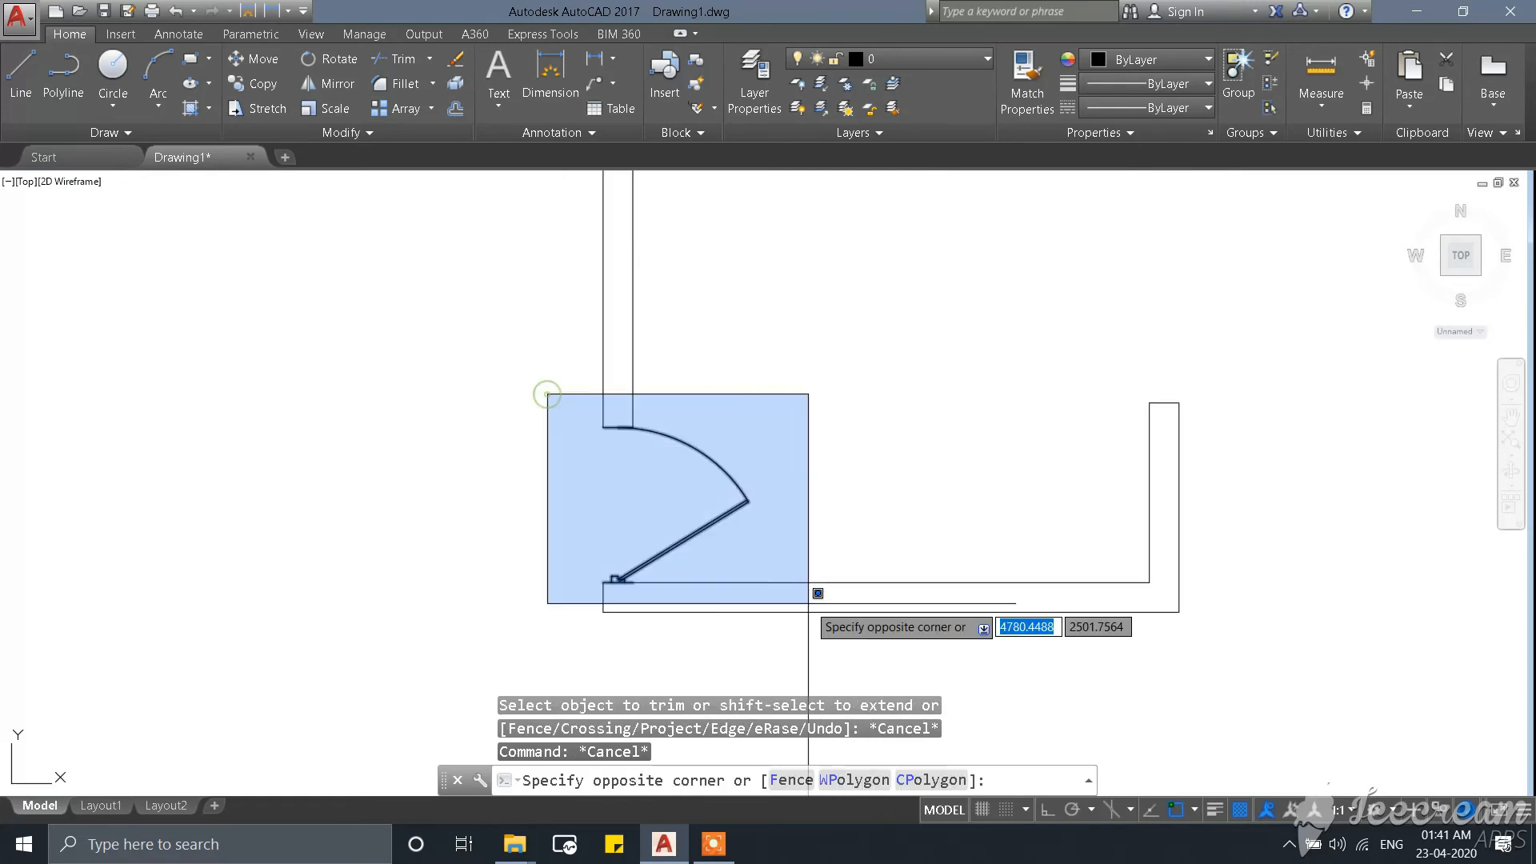
{"action": "left_click", "coordinate": [801, 600]}
{"action": "key", "text": "Escape"}
{"action": "scroll", "coordinate": [781, 521], "scroll_direction": "up", "scroll_amount": 2}
{"action": "scroll", "coordinate": [760, 521], "scroll_direction": "down", "scroll_amount": 2}
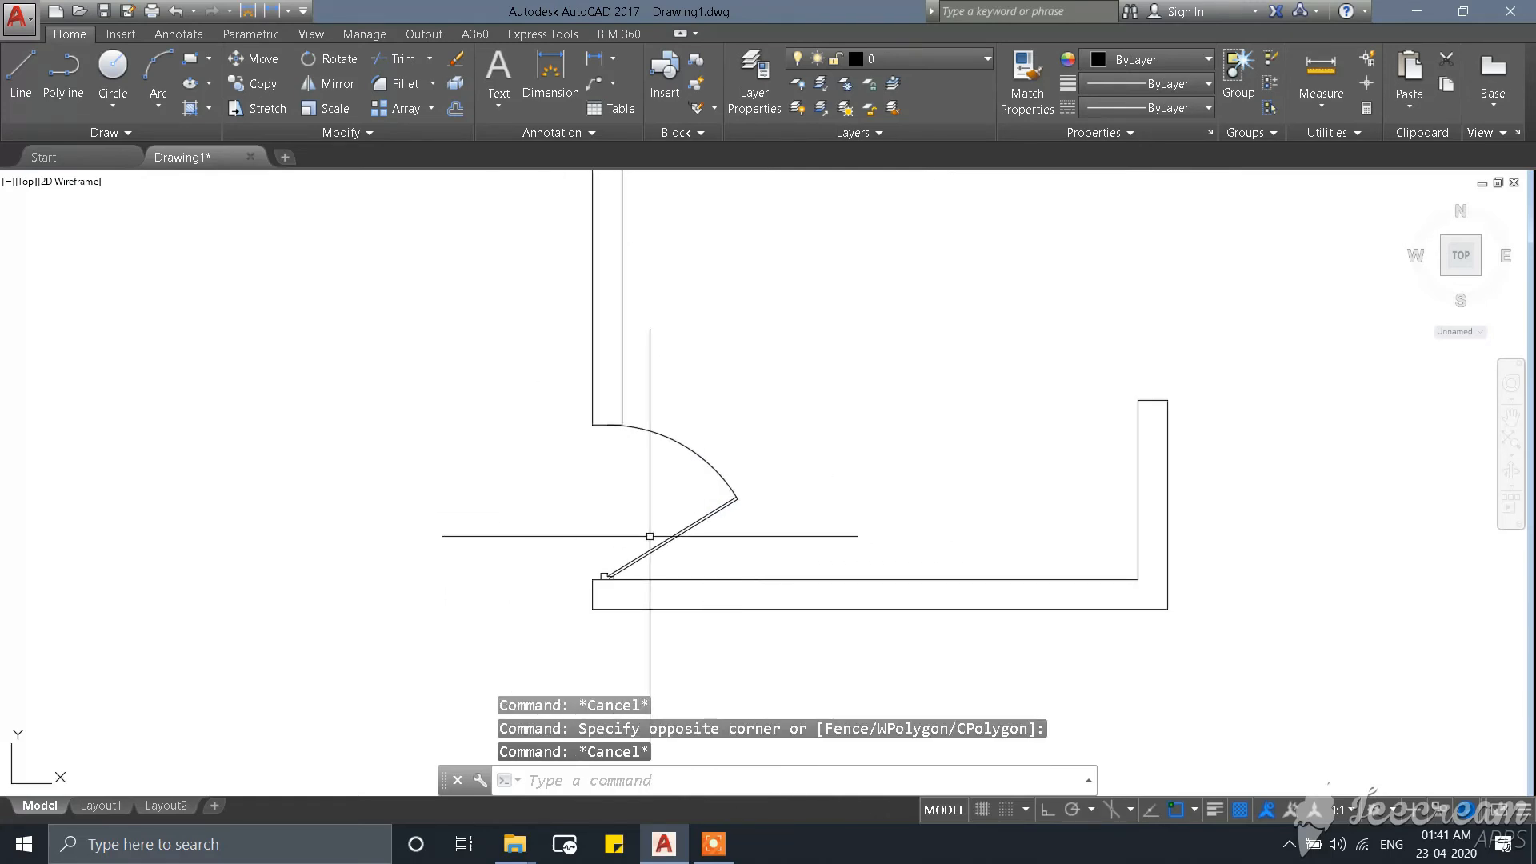
{"action": "scroll", "coordinate": [615, 588], "scroll_direction": "up", "scroll_amount": 2}
{"action": "scroll", "coordinate": [576, 553], "scroll_direction": "down", "scroll_amount": 5}
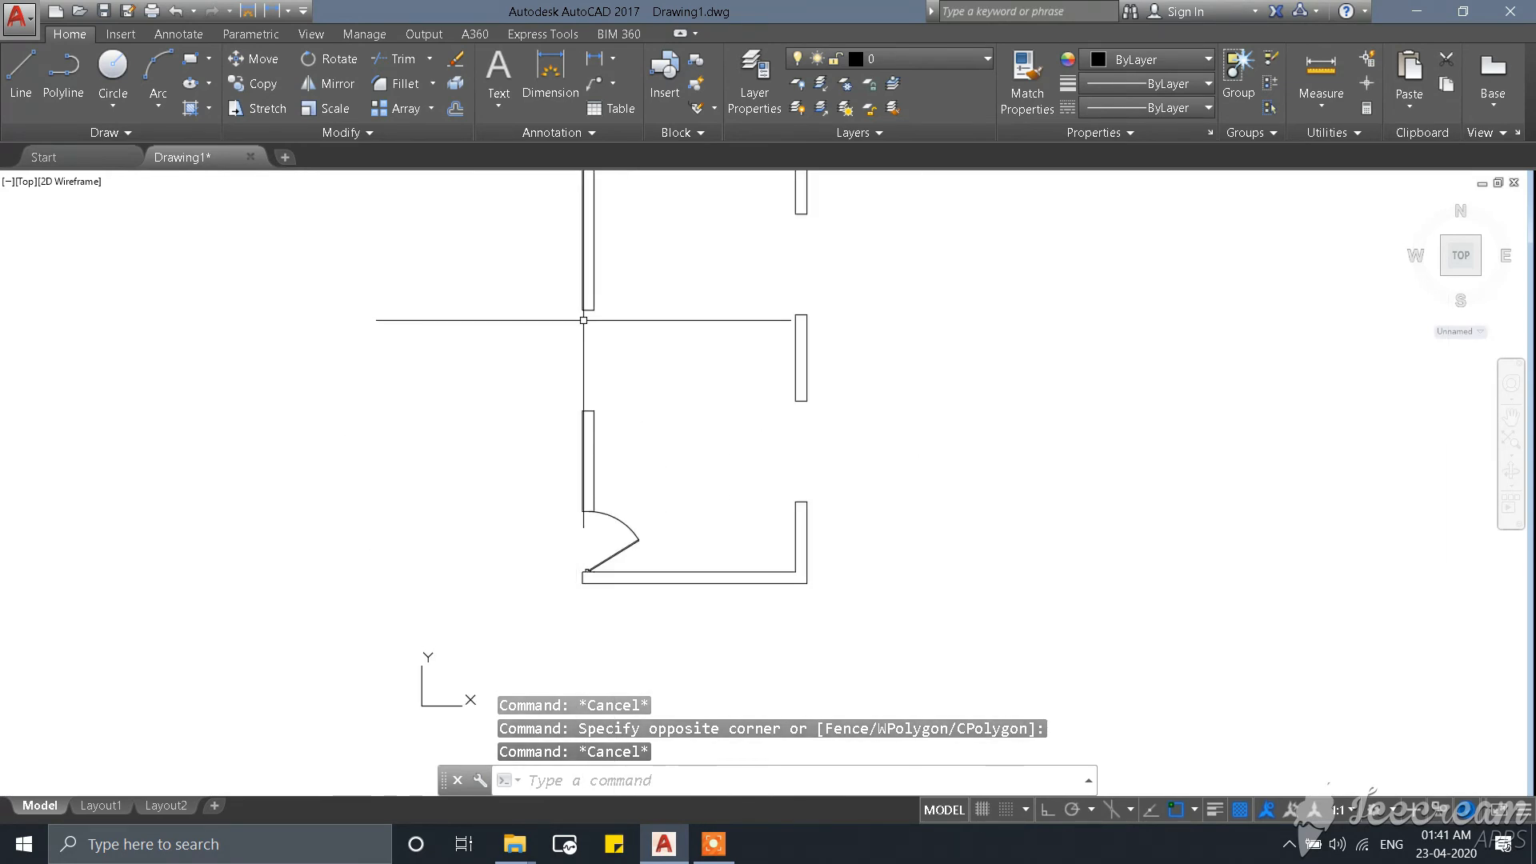
Draw a line along the outer wall face across the left wall's window opening above the door.
{"action": "scroll", "coordinate": [577, 319], "scroll_direction": "up", "scroll_amount": 5}
{"action": "type", "text": "L"}
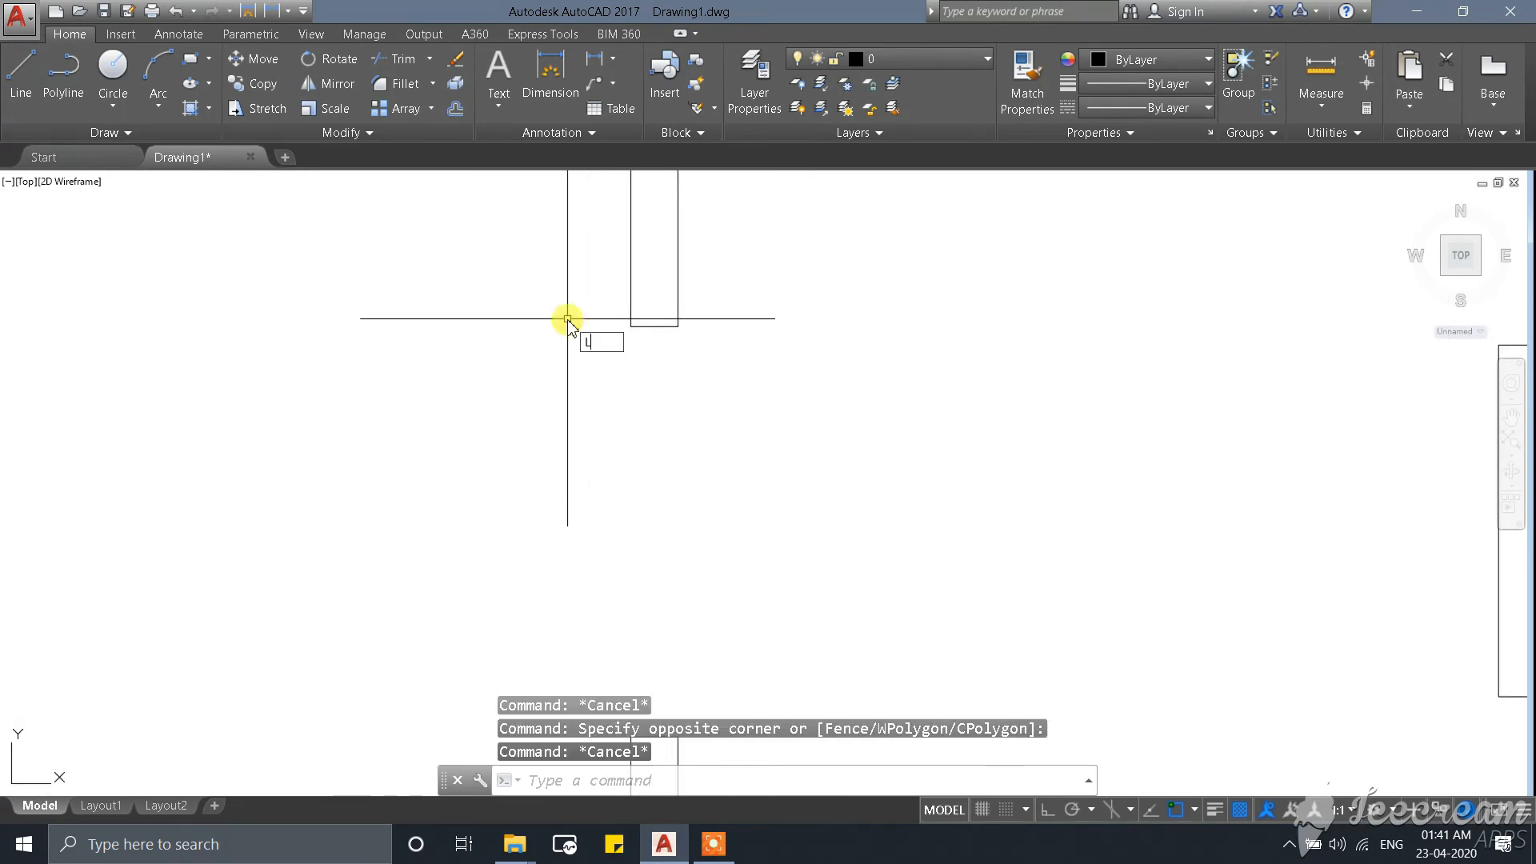
{"action": "key", "text": "Return"}
{"action": "left_click", "coordinate": [638, 324]}
{"action": "scroll", "coordinate": [676, 496], "scroll_direction": "down", "scroll_amount": 2}
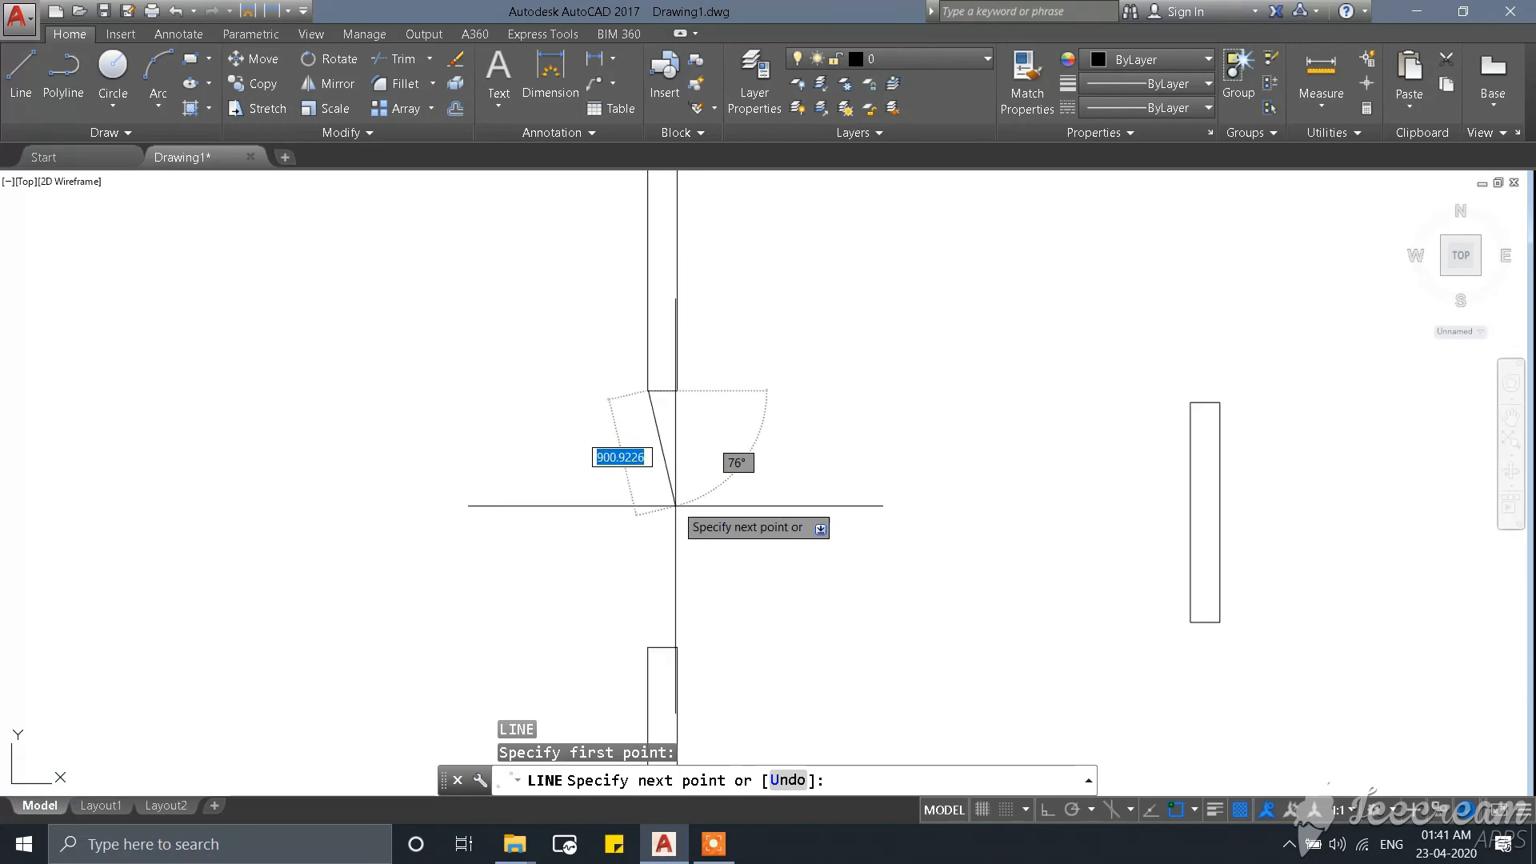
{"action": "scroll", "coordinate": [756, 622], "scroll_direction": "up", "scroll_amount": 2}
{"action": "left_click", "coordinate": [584, 657]}
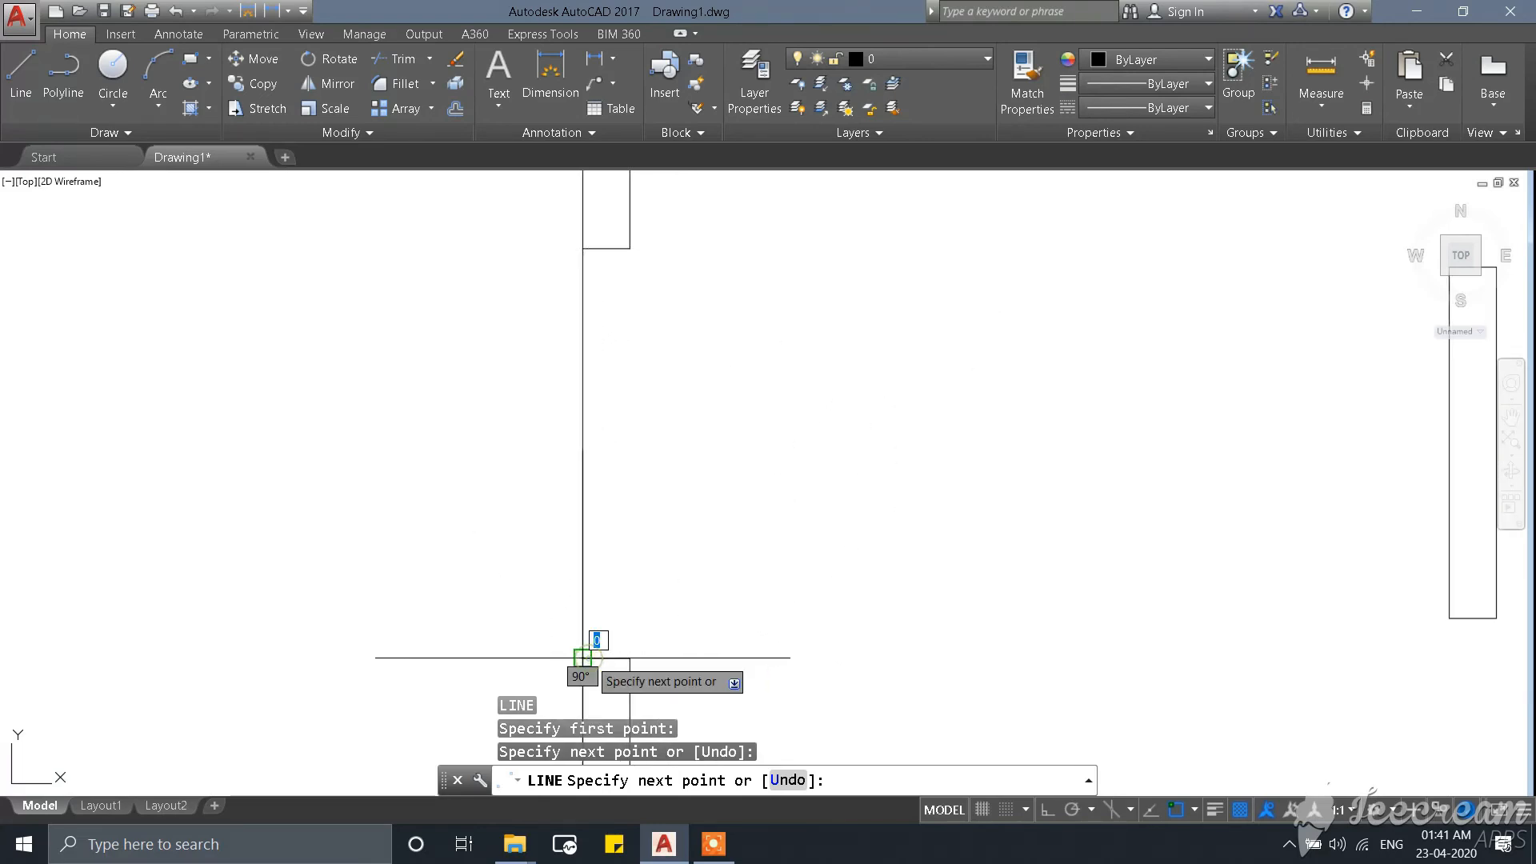
{"action": "key", "text": "Escape"}
Draw a line along the inner wall face across the same window opening in the left wall.
{"action": "type", "text": "L"}
{"action": "key", "text": "Return"}
{"action": "left_click", "coordinate": [630, 248]}
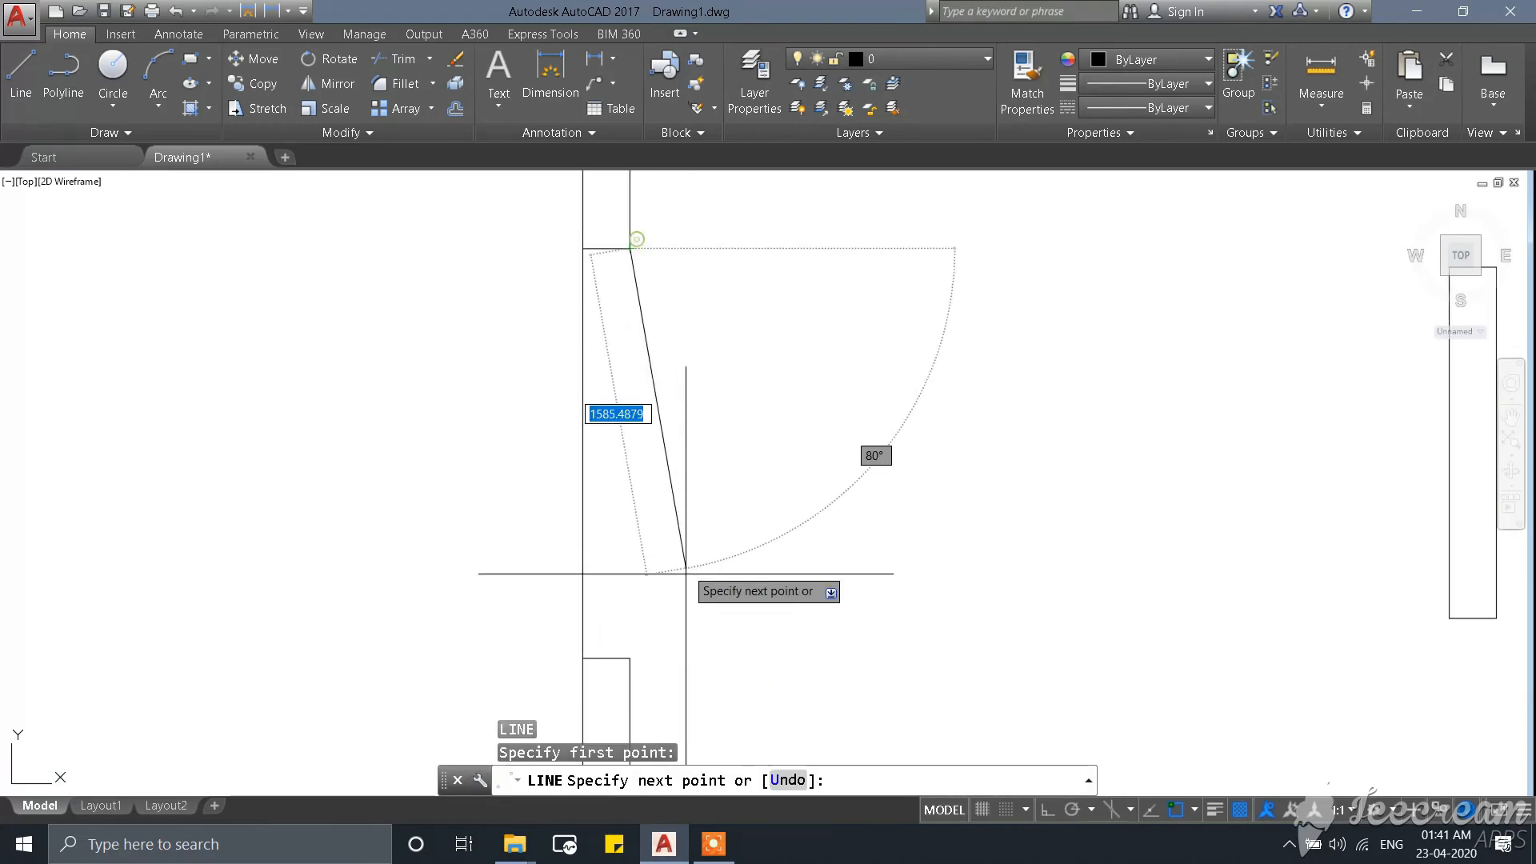
{"action": "key", "text": "Escape"}
{"action": "scroll", "coordinate": [591, 202], "scroll_direction": "up", "scroll_amount": 3}
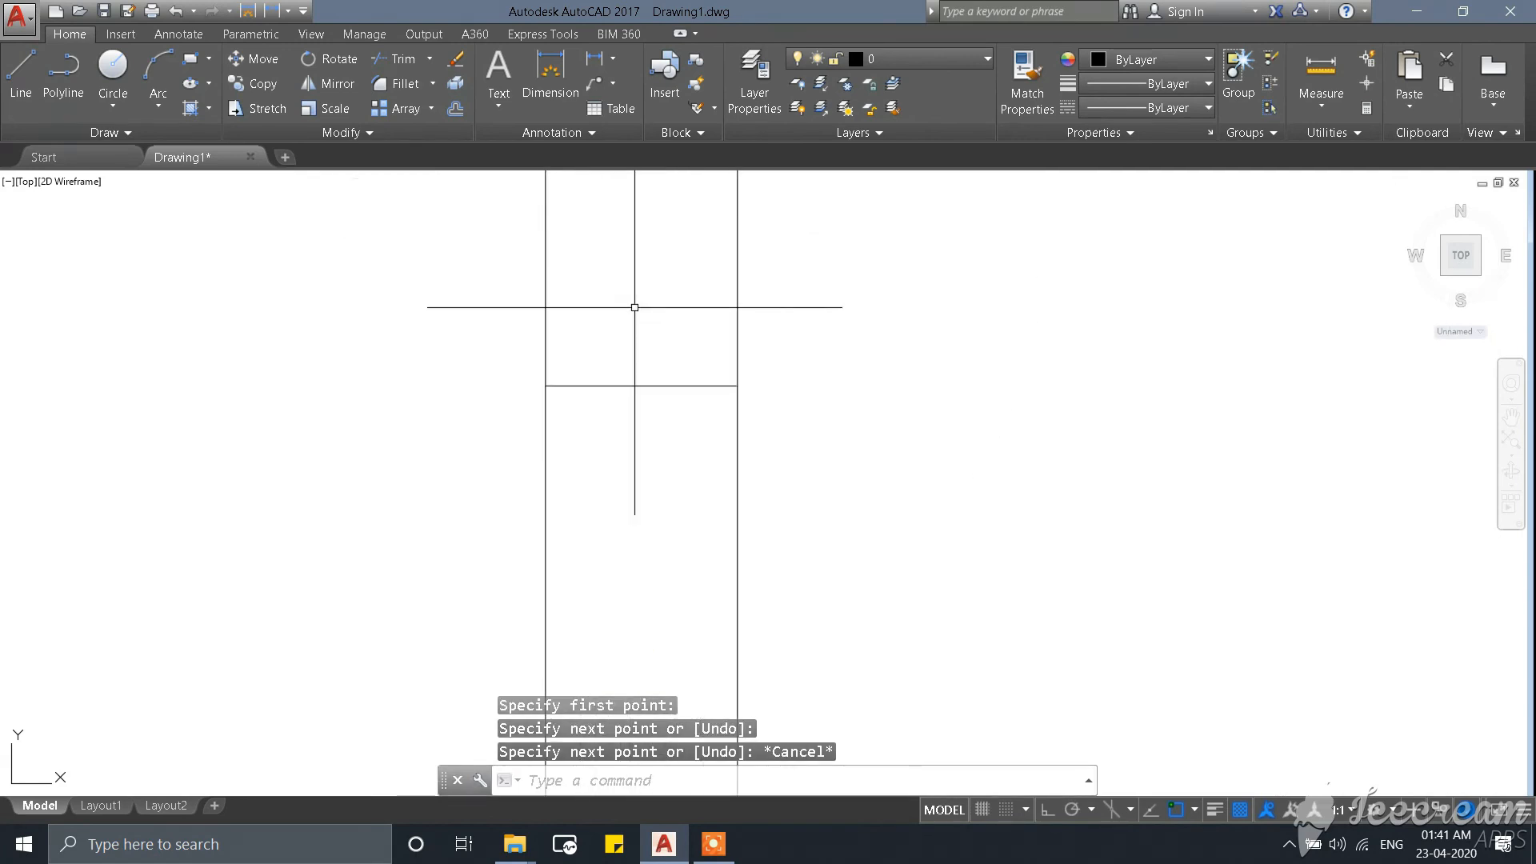
Draw a centre line through the window opening between the midpoints of its upper and lower wall ends.
{"action": "key", "text": "Return"}
{"action": "left_click", "coordinate": [642, 385]}
{"action": "scroll", "coordinate": [640, 318], "scroll_direction": "down", "scroll_amount": 5}
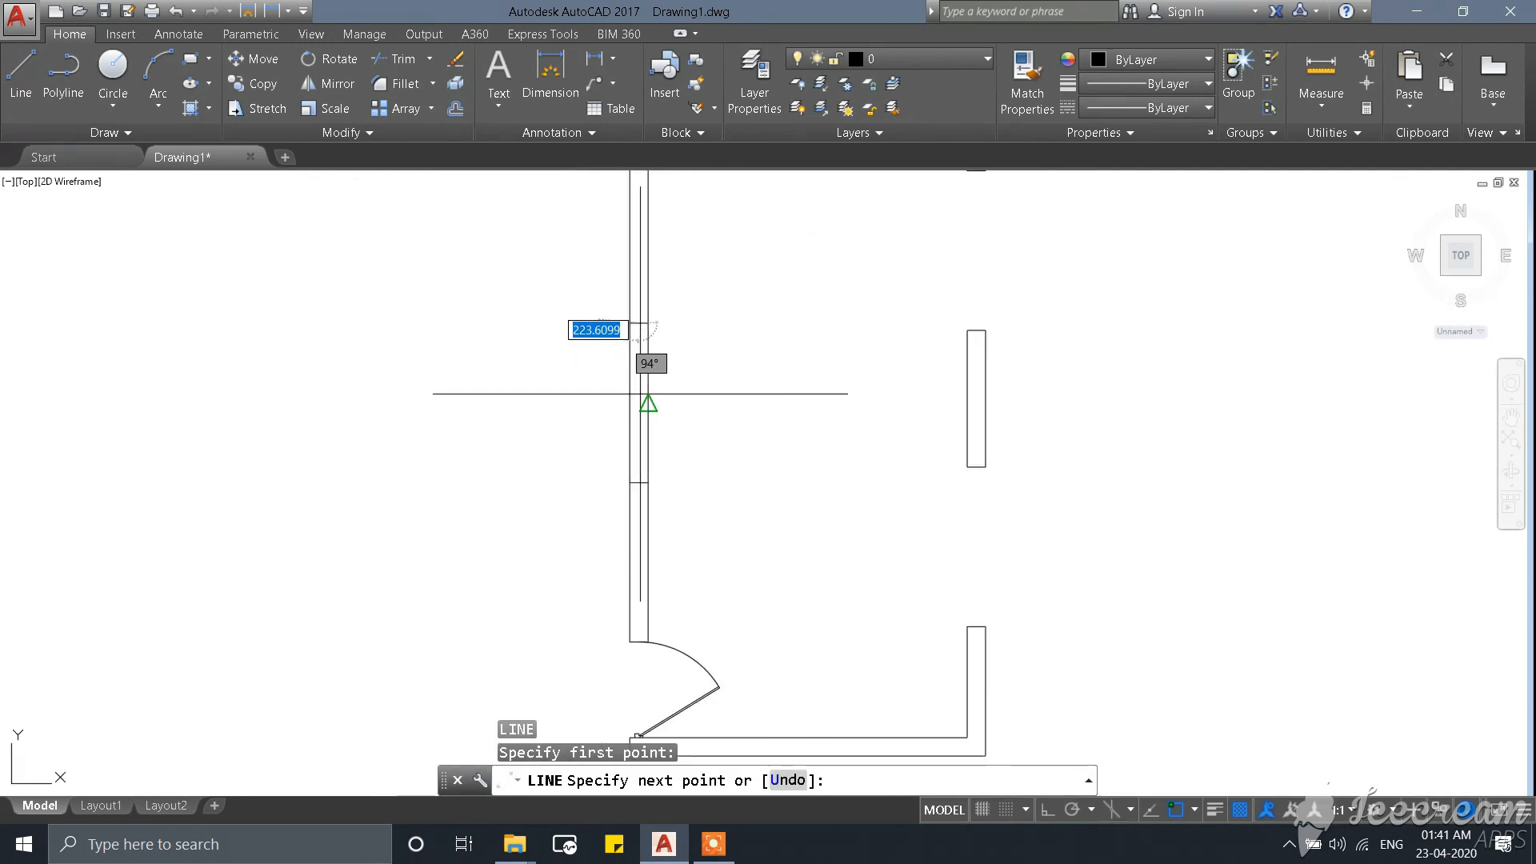
{"action": "scroll", "coordinate": [660, 508], "scroll_direction": "up", "scroll_amount": 3}
{"action": "left_click", "coordinate": [566, 405]}
{"action": "scroll", "coordinate": [614, 471], "scroll_direction": "down", "scroll_amount": 1}
{"action": "key", "text": "Escape"}
{"action": "scroll", "coordinate": [590, 326], "scroll_direction": "down", "scroll_amount": 2}
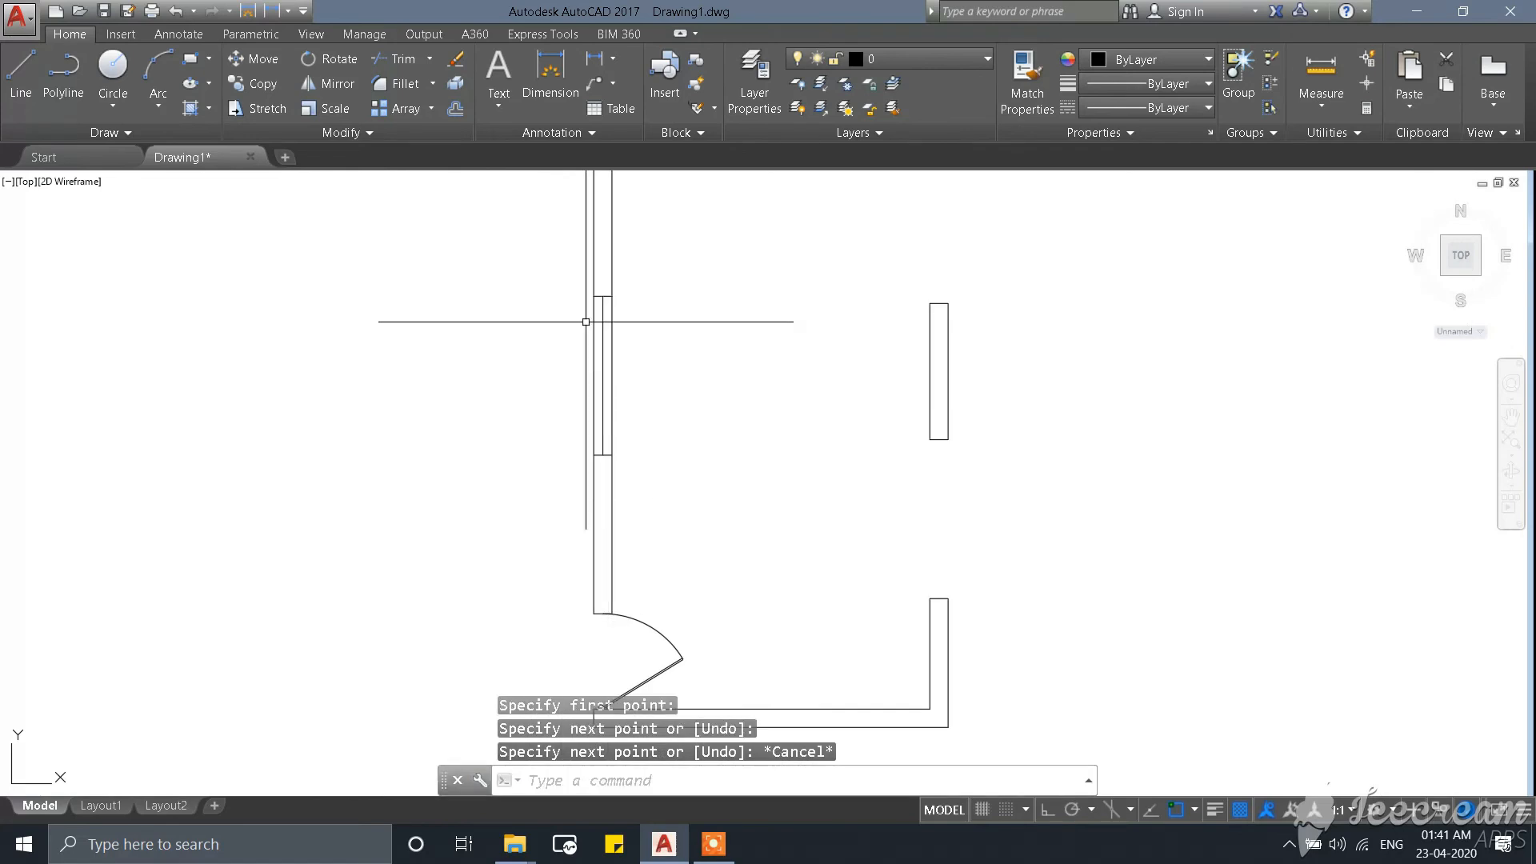
Turn Ortho mode on and leave the Line command without placing a point.
{"action": "scroll", "coordinate": [621, 326], "scroll_direction": "up", "scroll_amount": 4}
{"action": "key", "text": "Return"}
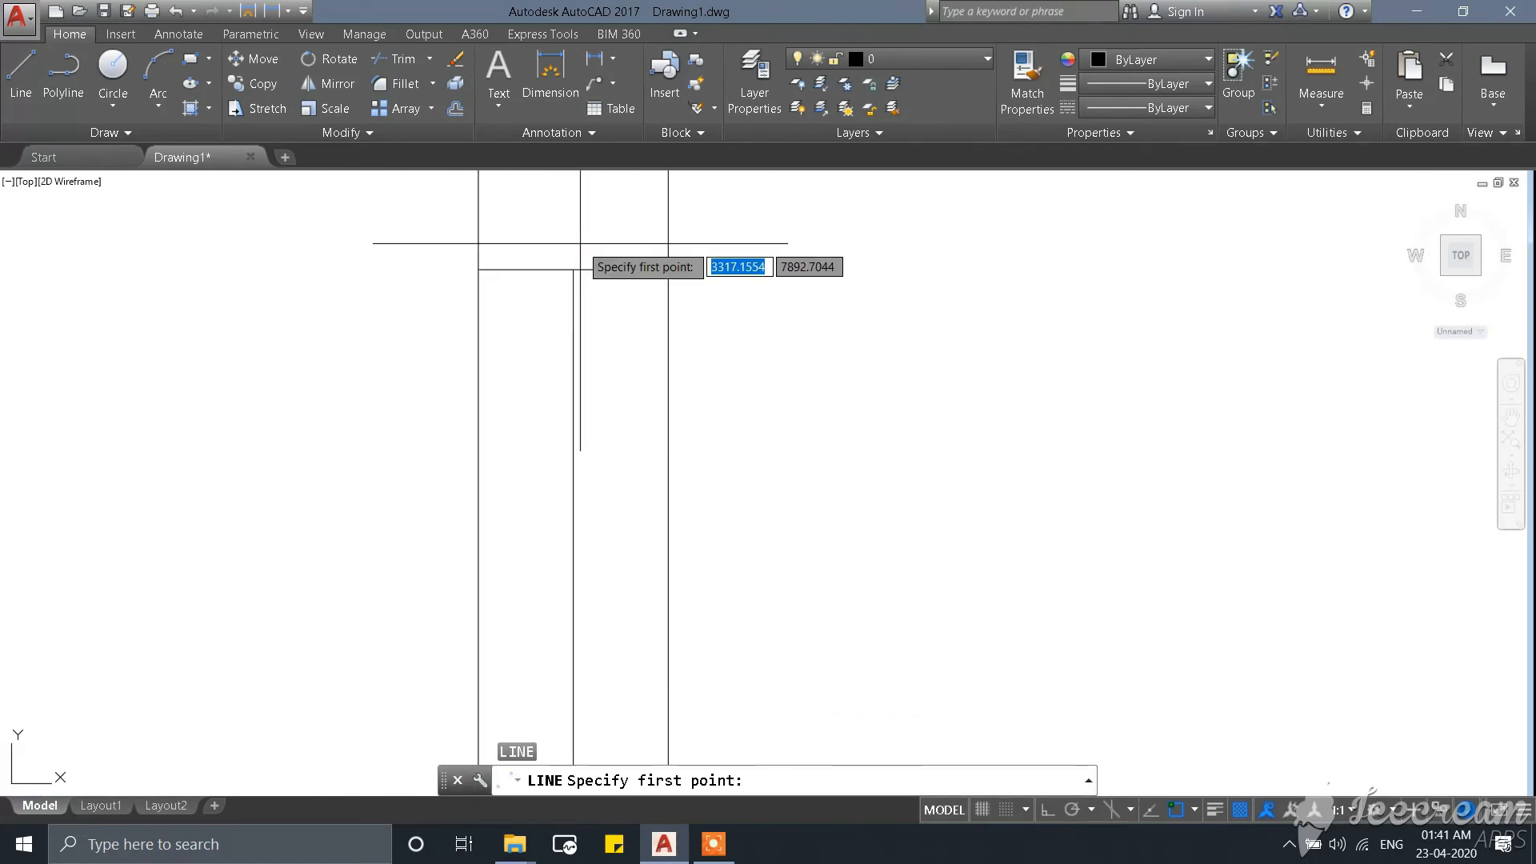
{"action": "key", "text": "F8"}
{"action": "scroll", "coordinate": [552, 247], "scroll_direction": "up", "scroll_amount": 2}
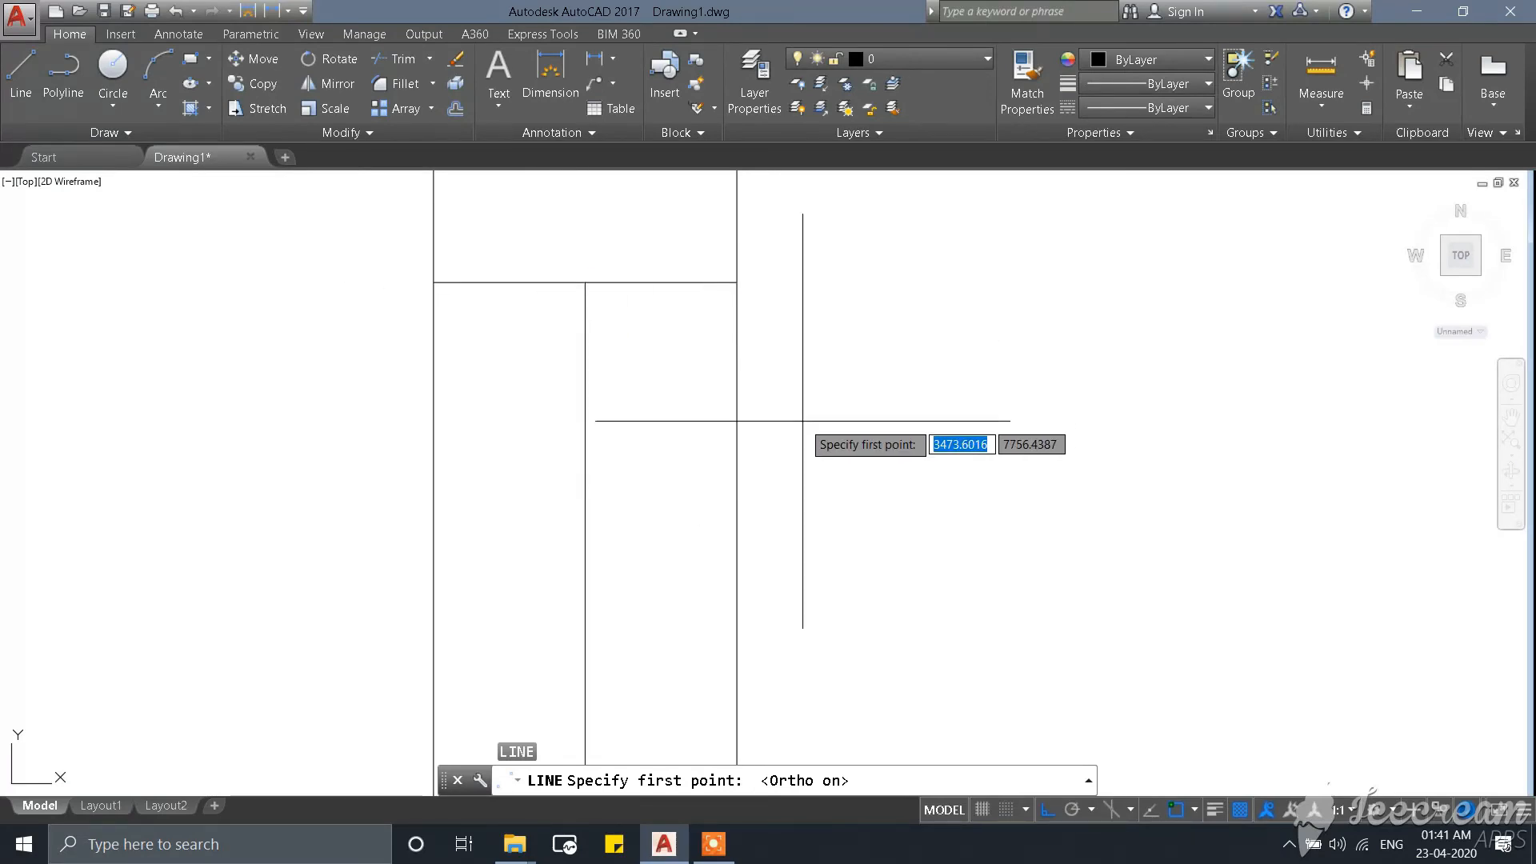
{"action": "key", "text": "Escape"}
{"action": "key", "text": "Escape"}
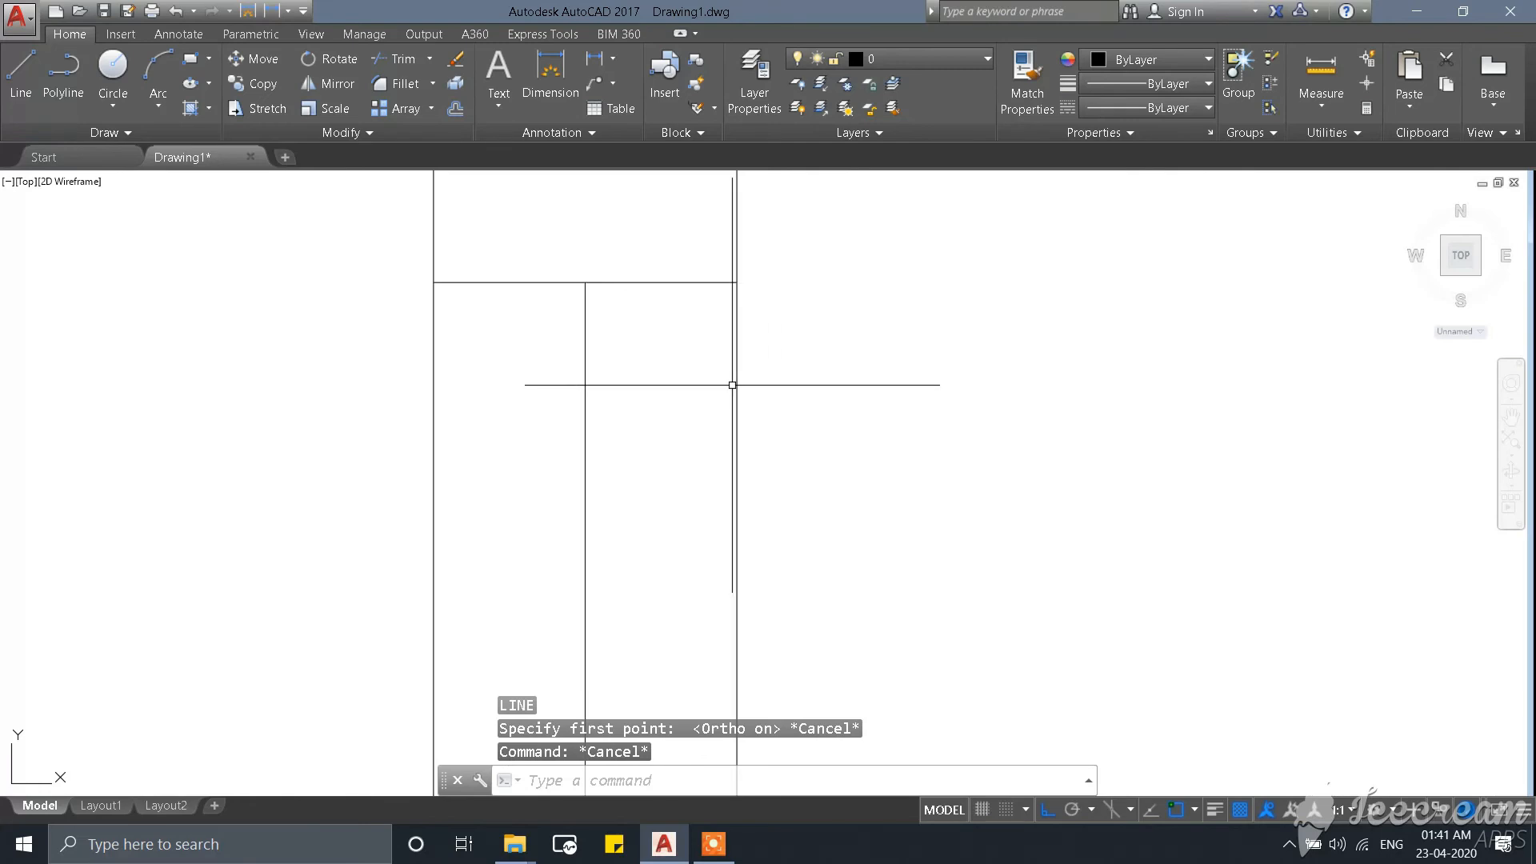
Offset the window's centre line by 20 towards the outer wall face.
{"action": "type", "text": "O"}
{"action": "key", "text": "Return"}
{"action": "scroll", "coordinate": [641, 320], "scroll_direction": "down", "scroll_amount": 4}
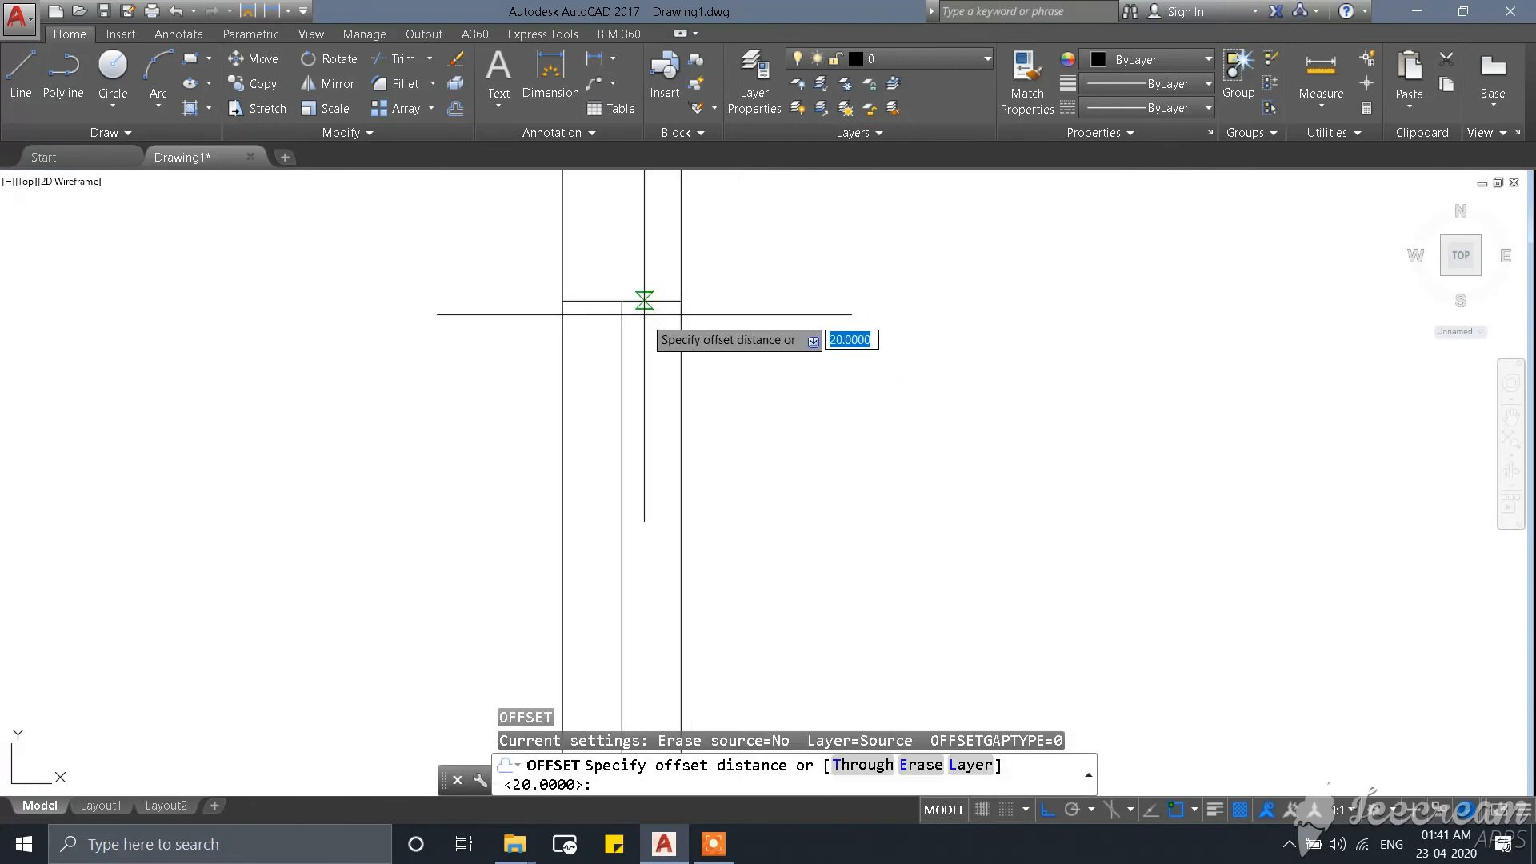
{"action": "scroll", "coordinate": [639, 328], "scroll_direction": "down", "scroll_amount": 4}
{"action": "scroll", "coordinate": [651, 445], "scroll_direction": "down", "scroll_amount": 2}
{"action": "scroll", "coordinate": [633, 498], "scroll_direction": "up", "scroll_amount": 4}
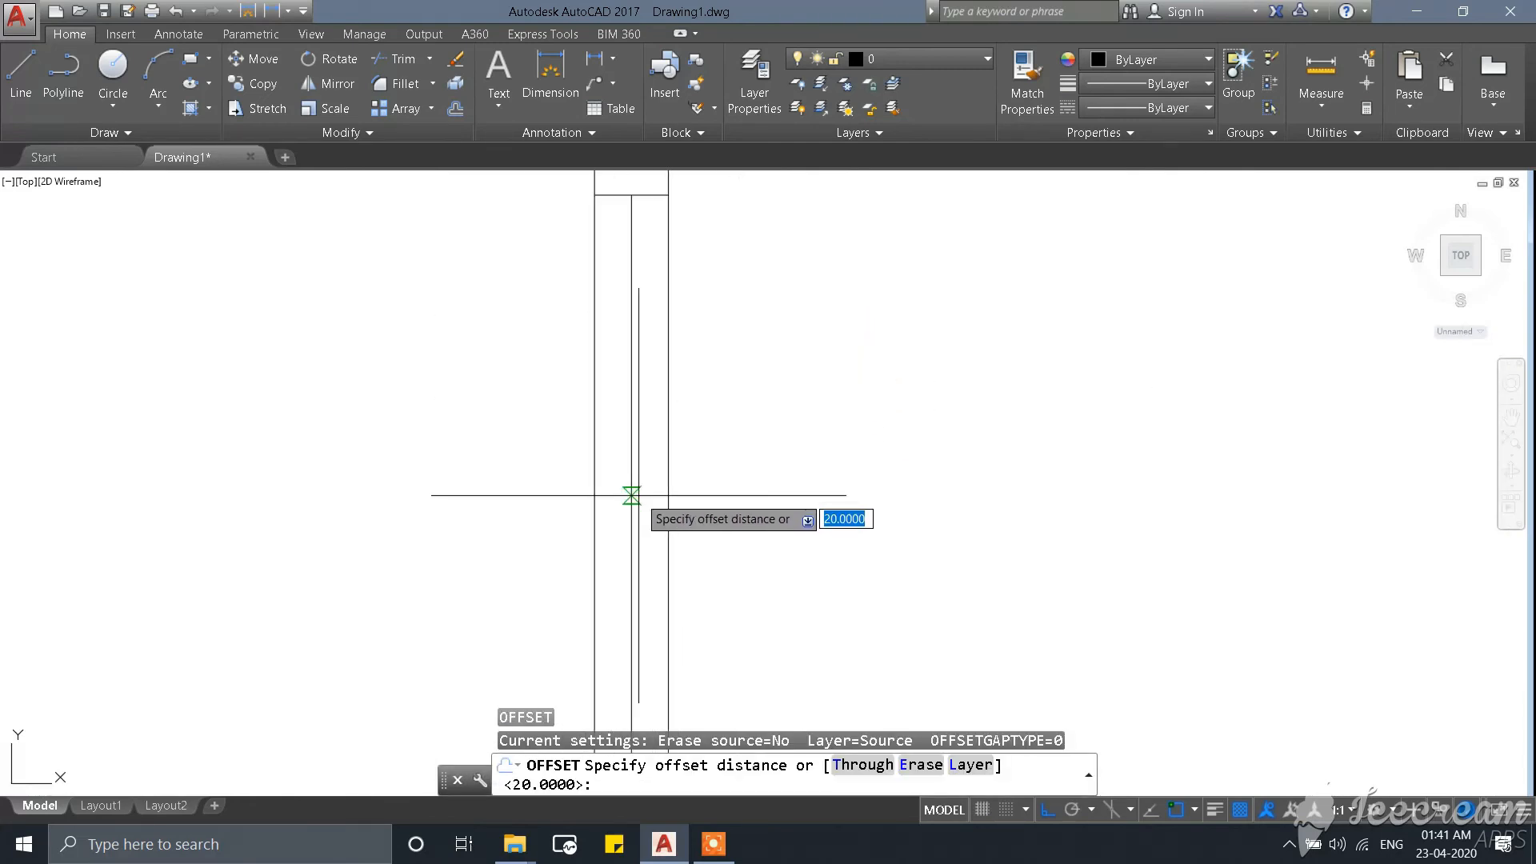
{"action": "left_click", "coordinate": [631, 476]}
{"action": "scroll", "coordinate": [632, 477], "scroll_direction": "down", "scroll_amount": 3}
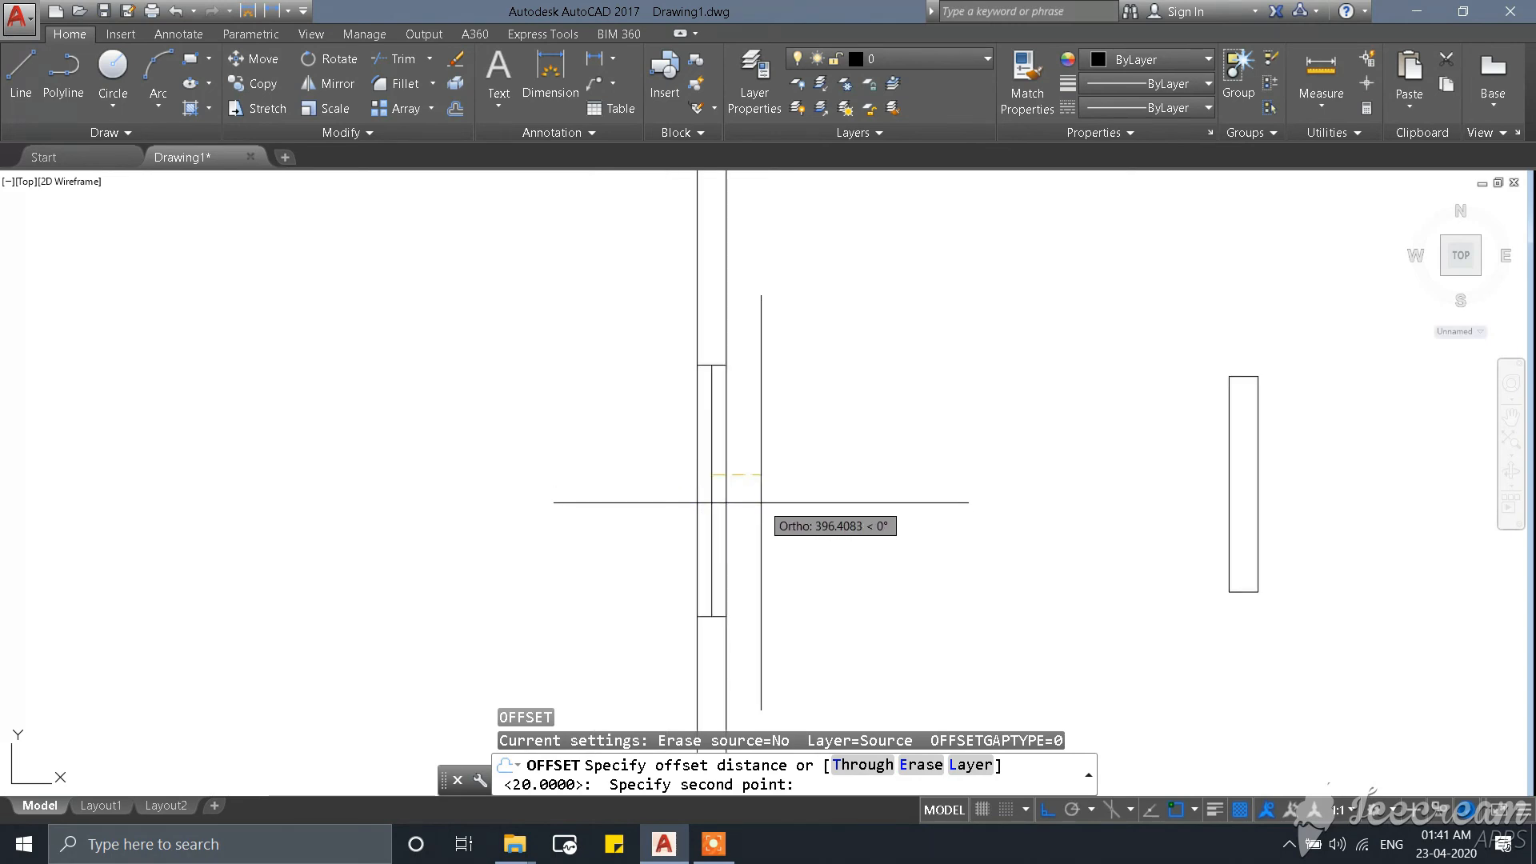
{"action": "key", "text": "Return"}
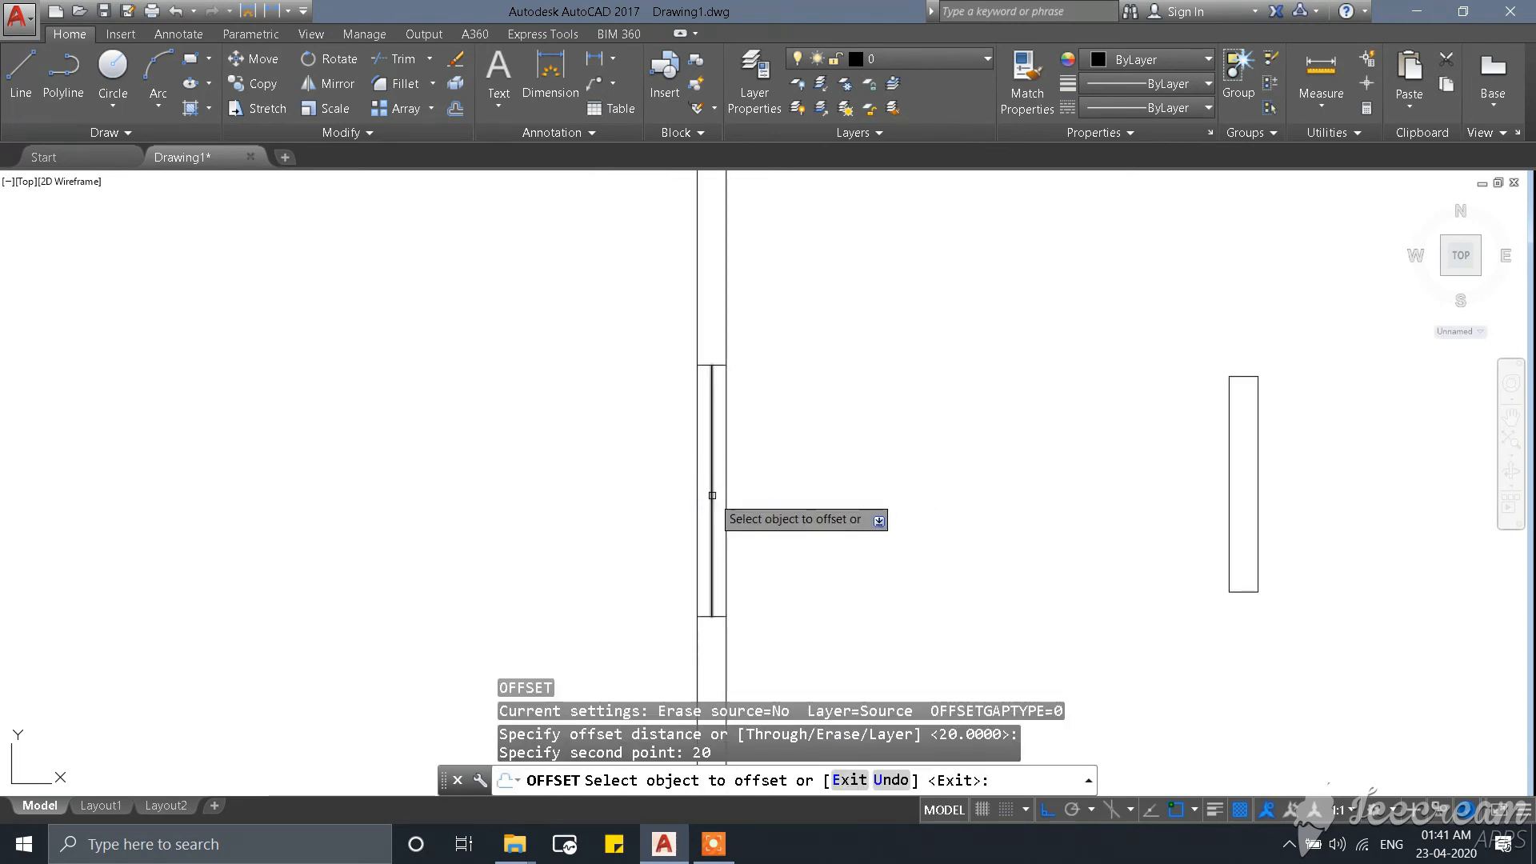
{"action": "scroll", "coordinate": [710, 494], "scroll_direction": "up", "scroll_amount": 2}
{"action": "left_click", "coordinate": [709, 492]}
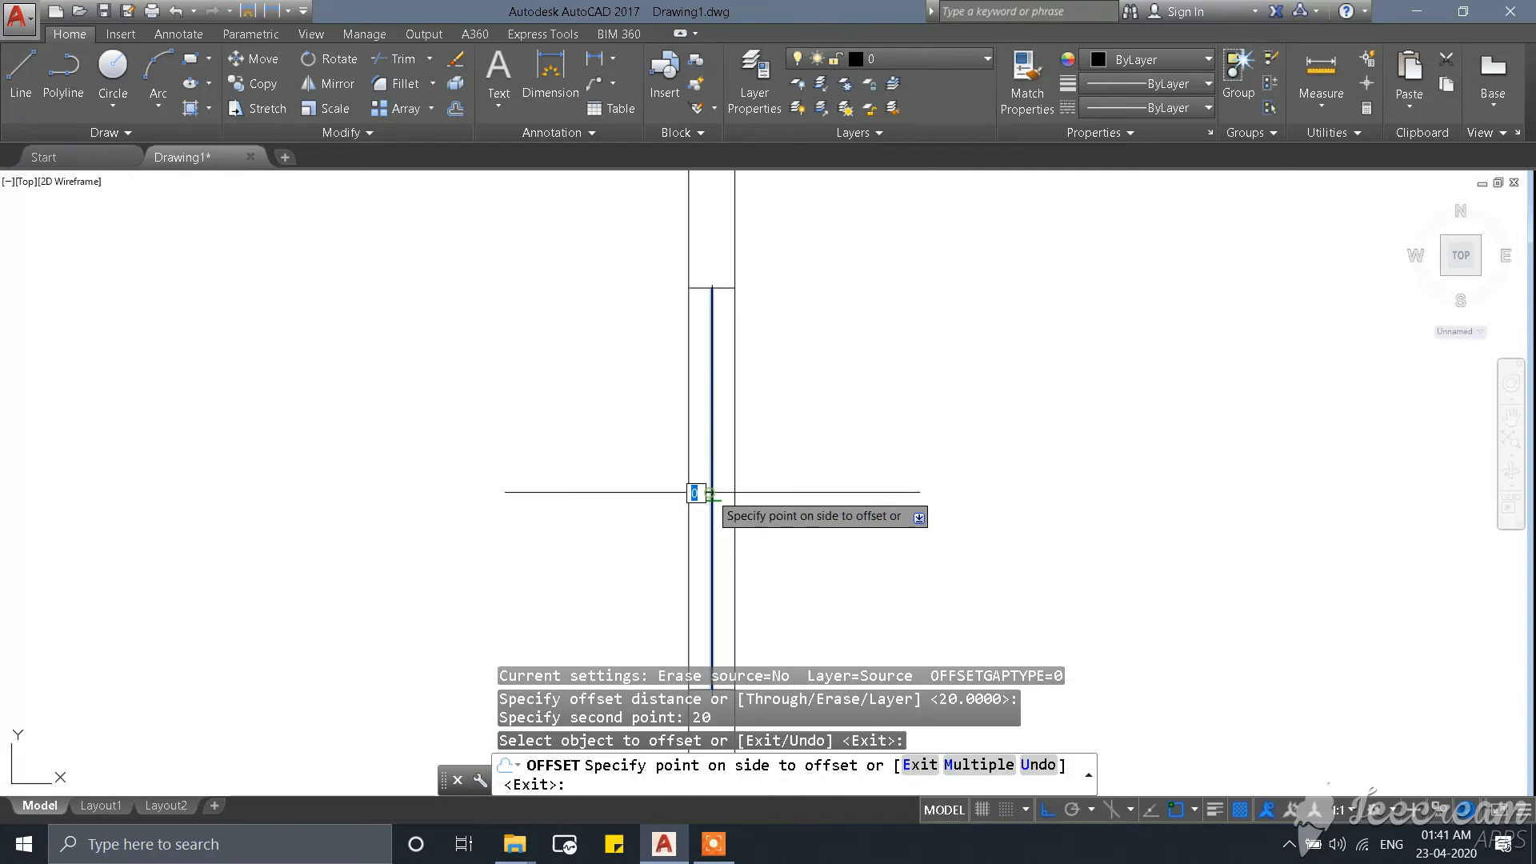
{"action": "left_click", "coordinate": [649, 498]}
{"action": "scroll", "coordinate": [700, 285], "scroll_direction": "up", "scroll_amount": 2}
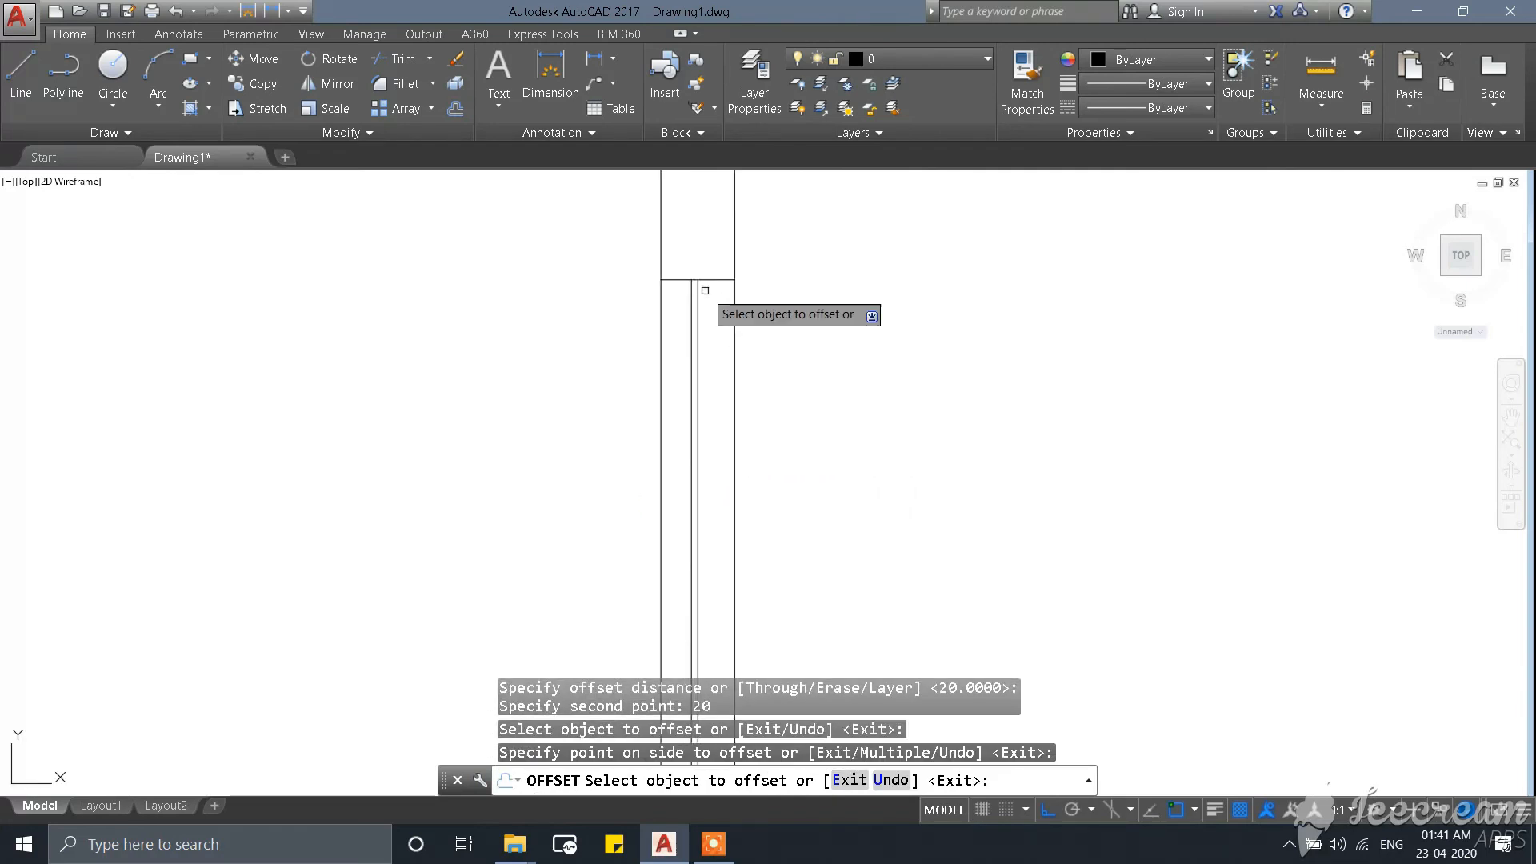
{"action": "key", "text": "Escape"}
Draw a stepped frame profile with the Line command around the lower end of the two glass lines, stepping down towards the room.
{"action": "scroll", "coordinate": [694, 268], "scroll_direction": "up", "scroll_amount": 1}
{"action": "scroll", "coordinate": [693, 266], "scroll_direction": "up", "scroll_amount": 1}
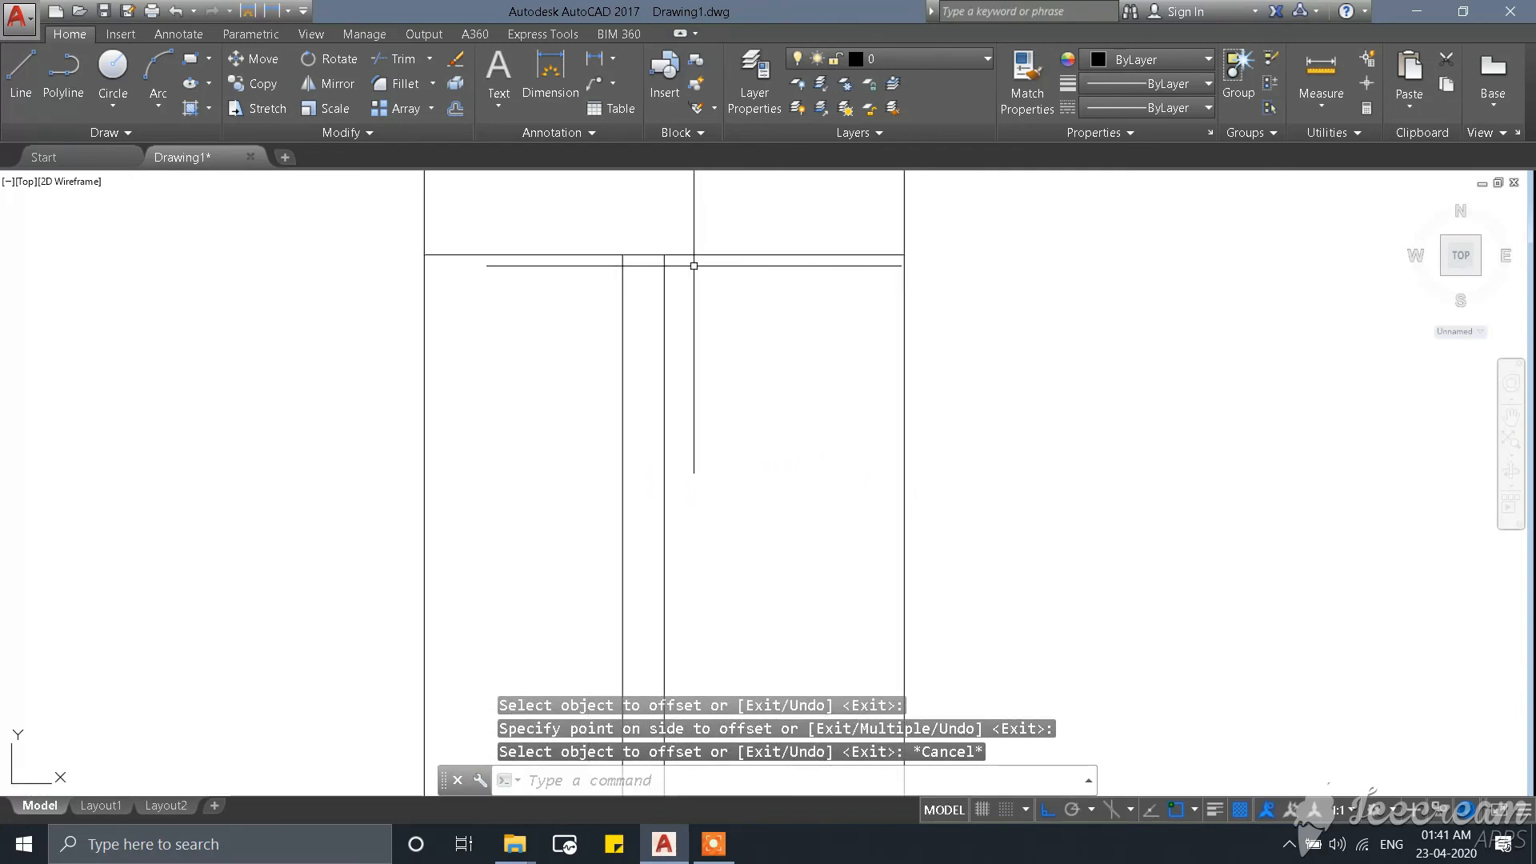
{"action": "type", "text": "l"}
{"action": "key", "text": "Return"}
{"action": "scroll", "coordinate": [666, 259], "scroll_direction": "up", "scroll_amount": 2}
{"action": "scroll", "coordinate": [542, 245], "scroll_direction": "down", "scroll_amount": 1}
{"action": "scroll", "coordinate": [543, 247], "scroll_direction": "down", "scroll_amount": 5}
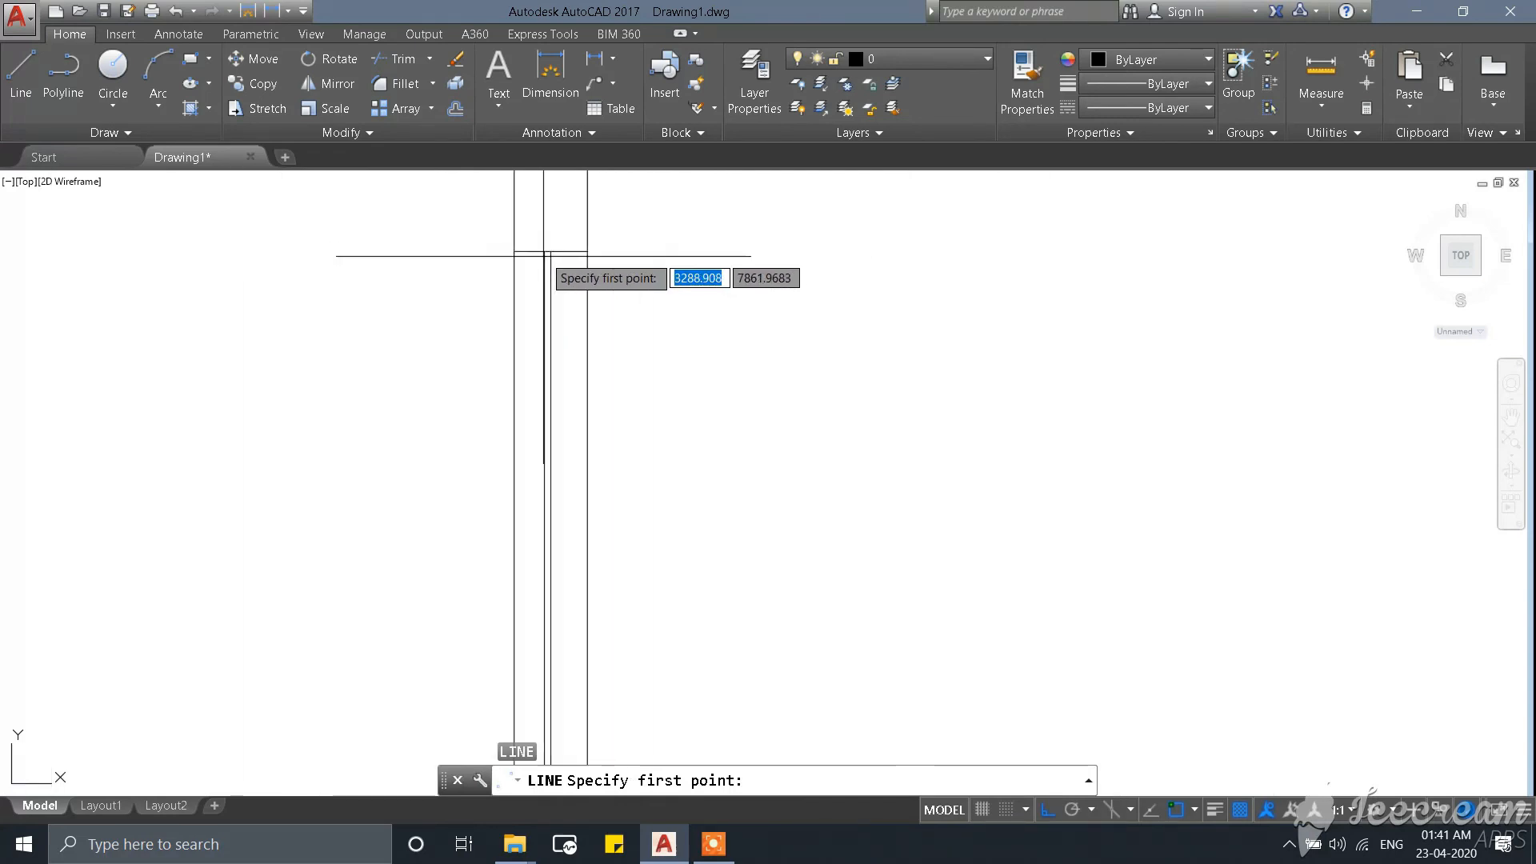
{"action": "scroll", "coordinate": [558, 530], "scroll_direction": "up", "scroll_amount": 3}
{"action": "left_click", "coordinate": [507, 513]}
{"action": "left_click", "coordinate": [504, 474]}
{"action": "left_click", "coordinate": [543, 473]}
{"action": "left_click", "coordinate": [581, 499]}
{"action": "left_click", "coordinate": [581, 535]}
{"action": "key", "text": "Escape"}
Trim away the part of the inner glass line inside the stepped frame profile.
{"action": "left_click", "coordinate": [461, 440]}
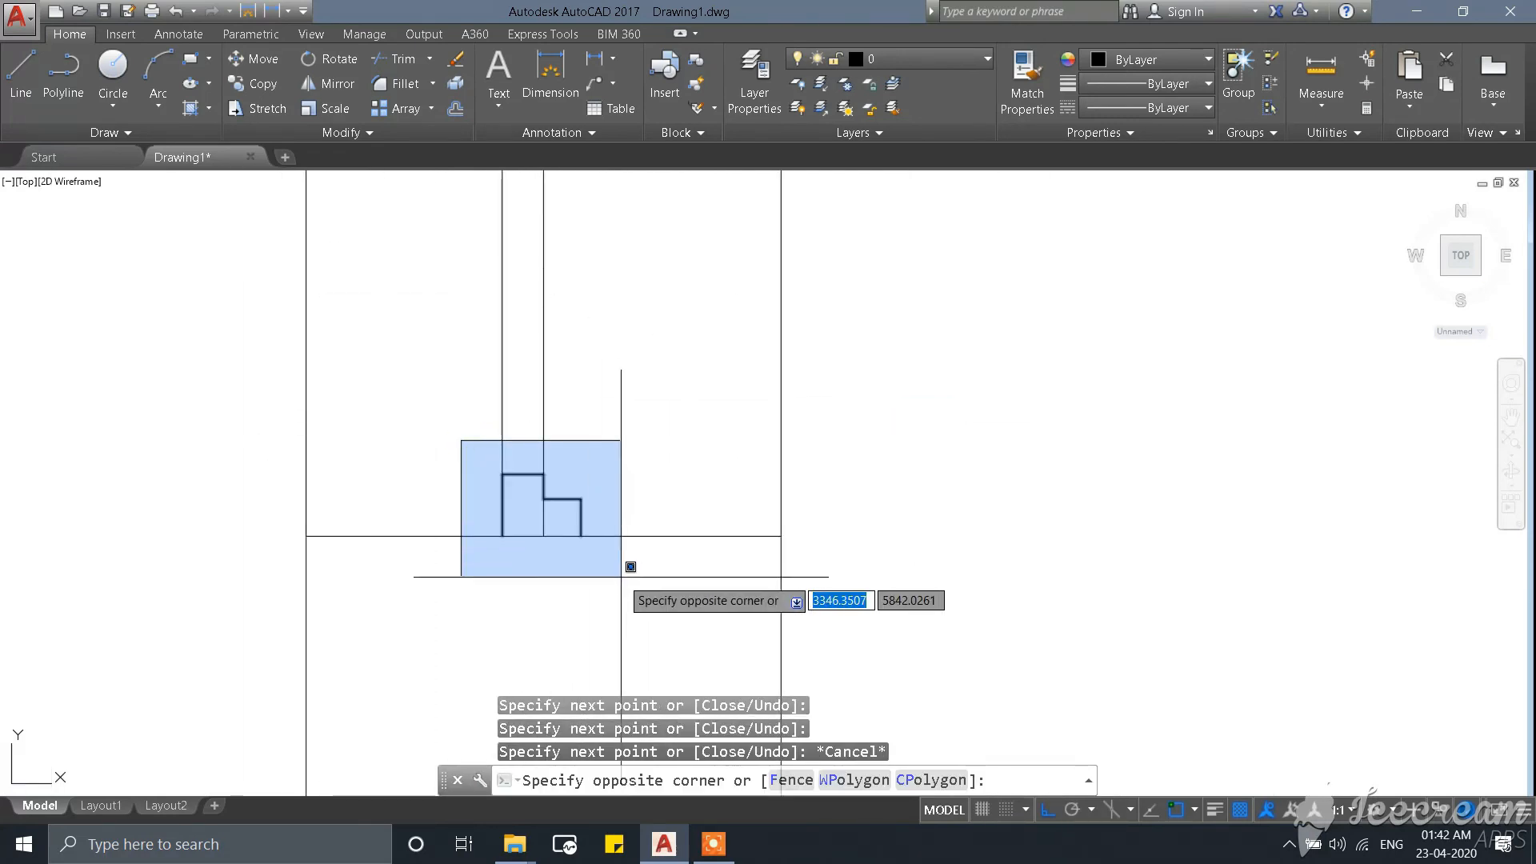
{"action": "key", "text": "Escape"}
{"action": "scroll", "coordinate": [508, 515], "scroll_direction": "up", "scroll_amount": 2}
{"action": "key", "text": "Escape"}
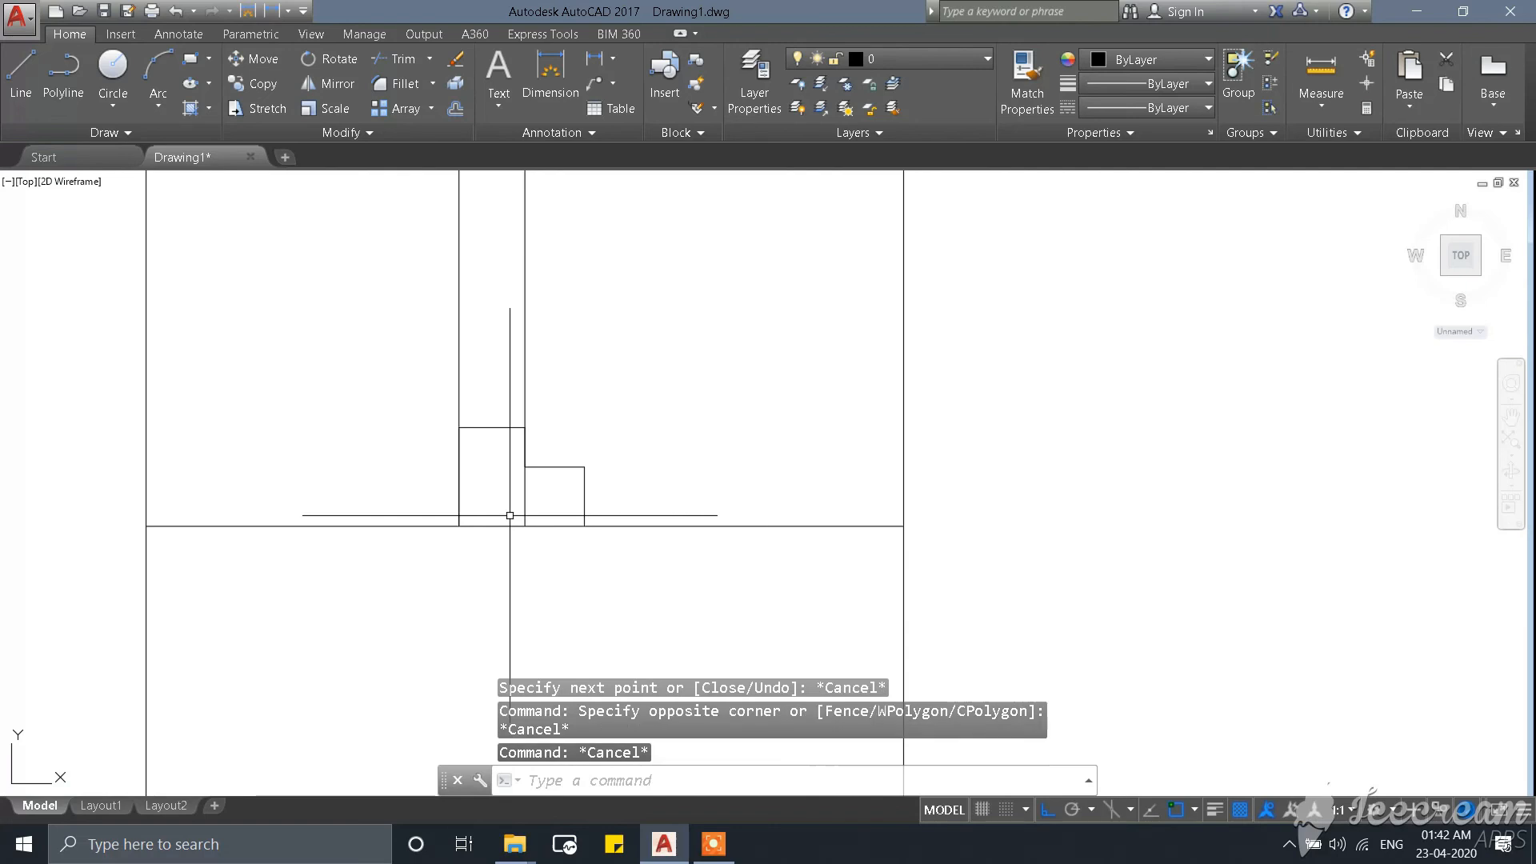
{"action": "type", "text": "TR"}
{"action": "key", "text": "Return"}
{"action": "left_click", "coordinate": [507, 501]}
{"action": "key", "text": "Escape"}
{"action": "scroll", "coordinate": [418, 400], "scroll_direction": "down", "scroll_amount": 4}
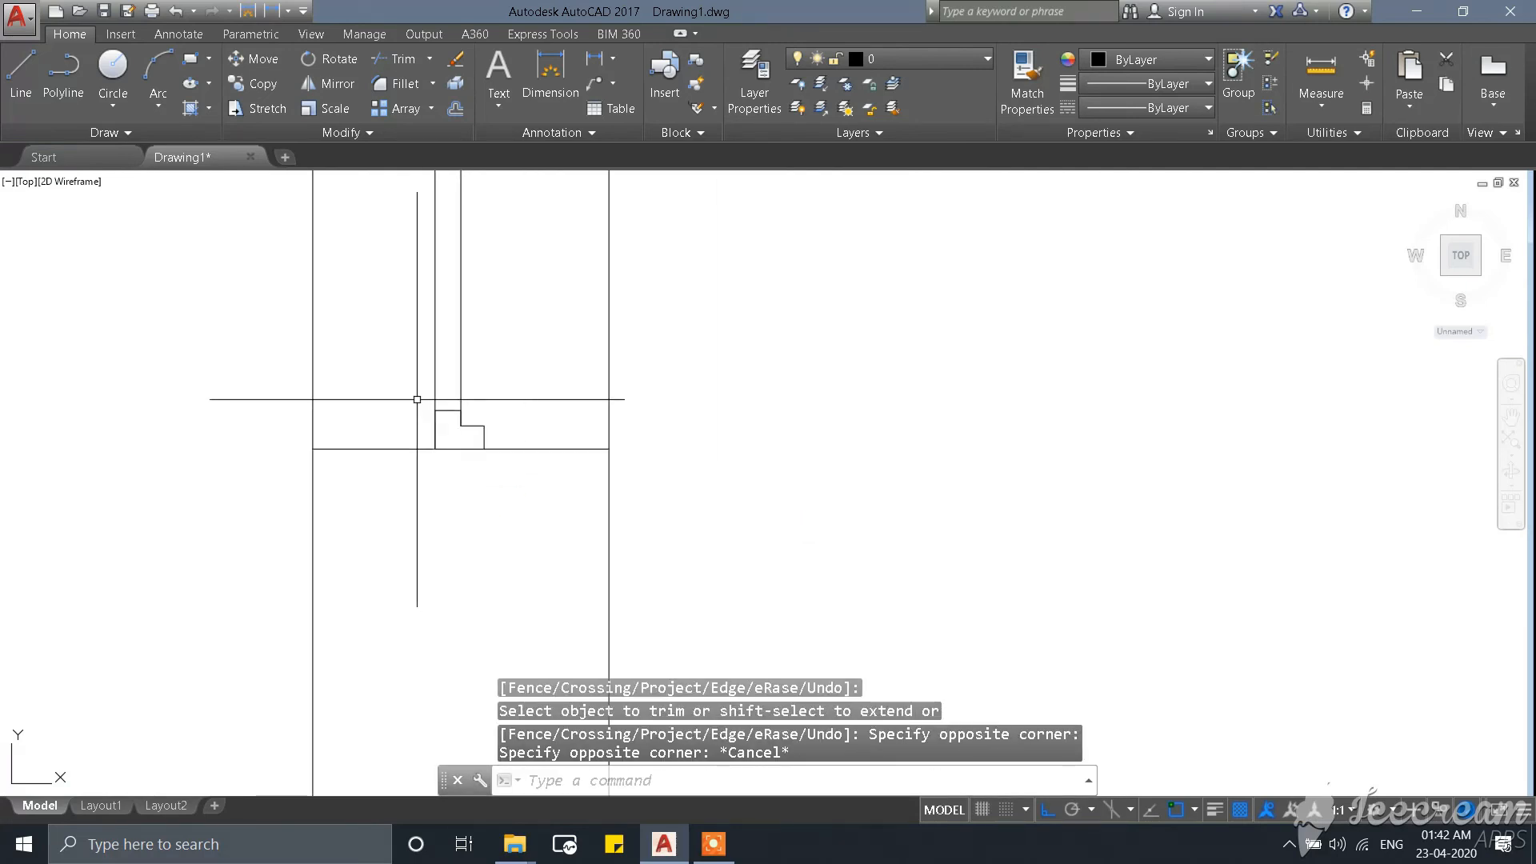
{"action": "key", "text": "Escape"}
Copy the stepped frame profile from its lower-left corner to the upper end of the outer glass line.
{"action": "scroll", "coordinate": [406, 389], "scroll_direction": "up", "scroll_amount": 4}
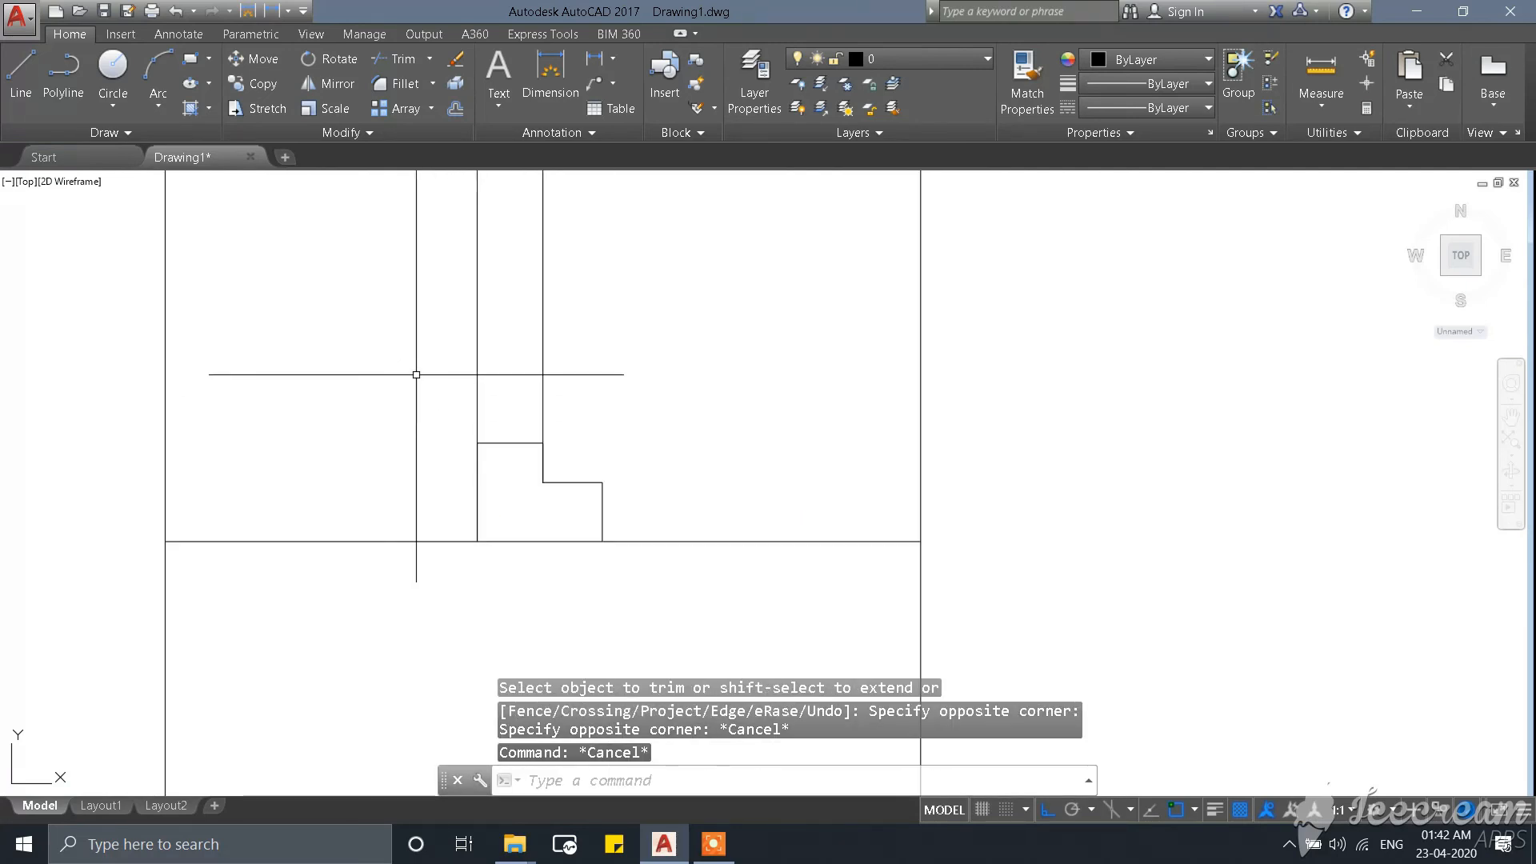
{"action": "left_click", "coordinate": [416, 375]}
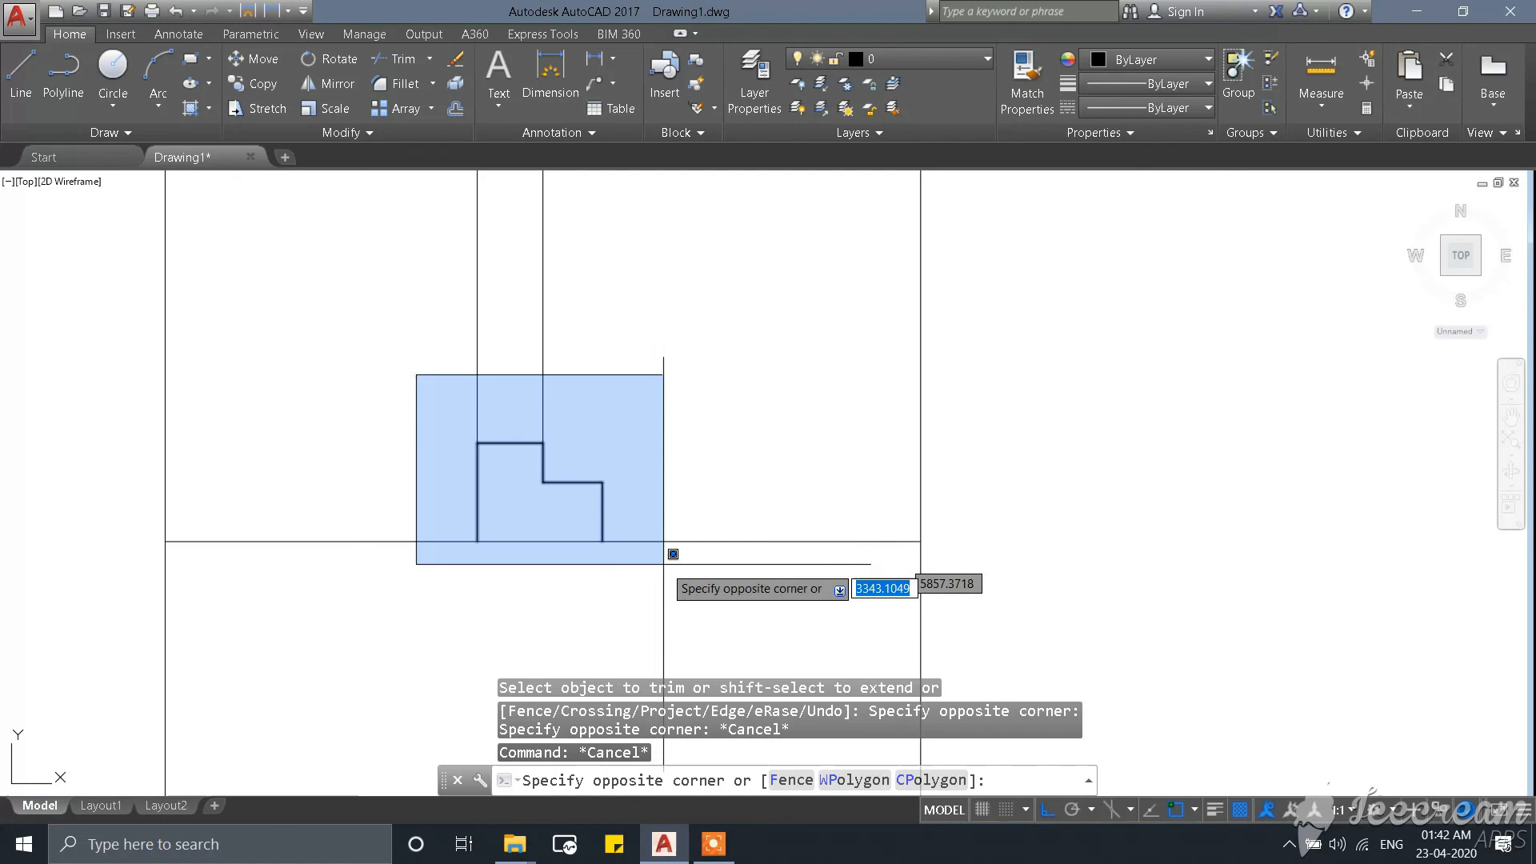
{"action": "left_click", "coordinate": [695, 604]}
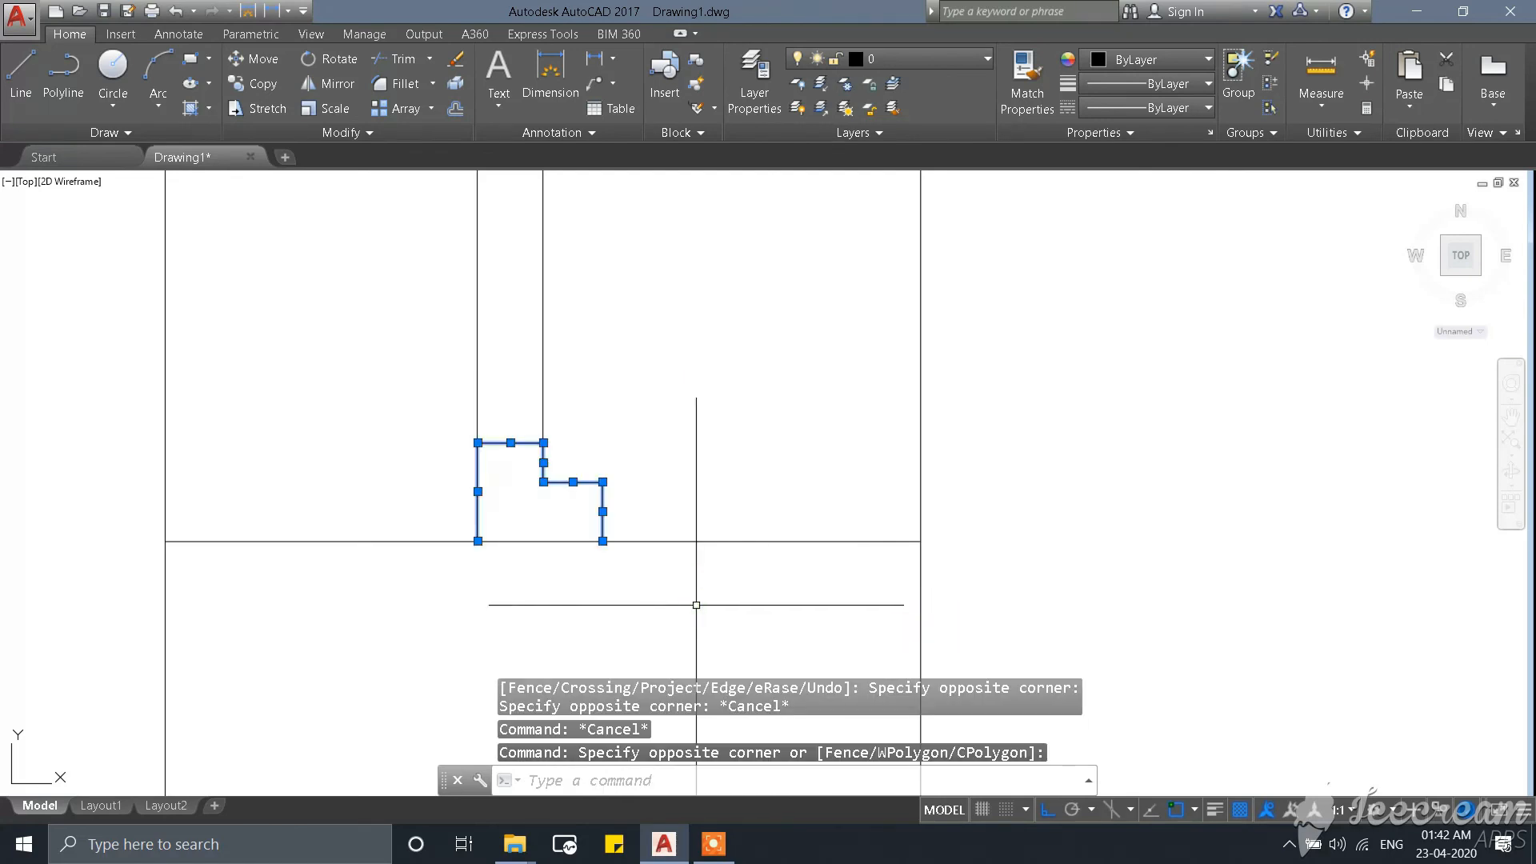
{"action": "type", "text": "CO"}
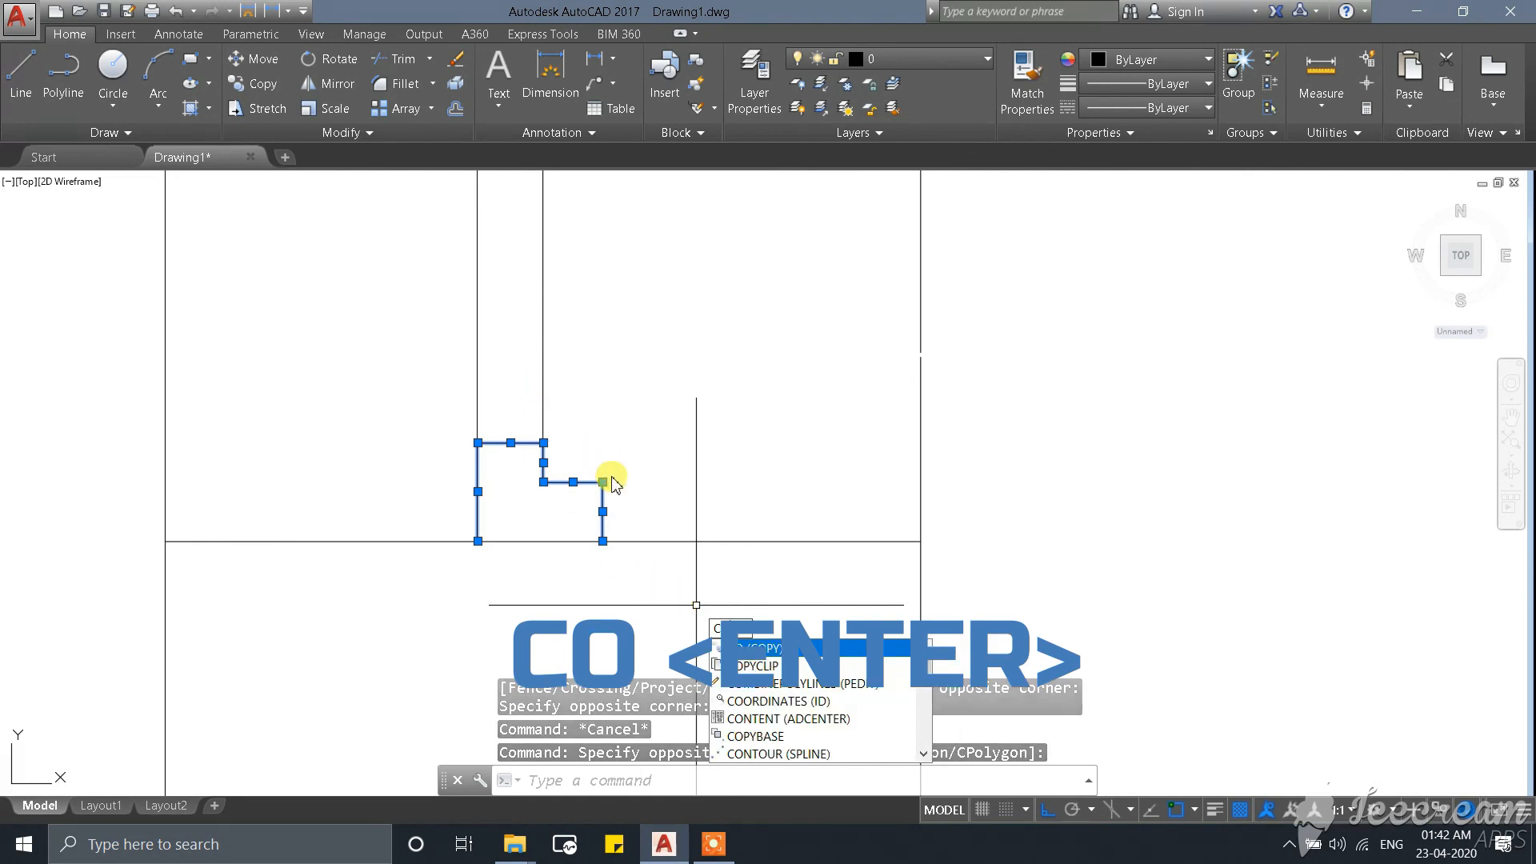
{"action": "key", "text": "Return"}
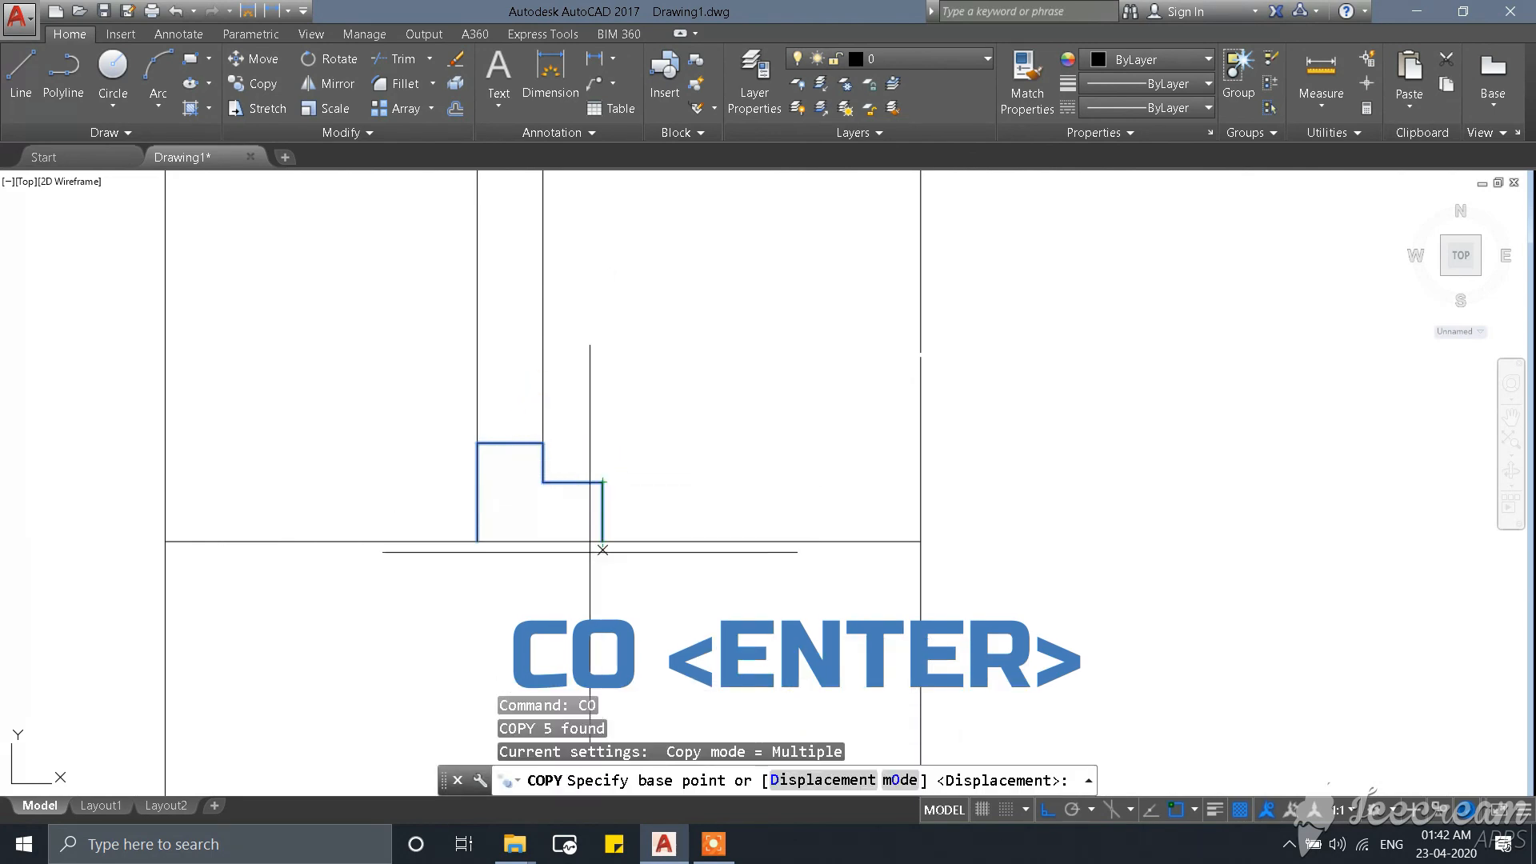
{"action": "left_click", "coordinate": [477, 542]}
{"action": "scroll", "coordinate": [483, 548], "scroll_direction": "down", "scroll_amount": 7}
{"action": "scroll", "coordinate": [461, 502], "scroll_direction": "up", "scroll_amount": 5}
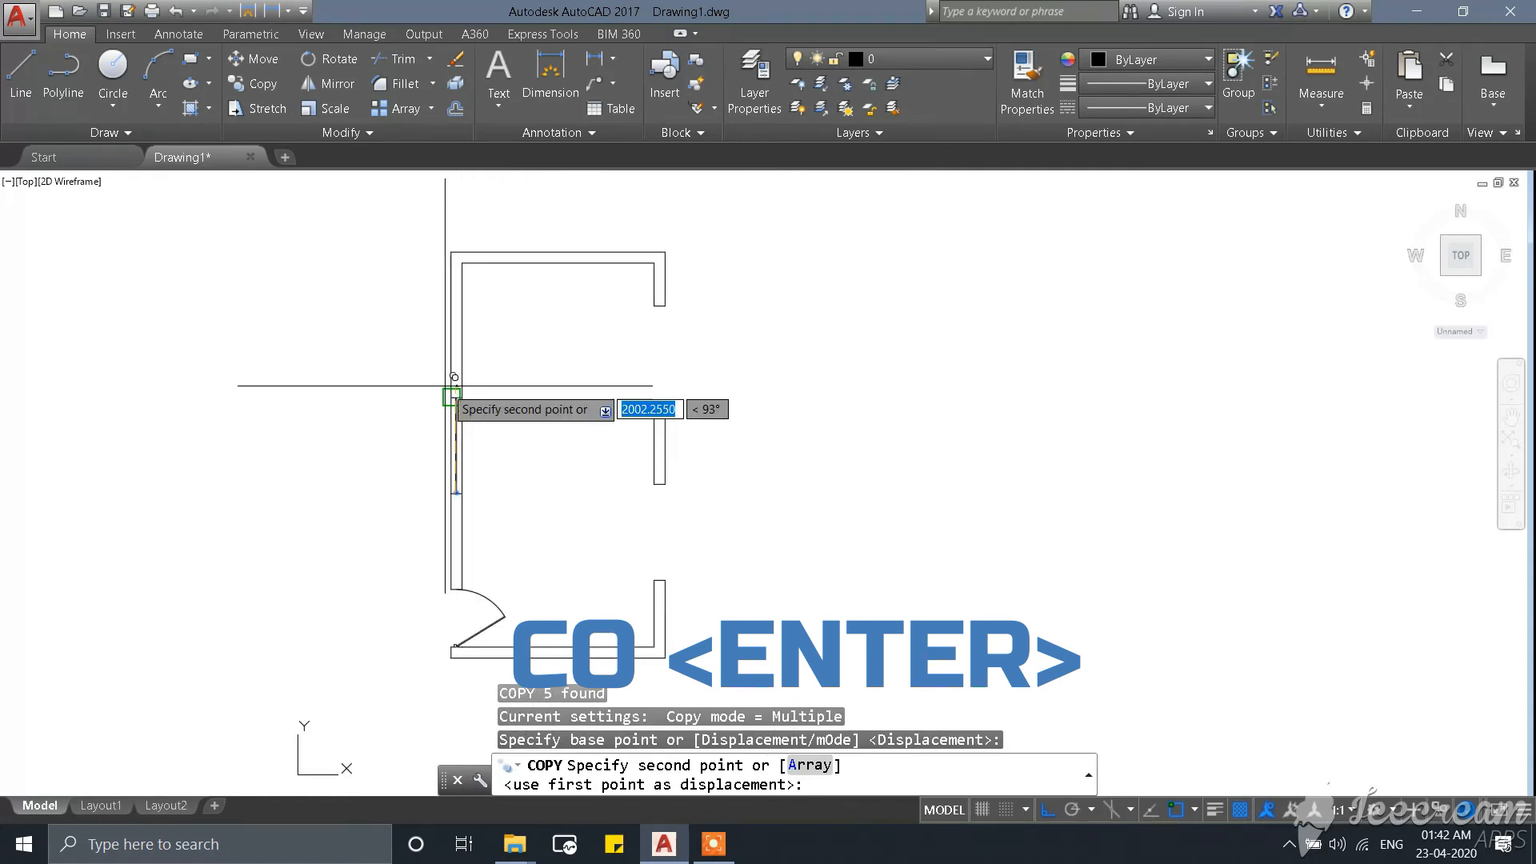
{"action": "scroll", "coordinate": [469, 410], "scroll_direction": "up", "scroll_amount": 5}
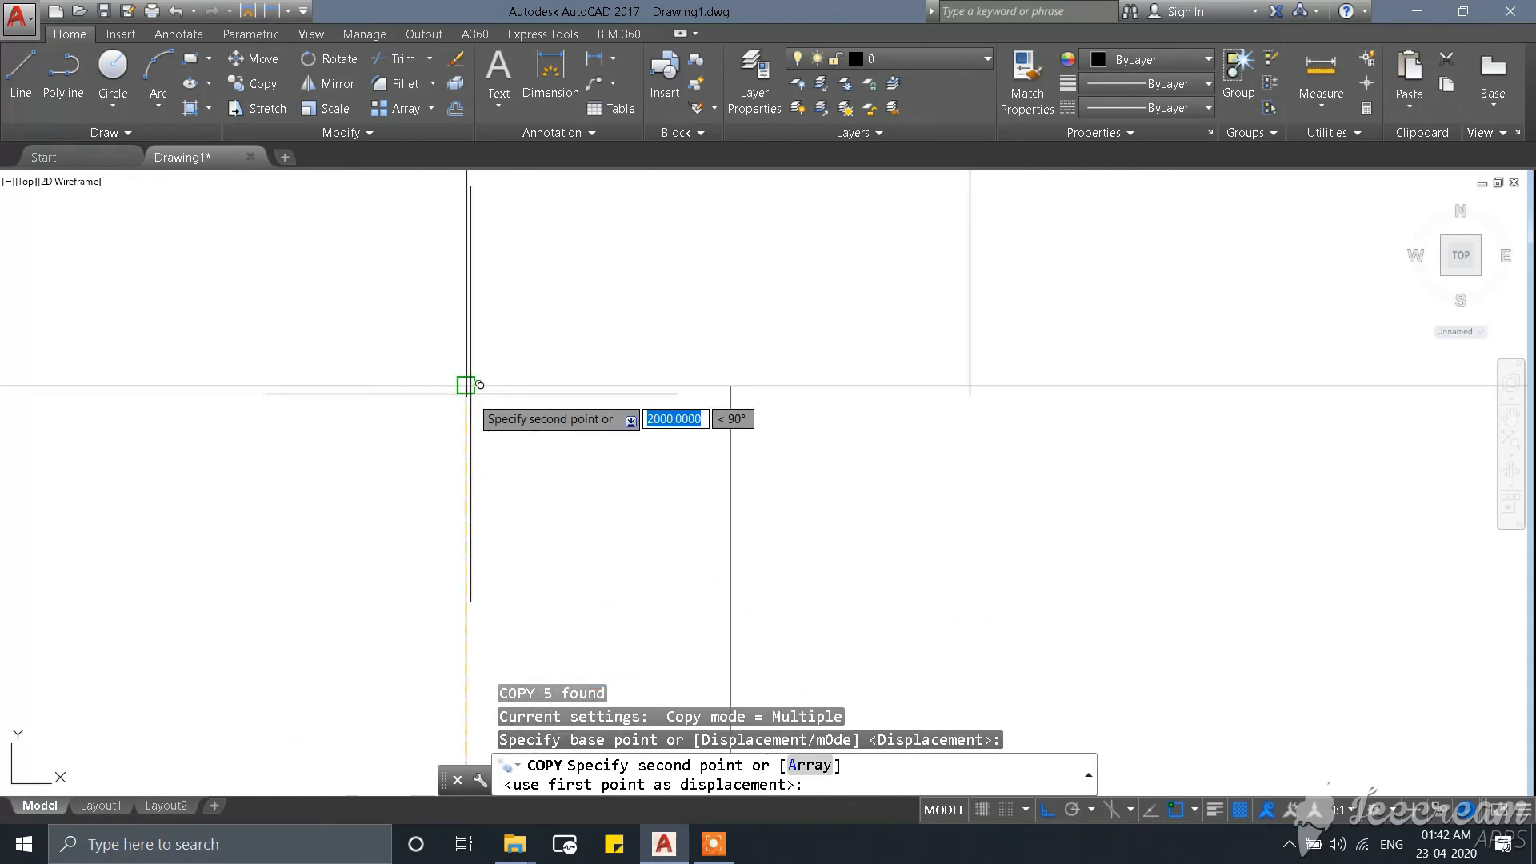
{"action": "scroll", "coordinate": [485, 430], "scroll_direction": "down", "scroll_amount": 5}
{"action": "left_click", "coordinate": [480, 416]}
{"action": "scroll", "coordinate": [512, 368], "scroll_direction": "down", "scroll_amount": 5}
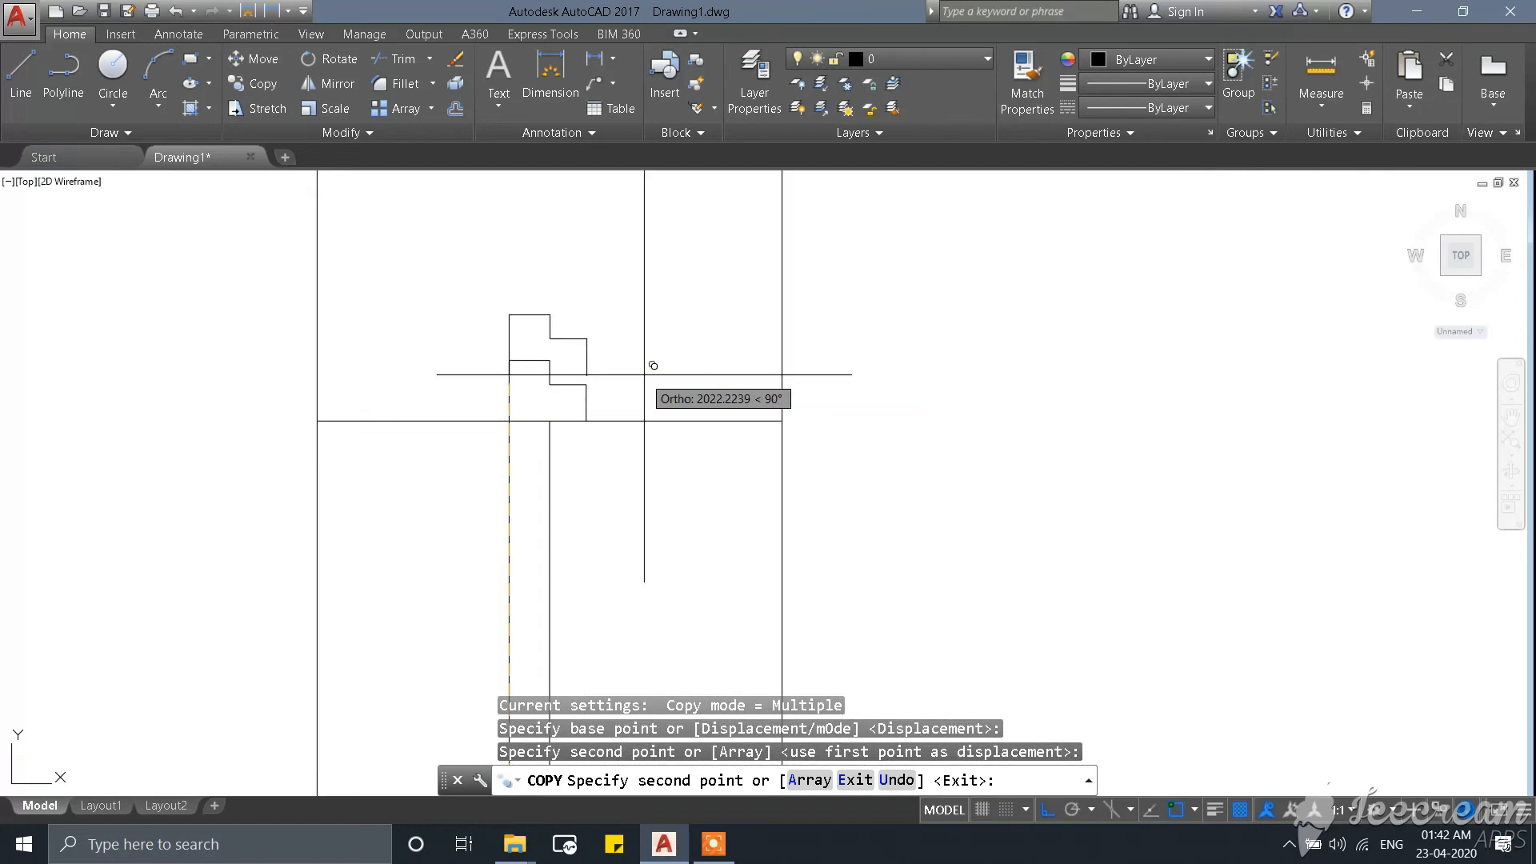
{"action": "key", "text": "Escape"}
{"action": "key", "text": "Escape"}
{"action": "scroll", "coordinate": [548, 366], "scroll_direction": "up", "scroll_amount": 2}
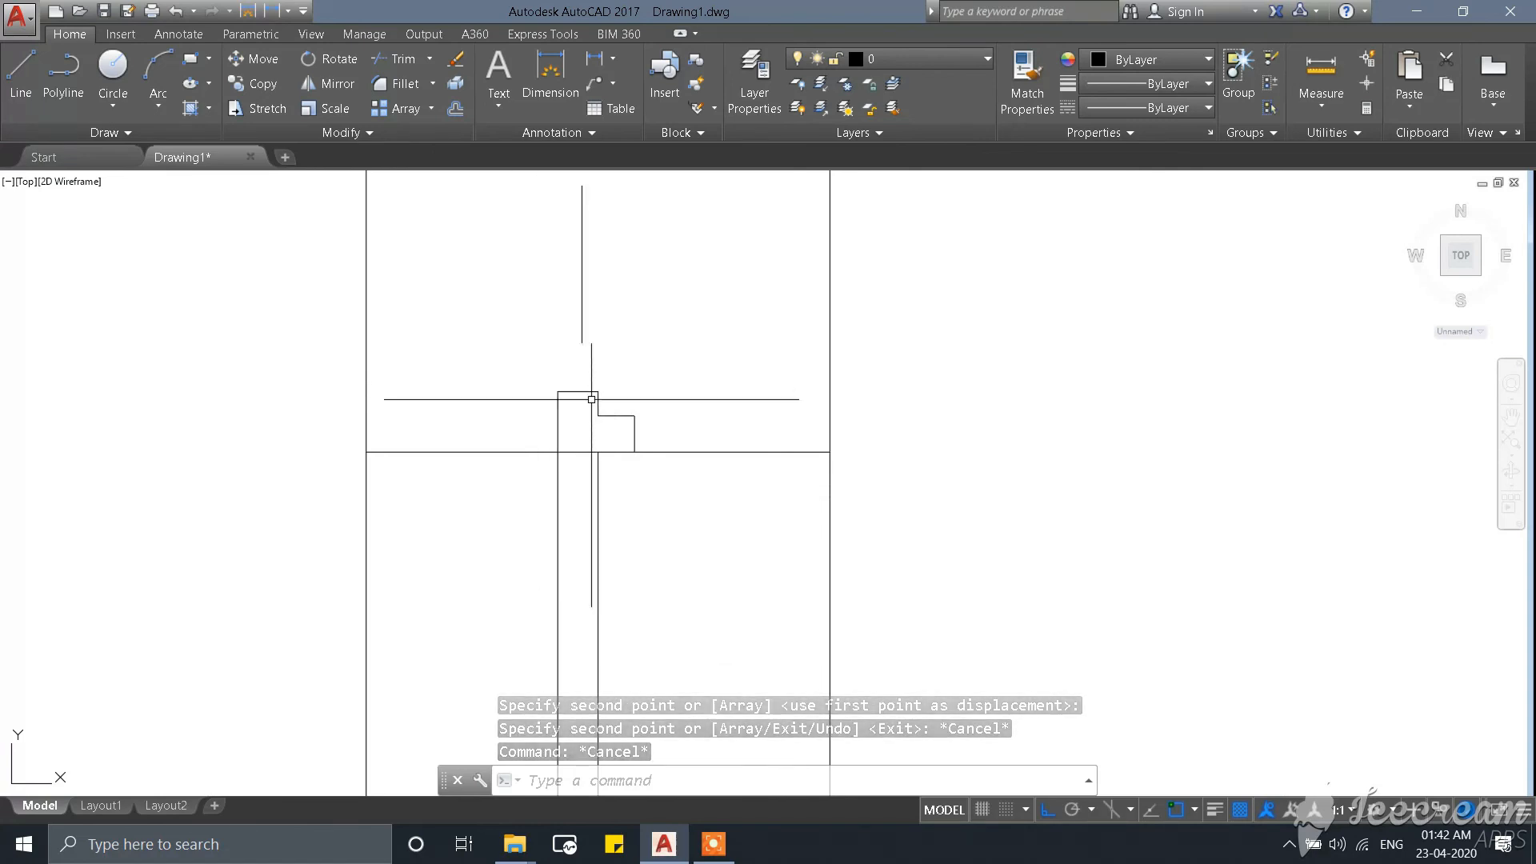
{"action": "scroll", "coordinate": [568, 421], "scroll_direction": "down", "scroll_amount": 2}
{"action": "scroll", "coordinate": [532, 422], "scroll_direction": "up", "scroll_amount": 4}
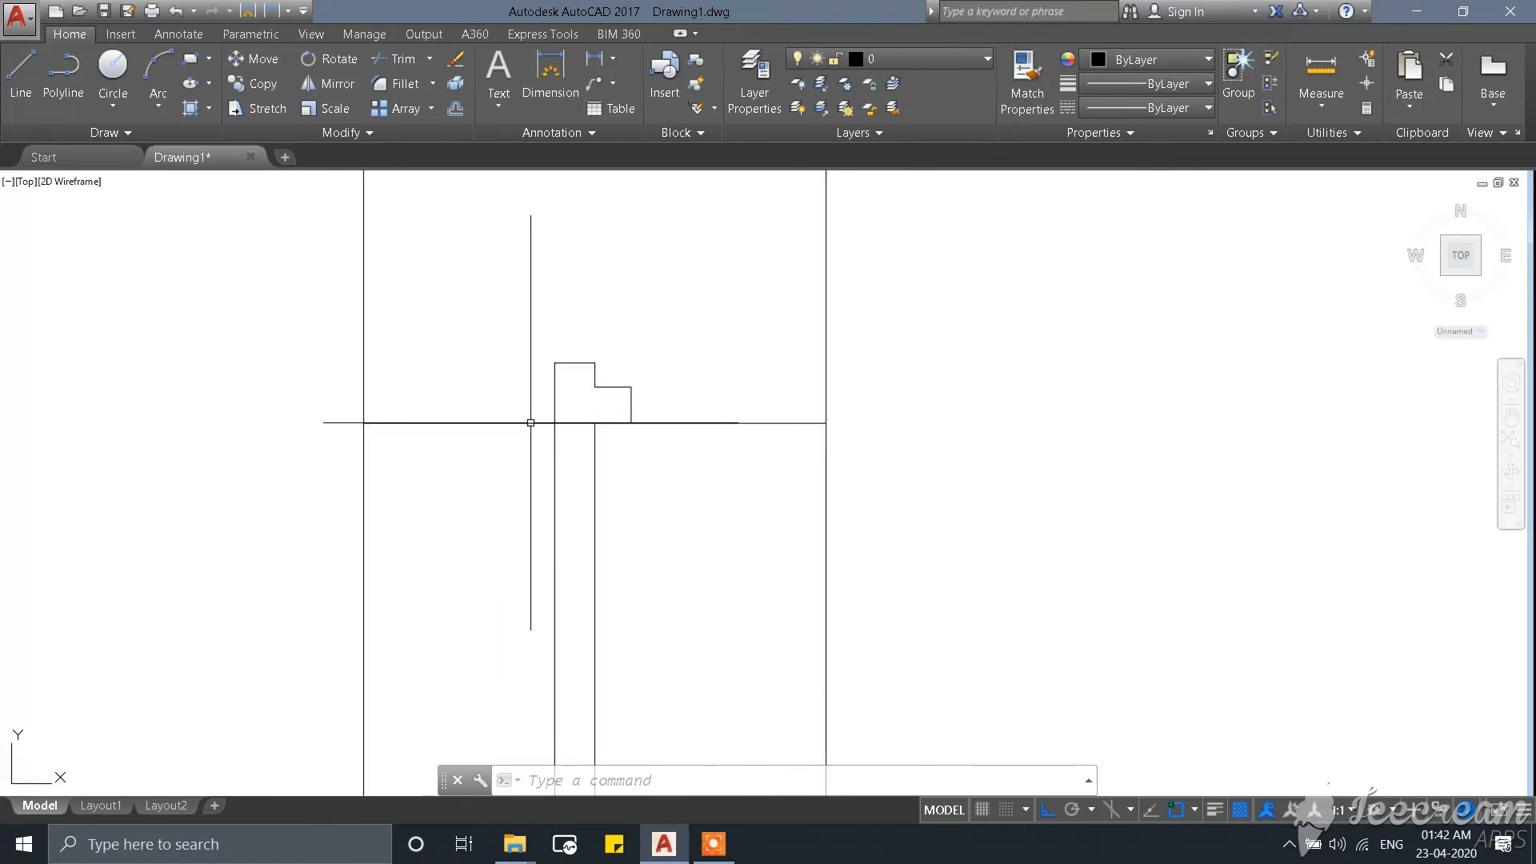
Mirror the copied stepped frame profile downward about the opening's upper edge line, erasing the source objects.
{"action": "left_click", "coordinate": [501, 263]}
{"action": "left_click", "coordinate": [785, 518]}
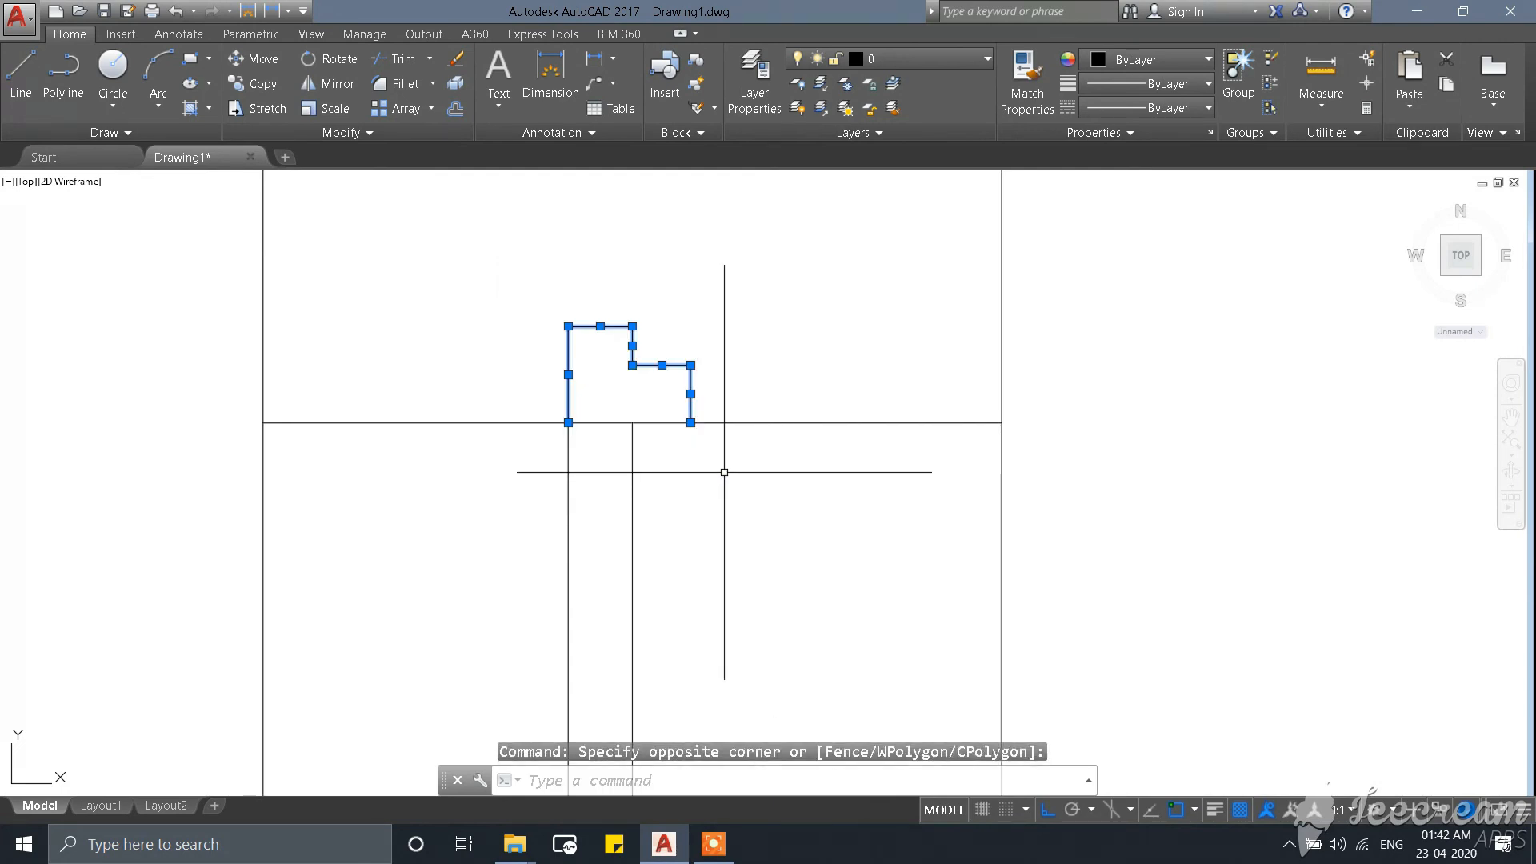
{"action": "scroll", "coordinate": [522, 306], "scroll_direction": "up", "scroll_amount": 1}
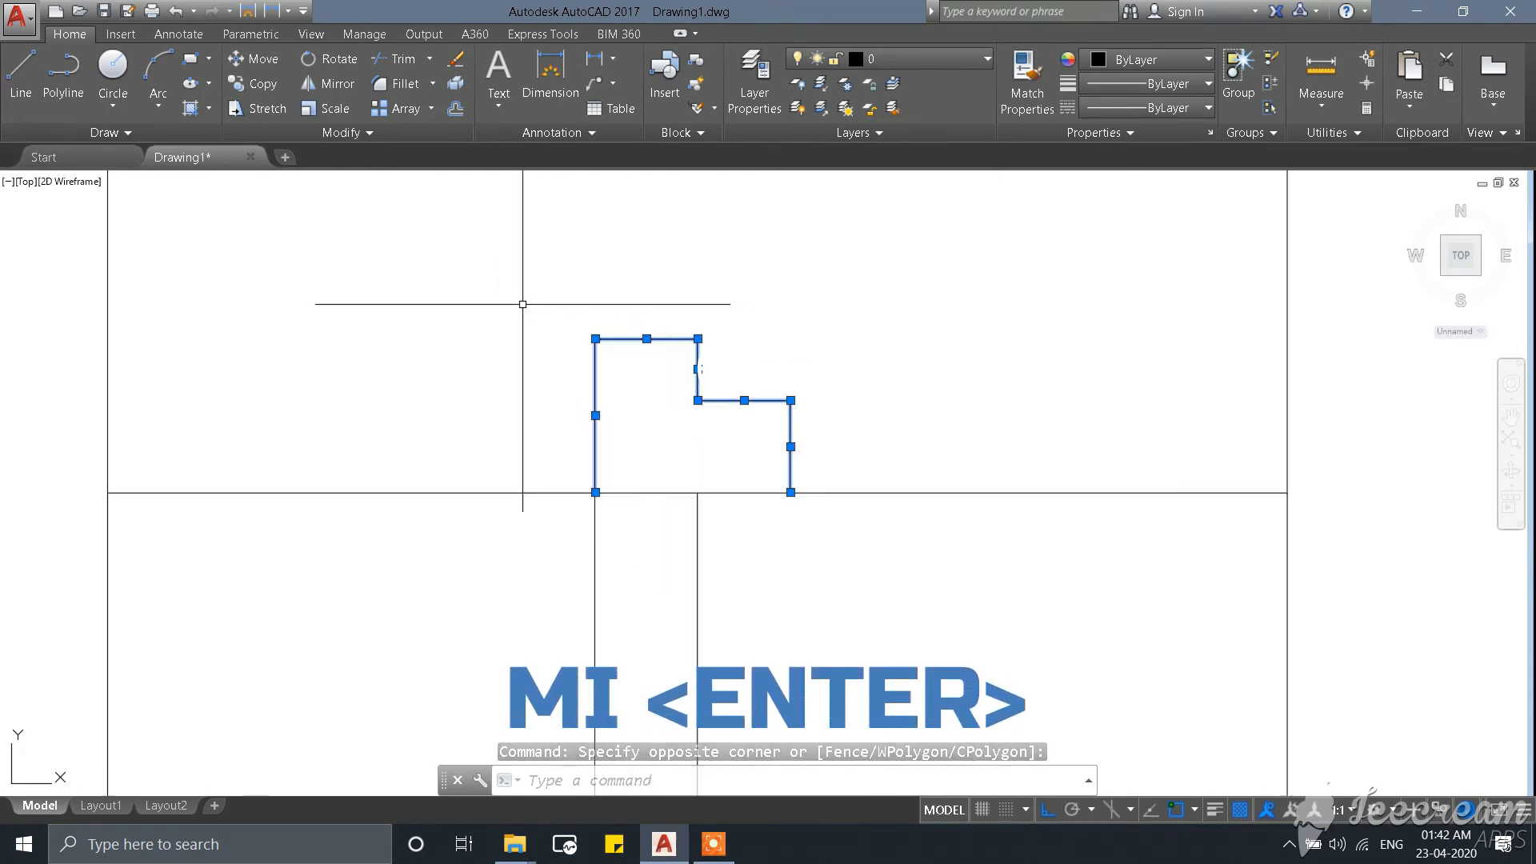
{"action": "scroll", "coordinate": [532, 321], "scroll_direction": "down", "scroll_amount": 1}
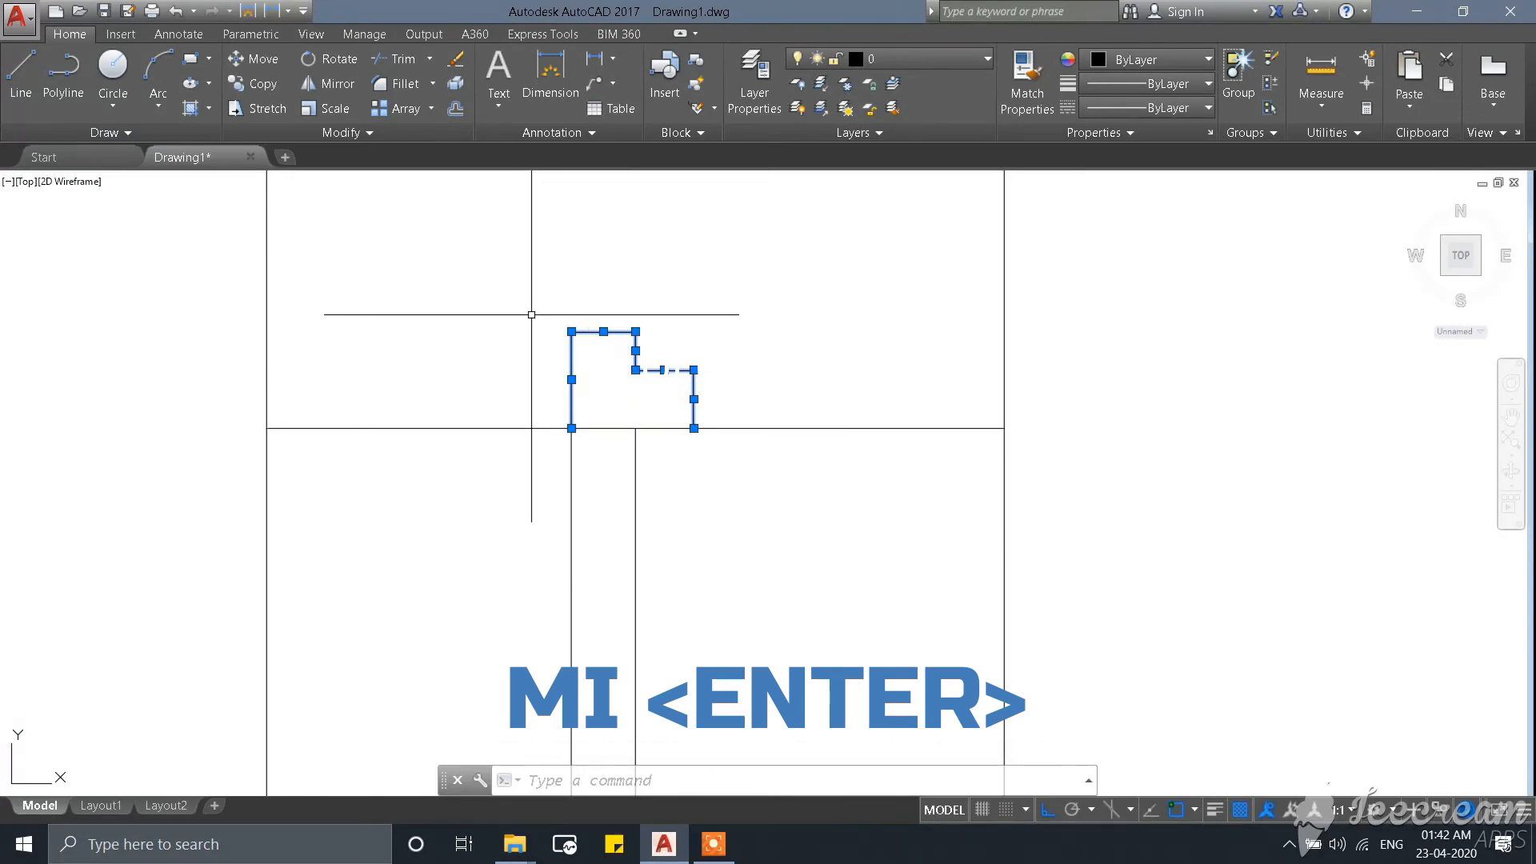
{"action": "type", "text": "MI"}
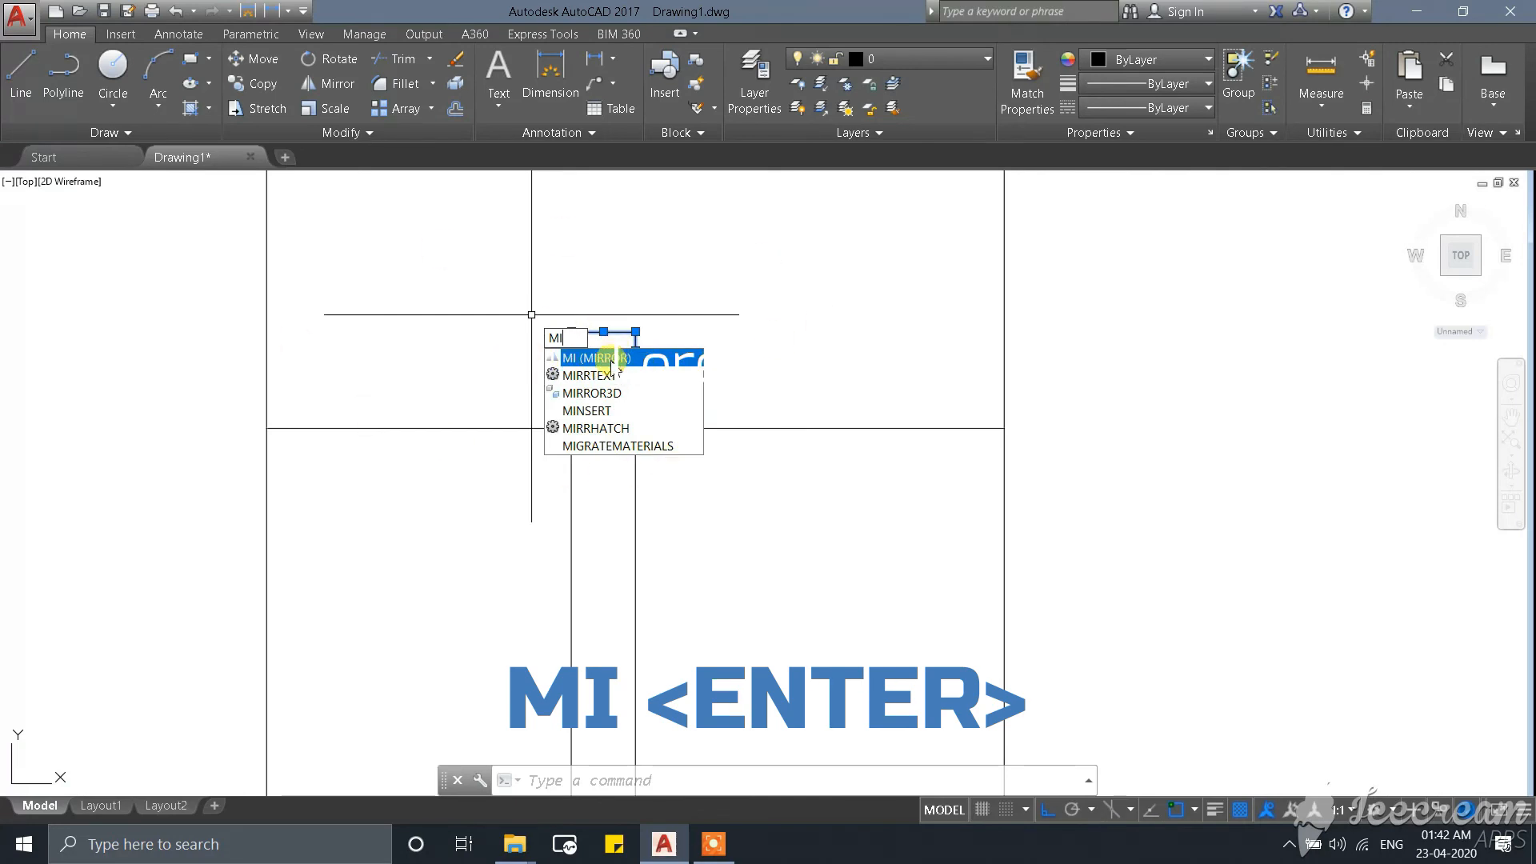
{"action": "left_click", "coordinate": [612, 360]}
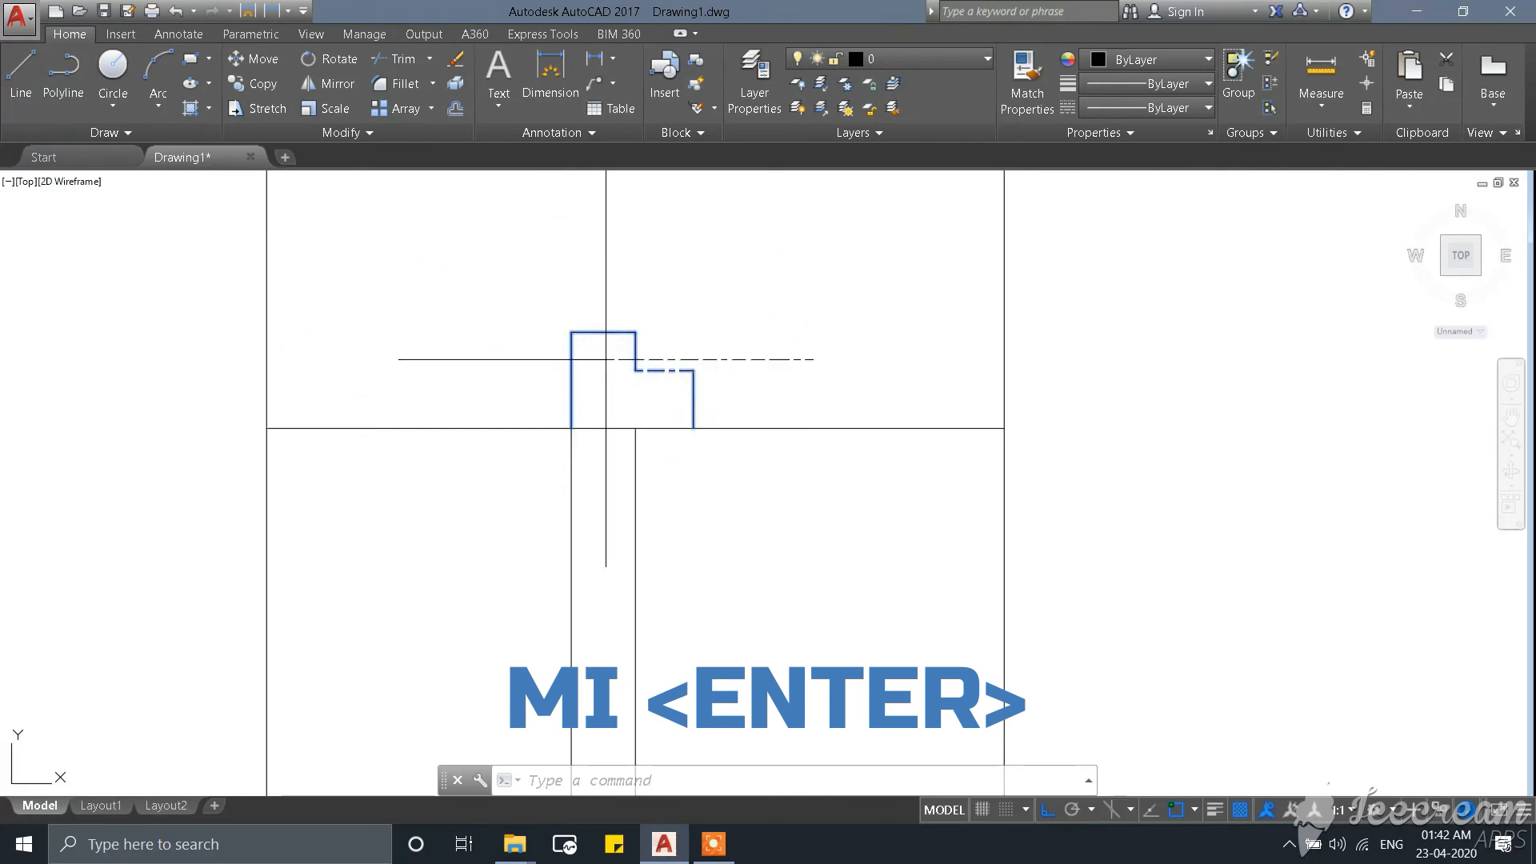
{"action": "left_click", "coordinate": [571, 428]}
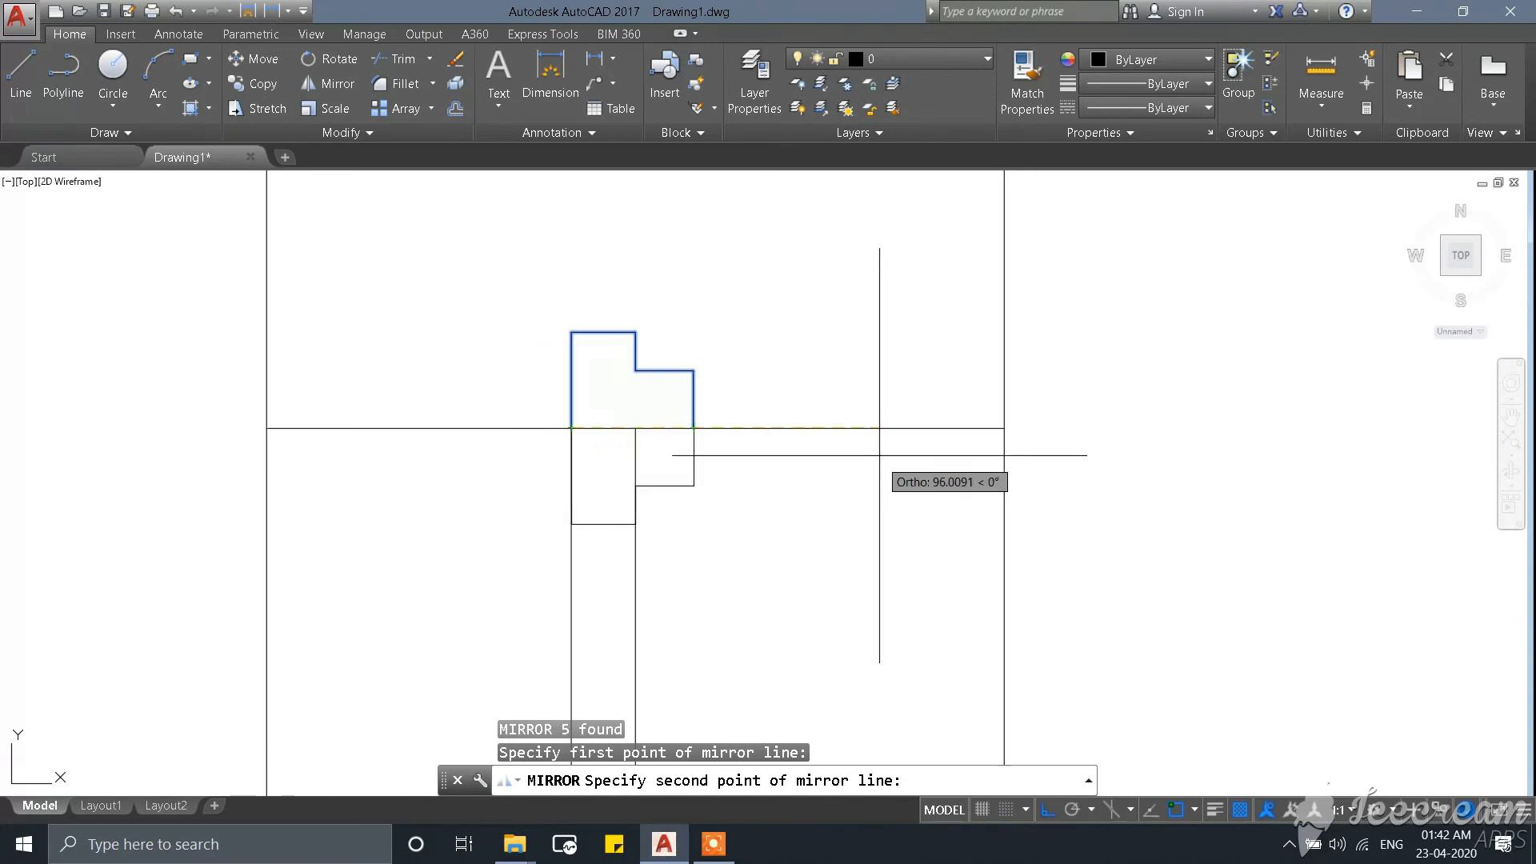
{"action": "left_click", "coordinate": [704, 423]}
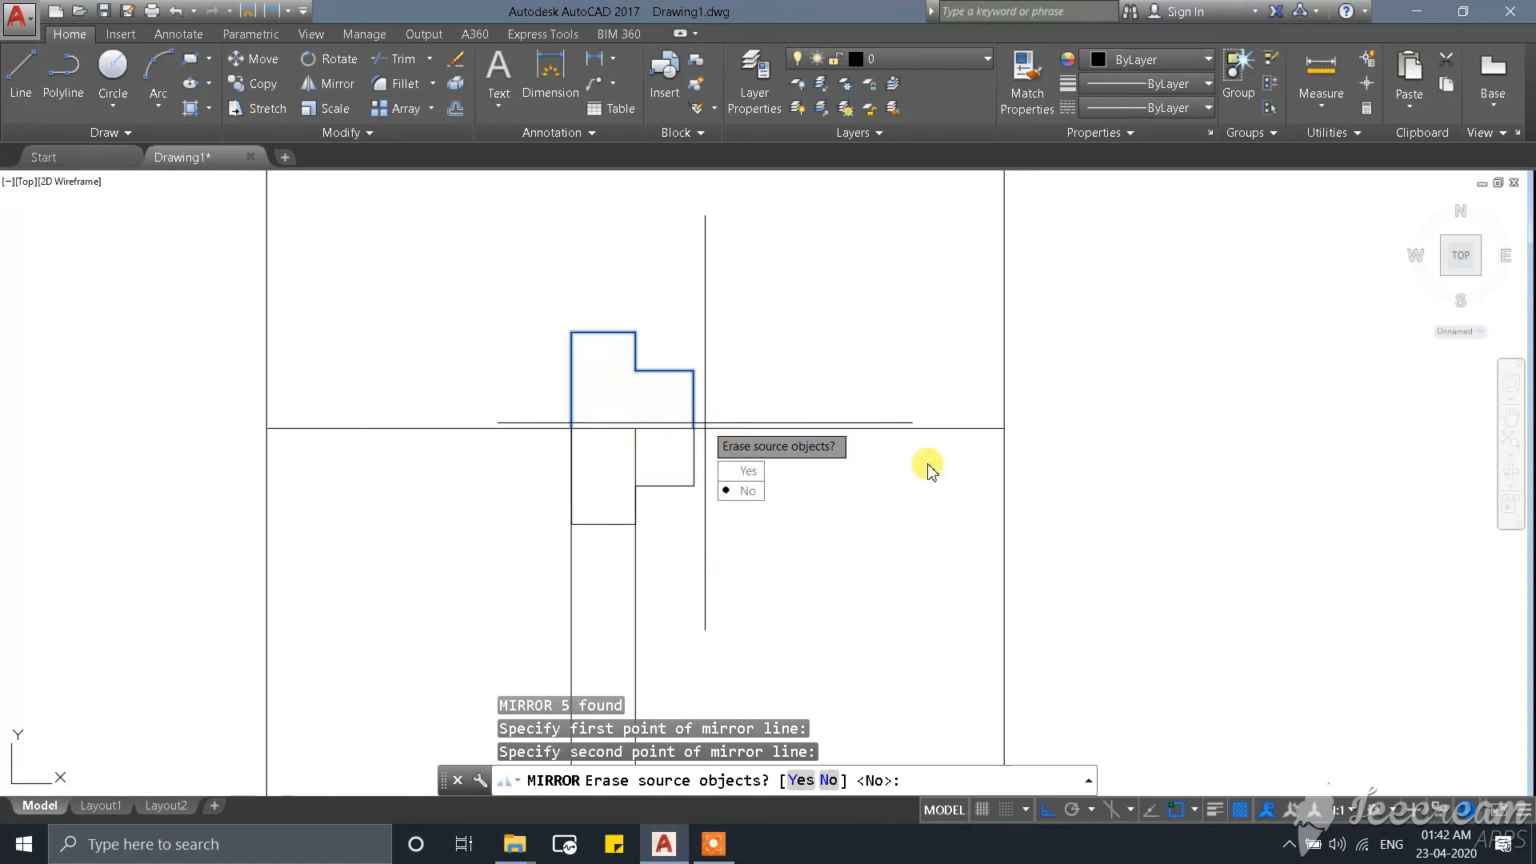
{"action": "left_click", "coordinate": [742, 474]}
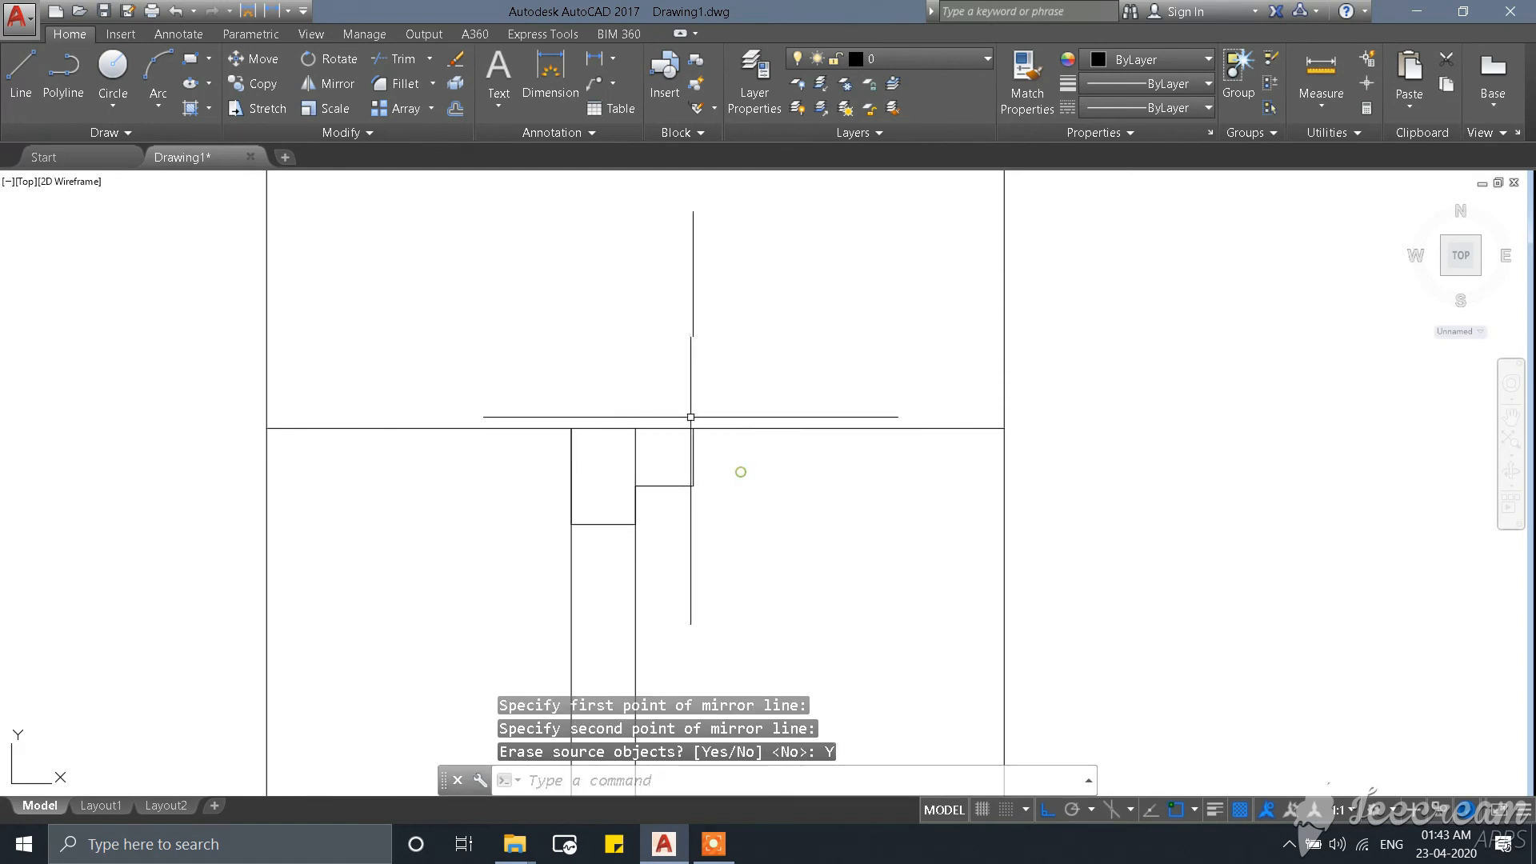
{"action": "key", "text": "Escape"}
Trim away the part of the inner glass line inside the upper stepped frame profile.
{"action": "scroll", "coordinate": [593, 401], "scroll_direction": "down", "scroll_amount": 1}
{"action": "middle_click_drag", "start_coordinate": [594, 401], "coordinate": [629, 354]}
{"action": "scroll", "coordinate": [690, 371], "scroll_direction": "up", "scroll_amount": 2}
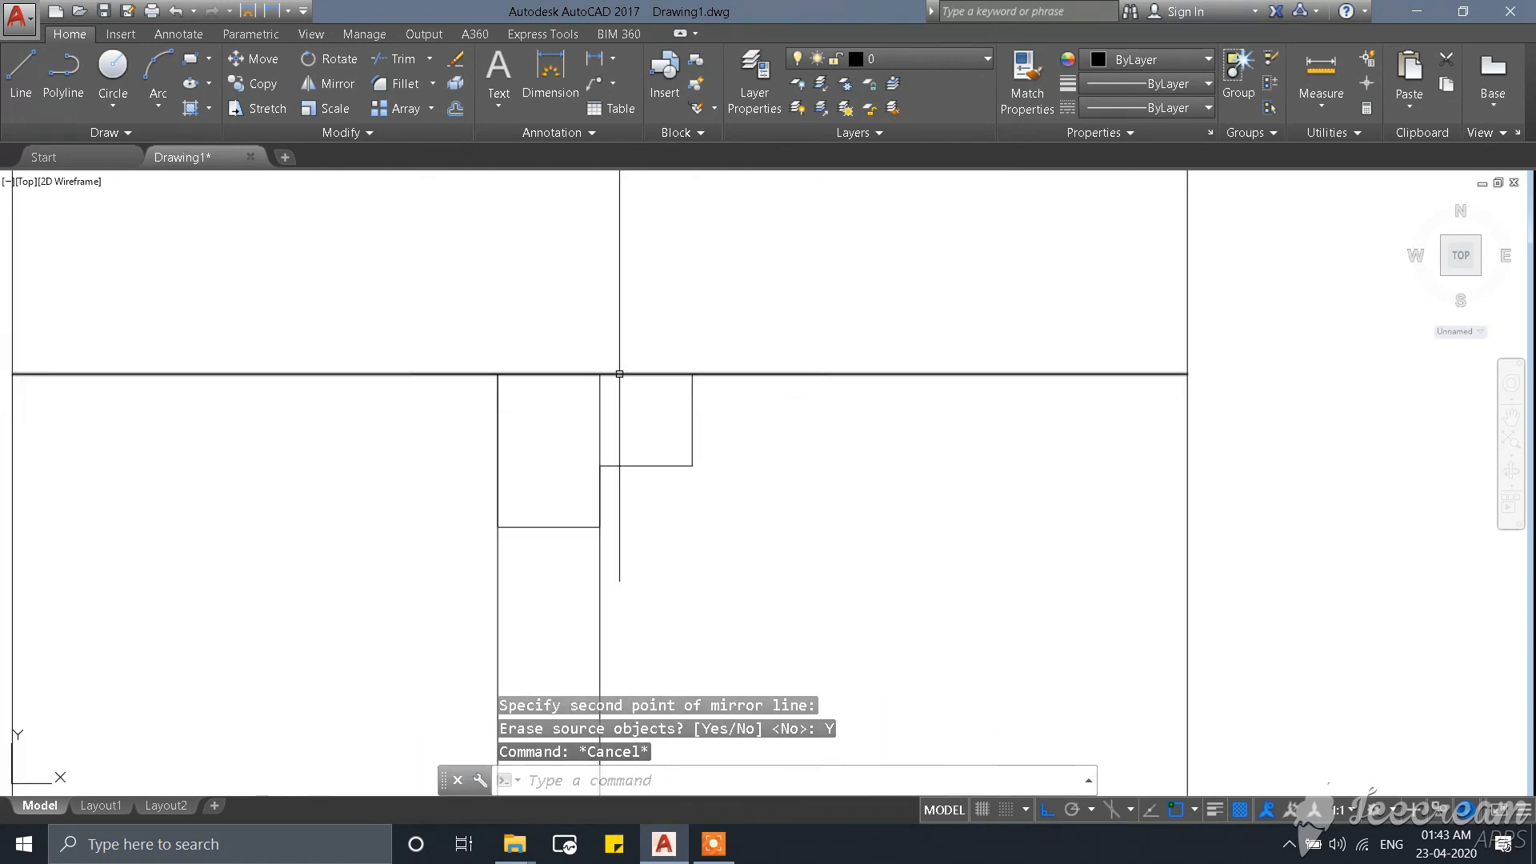
{"action": "key", "text": "Return"}
{"action": "key", "text": "Return"}
{"action": "left_click", "coordinate": [633, 396]}
{"action": "left_click", "coordinate": [565, 419]}
{"action": "scroll", "coordinate": [588, 258], "scroll_direction": "down", "scroll_amount": 7}
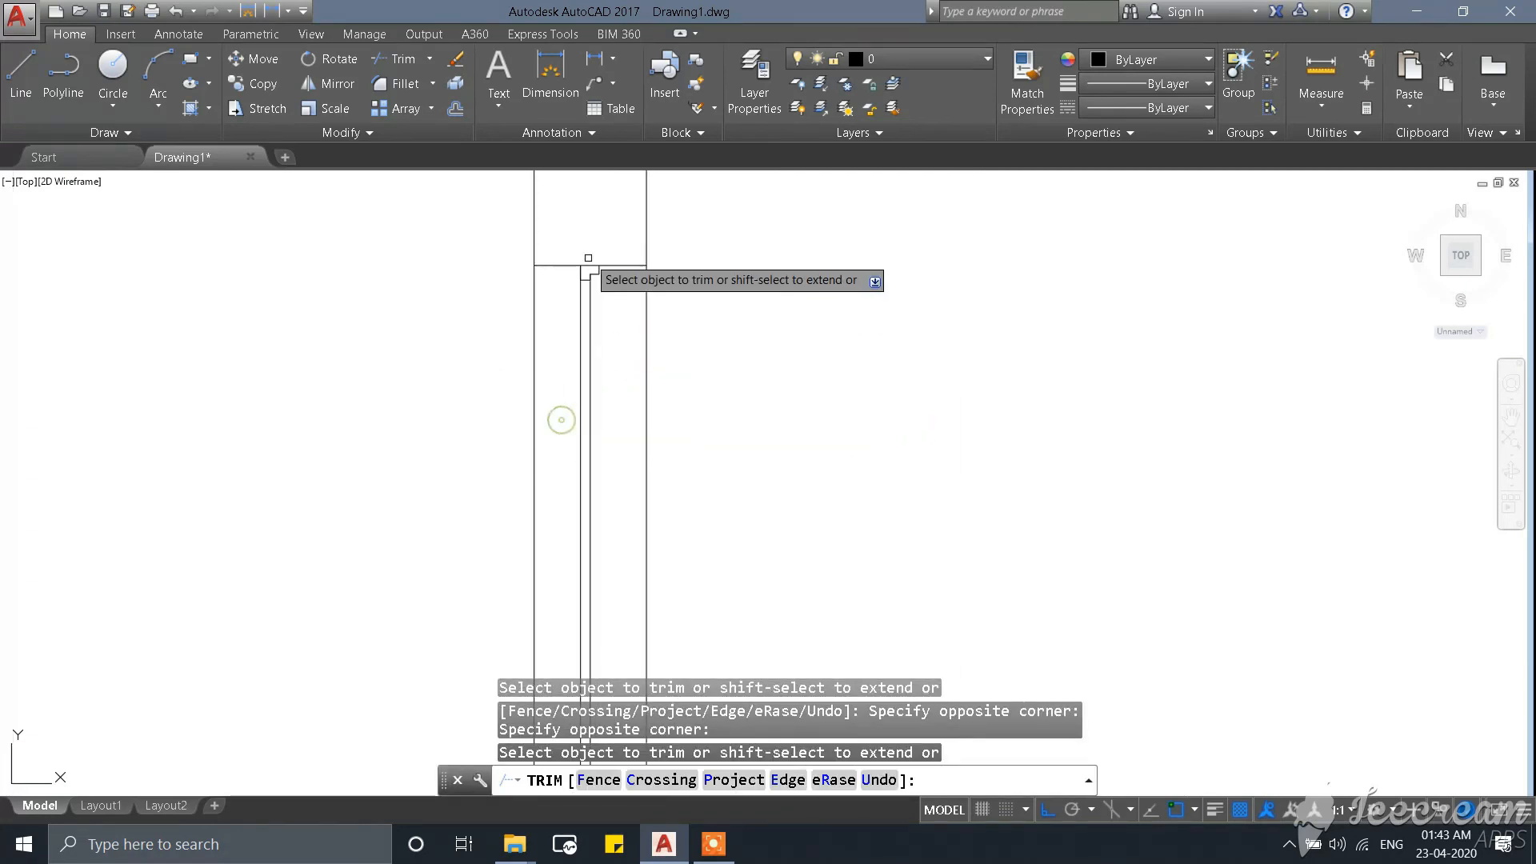
{"action": "scroll", "coordinate": [593, 647], "scroll_direction": "up", "scroll_amount": 5}
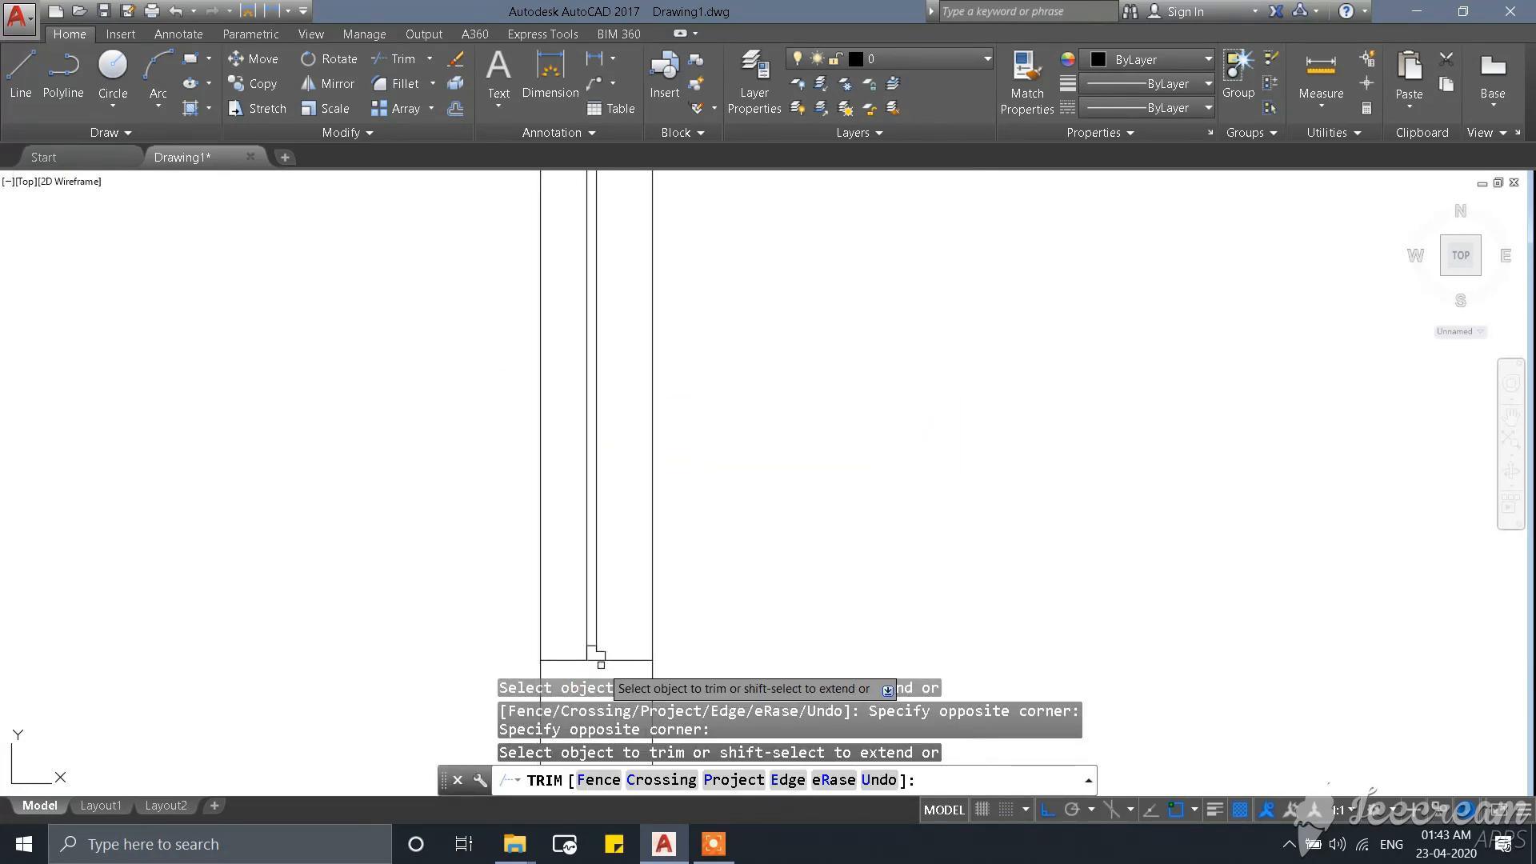
{"action": "scroll", "coordinate": [610, 618], "scroll_direction": "down", "scroll_amount": 5}
{"action": "key", "text": "Escape"}
Examine the finished left-wall window and the remaining openings in the opposite wall.
{"action": "scroll", "coordinate": [885, 549], "scroll_direction": "up", "scroll_amount": 3}
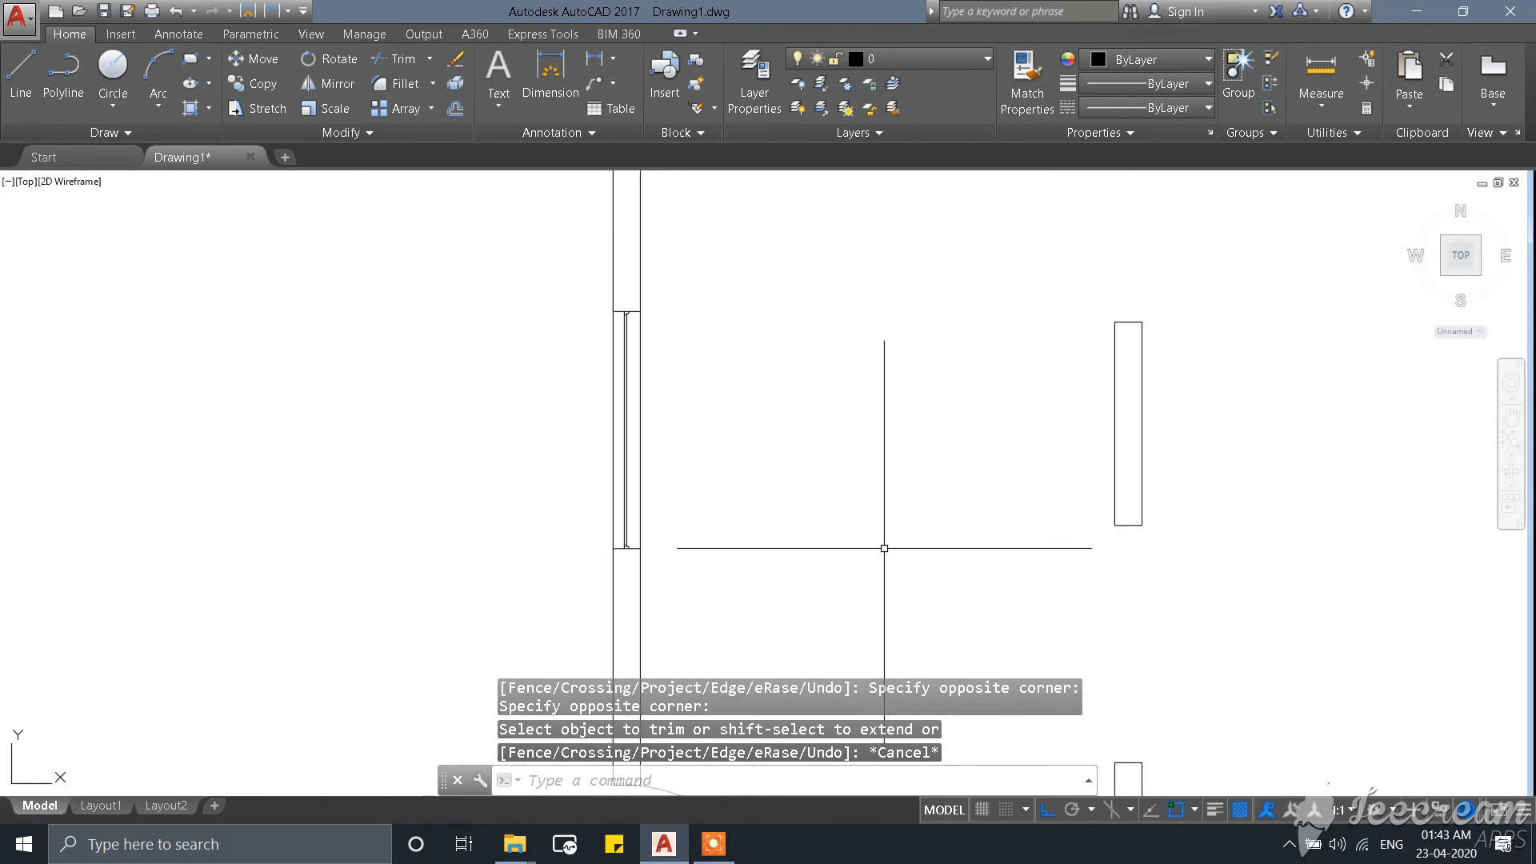
{"action": "scroll", "coordinate": [539, 501], "scroll_direction": "down", "scroll_amount": 6}
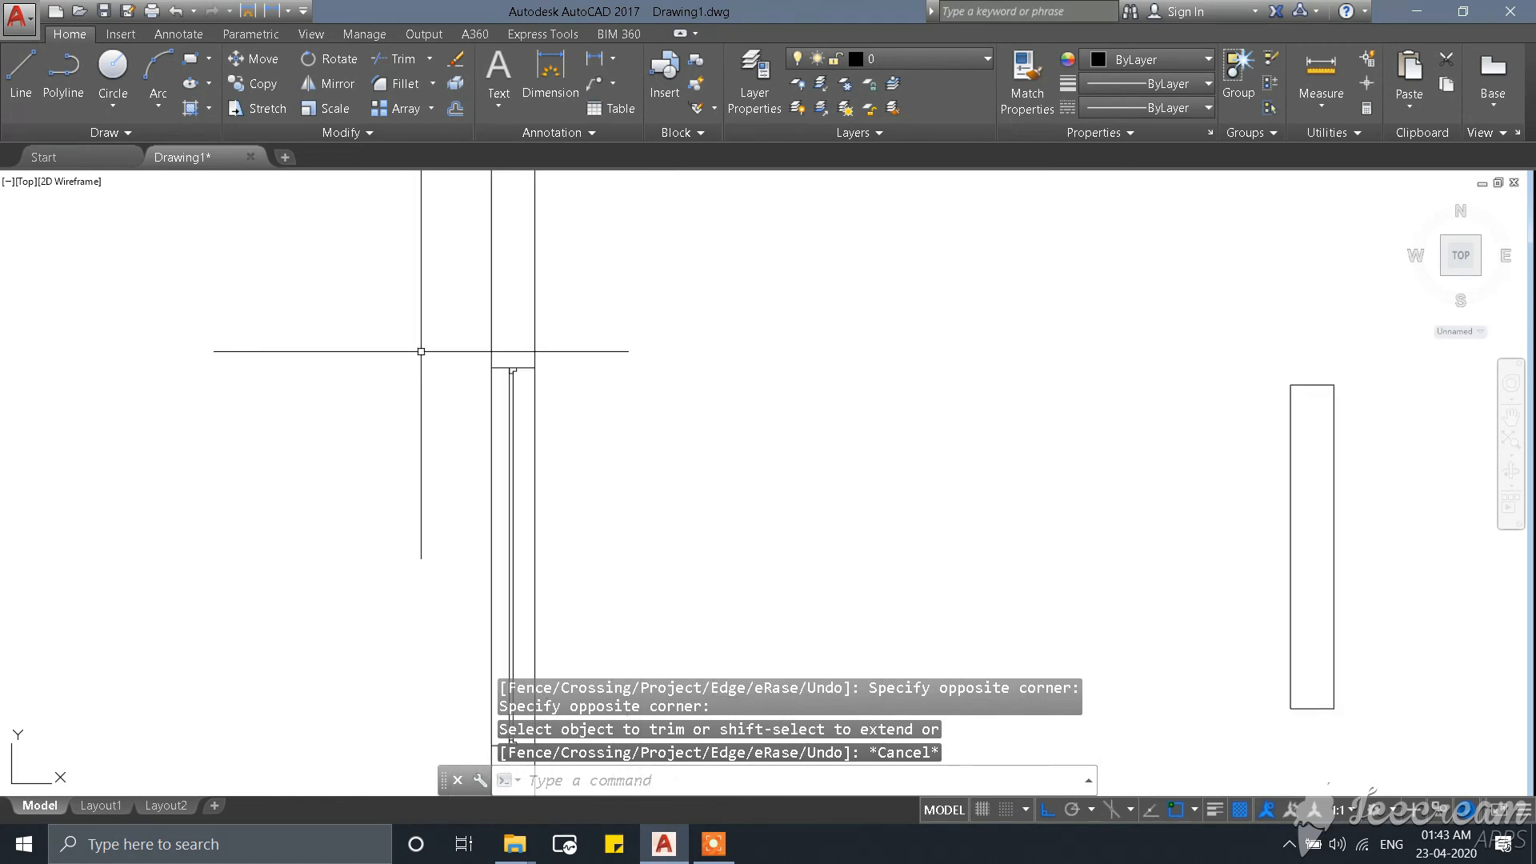
{"action": "scroll", "coordinate": [407, 398], "scroll_direction": "up", "scroll_amount": 5}
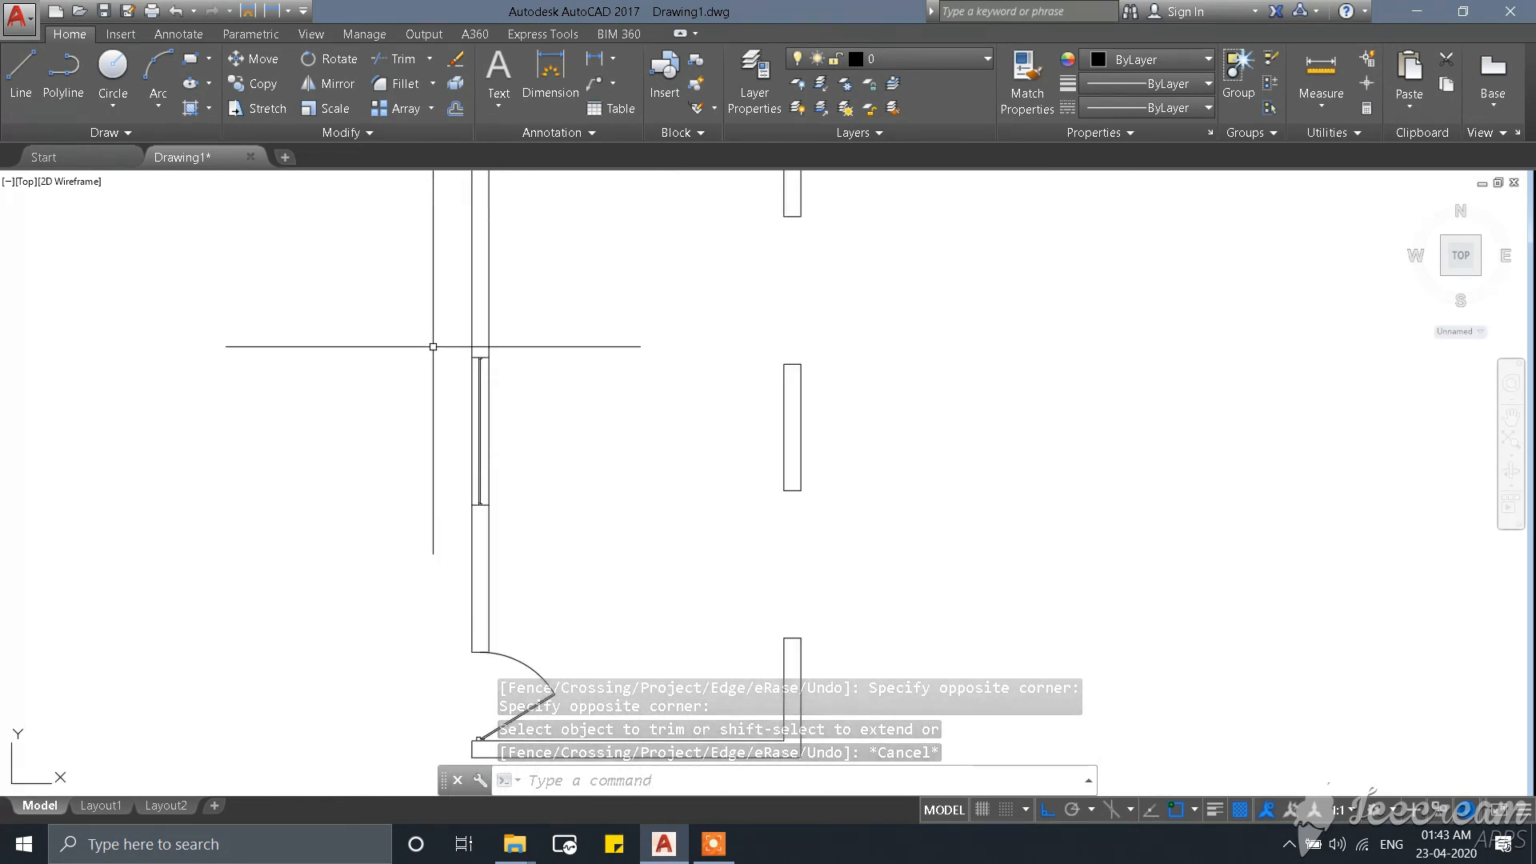
{"action": "scroll", "coordinate": [548, 592], "scroll_direction": "down", "scroll_amount": 4}
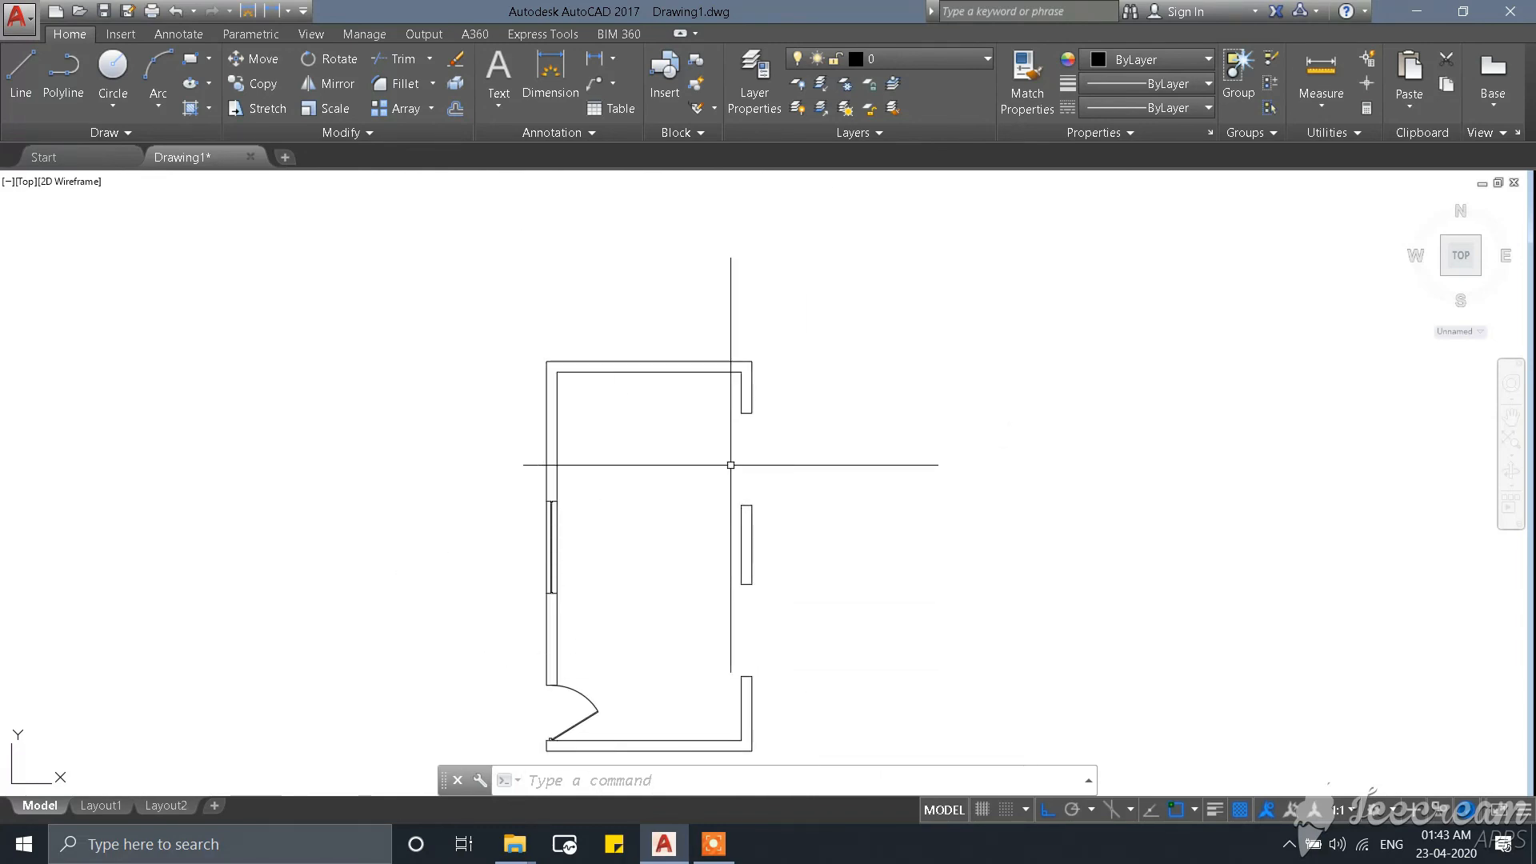
{"action": "scroll", "coordinate": [748, 669], "scroll_direction": "up", "scroll_amount": 2}
{"action": "scroll", "coordinate": [747, 627], "scroll_direction": "down", "scroll_amount": 3}
{"action": "scroll", "coordinate": [747, 637], "scroll_direction": "up", "scroll_amount": 4}
{"action": "scroll", "coordinate": [899, 521], "scroll_direction": "down", "scroll_amount": 4}
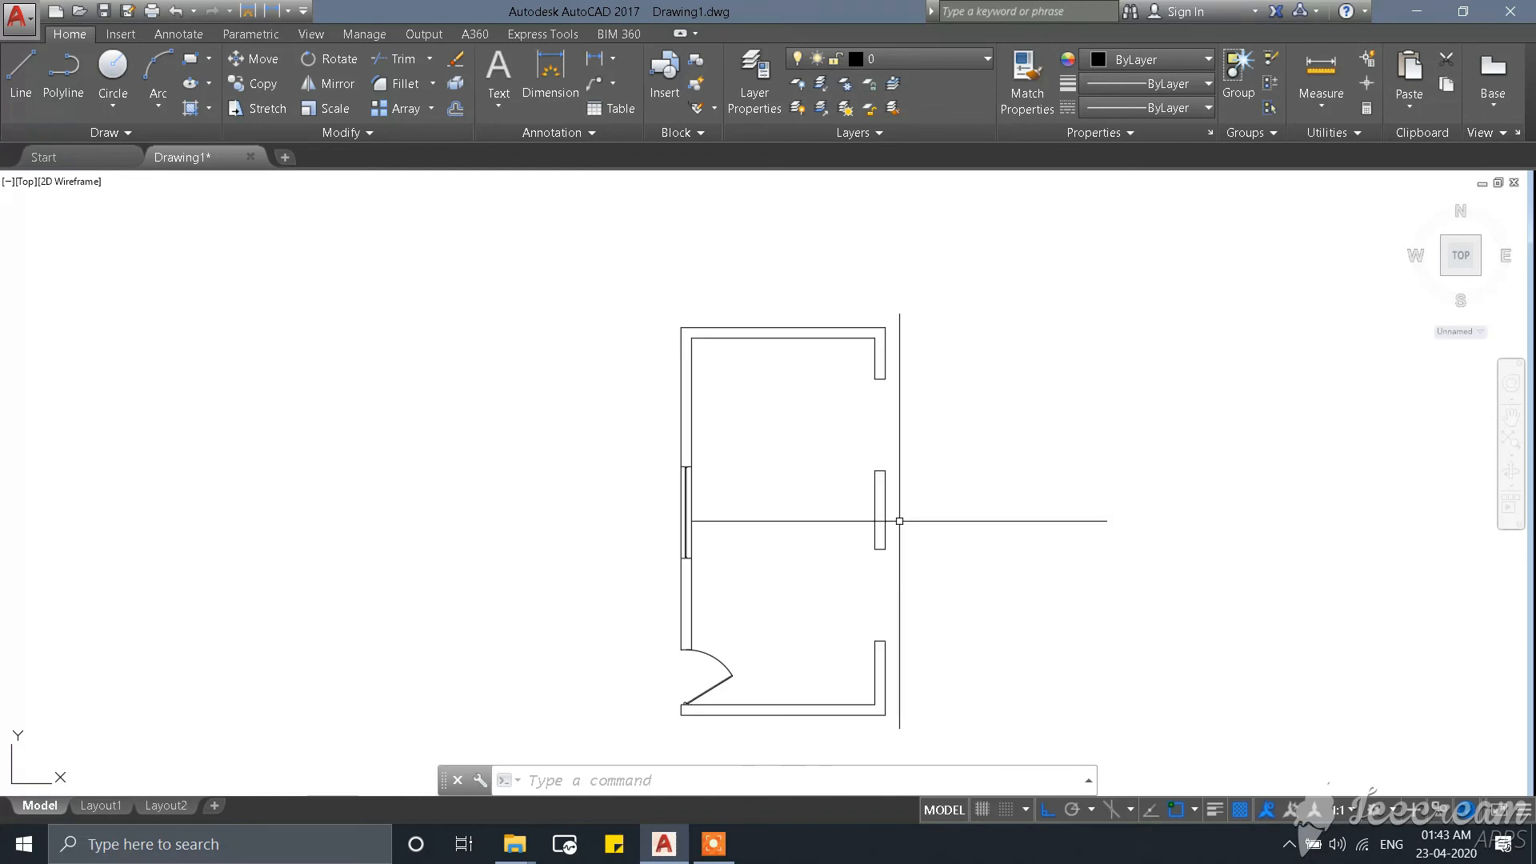
{"action": "scroll", "coordinate": [900, 520], "scroll_direction": "up", "scroll_amount": 2}
{"action": "scroll", "coordinate": [864, 452], "scroll_direction": "down", "scroll_amount": 2}
{"action": "scroll", "coordinate": [748, 517], "scroll_direction": "up", "scroll_amount": 4}
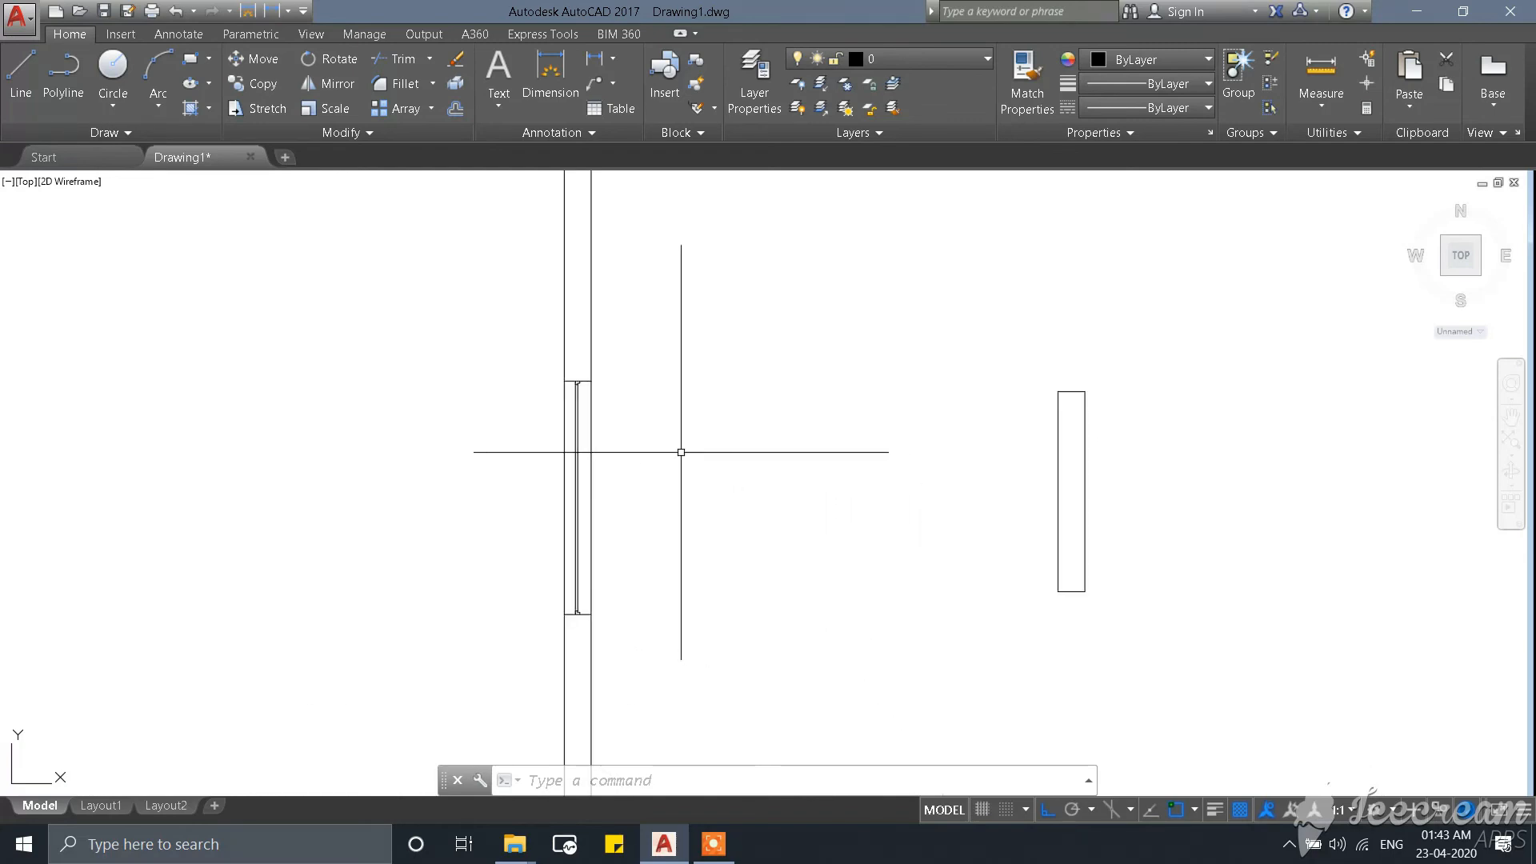
{"action": "scroll", "coordinate": [475, 356], "scroll_direction": "down", "scroll_amount": 2}
{"action": "scroll", "coordinate": [475, 357], "scroll_direction": "up", "scroll_amount": 2}
{"action": "scroll", "coordinate": [727, 532], "scroll_direction": "down", "scroll_amount": 2}
{"action": "scroll", "coordinate": [671, 556], "scroll_direction": "up", "scroll_amount": 2}
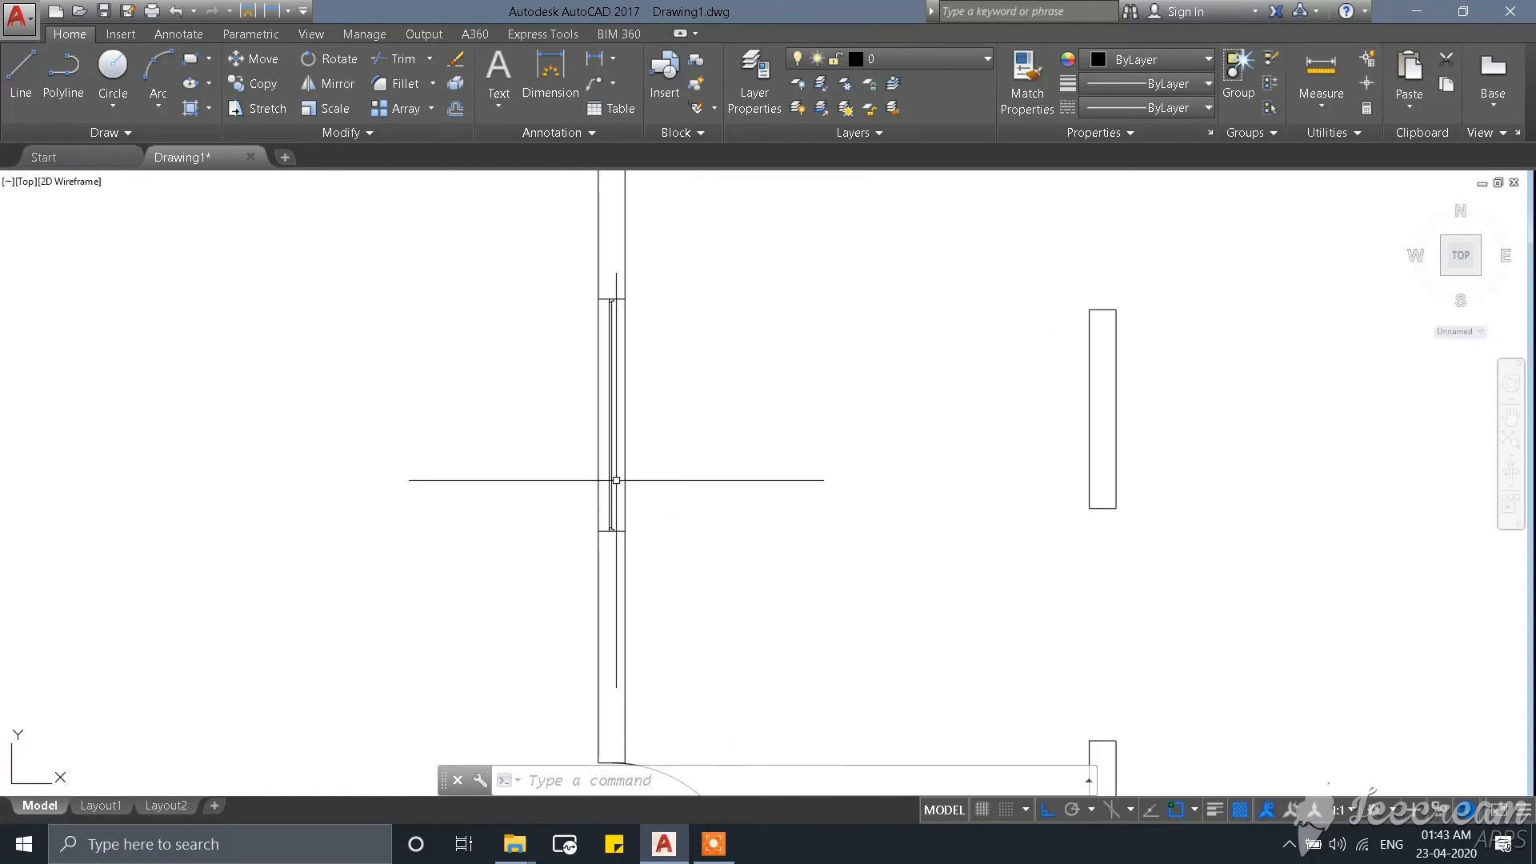
{"action": "scroll", "coordinate": [615, 481], "scroll_direction": "down", "scroll_amount": 2}
{"action": "scroll", "coordinate": [678, 430], "scroll_direction": "up", "scroll_amount": 1}
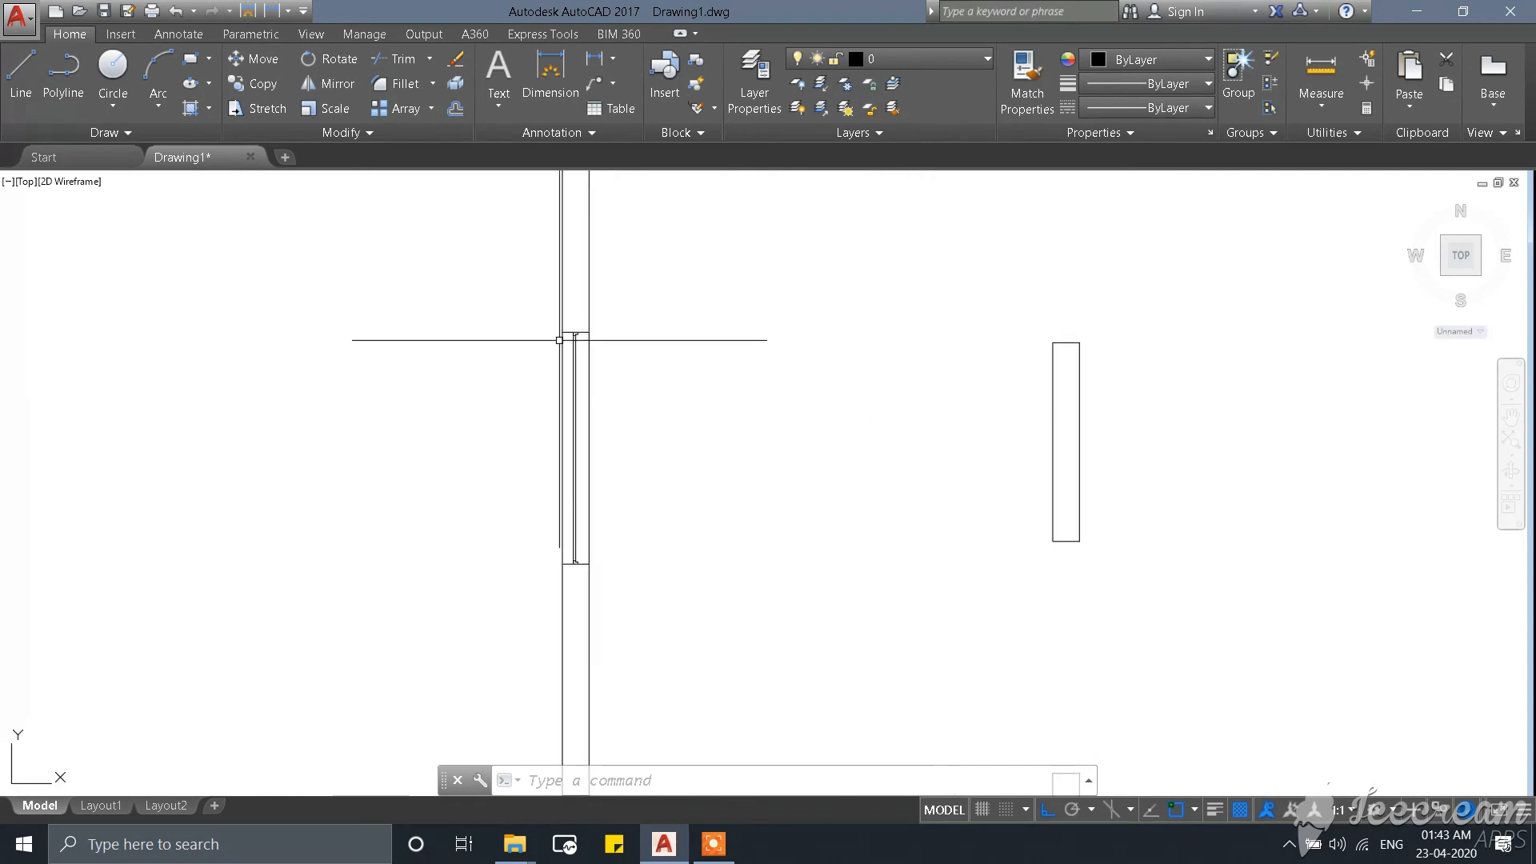
Copy the complete left-wall window from its upper-left corner to the upper-left corner of the right wall's upper opening.
{"action": "left_click", "coordinate": [538, 303]}
{"action": "left_click", "coordinate": [715, 602]}
{"action": "type", "text": "c"}
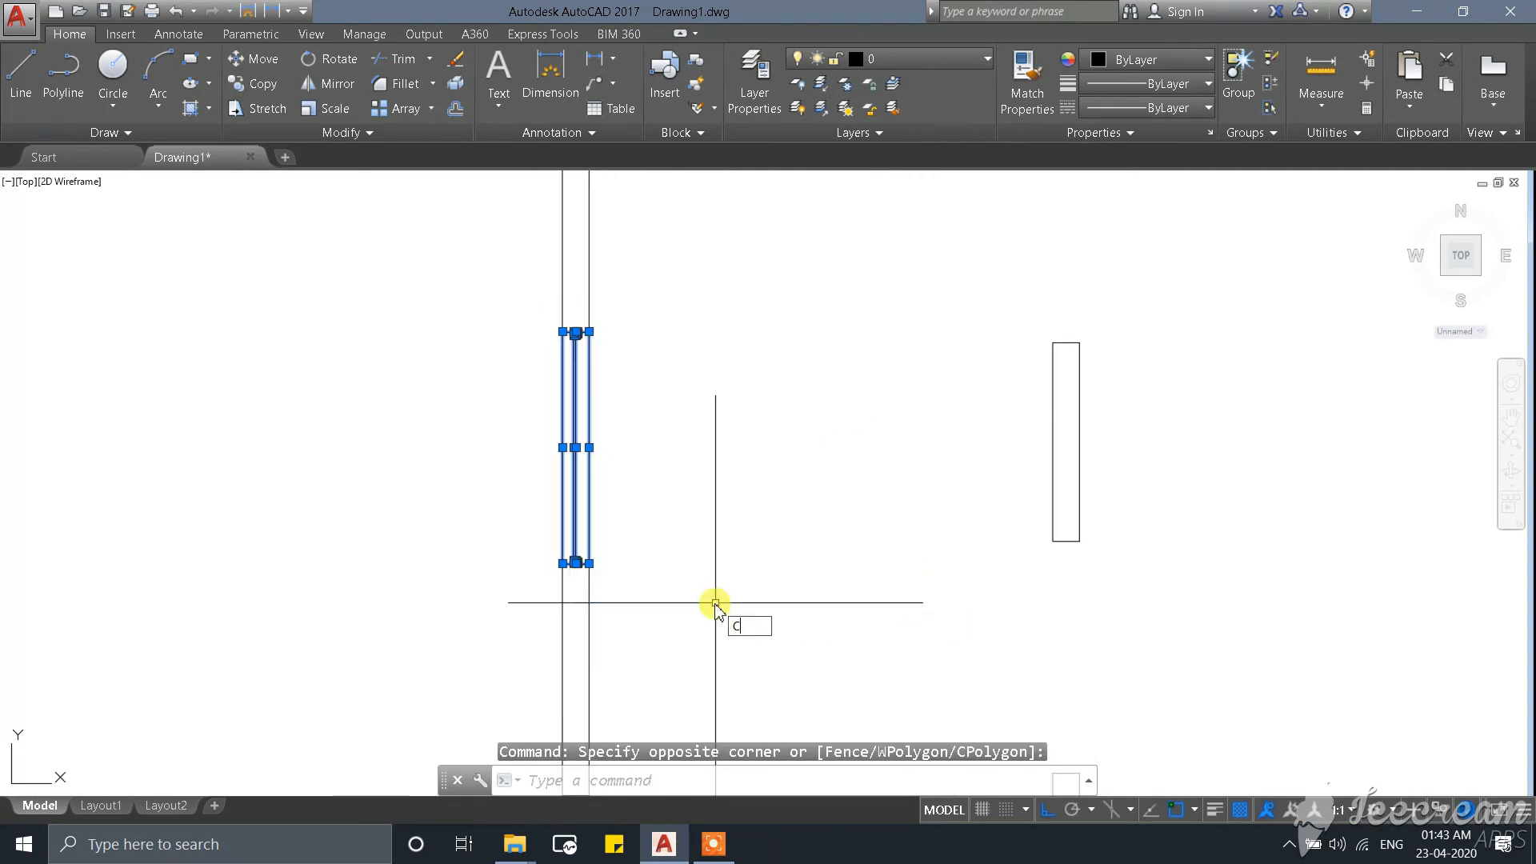
{"action": "type", "text": "o"}
{"action": "key", "text": "Return"}
{"action": "scroll", "coordinate": [564, 340], "scroll_direction": "up", "scroll_amount": 2}
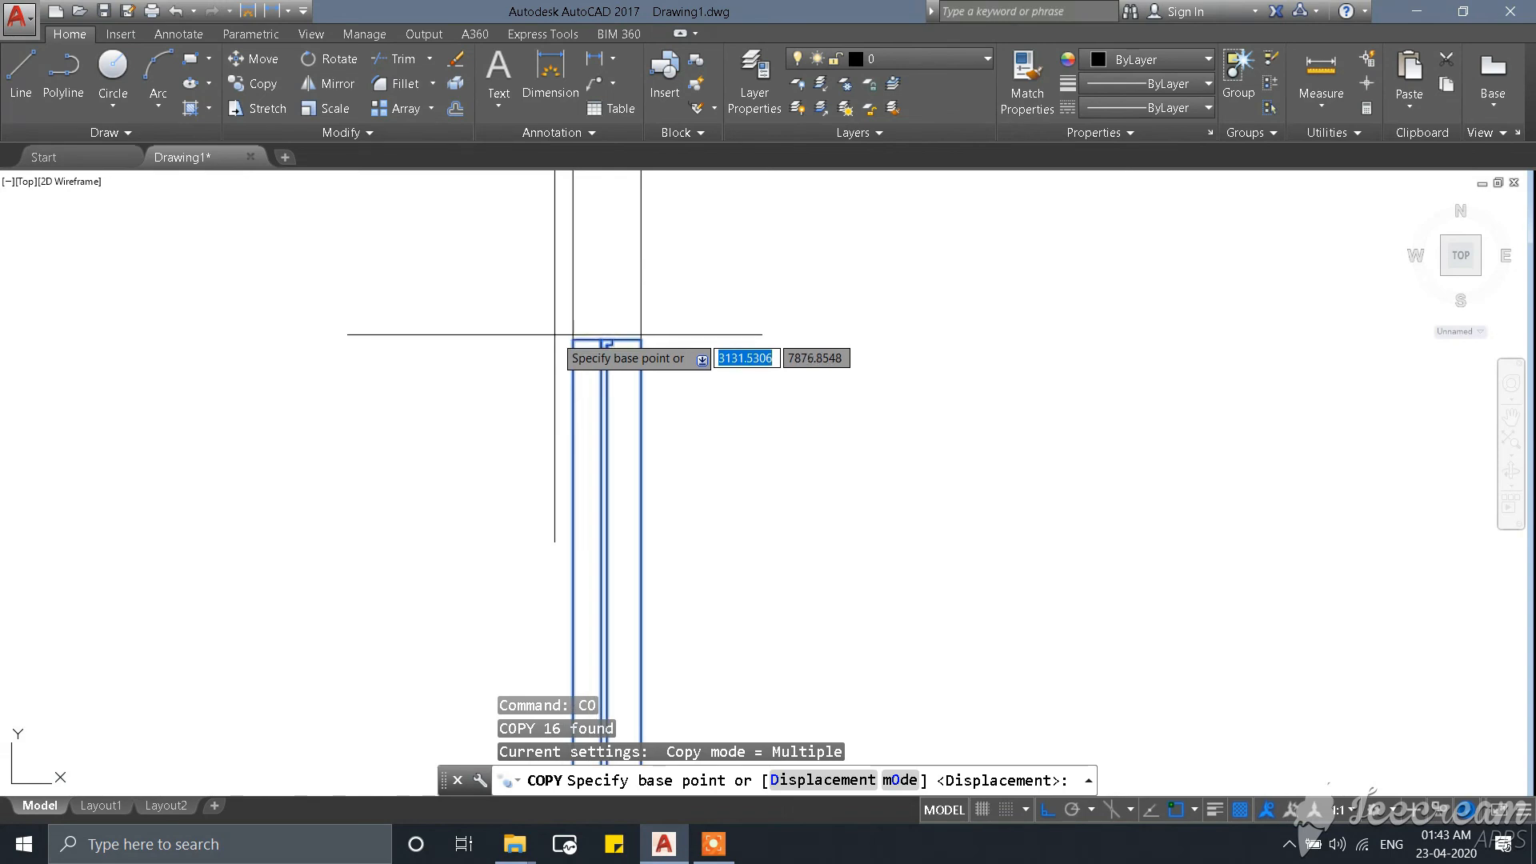
{"action": "left_click", "coordinate": [573, 341]}
{"action": "scroll", "coordinate": [733, 343], "scroll_direction": "down", "scroll_amount": 4}
{"action": "scroll", "coordinate": [855, 277], "scroll_direction": "up", "scroll_amount": 3}
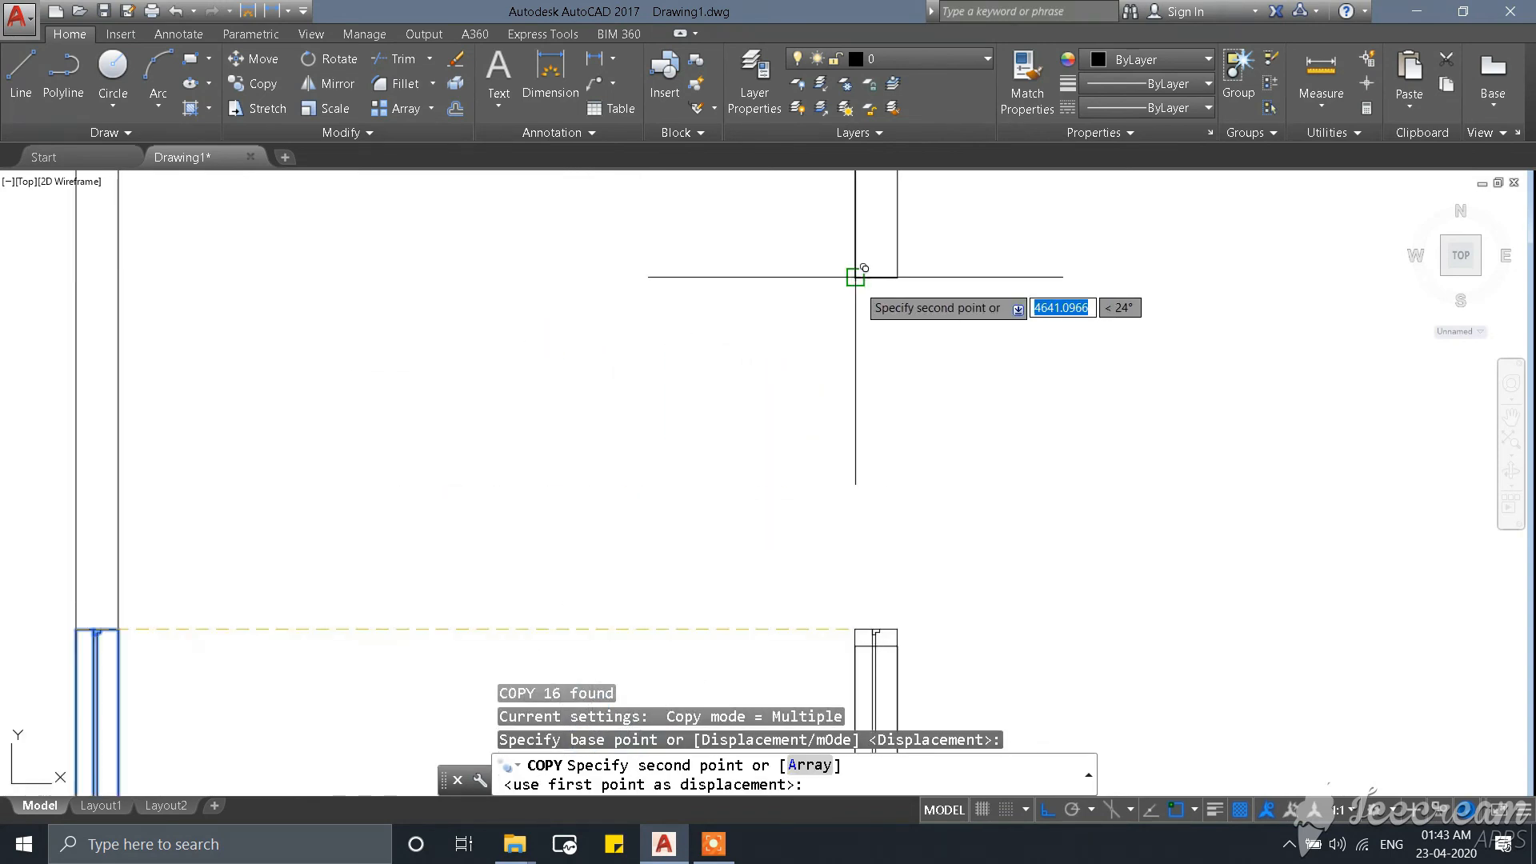
{"action": "left_click", "coordinate": [855, 277]}
Place a second copy of the window at the upper-left corner of the right wall's lower opening and end the Copy command.
{"action": "scroll", "coordinate": [899, 343], "scroll_direction": "down", "scroll_amount": 3}
{"action": "scroll", "coordinate": [824, 247], "scroll_direction": "up", "scroll_amount": 3}
{"action": "scroll", "coordinate": [805, 222], "scroll_direction": "down", "scroll_amount": 3}
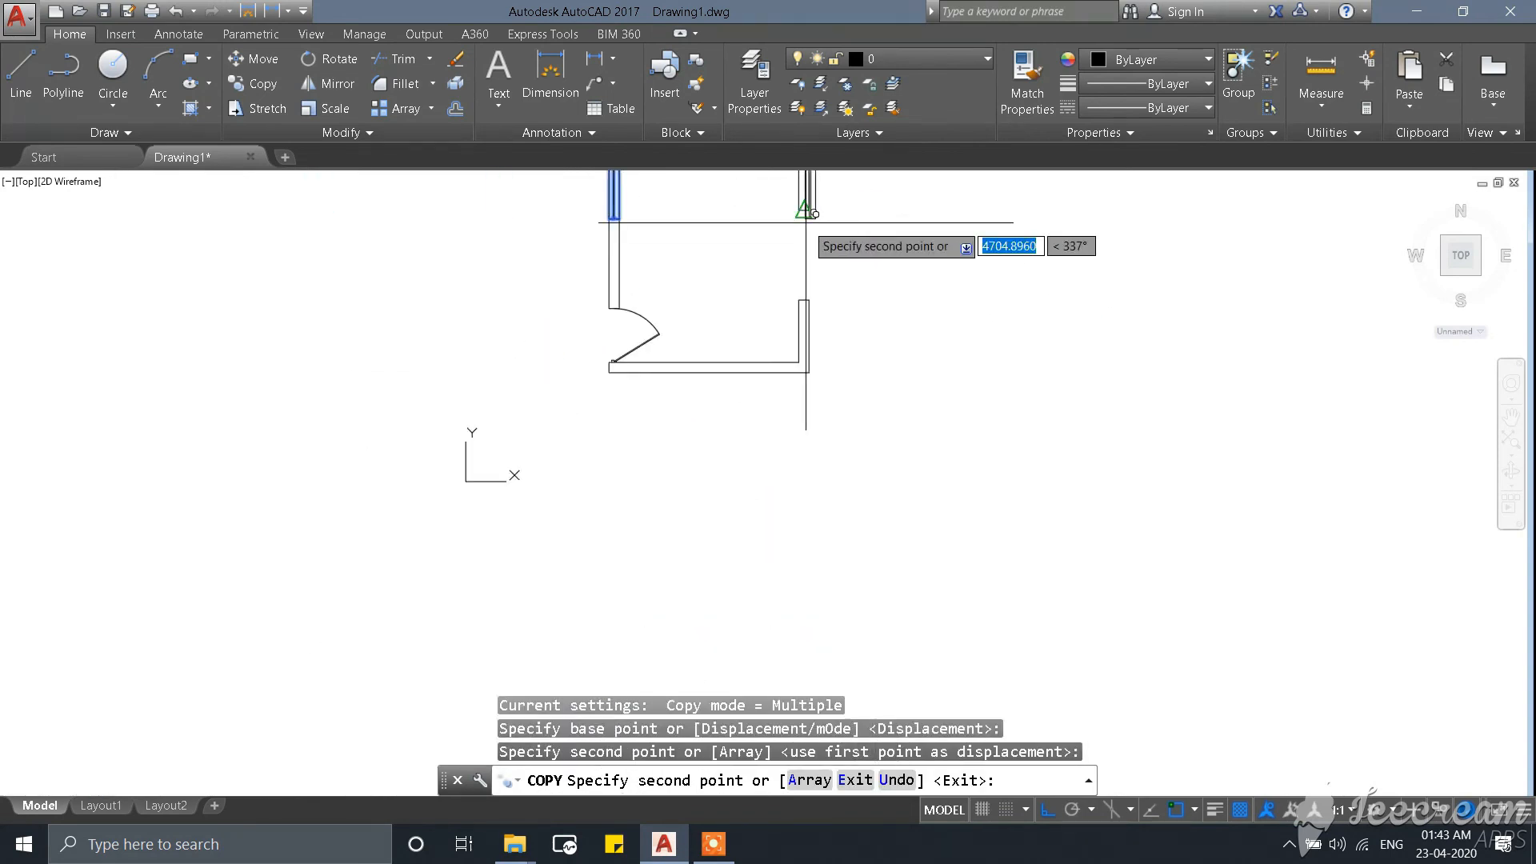
{"action": "scroll", "coordinate": [805, 223], "scroll_direction": "up", "scroll_amount": 3}
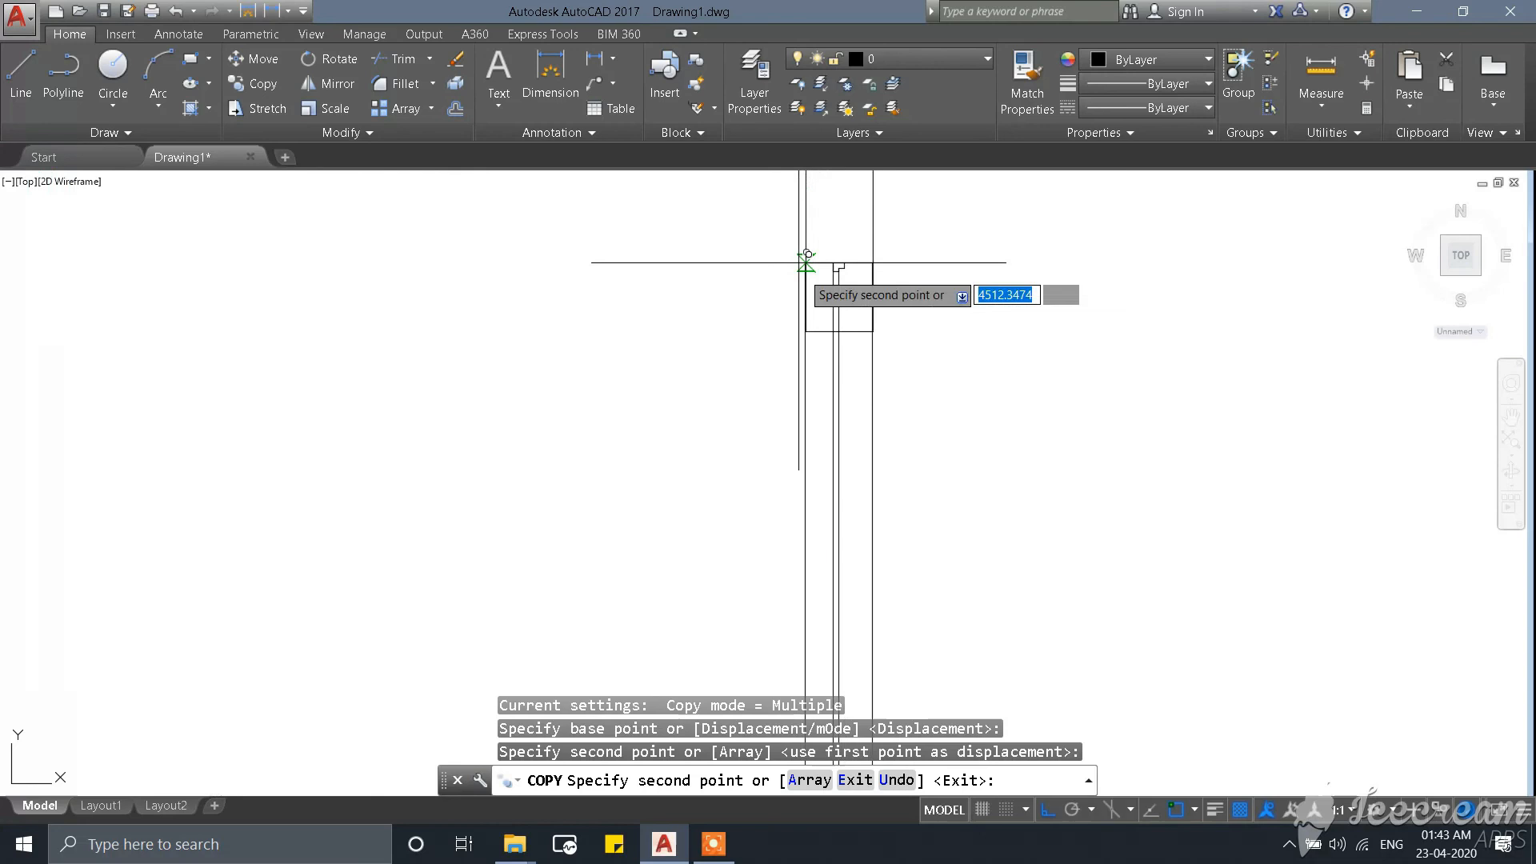
{"action": "left_click", "coordinate": [806, 331]}
{"action": "scroll", "coordinate": [805, 330], "scroll_direction": "down", "scroll_amount": 4}
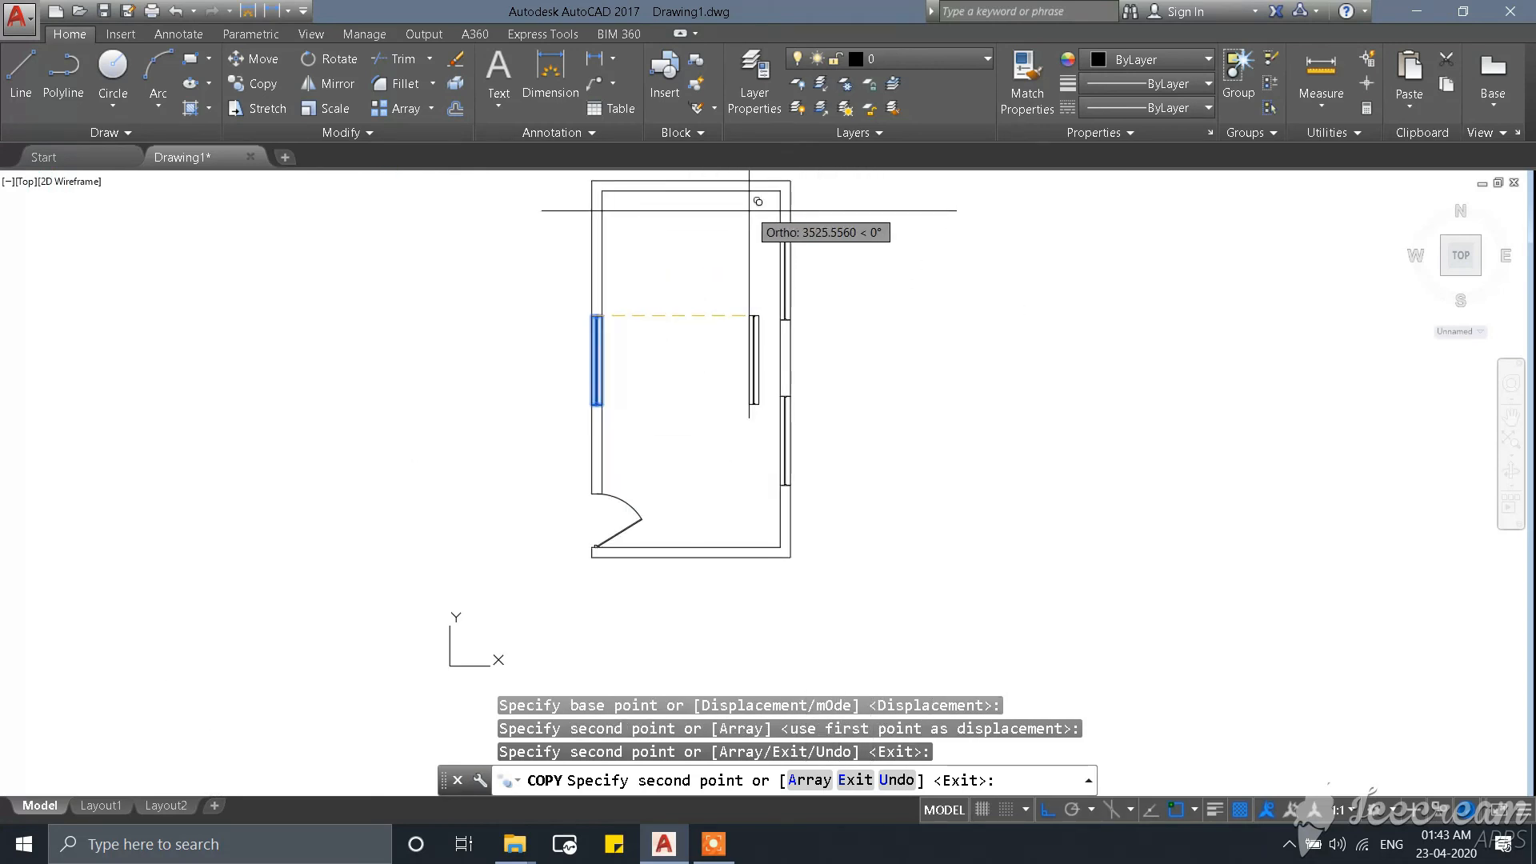
{"action": "scroll", "coordinate": [608, 336], "scroll_direction": "up", "scroll_amount": 5}
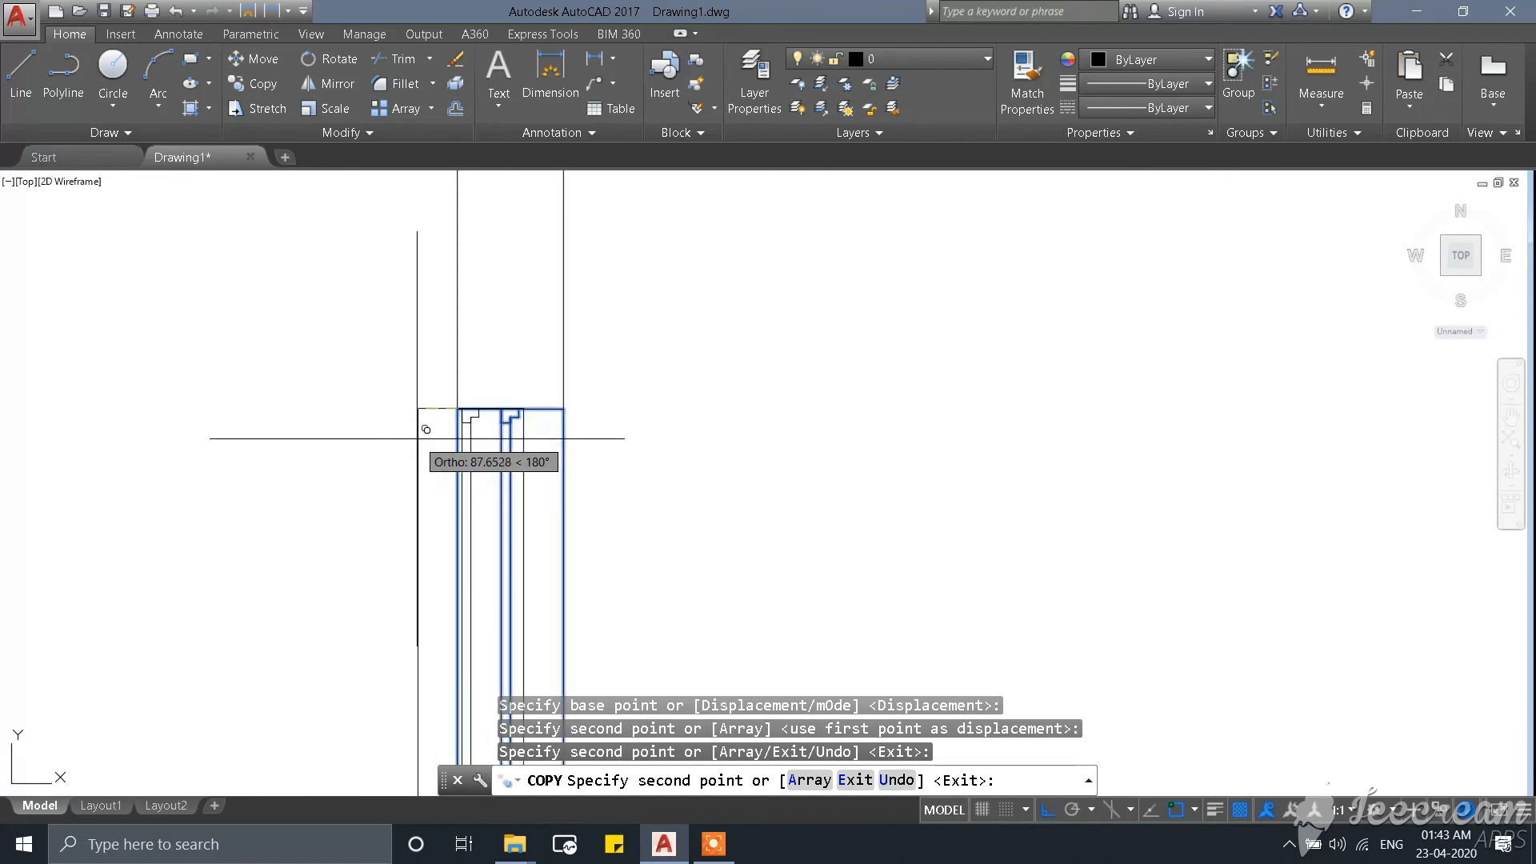
{"action": "scroll", "coordinate": [418, 439], "scroll_direction": "up", "scroll_amount": 2}
{"action": "scroll", "coordinate": [486, 452], "scroll_direction": "down", "scroll_amount": 7}
{"action": "scroll", "coordinate": [486, 448], "scroll_direction": "up", "scroll_amount": 4}
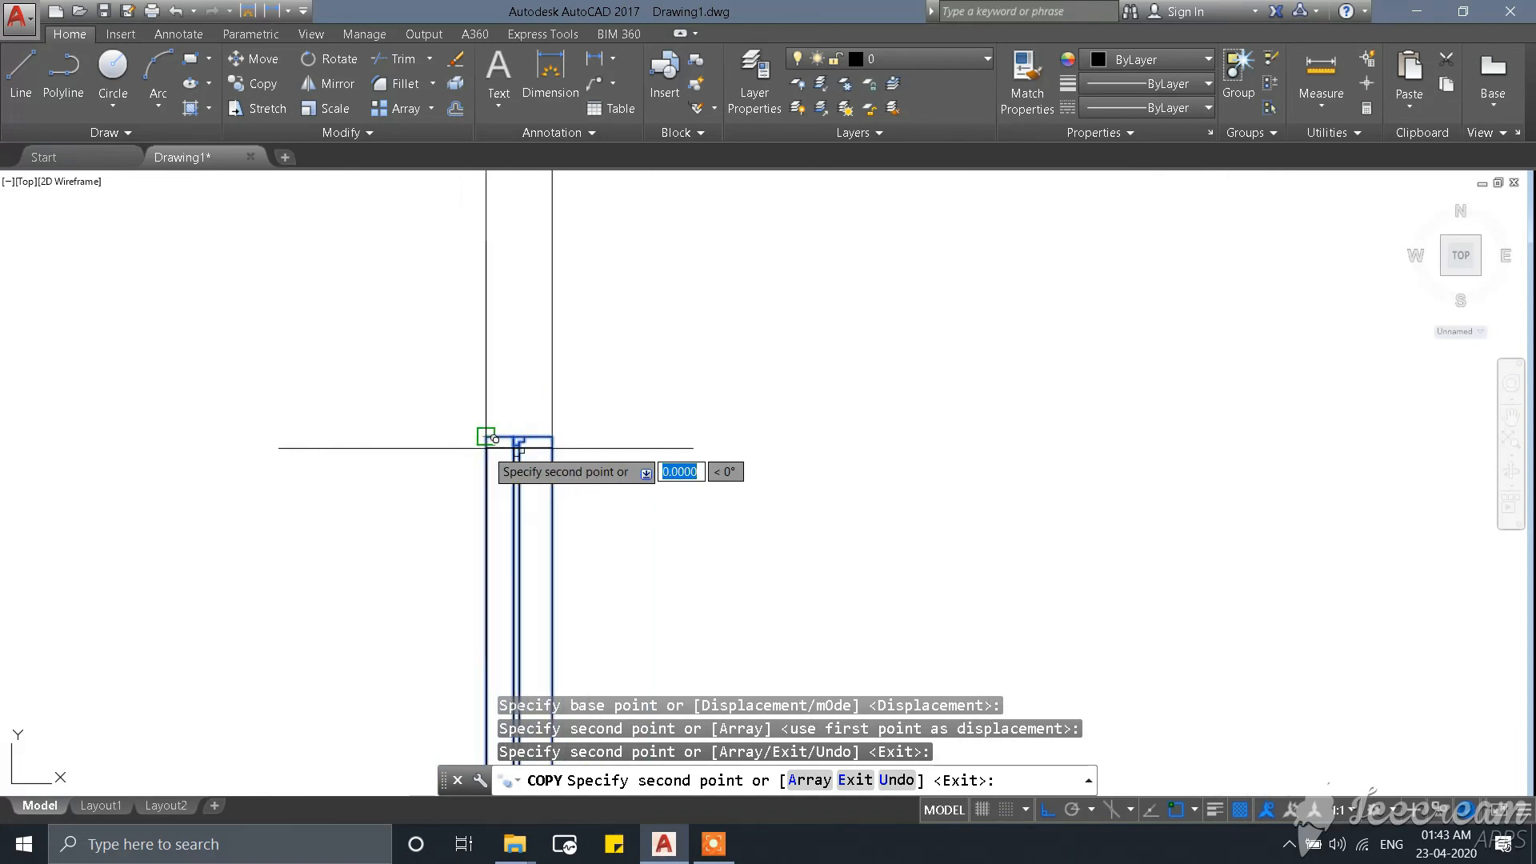
{"action": "scroll", "coordinate": [487, 439], "scroll_direction": "down", "scroll_amount": 7}
{"action": "scroll", "coordinate": [620, 353], "scroll_direction": "down", "scroll_amount": 2}
{"action": "scroll", "coordinate": [703, 353], "scroll_direction": "up", "scroll_amount": 4}
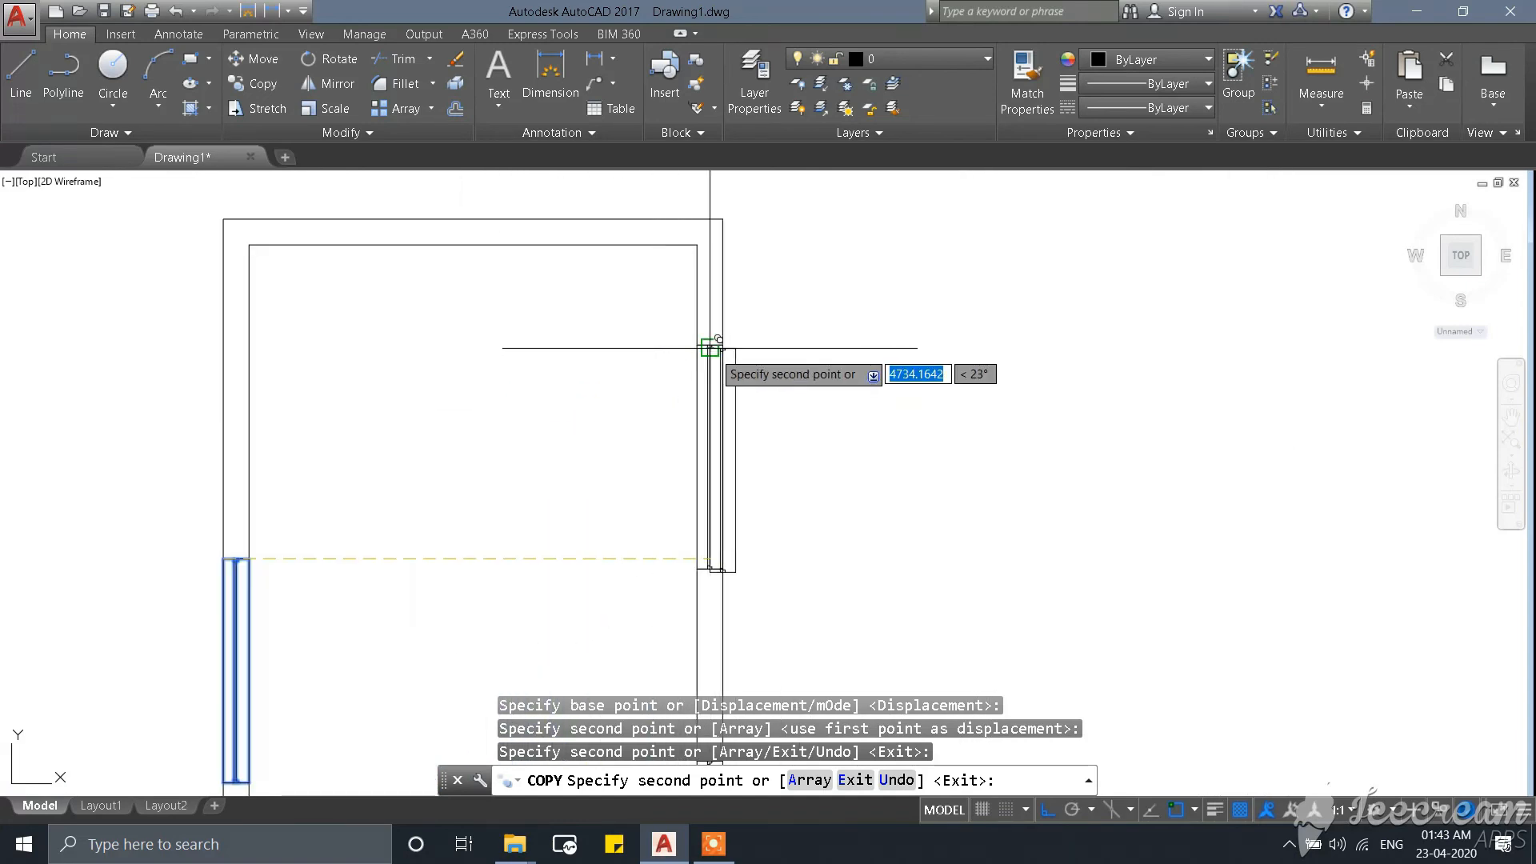
{"action": "key", "text": "Escape"}
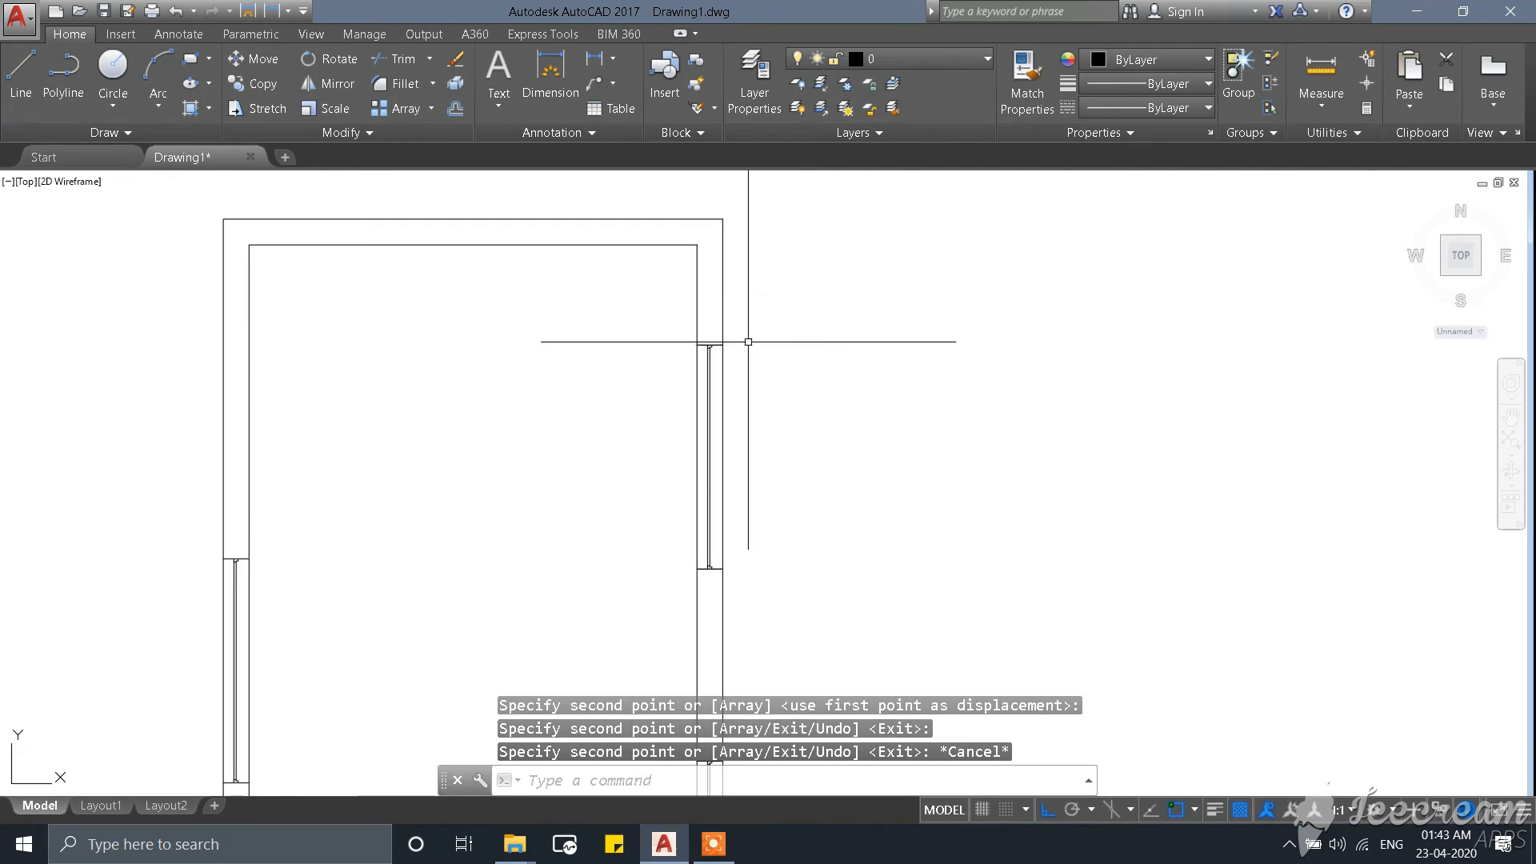
{"action": "scroll", "coordinate": [748, 341], "scroll_direction": "down", "scroll_amount": 3}
{"action": "key", "text": "Escape"}
Review the whole room plan with its door and three windows.
{"action": "scroll", "coordinate": [720, 463], "scroll_direction": "down", "scroll_amount": 1}
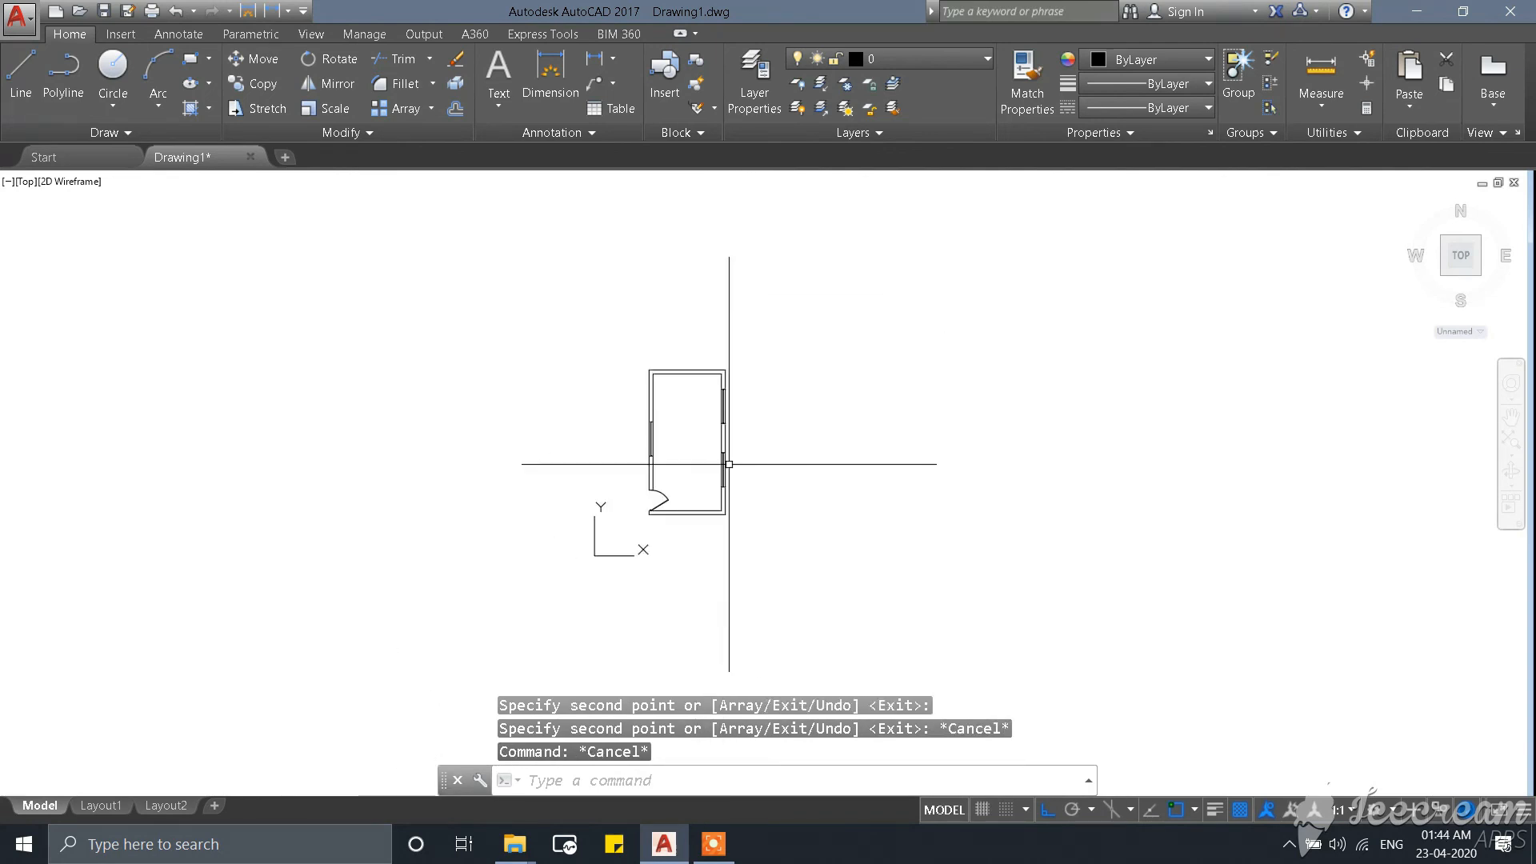
{"action": "scroll", "coordinate": [652, 439], "scroll_direction": "up", "scroll_amount": 3}
{"action": "scroll", "coordinate": [669, 572], "scroll_direction": "up", "scroll_amount": 2}
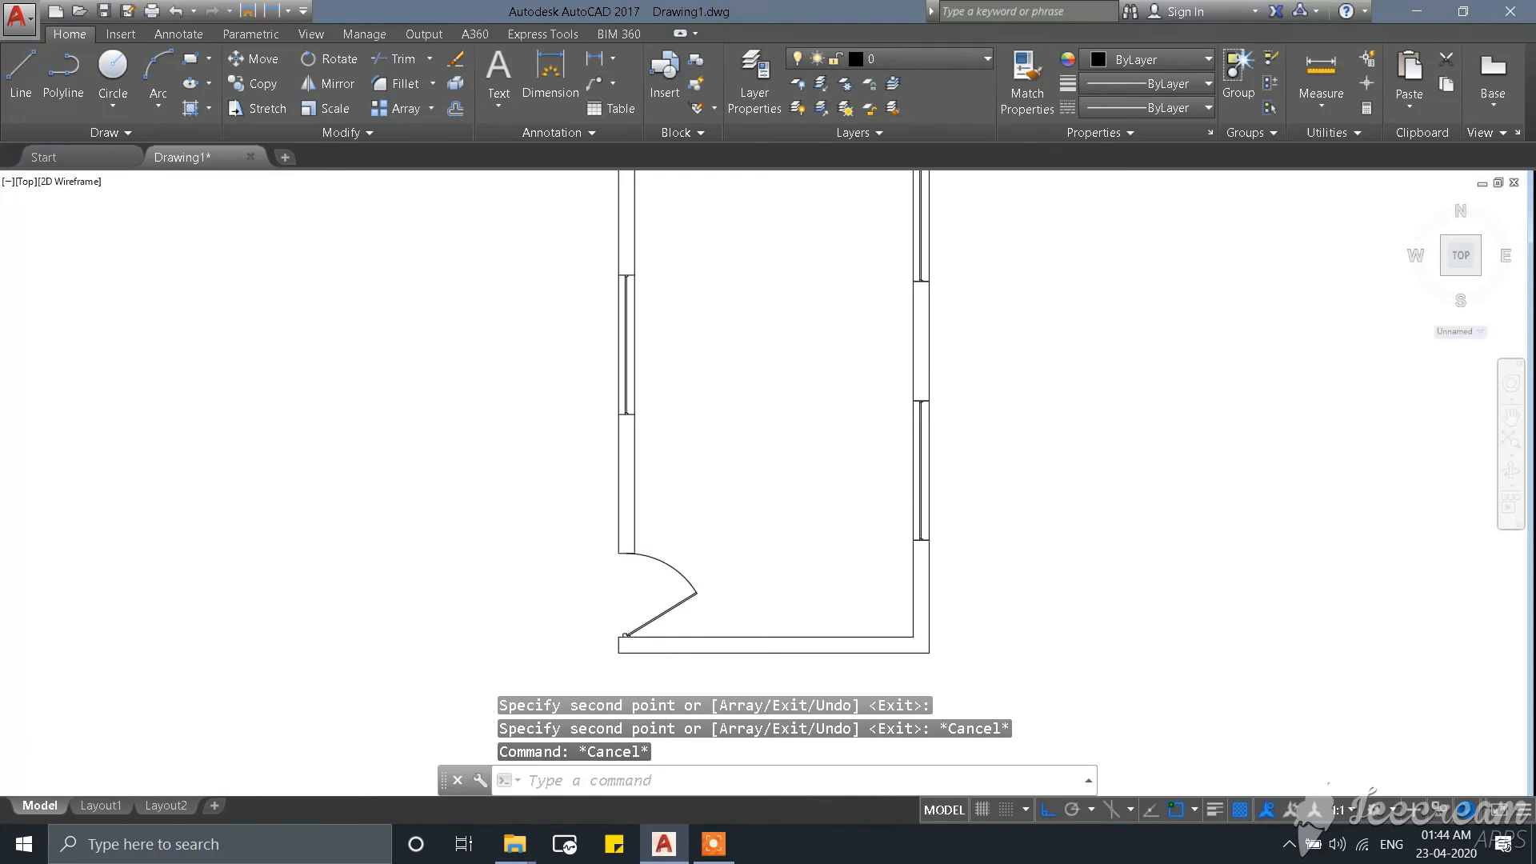
{"action": "scroll", "coordinate": [640, 704], "scroll_direction": "down", "scroll_amount": 2}
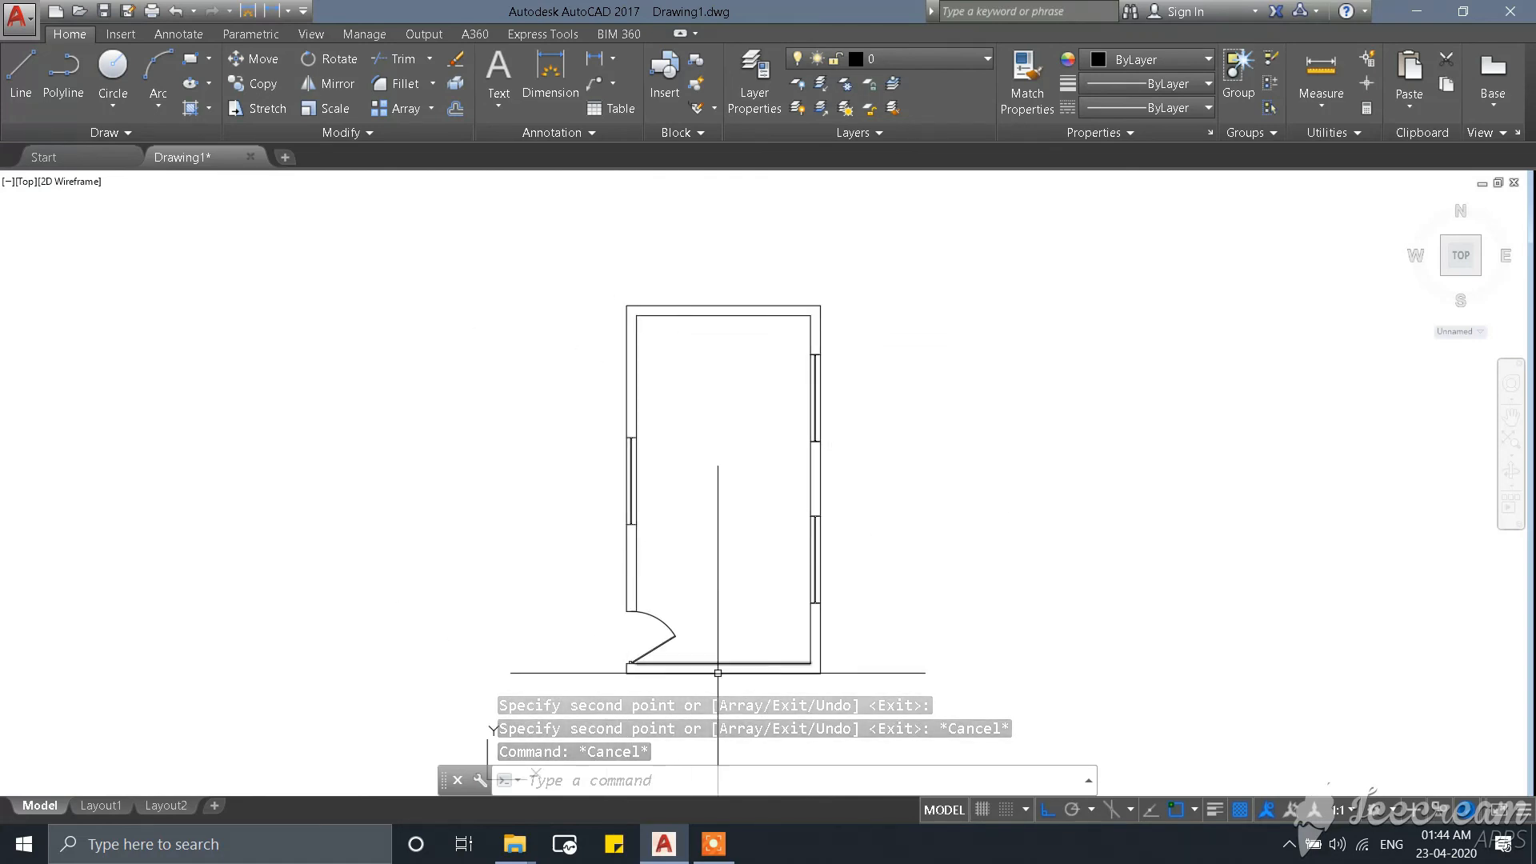
{"action": "scroll", "coordinate": [816, 637], "scroll_direction": "down", "scroll_amount": 2}
{"action": "scroll", "coordinate": [816, 637], "scroll_direction": "up", "scroll_amount": 2}
{"action": "scroll", "coordinate": [766, 390], "scroll_direction": "down", "scroll_amount": 2}
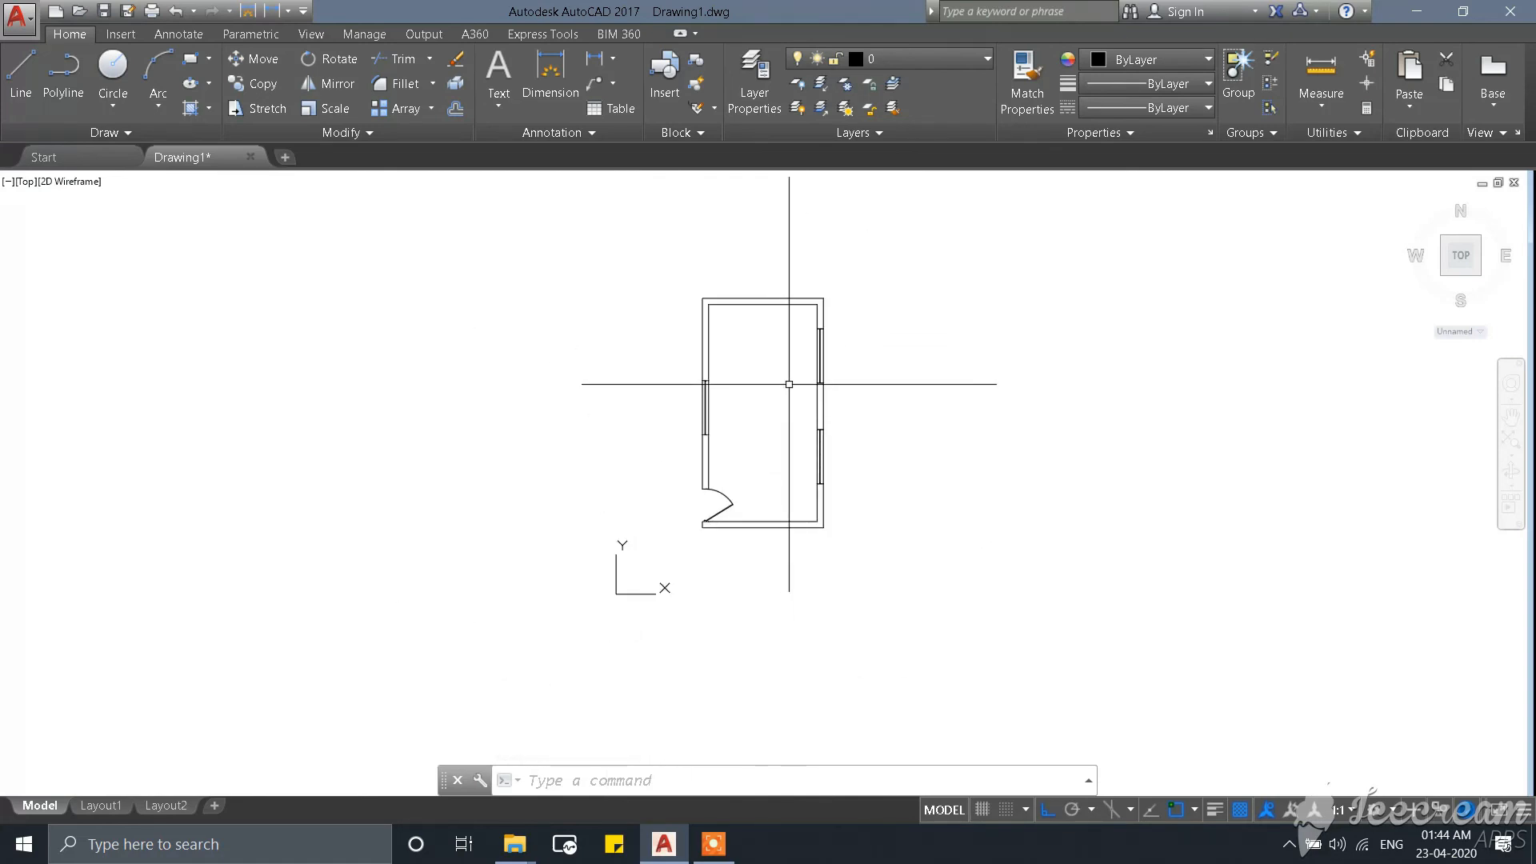
{"action": "scroll", "coordinate": [836, 424], "scroll_direction": "down", "scroll_amount": 3}
{"action": "scroll", "coordinate": [867, 381], "scroll_direction": "up", "scroll_amount": 2}
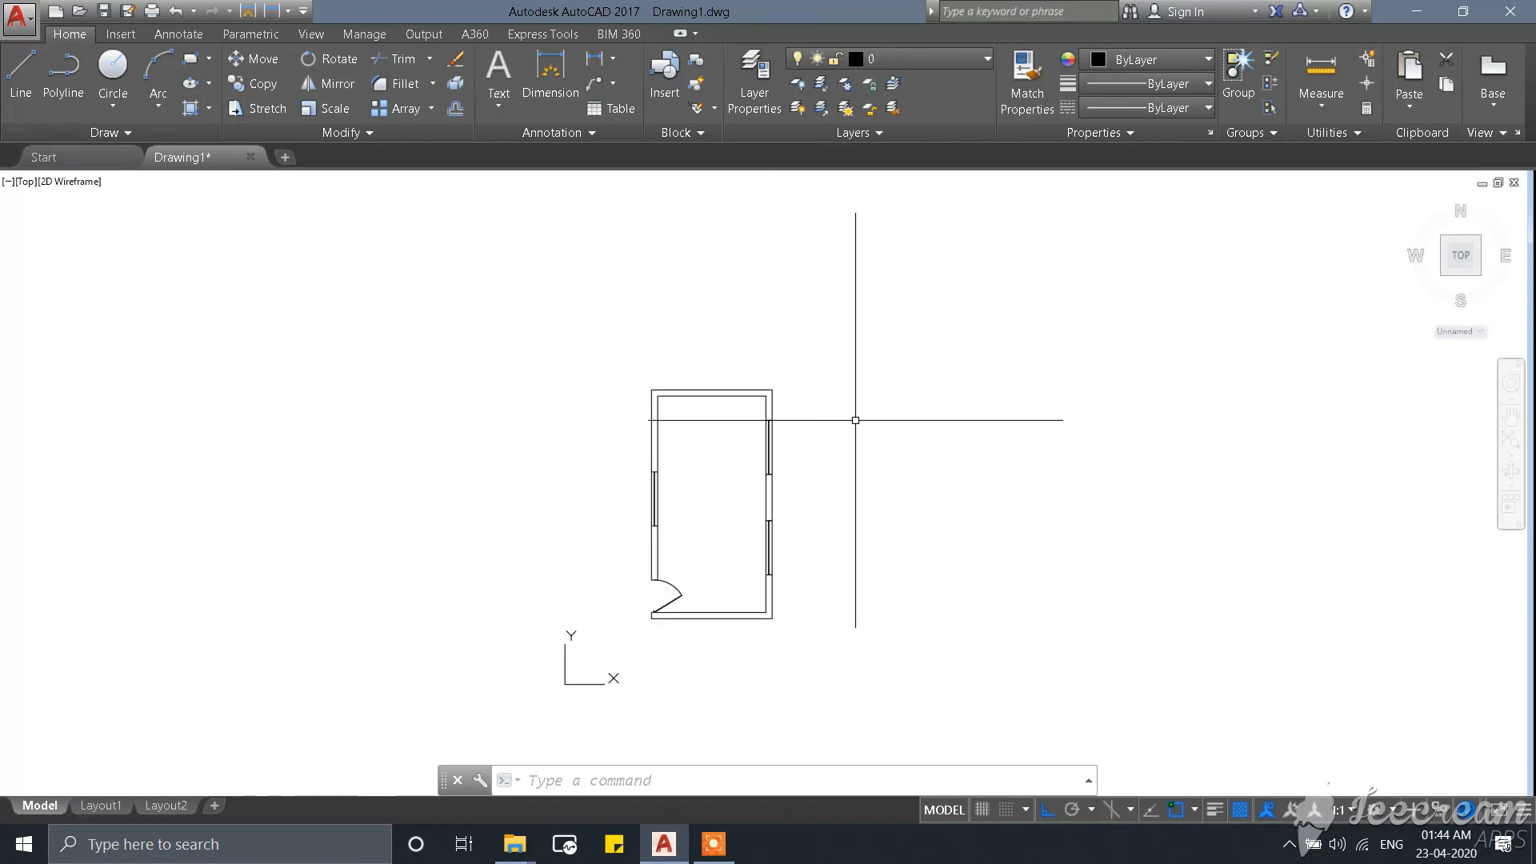
{"action": "scroll", "coordinate": [842, 594], "scroll_direction": "up", "scroll_amount": 2}
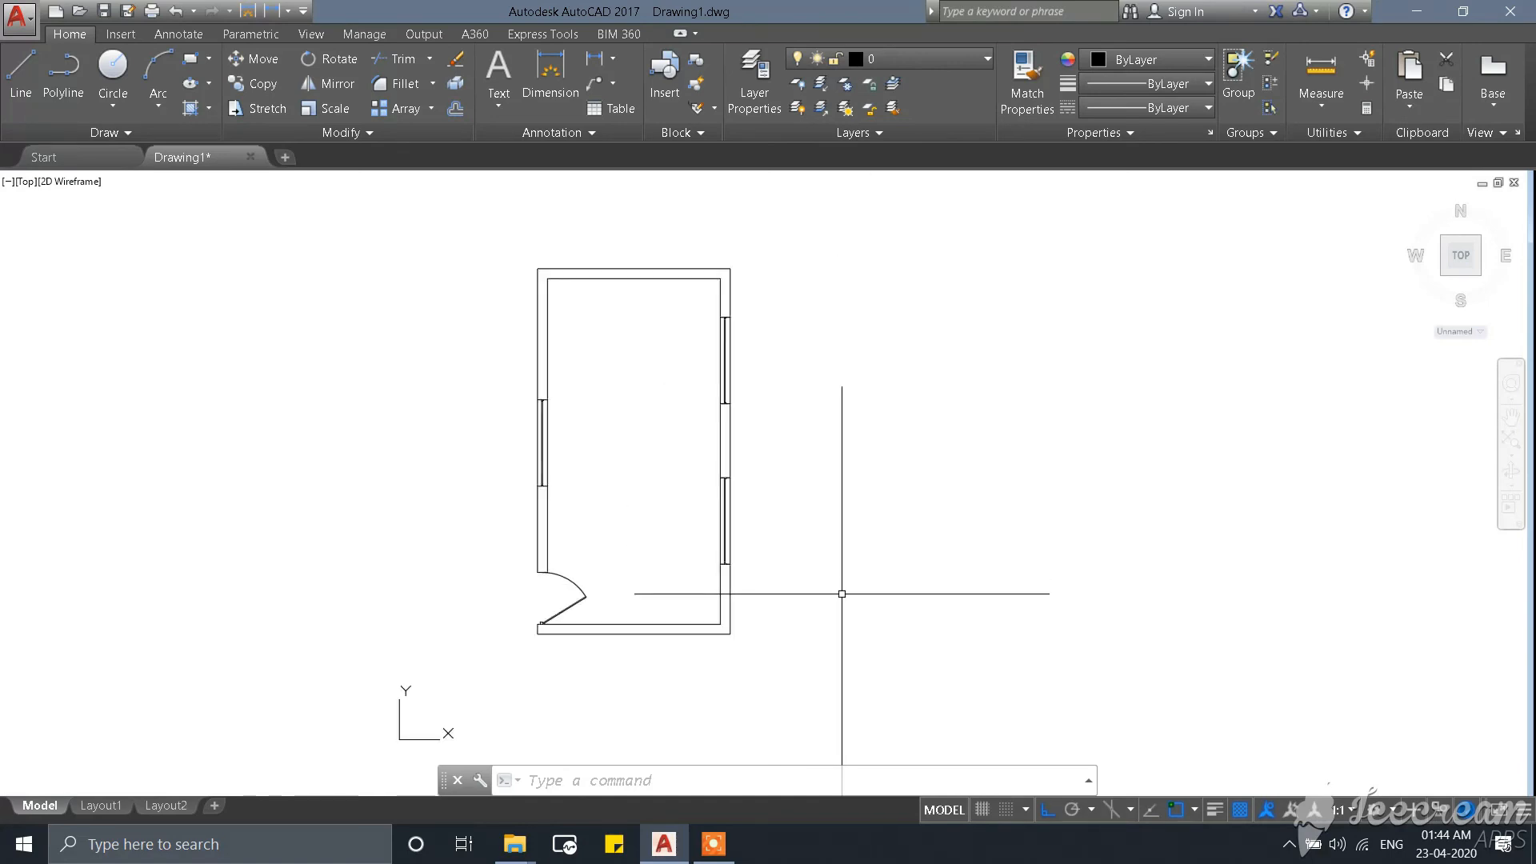